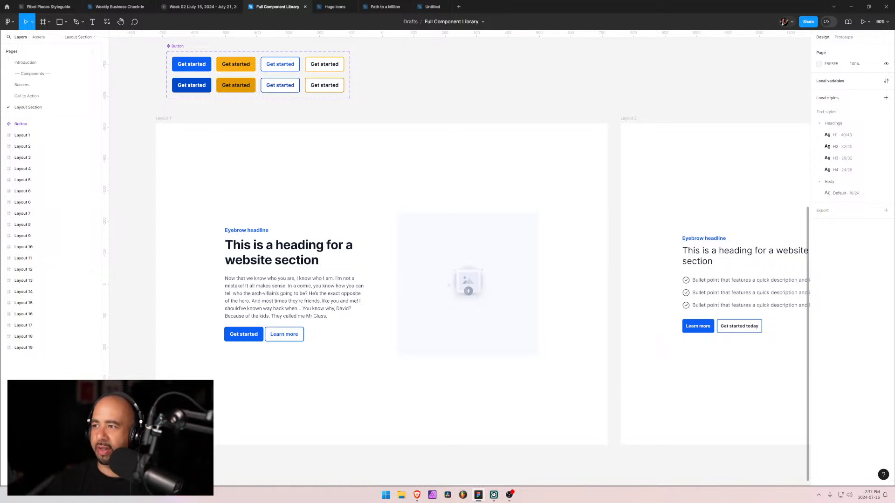
# - Switch to the Brave browser and bring up the Piixel Pieces Style Guide page
pyautogui.hotkey('alt', 'Tab')
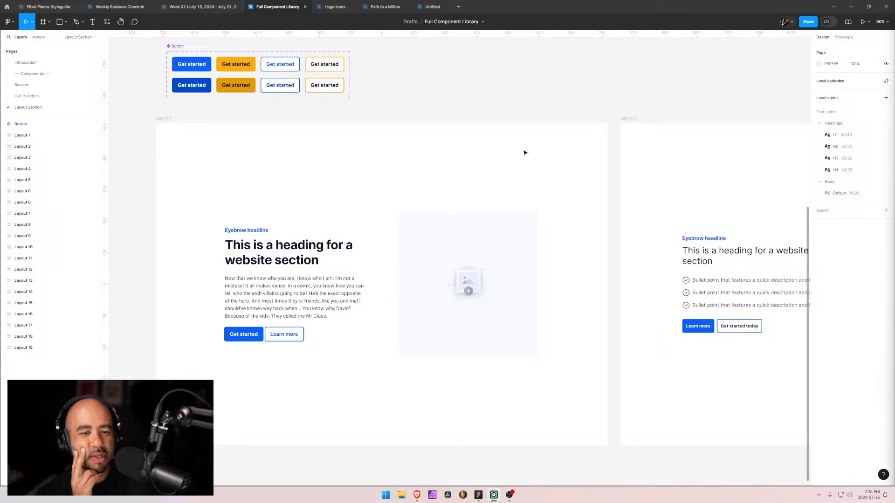
pyautogui.hotkey('alt', 'Tab')
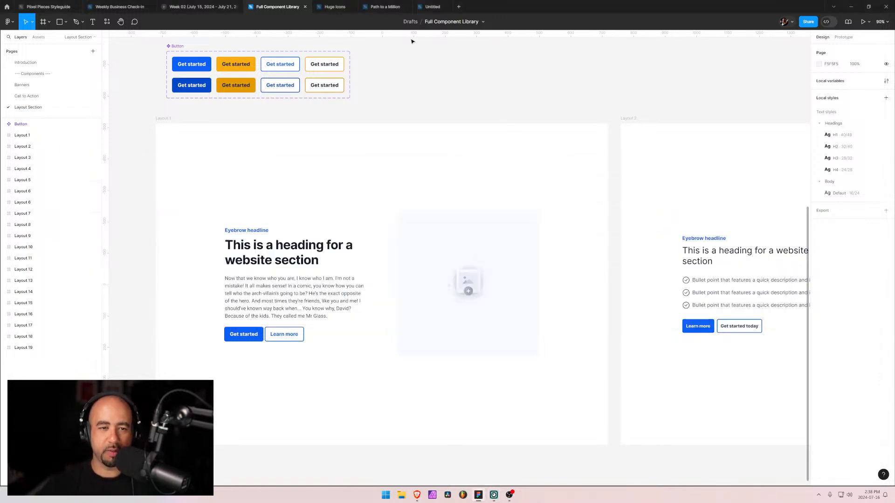
pyautogui.hotkey('alt', 'Tab')
pyautogui.hotkey('alt', 'Tab')
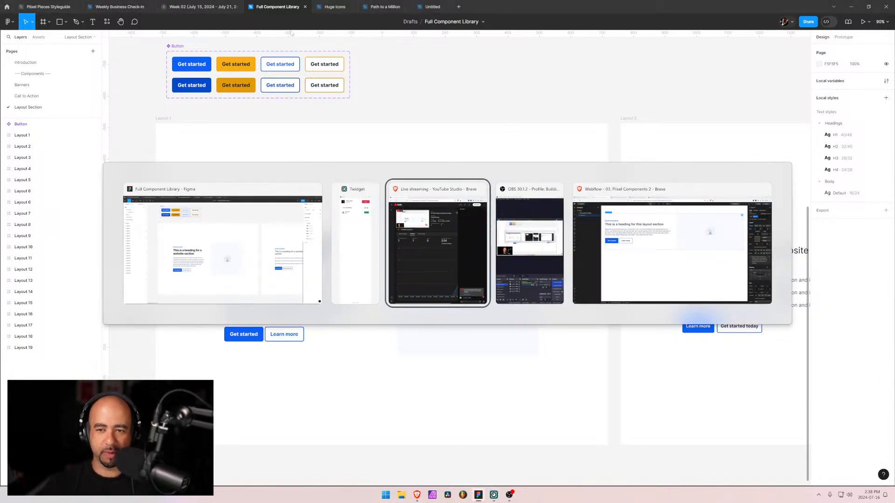
pyautogui.hotkey('alt', 'Tab')
pyautogui.hotkey('alt', 'Tab')
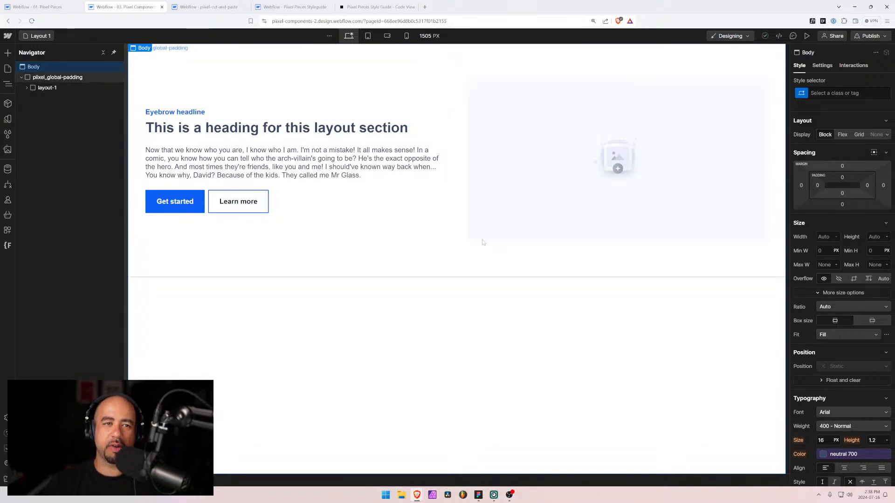
pyautogui.click(361, 5)
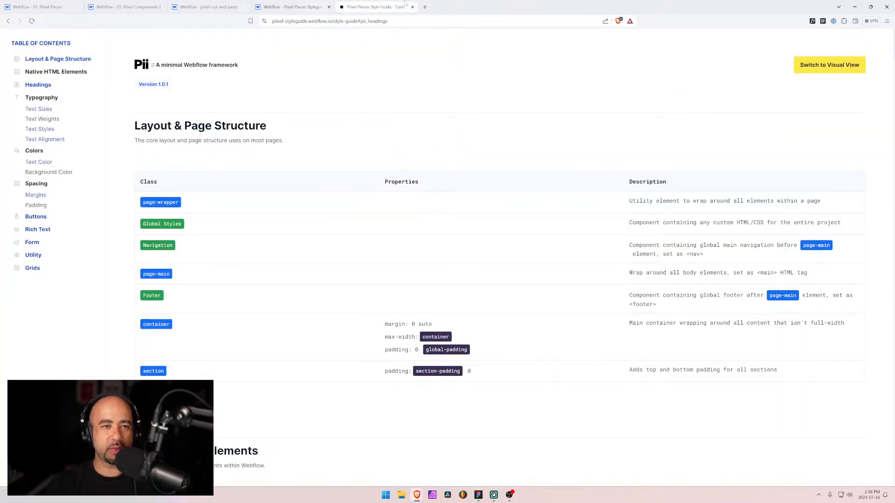
# - Open the piixelpieces.com dashboard in a new browser tab and look over its component previews
pyautogui.click(424, 7)
pyautogui.write('piixel.ca')
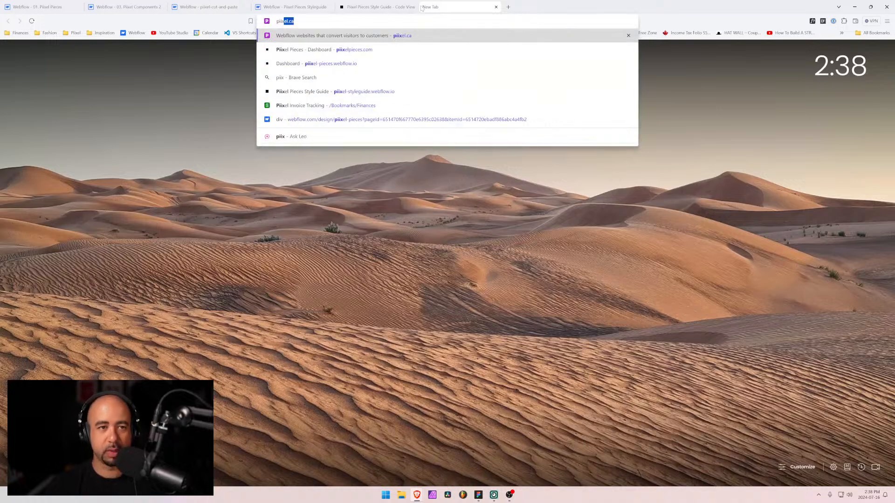
pyautogui.press('Down')
pyautogui.press('Return')
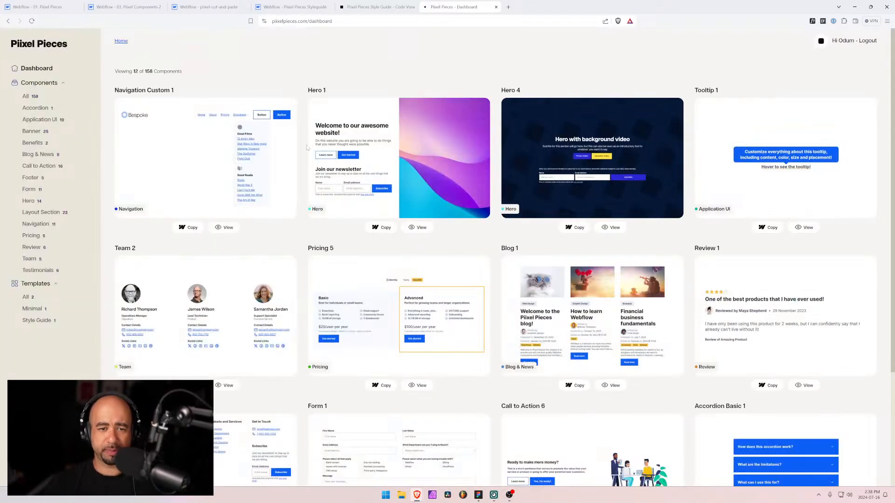
pyautogui.scroll(-4, 374, 108)
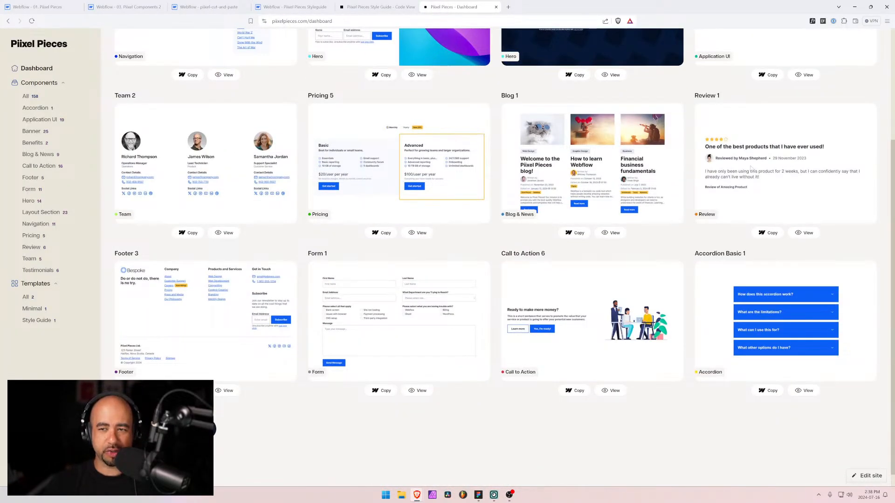
pyautogui.scroll(4, 200, 241)
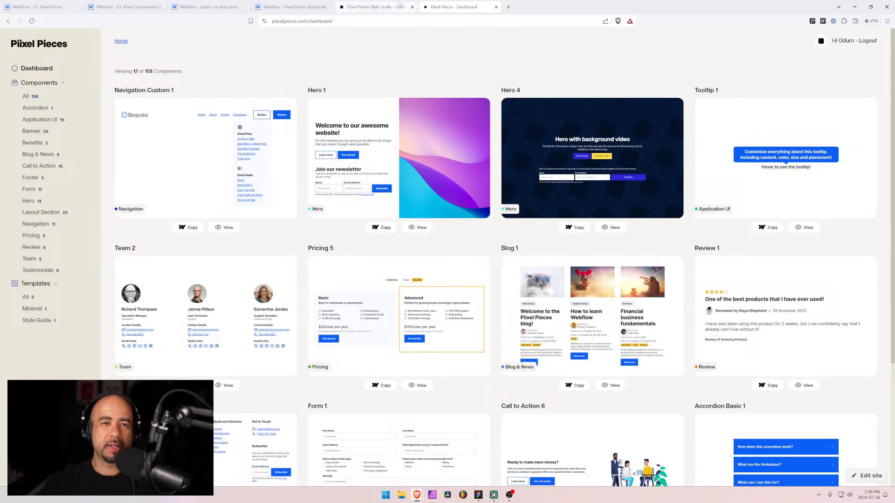
# - Switch back to Figma and review the Colors collection in the local variables, from Primary to Utility
pyautogui.hotkey('alt', 'Tab')
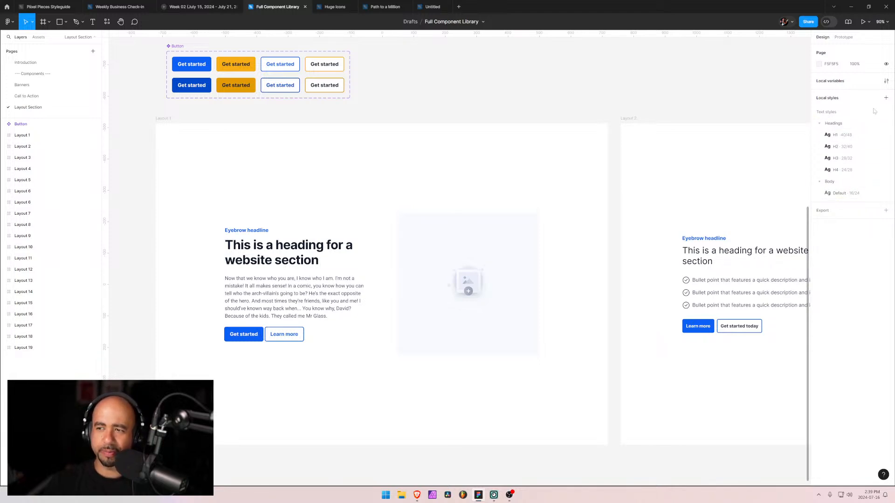
pyautogui.click(886, 82)
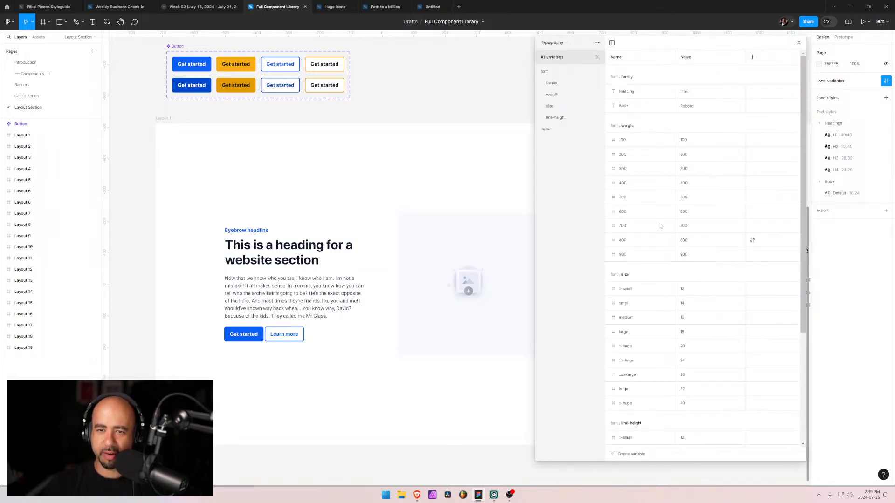
pyautogui.click(578, 44)
pyautogui.click(573, 43)
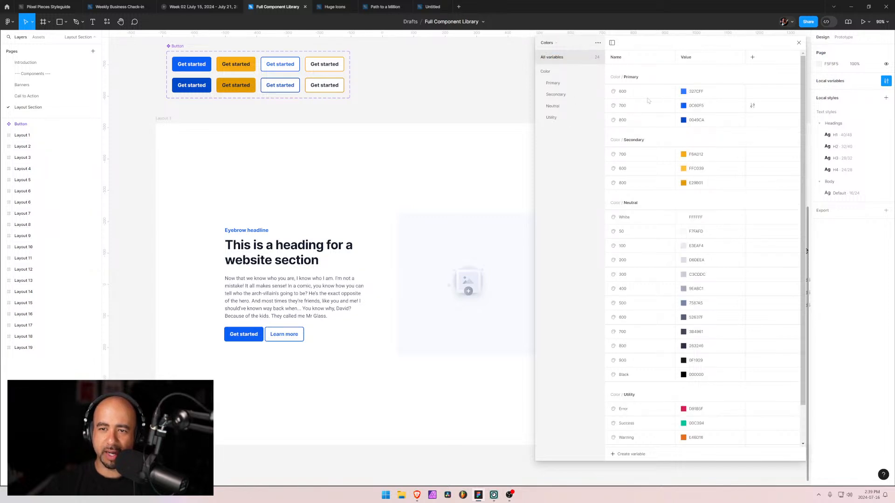
pyautogui.scroll(-2, 643, 289)
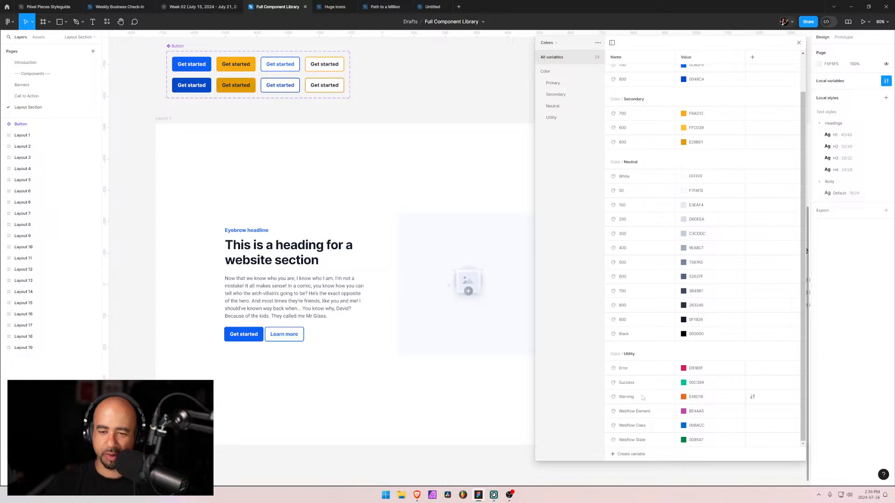
pyautogui.scroll(2, 642, 397)
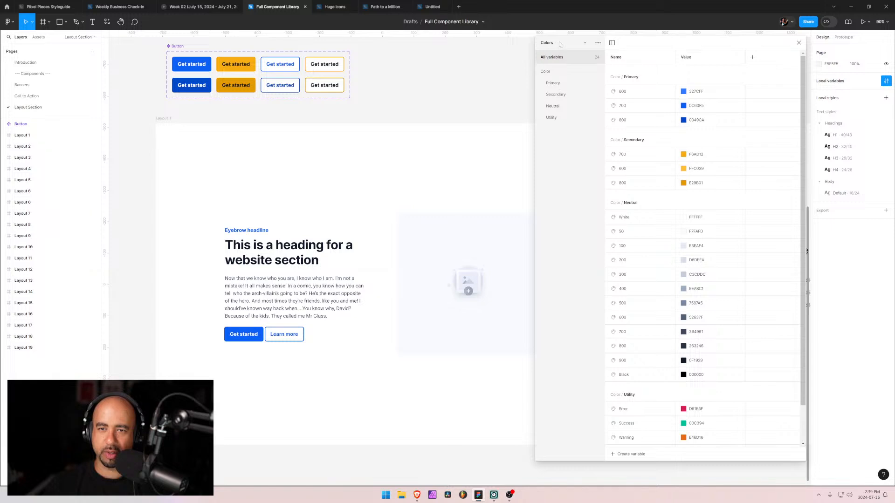
# - Review the Typography variable collection, including font family, weight, size, line-height and layout, and close the variables
pyautogui.click(583, 43)
pyautogui.click(576, 52)
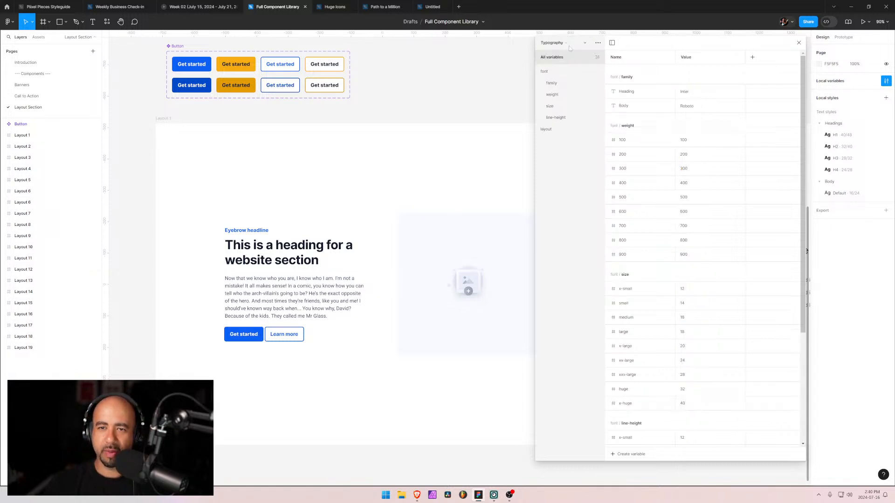
pyautogui.click(622, 96)
pyautogui.click(633, 108)
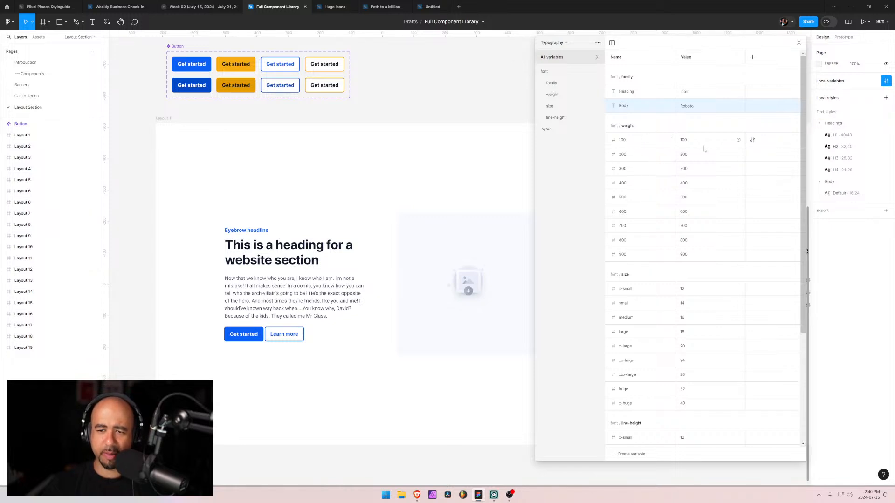
pyautogui.scroll(-3, 652, 279)
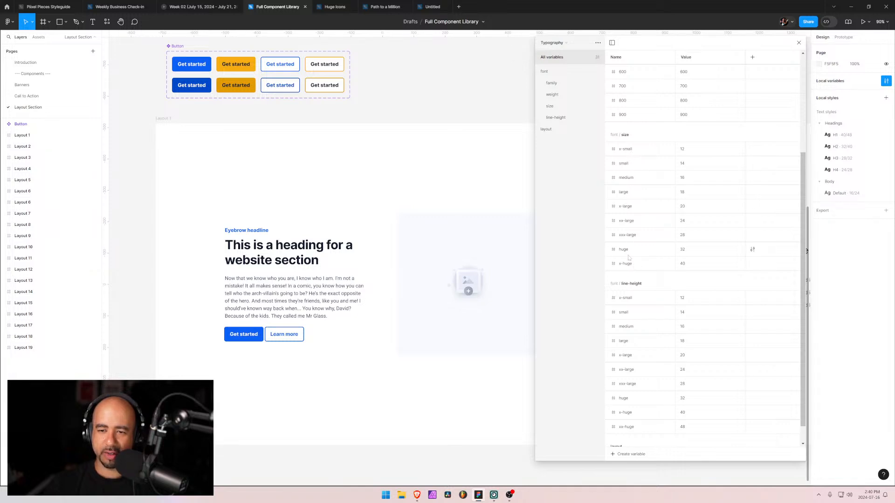
pyautogui.scroll(-1, 633, 260)
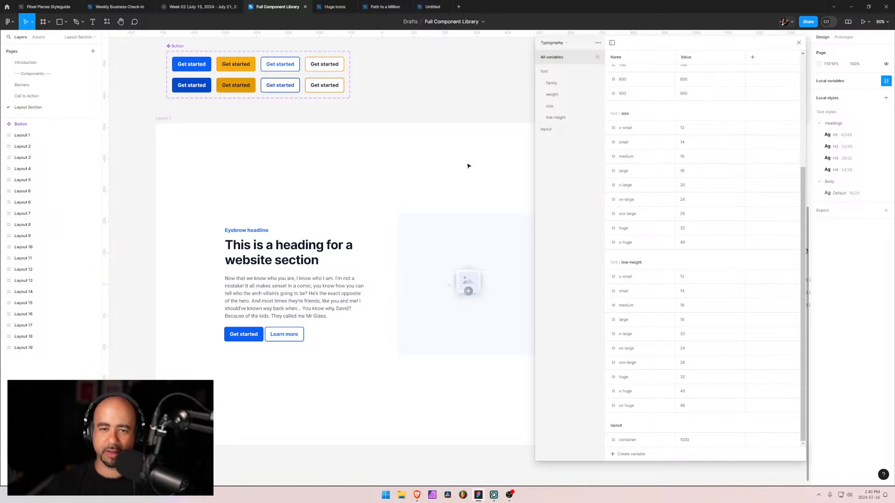
pyautogui.click(798, 43)
# - Apply the layout container variable to the width of the layout-1 frame inside Layout 1
pyautogui.click(394, 227)
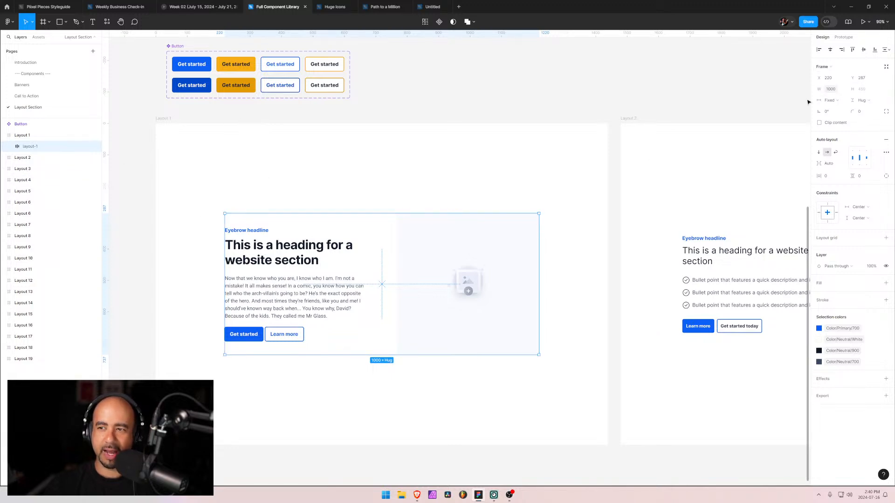
pyautogui.click(829, 92)
pyautogui.press('Return')
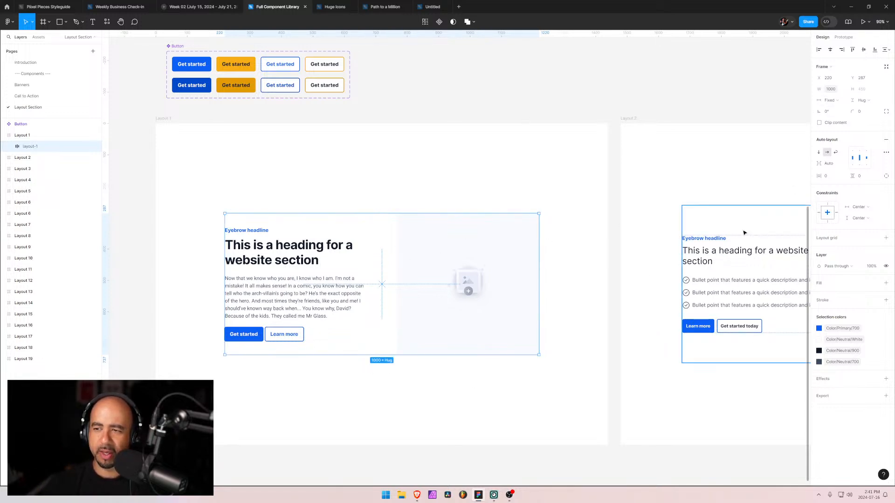
pyautogui.click(843, 89)
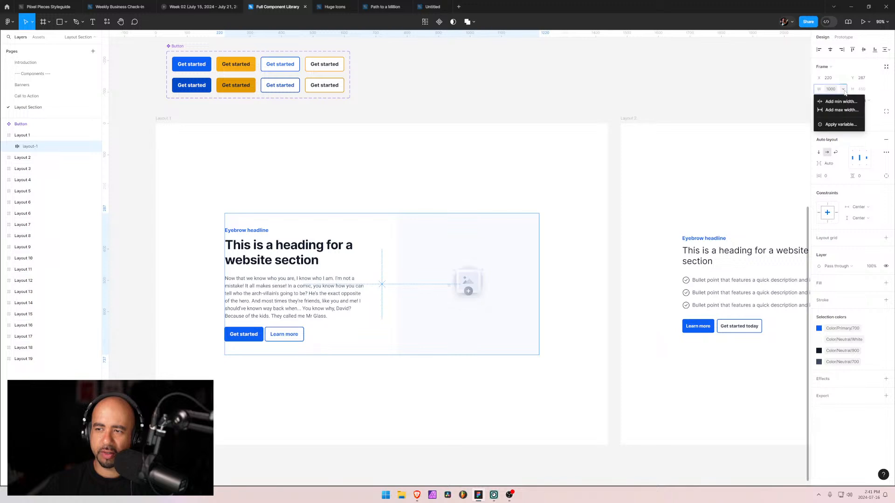
pyautogui.click(834, 125)
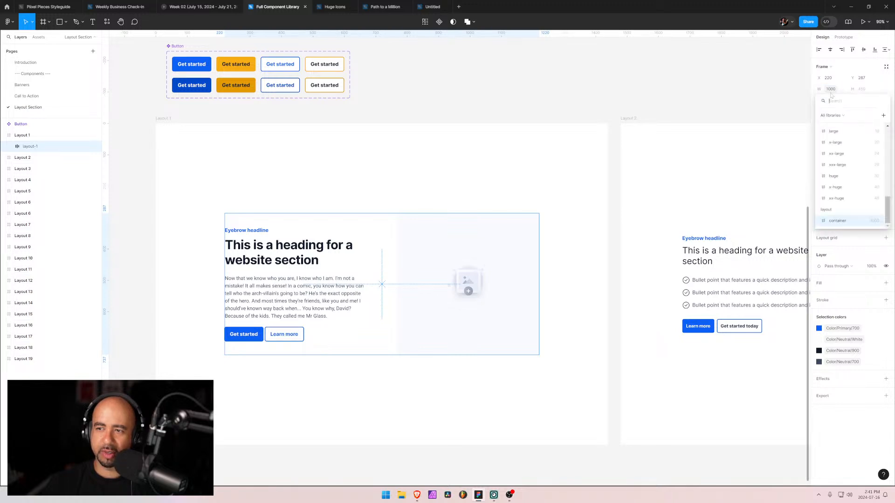
pyautogui.click(833, 221)
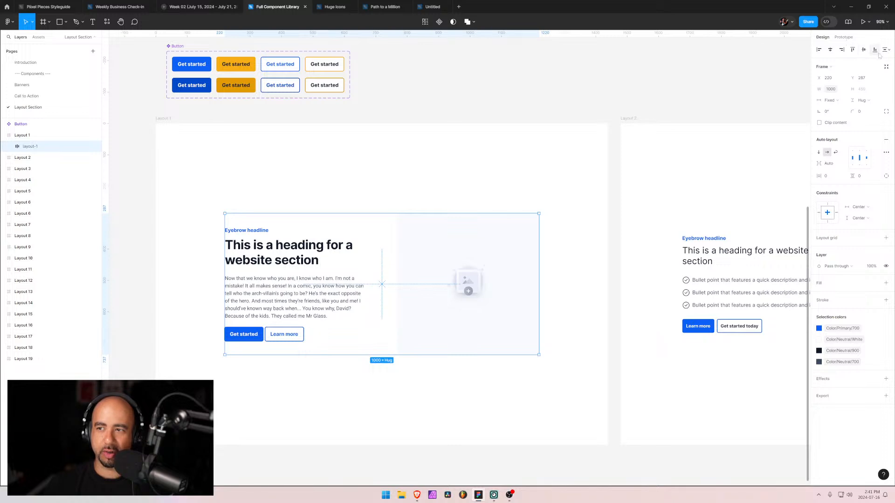
# - Set the layout container variable to 1400 in the Typography collection
pyautogui.click(732, 100)
pyautogui.click(885, 81)
pyautogui.scroll(-5, 666, 381)
pyautogui.click(692, 446)
pyautogui.write('1400')
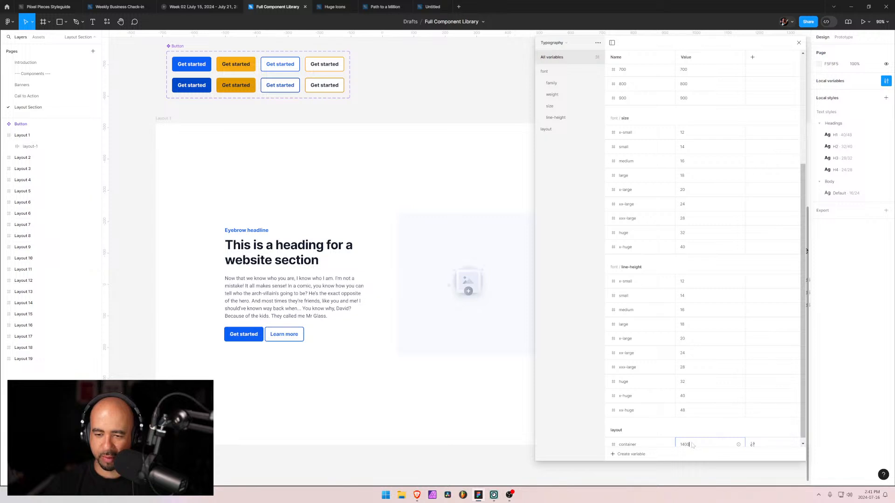
pyautogui.press('Return')
# - Close the variables and centre the widened layout-1 frame horizontally within Layout 1
pyautogui.click(476, 259)
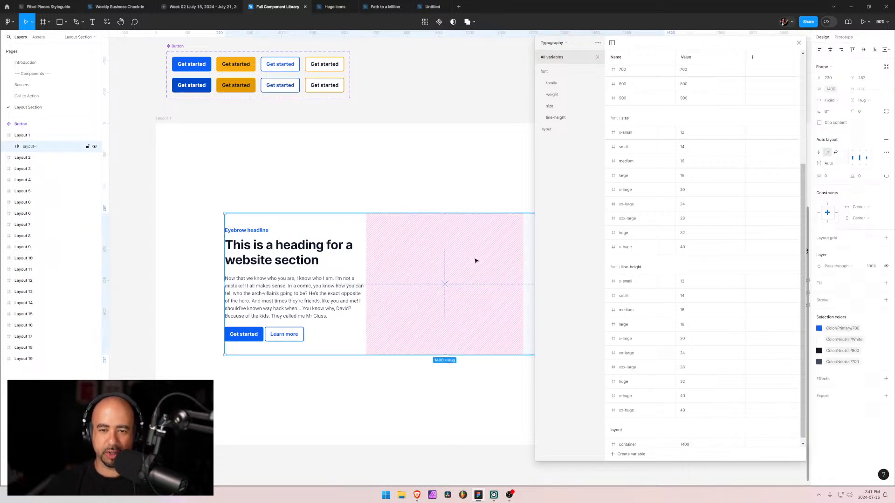
pyautogui.click(798, 43)
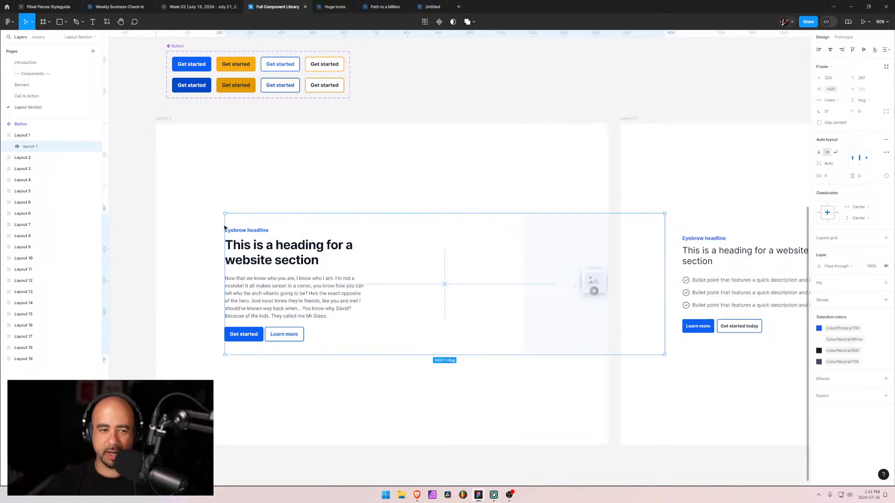
pyautogui.click(829, 49)
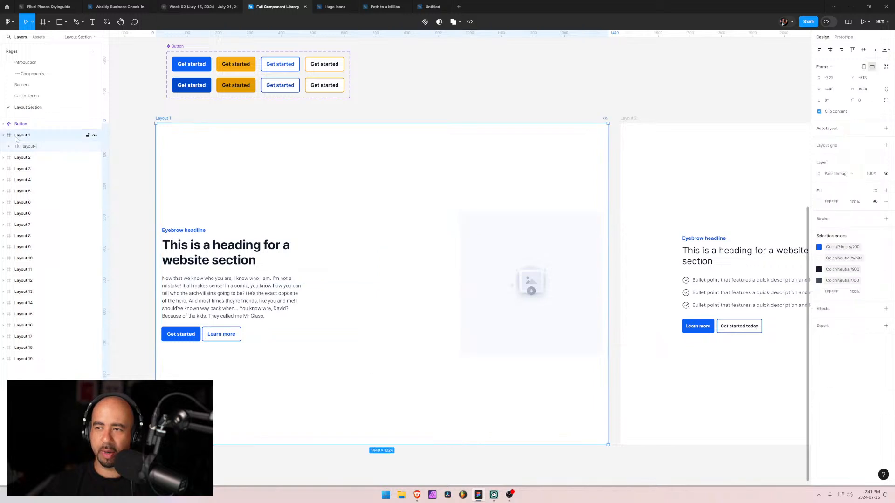
# - Set the layout container variable to 1000 in the Typography collection
pyautogui.click(741, 71)
pyautogui.click(886, 81)
pyautogui.scroll(-5, 588, 443)
pyautogui.click(699, 444)
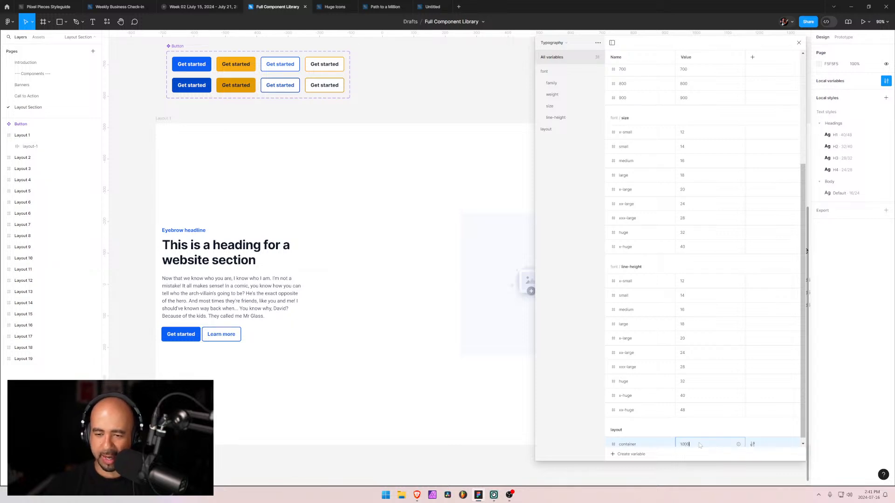
pyautogui.write('1000')
pyautogui.press('Return')
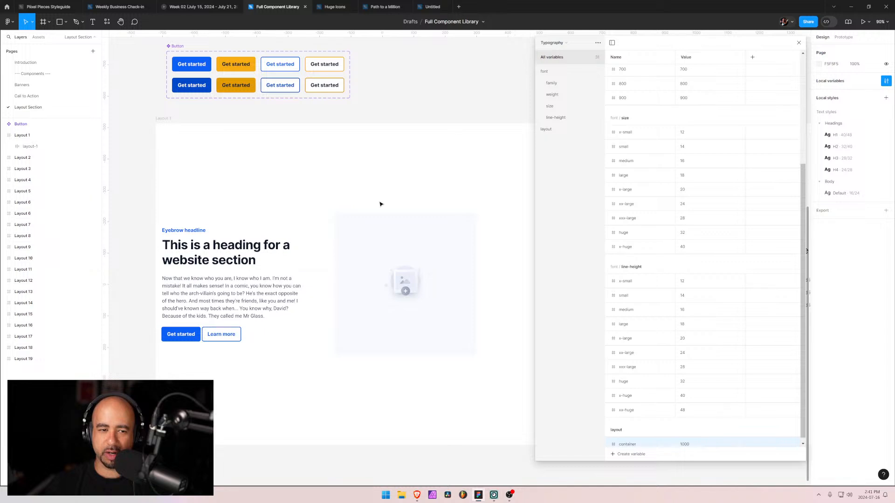
# - Close the variables, centre the layout-1 frame horizontally within Layout 1 again and deselect it
pyautogui.click(305, 224)
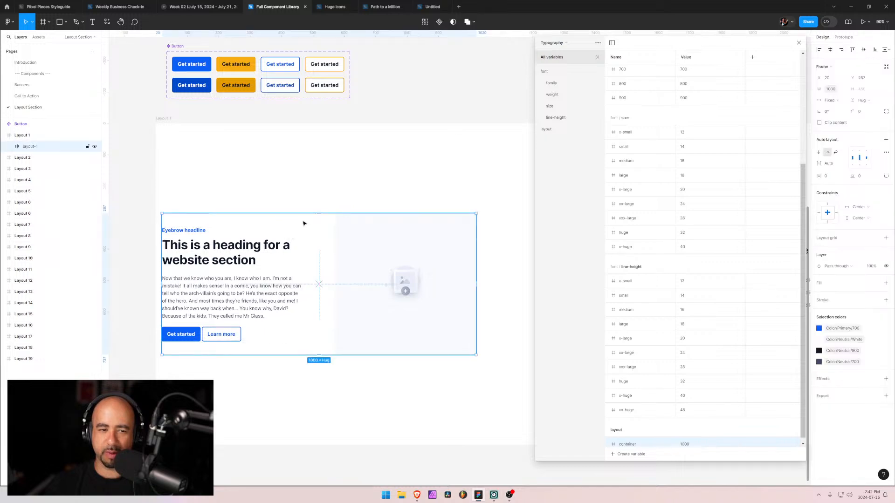
pyautogui.click(798, 43)
pyautogui.click(829, 50)
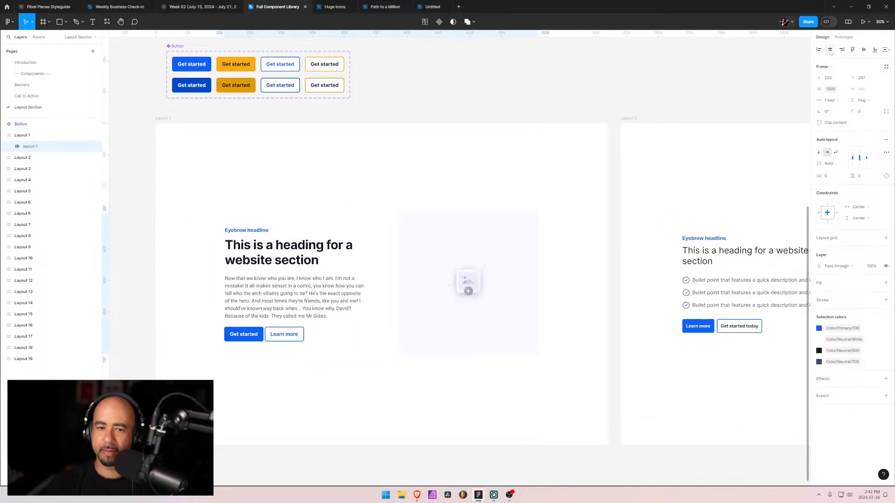
pyautogui.click(212, 177)
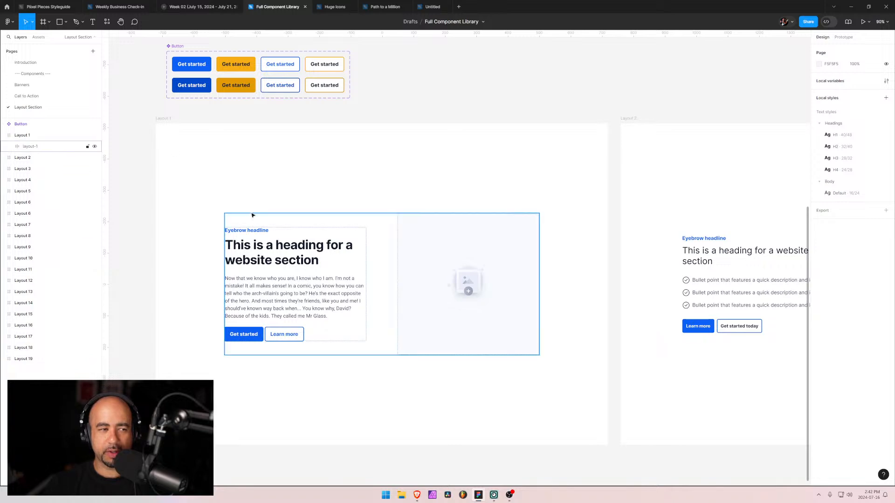
# - Add a 1x PNG export setting to the Layout 1 frame and export it to the desktop as layout-1
pyautogui.click(161, 119)
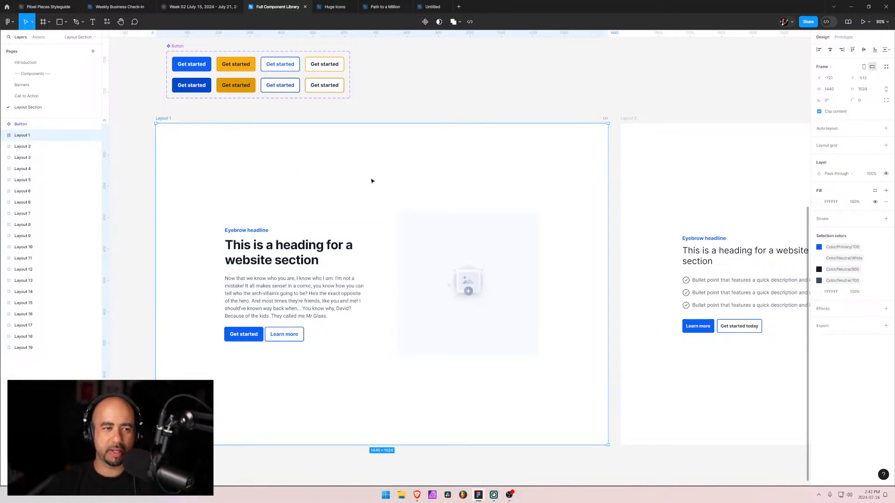
pyautogui.click(885, 326)
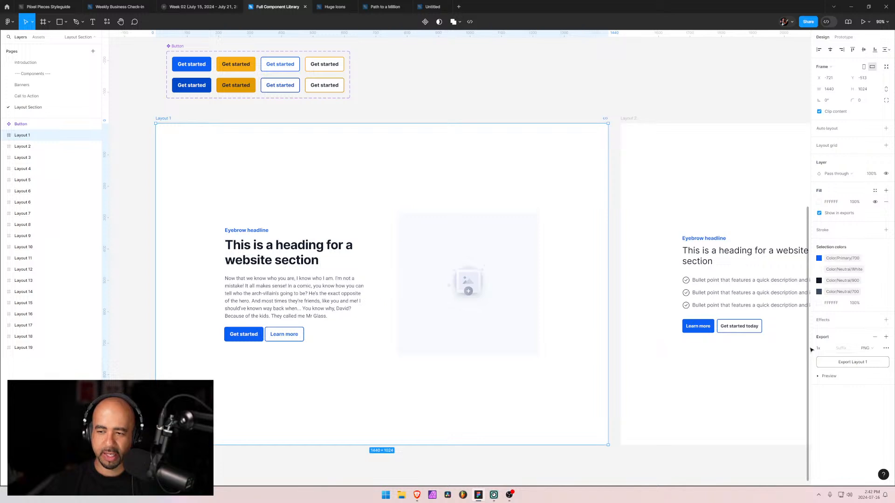
pyautogui.click(875, 349)
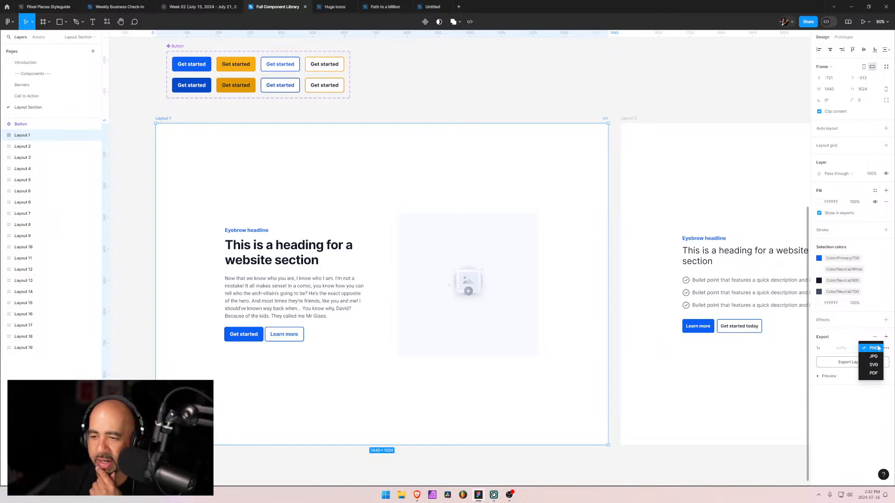
pyautogui.click(878, 348)
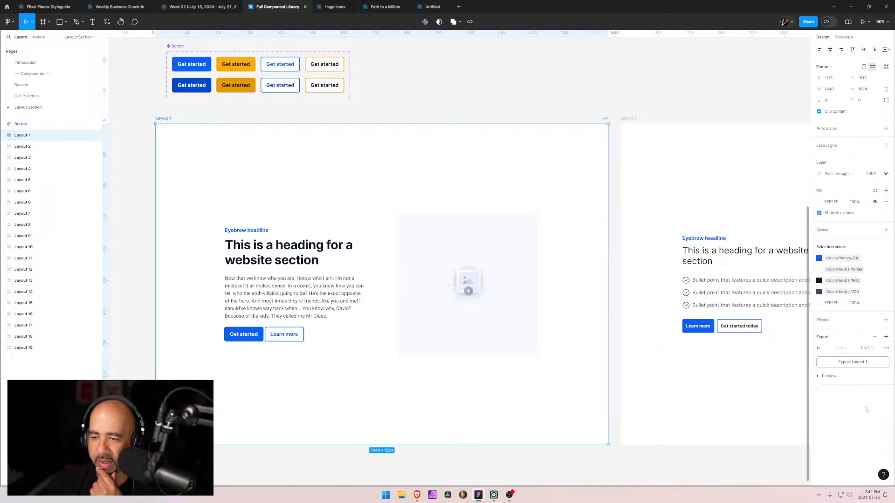
pyautogui.click(863, 362)
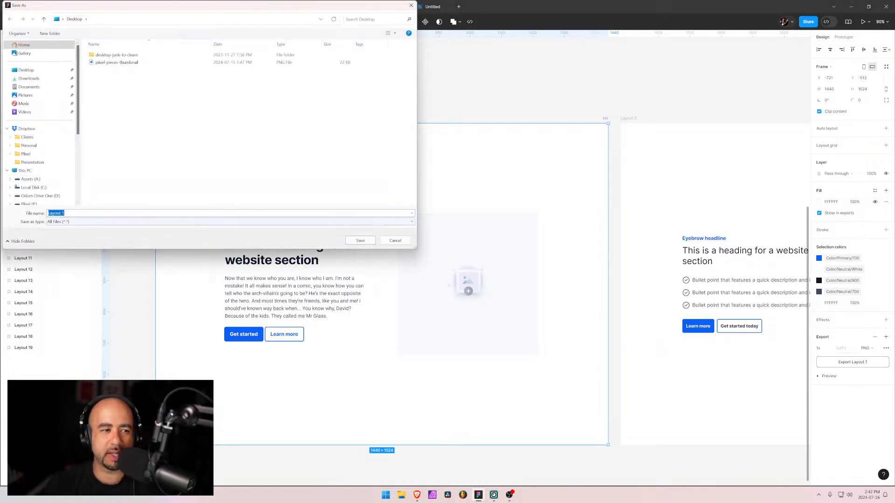
pyautogui.write('layout-1')
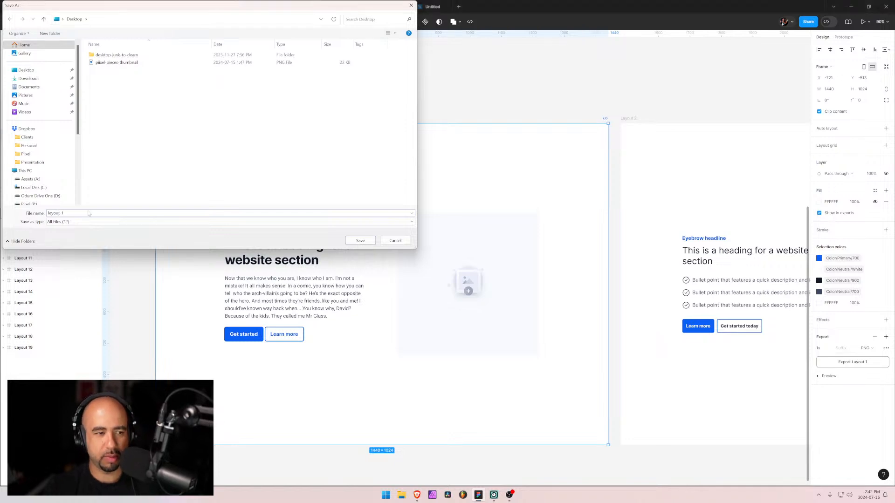
pyautogui.press('Return')
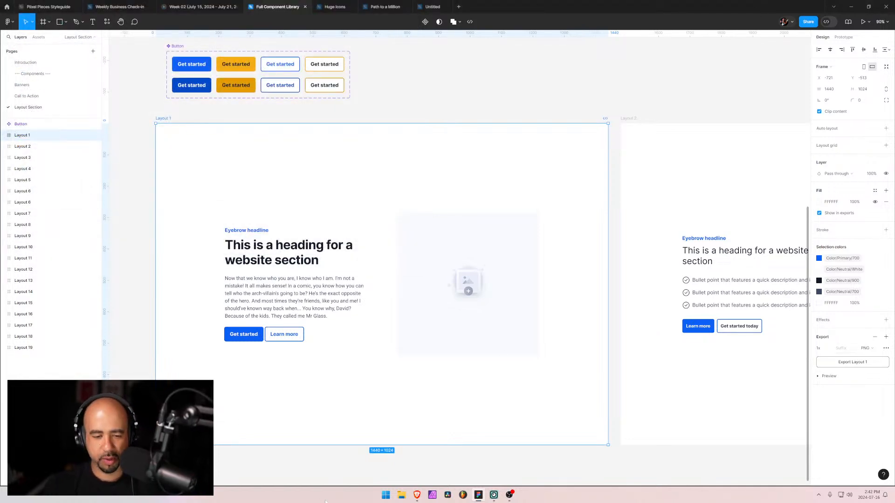
# - Switch to the Piixel Pieces Webflow project in the browser, enlarge its interface and open the Components CMS collection
pyautogui.moveTo(416, 494)
pyautogui.click(420, 461)
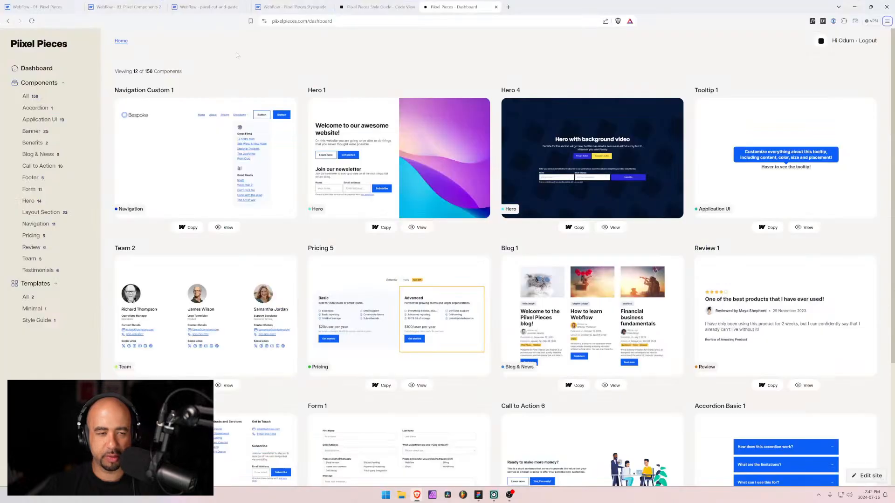
pyautogui.click(47, 7)
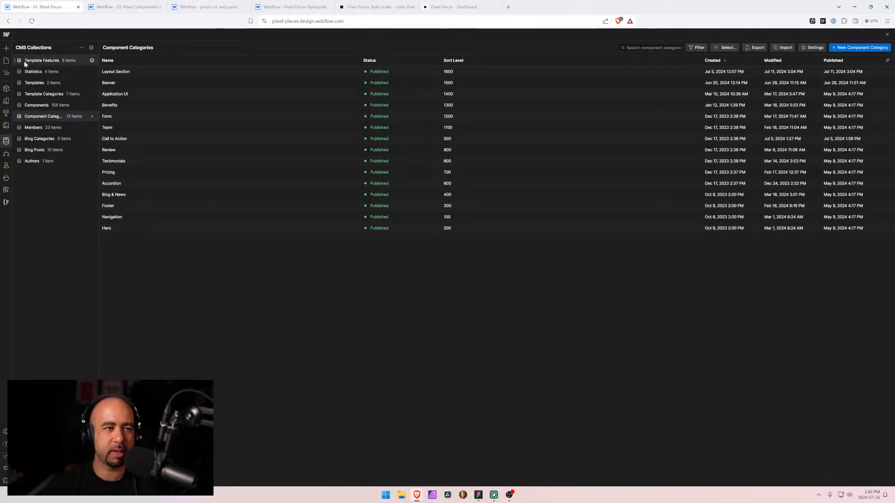
pyautogui.hotkey('ctrl', '+')
pyautogui.hotkey('ctrl', '+')
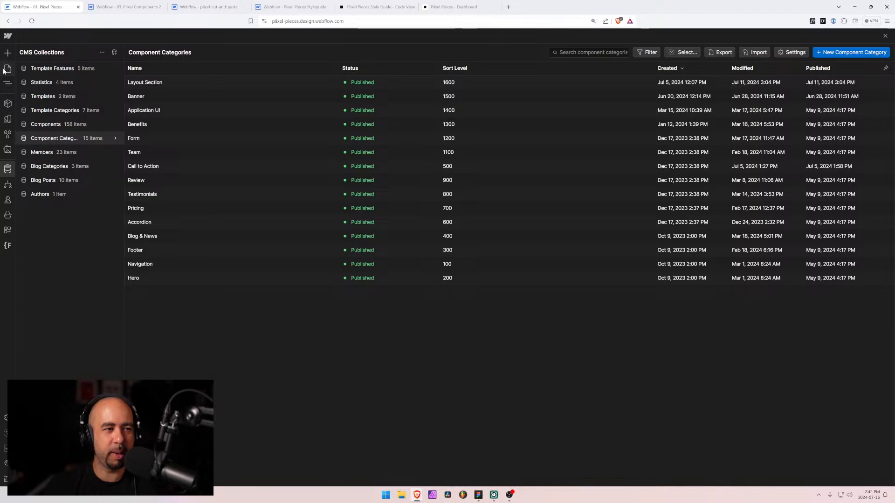
pyautogui.click(46, 124)
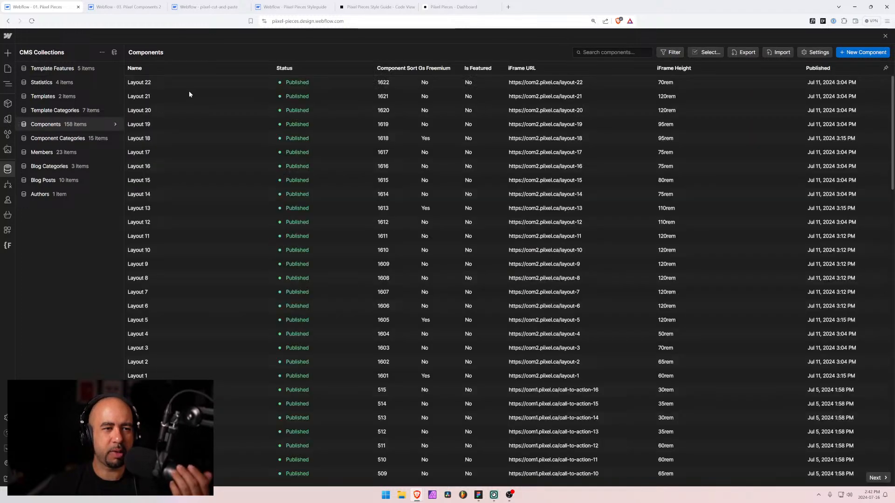
# - Search the components for "layout 1" and open the Layout 1 item at its thumbnail field
pyautogui.click(638, 53)
pyautogui.write('layout')
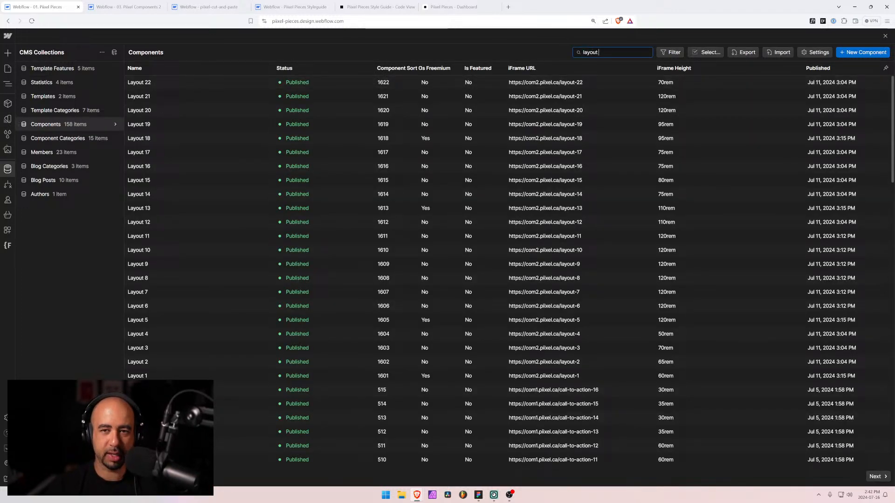
pyautogui.write(' 1')
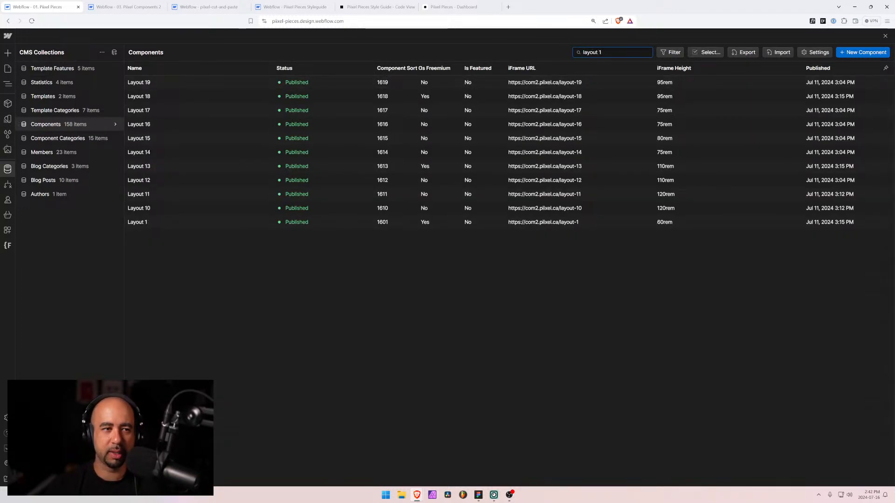
pyautogui.click(172, 222)
pyautogui.scroll(-5, 379, 322)
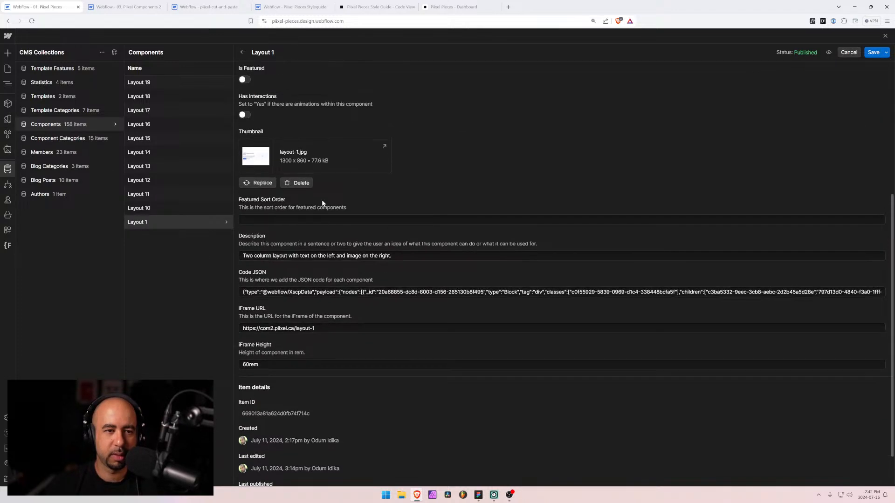
# - Replace the Layout 1 thumbnail with the layout-1 PNG from the desktop and save the item
pyautogui.click(257, 187)
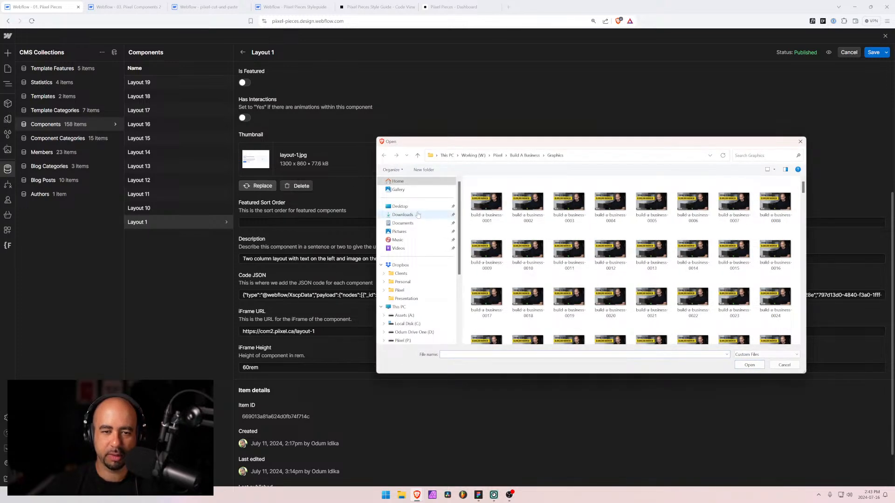
pyautogui.click(400, 206)
pyautogui.click(493, 199)
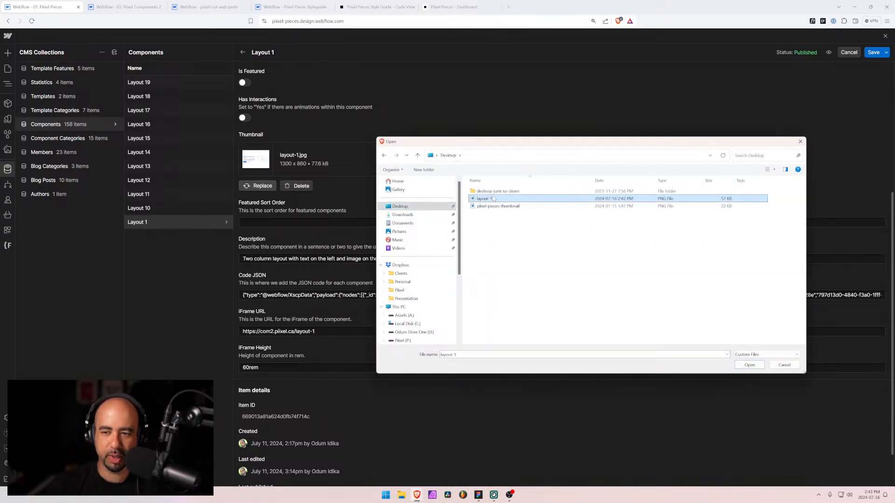
pyautogui.click(752, 367)
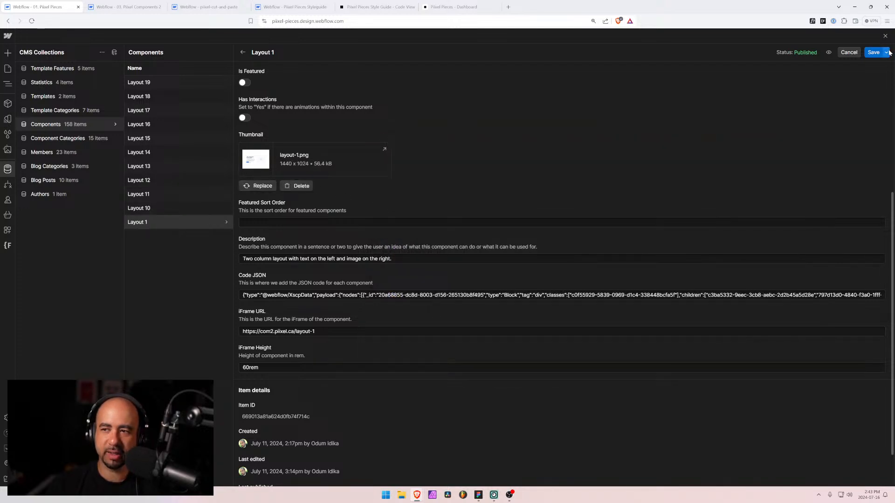
pyautogui.click(873, 53)
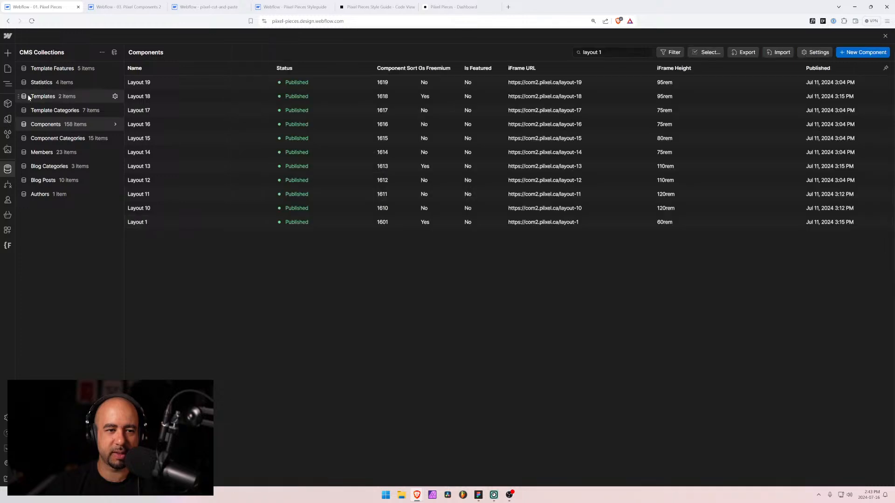
# - Open the Component Categories Template page from the CMS collection pages
pyautogui.click(7, 69)
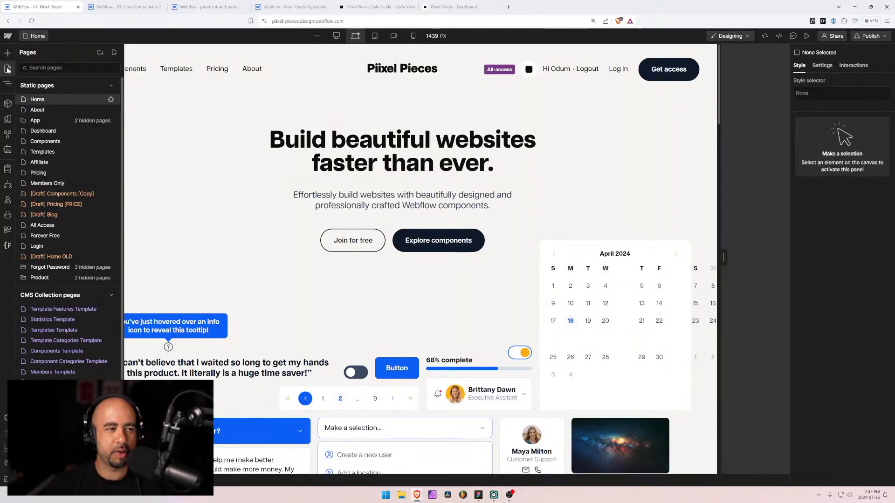
pyautogui.scroll(-1, 72, 344)
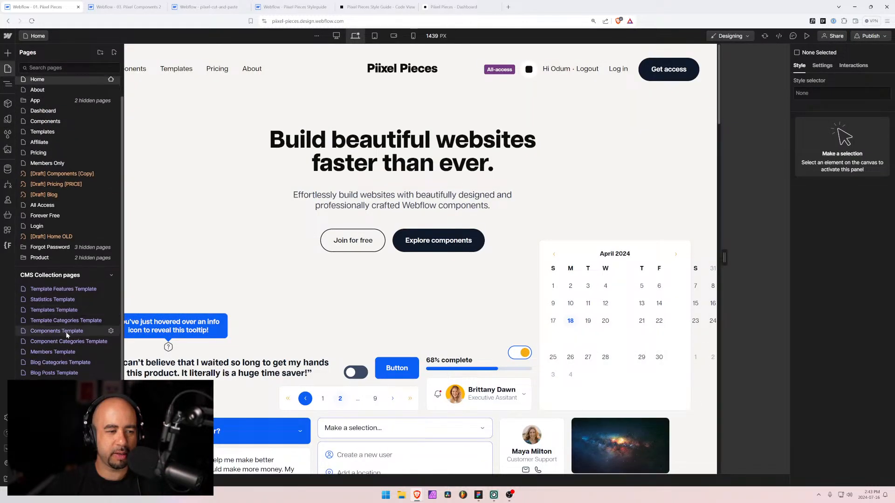
pyautogui.click(72, 342)
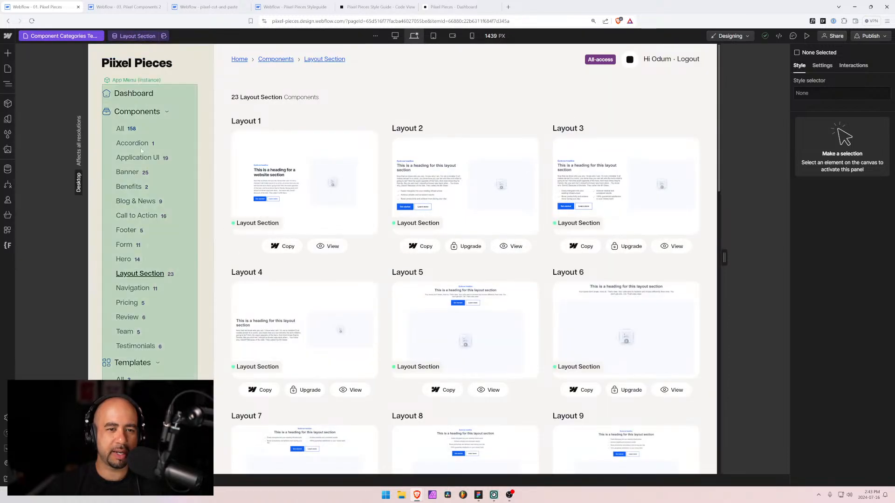
# - Examine the new Layout 1 thumbnail on the Layout Section page and compare it with the other layout thumbnails
pyautogui.click(354, 224)
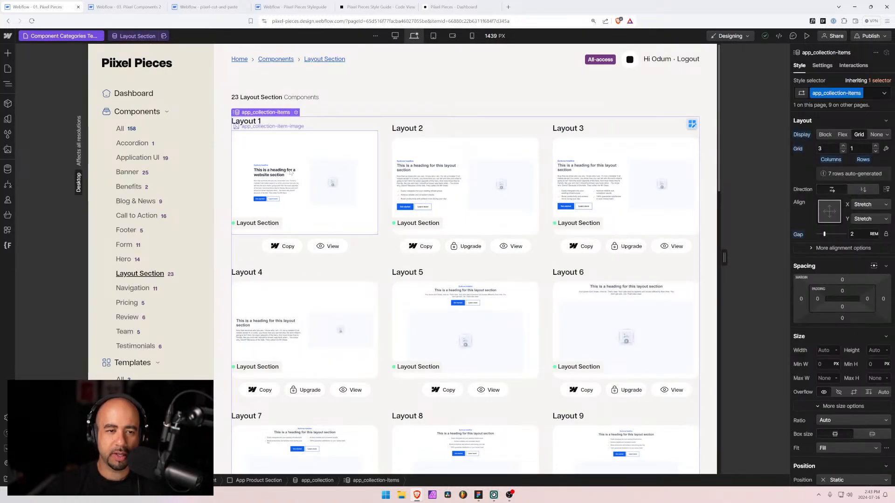
pyautogui.click(221, 195)
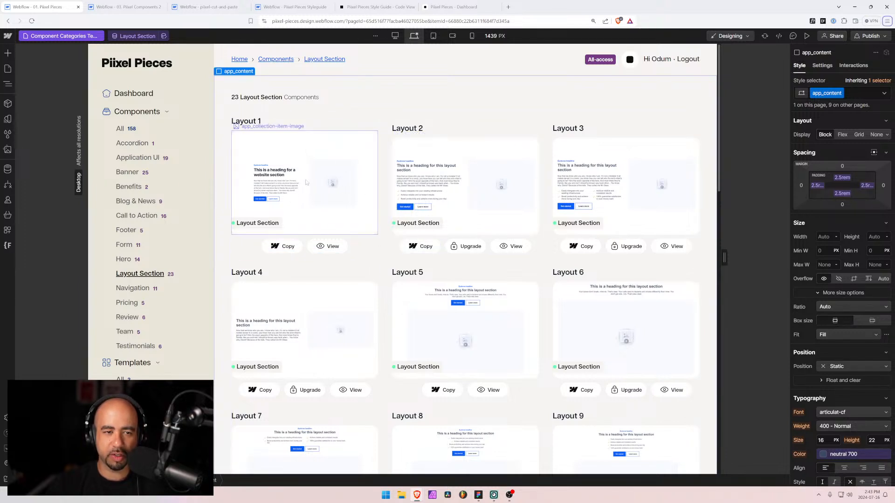
pyautogui.click(368, 181)
pyautogui.click(309, 109)
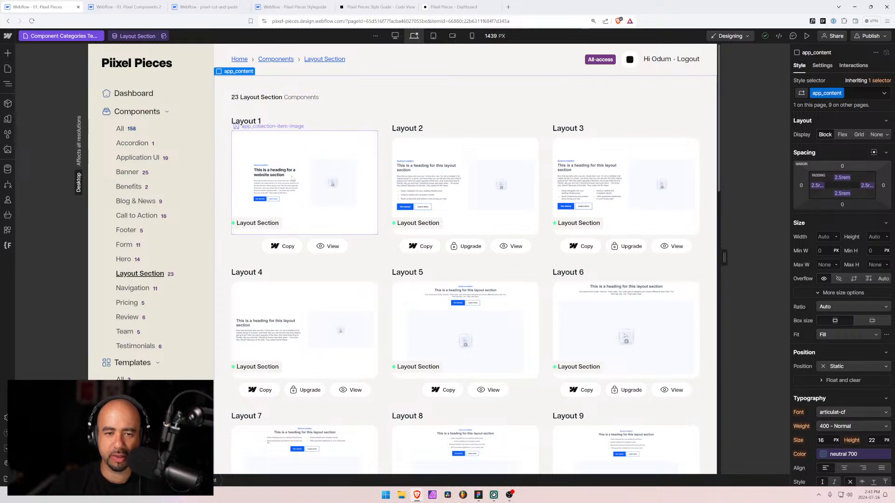
pyautogui.scroll(-2, 412, 329)
pyautogui.scroll(-6, 411, 329)
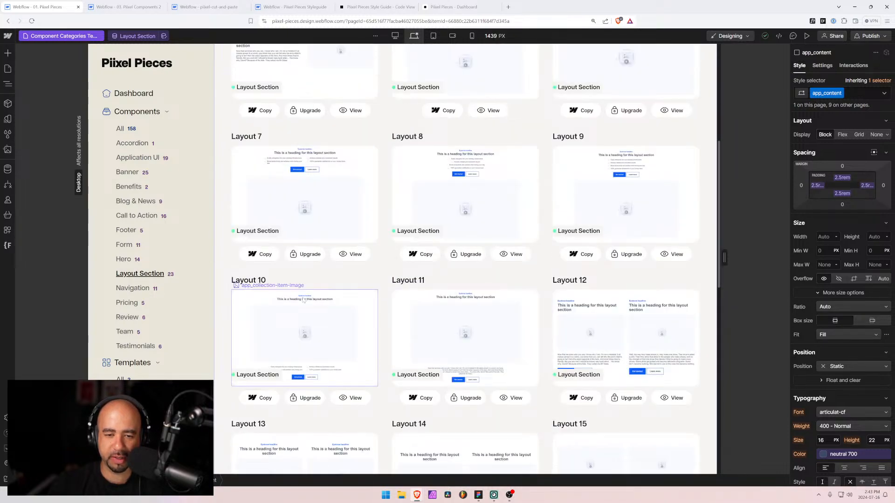
pyautogui.scroll(-5, 303, 300)
pyautogui.scroll(13, 303, 299)
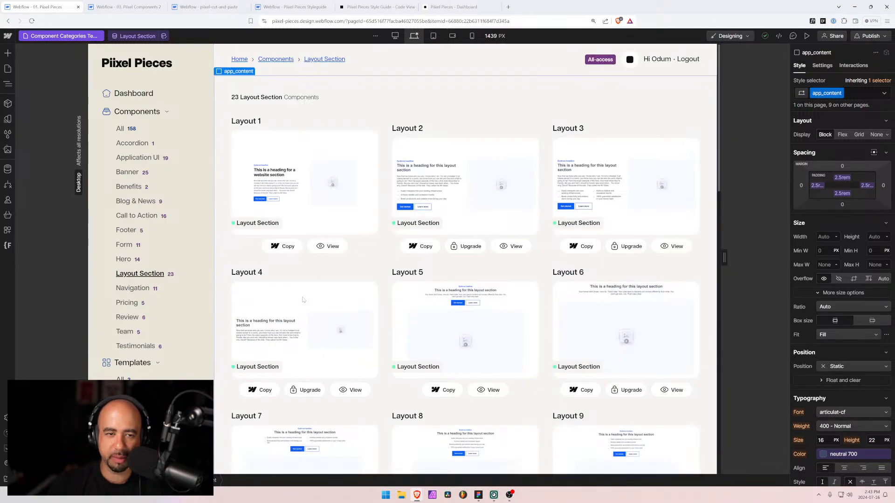
# - Switch back to the Figma component library and bring the Layout 2 frame into view
pyautogui.hotkey('alt', 'Tab')
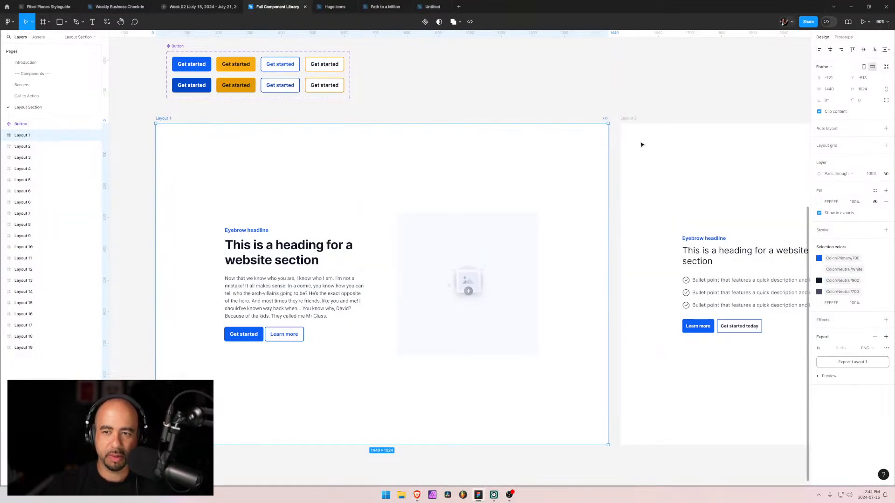
pyautogui.scroll(-3, 592, 216)
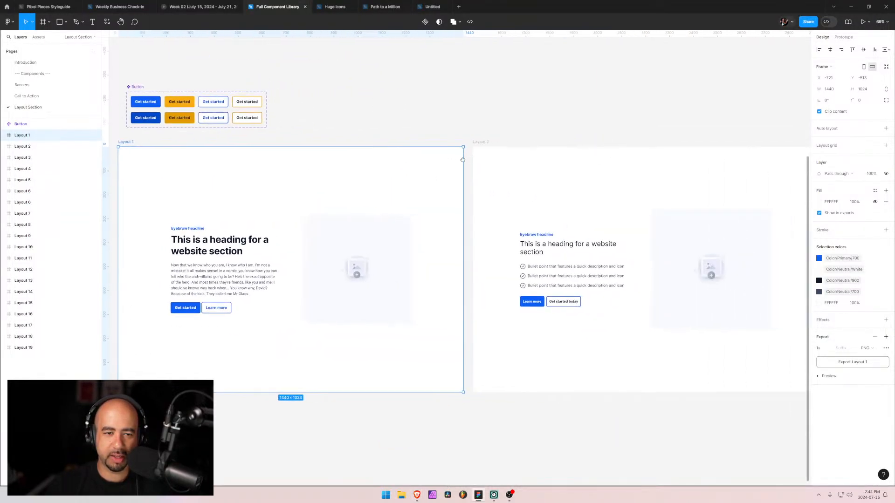
pyautogui.hscroll(6, 465, 187)
pyautogui.click(377, 181)
pyautogui.moveTo(252, 209); pyautogui.dragTo(309, 190)
# - Apply the H2 text style to the website section heading inside Layout 2 and deselect it
pyautogui.click(481, 231)
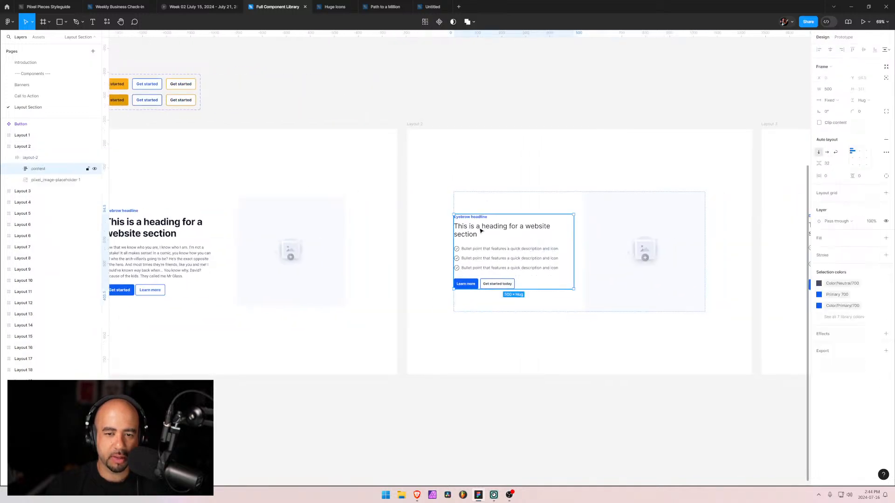
pyautogui.click(481, 231)
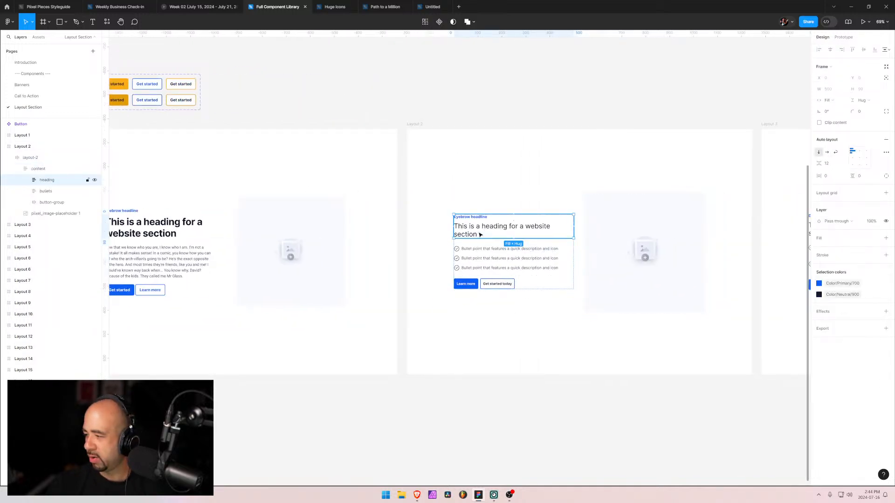
pyautogui.click(482, 226)
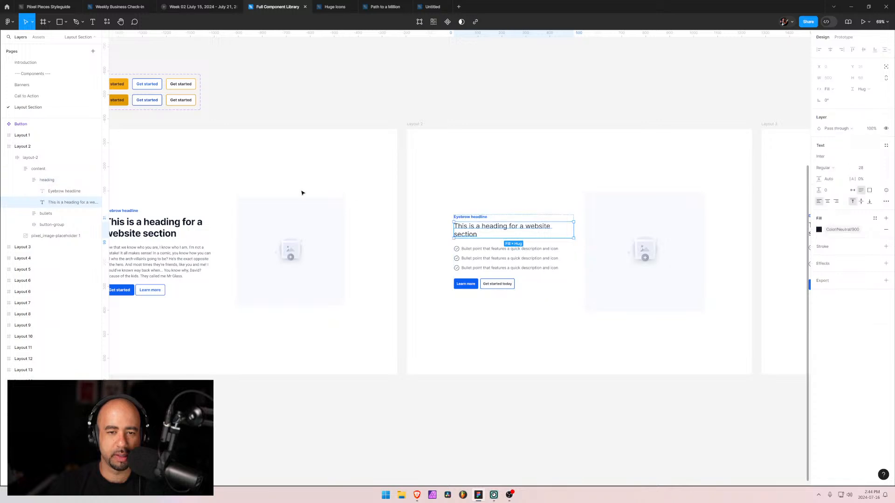
pyautogui.click(452, 218)
pyautogui.click(470, 230)
pyautogui.click(470, 230)
pyautogui.click(470, 229)
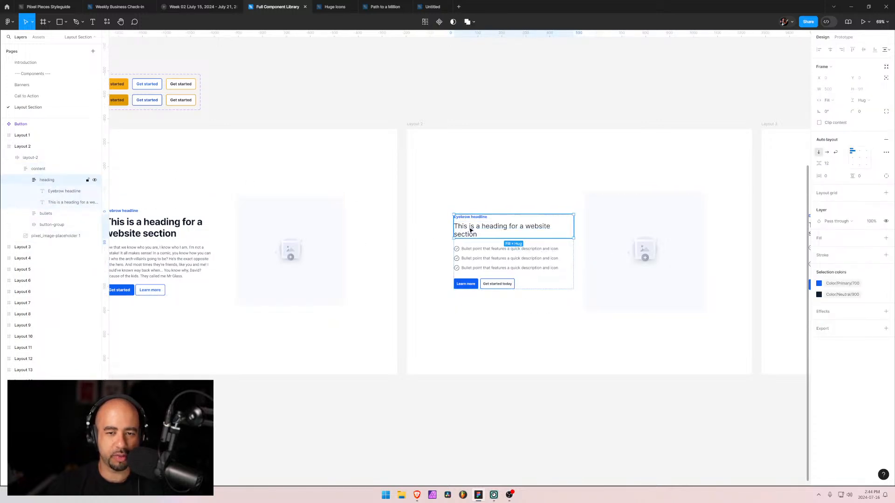
pyautogui.click(470, 229)
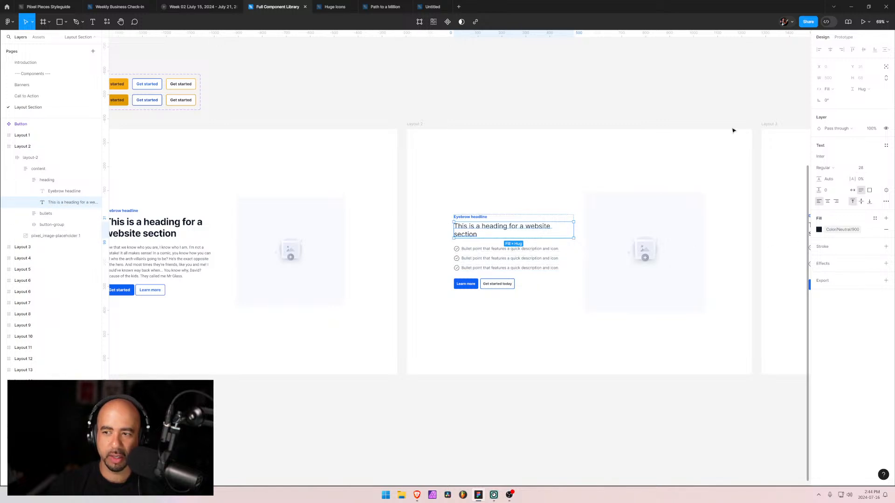
pyautogui.click(886, 146)
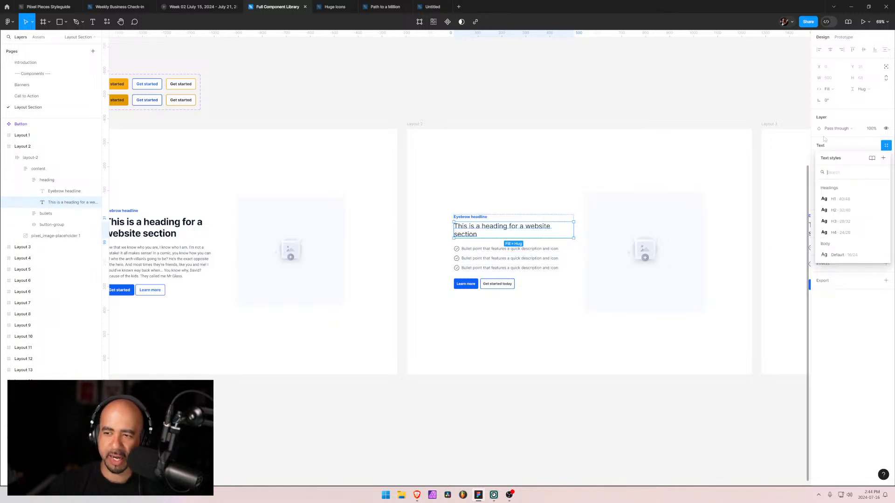
pyautogui.click(841, 213)
pyautogui.click(467, 187)
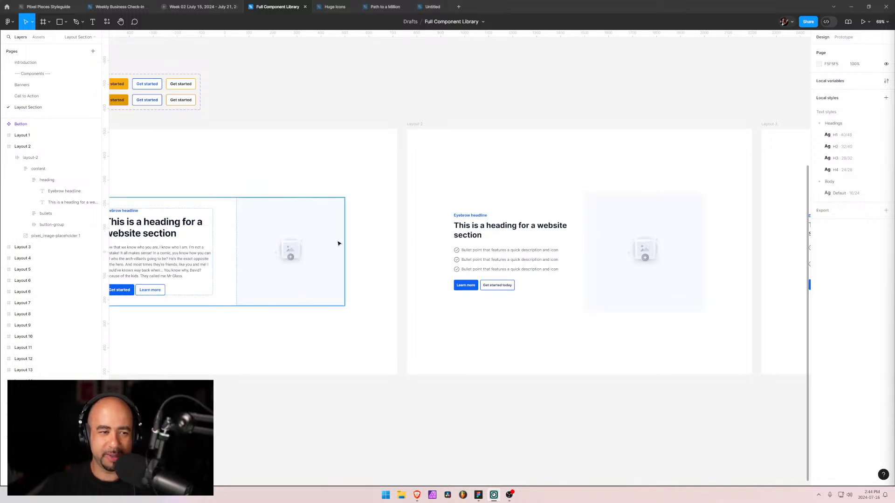
# - Inspect the text style applied to the website section heading inside Layout 1, and deselect it
pyautogui.click(181, 232)
pyautogui.doubleClick(179, 232)
pyautogui.doubleClick(179, 231)
pyautogui.doubleClick(179, 231)
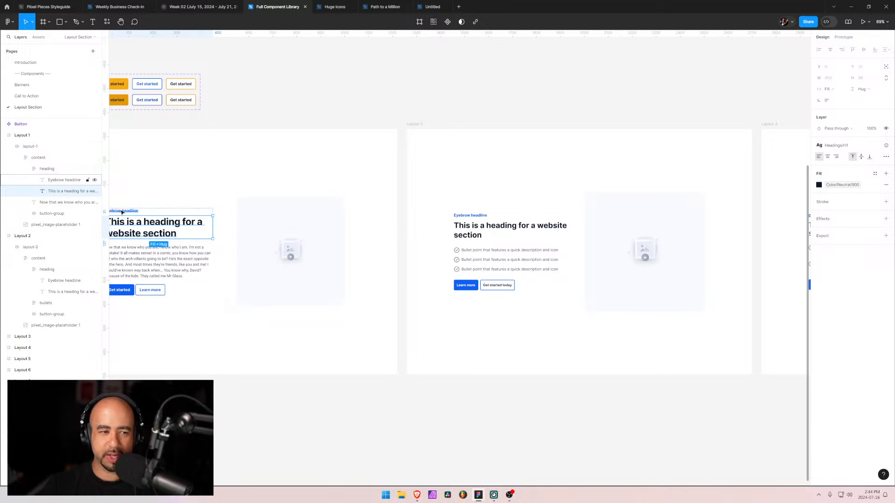
pyautogui.moveTo(206, 300); pyautogui.dragTo(413, 305)
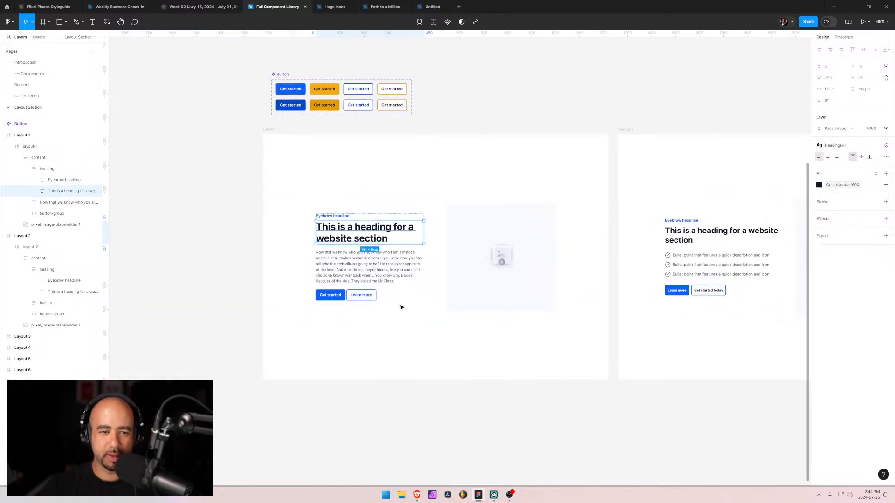
pyautogui.click(289, 254)
# - Switch to the Webflow component project and inspect the heading element on the Layout 1 page
pyautogui.hotkey('alt', 'Tab')
pyautogui.hotkey('alt', 'Tab')
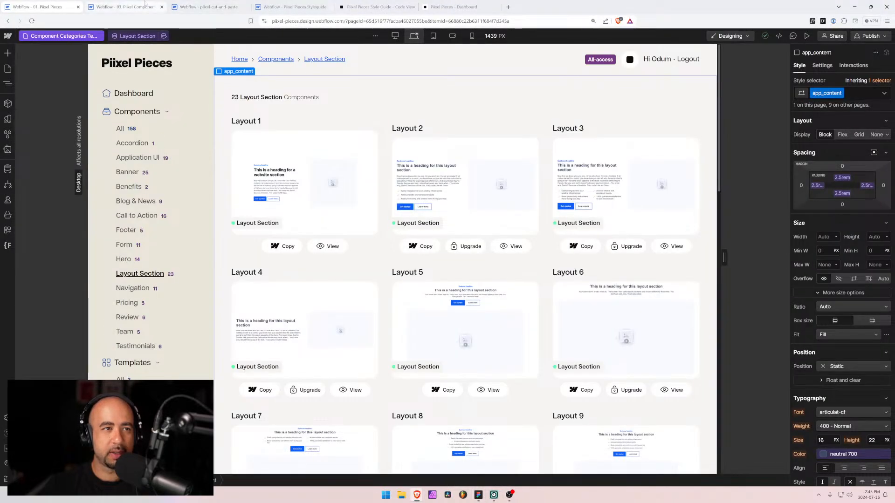
pyautogui.click(123, 6)
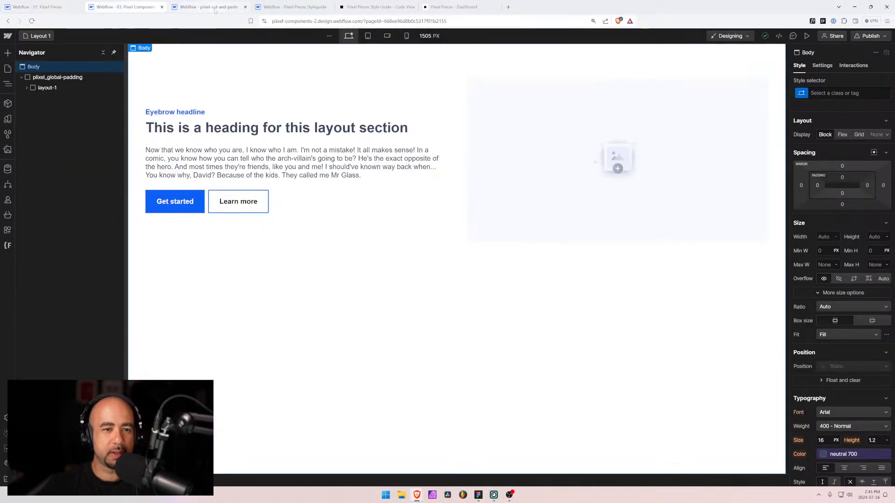
pyautogui.click(235, 131)
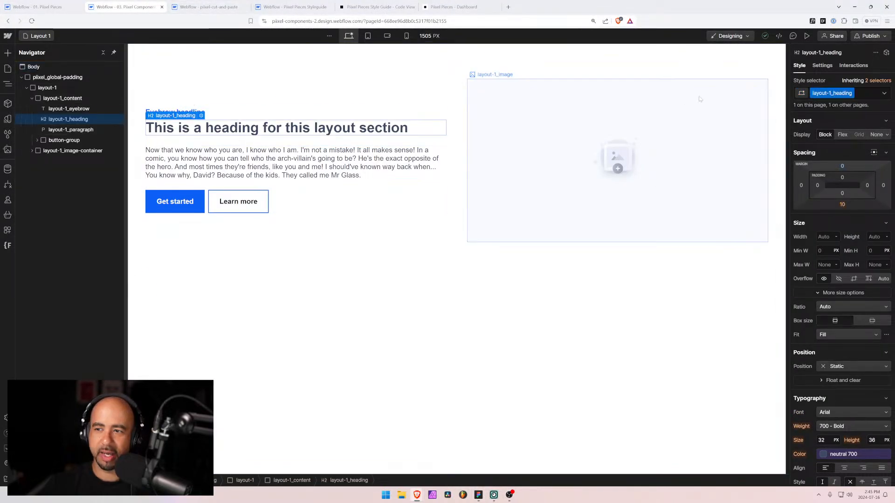
# - Return to the Figma component library, apply the H2 text style to the Layout 1 heading and deselect it
pyautogui.hotkey('alt', 'Tab')
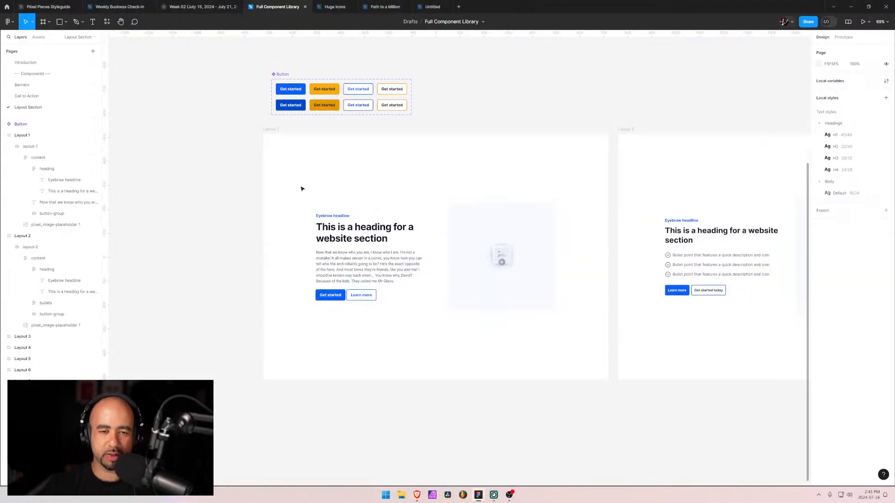
pyautogui.click(358, 241)
pyautogui.doubleClick(358, 241)
pyautogui.doubleClick(357, 241)
pyautogui.doubleClick(358, 241)
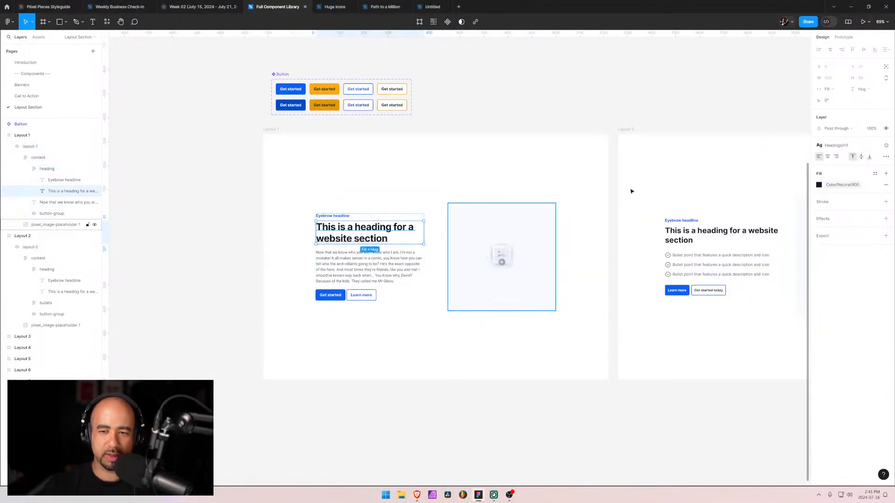
pyautogui.click(839, 145)
pyautogui.click(837, 213)
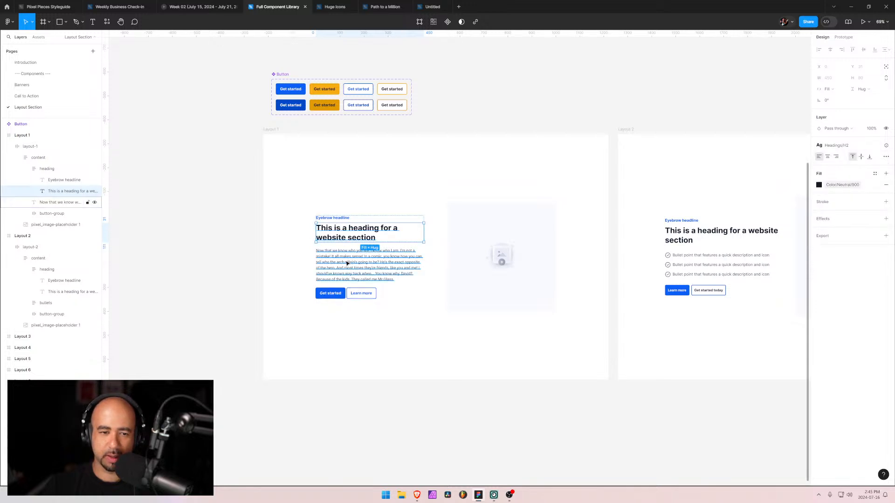
pyautogui.click(441, 320)
# - Compare the text styles of the Layout 1 and Layout 2 headings, including the list of available heading styles
pyautogui.moveTo(473, 320); pyautogui.dragTo(313, 297)
pyautogui.click(218, 212)
pyautogui.doubleClick(218, 212)
pyautogui.doubleClick(217, 212)
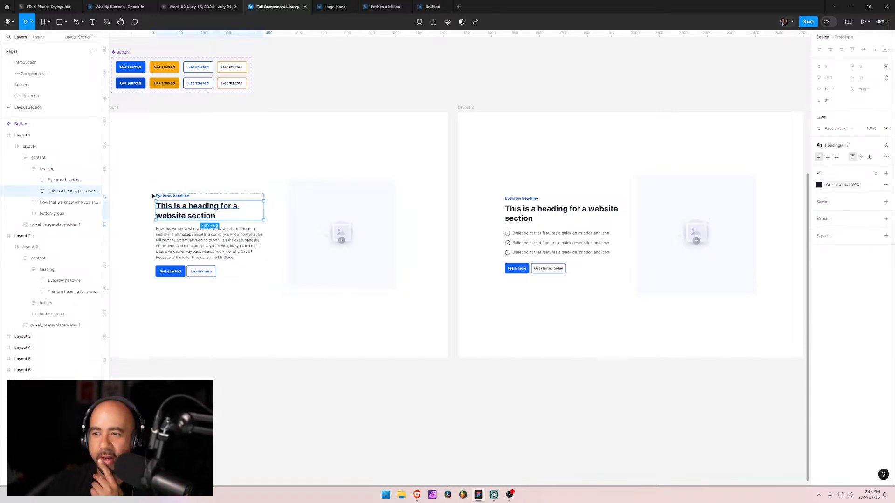
pyautogui.click(832, 146)
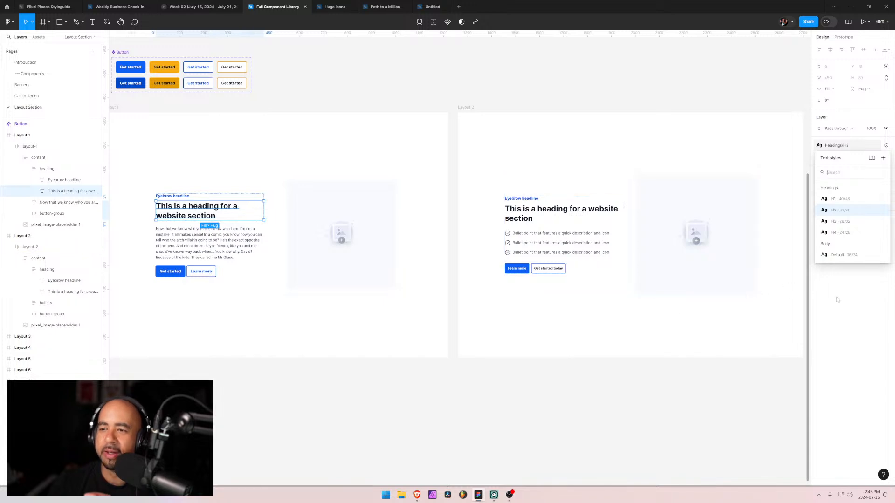
pyautogui.click(534, 218)
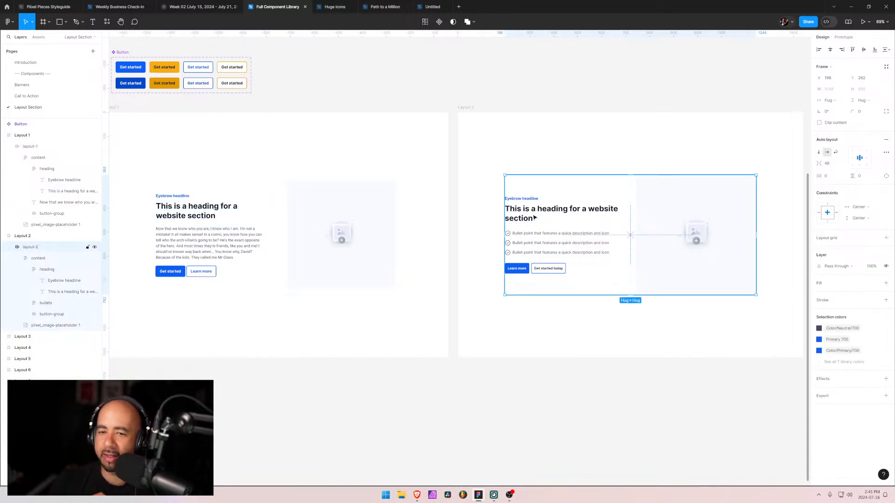
pyautogui.click(534, 218)
pyautogui.click(534, 217)
pyautogui.click(535, 218)
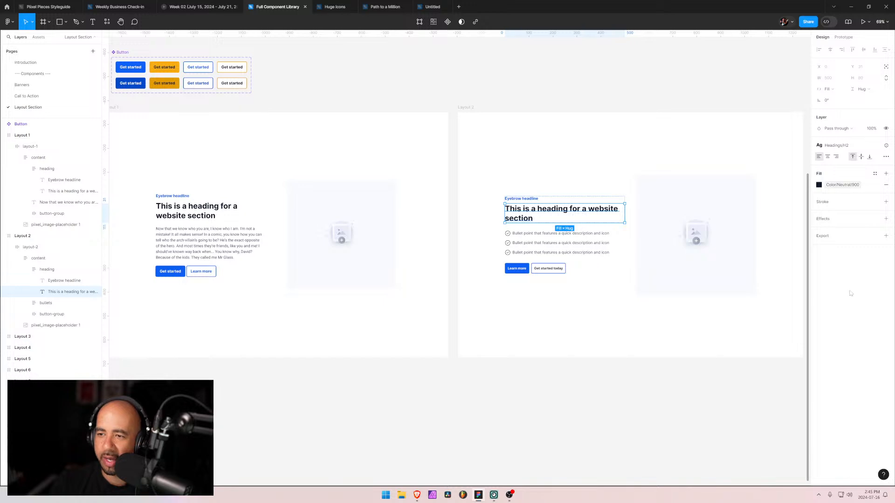
# - Change the Layout 1 heading's fill to the Color/Primary/800 library color and leave the heading selection
pyautogui.click(205, 210)
pyautogui.click(205, 210)
pyautogui.click(205, 210)
pyautogui.click(205, 210)
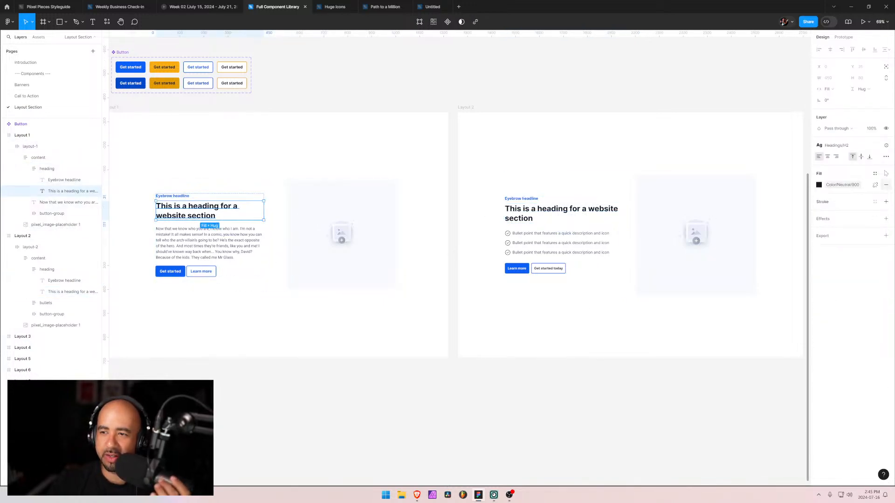
pyautogui.click(819, 185)
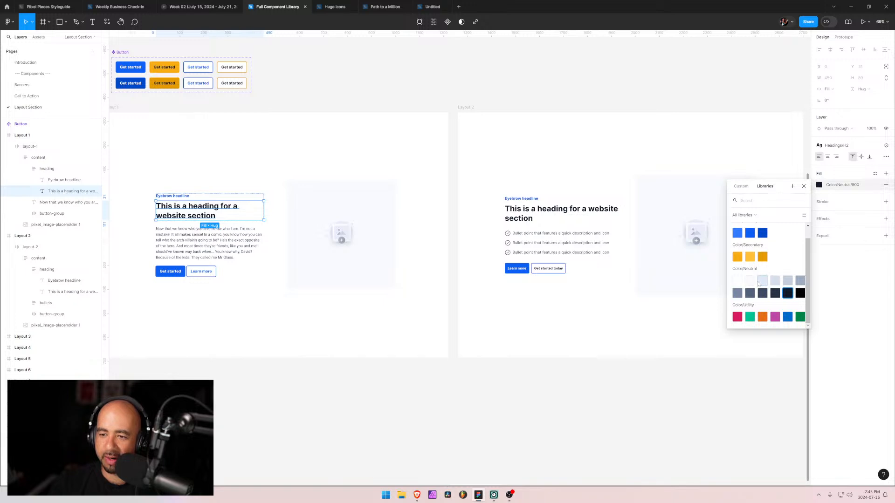
pyautogui.scroll(1, 762, 249)
pyautogui.click(762, 245)
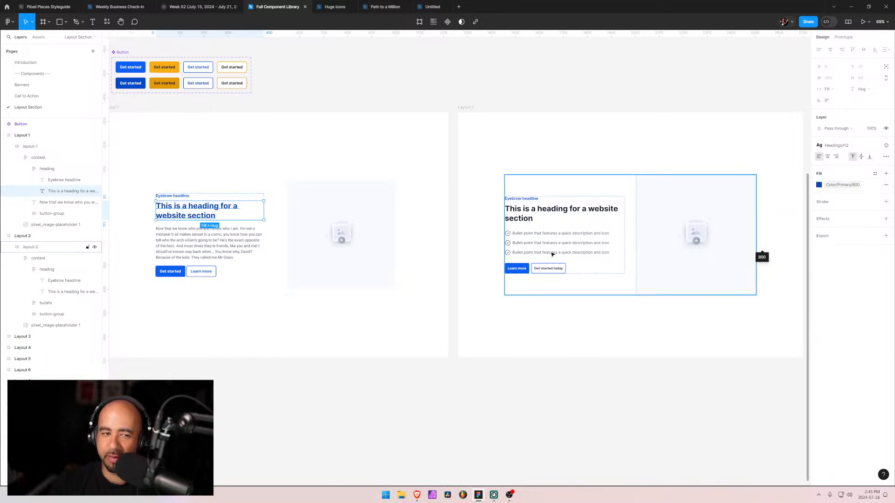
pyautogui.press('Escape')
pyautogui.click(515, 278)
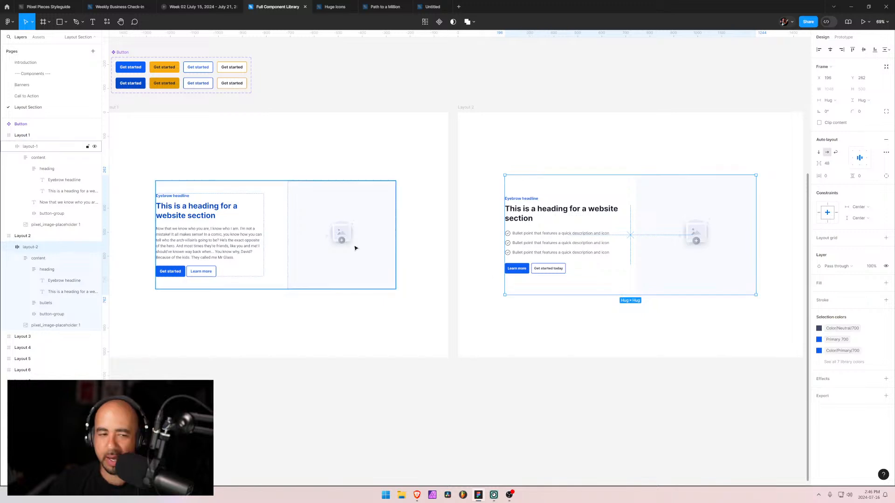
# - Undo the fill change on the Layout 1 heading and reselect the heading to check its color
pyautogui.hotkey('ctrl', 'z')
pyautogui.hotkey('ctrl', 'z')
pyautogui.hotkey('ctrl', 'z')
pyautogui.click(355, 321)
pyautogui.doubleClick(216, 213)
pyautogui.doubleClick(216, 213)
pyautogui.doubleClick(217, 213)
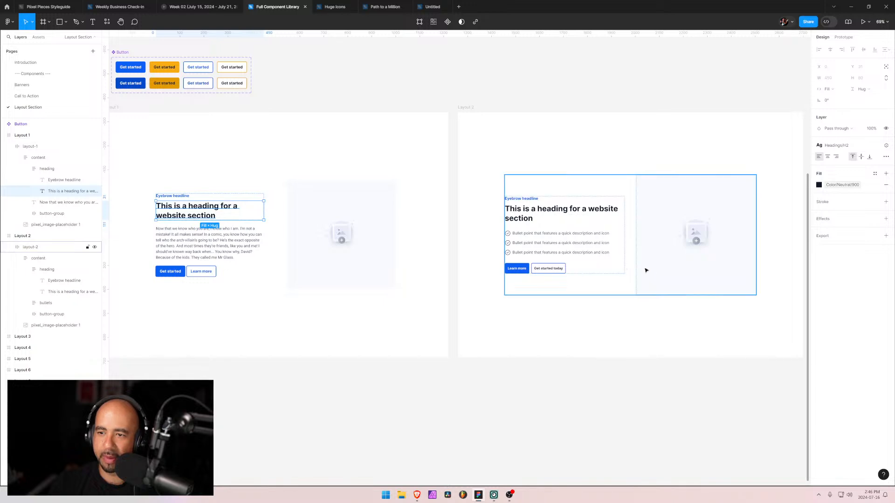
# - Inspect the dimensions of the Layout 2 content frame and the Layout 1 image placeholder
pyautogui.click(529, 213)
pyautogui.doubleClick(526, 215)
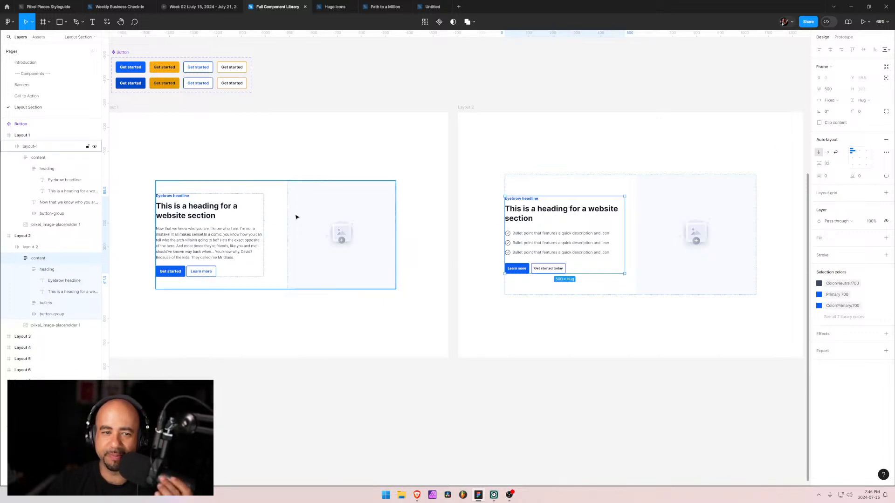
pyautogui.click(312, 216)
pyautogui.click(312, 216)
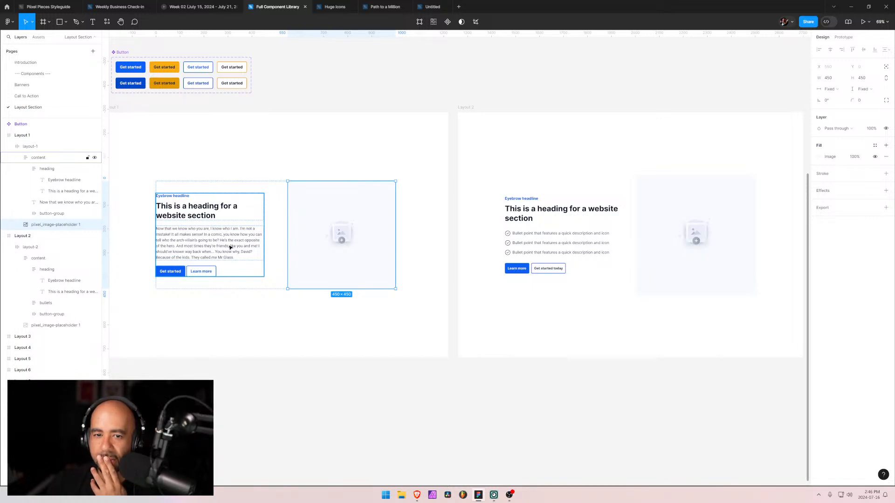
pyautogui.click(563, 235)
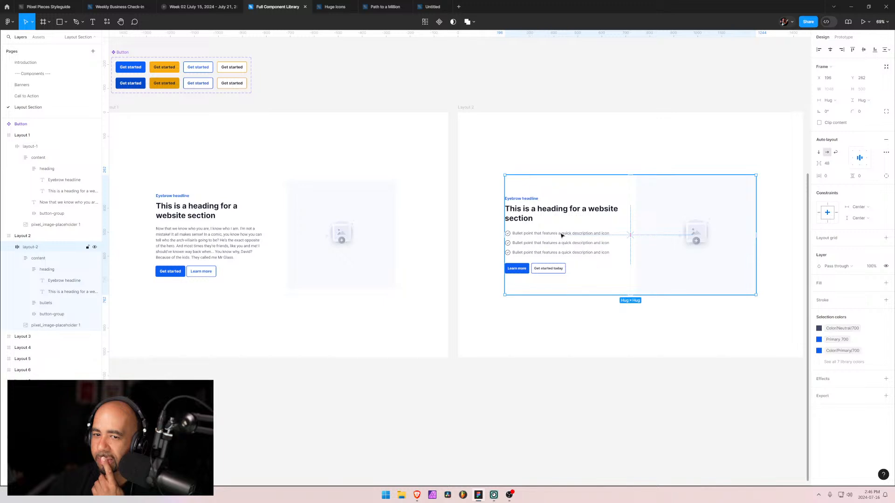
pyautogui.click(548, 238)
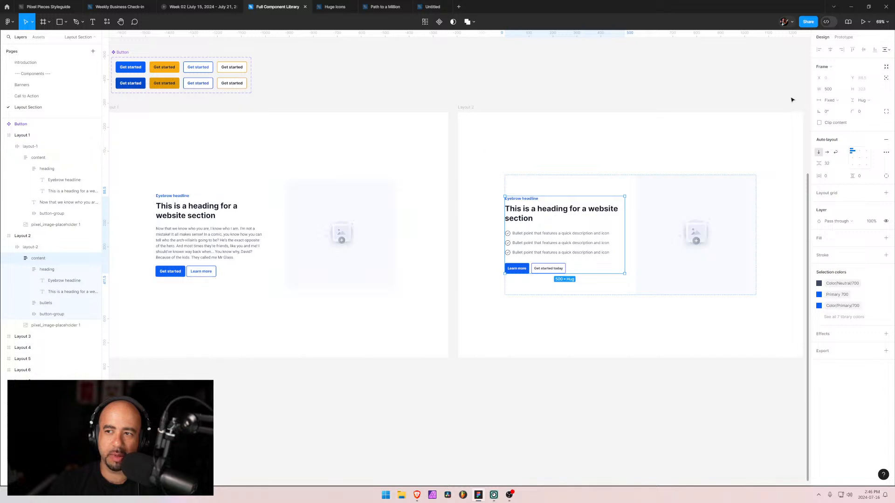
# - Duplicate the container variable in the local variables' layout group, name the copy "2-column width" and set its value to 450
pyautogui.click(396, 148)
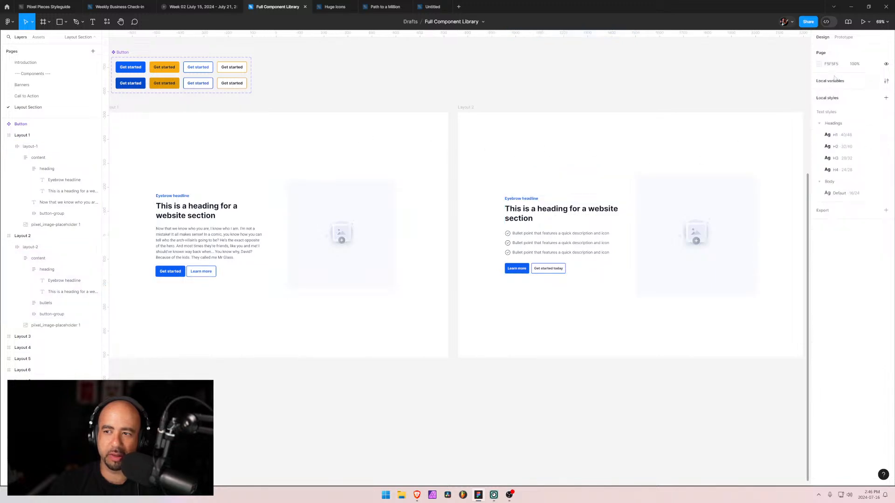
pyautogui.click(886, 80)
pyautogui.scroll(-3, 652, 374)
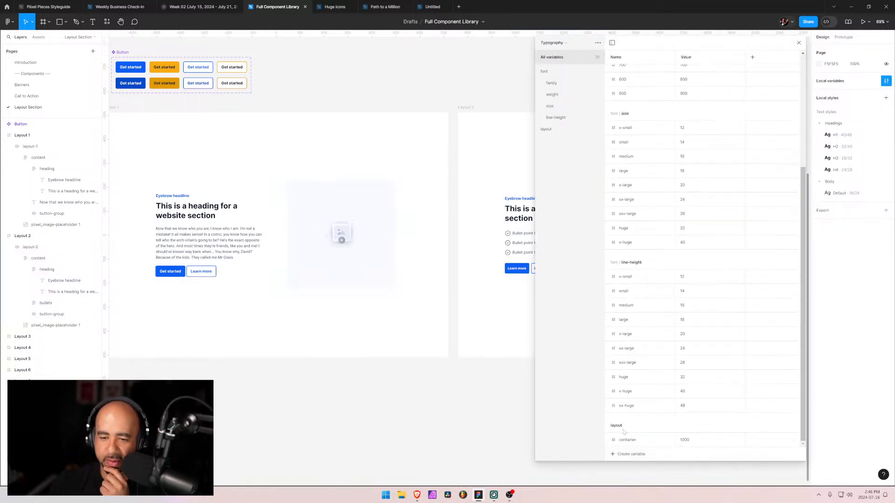
pyautogui.click(627, 456)
pyautogui.press('Escape')
pyautogui.rightClick(627, 442)
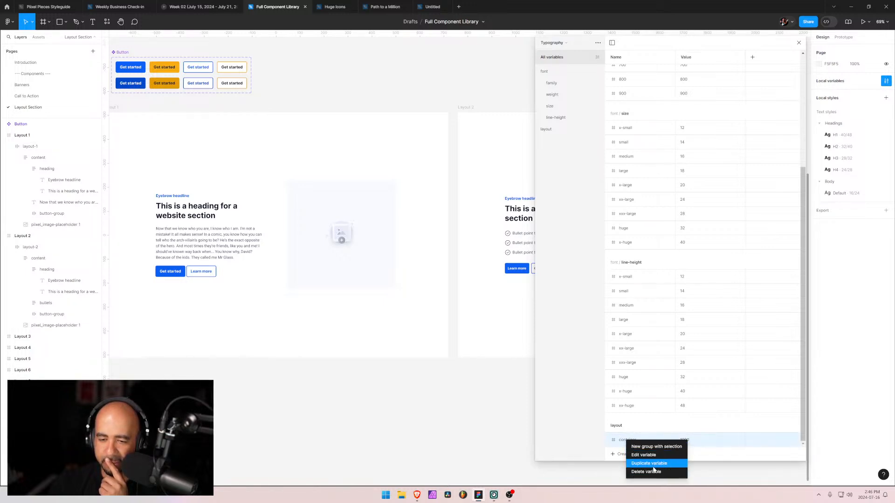
pyautogui.click(653, 467)
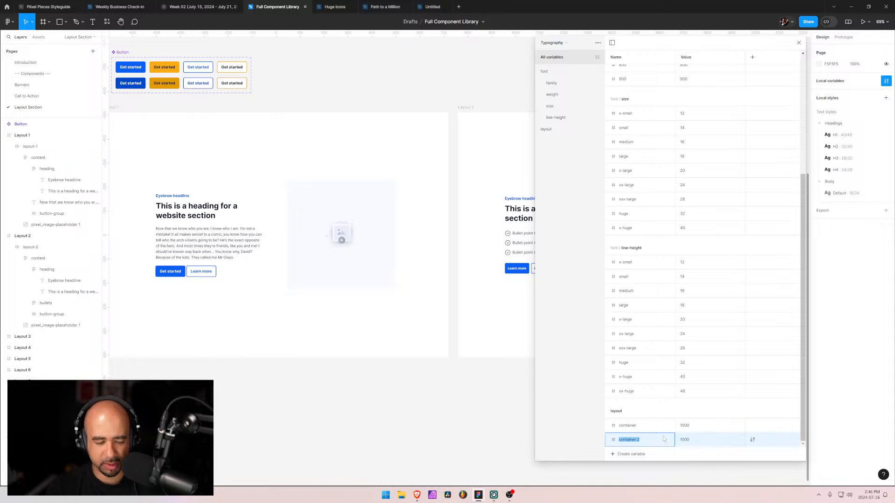
pyautogui.write('2-column width')
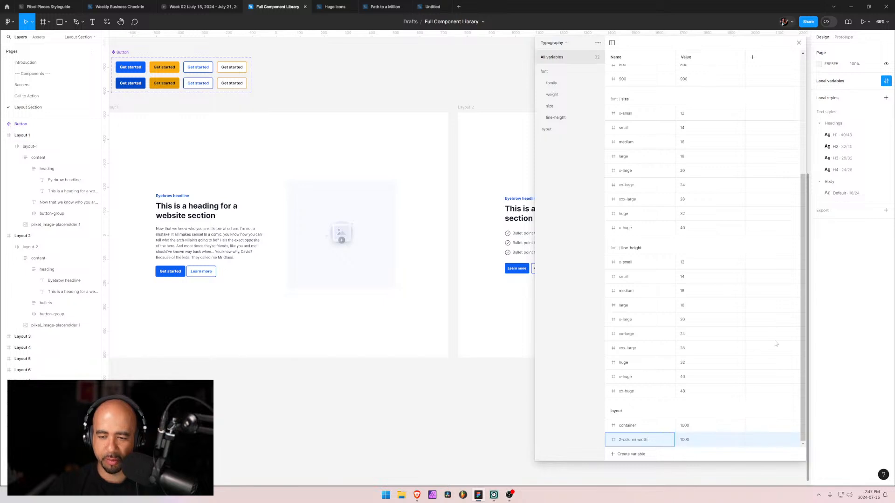
pyautogui.click(687, 440)
pyautogui.write('450')
pyautogui.press('Return')
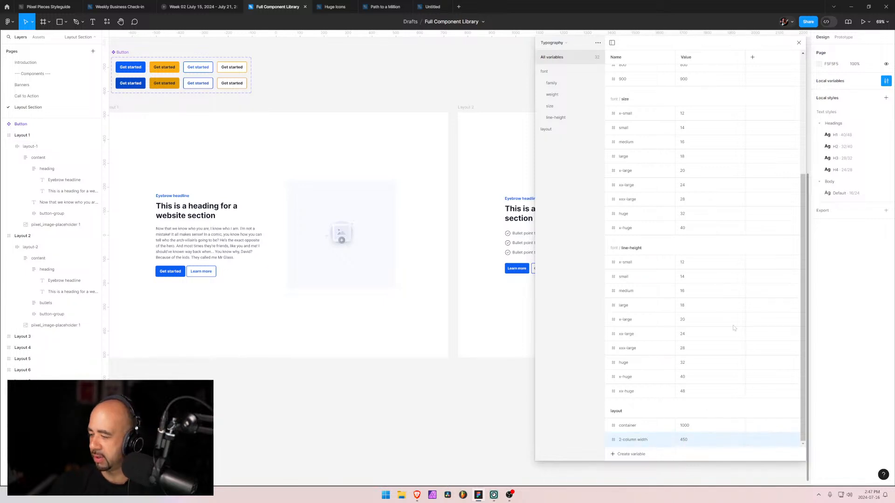
# - Apply the 2-column width variable to the width of the content frame in Layout 1
pyautogui.click(233, 220)
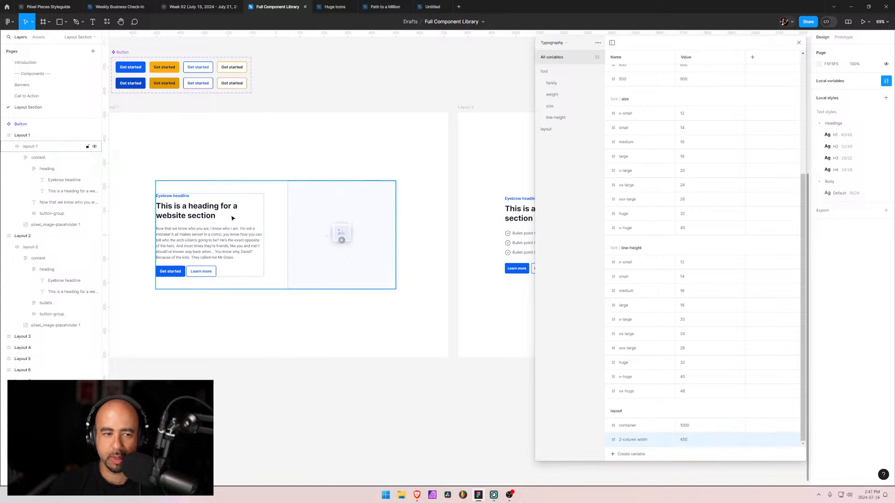
pyautogui.click(242, 206)
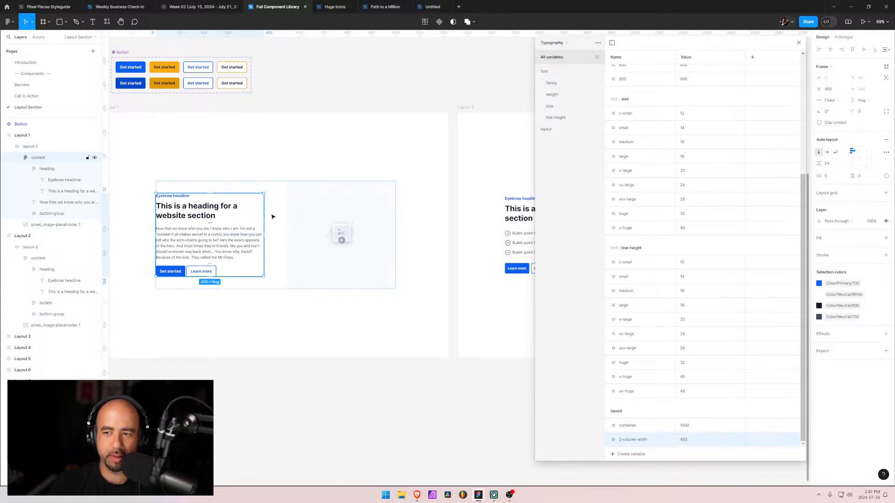
pyautogui.click(844, 89)
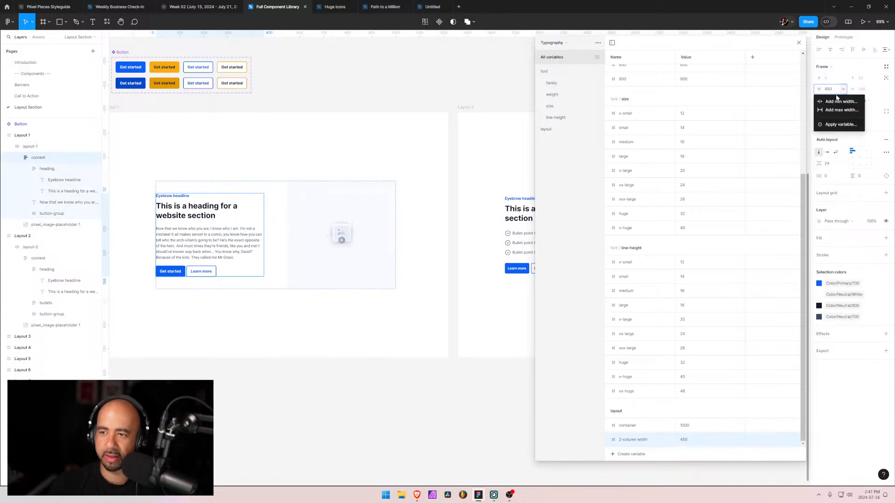
pyautogui.click(831, 125)
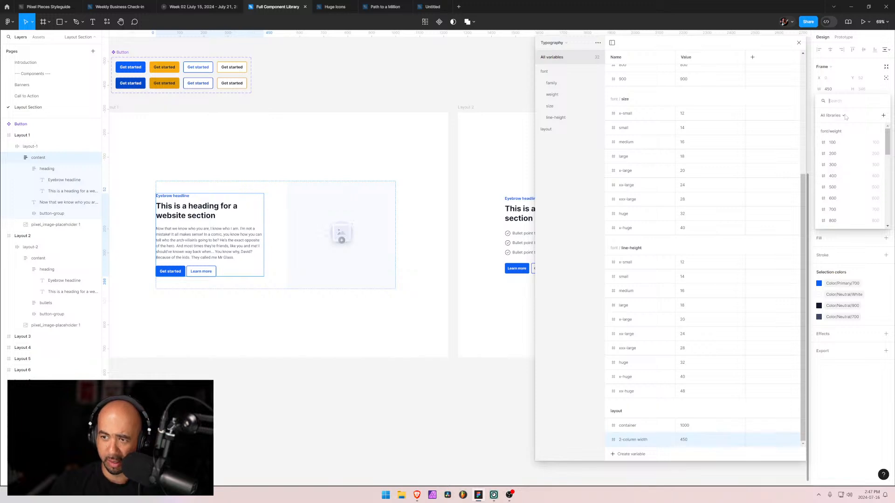
pyautogui.write('20')
pyautogui.press('BackSpace')
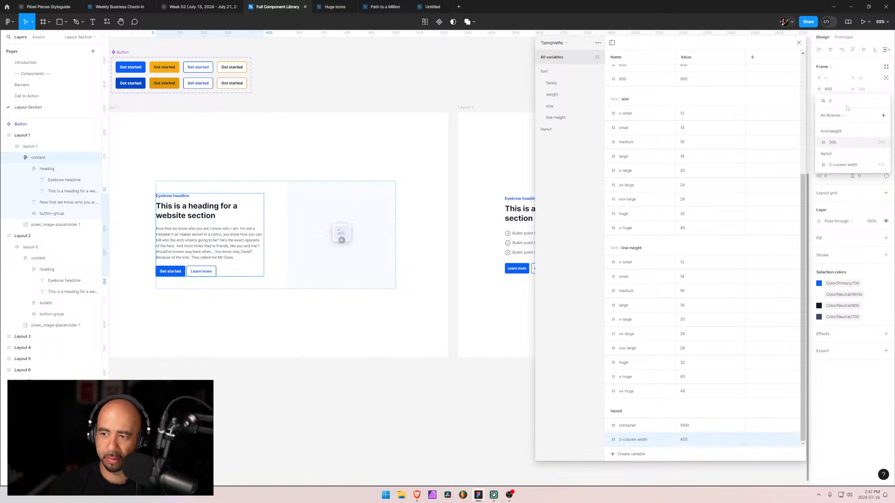
pyautogui.click(847, 164)
# - Apply the 2-column width variable to the width of the Layout 1 image placeholder
pyautogui.click(313, 199)
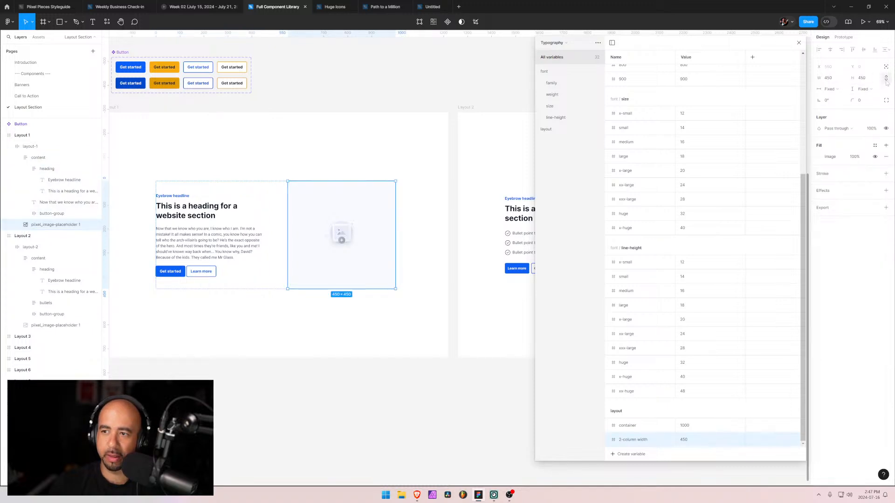
pyautogui.rightClick(826, 79)
pyautogui.click(834, 116)
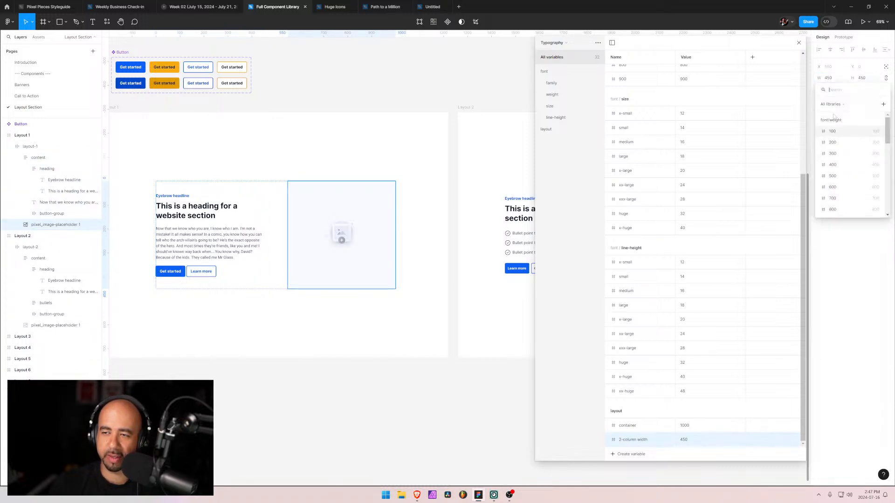
pyautogui.write('2col')
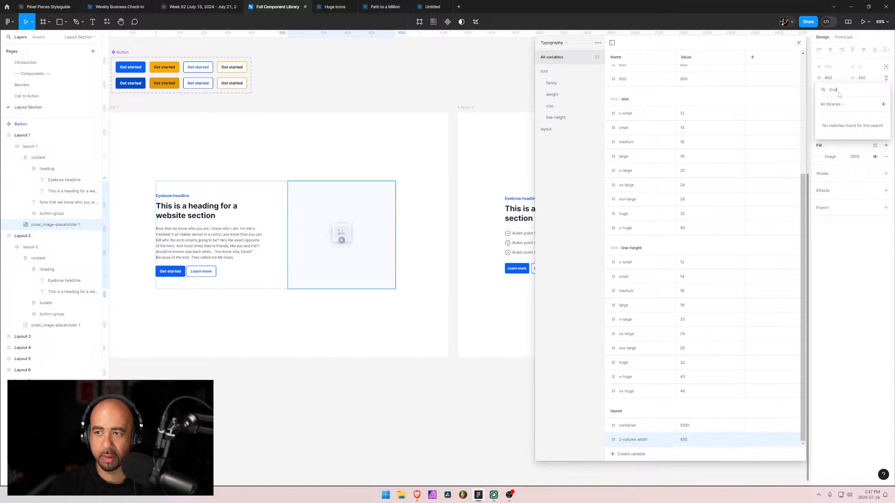
pyautogui.press('BackSpace')
pyautogui.press('BackSpace')
pyautogui.press('BackSpace')
pyautogui.press('Down')
pyautogui.press('Return')
pyautogui.click(387, 316)
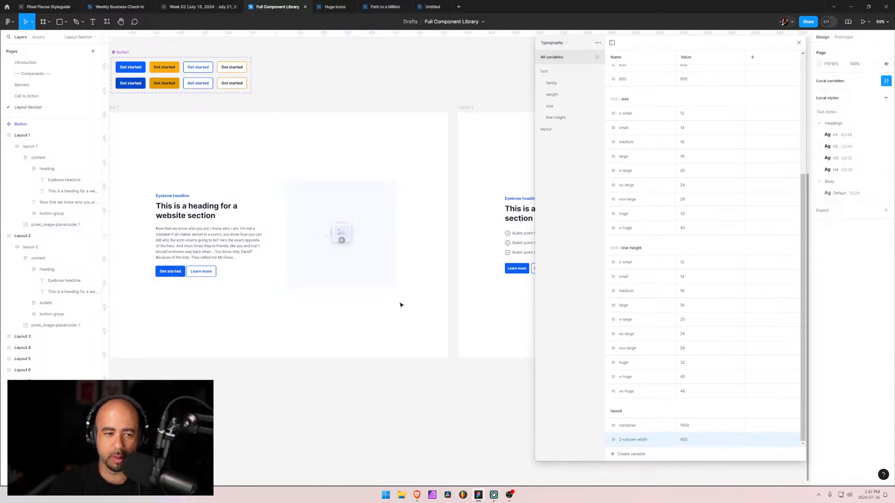
# - Close the local variables window and apply the 2-column width variable to the width of the Layout 2 content frame
pyautogui.click(513, 207)
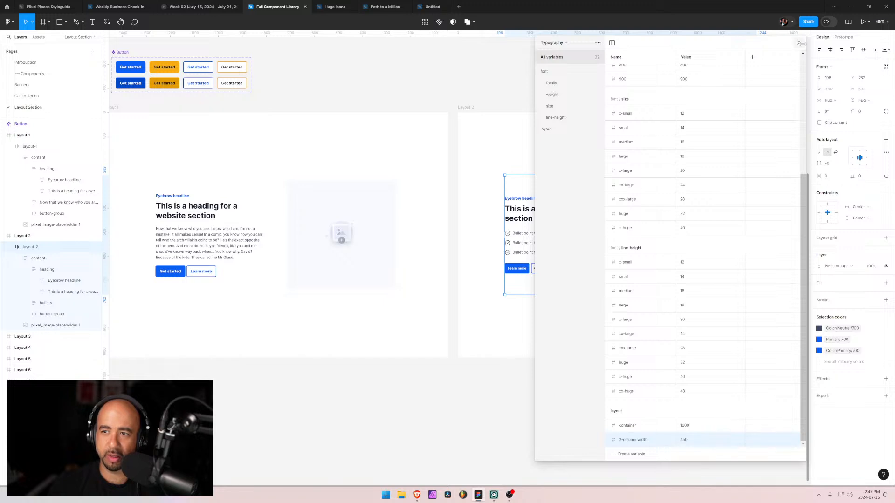
pyautogui.click(798, 42)
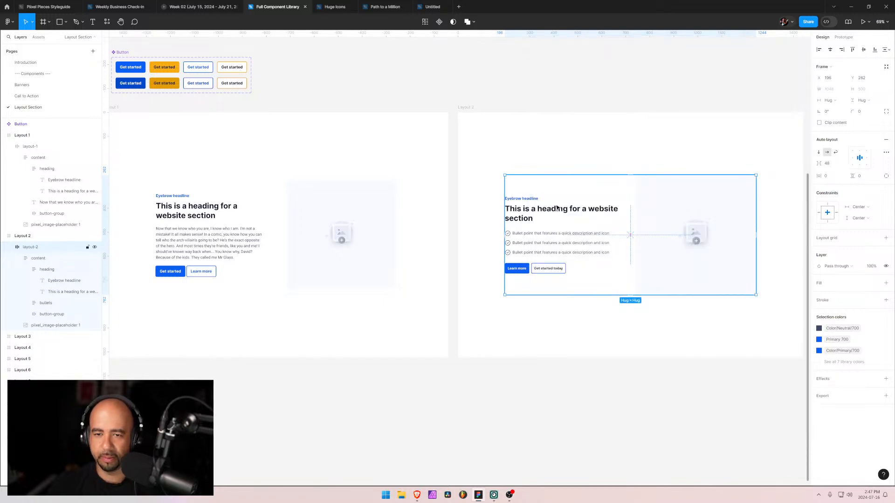
pyautogui.doubleClick(536, 219)
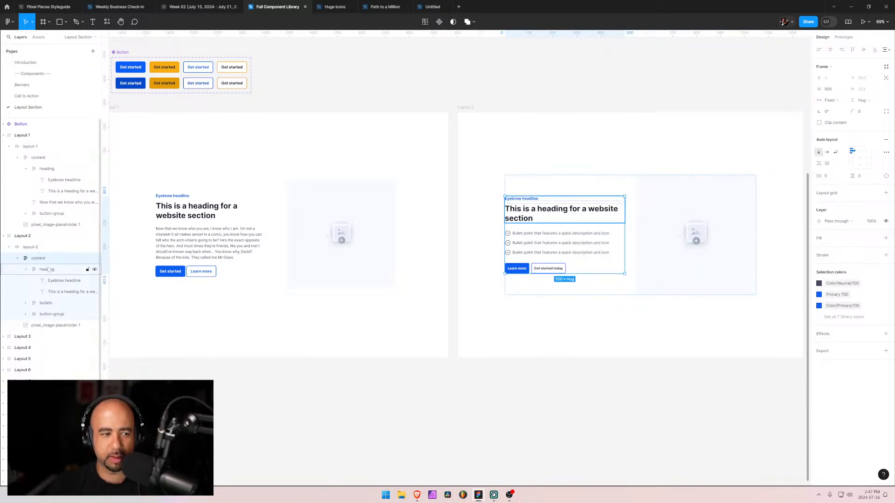
pyautogui.click(18, 259)
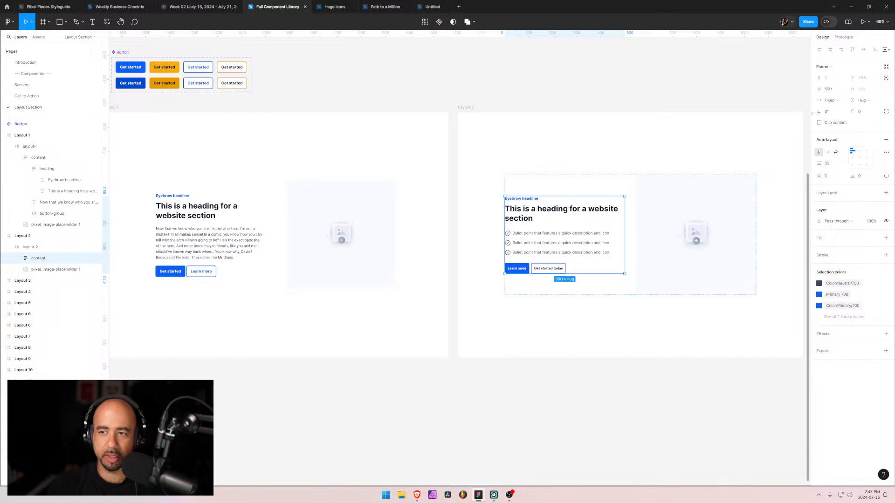
pyautogui.click(842, 89)
pyautogui.click(832, 125)
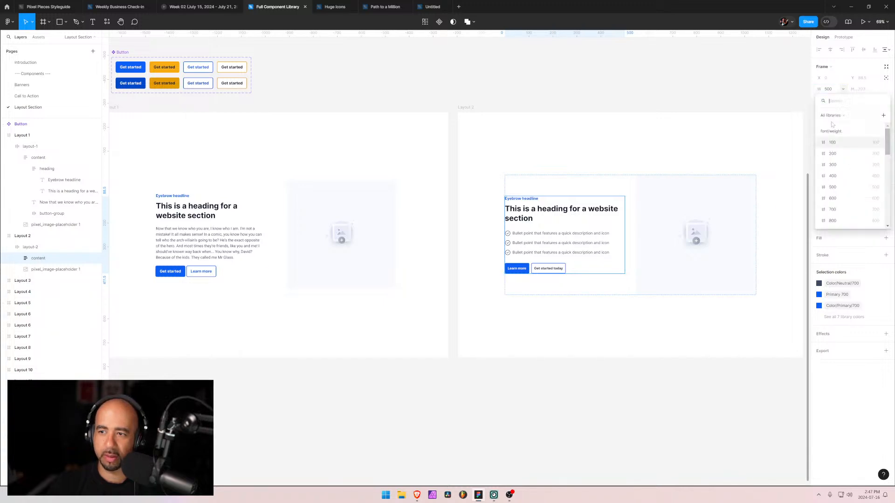
pyautogui.write('2-c')
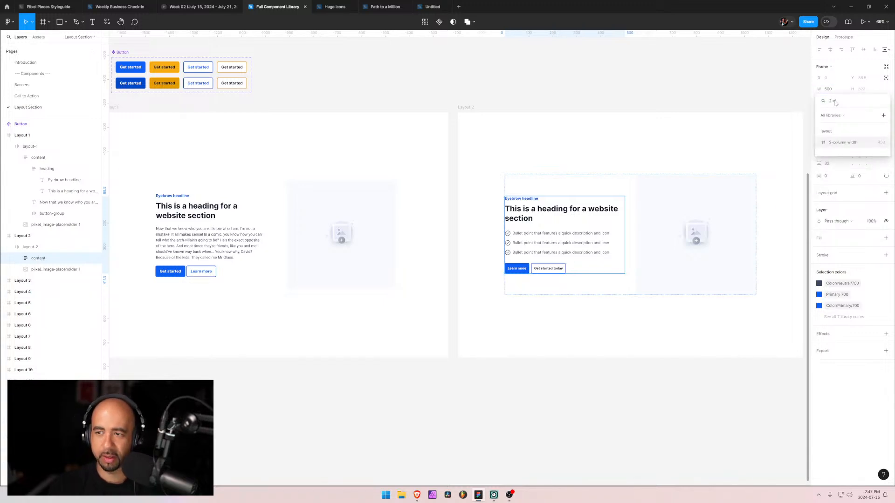
pyautogui.press('Return')
# - Try to apply the 2-column width variable to the width of the Layout 2 image placeholder
pyautogui.click(689, 194)
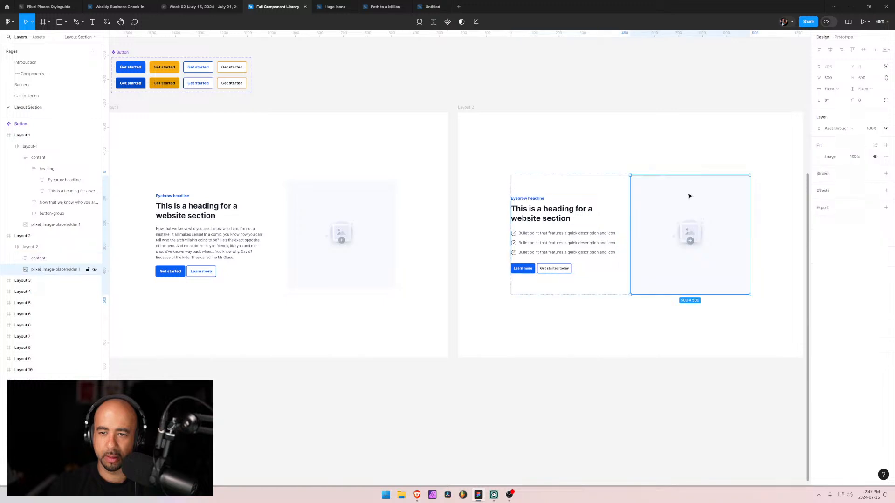
pyautogui.click(842, 78)
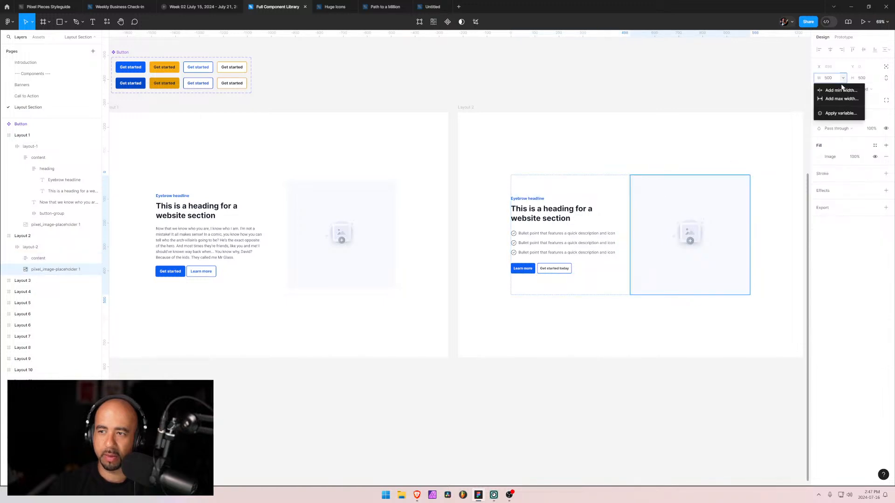
pyautogui.click(837, 113)
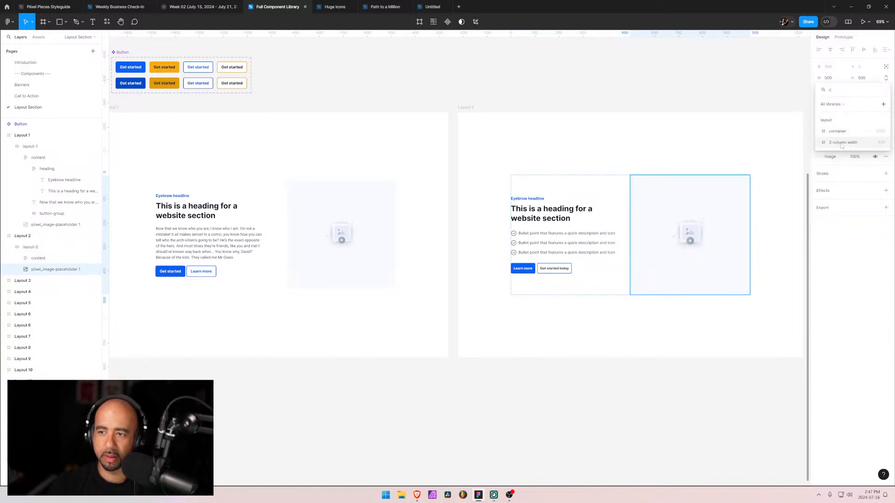
pyautogui.click(838, 127)
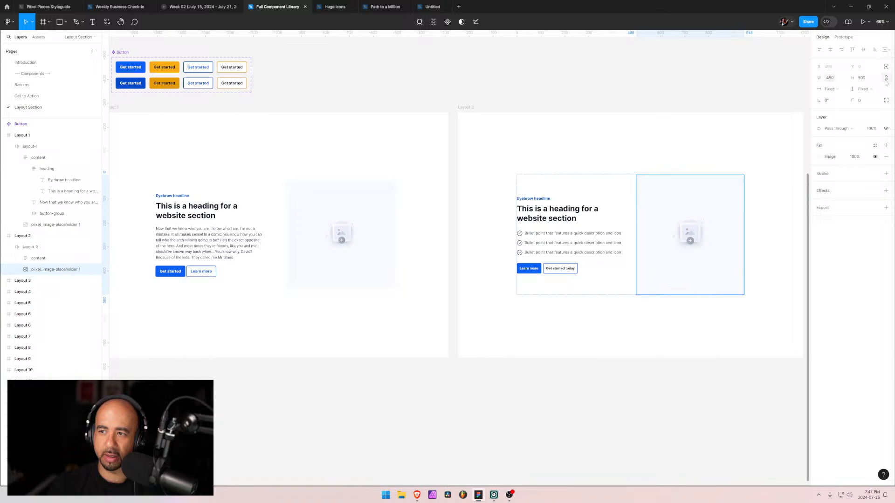
pyautogui.click(843, 78)
pyautogui.click(830, 113)
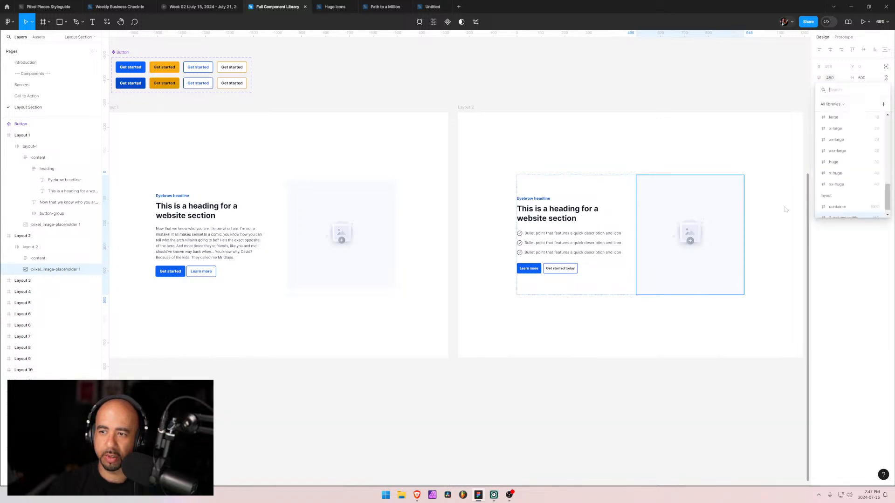
pyautogui.click(840, 216)
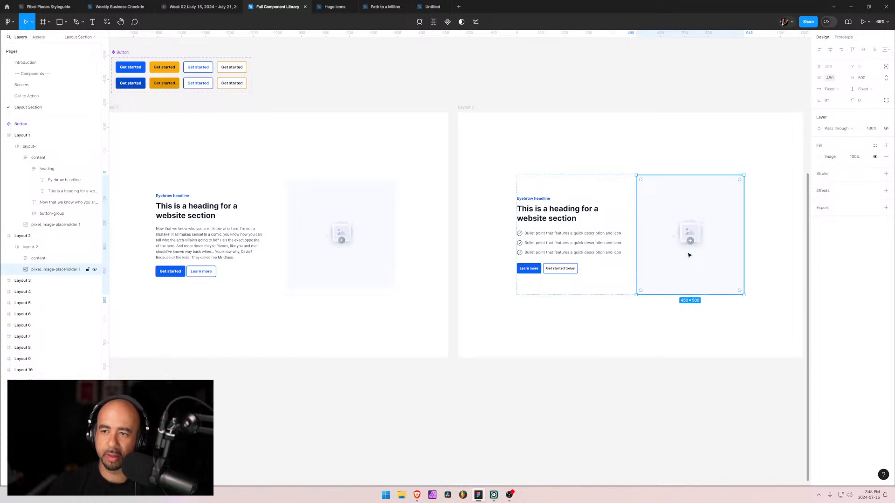
# - Undo the Layout 2 image placeholder's width change, toggle its proportion lock and reapply the 2-column width variable
pyautogui.hotkey('ctrl', 'z')
pyautogui.click(886, 78)
pyautogui.click(842, 79)
pyautogui.click(833, 116)
pyautogui.scroll(-10, 843, 209)
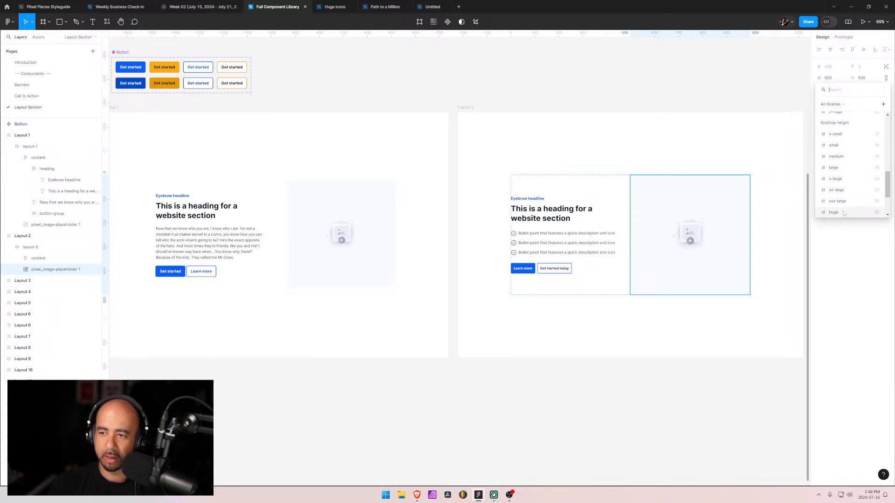
pyautogui.click(842, 210)
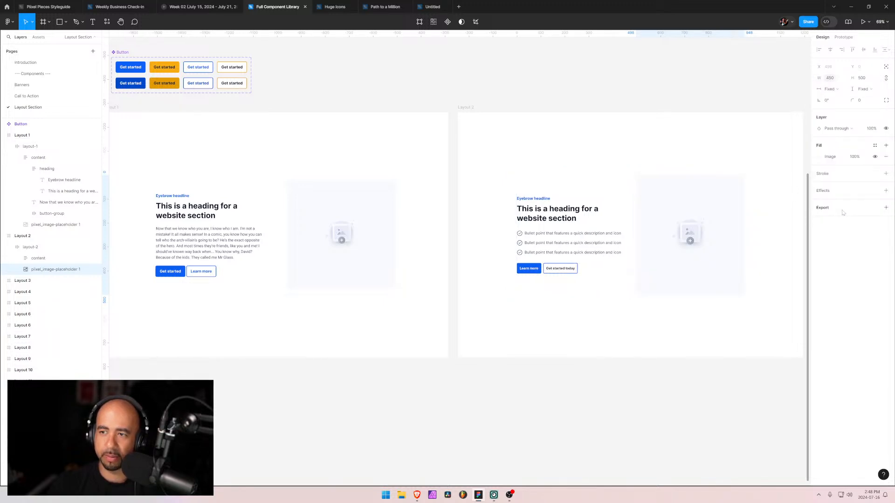
# - Compare the size and proportion lock settings of the Layout 1 and Layout 2 image placeholders
pyautogui.click(887, 80)
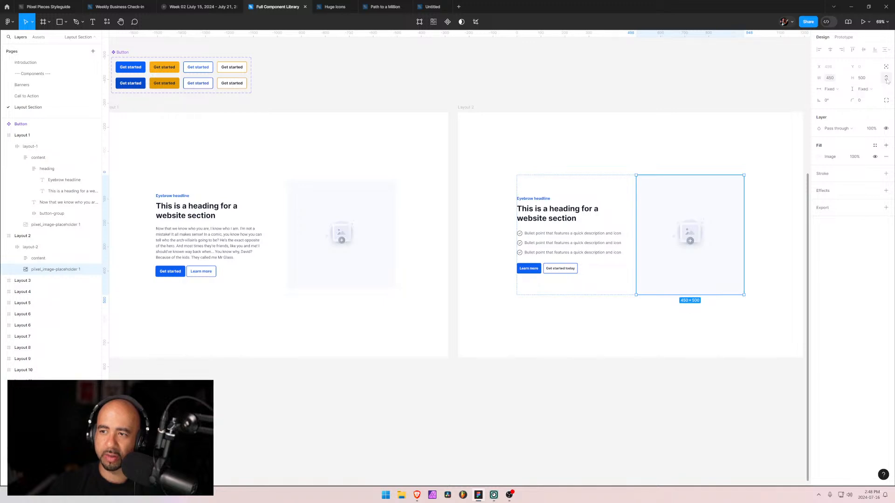
pyautogui.click(869, 82)
pyautogui.click(325, 203)
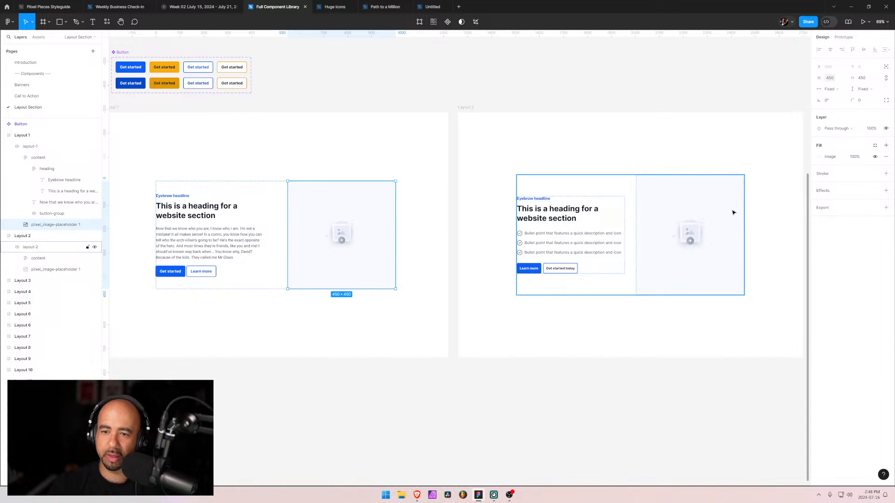
pyautogui.click(680, 200)
pyautogui.click(870, 81)
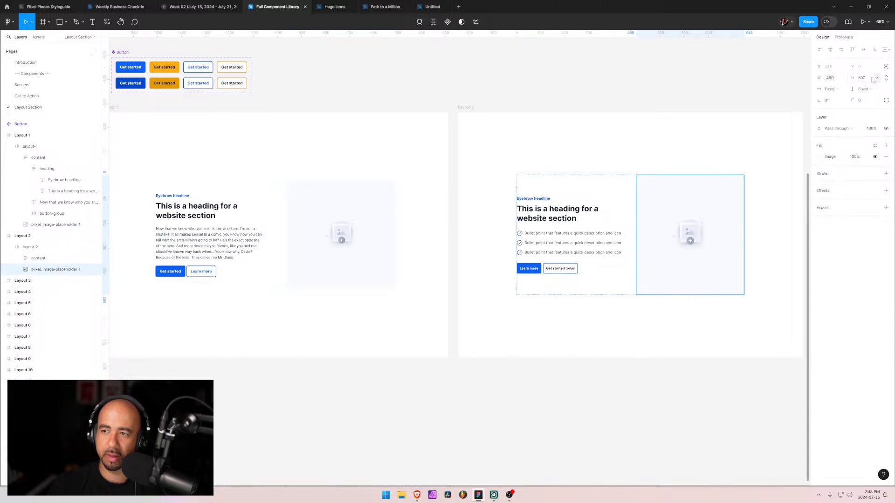
# - Reduce the Layout 2 image placeholder's width to 438 and toggle its proportion lock
pyautogui.click(843, 78)
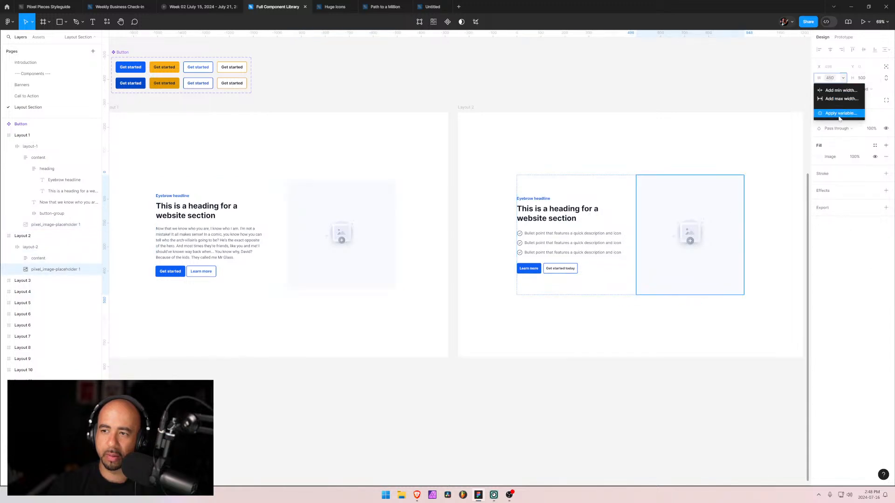
pyautogui.click(848, 82)
pyautogui.moveTo(852, 79); pyautogui.dragTo(819, 77)
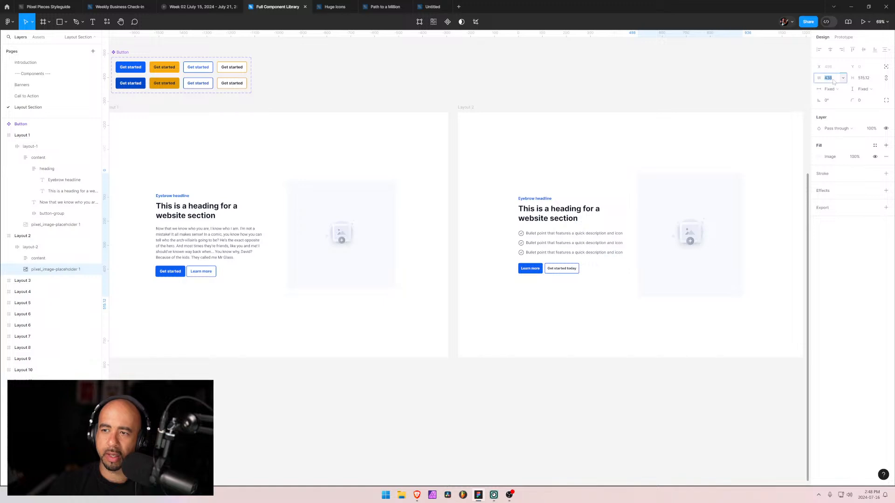
pyautogui.press('Tab')
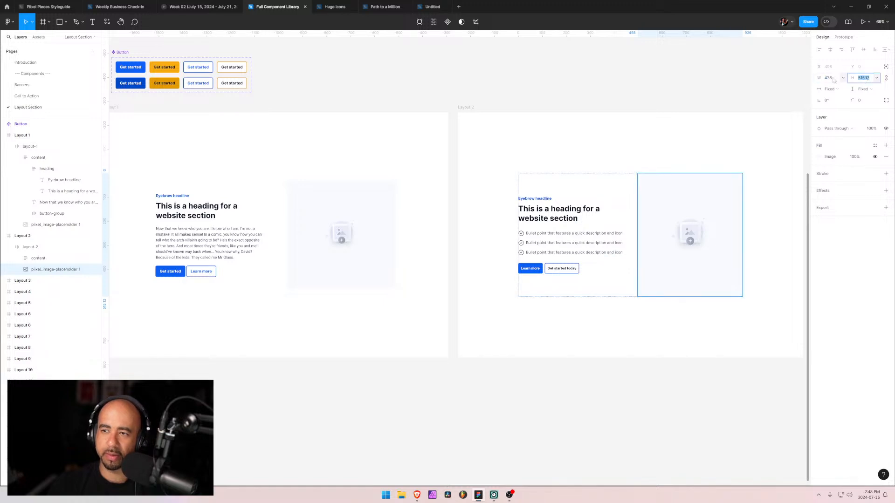
pyautogui.click(887, 80)
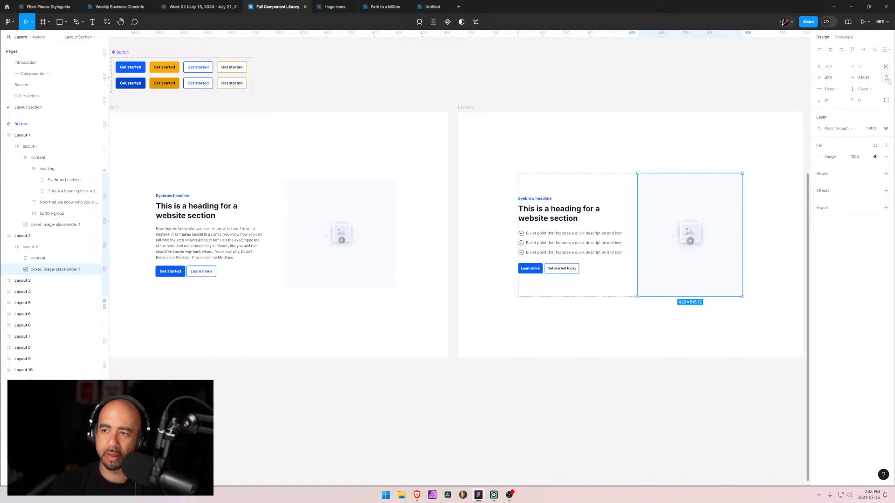
# - Set both the height and the width of the Layout 2 image placeholder to 500
pyautogui.click(843, 78)
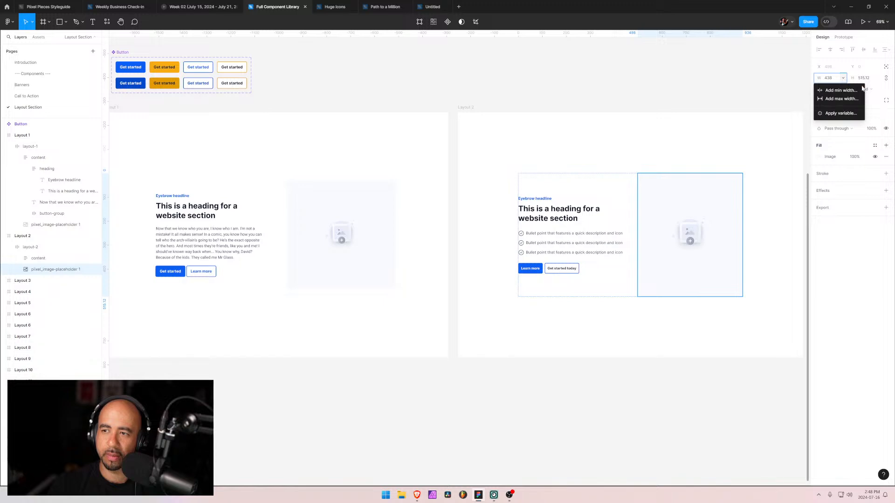
pyautogui.click(834, 80)
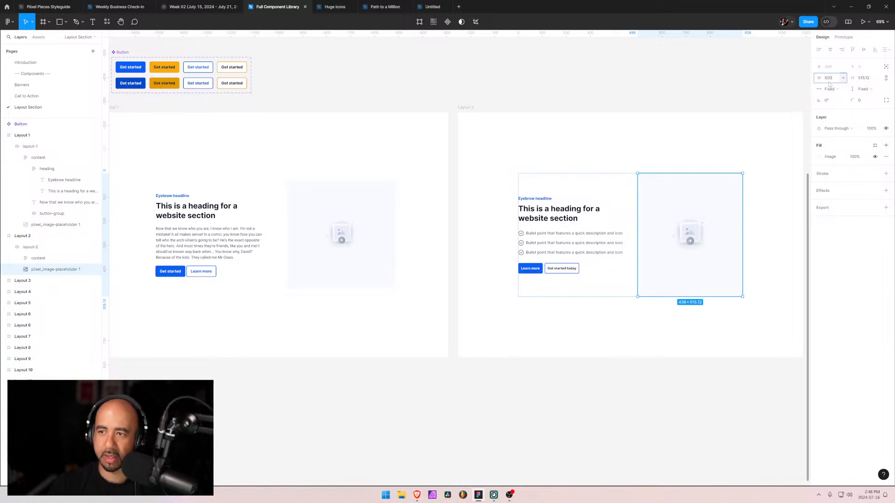
pyautogui.press('Tab')
pyautogui.write('500')
pyautogui.press('Return')
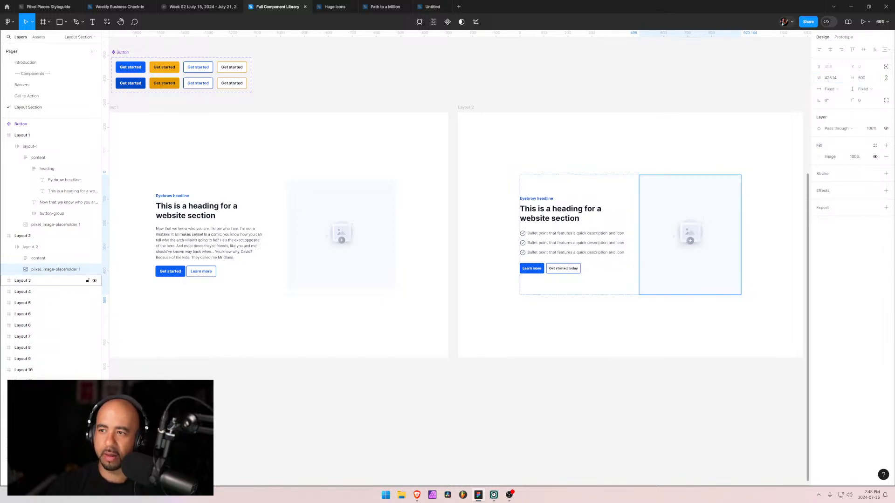
pyautogui.click(828, 78)
pyautogui.write('6')
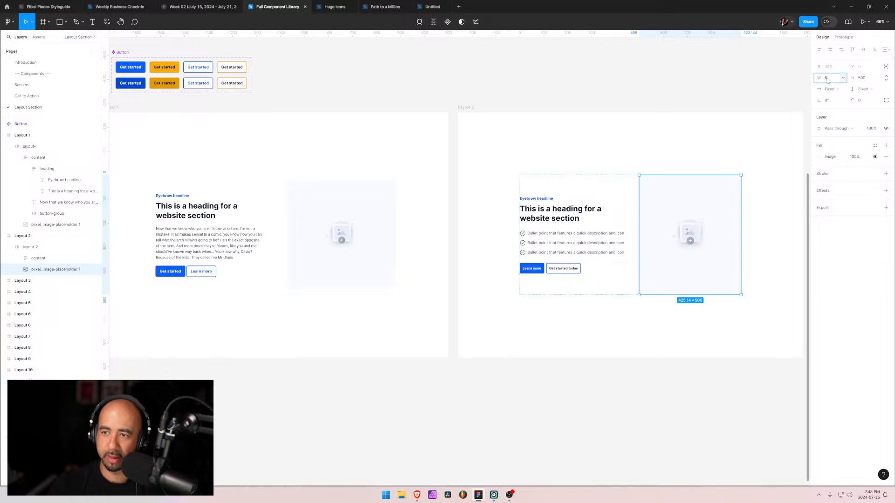
pyautogui.write('00')
pyautogui.press('Return')
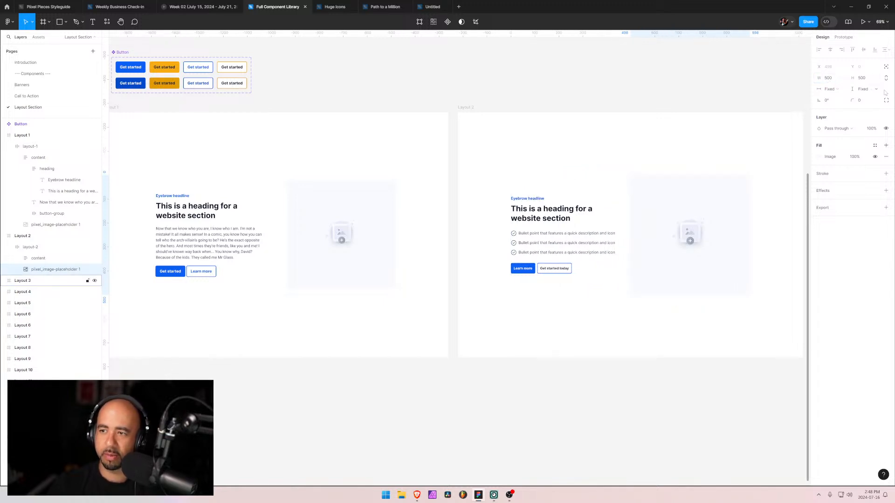
# - Bind the Layout 2 image placeholder's width to the 2-column width variable
pyautogui.click(842, 78)
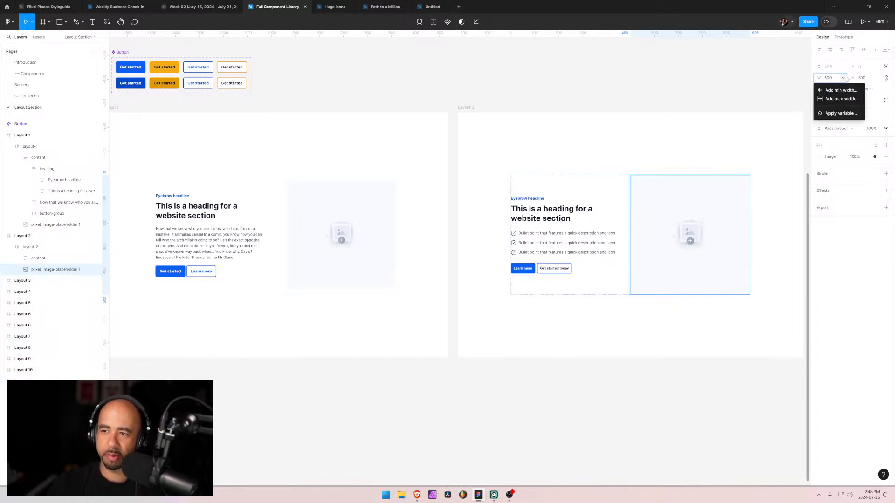
pyautogui.click(834, 113)
pyautogui.write('21')
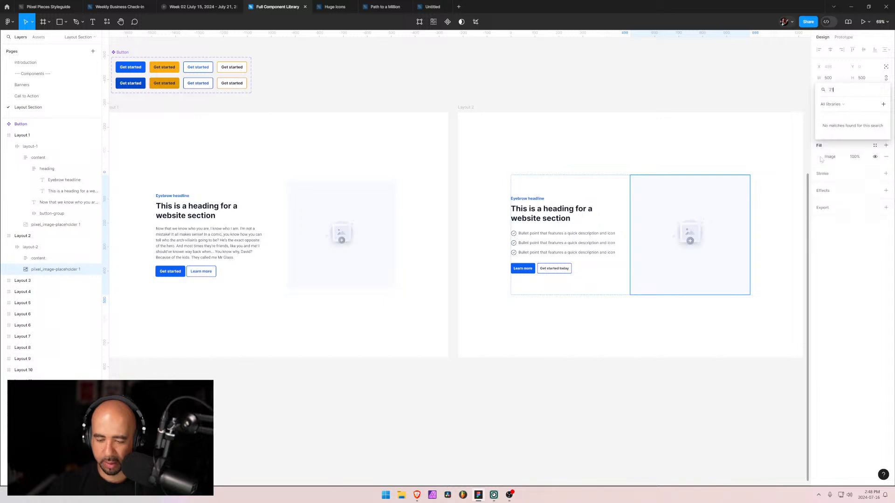
pyautogui.press('BackSpace')
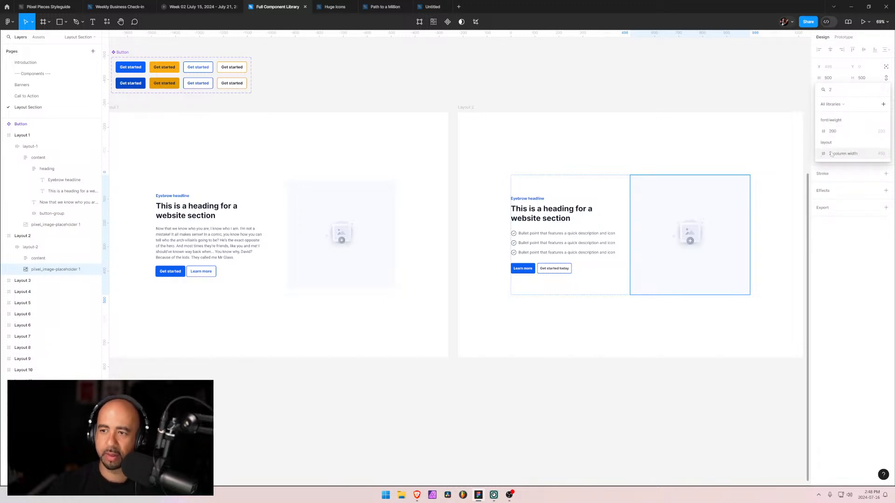
pyautogui.click(831, 152)
# - Try to set the Layout 2 image placeholder's height to 450 and undo the change
pyautogui.click(861, 78)
pyautogui.write('450')
pyautogui.press('Return')
pyautogui.hotkey('ctrl', 'z')
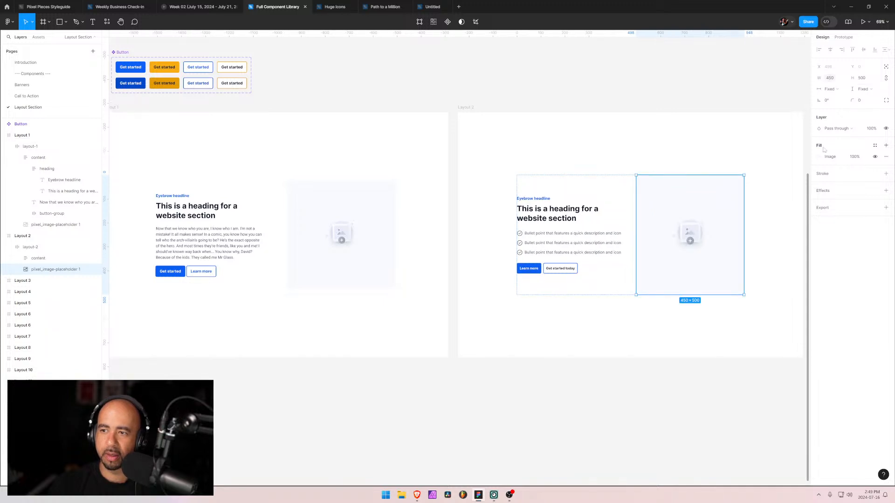
# - Toggle the proportion lock of the Layout 2 image placeholder and set its height to 450
pyautogui.click(886, 79)
pyautogui.click(861, 78)
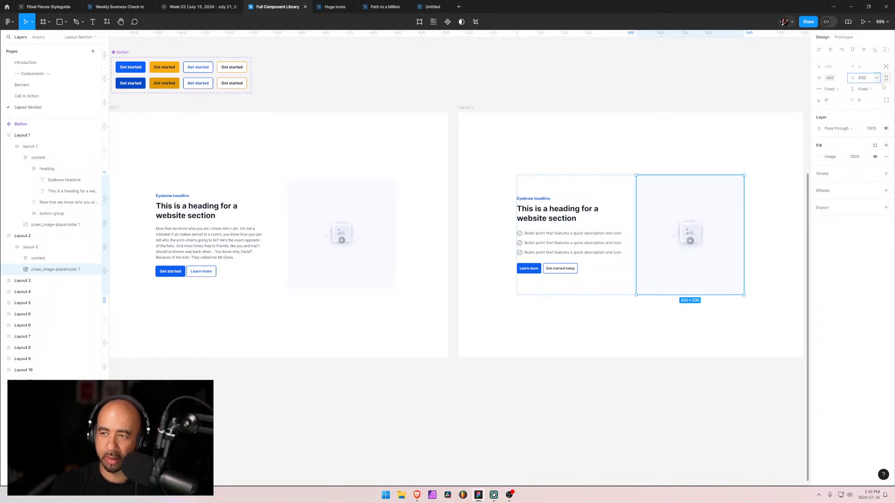
pyautogui.press('Return')
pyautogui.click(614, 161)
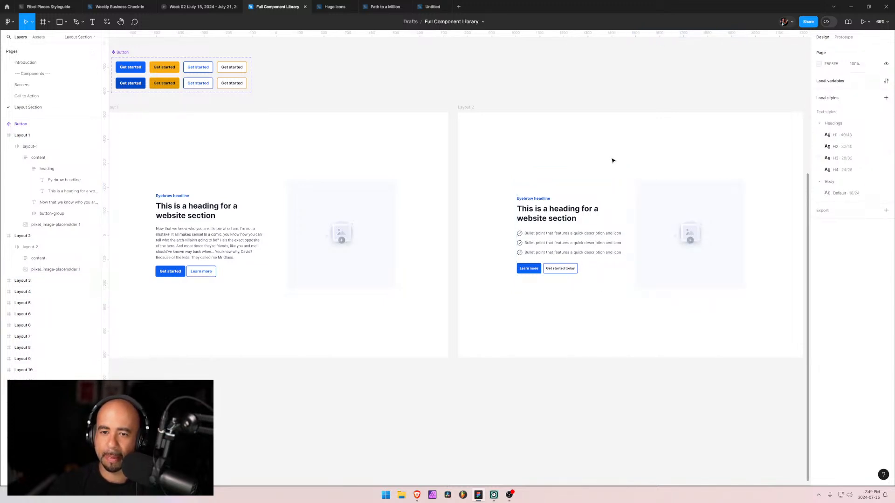
# - Bind the width of the layout-2 frame to the 1000-wide container variable
pyautogui.click(619, 191)
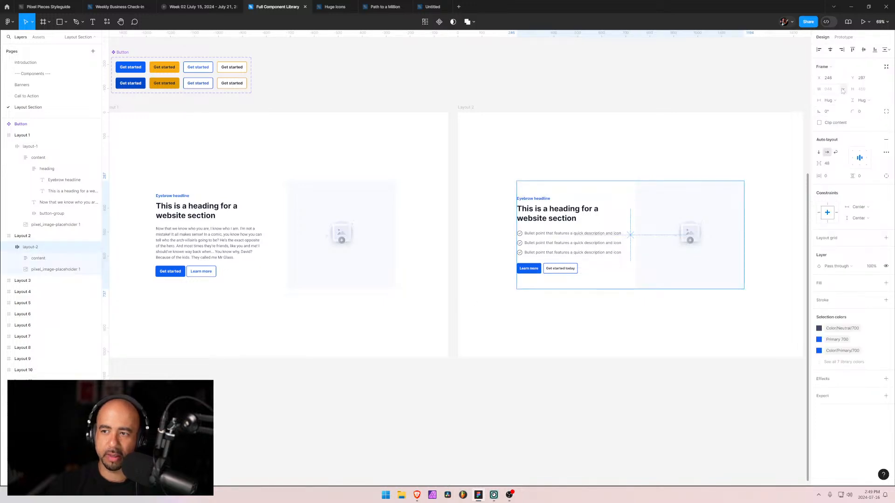
pyautogui.click(843, 89)
pyautogui.click(836, 125)
pyautogui.scroll(-5, 845, 196)
pyautogui.click(848, 209)
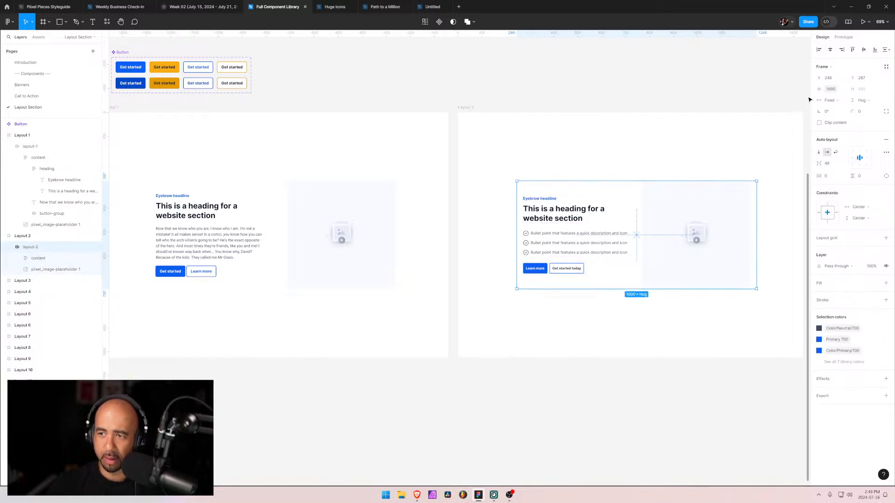
# - Switch the layout-2 frame's item spacing to Auto and center the frame horizontally within Layout 2
pyautogui.doubleClick(859, 160)
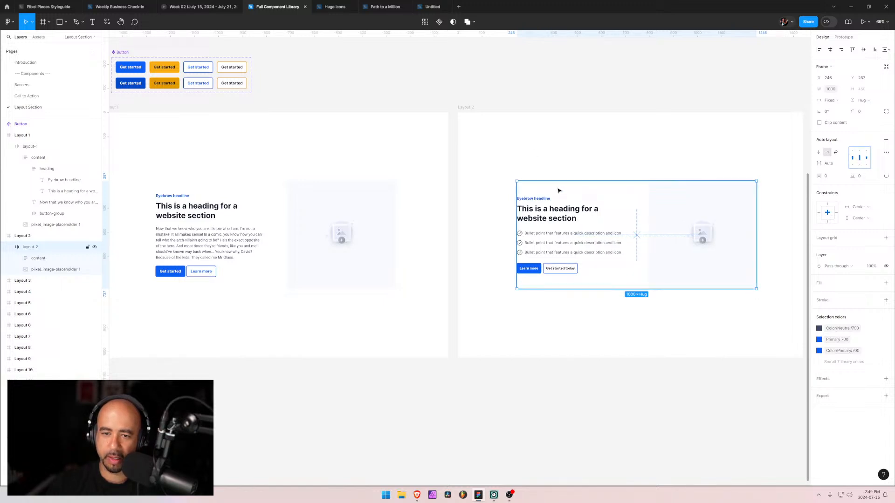
pyautogui.click(830, 50)
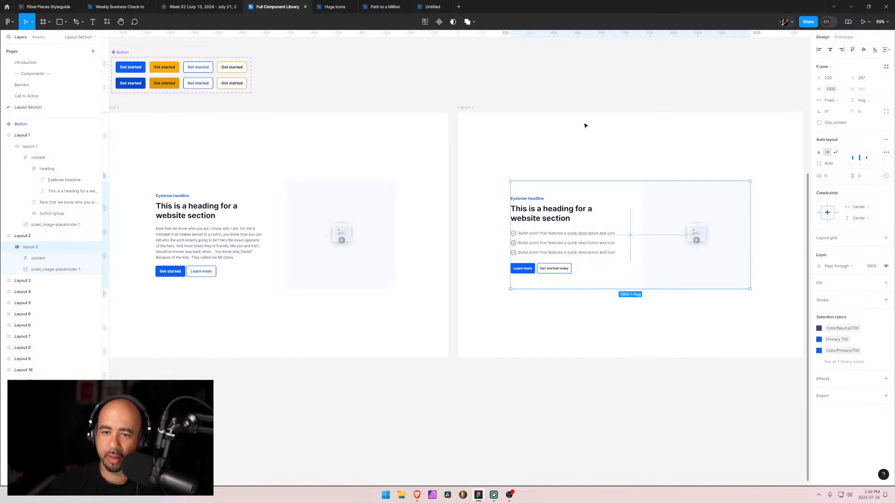
pyautogui.click(583, 123)
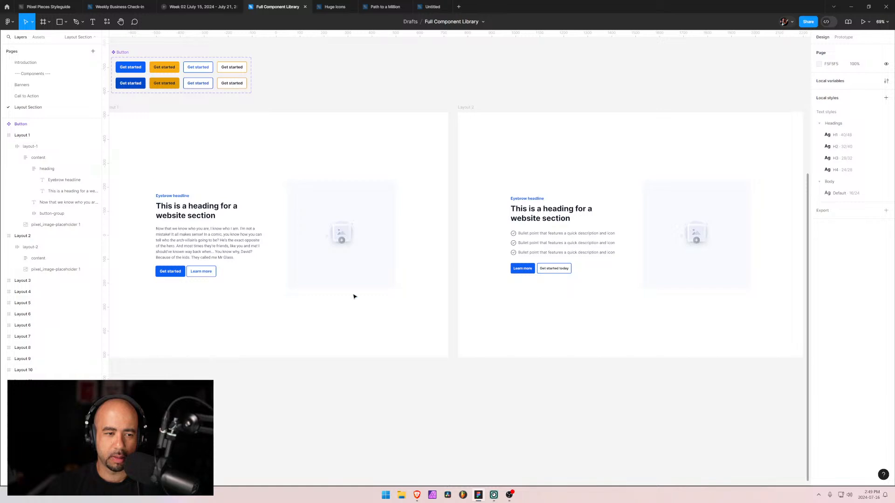
# - Examine the text style and color applied to the paragraph in Layout 1
pyautogui.click(525, 231)
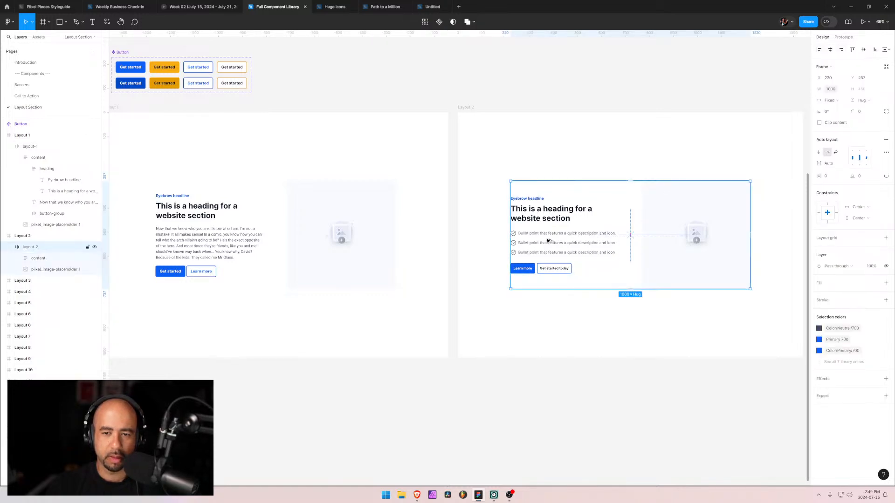
pyautogui.scroll(3, 546, 240)
pyautogui.scroll(-5, 534, 244)
pyautogui.click(296, 255)
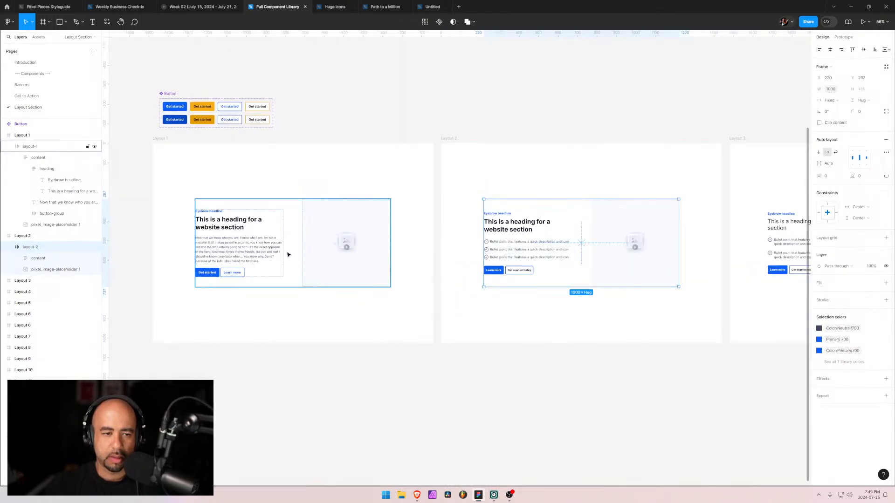
pyautogui.doubleClick(250, 248)
pyautogui.doubleClick(250, 247)
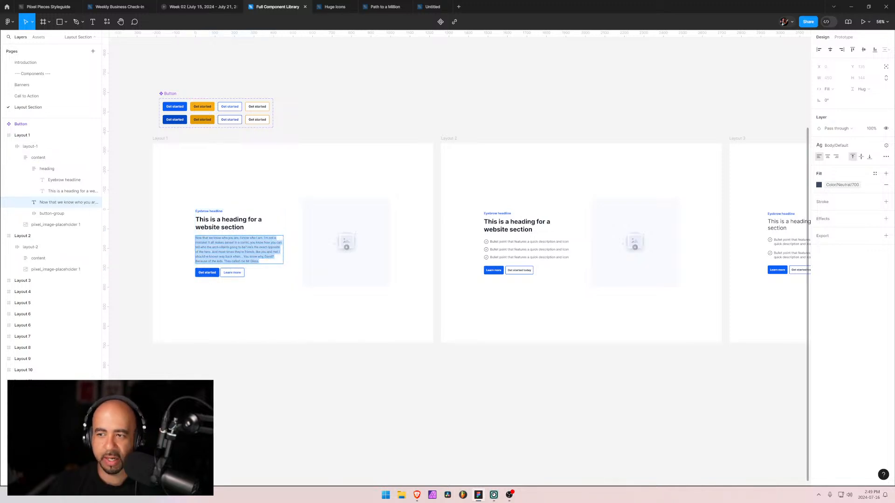
pyautogui.press('Escape')
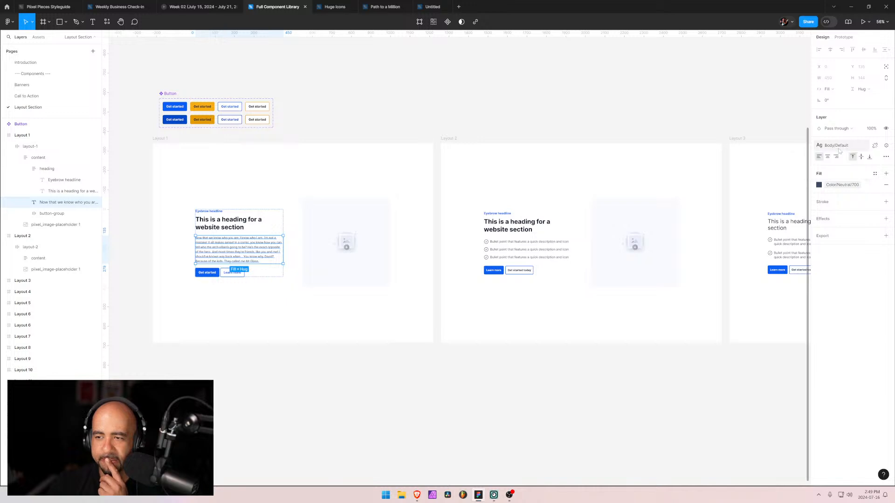
# - Inspect the check icons nested in the first two bullets of Layout 2
pyautogui.click(522, 243)
pyautogui.doubleClick(523, 242)
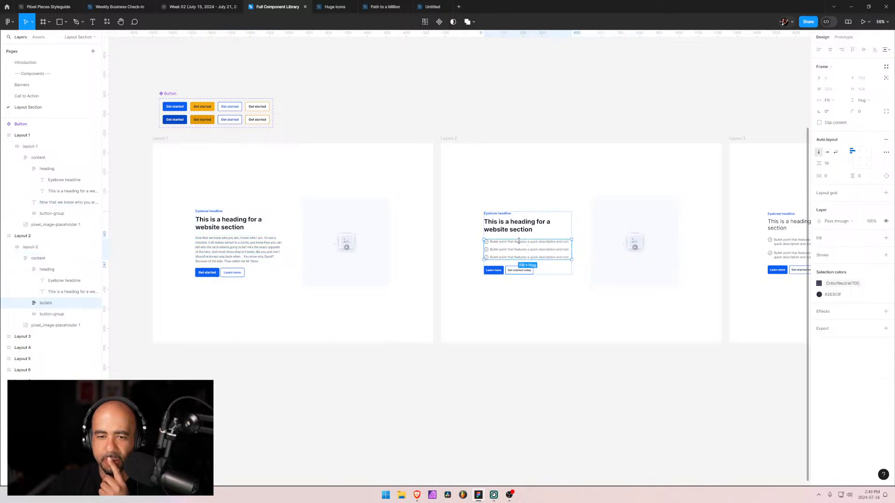
pyautogui.click(26, 303)
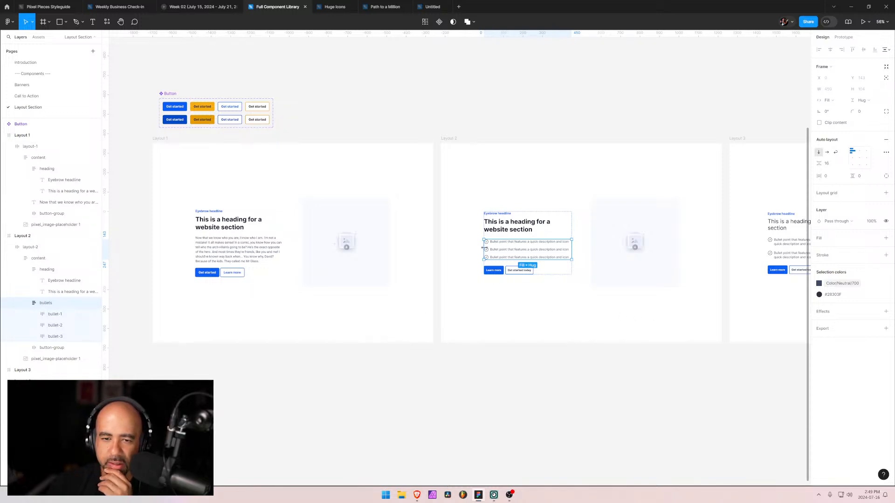
pyautogui.click(28, 317)
pyautogui.click(34, 314)
pyautogui.click(47, 325)
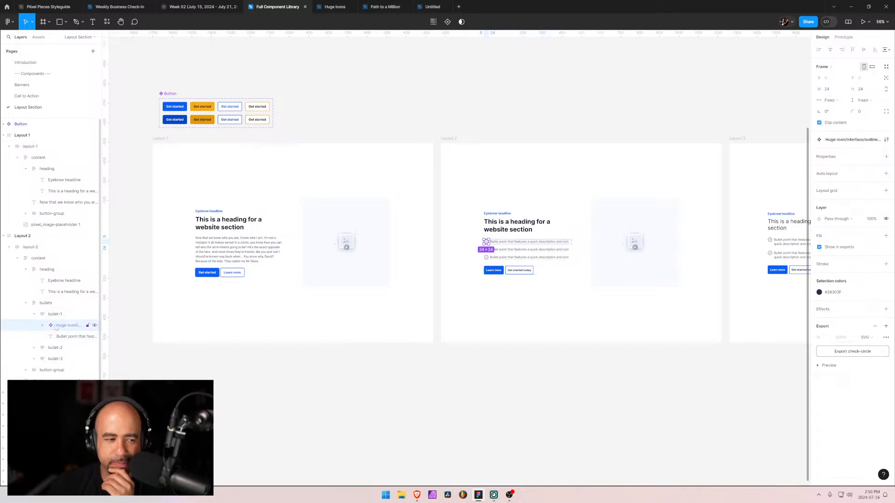
pyautogui.click(37, 348)
pyautogui.click(34, 347)
pyautogui.click(61, 359)
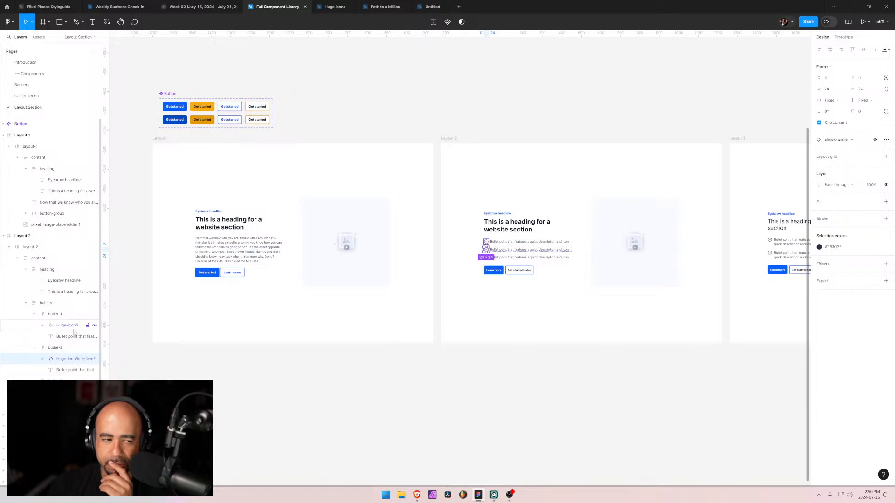
# - Recolor the check icons in Layout 2's bullets frame with Color/Secondary/700
pyautogui.click(46, 303)
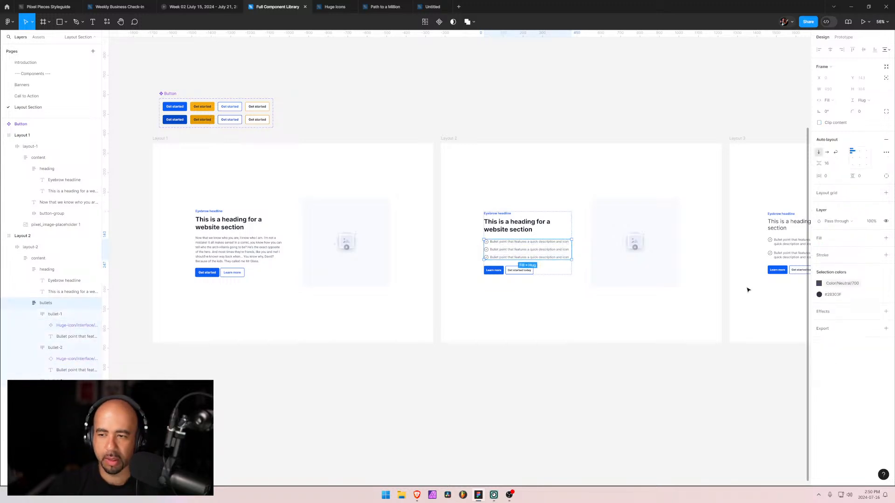
pyautogui.click(819, 294)
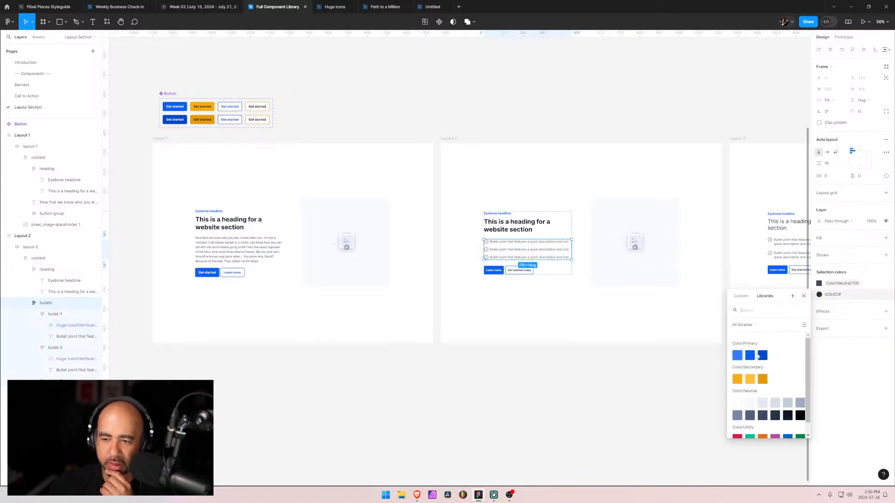
pyautogui.click(737, 380)
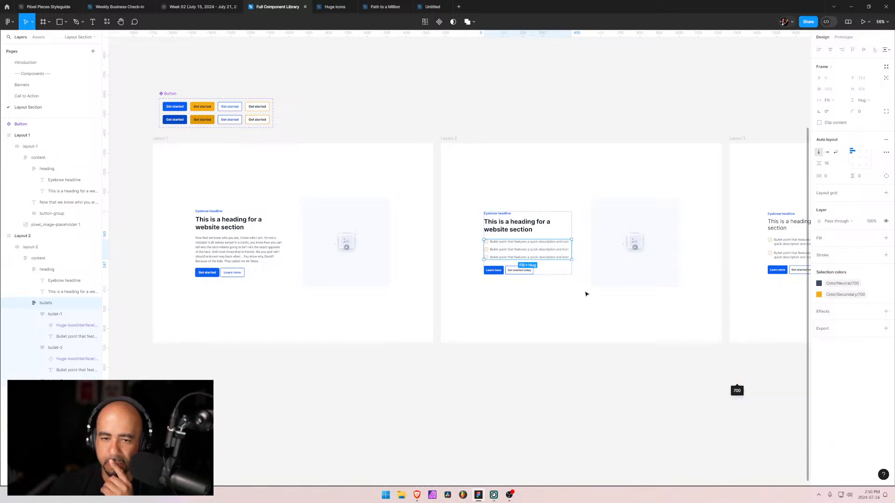
pyautogui.click(554, 298)
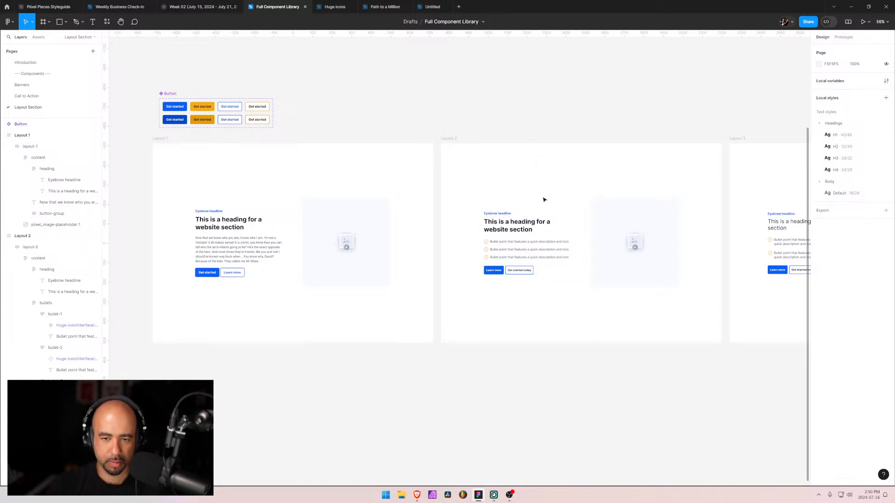
pyautogui.keyDown('ctrl'); pyautogui.scroll(8, 524, 238); pyautogui.keyUp('ctrl')
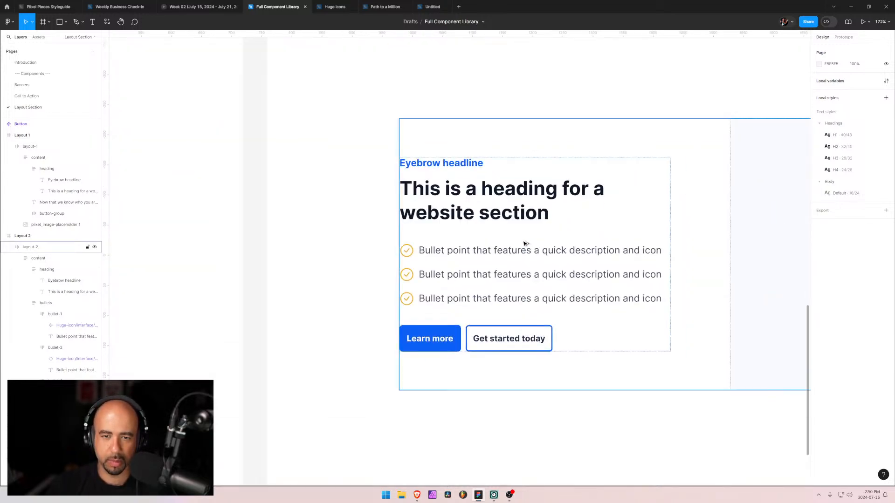
pyautogui.keyDown('ctrl'); pyautogui.scroll(-5, 525, 243); pyautogui.keyUp('ctrl')
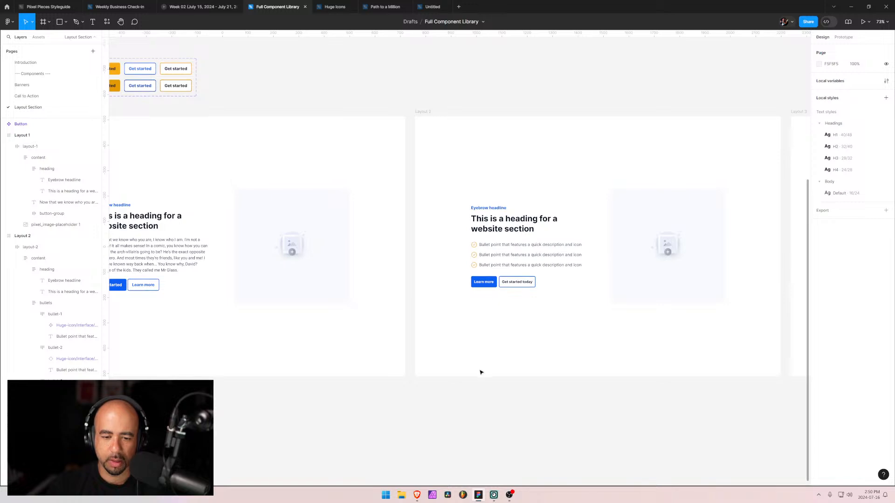
# - Switch to Webflow, open the Layout 2 page to compare it with the design, and return to Figma
pyautogui.hotkey('alt', 'Tab')
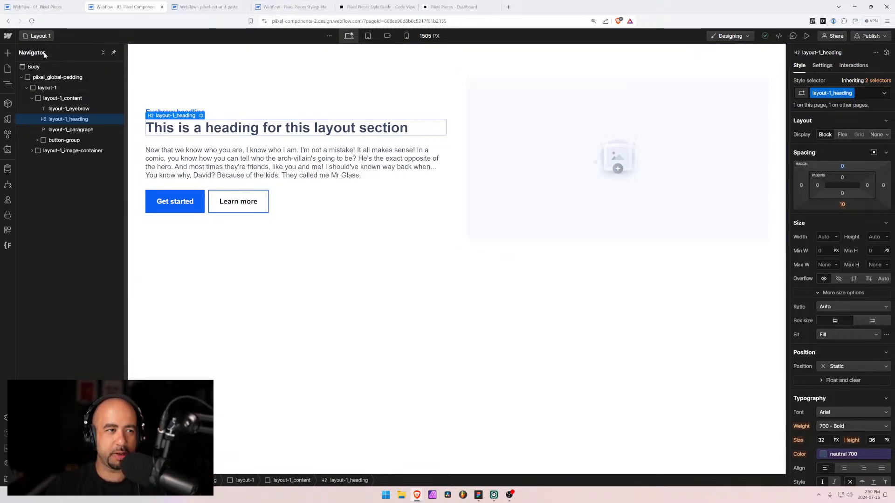
pyautogui.click(38, 36)
pyautogui.click(48, 121)
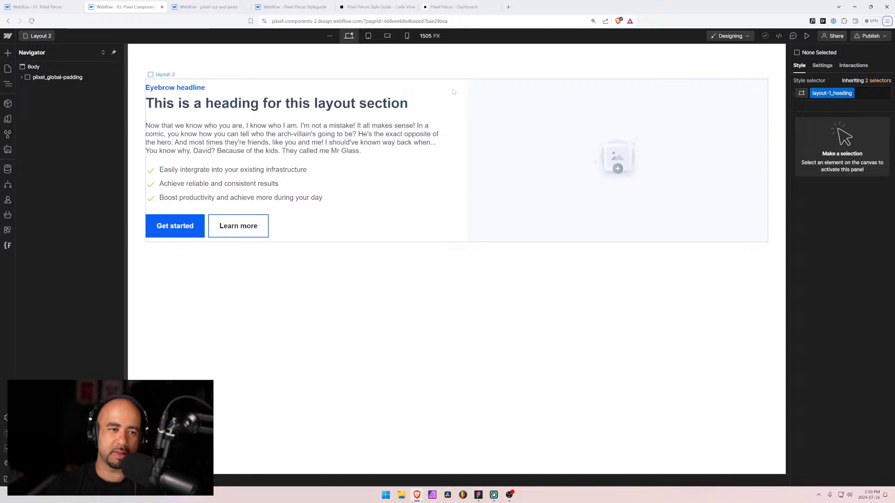
pyautogui.hotkey('alt', 'Tab')
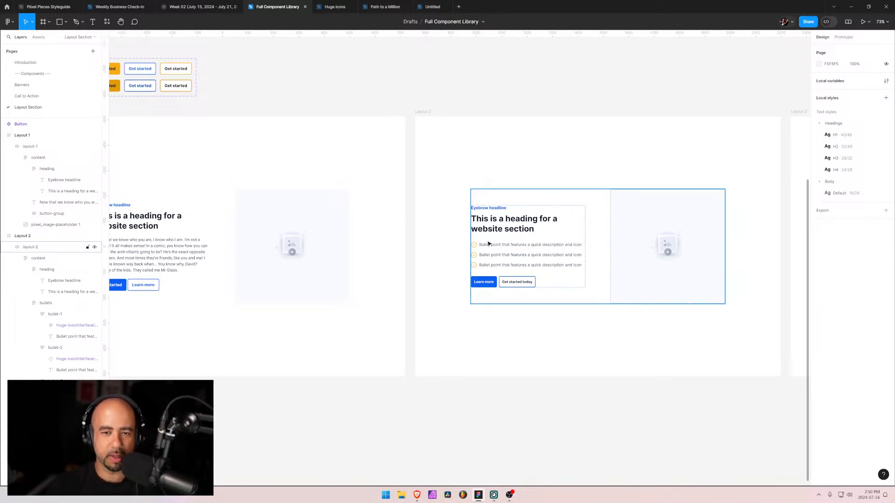
pyautogui.hotkey('alt', 'Tab')
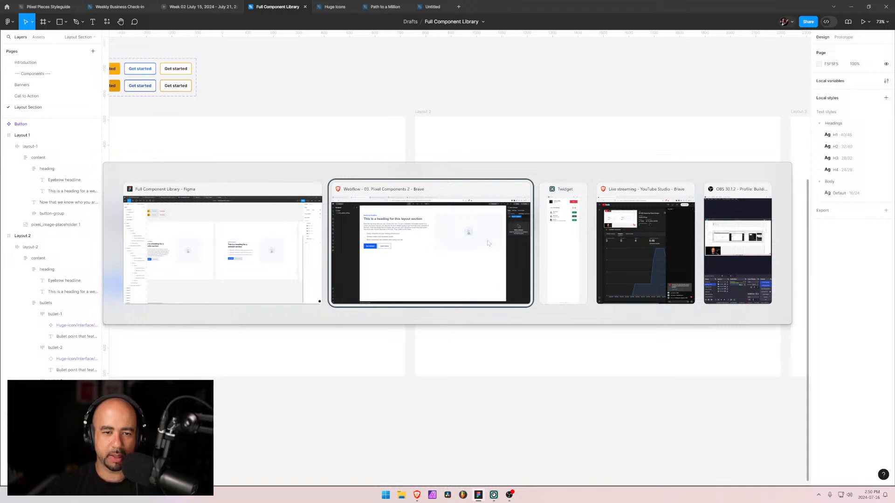
pyautogui.hotkey('alt', 'Tab')
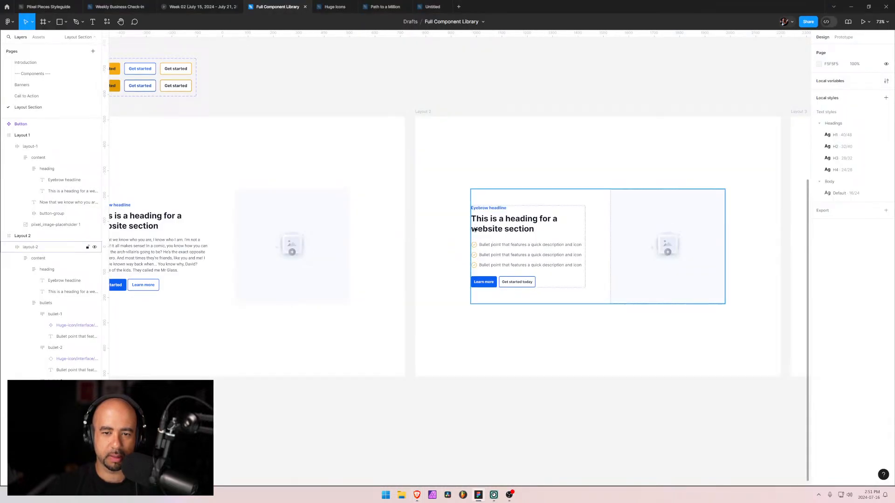
# - Select the Layout 2 frame and collapse the Layout 1 and Layout 2 layer trees
pyautogui.scroll(-10, 460, 232)
pyautogui.hscroll(10, 740, 245)
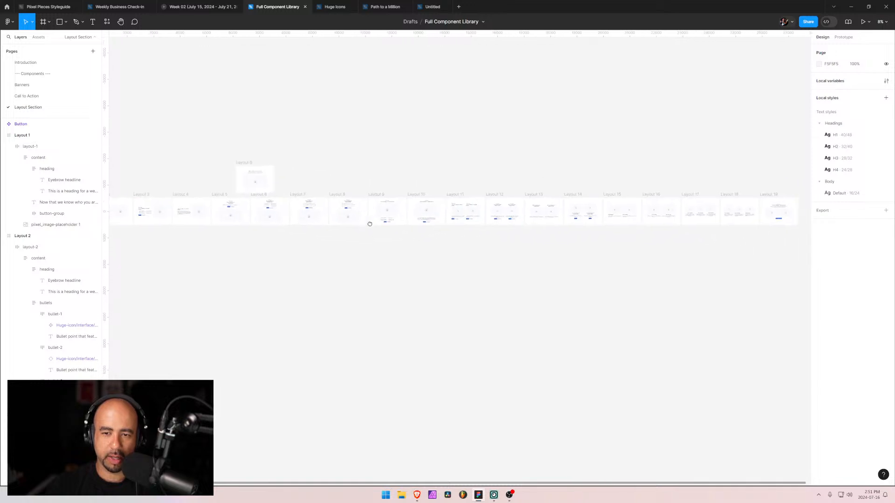
pyautogui.hscroll(-10, 581, 225)
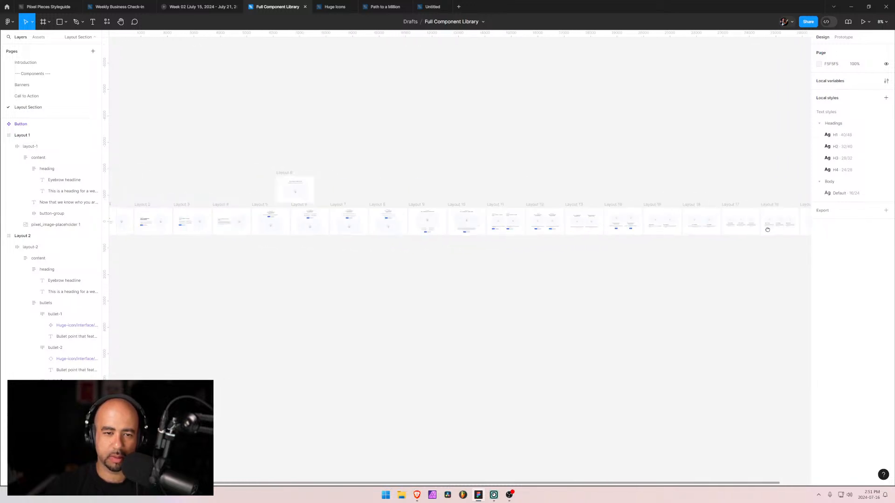
pyautogui.click(441, 206)
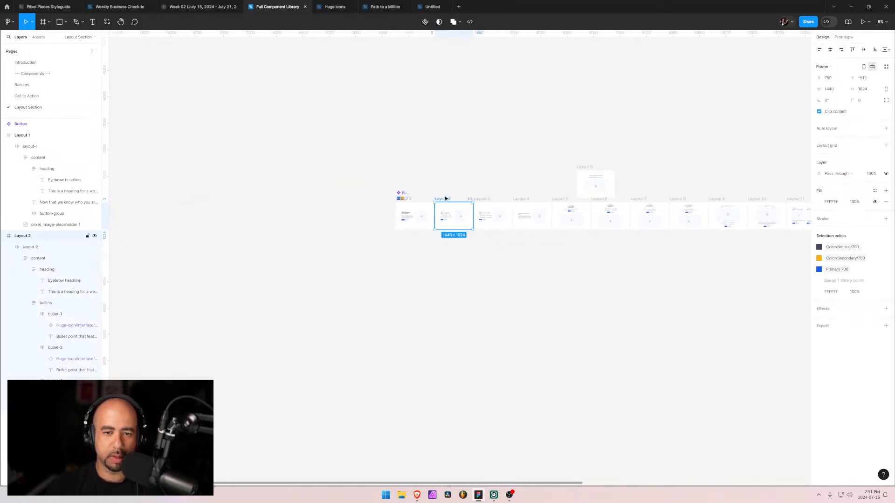
pyautogui.click(9, 146)
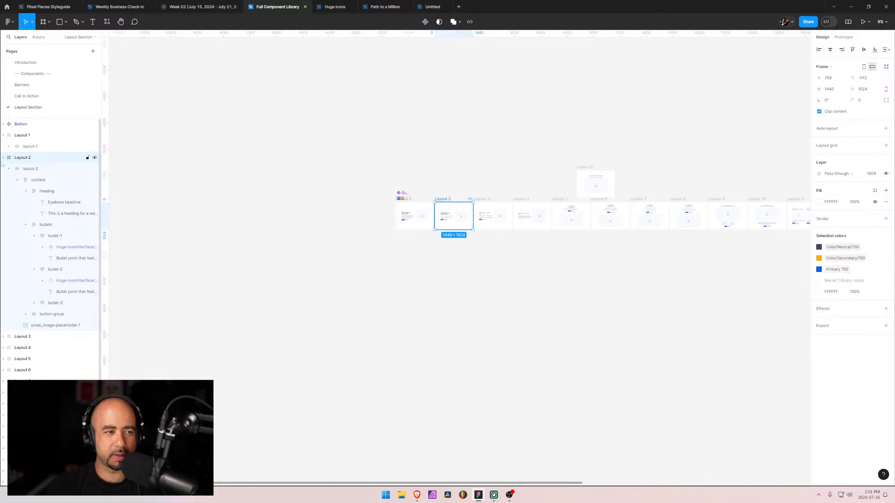
pyautogui.click(3, 158)
pyautogui.click(3, 135)
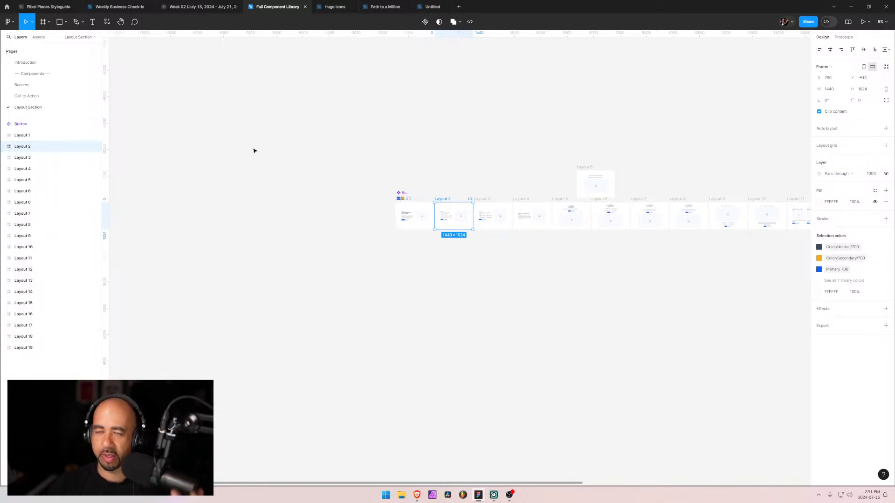
# - Duplicate the Layout 2 frame and move the copy below Layout 19 in the layer order
pyautogui.click(35, 137)
pyautogui.click(38, 148)
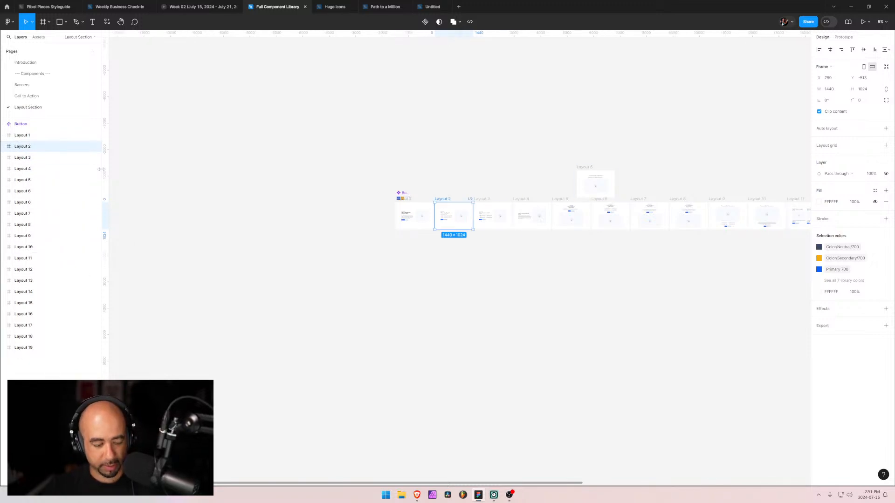
pyautogui.hotkey('ctrl', 'd')
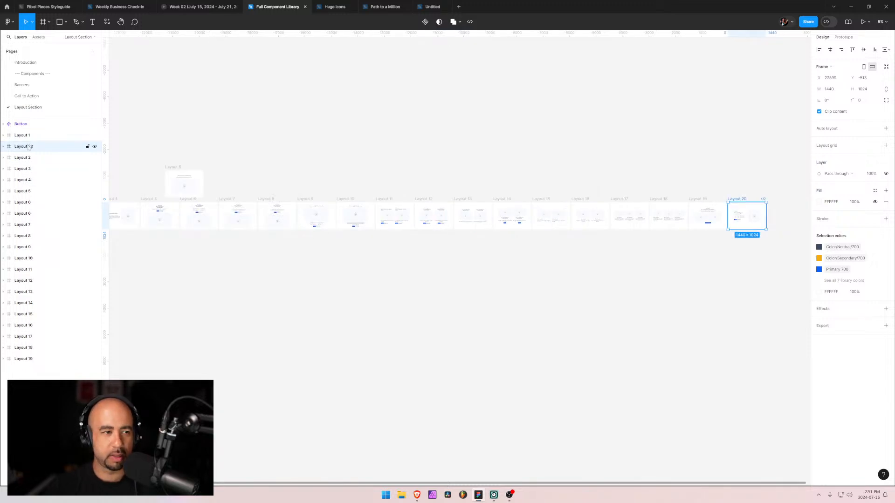
pyautogui.moveTo(13, 150); pyautogui.dragTo(16, 362)
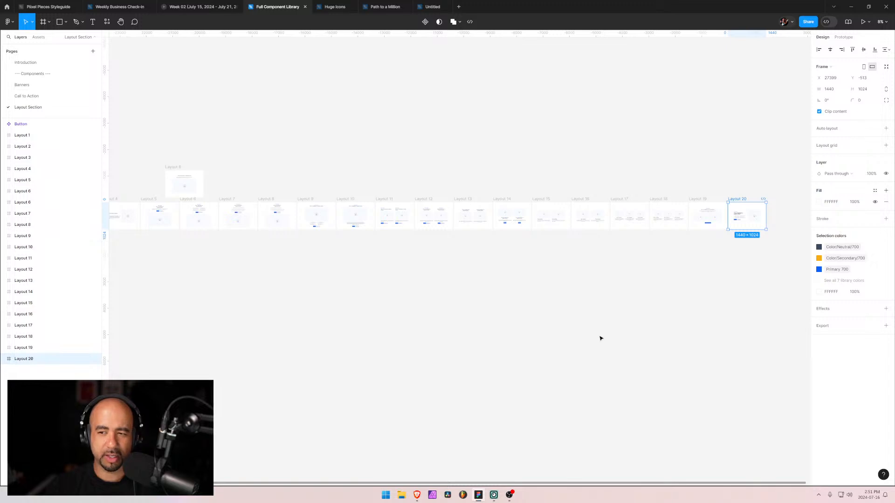
# - Open the Layout 20 frame's name for editing, then switch to Webflow and review the numbering of its layout pages
pyautogui.doubleClick(742, 200)
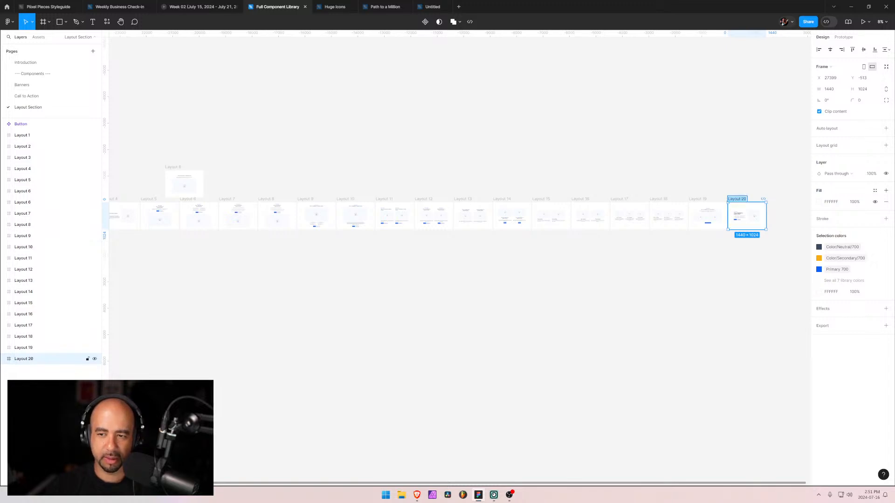
pyautogui.click(743, 199)
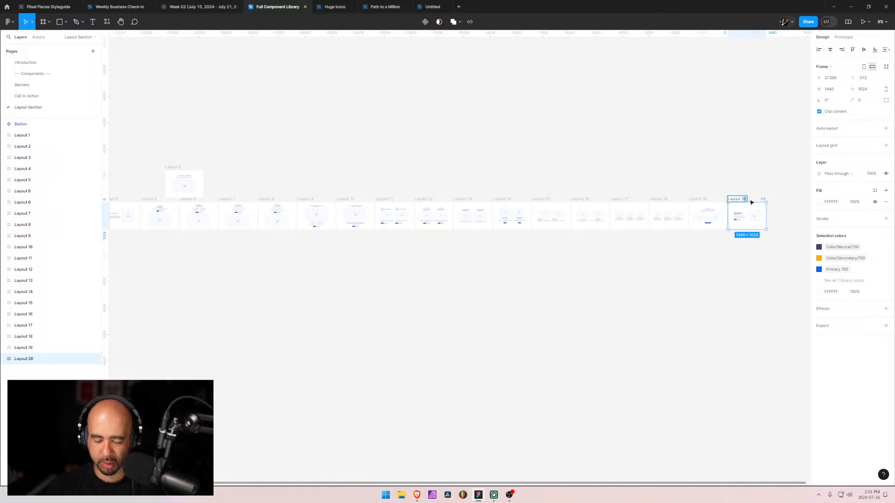
pyautogui.hotkey('alt', 'Tab')
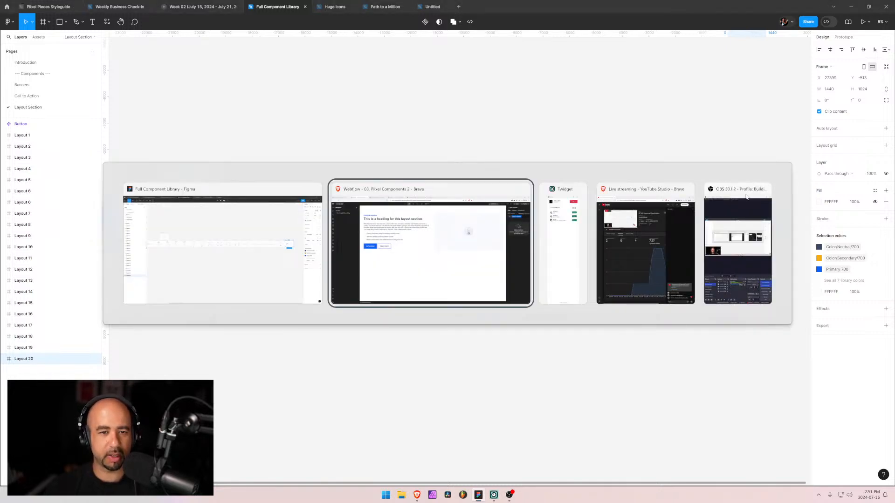
pyautogui.press('p')
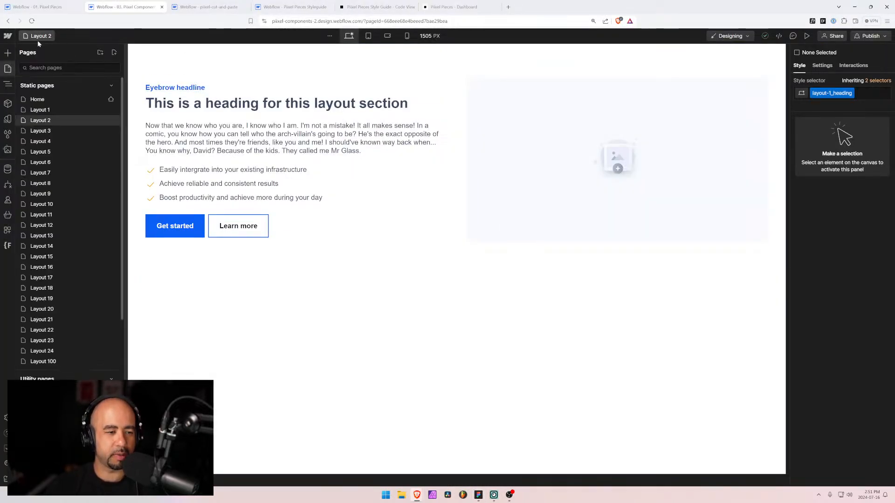
pyautogui.scroll(-2, 58, 280)
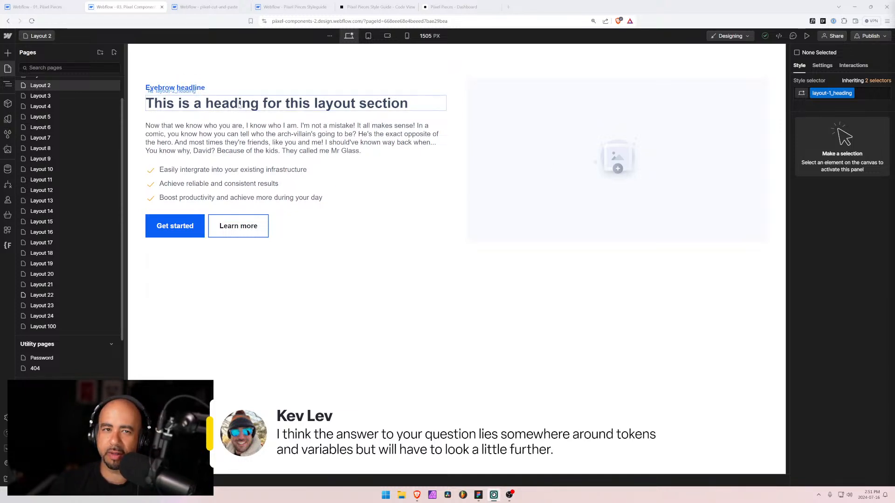
# - Search the web for "figma tokens + variables" in a new browser tab
pyautogui.click(509, 8)
pyautogui.write('figma ')
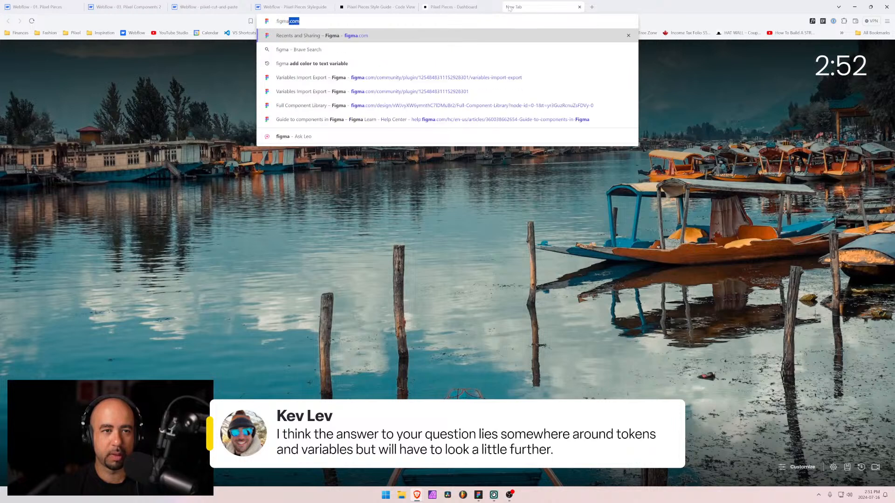
pyautogui.write('toekn')
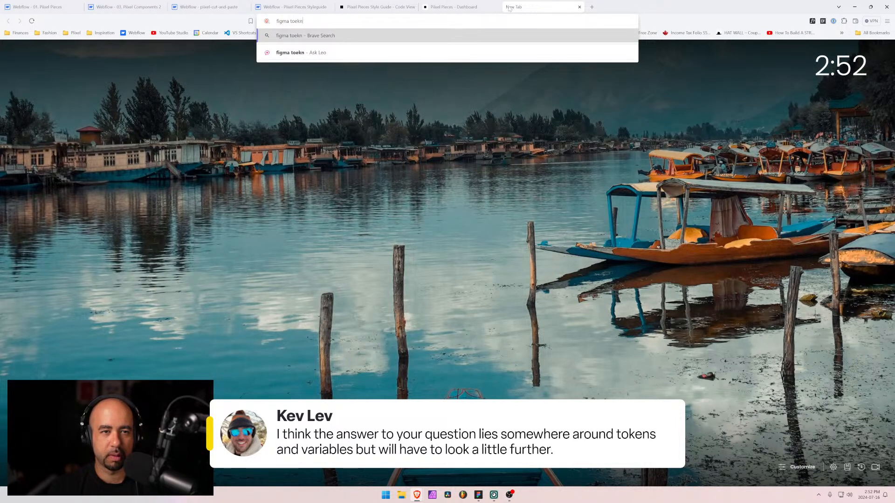
pyautogui.press('BackSpace')
pyautogui.press('BackSpace')
pyautogui.write('kens + variables')
pyautogui.press('Return')
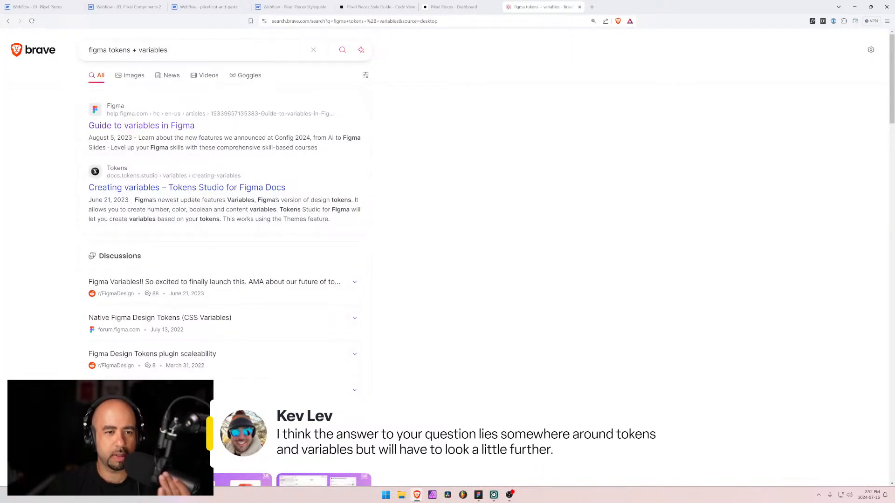
# - Open the Tokens Studio article "Creating variables" and read, enlarged, how the plugin creates variables from tokens
pyautogui.click(124, 187)
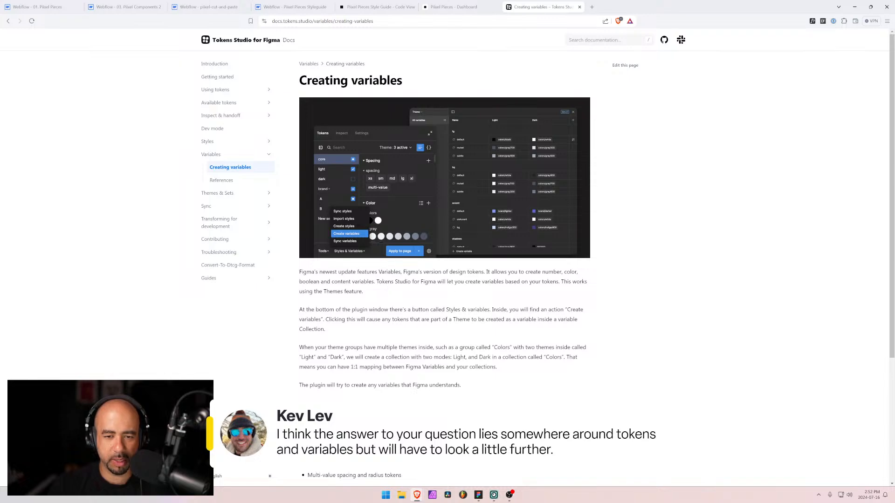
pyautogui.keyDown('ctrl'); pyautogui.scroll(3, 473, 285); pyautogui.keyUp('ctrl')
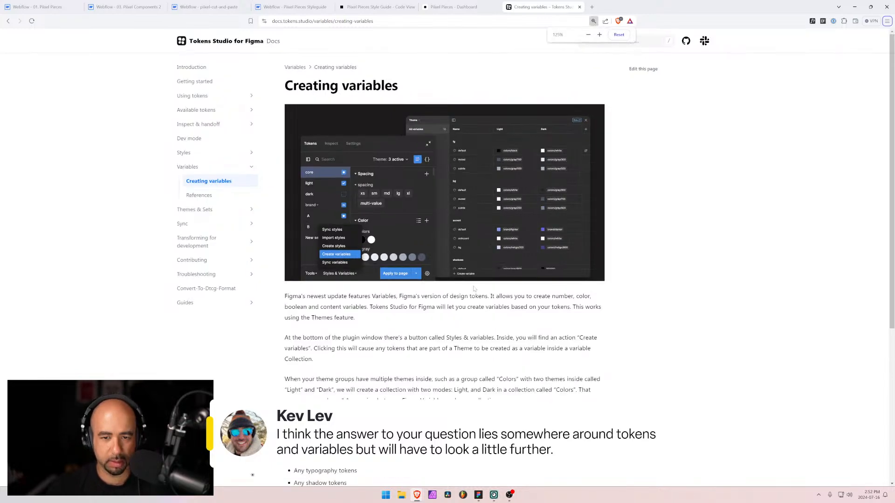
pyautogui.scroll(-5, 505, 248)
pyautogui.scroll(1, 445, 223)
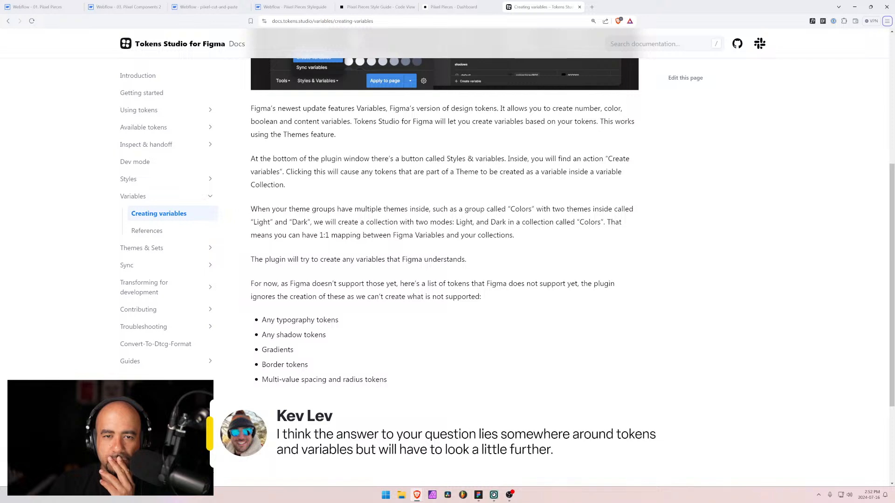
pyautogui.moveTo(393, 108); pyautogui.dragTo(500, 108)
pyautogui.moveTo(263, 160); pyautogui.dragTo(426, 172)
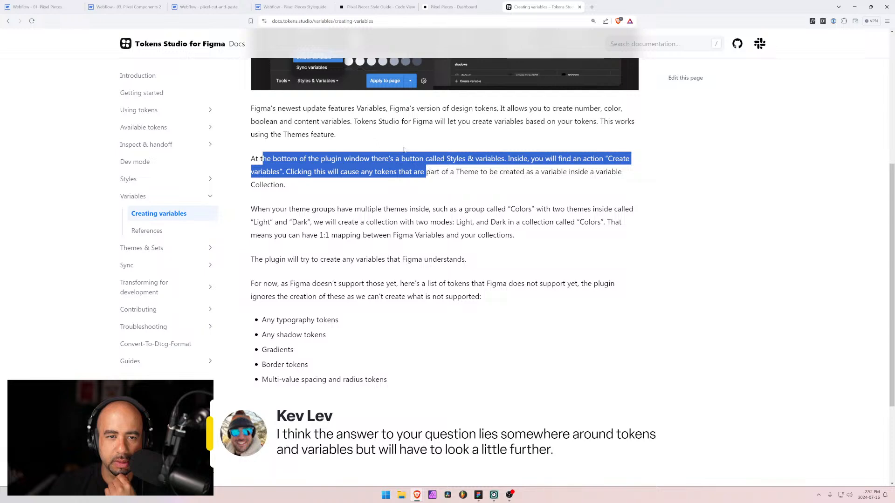
pyautogui.moveTo(362, 121); pyautogui.dragTo(312, 135)
# - Examine the Tokens Studio plugin screenshot and the article's notes on which token types can become variables
pyautogui.scroll(2, 344, 196)
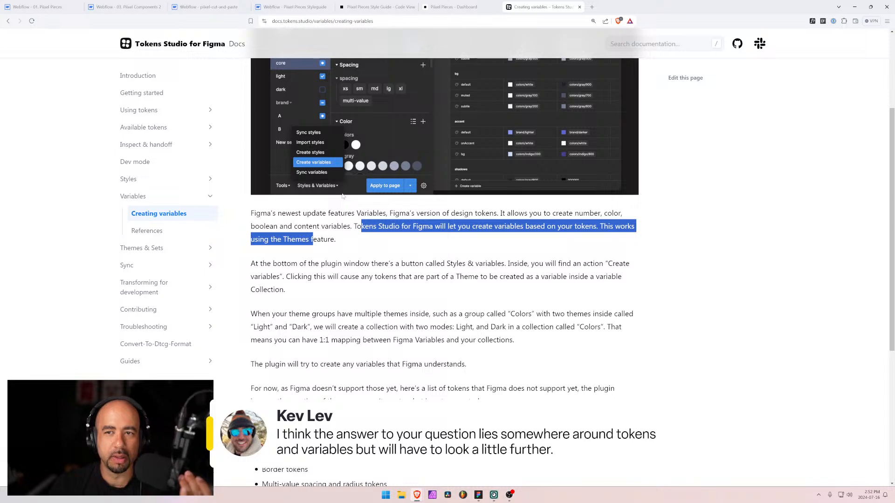
pyautogui.scroll(3, 343, 196)
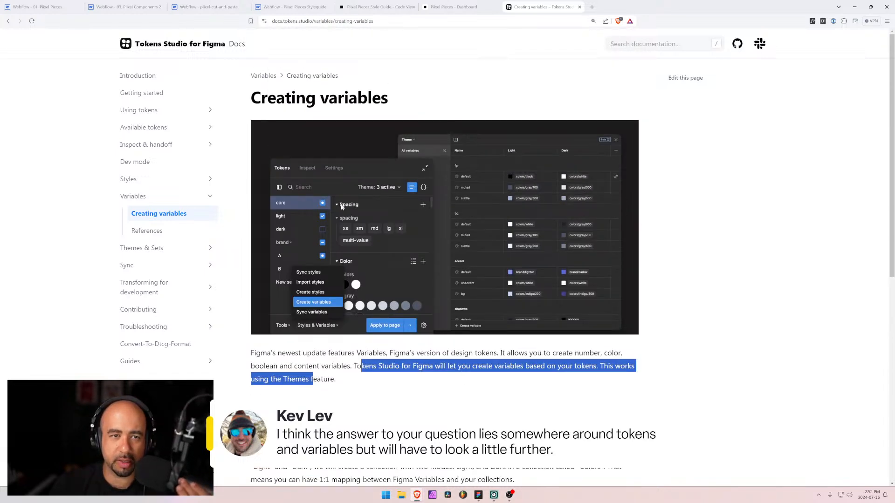
pyautogui.scroll(-5, 342, 207)
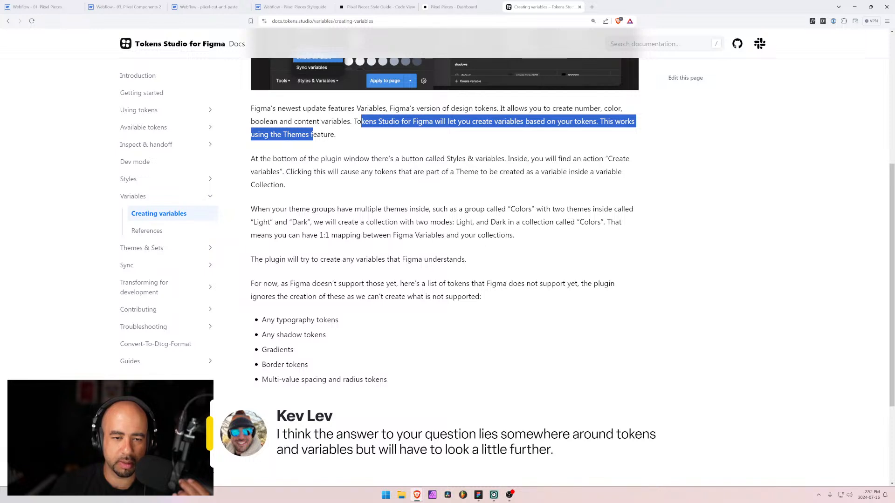
pyautogui.moveTo(270, 259); pyautogui.dragTo(446, 259)
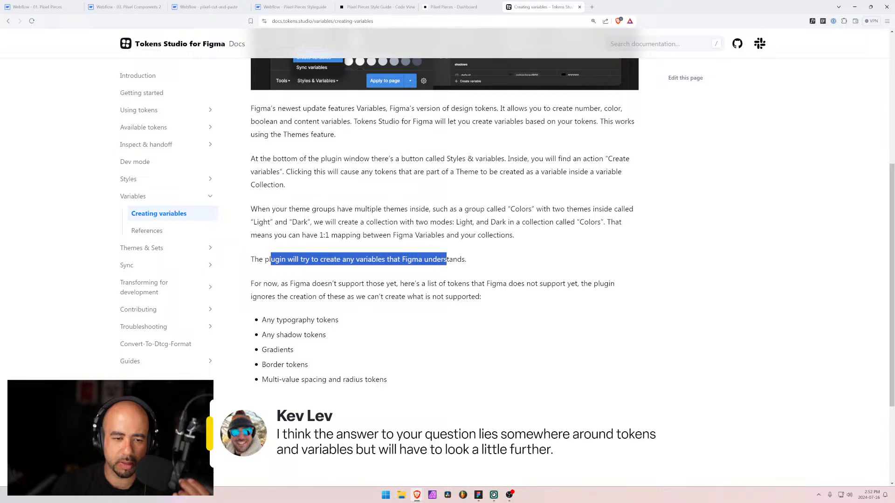
pyautogui.scroll(-3, 340, 308)
pyautogui.scroll(3, 340, 307)
pyautogui.scroll(5, 339, 308)
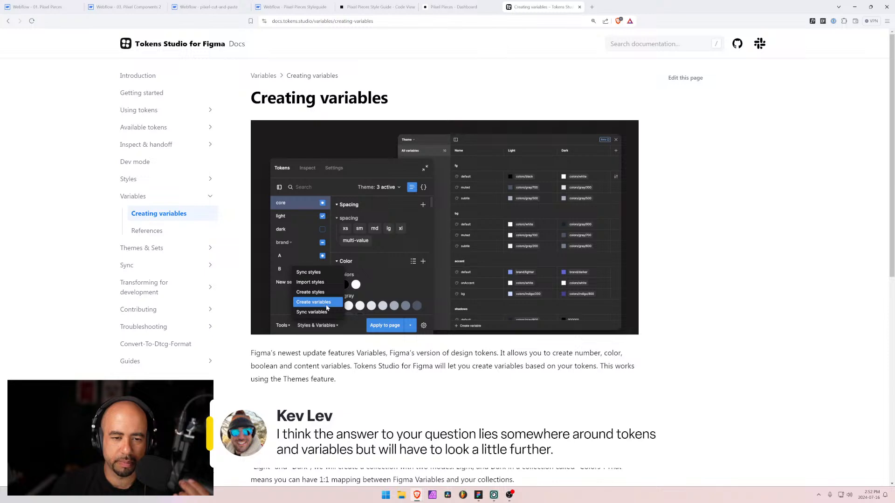
# - Return to the search results, open the Medium article "Getting started with native design tokens in Figma", and read its accessible part
pyautogui.hotkey('alt', 'Left')
pyautogui.scroll(-9, 262, 284)
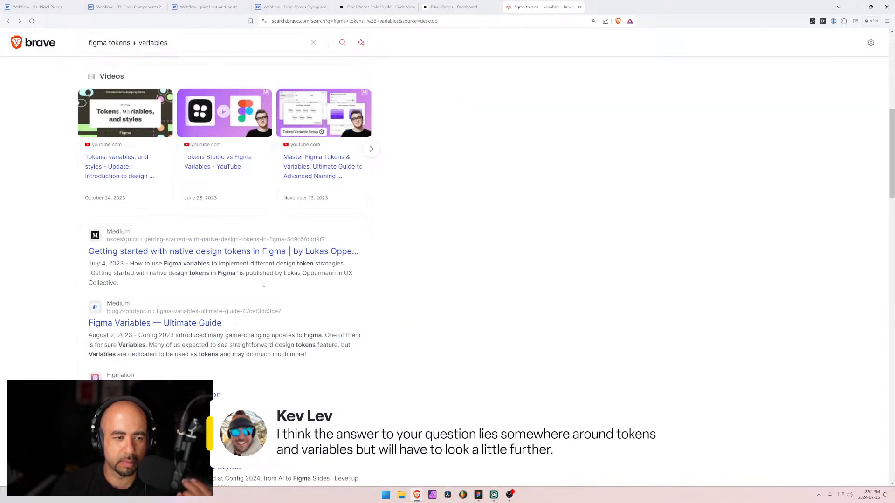
pyautogui.click(264, 252)
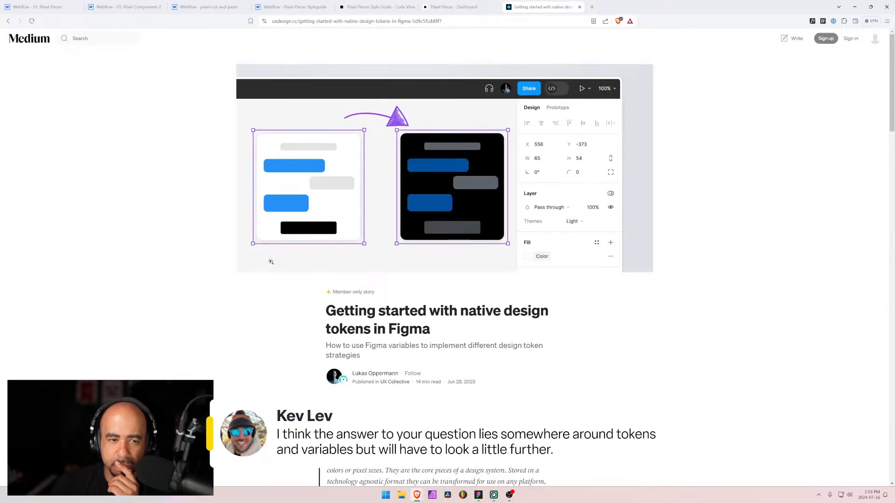
pyautogui.scroll(-3, 271, 262)
pyautogui.scroll(3, 271, 265)
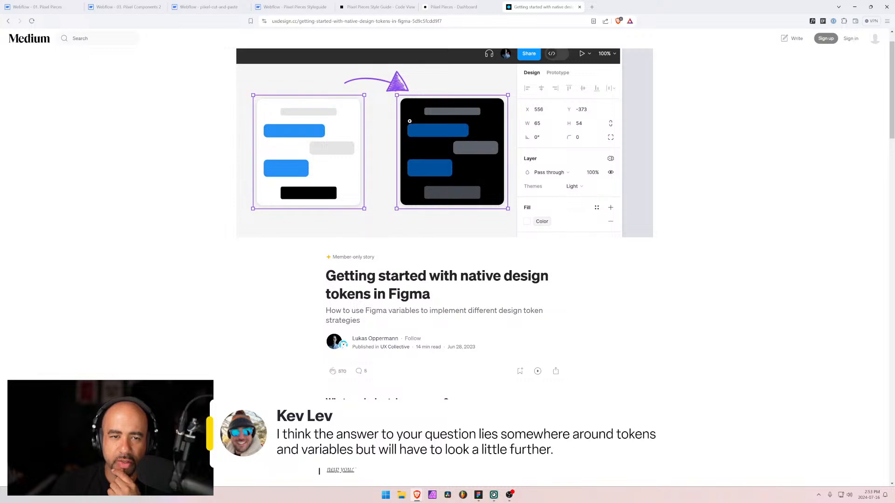
pyautogui.scroll(-10, 341, 275)
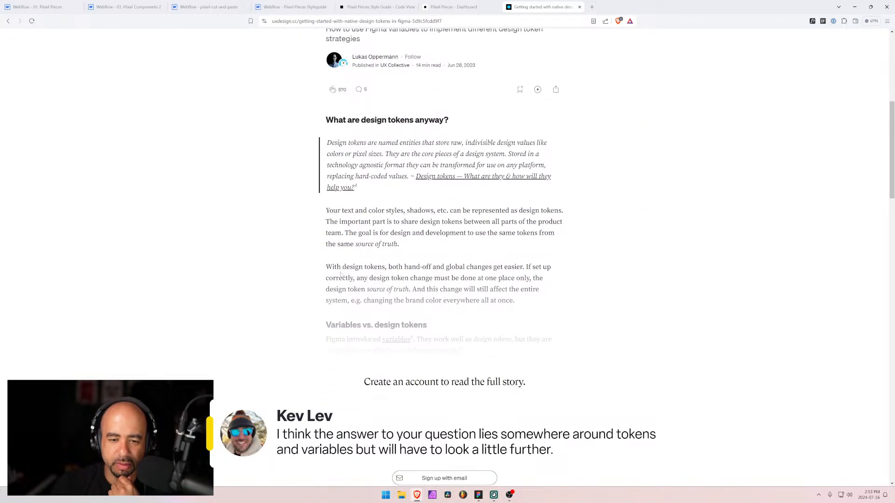
pyautogui.scroll(3, 341, 275)
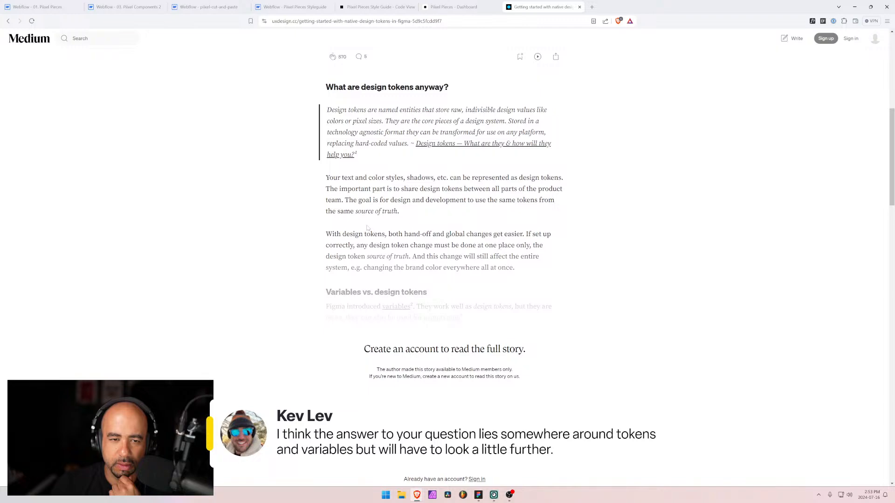
pyautogui.scroll(-4, 444, 256)
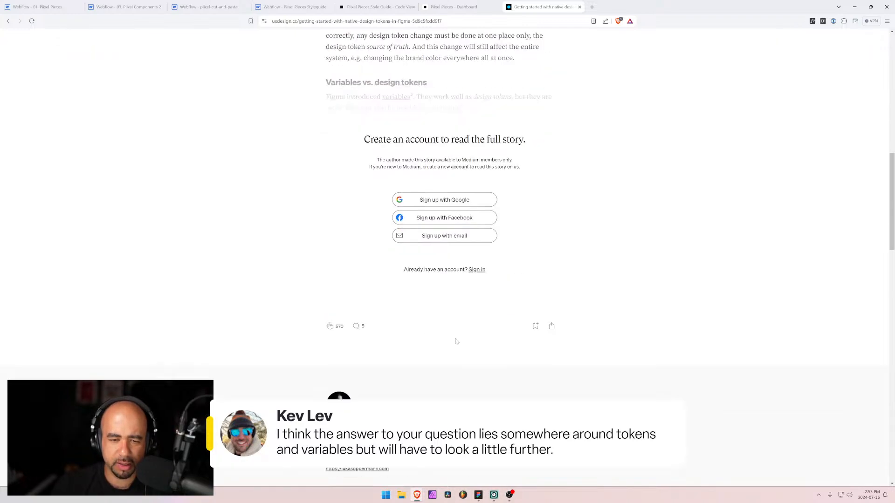
pyautogui.scroll(3, 436, 157)
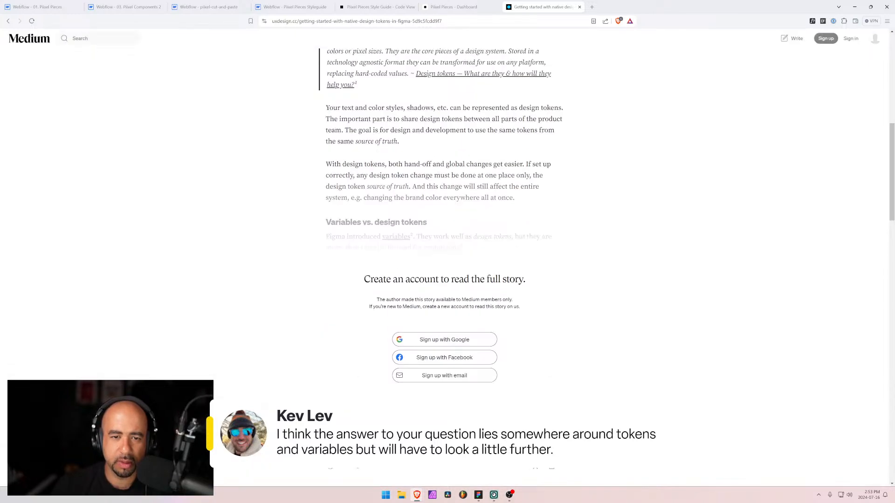
pyautogui.scroll(2, 420, 270)
pyautogui.scroll(6, 413, 260)
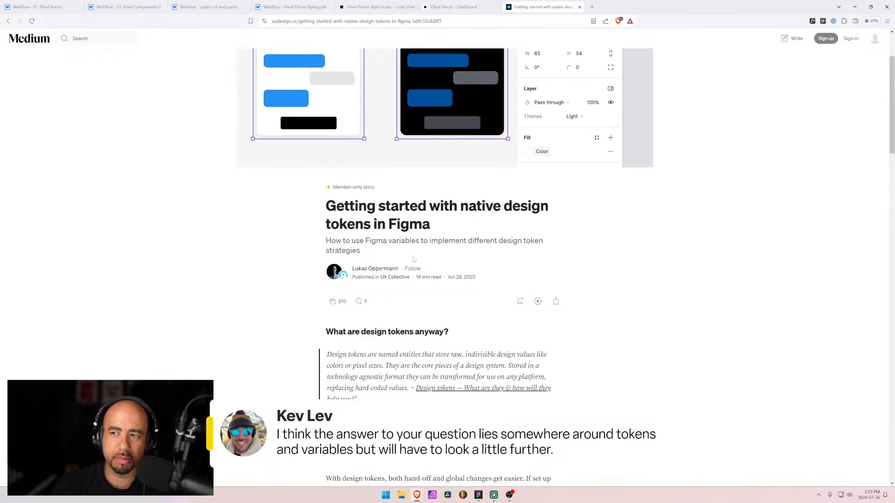
pyautogui.scroll(-8, 372, 291)
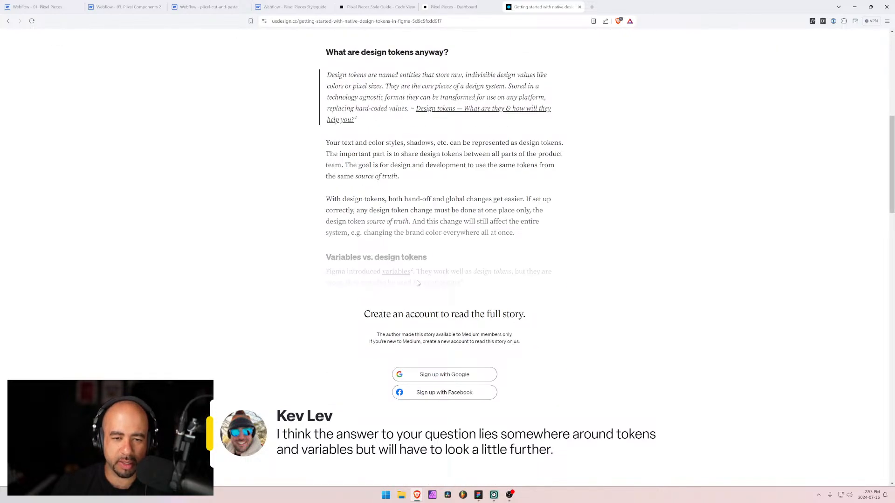
# - Return to the search results, open Figma's "Update 1: Tokens, variables, and styles" article, and skim the introduction and design tokens chapter
pyautogui.hotkey('alt', 'Left')
pyautogui.scroll(-4, 226, 325)
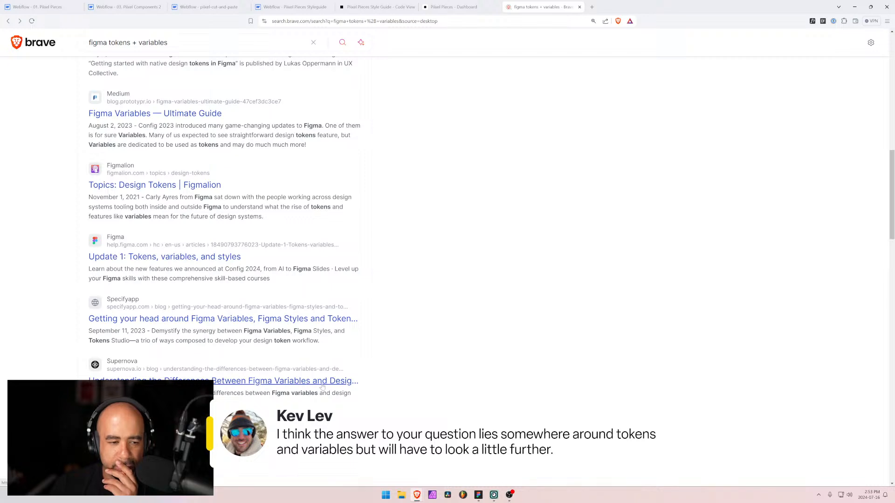
pyautogui.click(196, 261)
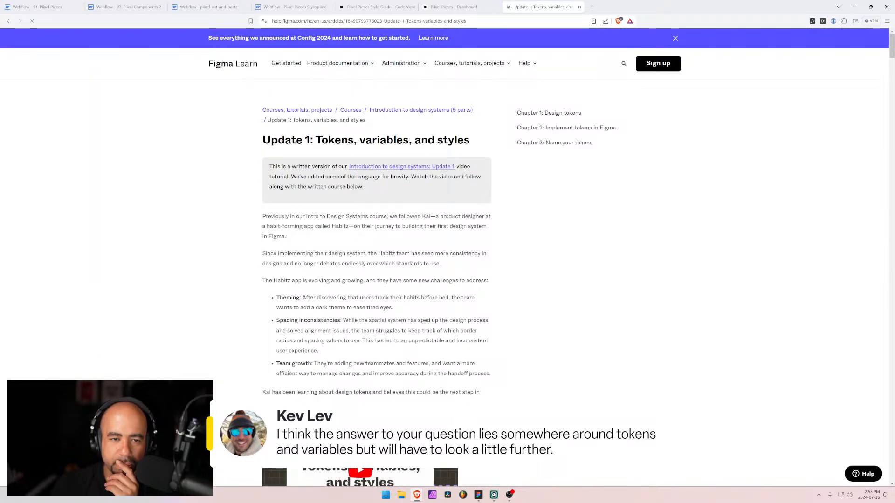
pyautogui.scroll(-5, 249, 251)
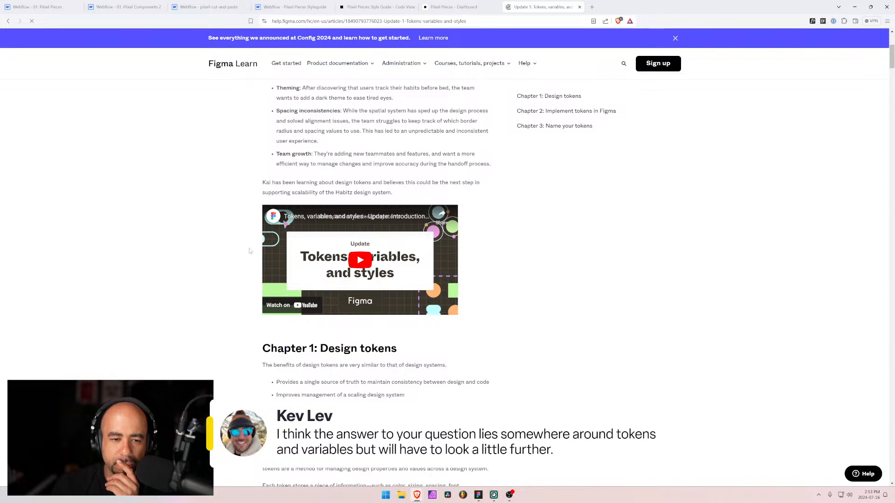
pyautogui.scroll(-3, 249, 251)
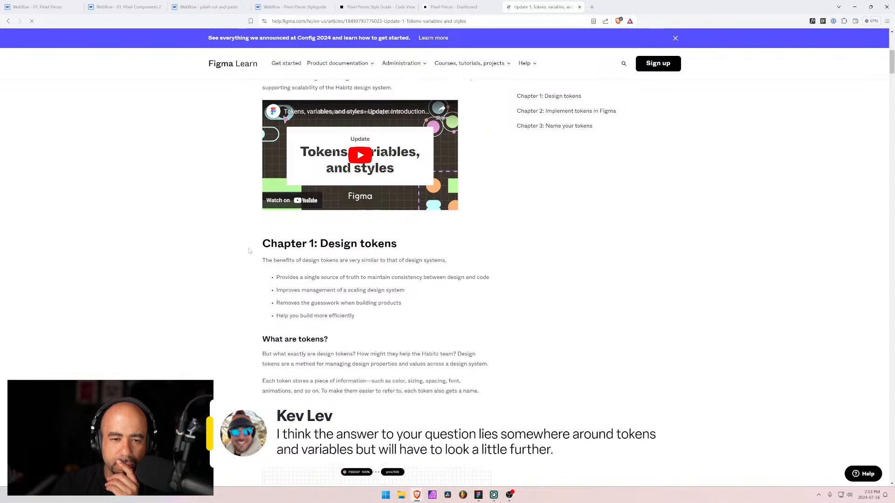
pyautogui.scroll(-4, 296, 283)
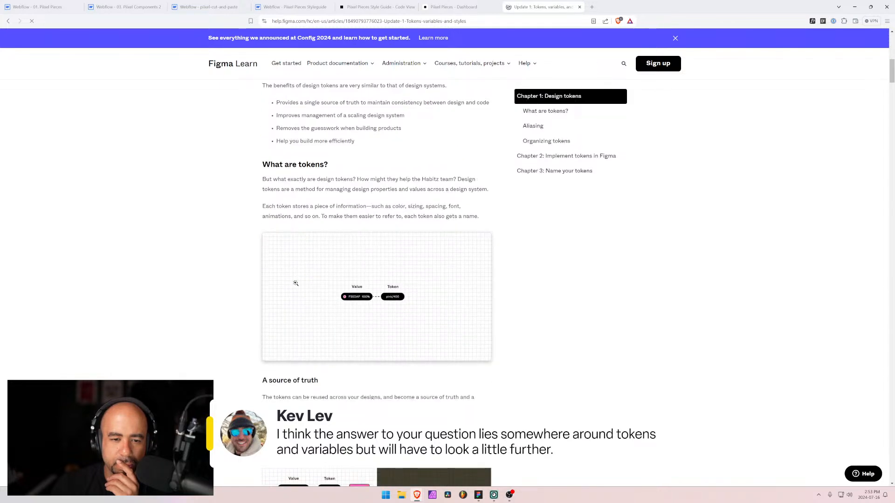
pyautogui.scroll(6, 295, 283)
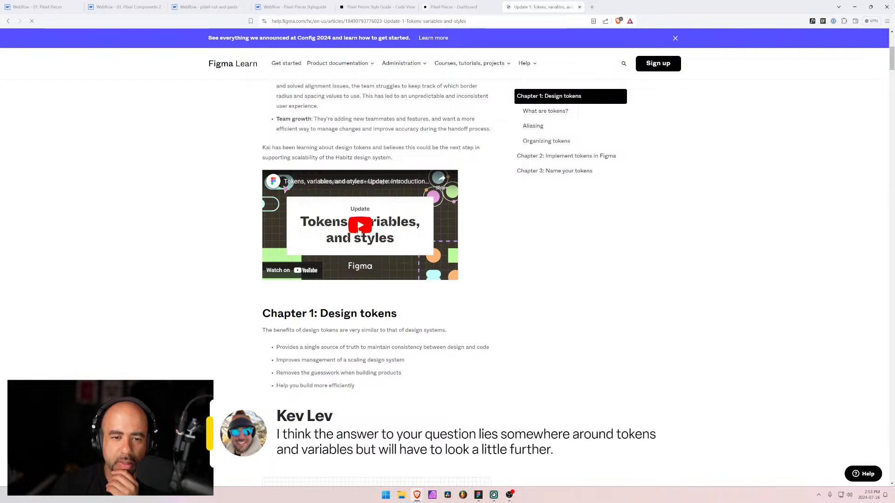
# - Play the article's embedded video on tokens, variables, and styles in full screen at 1.5 speed and choose its quality
pyautogui.click(359, 229)
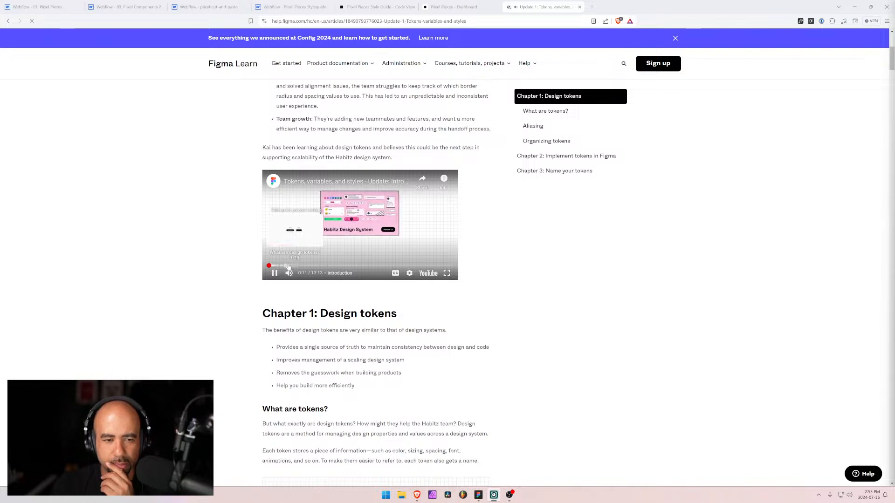
pyautogui.click(446, 273)
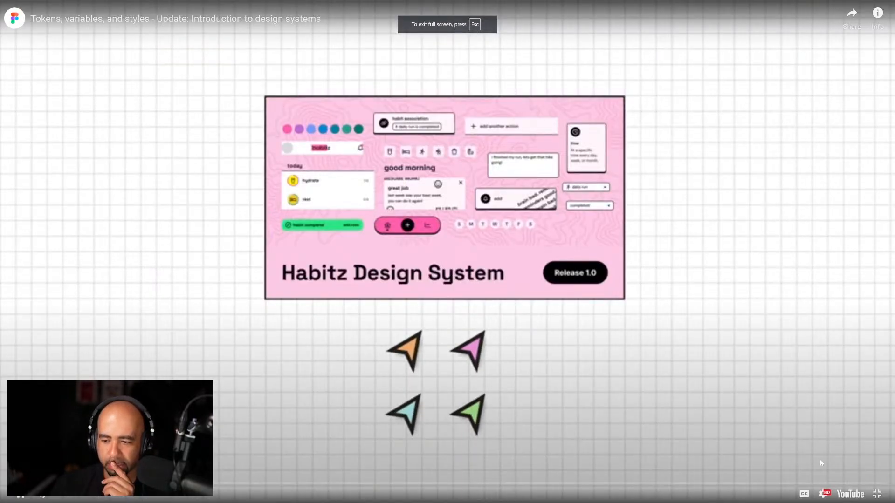
pyautogui.click(825, 494)
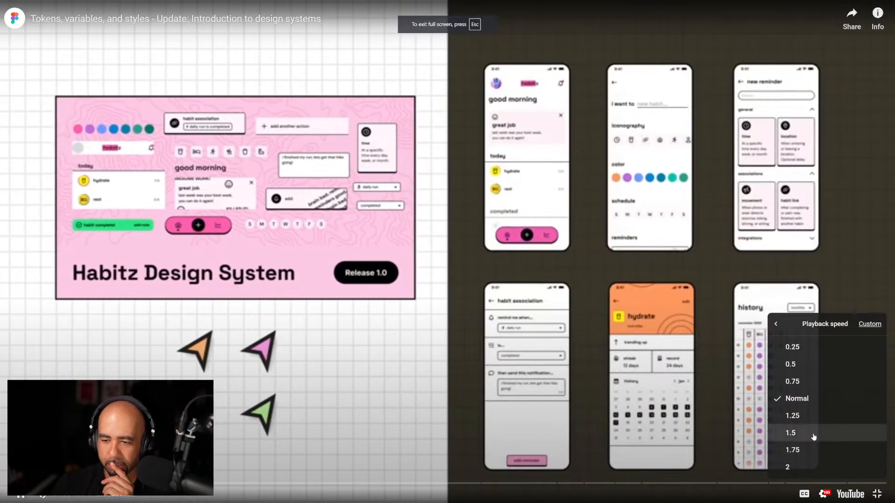
pyautogui.click(810, 432)
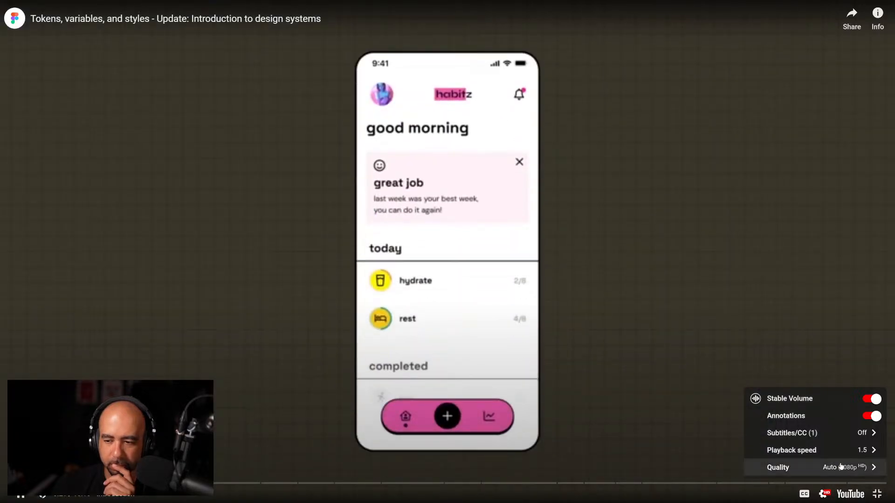
pyautogui.click(820, 467)
pyautogui.click(830, 364)
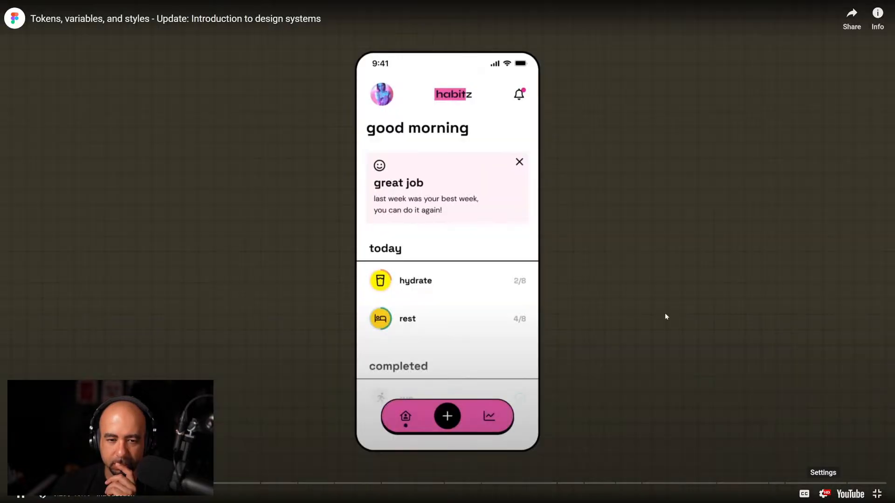
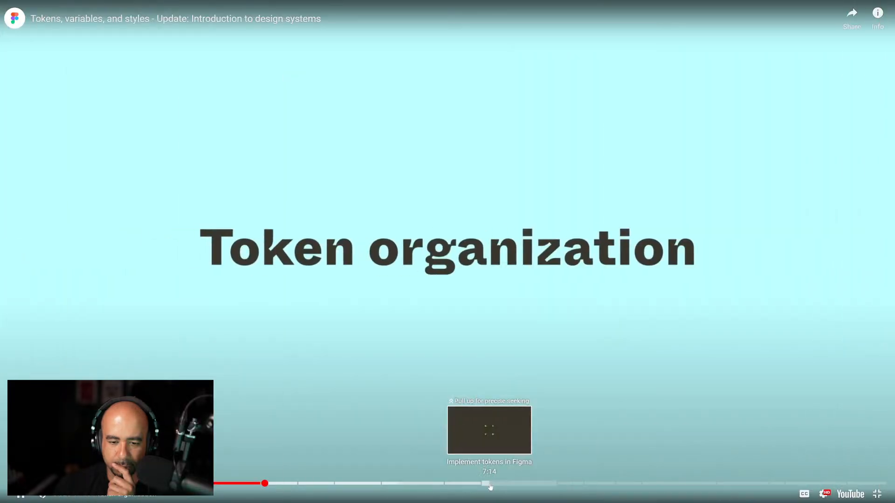
# - Skip to the video's chapter on implementing tokens in Figma, watch up to the spacing tokens chapter, pause, and exit full screen
pyautogui.click(487, 484)
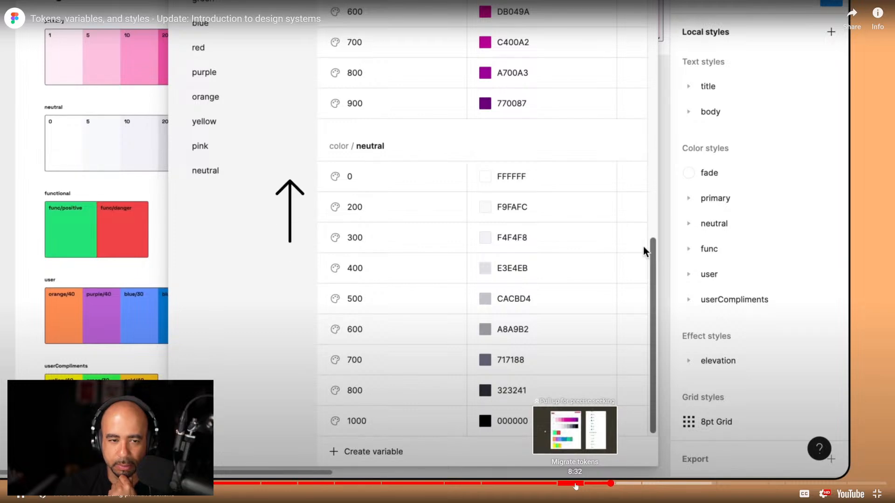
pyautogui.click(614, 484)
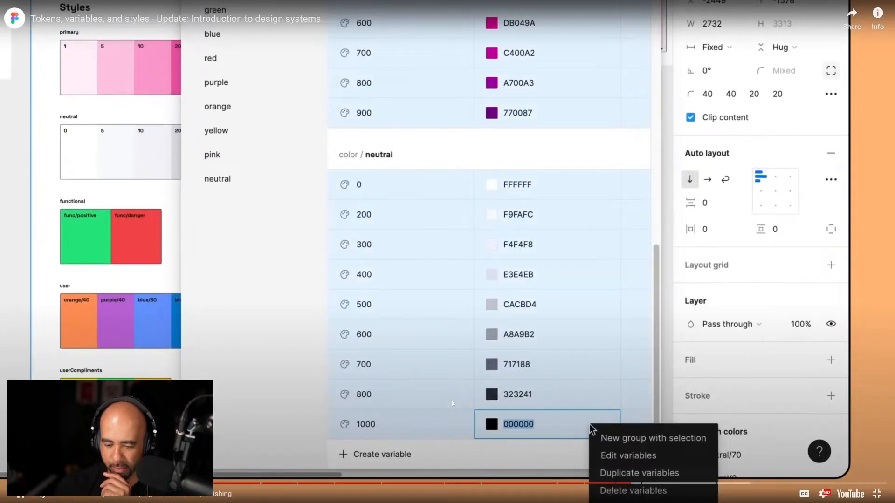
pyautogui.press('Right')
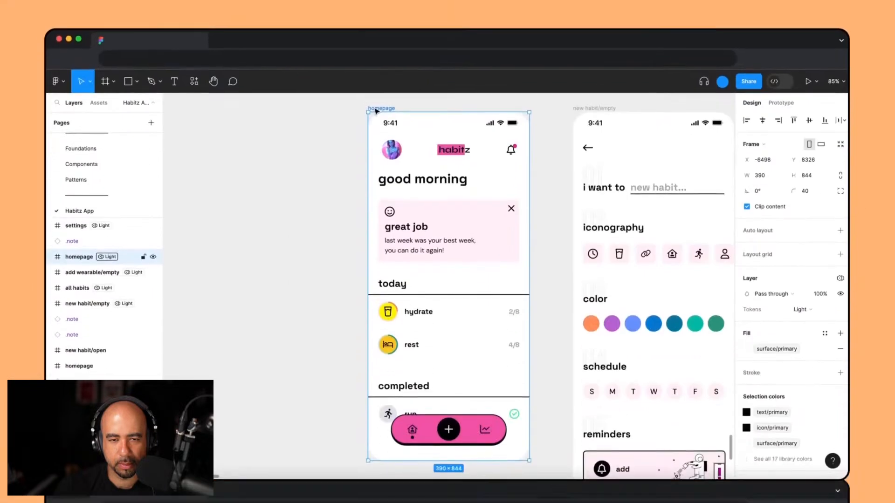
pyautogui.moveTo(562, 367)
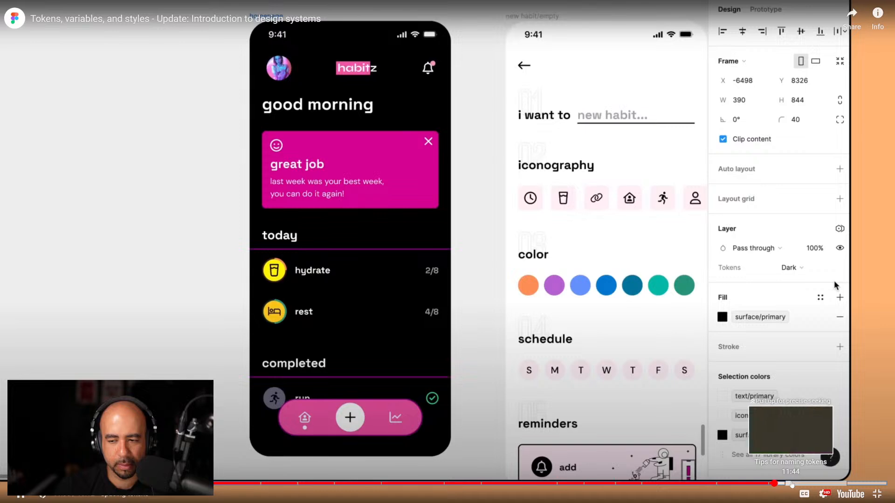
pyautogui.press('space')
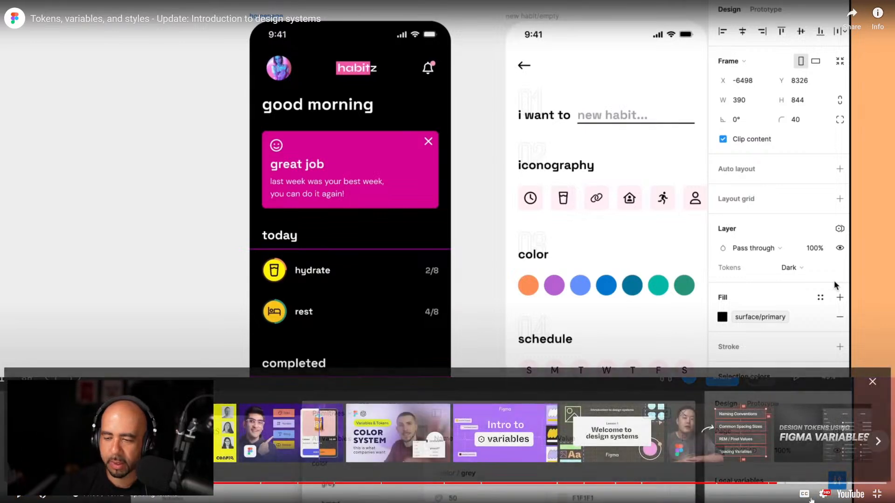
pyautogui.click(876, 494)
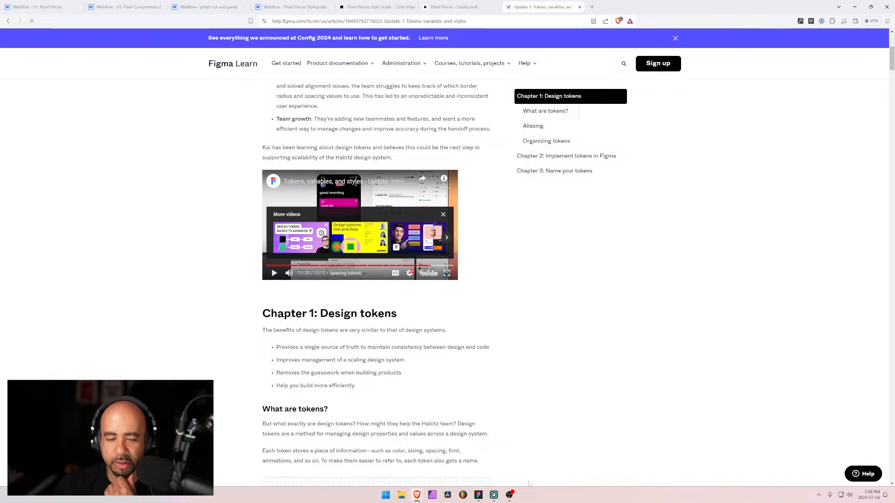
# - Switch to the Full Component Library file in Figma and create a variable collection named Tokens
pyautogui.click(477, 497)
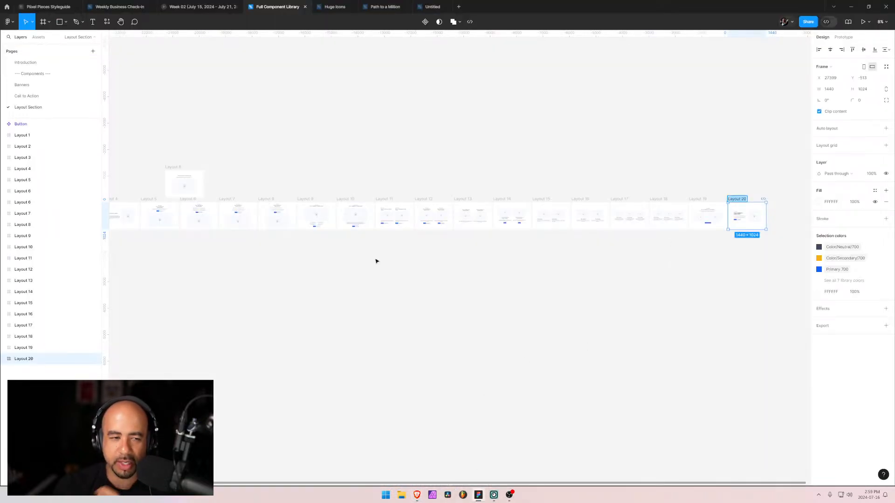
pyautogui.scroll(5, 221, 193)
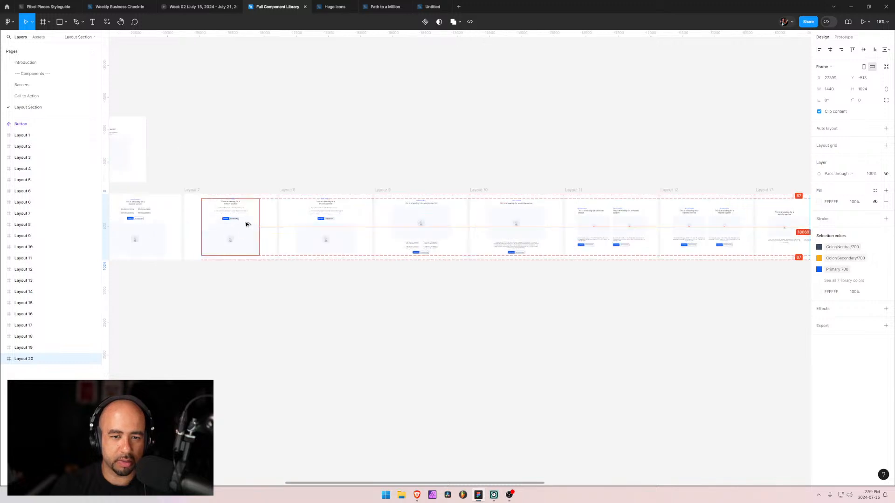
pyautogui.moveTo(215, 286); pyautogui.dragTo(596, 322)
pyautogui.moveTo(163, 209); pyautogui.dragTo(605, 233)
pyautogui.moveTo(299, 250); pyautogui.dragTo(595, 245)
pyautogui.scroll(5, 435, 255)
pyautogui.scroll(3, 511, 251)
pyautogui.moveTo(636, 138); pyautogui.dragTo(555, 163)
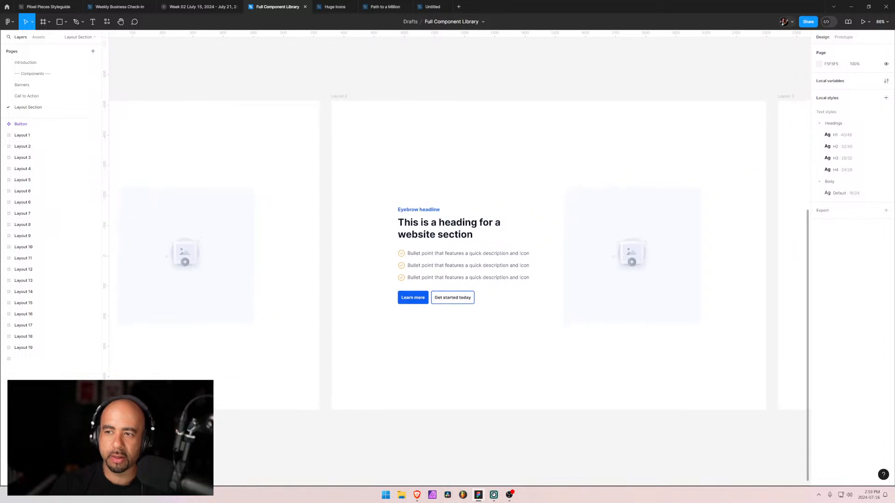
pyautogui.click(886, 81)
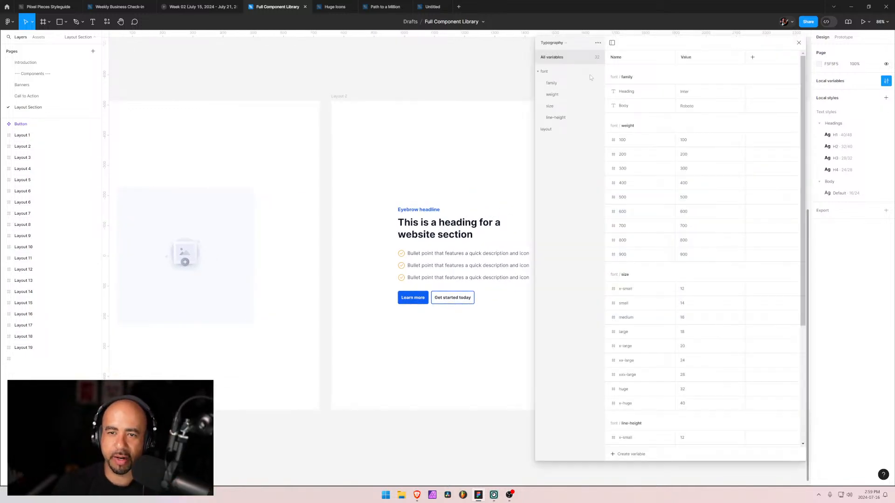
pyautogui.click(597, 43)
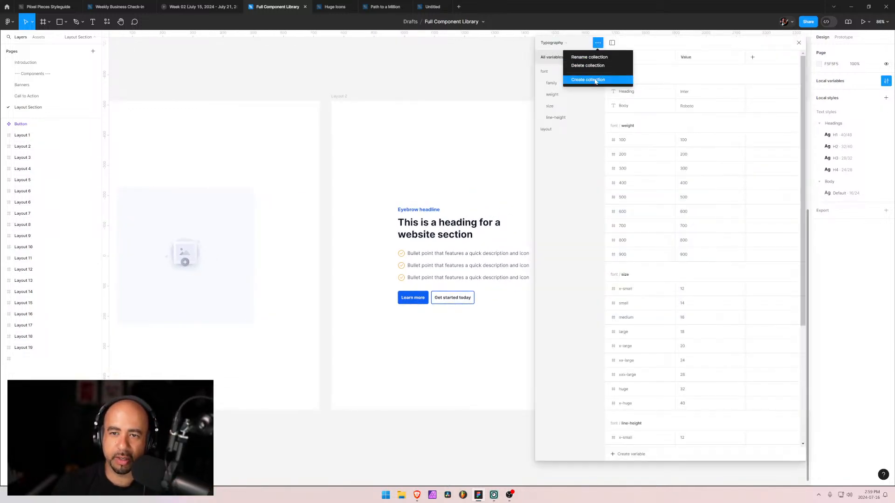
pyautogui.click(595, 80)
pyautogui.write('Tokens')
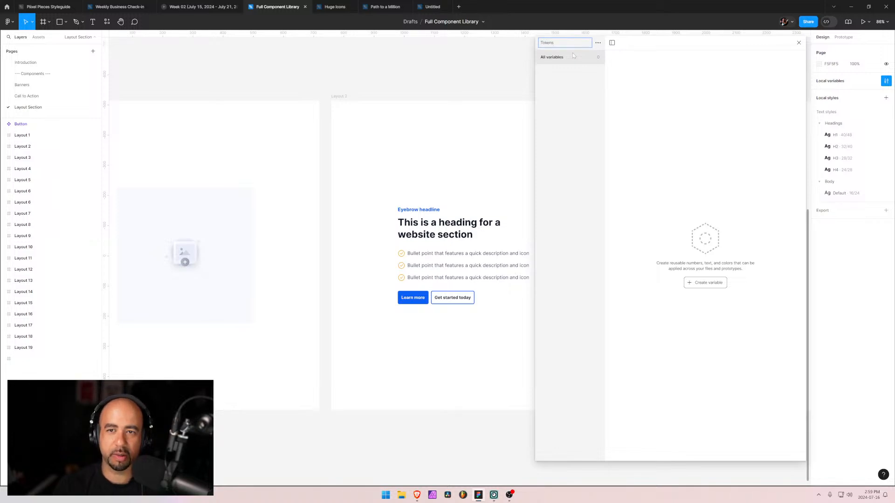
# - Create a color variable in the Tokens collection and try naming it /Primary
pyautogui.click(709, 282)
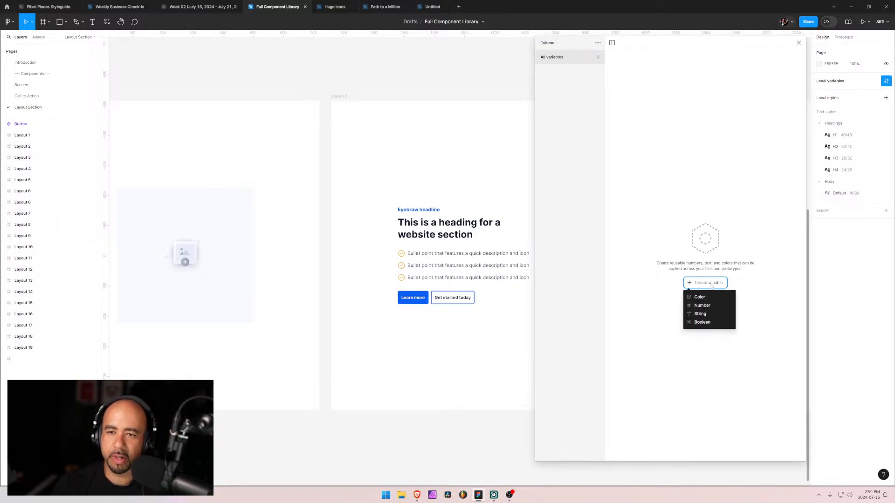
pyautogui.click(703, 299)
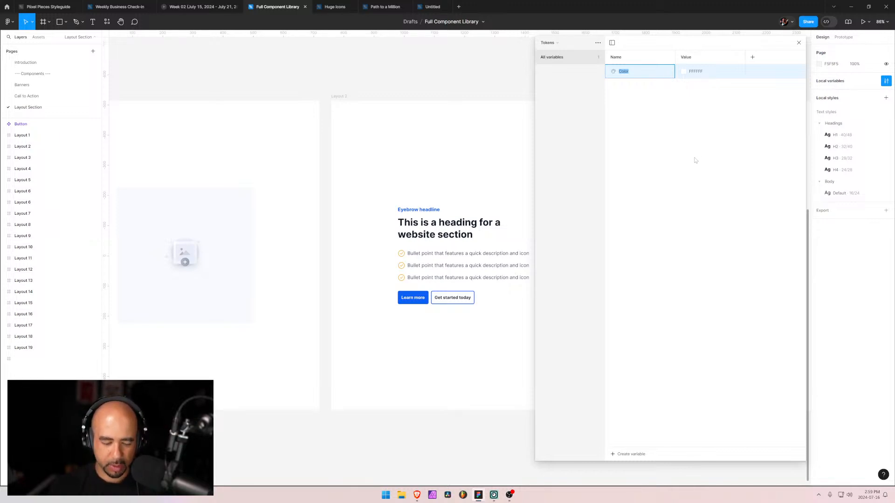
pyautogui.press('BackSpace')
pyautogui.write('/Primary')
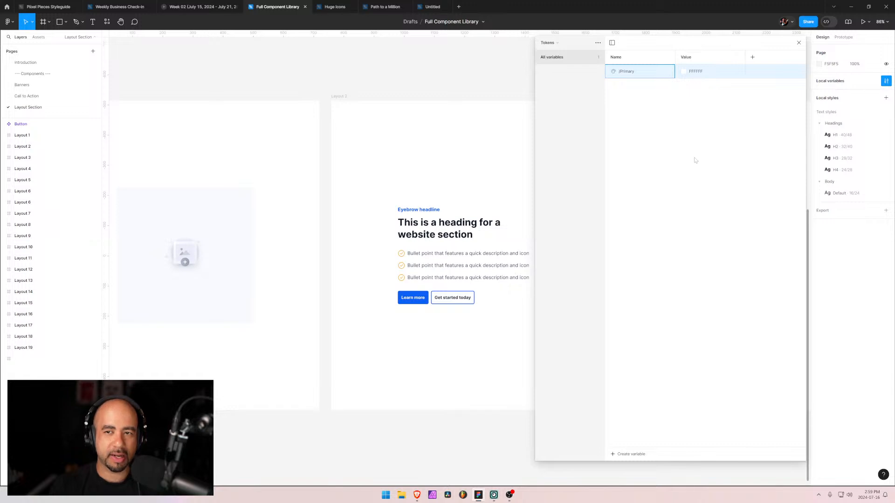
# - Switch to the browser and replay the video full screen from its Creating tokens collection chapter
pyautogui.hotkey('alt', 'Tab')
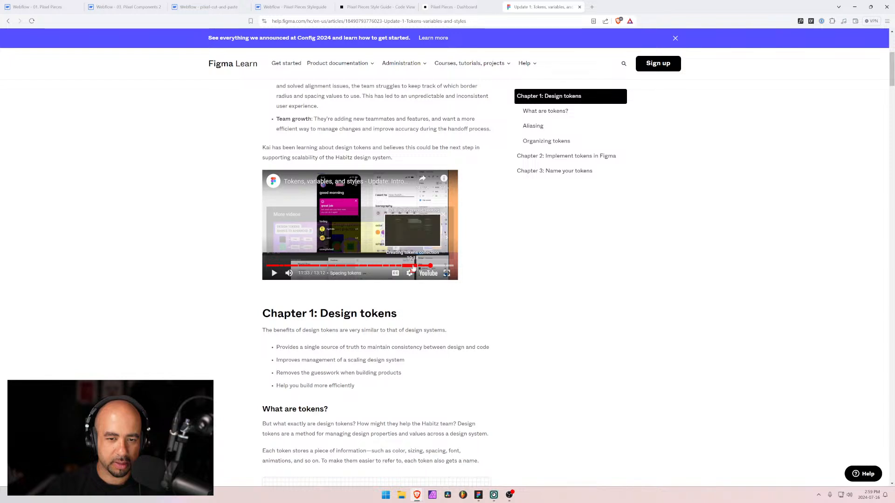
pyautogui.click(413, 265)
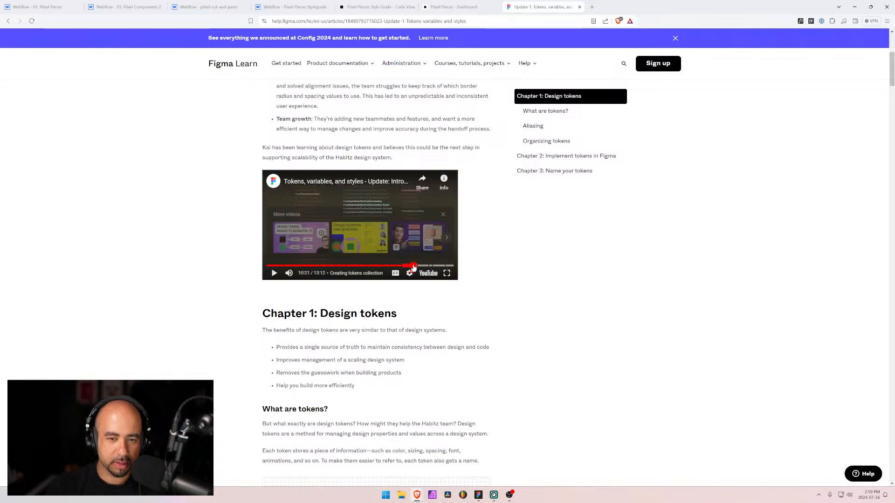
pyautogui.click(274, 273)
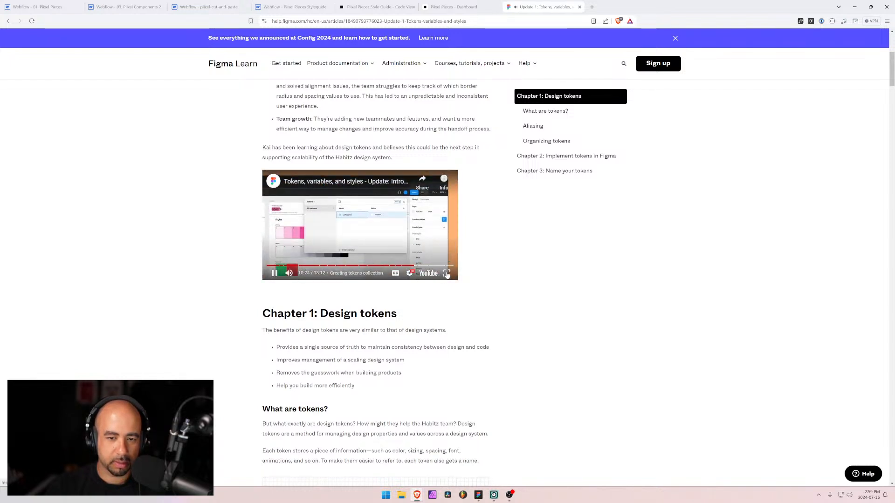
pyautogui.click(446, 274)
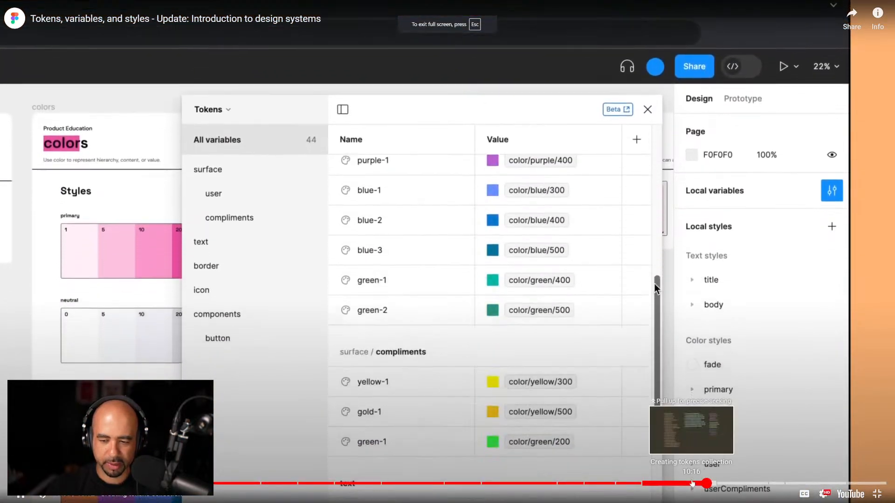
# - Rewind within the Creating tokens collection chapter, examine how the token names and groups are structured, pause, and exit full screen
pyautogui.moveTo(706, 485); pyautogui.dragTo(678, 486)
pyautogui.click(663, 485)
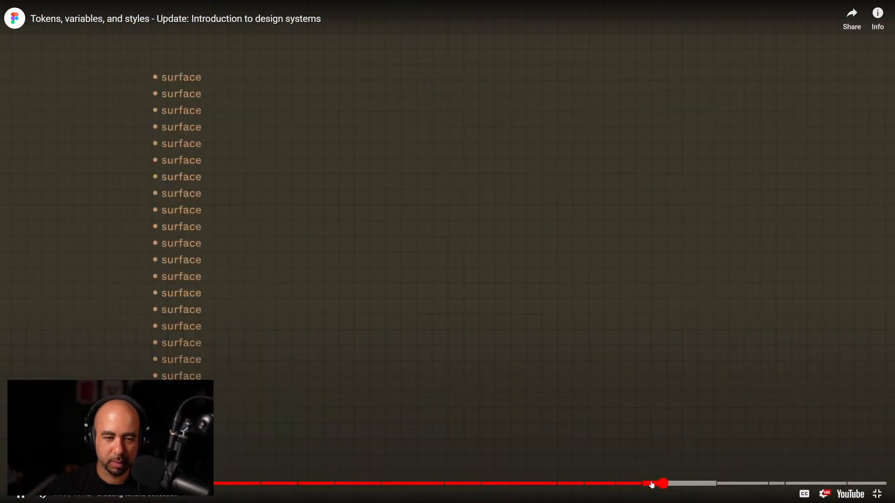
pyautogui.click(651, 485)
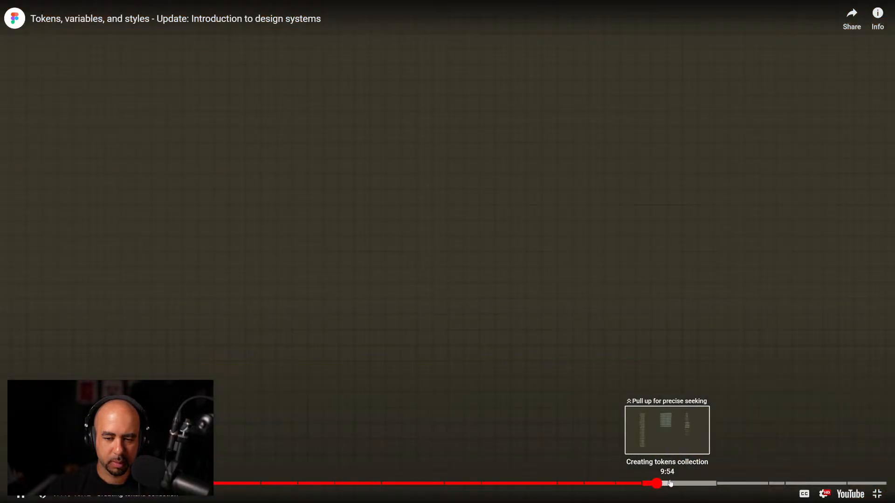
pyautogui.click(688, 484)
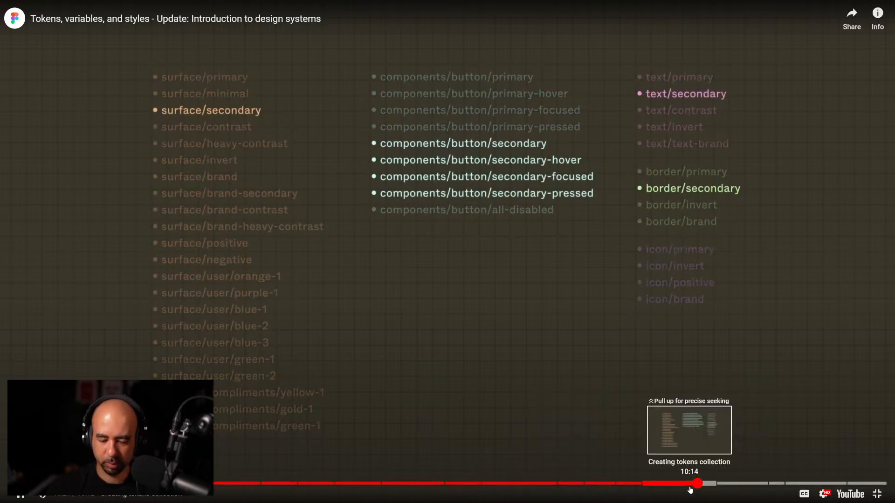
pyautogui.press('Right')
pyautogui.press('space')
pyautogui.press('space')
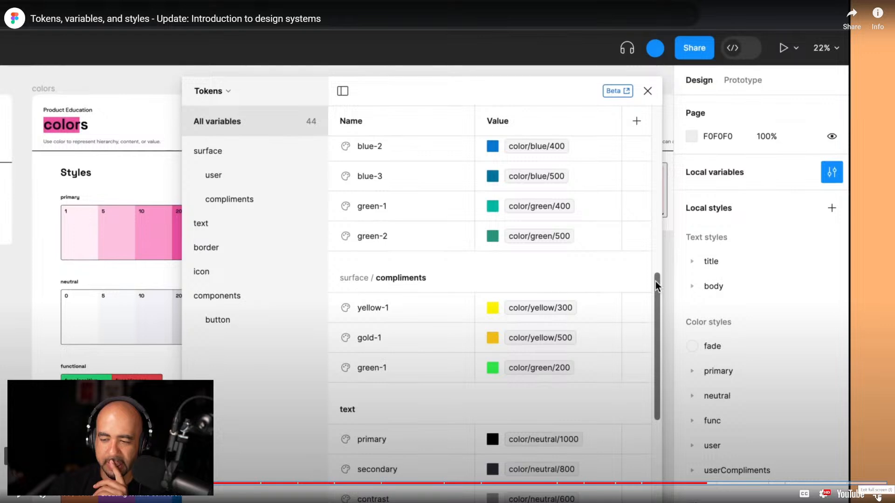
pyautogui.click(878, 495)
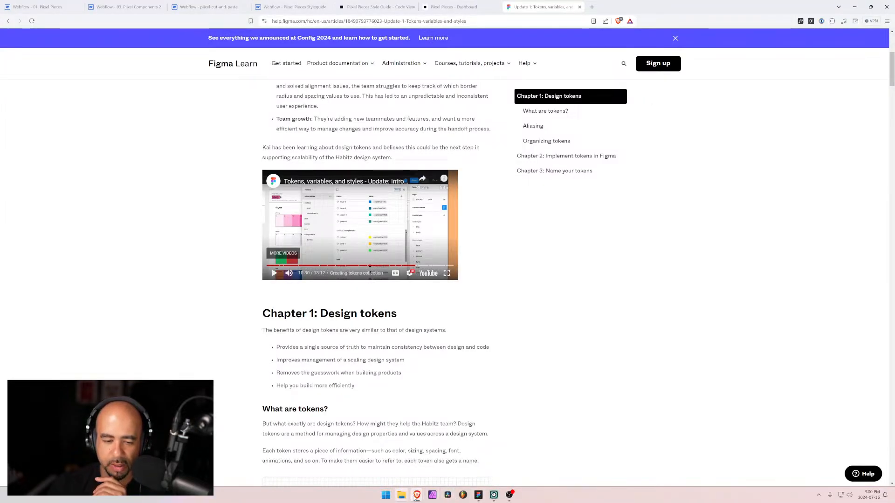
# - Switch to Figma and rename the color variable in the Tokens collection to Text/Primary
pyautogui.click(478, 495)
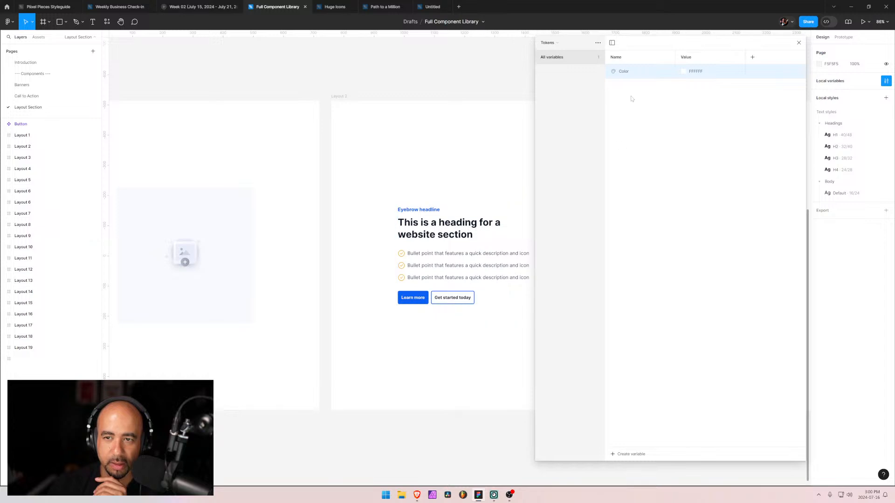
pyautogui.rightClick(615, 70)
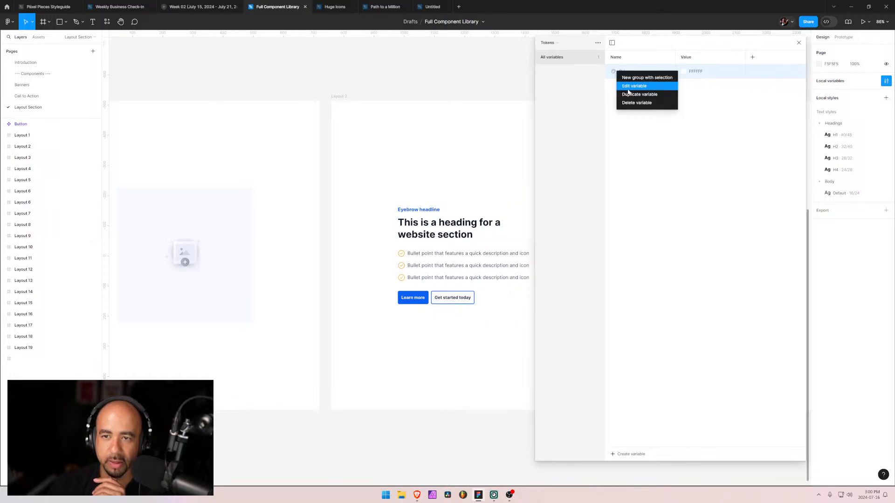
pyautogui.click(629, 91)
pyautogui.moveTo(713, 105); pyautogui.dragTo(664, 101)
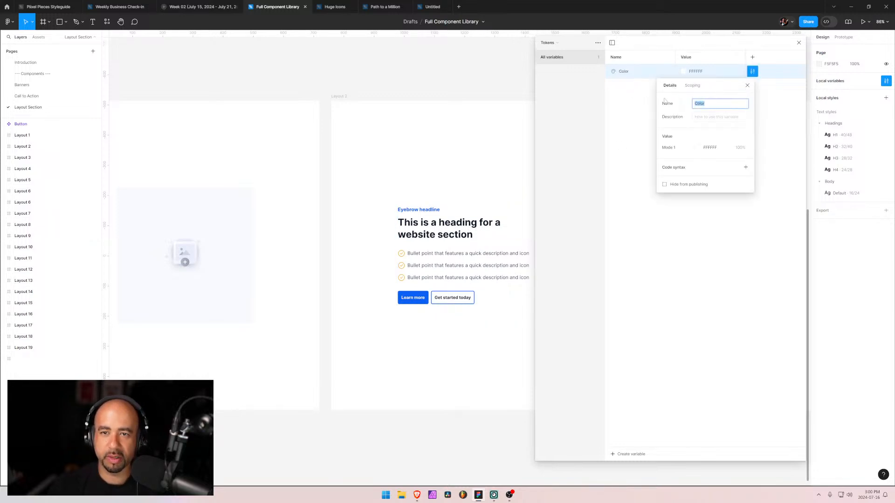
pyautogui.write('Tes')
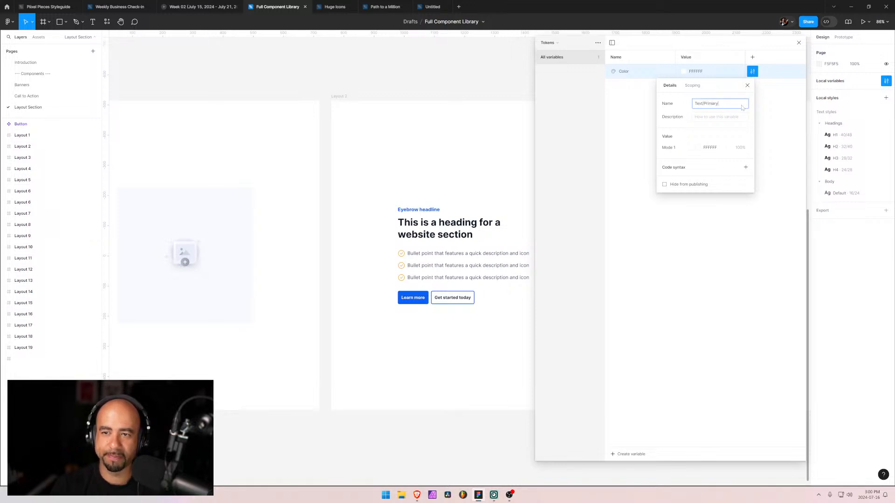
pyautogui.press('Return')
pyautogui.click(645, 145)
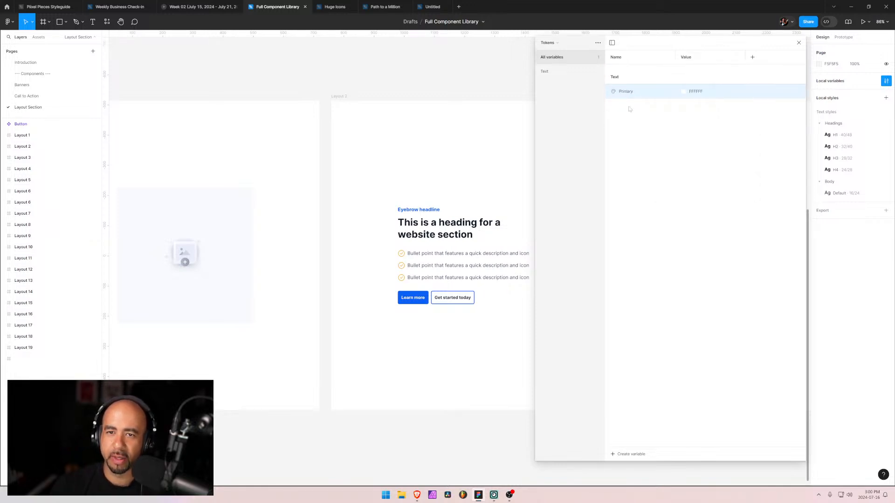
# - Set the Text/Primary variable's value to the bright blue from the page's colors
pyautogui.click(707, 94)
pyautogui.click(685, 93)
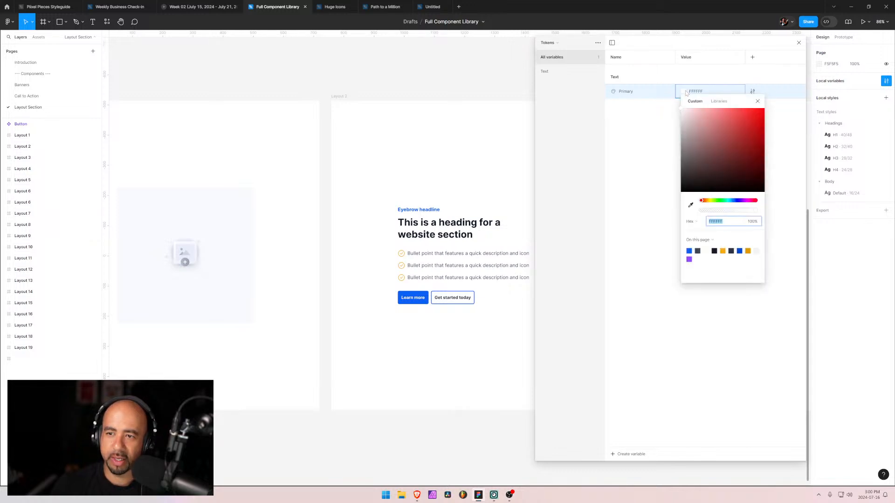
pyautogui.click(690, 250)
pyautogui.click(668, 156)
pyautogui.click(707, 92)
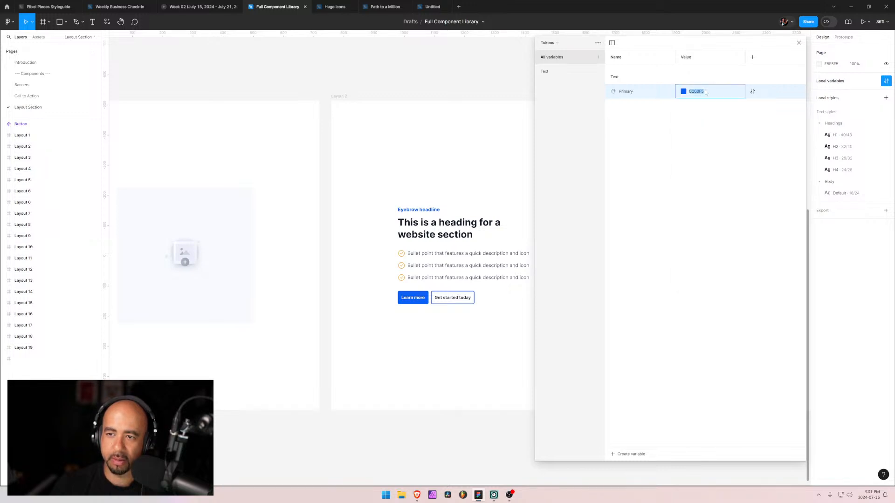
pyautogui.rightClick(684, 93)
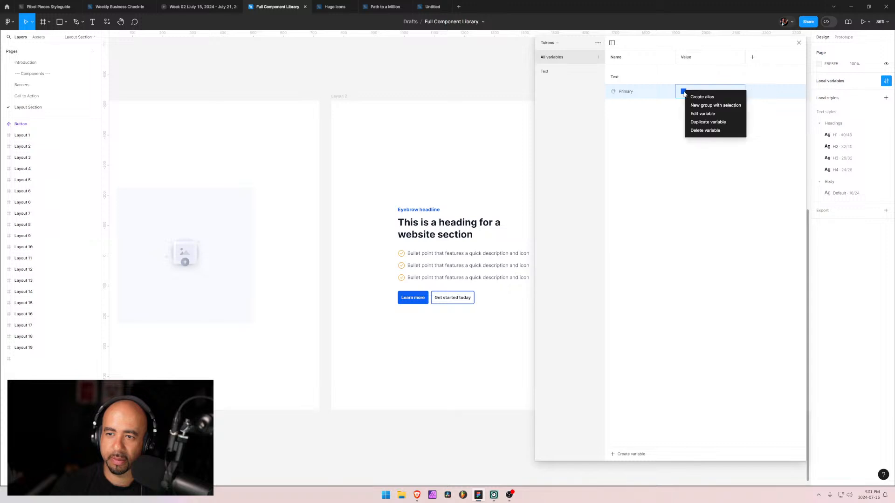
pyautogui.click(675, 122)
pyautogui.click(710, 95)
pyautogui.press('BackSpace')
pyautogui.press('Escape')
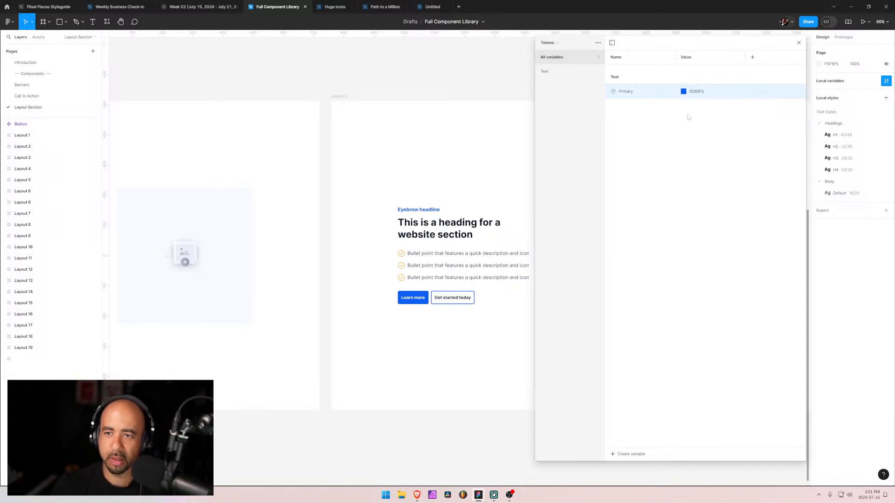
# - Alias the Text/Primary variable to the Color/Primary/700 library color
pyautogui.rightClick(690, 92)
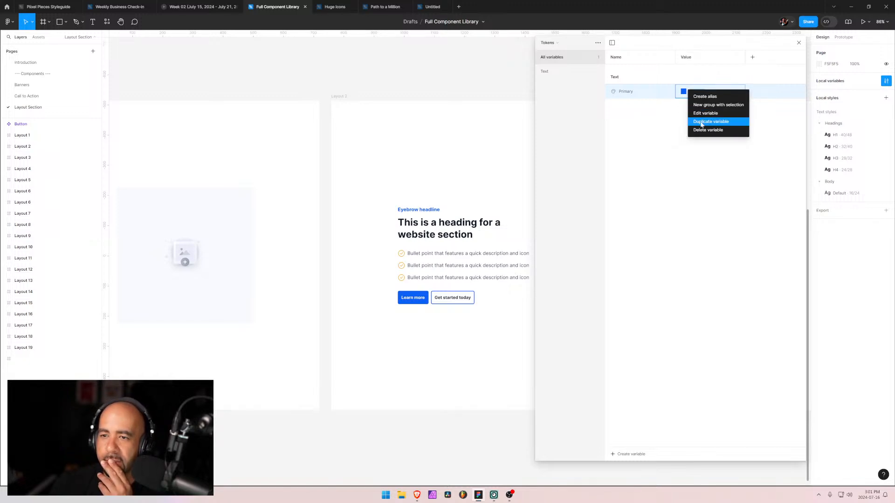
pyautogui.click(705, 96)
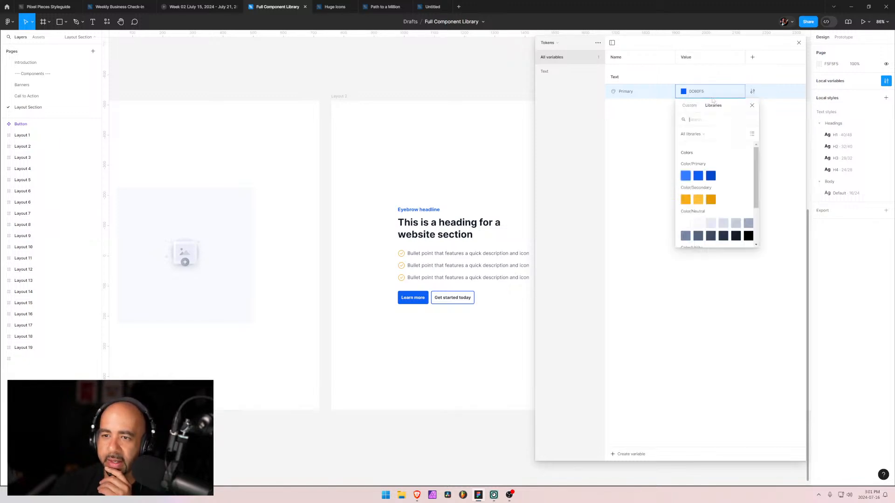
pyautogui.click(698, 178)
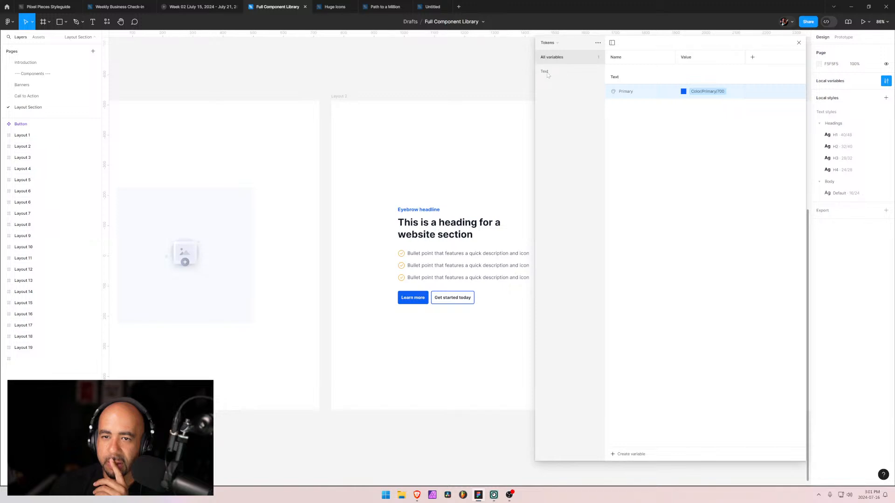
# - Select the heading text in Layout 2 and examine which text styles and variables can be applied to it
pyautogui.click(425, 256)
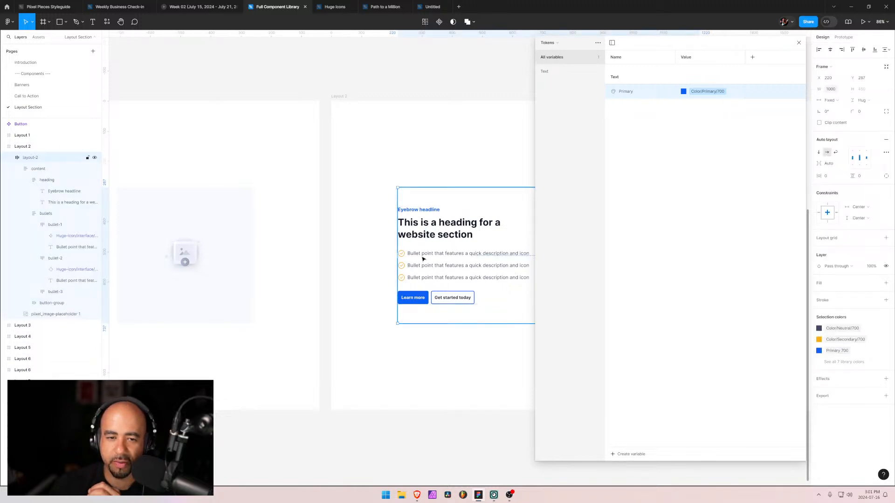
pyautogui.doubleClick(429, 230)
pyautogui.doubleClick(429, 231)
pyautogui.doubleClick(430, 231)
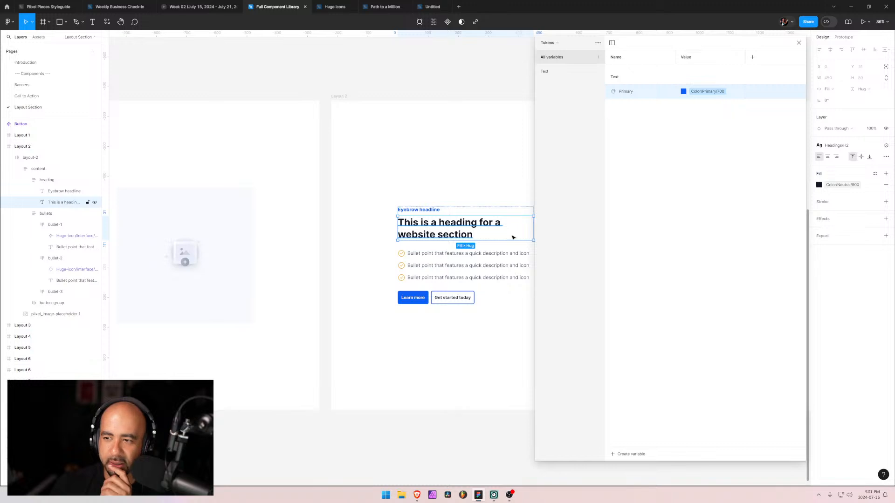
pyautogui.click(886, 146)
pyautogui.scroll(-6, 854, 186)
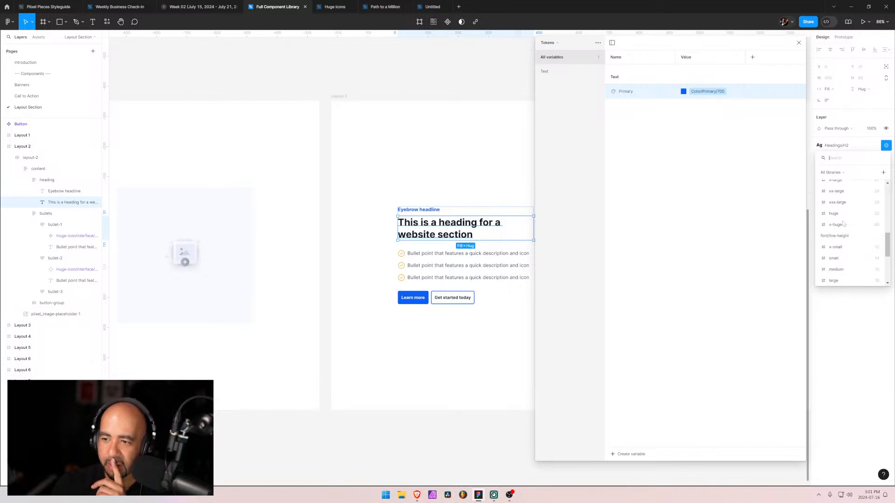
pyautogui.scroll(5, 843, 225)
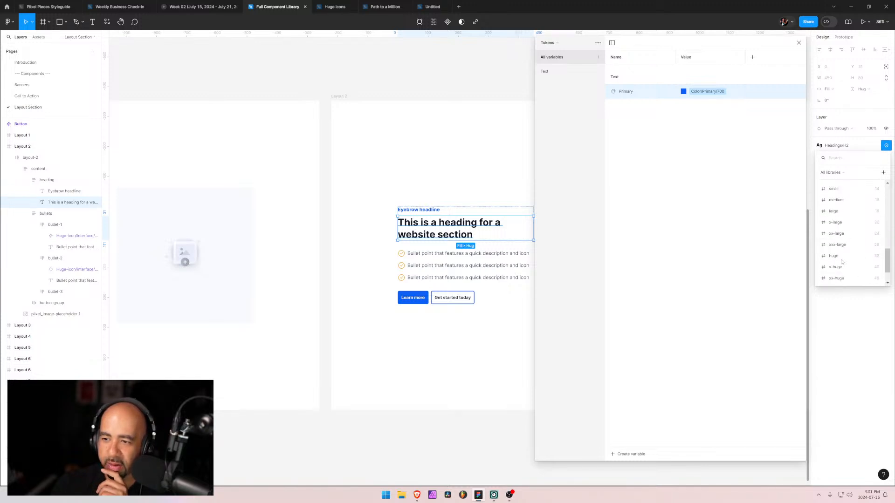
pyautogui.scroll(2, 841, 263)
pyautogui.click(832, 172)
pyautogui.click(842, 173)
pyautogui.scroll(-5, 848, 210)
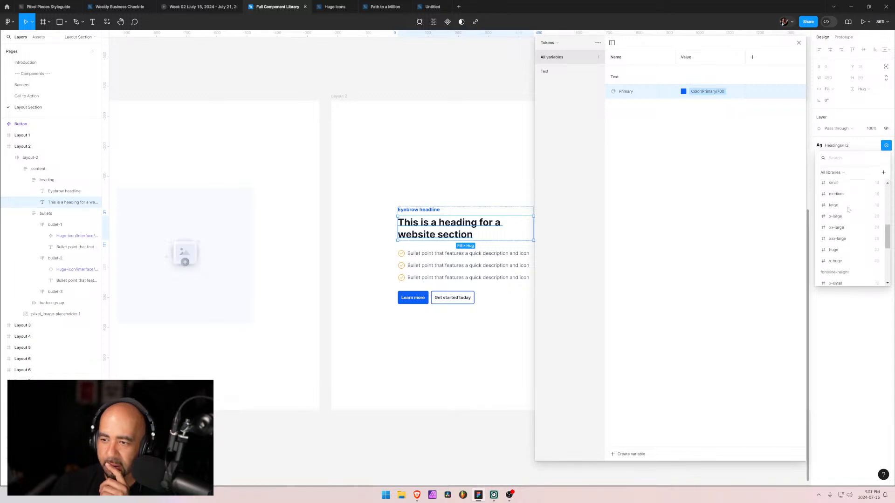
pyautogui.scroll(-2, 847, 212)
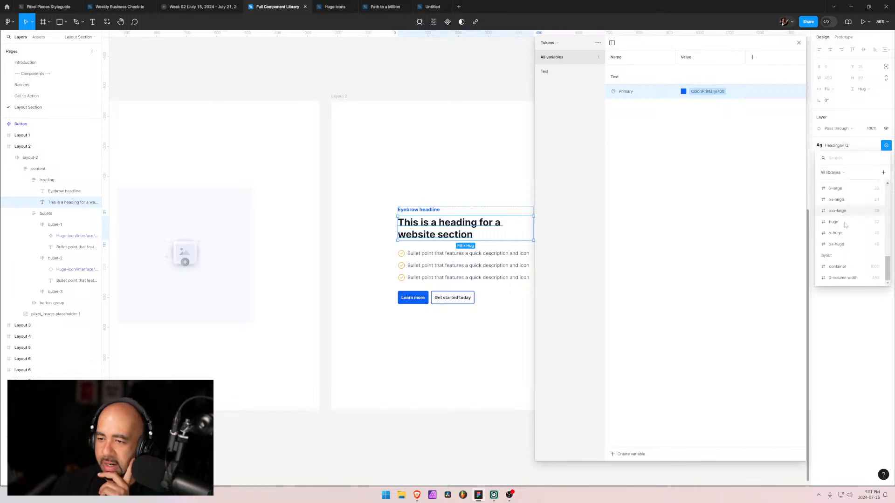
pyautogui.scroll(6, 838, 274)
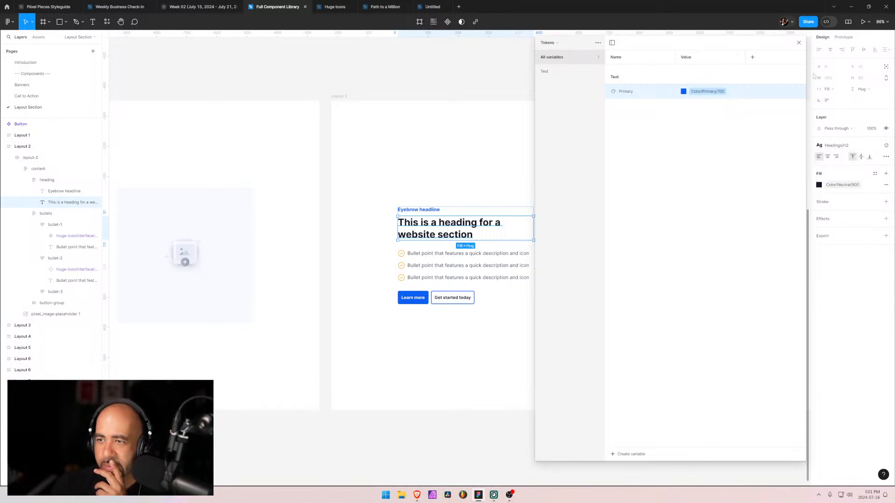
# - Close the variables window and inspect the H1 text style's variable and detail type settings, then close the style
pyautogui.click(798, 43)
pyautogui.click(783, 85)
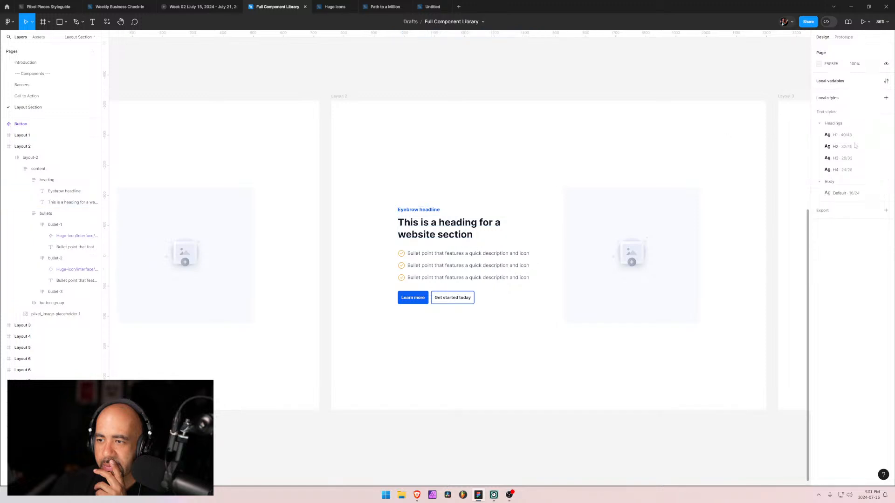
pyautogui.click(886, 135)
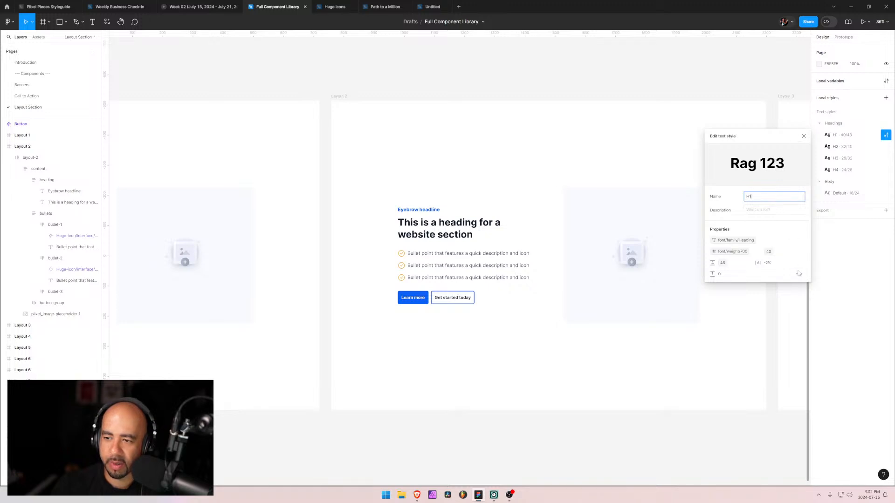
pyautogui.click(798, 274)
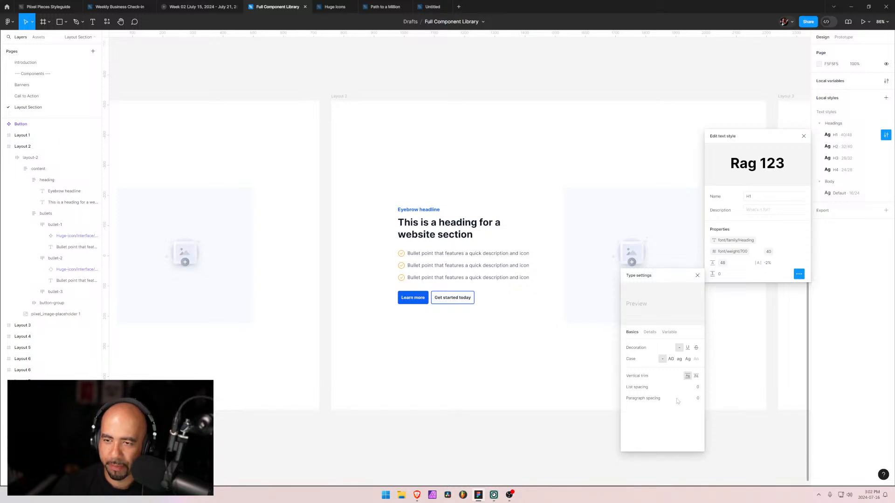
pyautogui.click(670, 332)
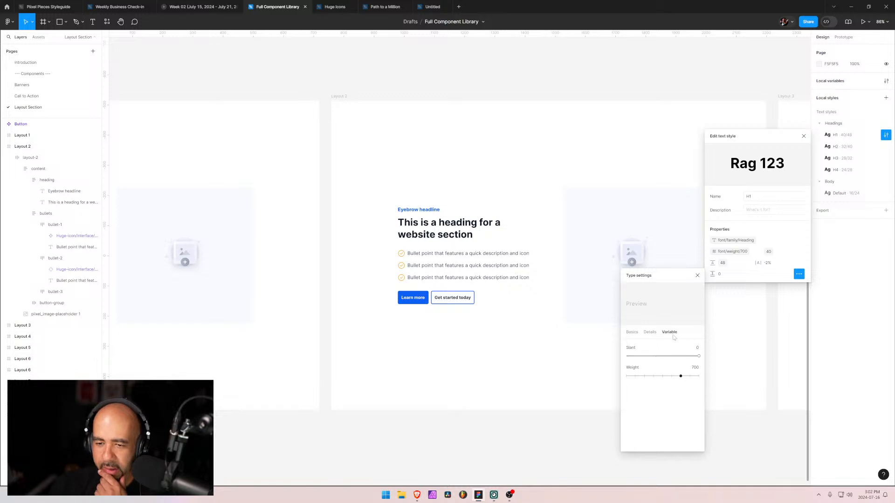
pyautogui.click(650, 332)
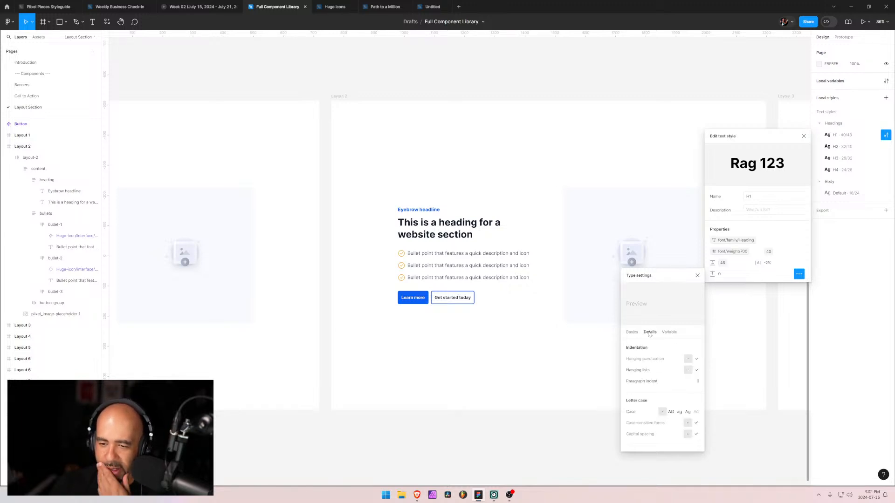
pyautogui.scroll(-5, 661, 379)
pyautogui.scroll(-5, 659, 387)
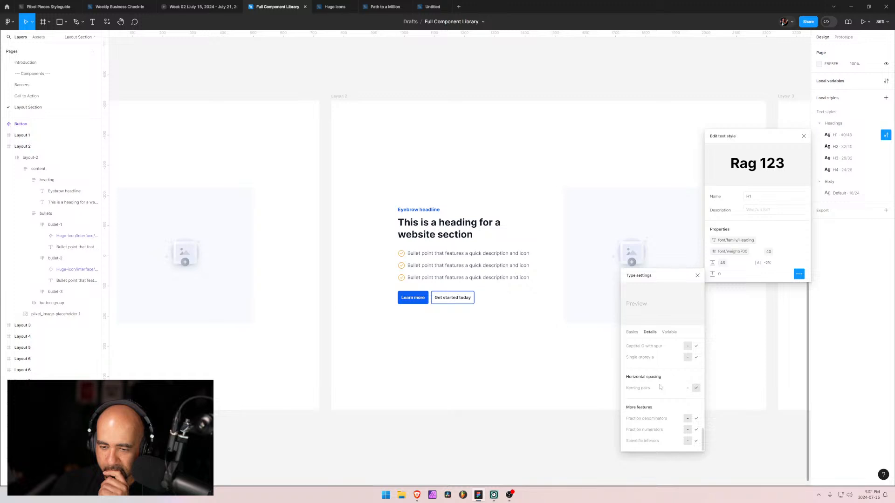
pyautogui.scroll(10, 660, 387)
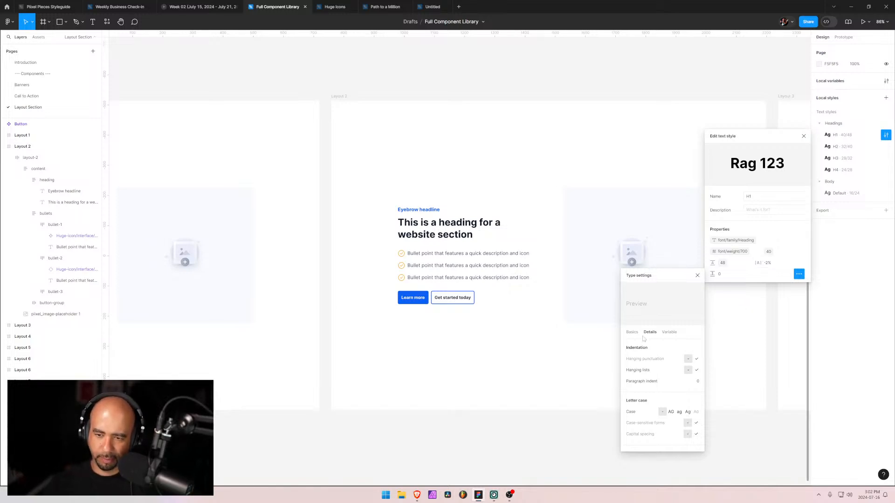
pyautogui.click(697, 275)
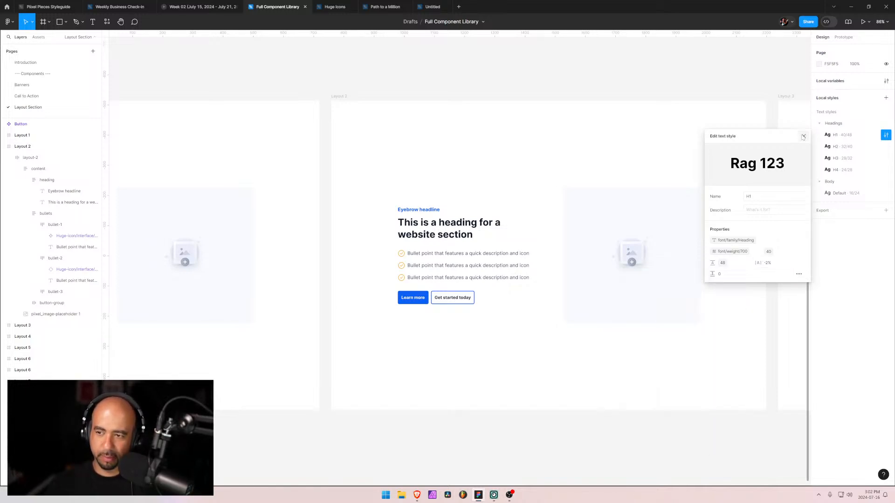
pyautogui.click(803, 137)
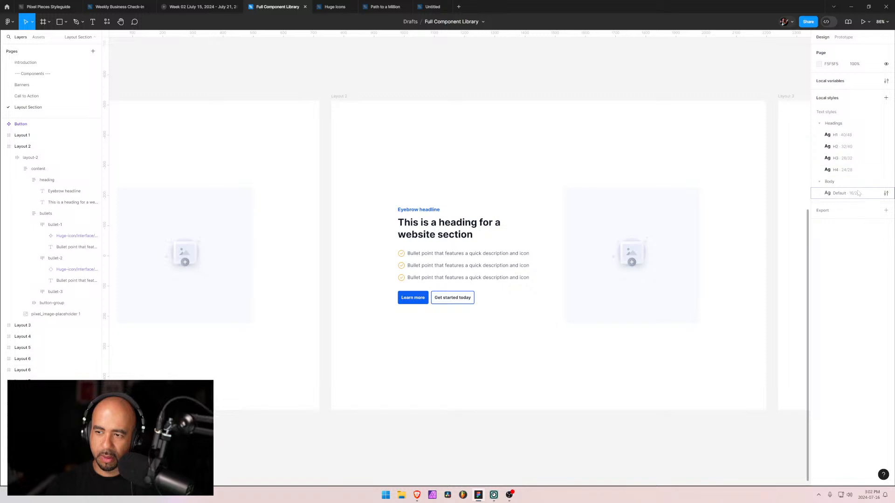
# - Open the Default body text style and examine its basic and detailed type settings down to the stylistic sets
pyautogui.click(840, 194)
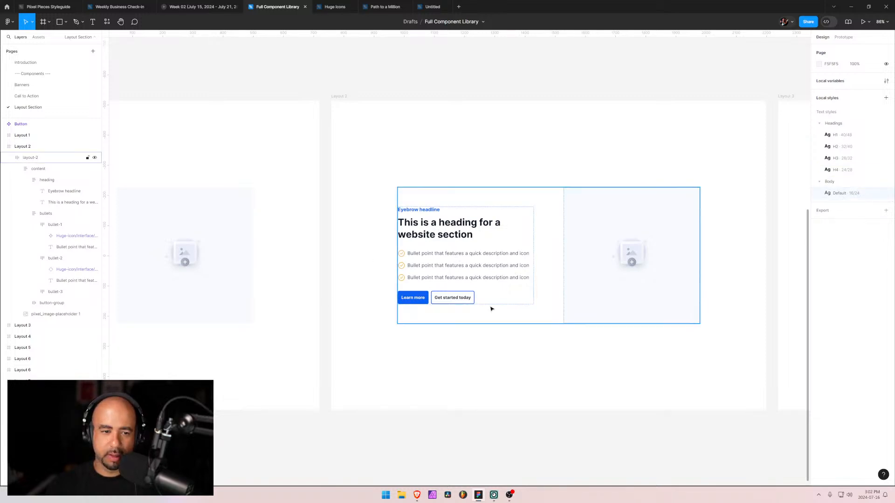
pyautogui.click(886, 193)
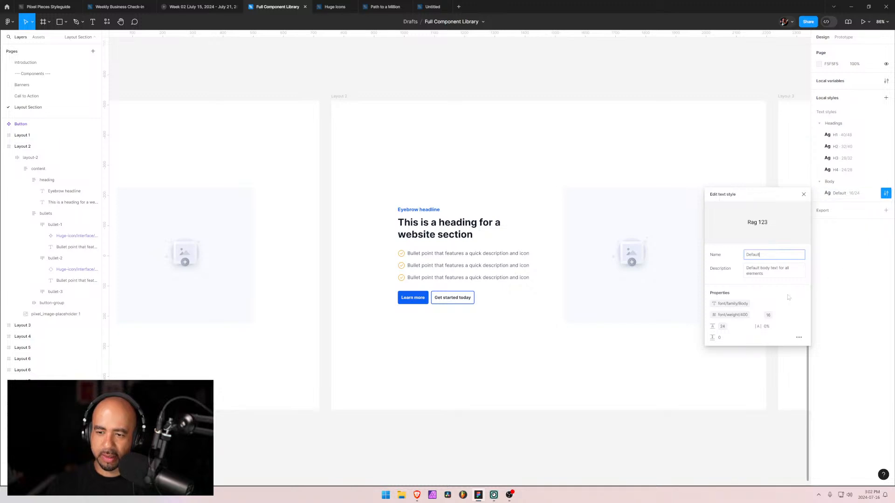
pyautogui.click(799, 338)
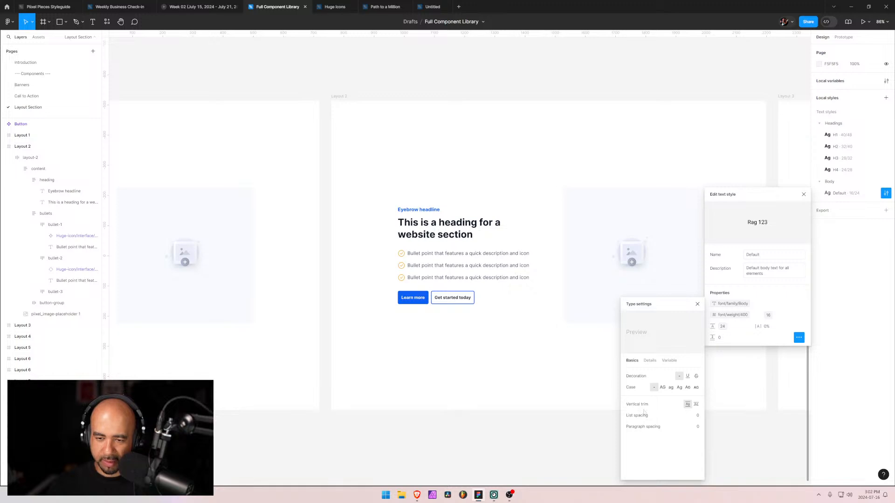
pyautogui.click(649, 361)
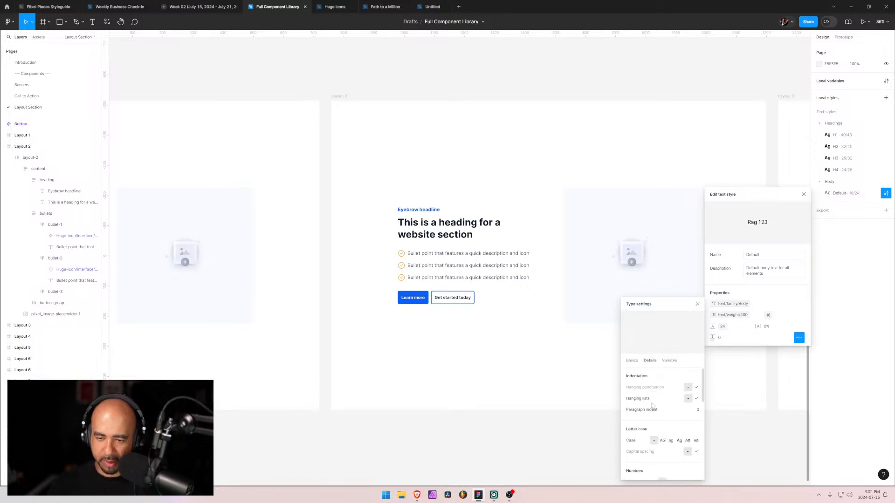
pyautogui.scroll(-4, 652, 405)
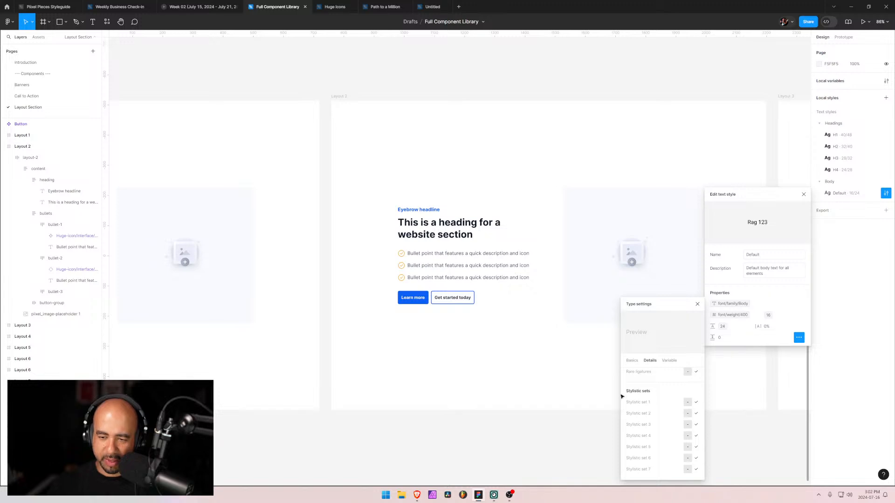
# - Enable stylistic sets 1, 2 and 6 for the Default body text style, check its variable font settings, and close the style
pyautogui.click(696, 402)
pyautogui.click(695, 414)
pyautogui.scroll(-3, 680, 417)
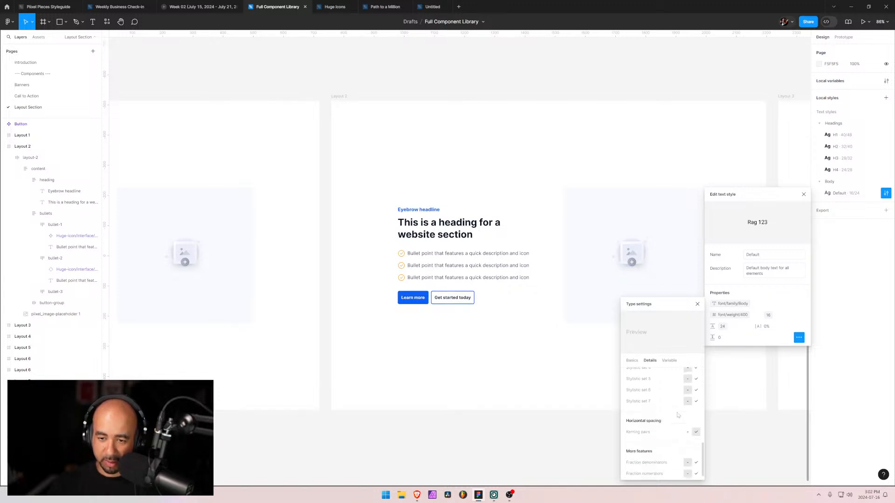
pyautogui.click(696, 386)
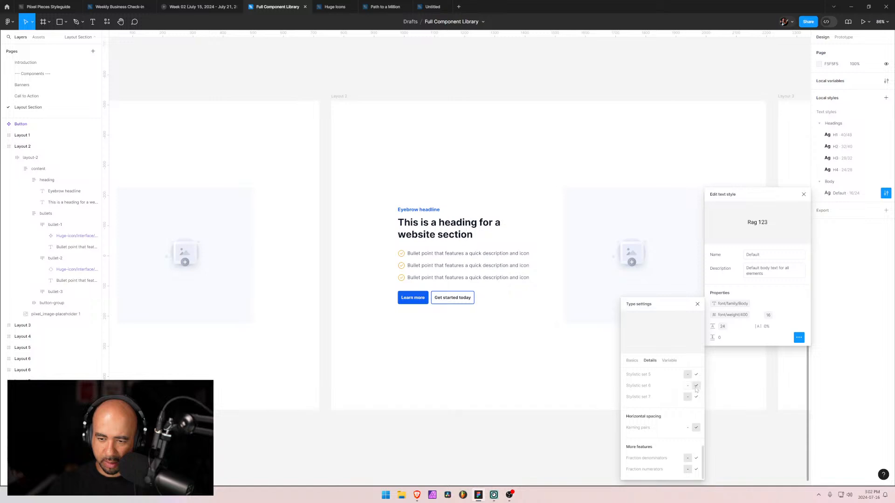
pyautogui.click(669, 361)
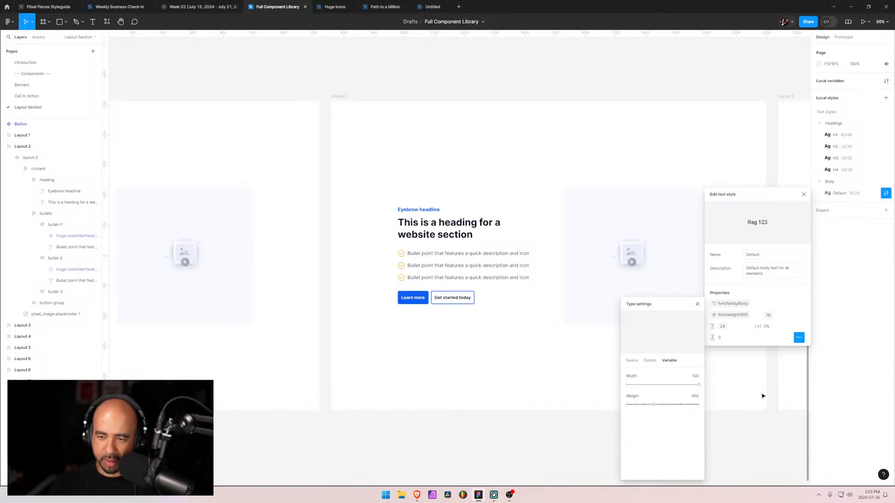
pyautogui.click(765, 377)
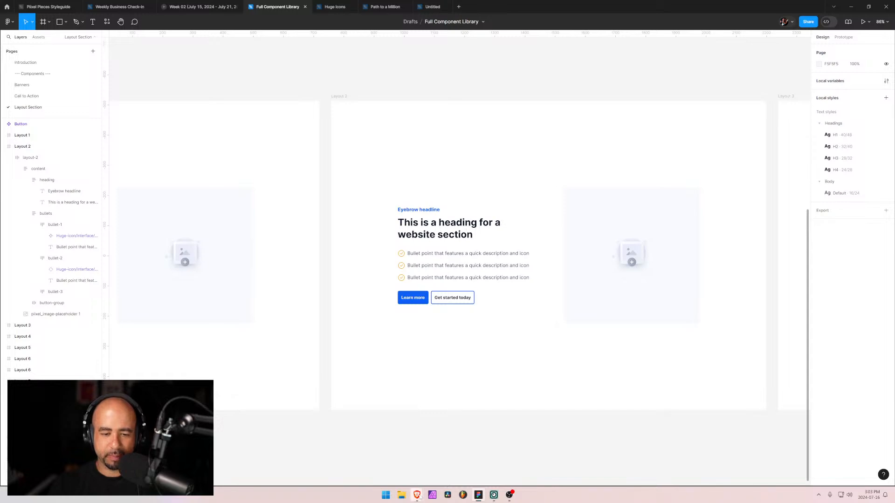
# - Switch to the Figma Learn article in the browser and review its sections on aliasing and organizing tokens, including semantic tokens
pyautogui.moveTo(417, 495)
pyautogui.click(417, 471)
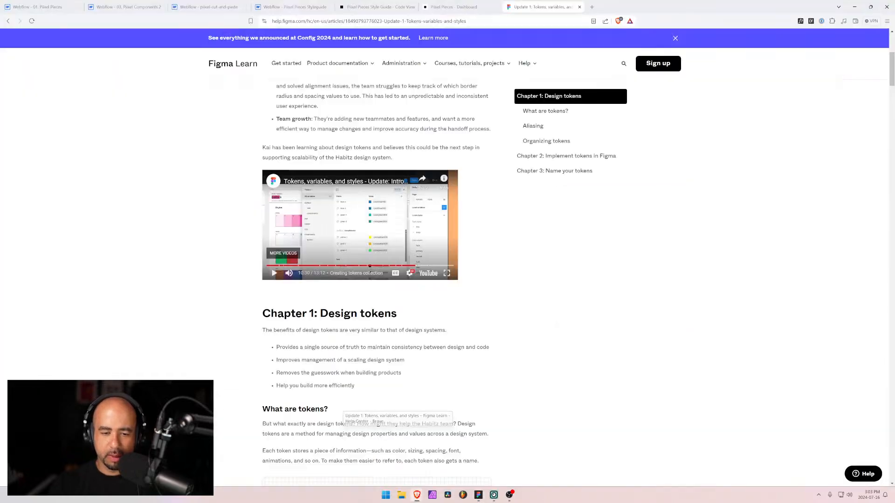
pyautogui.scroll(-8, 415, 303)
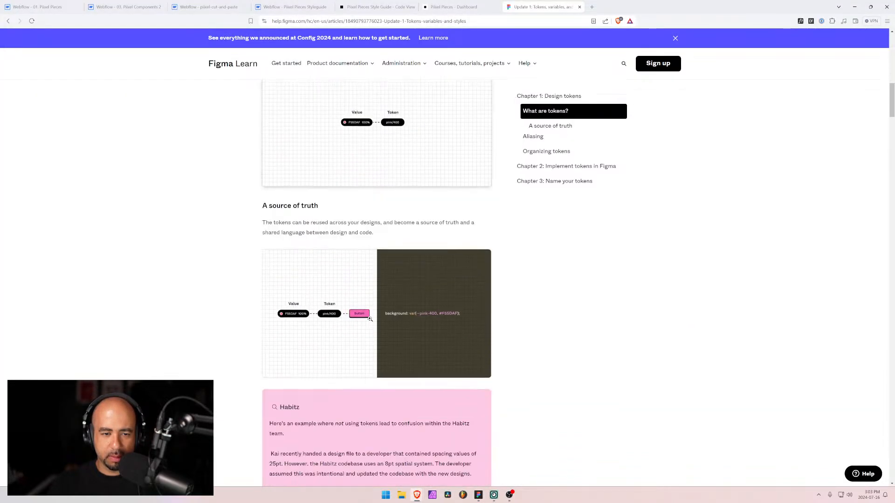
pyautogui.scroll(-5, 314, 312)
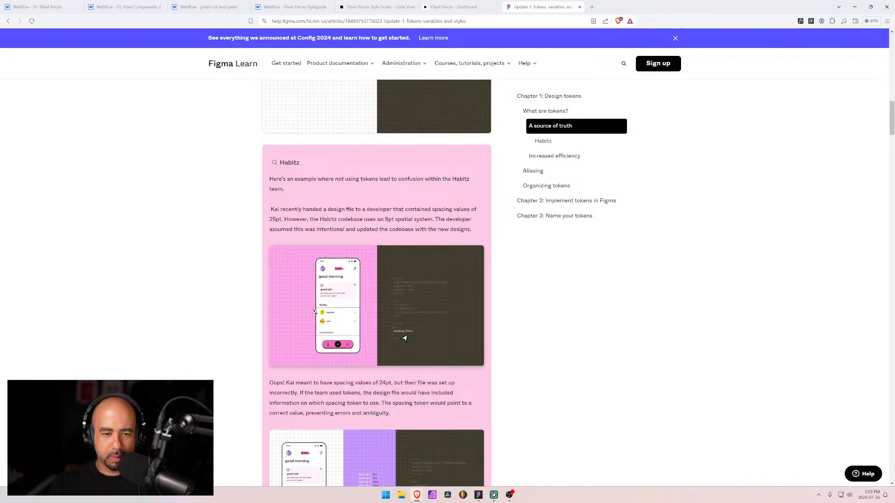
pyautogui.scroll(-6, 289, 310)
pyautogui.scroll(-5, 289, 310)
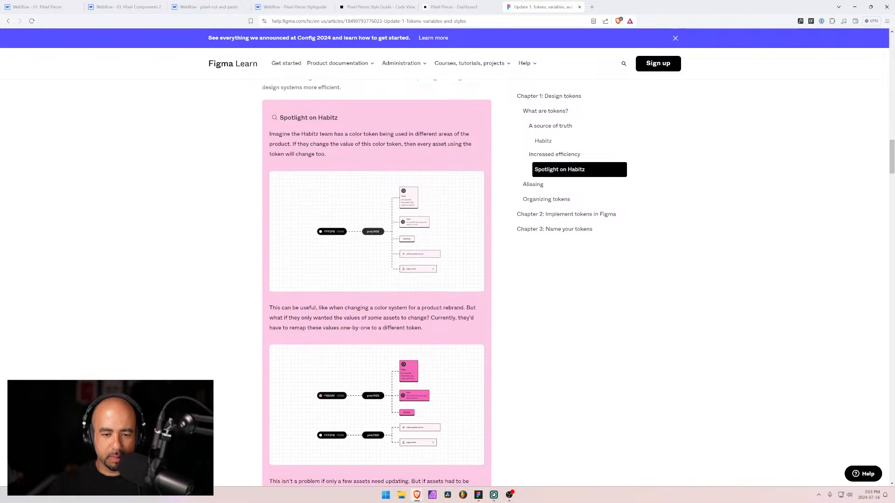
pyautogui.scroll(-9, 289, 310)
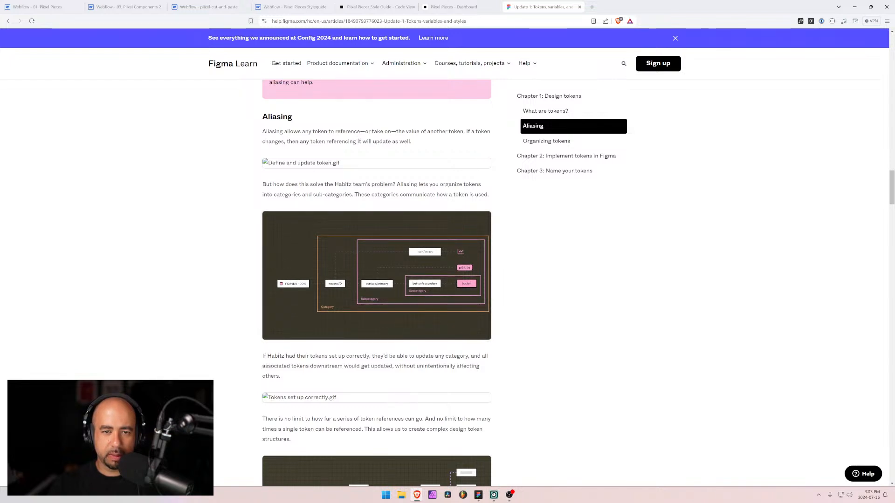
pyautogui.moveTo(465, 131); pyautogui.dragTo(262, 132)
pyautogui.scroll(-5, 368, 282)
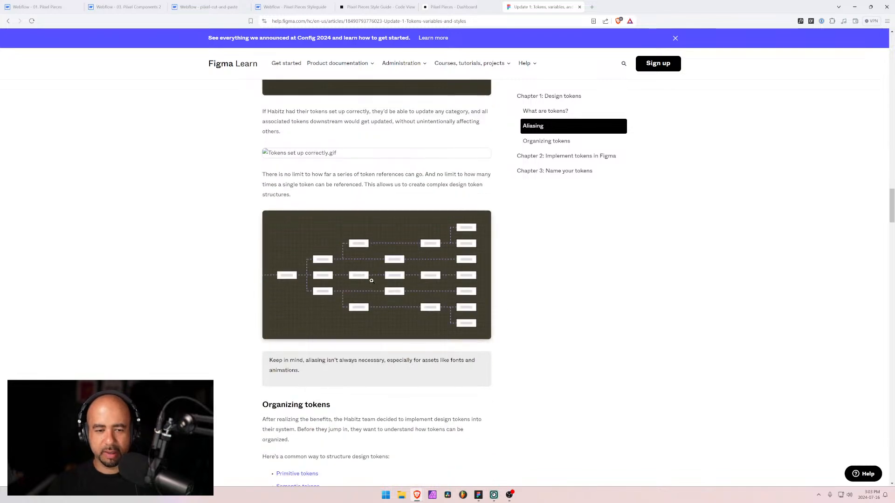
pyautogui.scroll(-5, 369, 282)
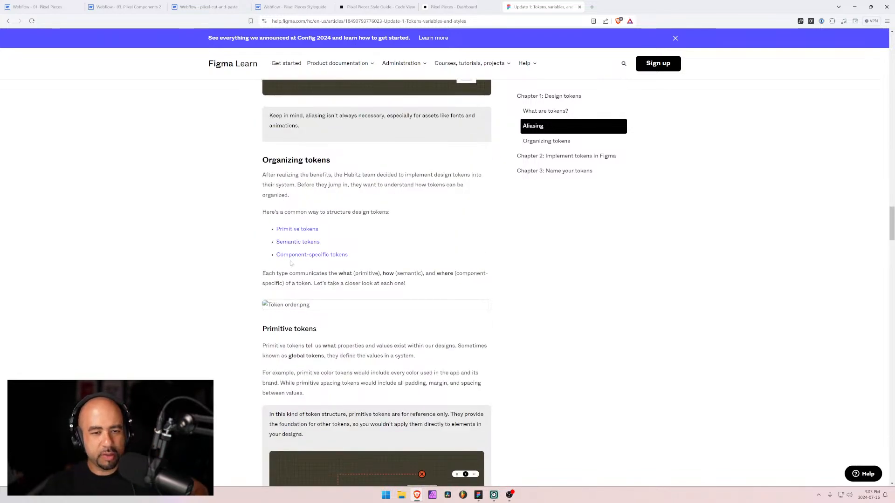
pyautogui.click(325, 256)
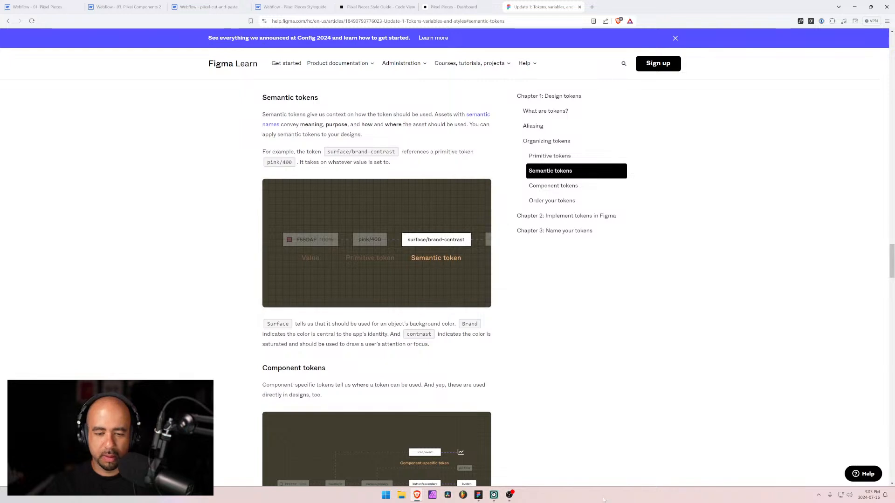
# - Switch back to Figma and set the fill of the Layout 2 heading to the Text/Primary color token
pyautogui.click(478, 495)
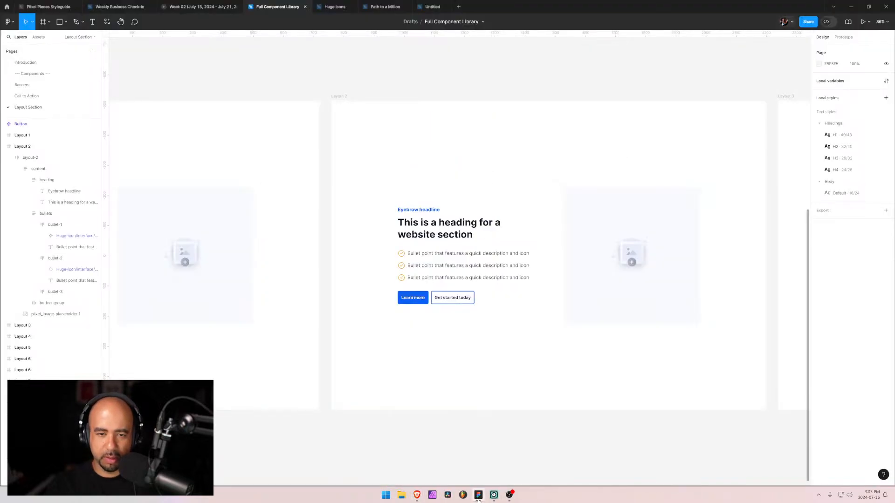
pyautogui.click(421, 227)
pyautogui.doubleClick(421, 227)
pyautogui.doubleClick(421, 227)
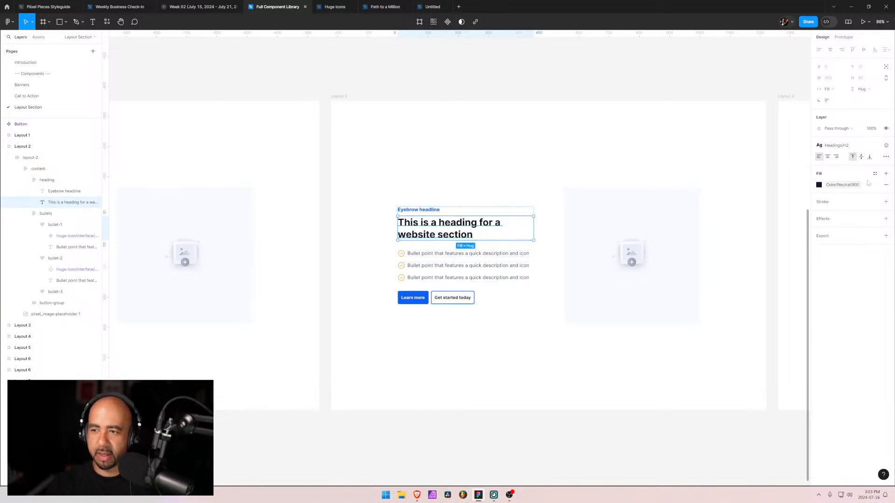
pyautogui.click(875, 174)
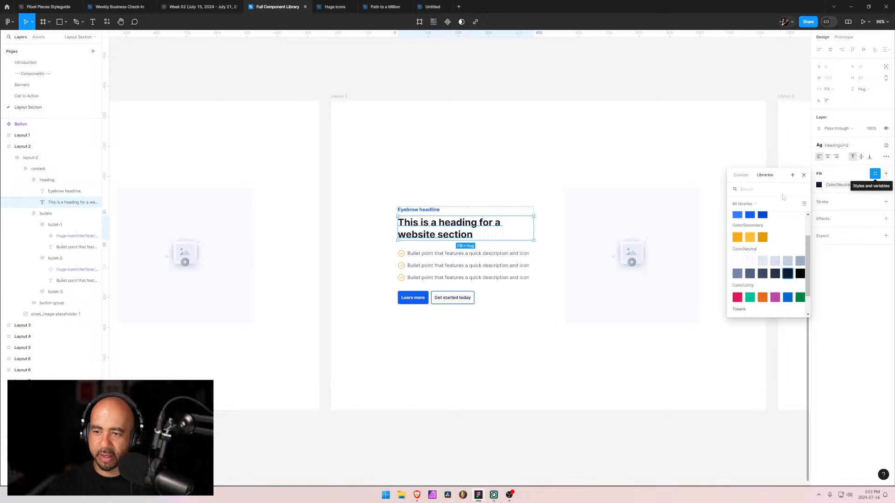
pyautogui.scroll(-2, 761, 275)
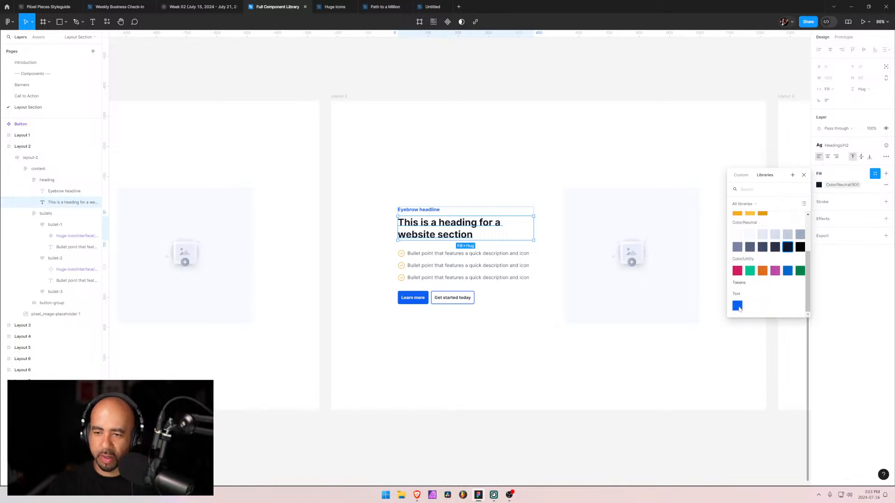
pyautogui.click(738, 307)
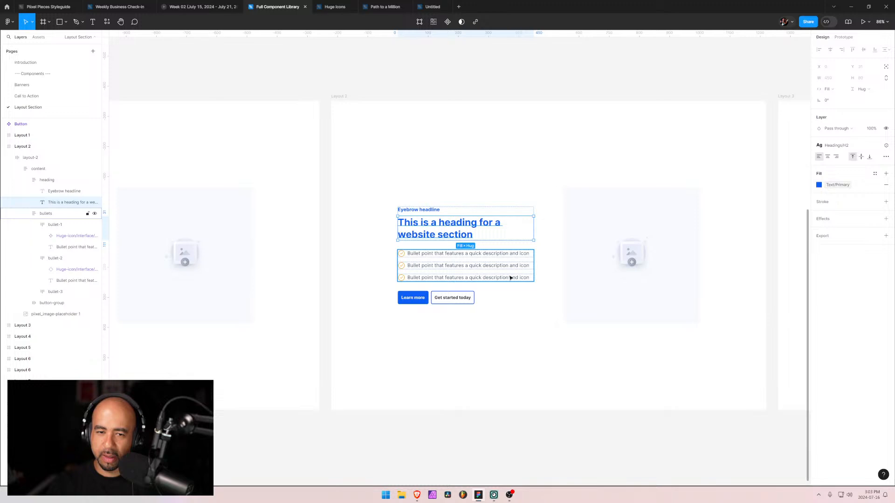
pyautogui.click(371, 224)
pyautogui.click(410, 241)
pyautogui.doubleClick(442, 238)
pyautogui.doubleClick(443, 238)
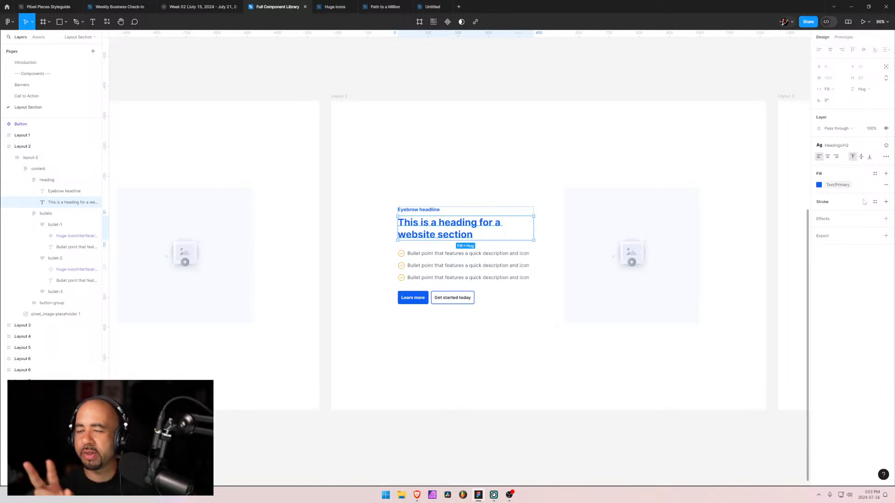
# - Set the fill of the Layout 1 heading to the Text/Primary color token
pyautogui.click(349, 264)
pyautogui.hscroll(-6, 301, 278)
pyautogui.click(333, 225)
pyautogui.click(333, 225)
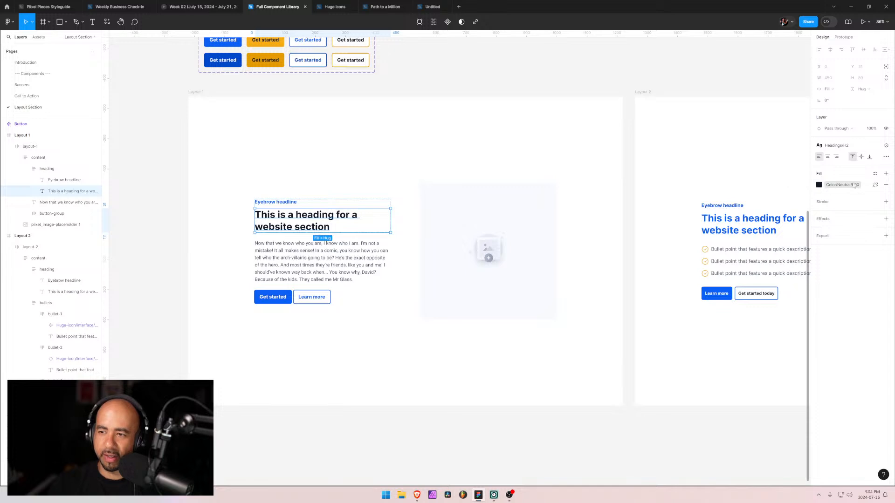
pyautogui.click(876, 174)
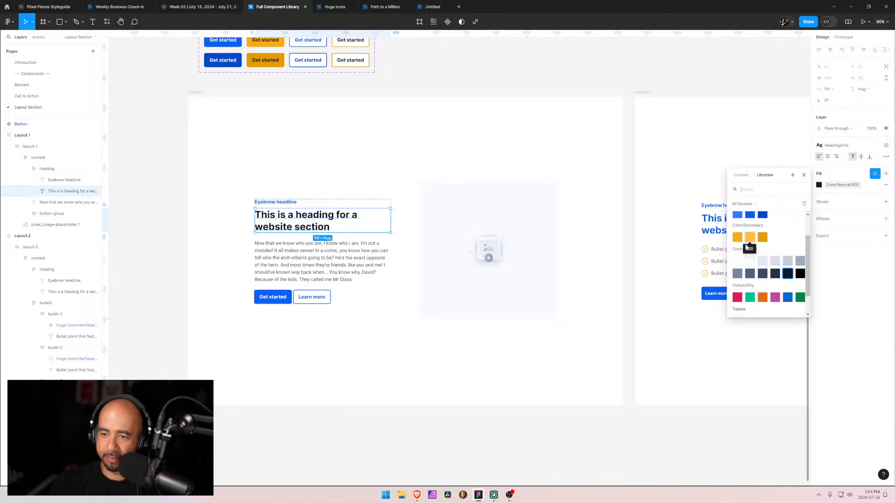
pyautogui.scroll(-1, 757, 259)
pyautogui.click(739, 307)
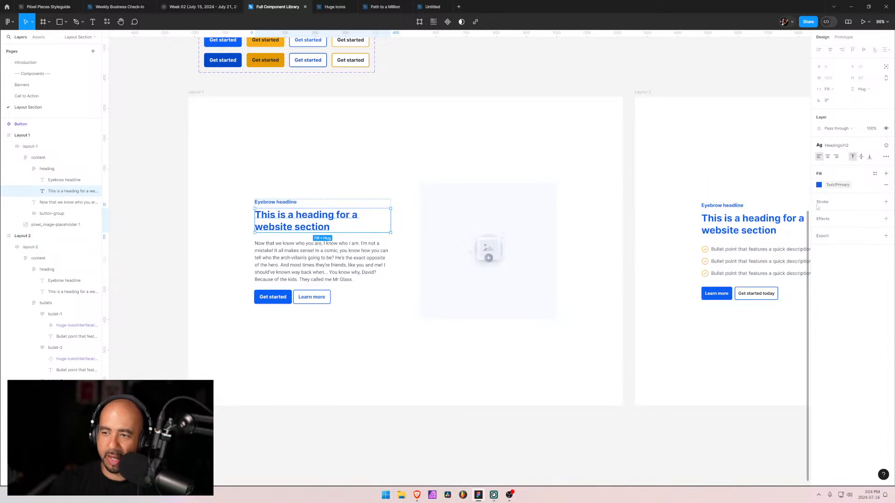
pyautogui.click(634, 324)
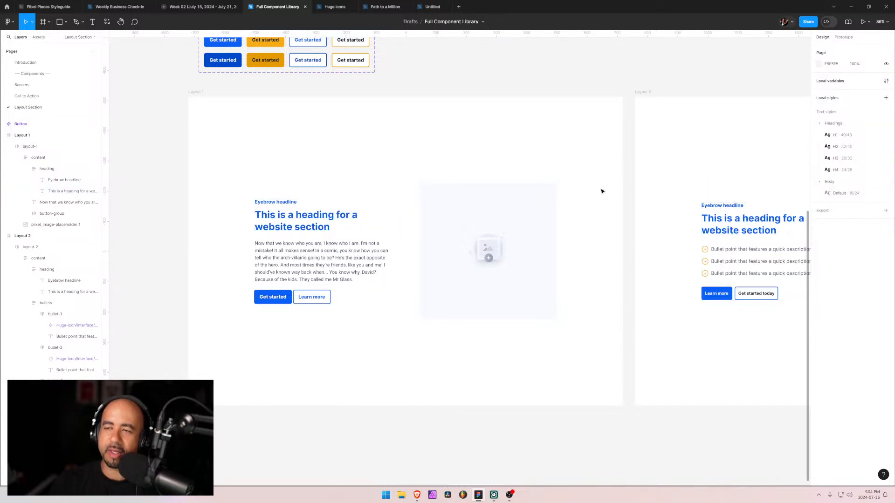
# - Alias the Text group's Primary variable in the Tokens collection to Color/Neutral/900 and close the variables window
pyautogui.scroll(4, 746, 150)
pyautogui.scroll(-4, 714, 180)
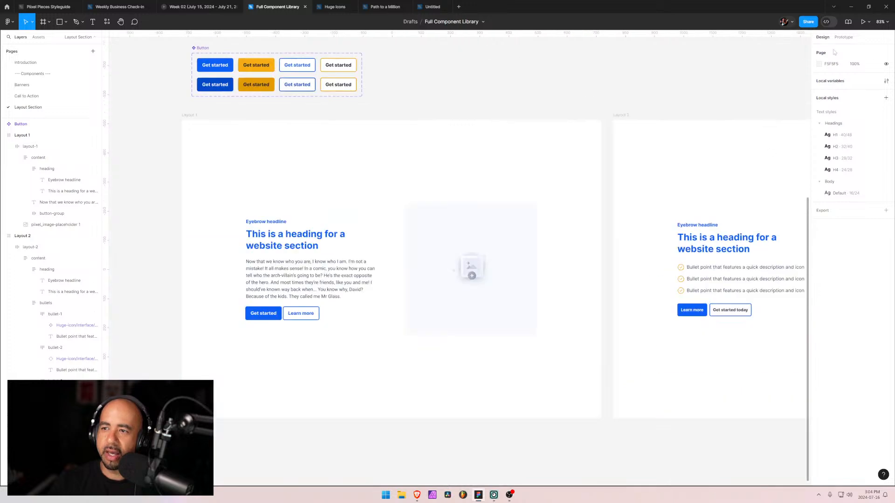
pyautogui.click(885, 81)
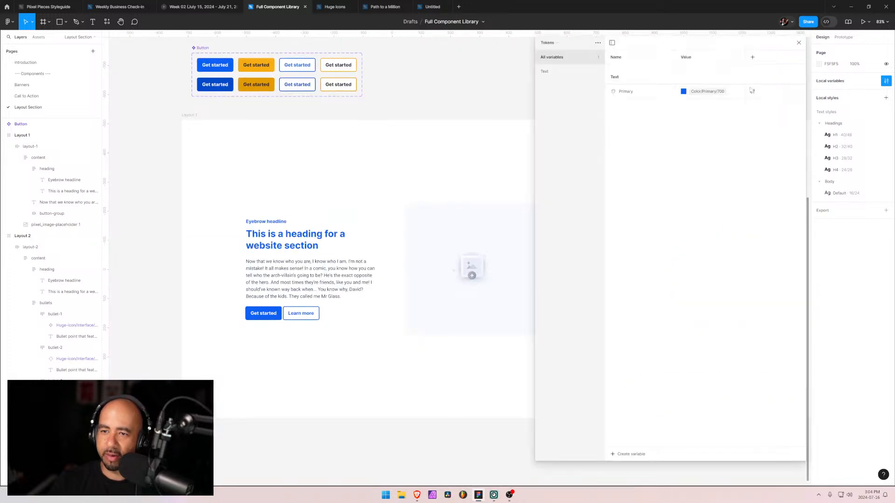
pyautogui.click(692, 92)
pyautogui.scroll(-3, 722, 210)
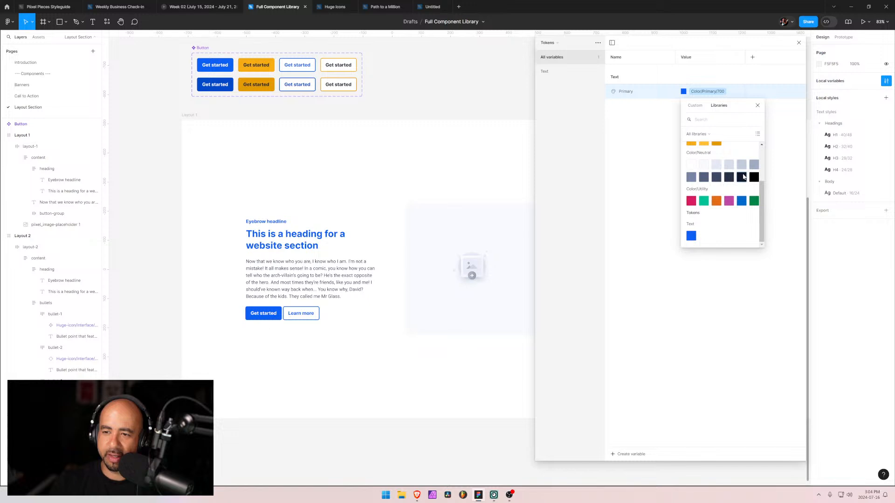
pyautogui.click(741, 176)
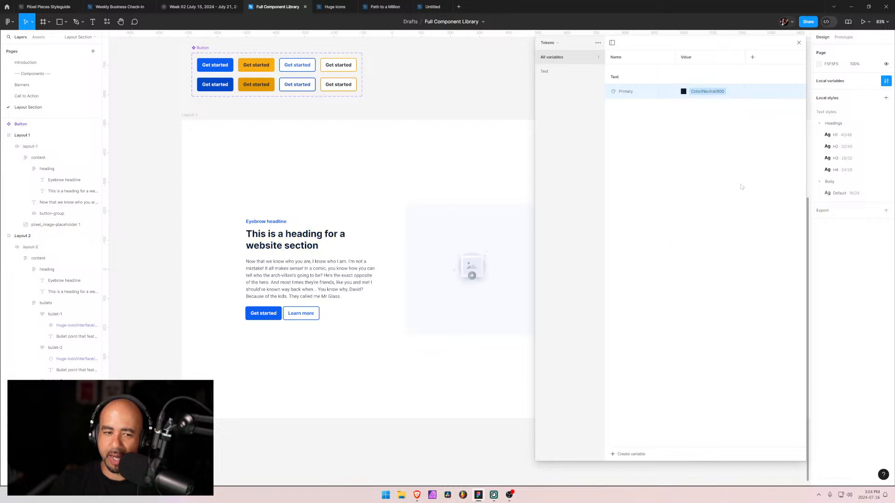
pyautogui.click(798, 42)
pyautogui.moveTo(652, 371); pyautogui.dragTo(474, 357)
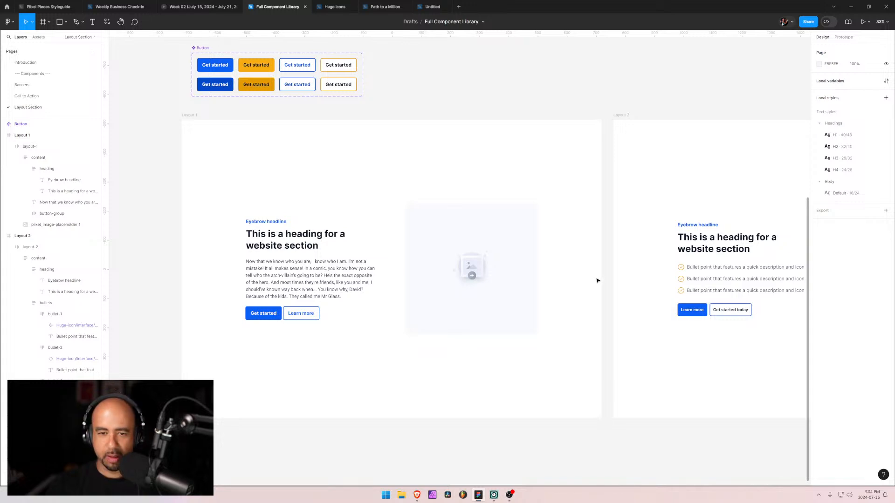
# - Select the Layout 2 heading and check its applied text style and fill token
pyautogui.hscroll(5, 450, 240)
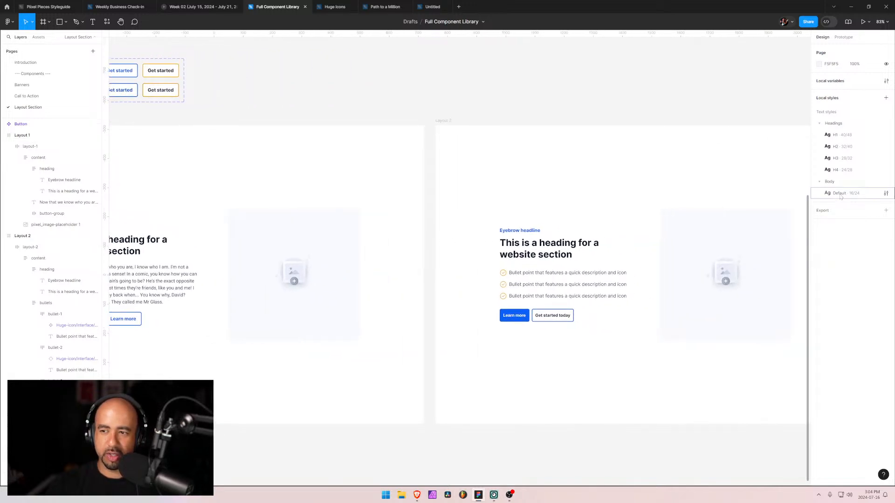
pyautogui.click(532, 250)
pyautogui.click(531, 249)
pyautogui.click(531, 249)
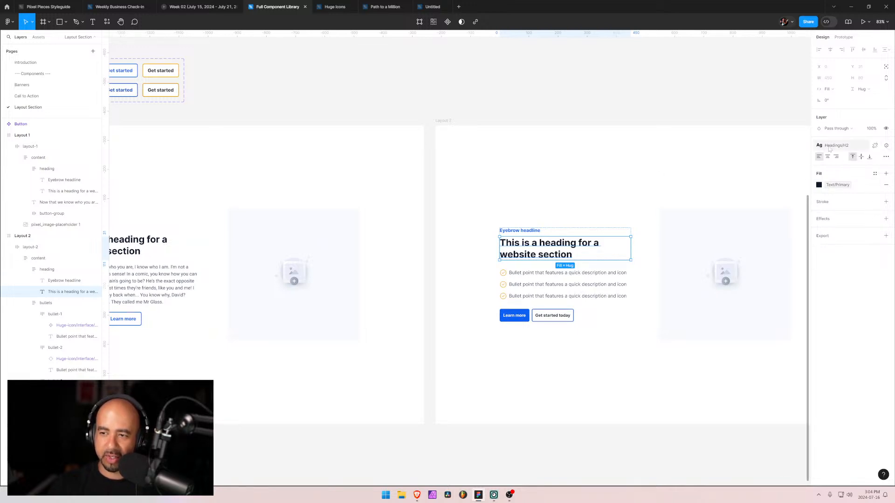
pyautogui.click(720, 144)
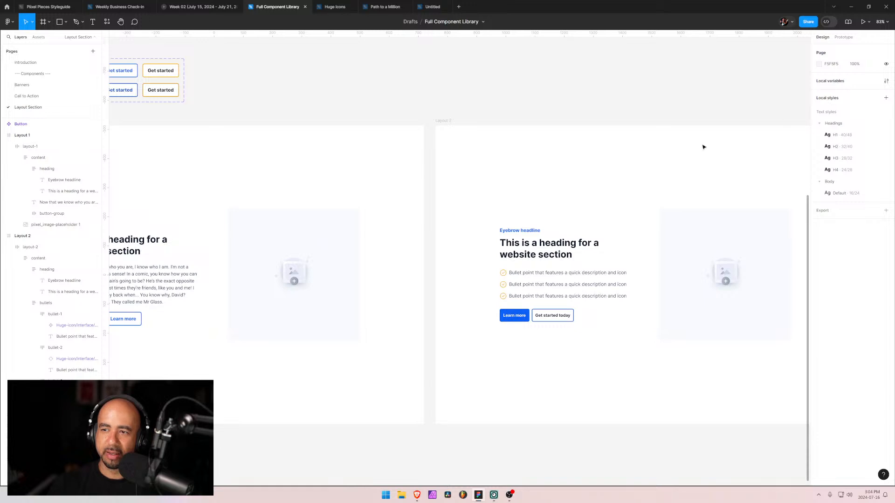
pyautogui.doubleClick(550, 274)
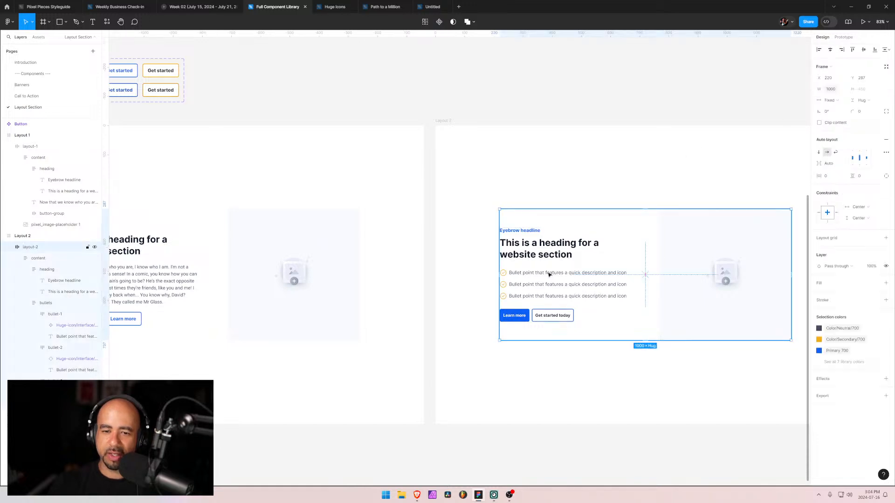
pyautogui.doubleClick(520, 246)
pyautogui.click(70, 292)
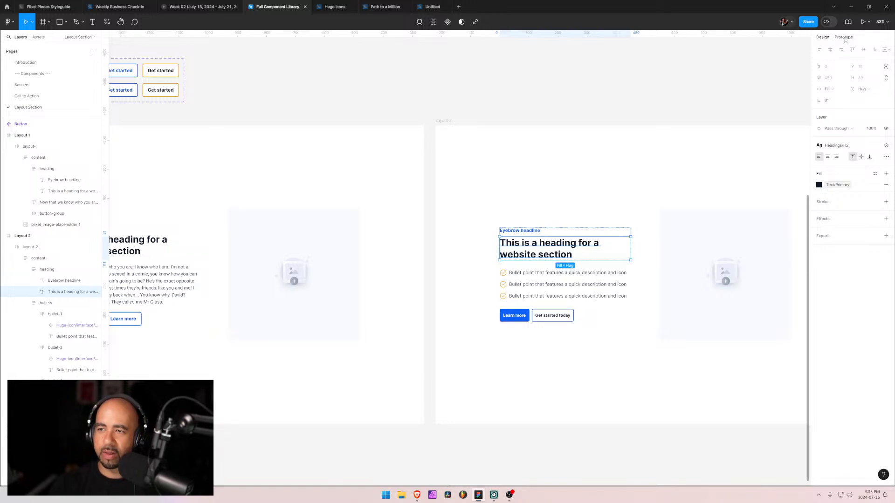
# - Open the Tokens collection and compare its text token with the typography variables of the Webflow style guide project in the browser
pyautogui.click(738, 144)
pyautogui.click(886, 82)
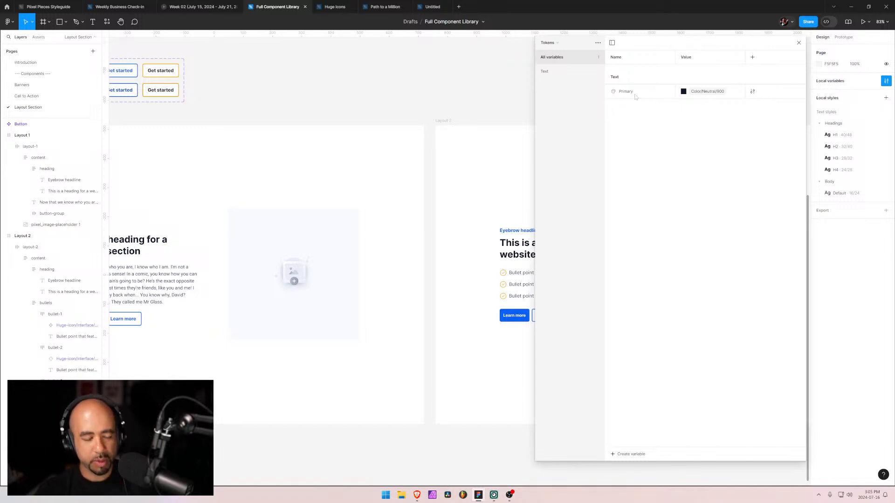
pyautogui.hotkey('alt', 'Tab')
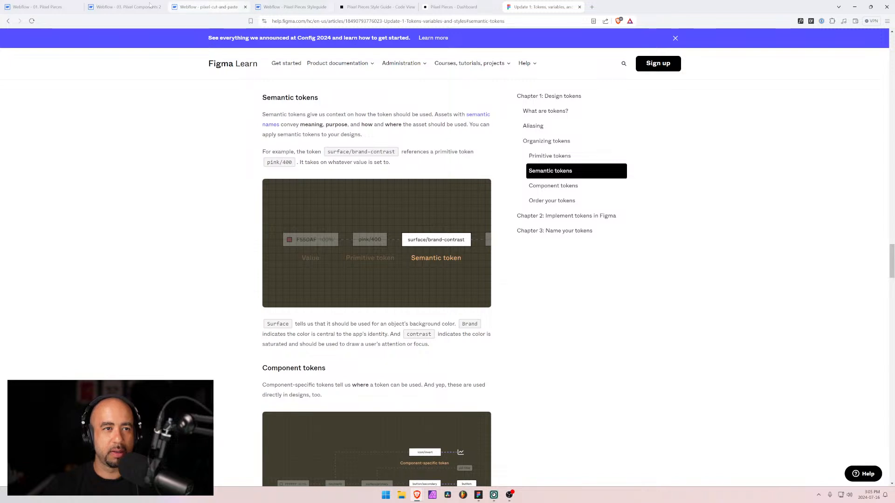
pyautogui.click(375, 7)
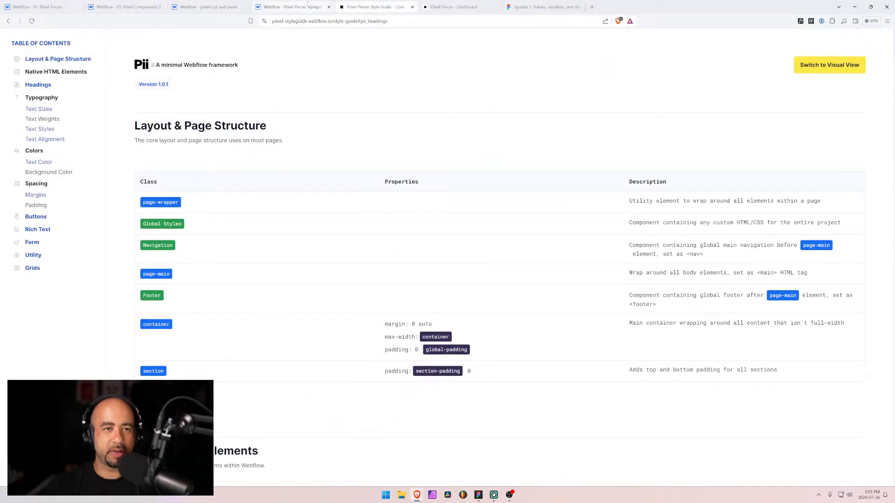
pyautogui.click(307, 6)
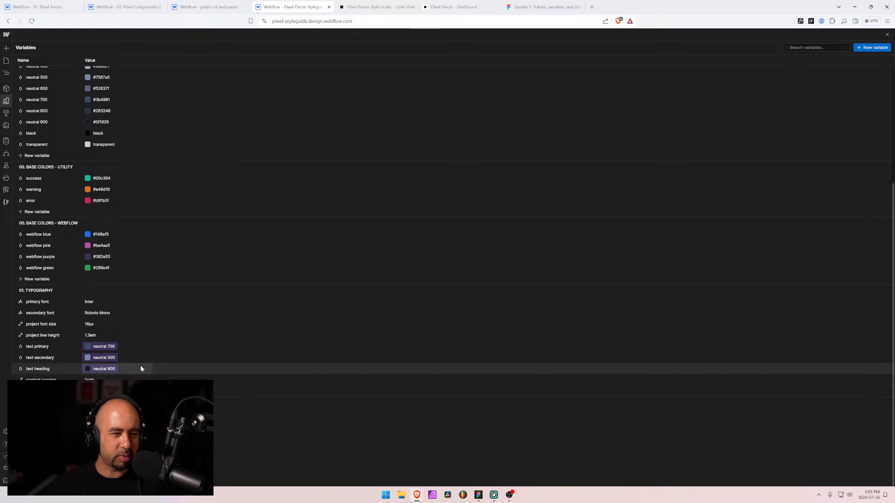
pyautogui.scroll(3, 141, 365)
pyautogui.scroll(-3, 140, 368)
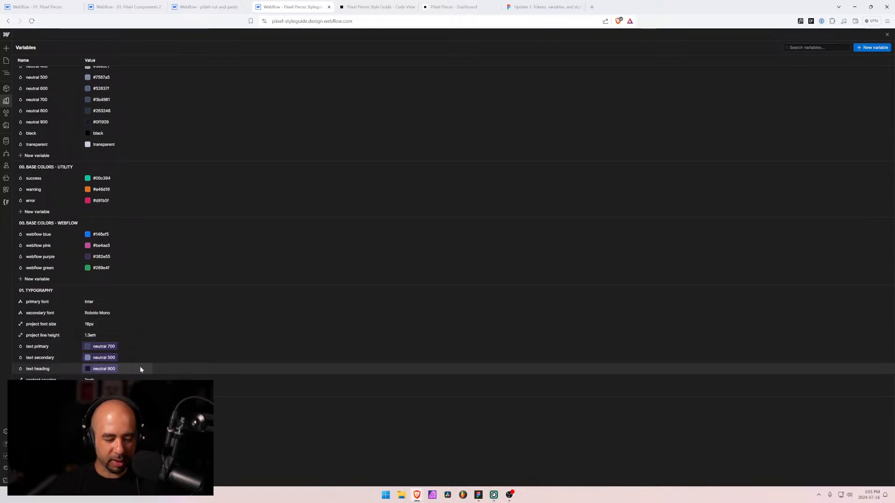
pyautogui.hotkey('alt', 'Tab')
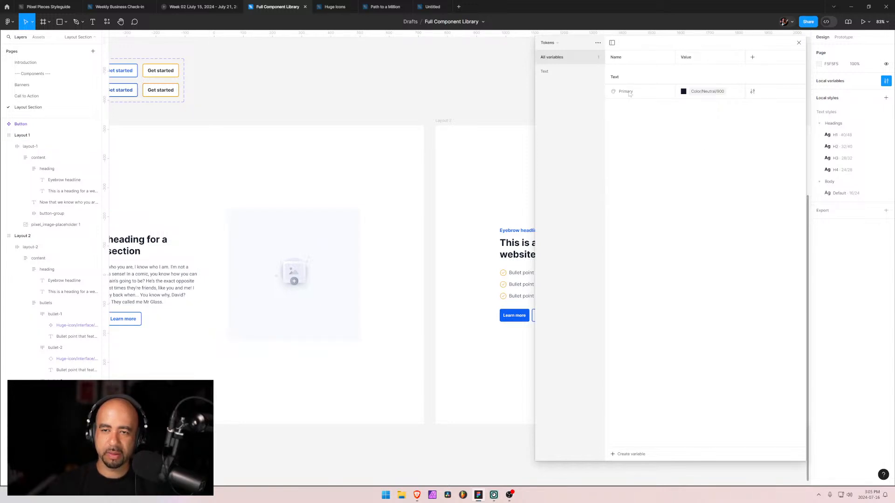
pyautogui.hotkey('alt', 'Tab')
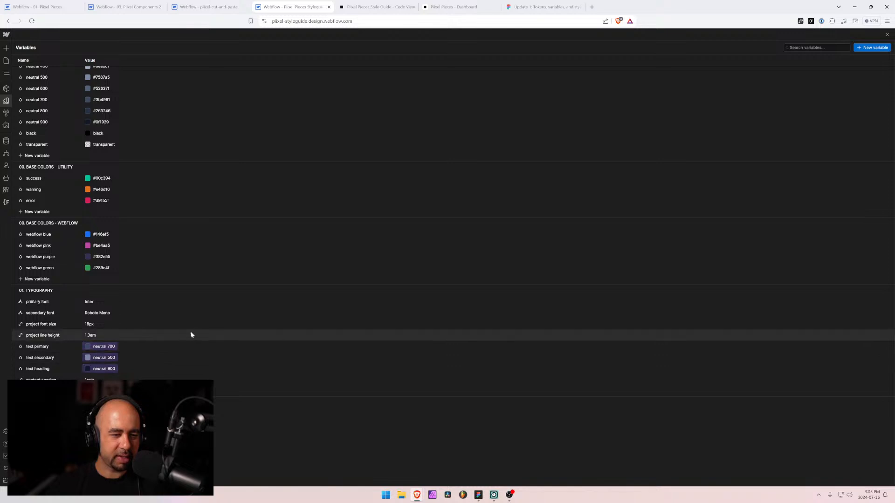
# - Switch to Figma, duplicate the Primary text token as Secondary aliased to Color/Neutral/500, and alias Primary to Color/Neutral/700
pyautogui.hotkey('alt', 'Tab')
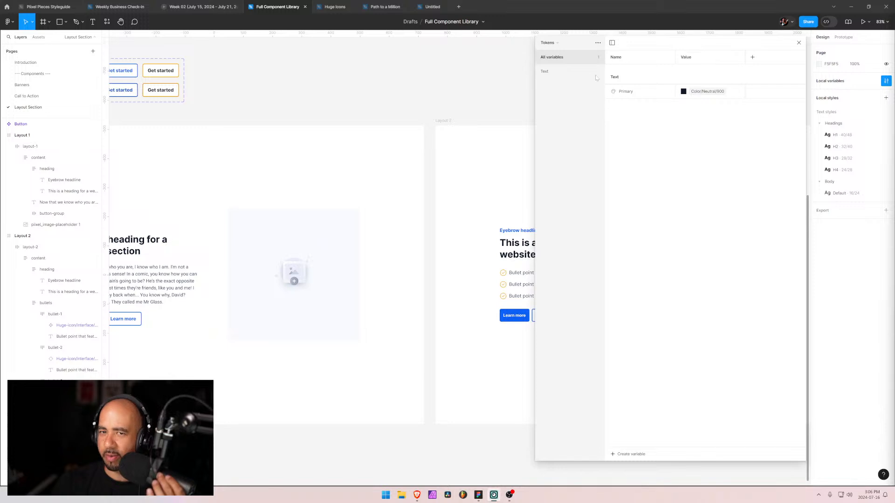
pyautogui.click(624, 92)
pyautogui.rightClick(635, 92)
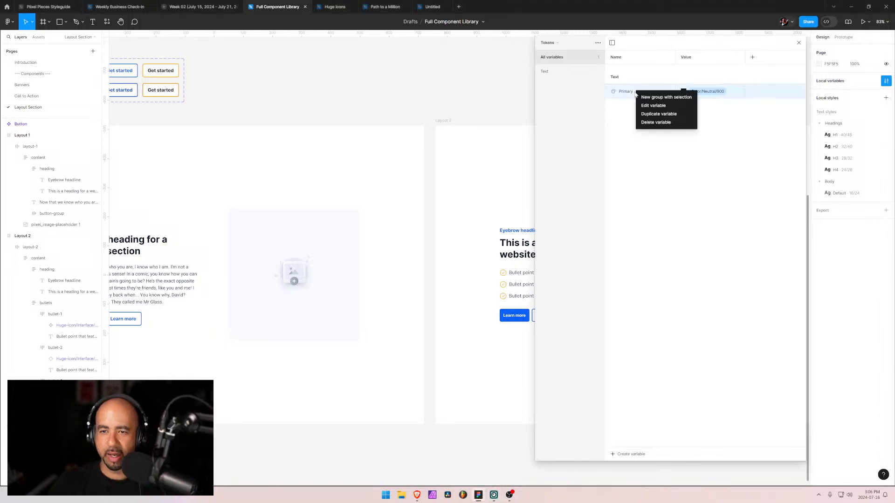
pyautogui.click(648, 113)
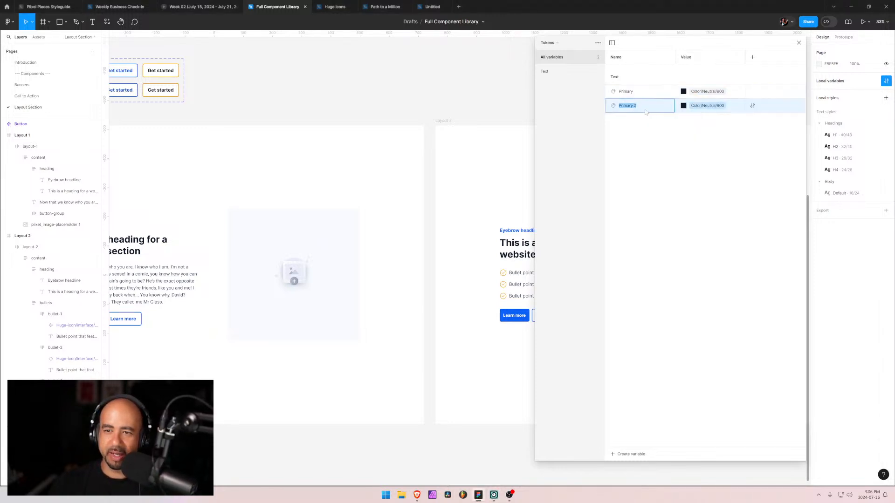
pyautogui.write('Secondary')
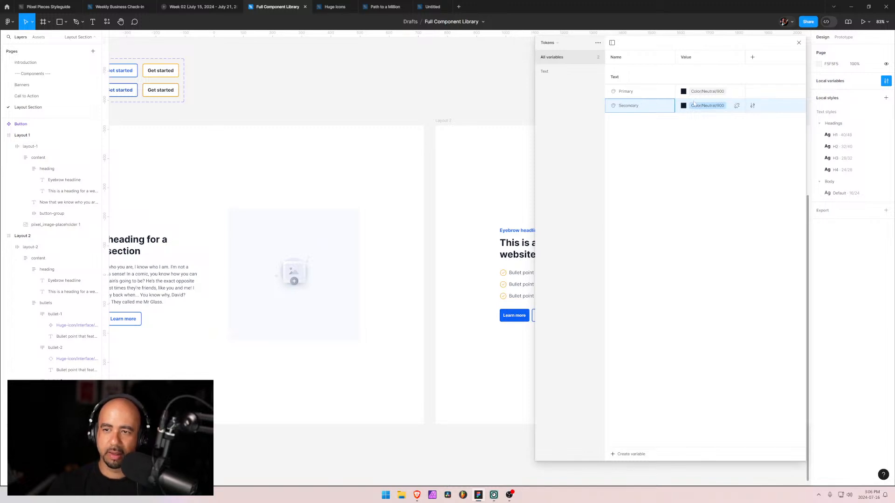
pyautogui.click(694, 105)
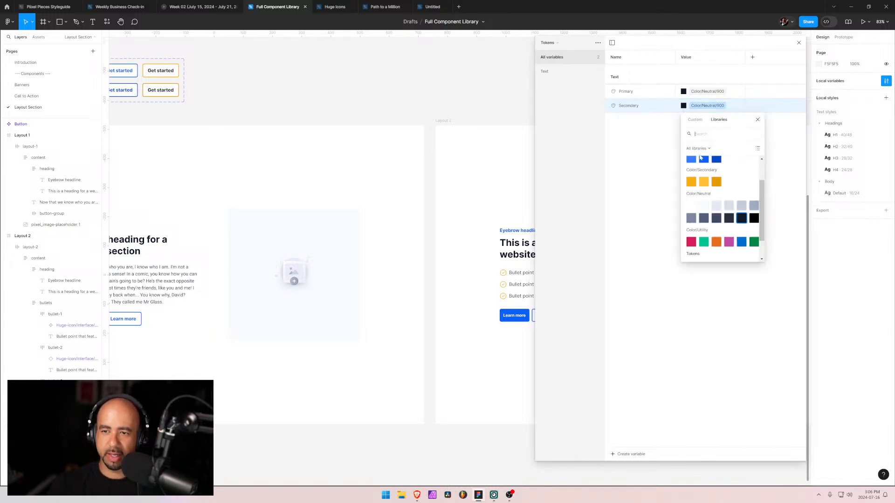
pyautogui.click(691, 222)
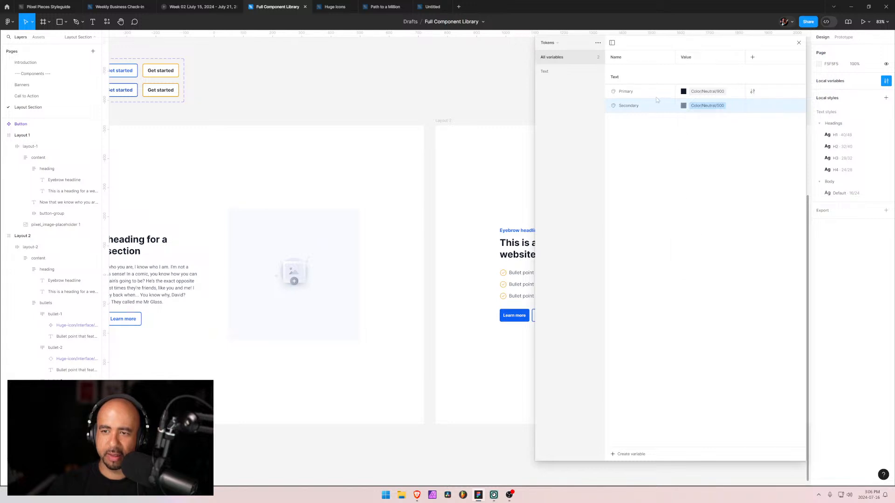
pyautogui.click(683, 91)
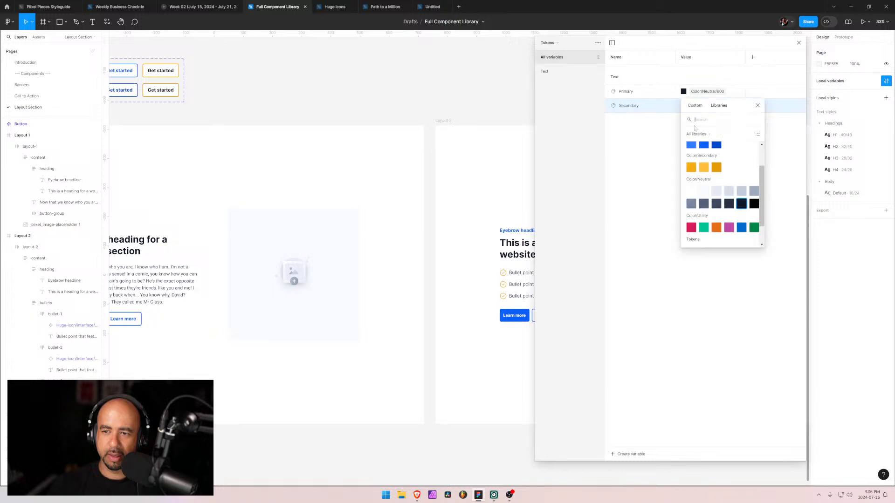
pyautogui.click(713, 205)
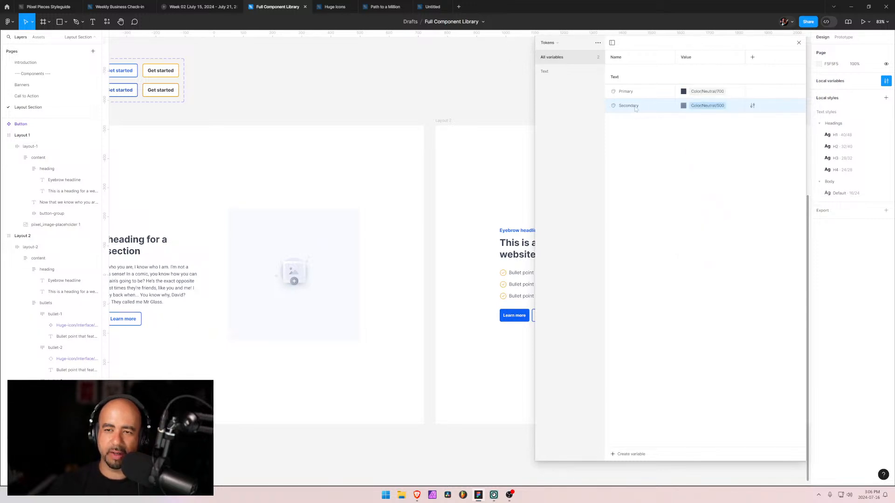
# - Duplicate the Secondary token in the Text group, name the copy Heading and alias it to Color/Neutral/900
pyautogui.rightClick(637, 107)
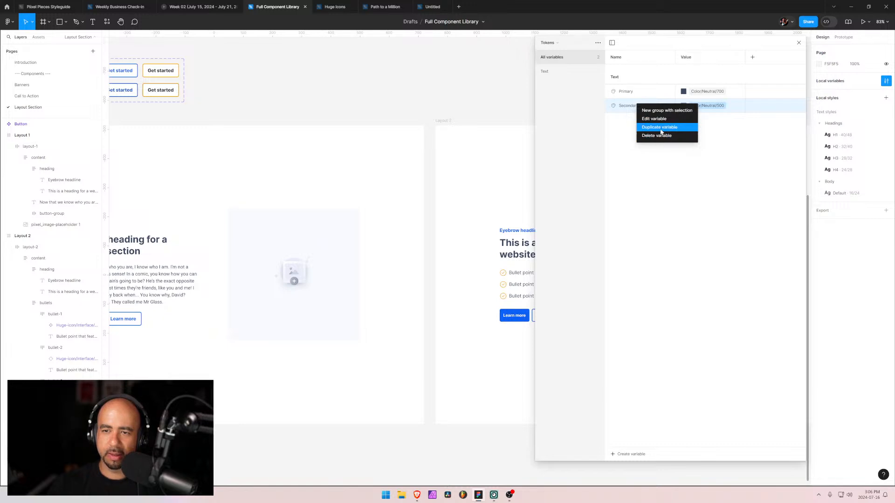
pyautogui.click(659, 127)
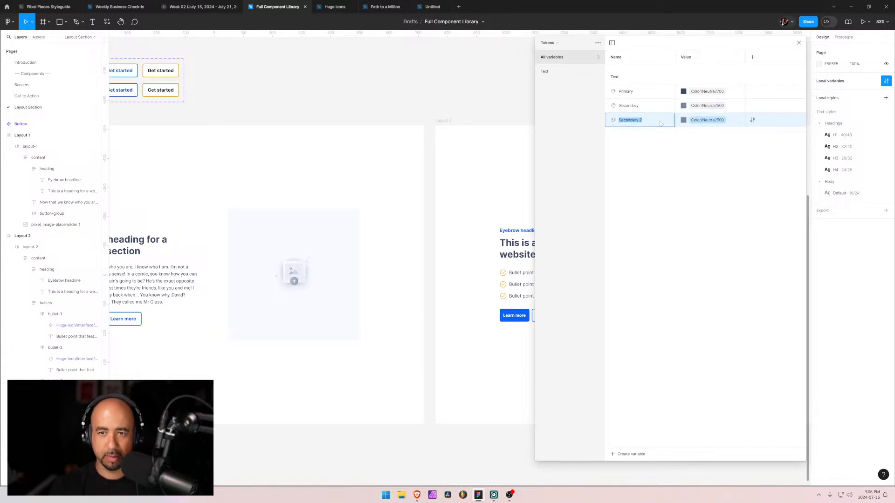
pyautogui.write('Heading')
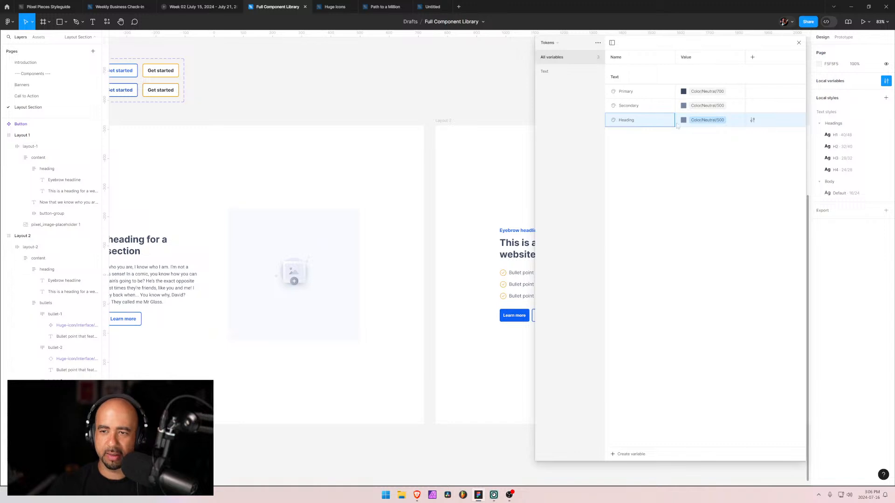
pyautogui.click(683, 120)
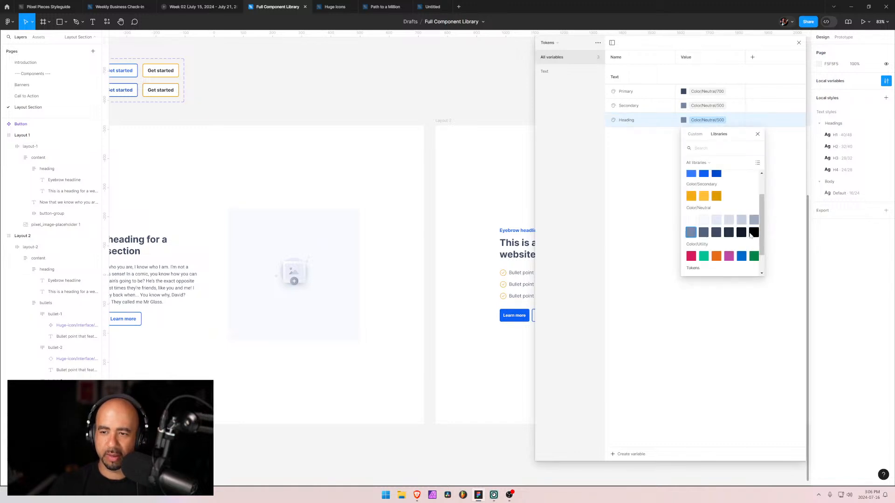
pyautogui.click(741, 233)
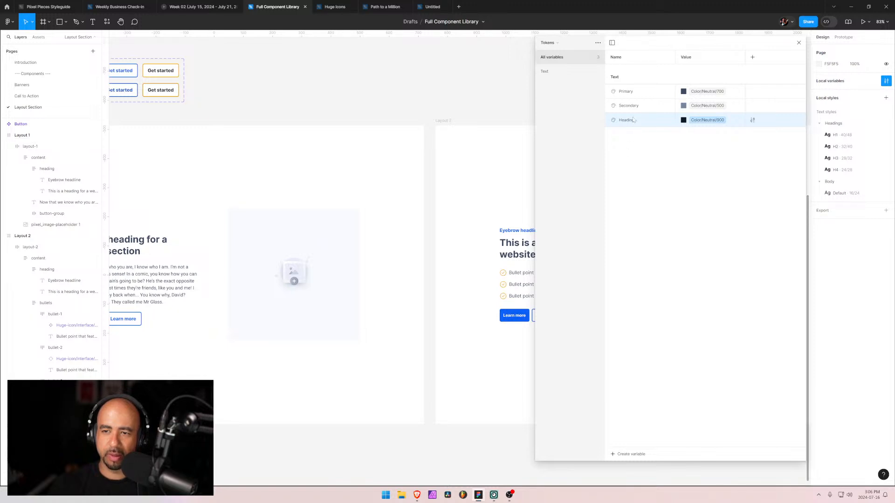
# - Duplicate the Heading token, name the copy Eyebrow and alias it to Color/Primary/700
pyautogui.rightClick(633, 121)
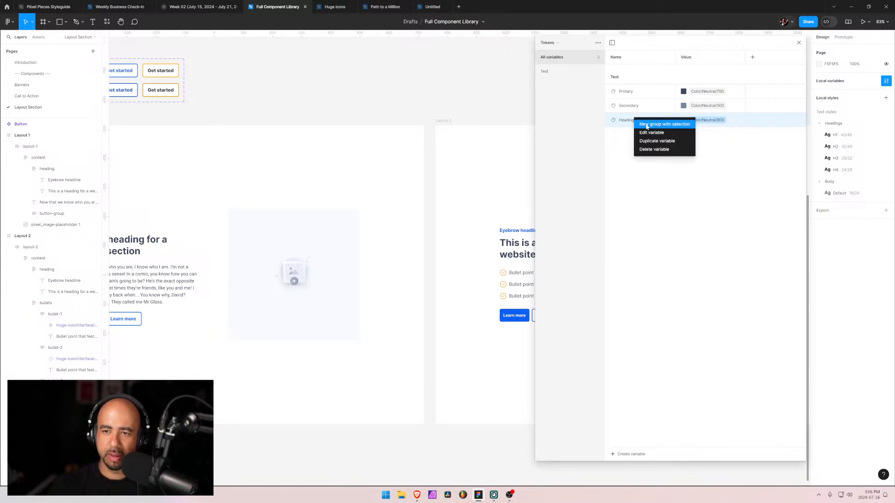
pyautogui.click(646, 133)
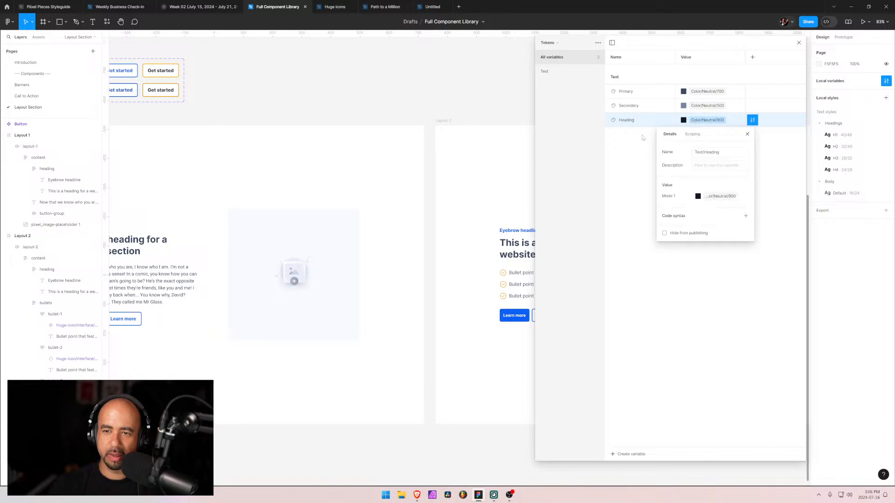
pyautogui.rightClick(626, 122)
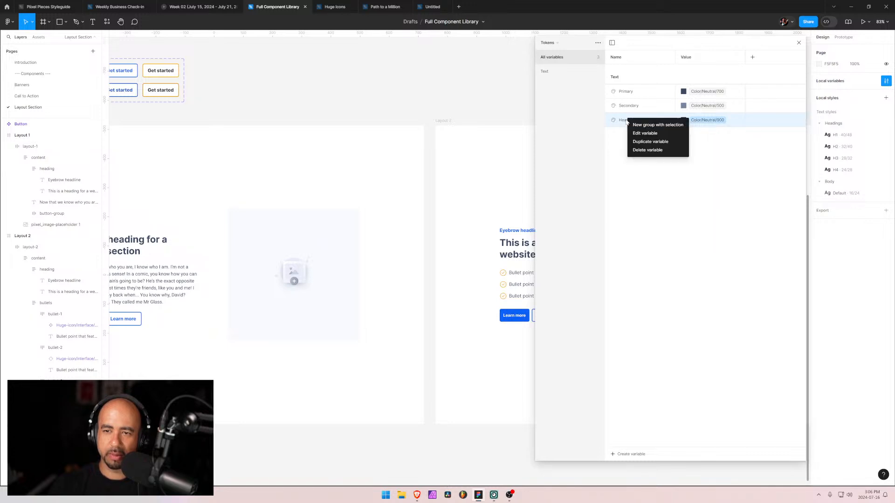
pyautogui.click(645, 142)
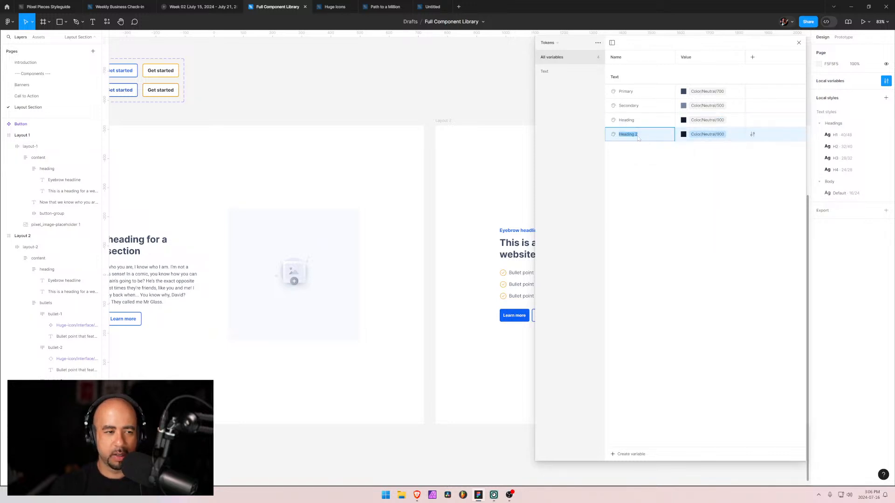
pyautogui.write('Ey')
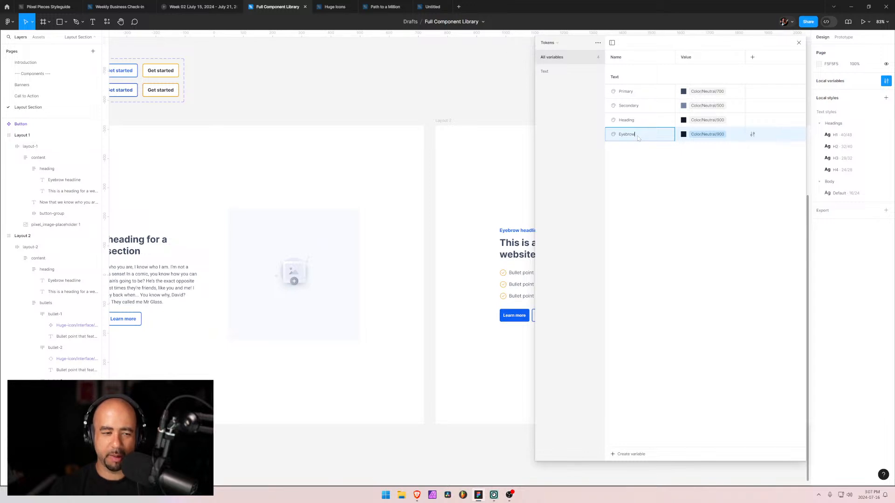
pyautogui.write('ebrow')
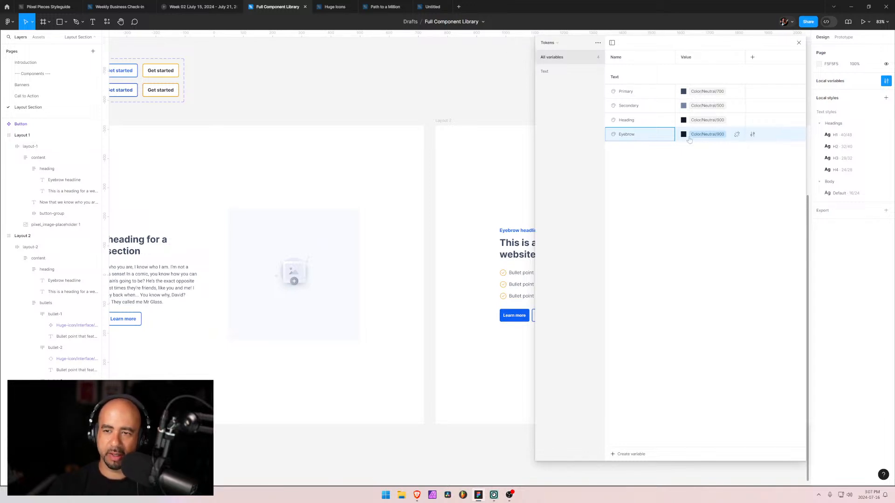
pyautogui.click(684, 135)
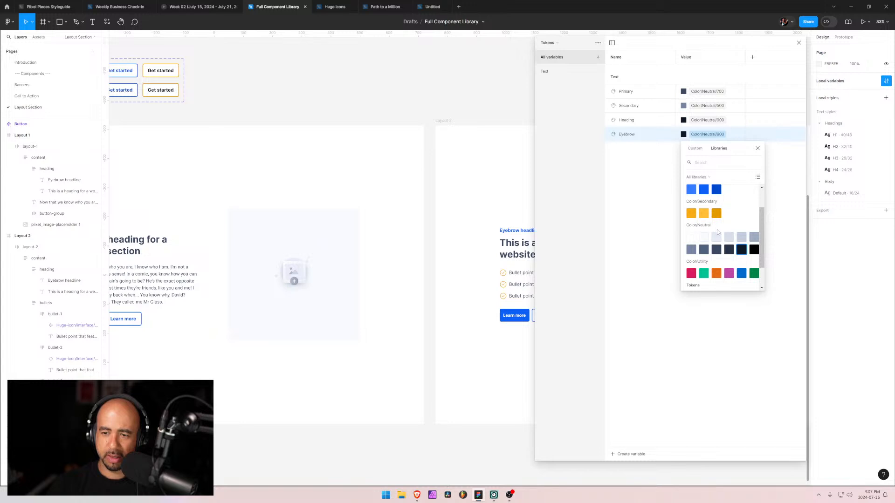
pyautogui.scroll(2, 718, 232)
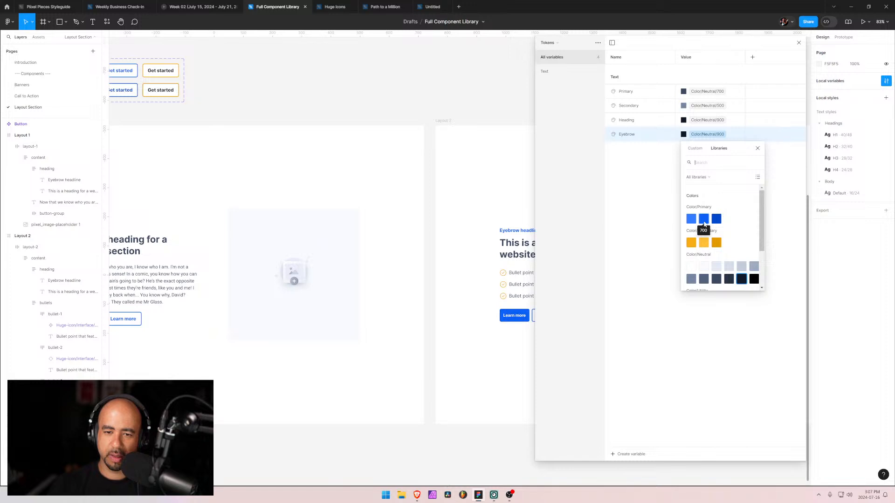
pyautogui.click(703, 219)
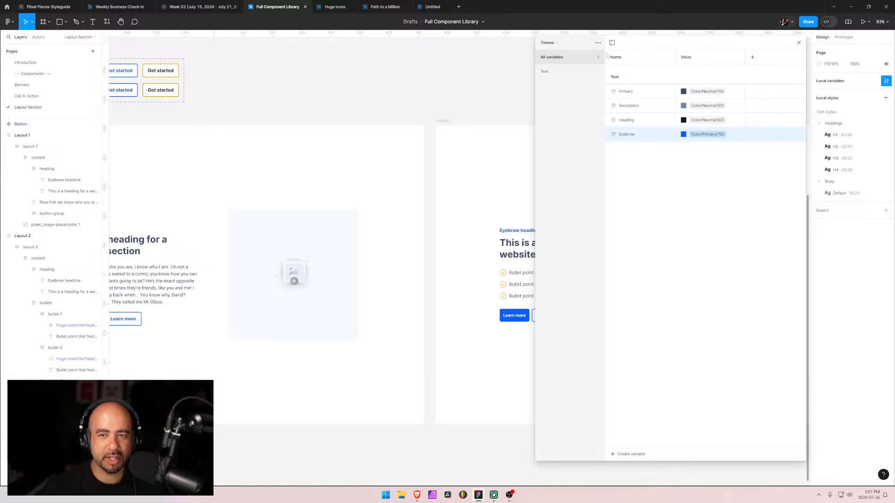
# - Review the Text group's tokens on their own and among all variables, and close the variables window
pyautogui.click(554, 74)
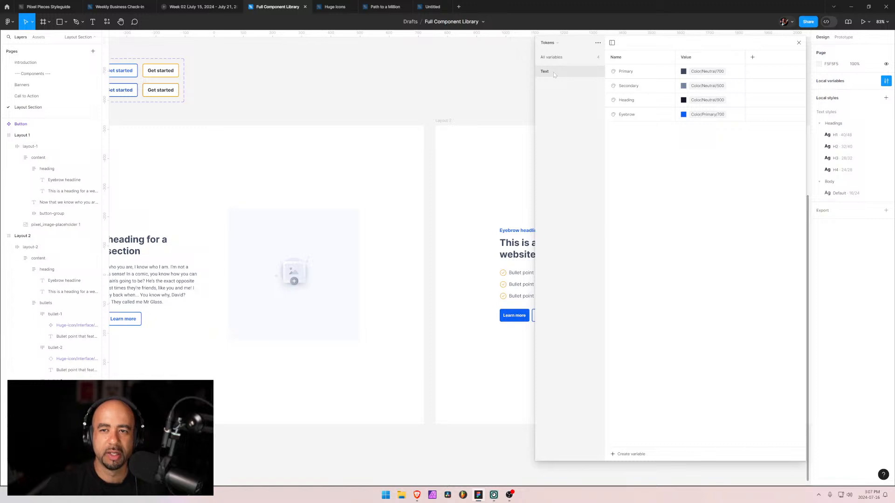
pyautogui.click(553, 59)
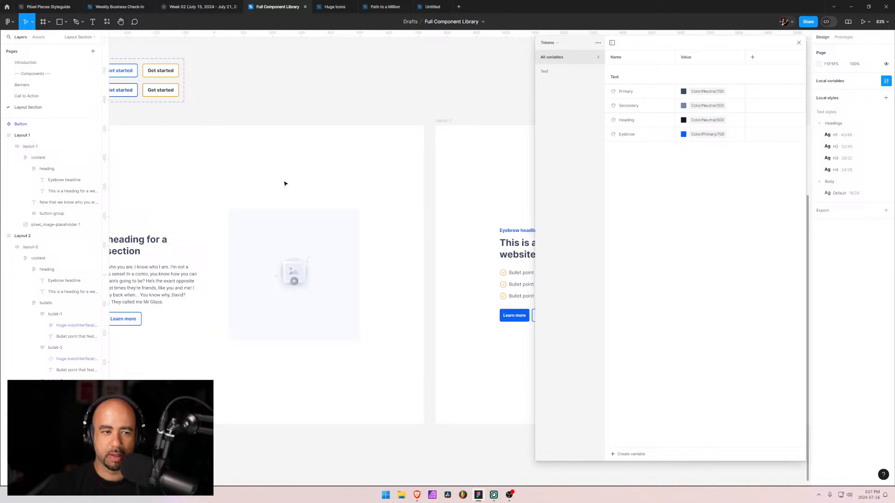
pyautogui.click(219, 240)
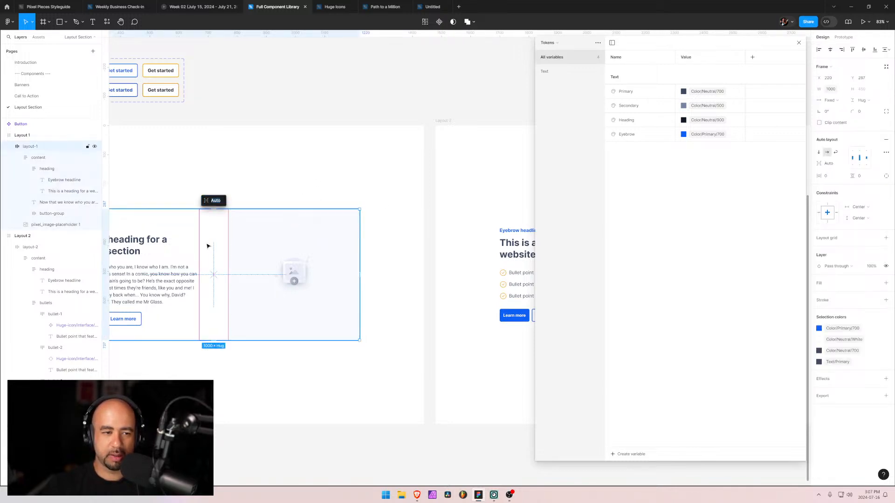
pyautogui.click(191, 208)
pyautogui.click(182, 249)
pyautogui.click(395, 121)
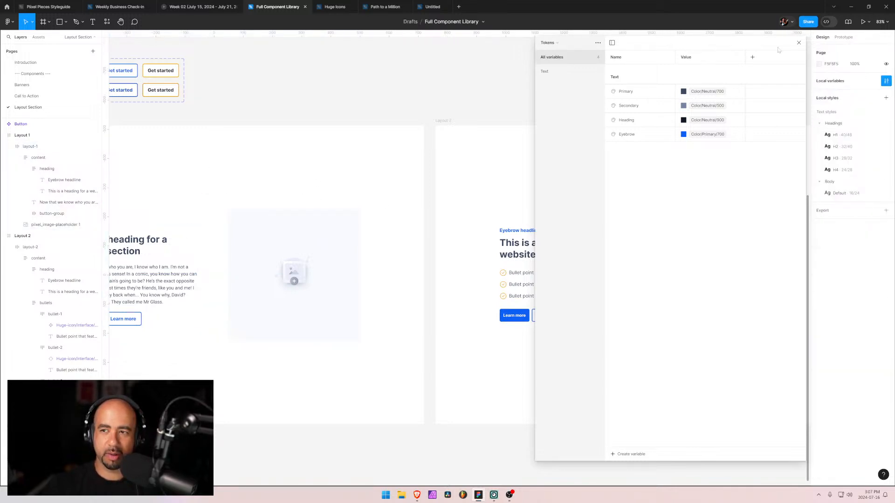
pyautogui.click(799, 42)
# - Set the fill of the Layout 1 body paragraph to the Text/Primary token
pyautogui.hscroll(-10, 499, 126)
pyautogui.click(403, 263)
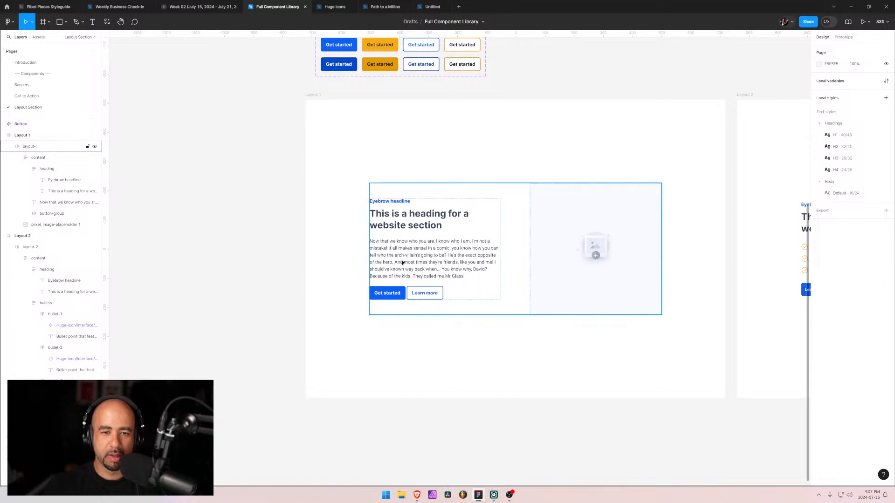
pyautogui.doubleClick(402, 263)
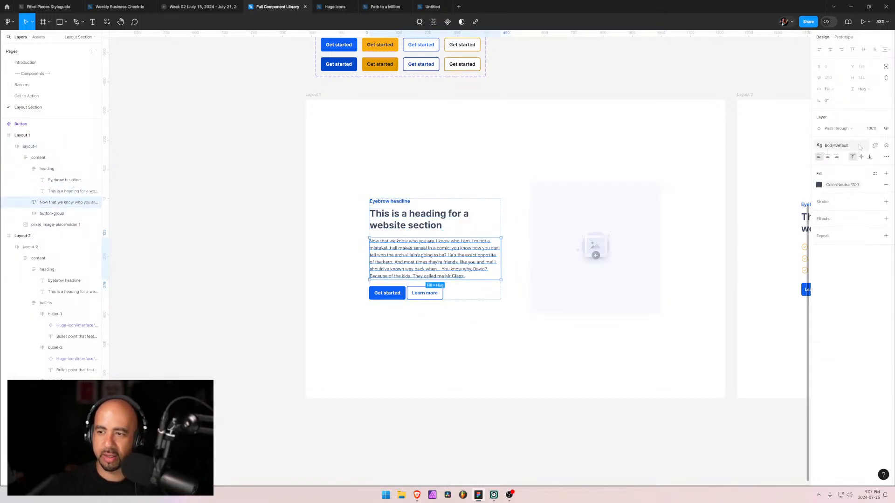
pyautogui.click(819, 185)
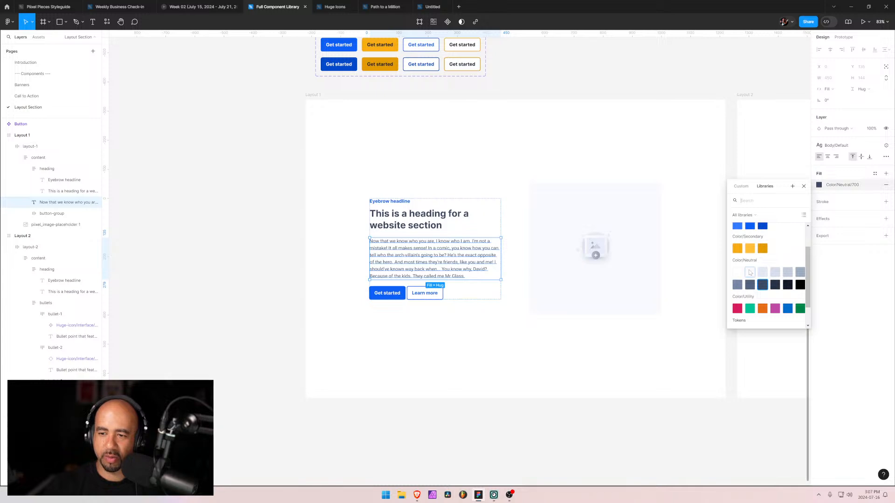
pyautogui.scroll(-1, 750, 286)
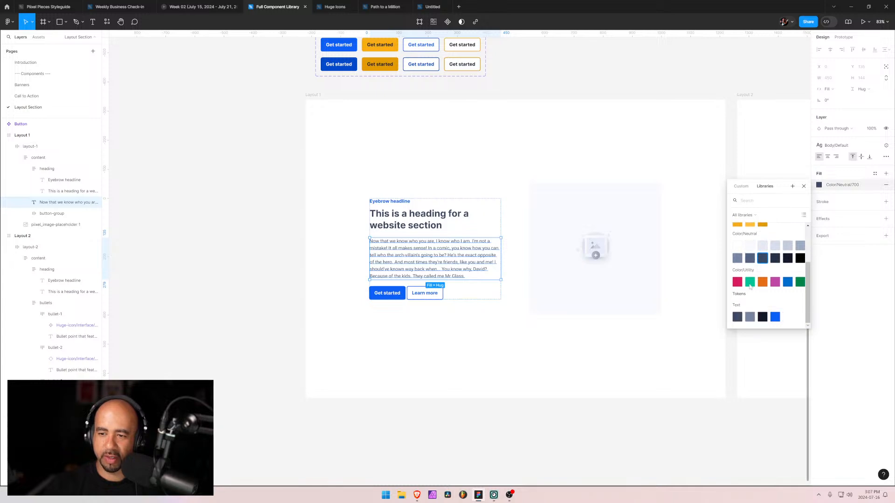
pyautogui.click(736, 317)
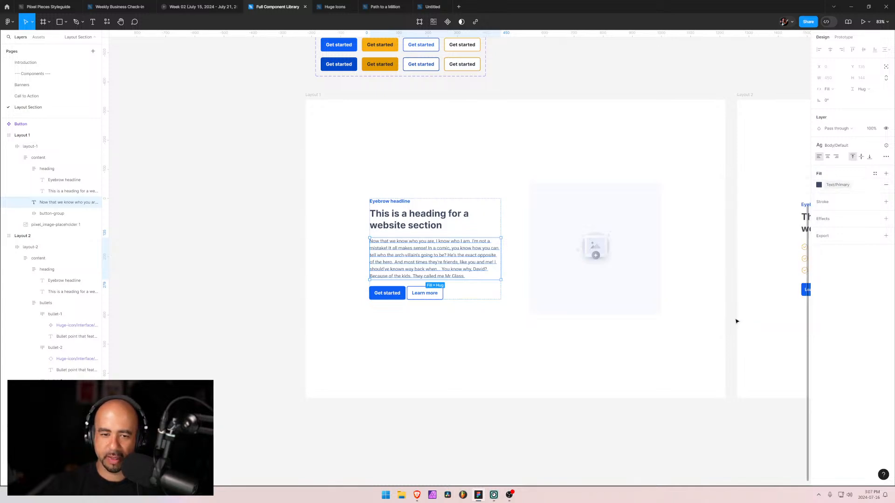
# - Set the fill of the Layout 1 heading to the Text/Heading token
pyautogui.click(422, 222)
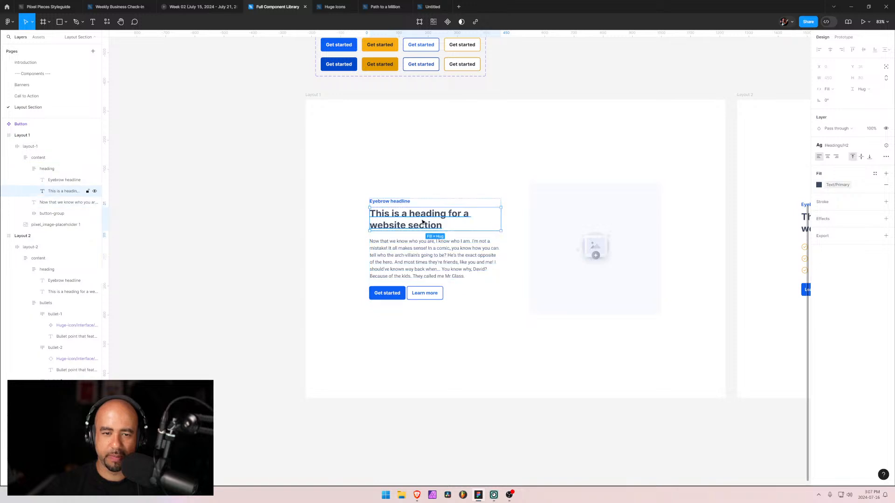
pyautogui.click(821, 187)
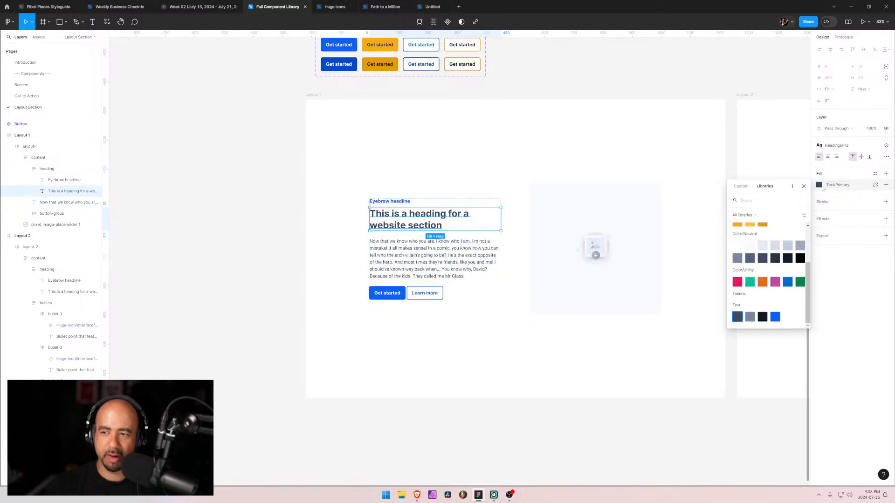
pyautogui.click(761, 318)
# - Select the Layout 1 eyebrow headline text and open the library colors for its fill
pyautogui.doubleClick(390, 201)
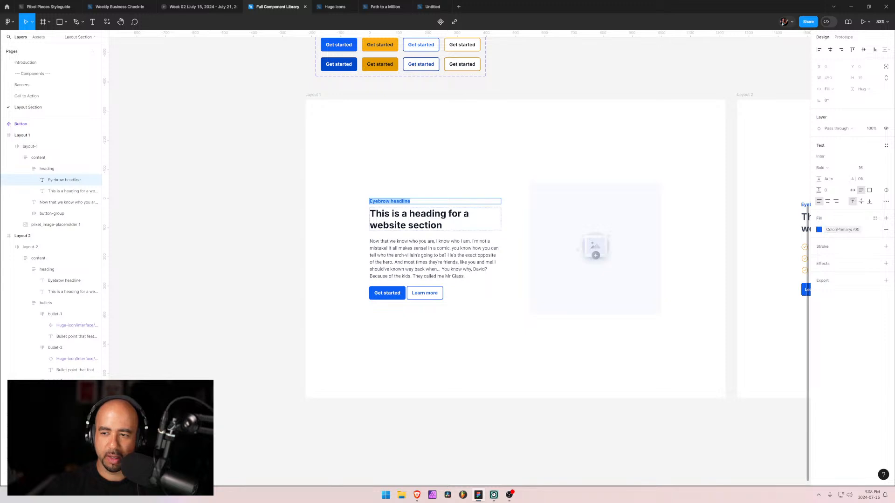
pyautogui.click(819, 229)
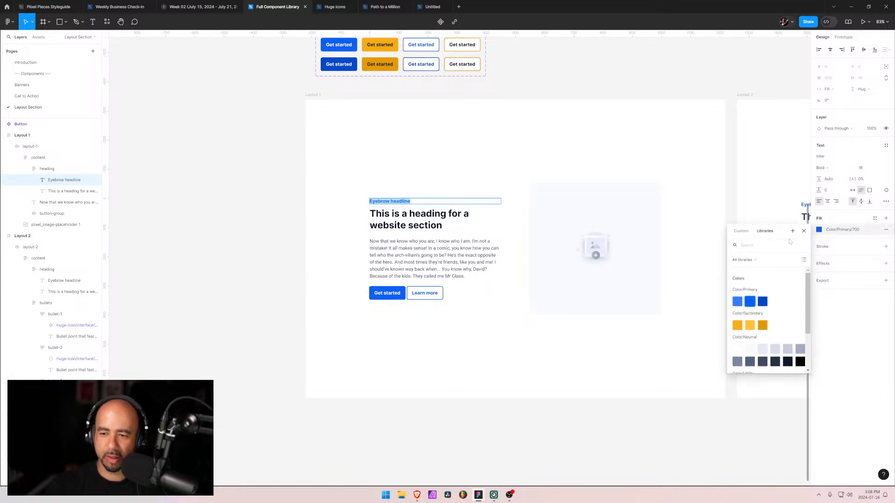
# - Apply the Text/Eyebrow library colour as the fill of the eyebrow headline in Layout 1
pyautogui.write('eyb')
pyautogui.press('BackSpace')
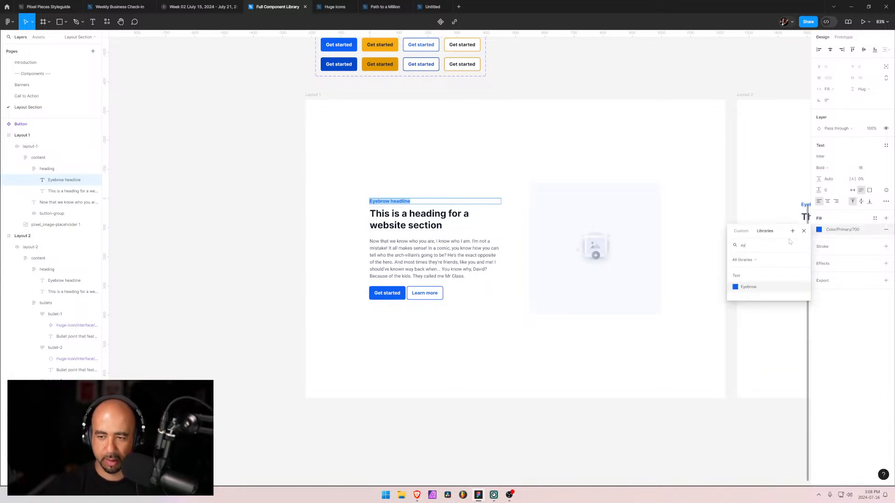
pyautogui.click(752, 287)
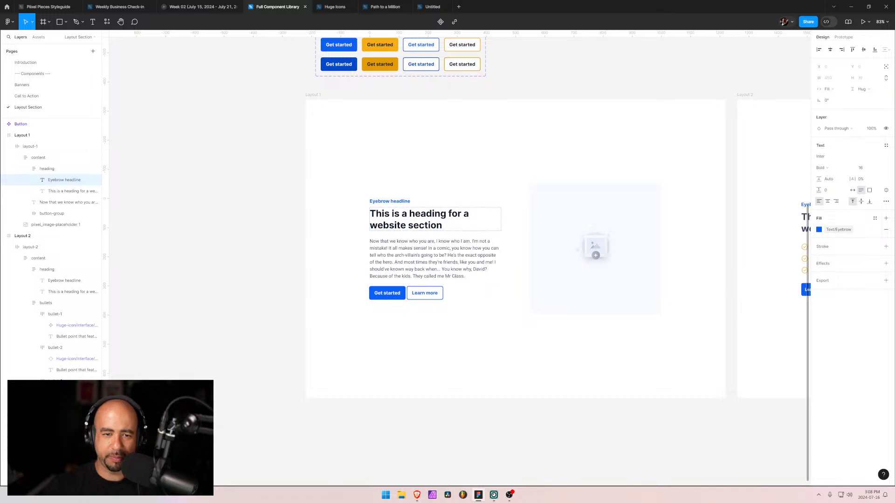
pyautogui.press('Escape')
pyautogui.click(341, 179)
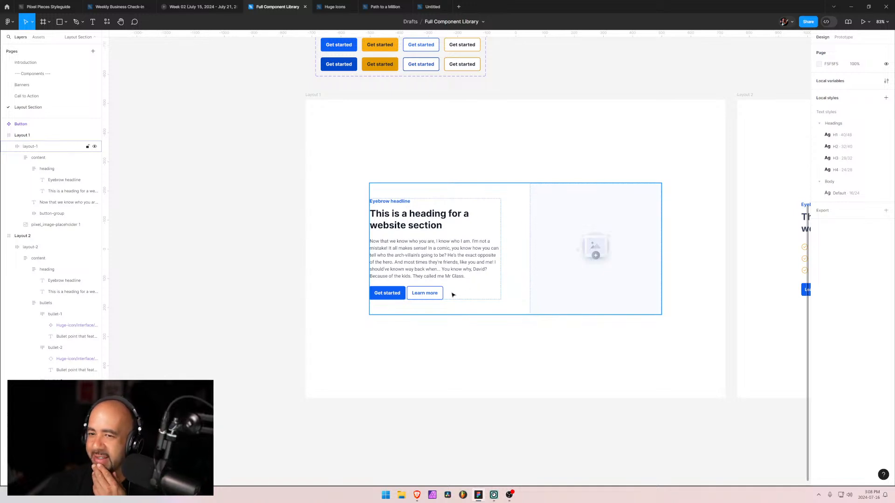
# - Delete the unnamed layout frame that follows Layout 19 at the end of the row
pyautogui.click(520, 269)
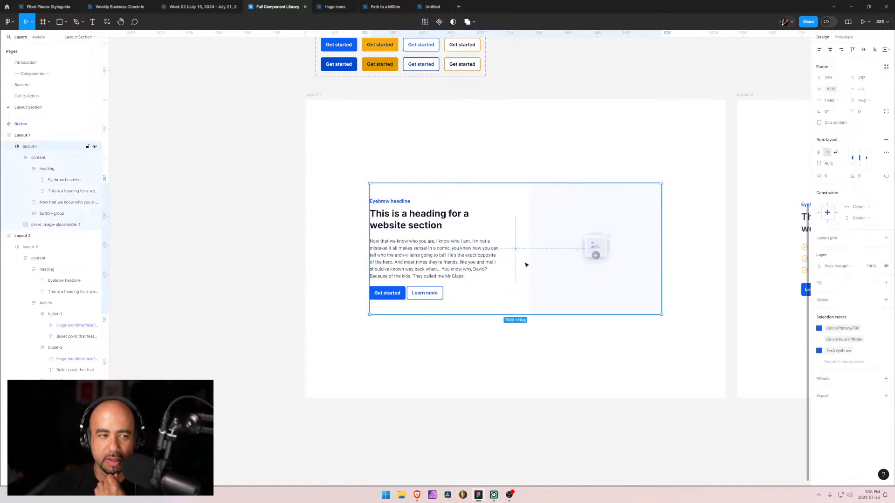
pyautogui.scroll(-15, 303, 257)
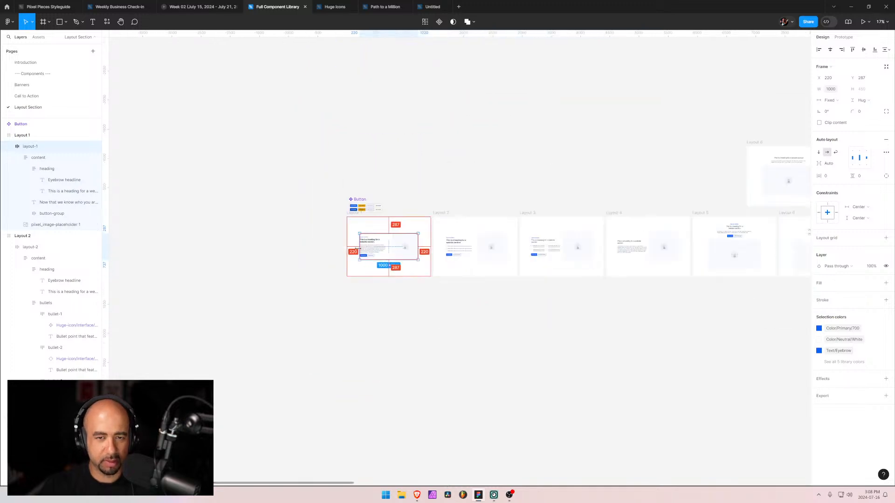
pyautogui.scroll(5, 690, 250)
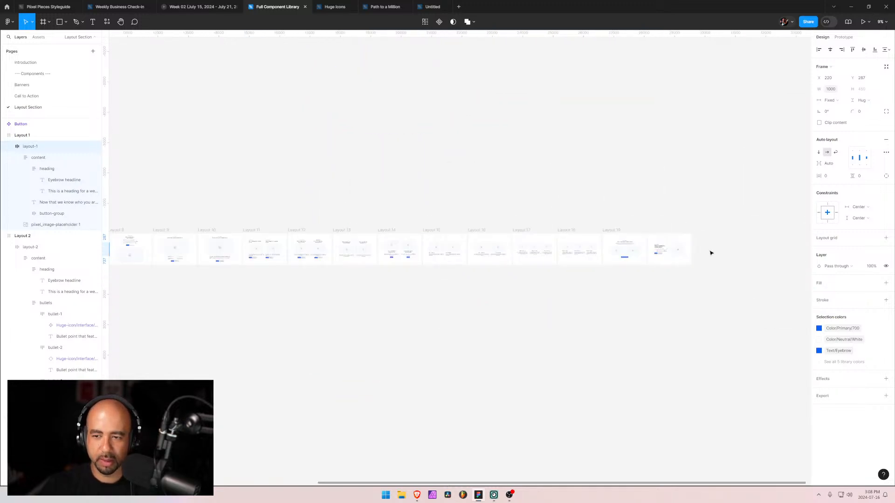
pyautogui.press('Escape')
pyautogui.scroll(3, 636, 234)
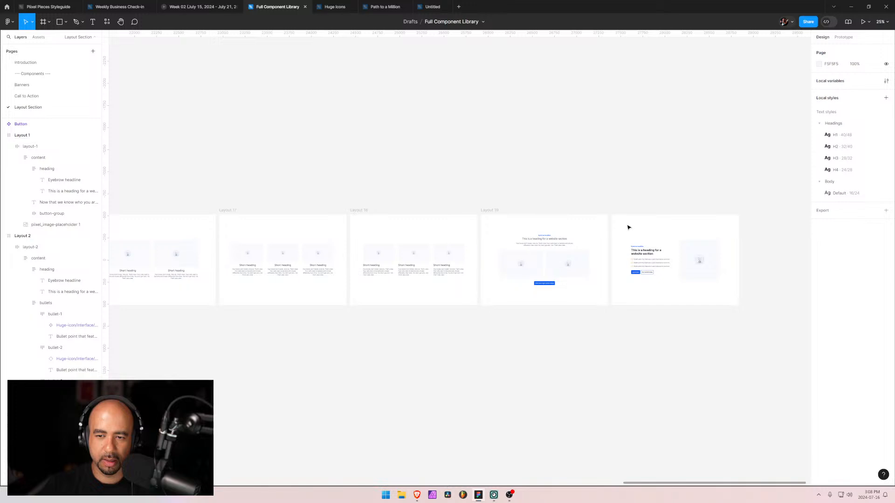
pyautogui.click(643, 256)
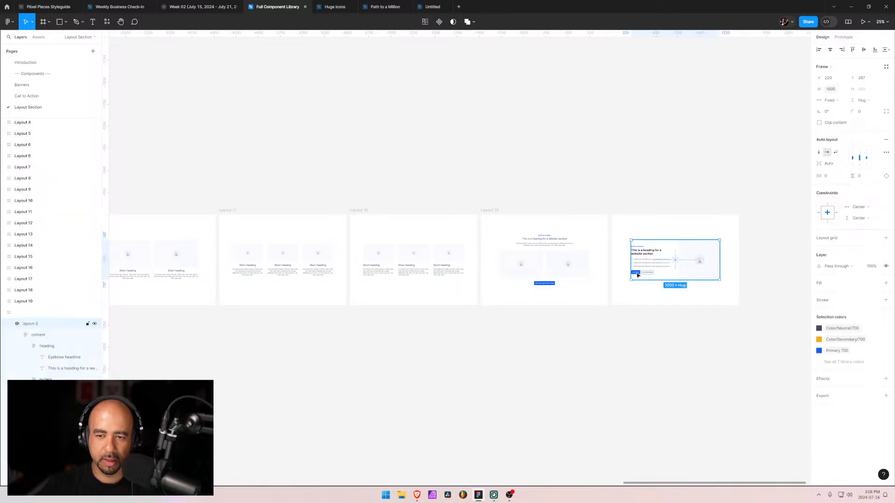
pyautogui.click(3, 313)
pyautogui.click(9, 313)
pyautogui.press('Delete')
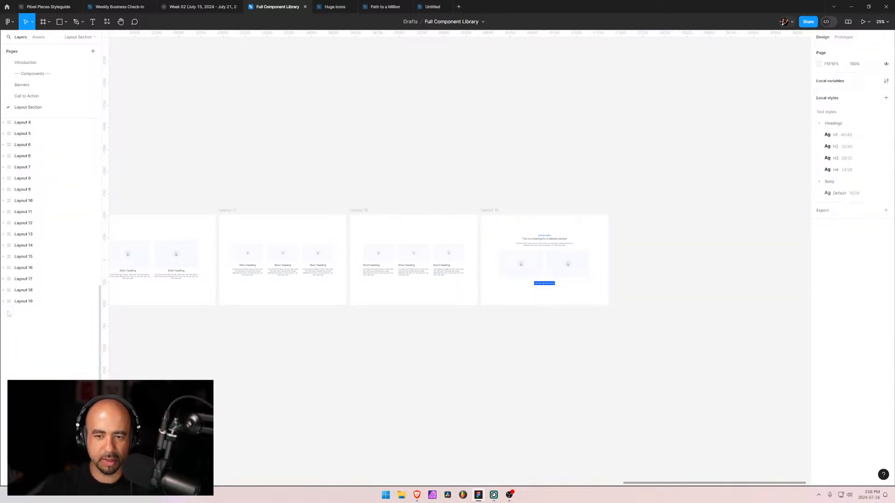
# - Collapse the nested layers of the Layout 1 and Layout 2 frames, leaving Layout 1 selected
pyautogui.scroll(-5, 404, 296)
pyautogui.moveTo(460, 485); pyautogui.dragTo(80, 483)
pyautogui.scroll(5, 294, 282)
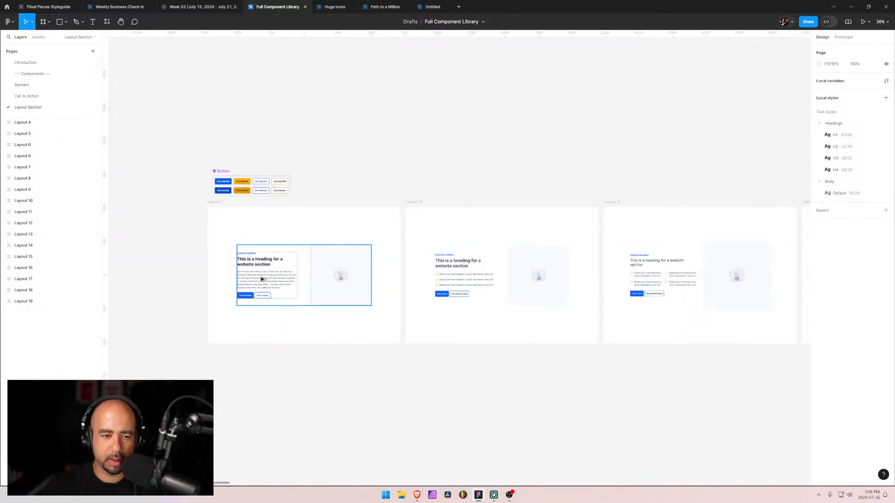
pyautogui.scroll(8, 253, 270)
pyautogui.scroll(-2, 196, 160)
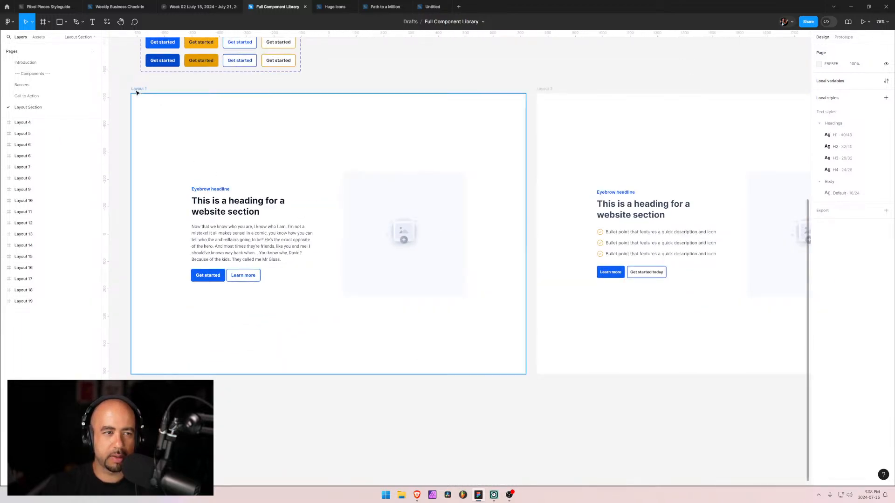
pyautogui.click(137, 93)
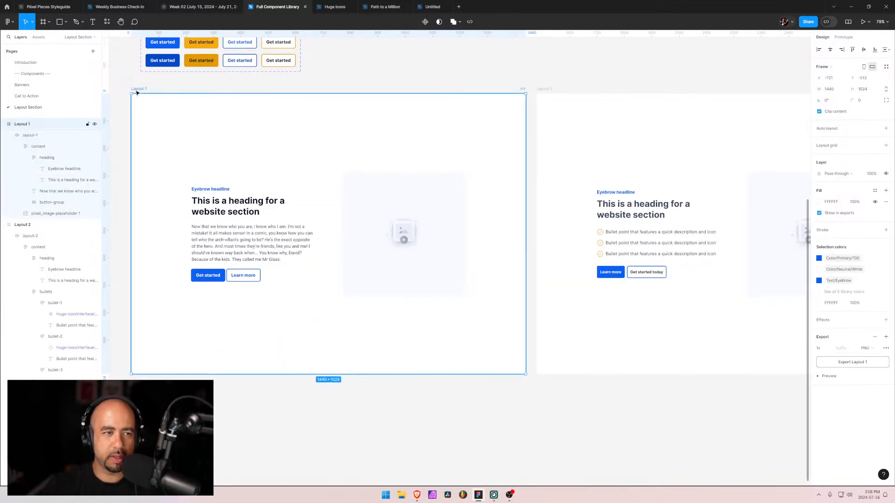
pyautogui.click(17, 147)
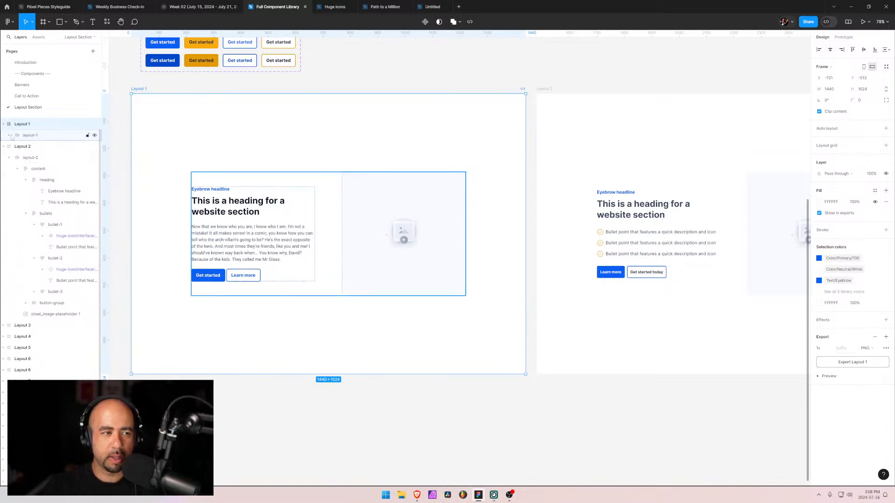
pyautogui.click(3, 124)
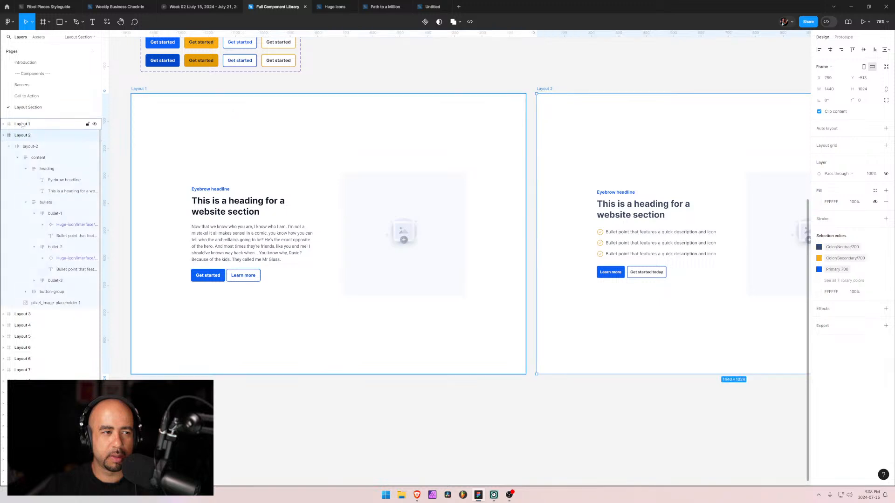
pyautogui.click(4, 135)
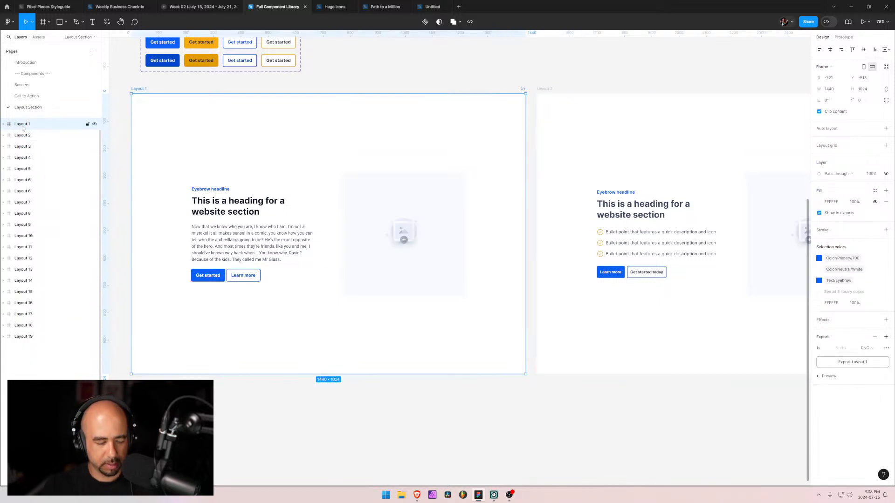
# - Duplicate the Layout 1 frame and rename the copy Layout 24
pyautogui.hotkey('ctrl', 'd')
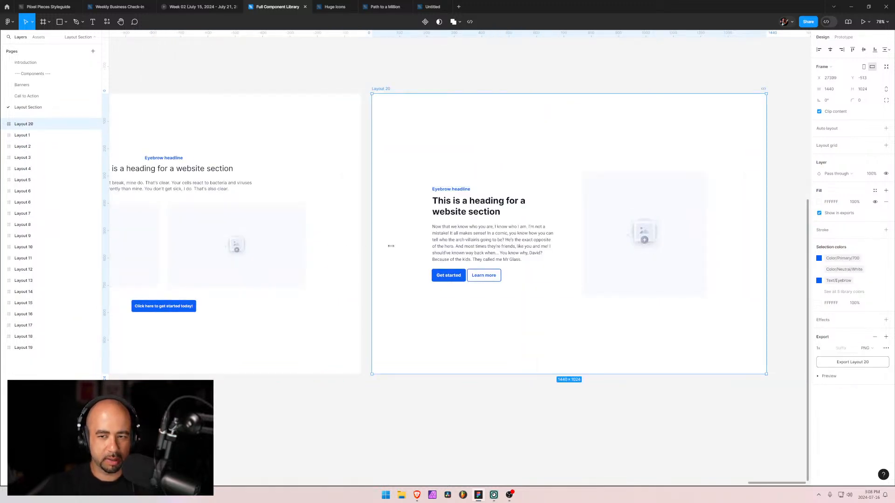
pyautogui.doubleClick(381, 89)
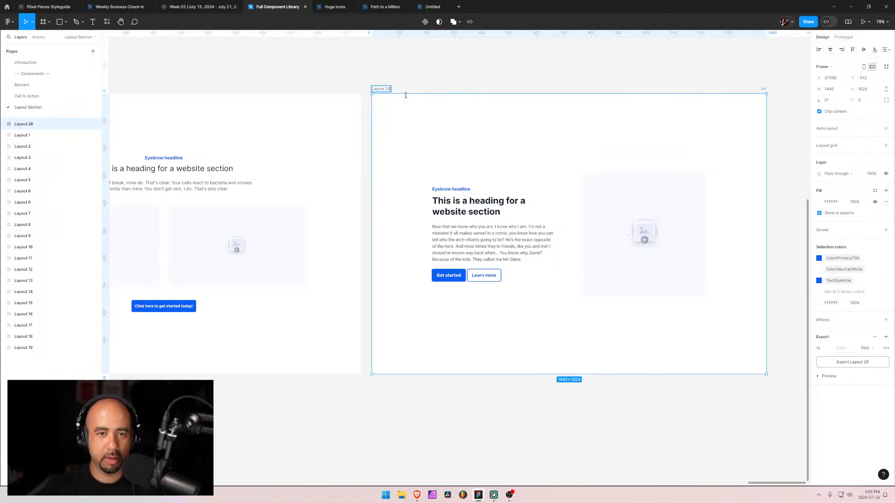
pyautogui.press('Return')
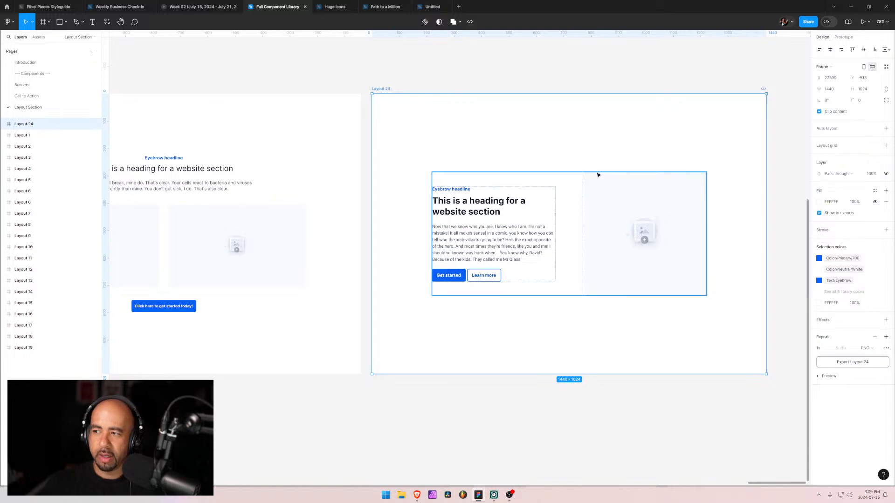
# - Review the existing layout frames in the row leading up to Layout 24
pyautogui.scroll(-10, 454, 156)
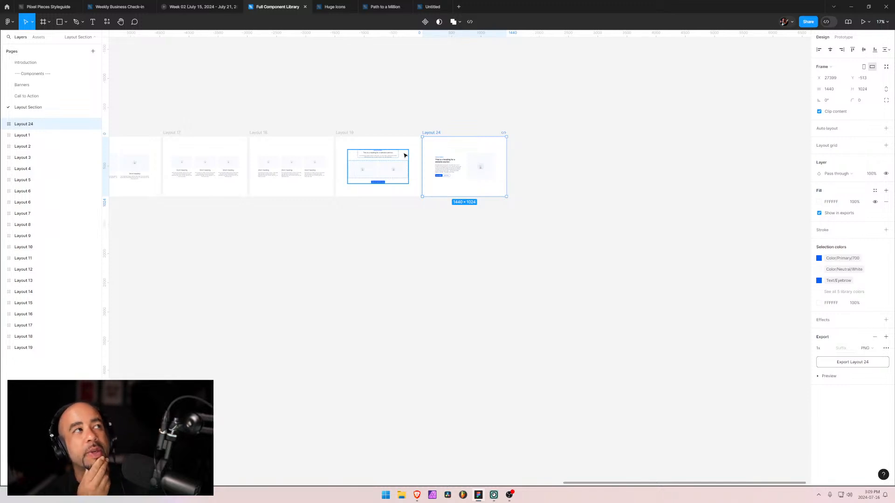
pyautogui.scroll(-2, 254, 227)
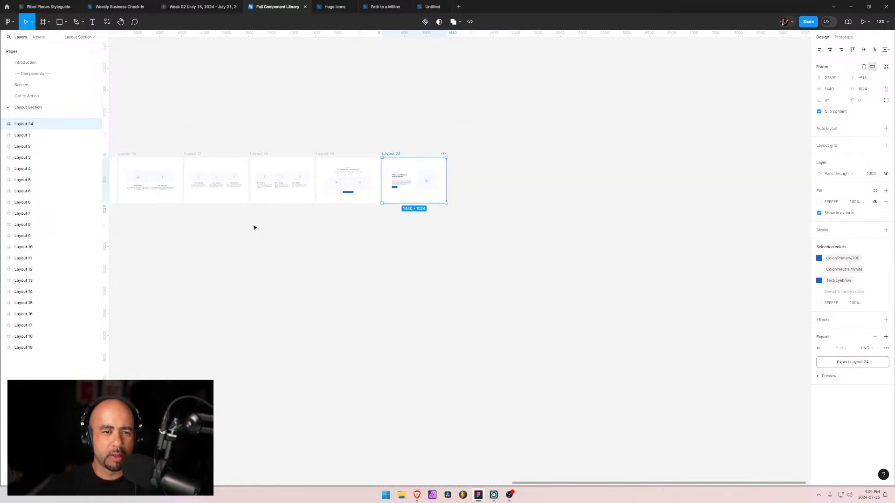
pyautogui.moveTo(217, 244); pyautogui.dragTo(540, 282)
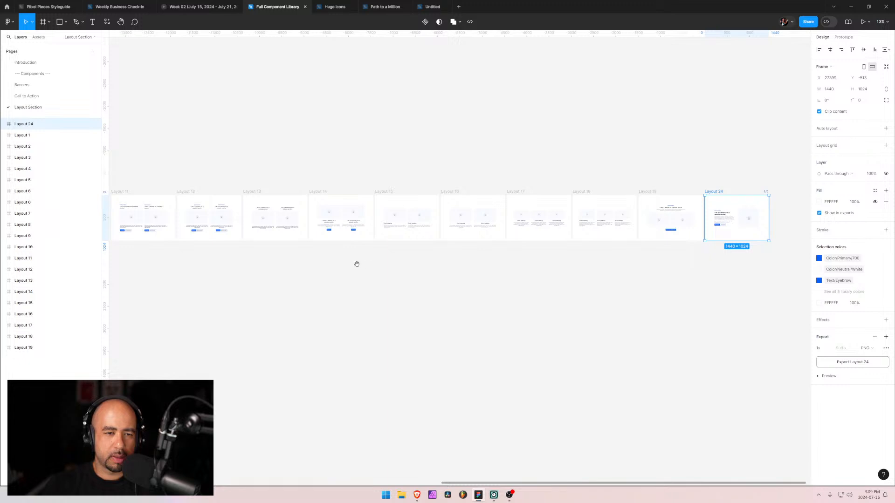
pyautogui.scroll(3, 380, 230)
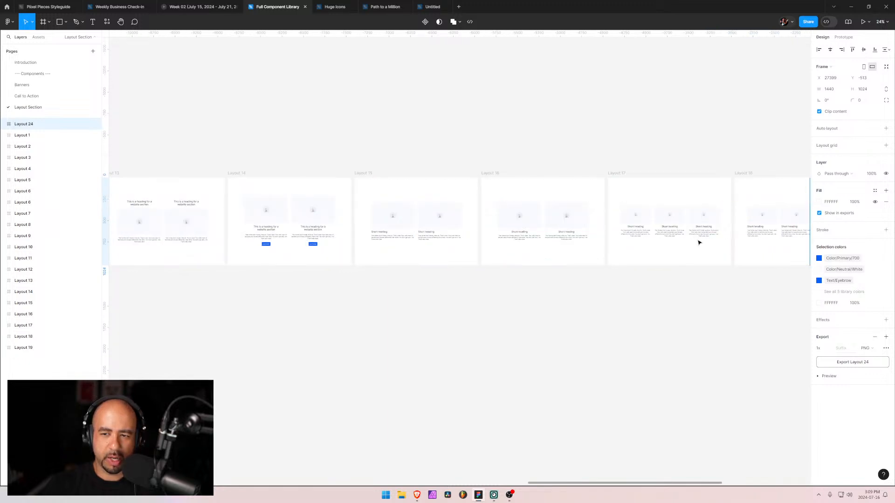
pyautogui.scroll(3, 762, 189)
pyautogui.moveTo(736, 255); pyautogui.dragTo(278, 174)
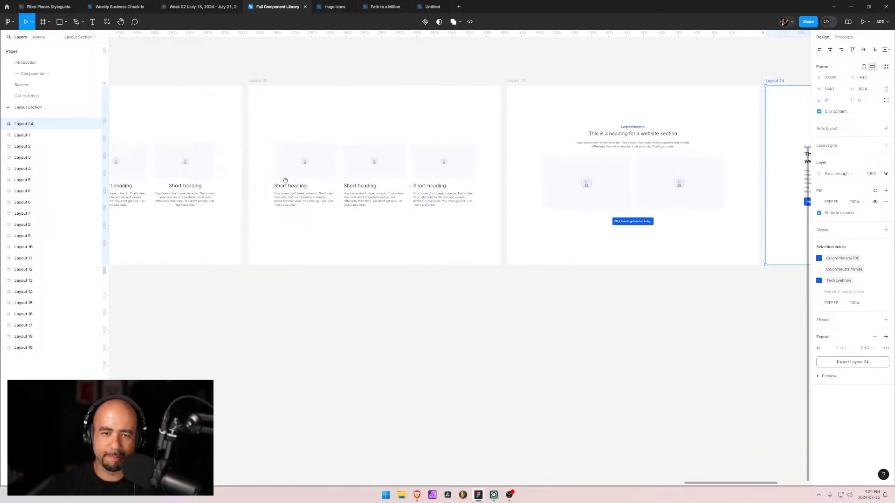
pyautogui.hscroll(3, 513, 228)
pyautogui.scroll(2, 508, 219)
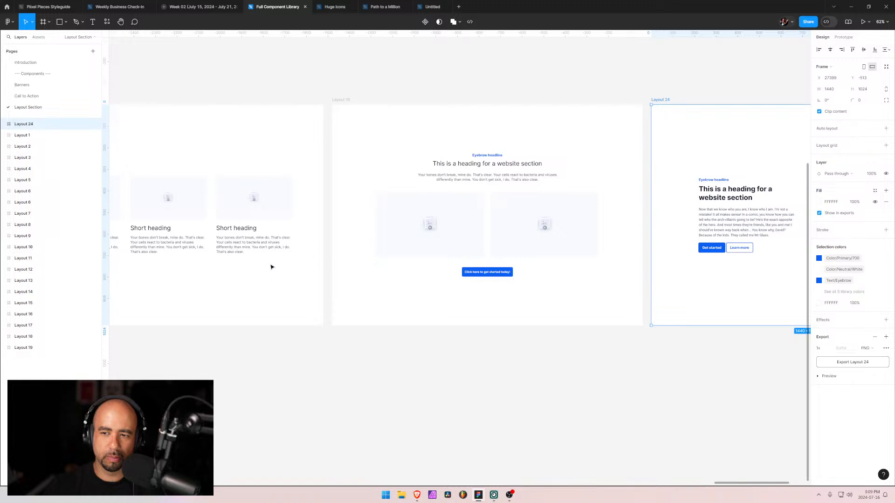
pyautogui.scroll(-2, 272, 267)
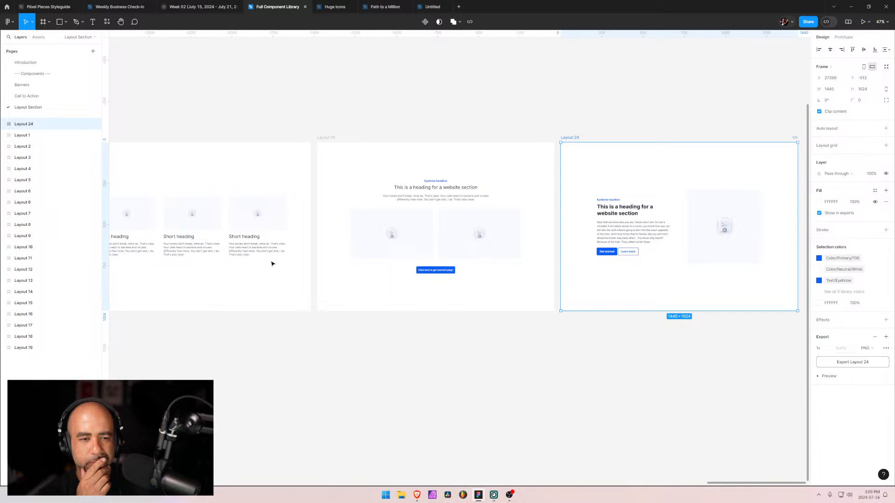
# - Switch to the Brave browser and look at the pixel-cut-and-paste and Pixel Components 2 projects in Webflow
pyautogui.moveTo(417, 500)
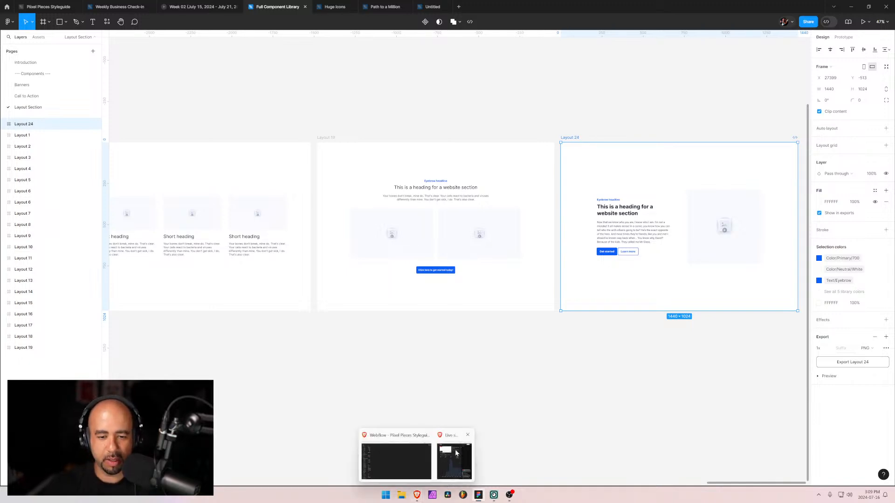
pyautogui.click(405, 441)
pyautogui.click(192, 8)
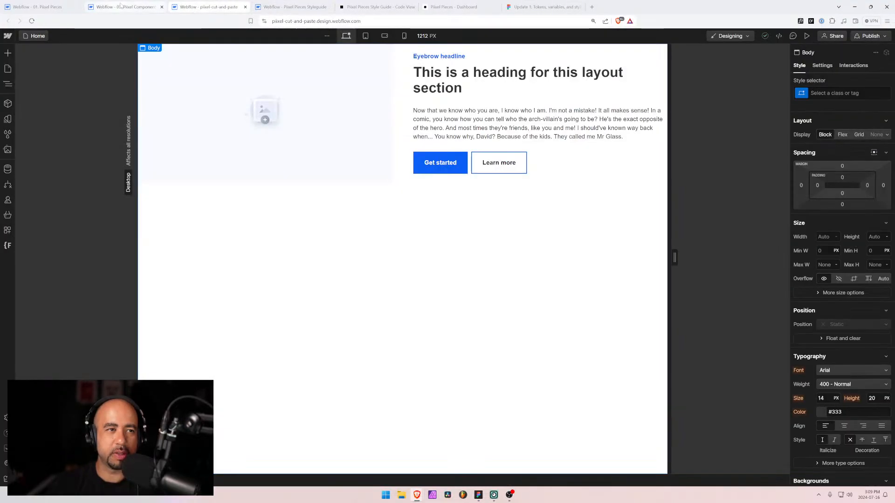
pyautogui.click(120, 7)
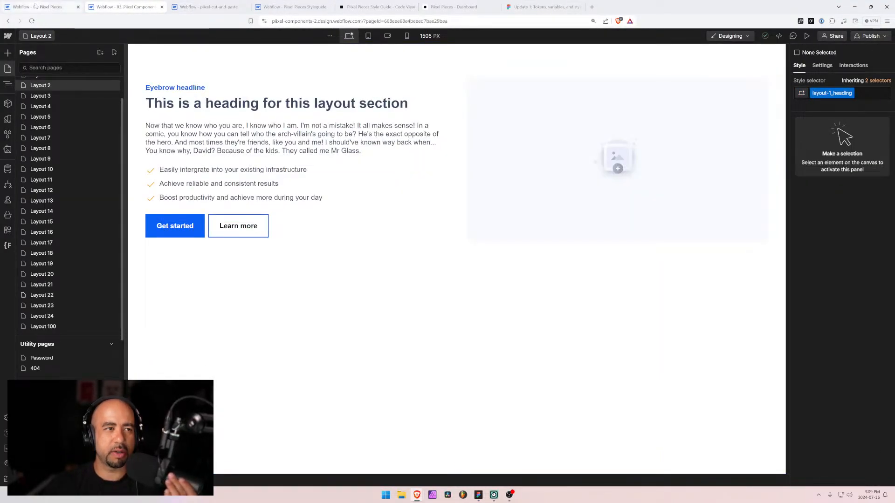
# - Open the Layout Section category on the Piixel Pieces site and examine its components down to Layout 23
pyautogui.click(450, 6)
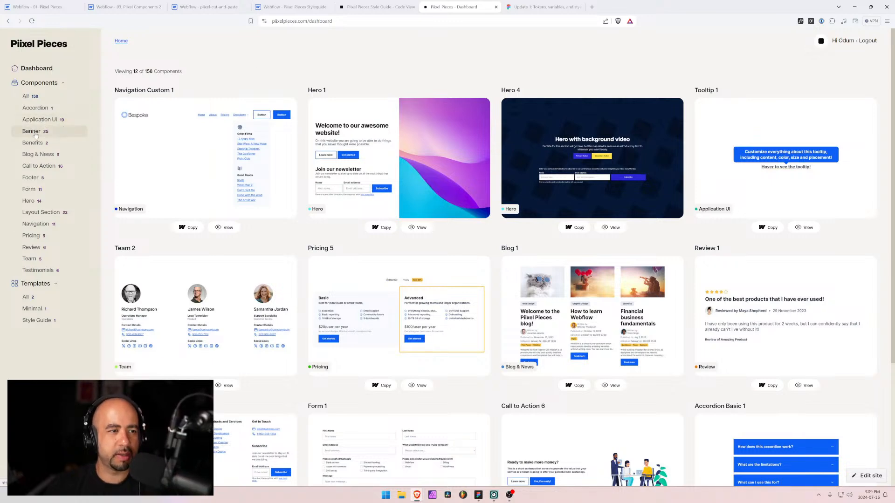
pyautogui.click(47, 212)
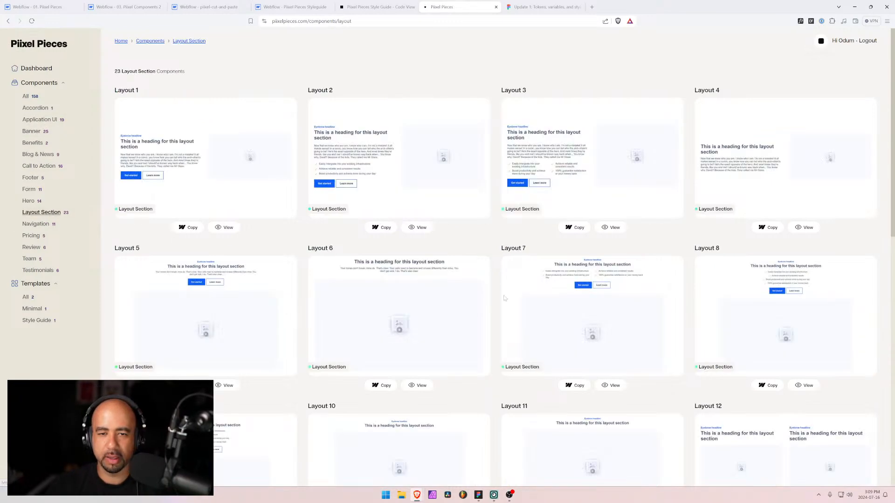
pyautogui.scroll(-1, 402, 286)
pyautogui.scroll(-3, 400, 285)
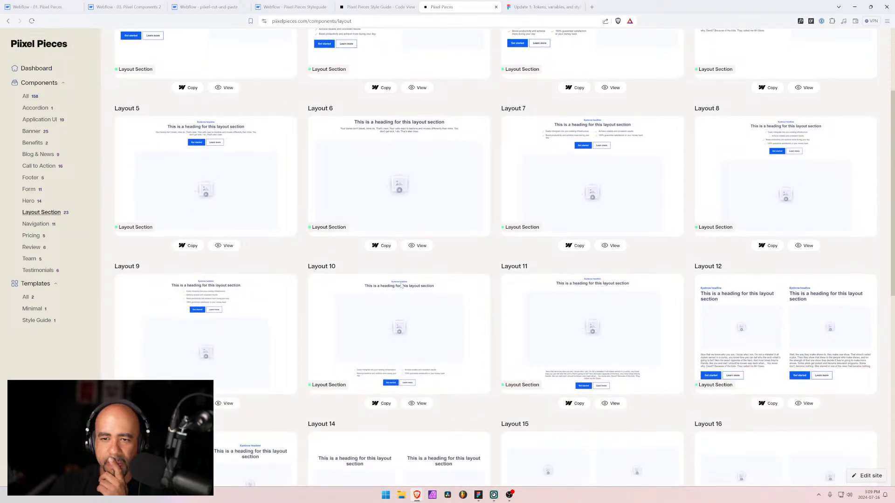
pyautogui.scroll(-4, 402, 286)
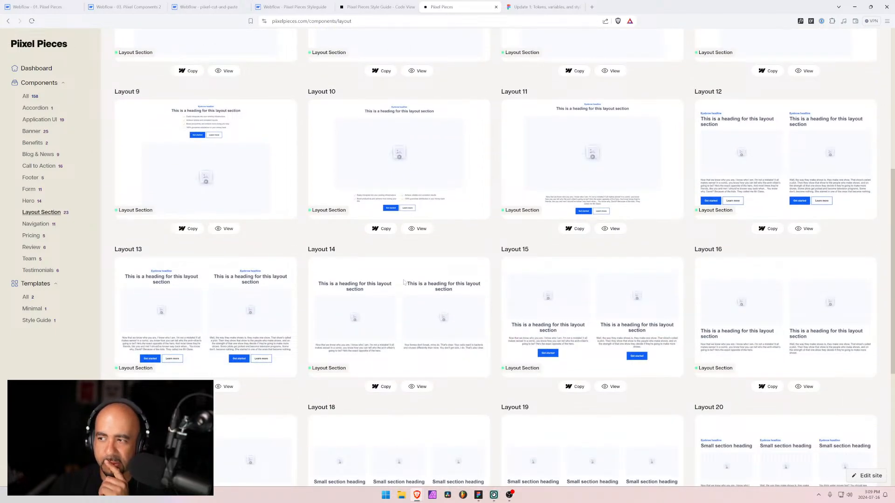
pyautogui.scroll(-4, 404, 282)
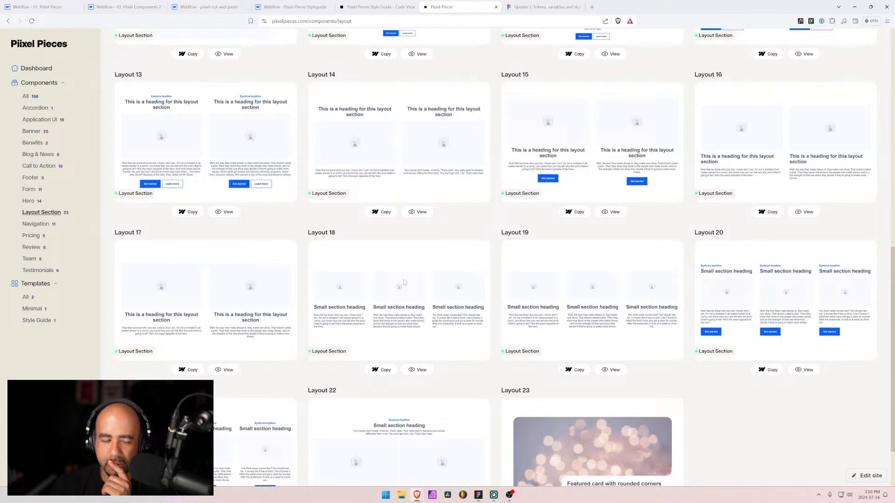
pyautogui.scroll(-2, 404, 281)
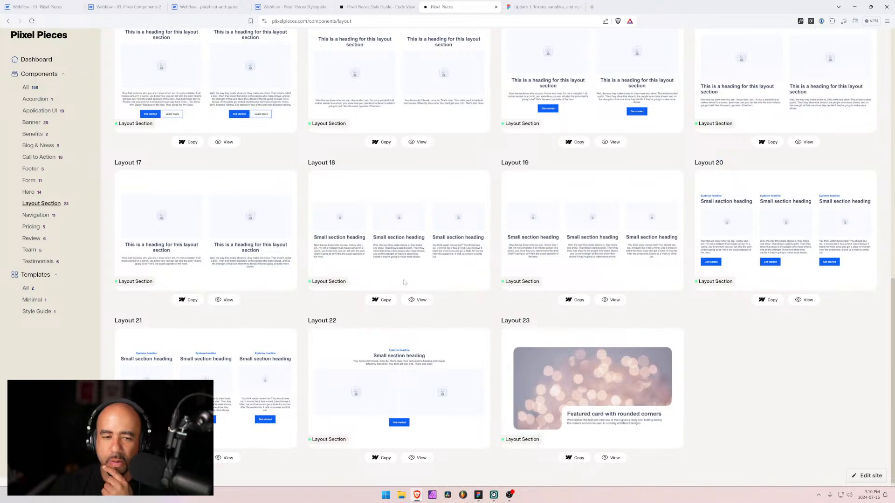
pyautogui.scroll(4, 391, 327)
pyautogui.scroll(-4, 391, 328)
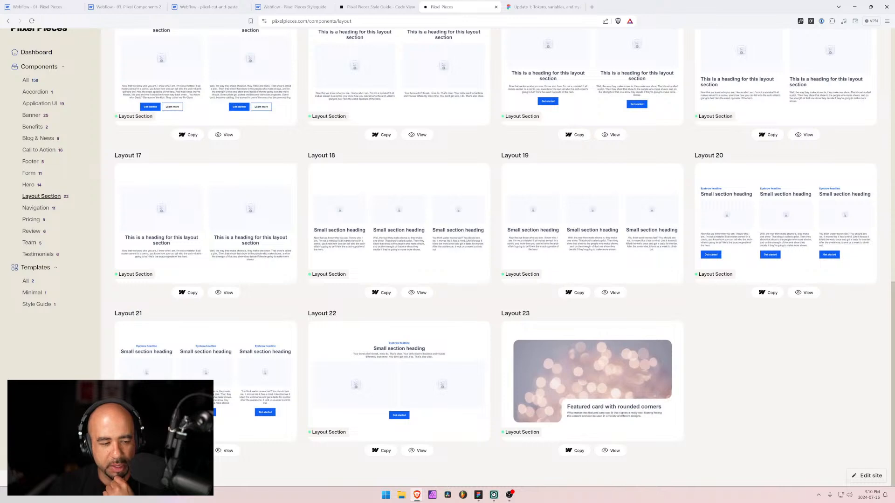
pyautogui.scroll(3, 391, 328)
pyautogui.scroll(-3, 390, 328)
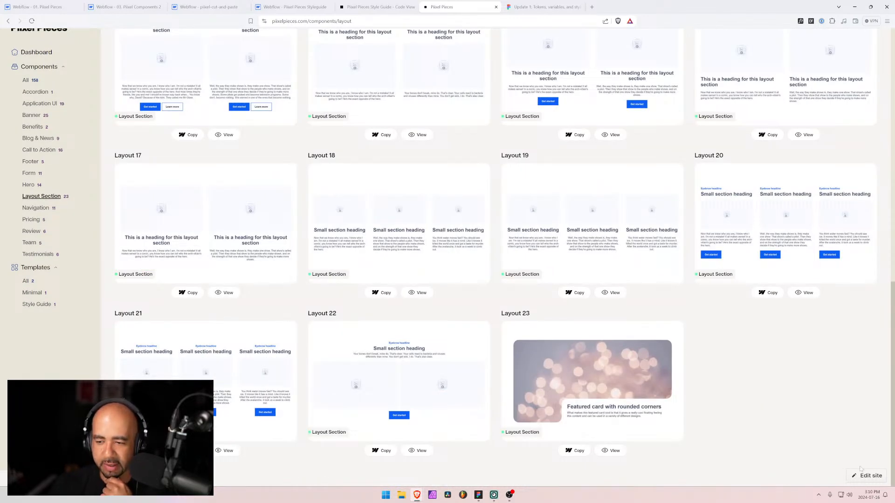
pyautogui.scroll(2, 54, 340)
pyautogui.scroll(-2, 54, 340)
pyautogui.scroll(4, 54, 340)
pyautogui.scroll(-4, 54, 341)
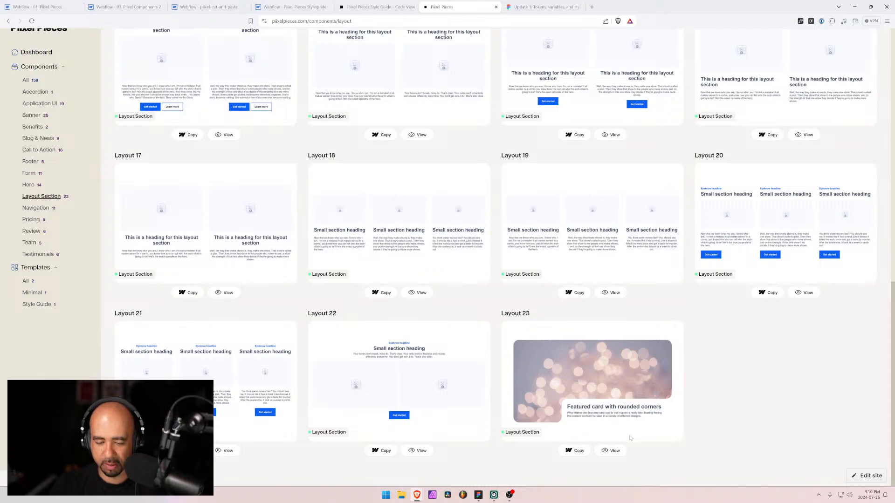
# - Hide the floating Edit site button by setting its wrapper's display to none in the browser's developer tools, and close the tools
pyautogui.hotkey('ctrl', 'shift', 'i')
pyautogui.hotkey('ctrl', 'shift', 'c')
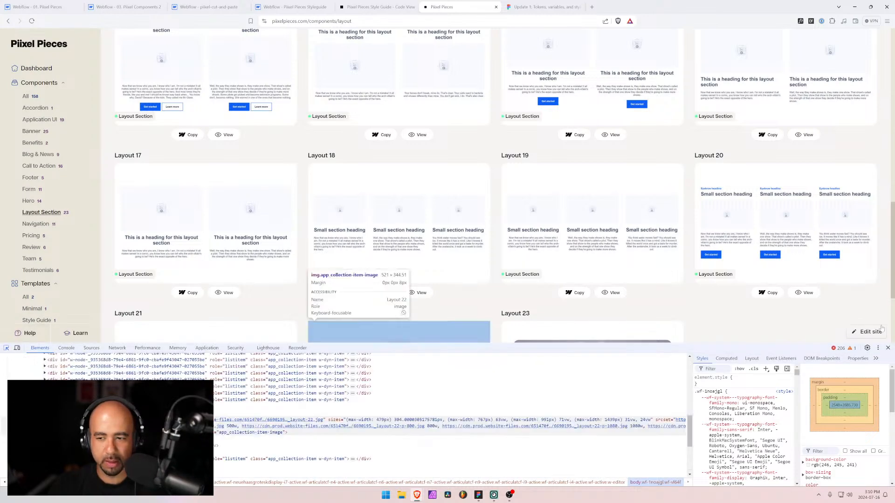
pyautogui.click(851, 330)
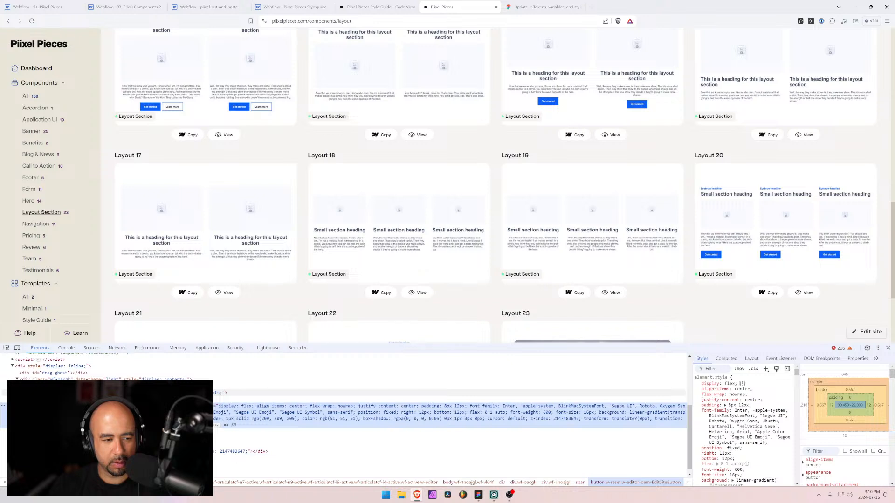
pyautogui.click(22, 367)
pyautogui.scroll(2, 22, 367)
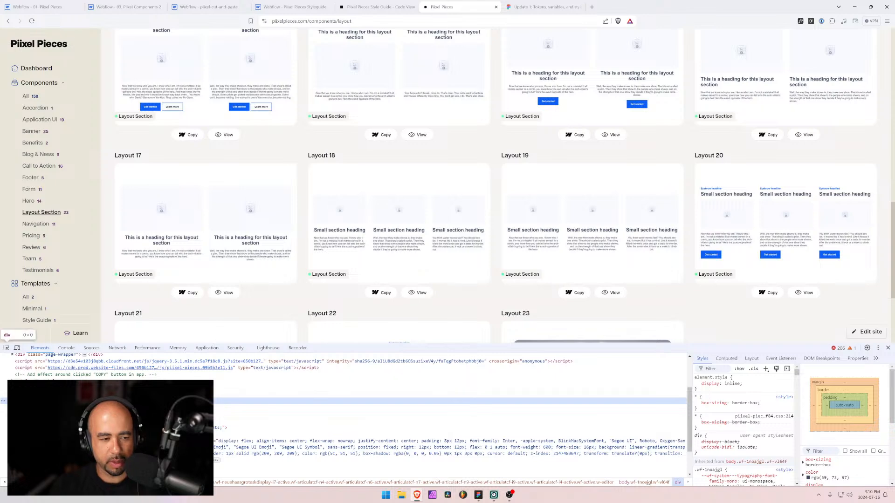
pyautogui.click(734, 384)
pyautogui.write('none')
pyautogui.press('Return')
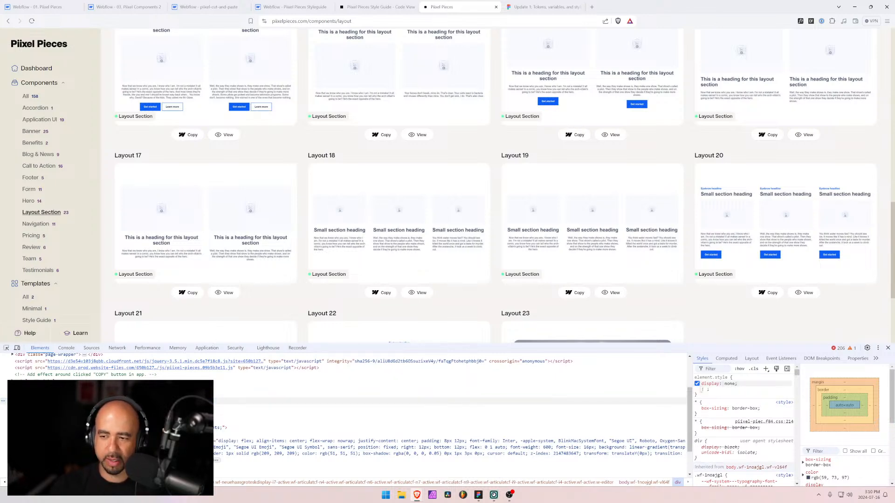
pyautogui.scroll(-3, 680, 287)
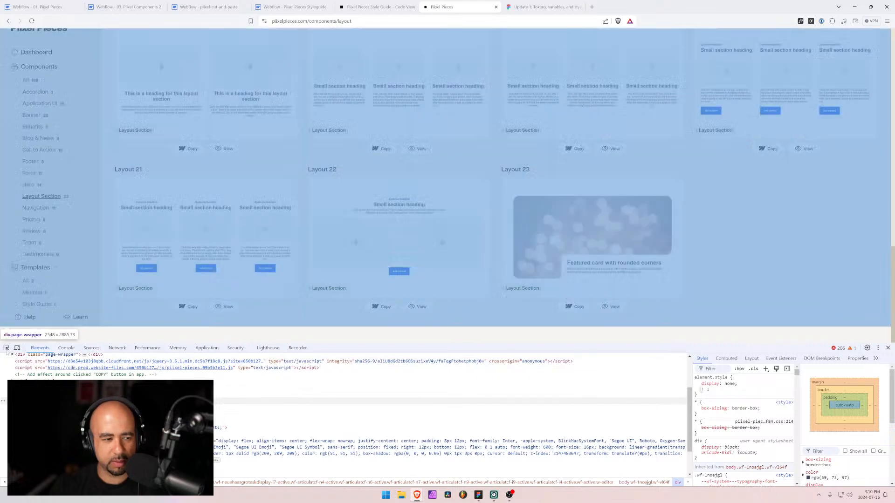
pyautogui.click(6, 348)
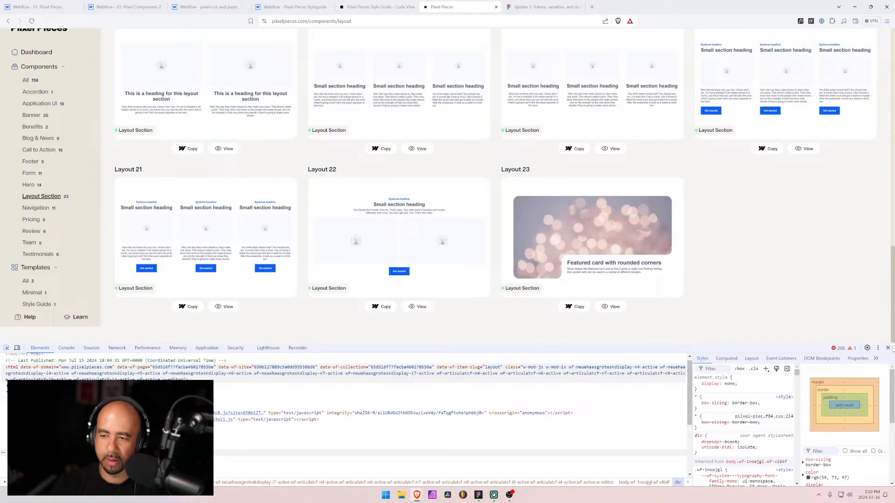
pyautogui.click(887, 347)
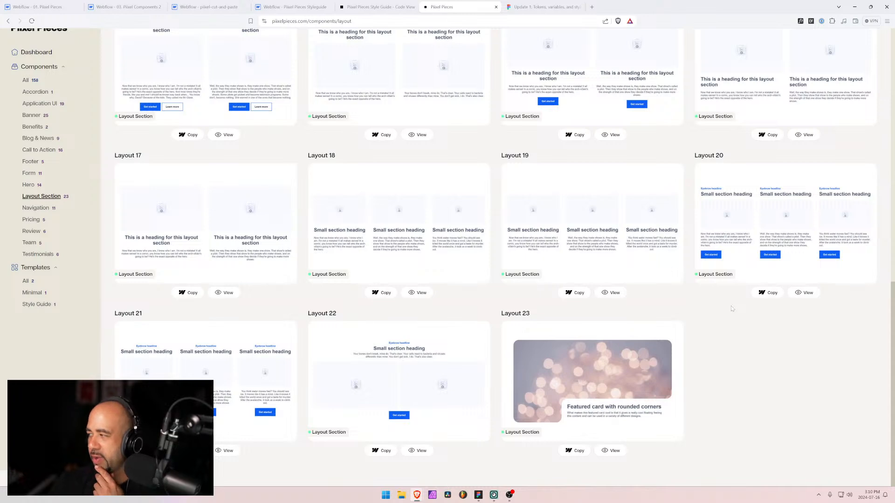
# - Look over the published layouts again, switch to the Full Component Library file in Figma and examine the Layout 24 frame
pyautogui.scroll(2, 487, 261)
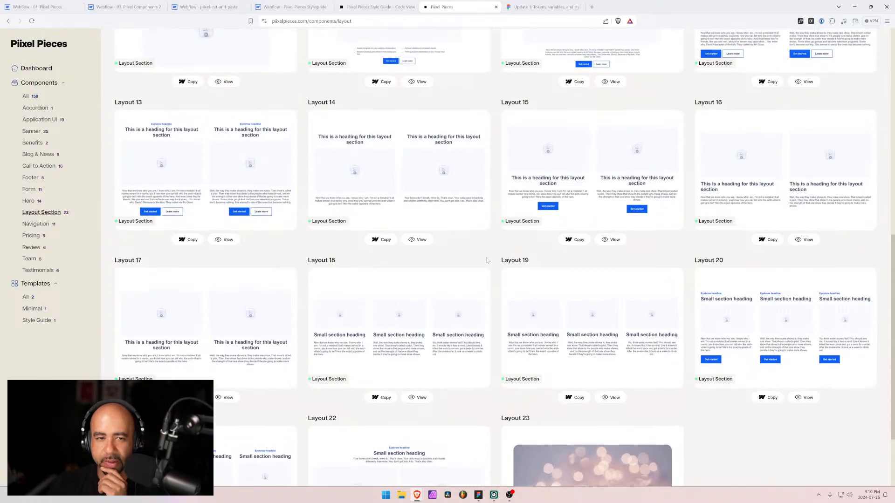
pyautogui.scroll(-2, 488, 270)
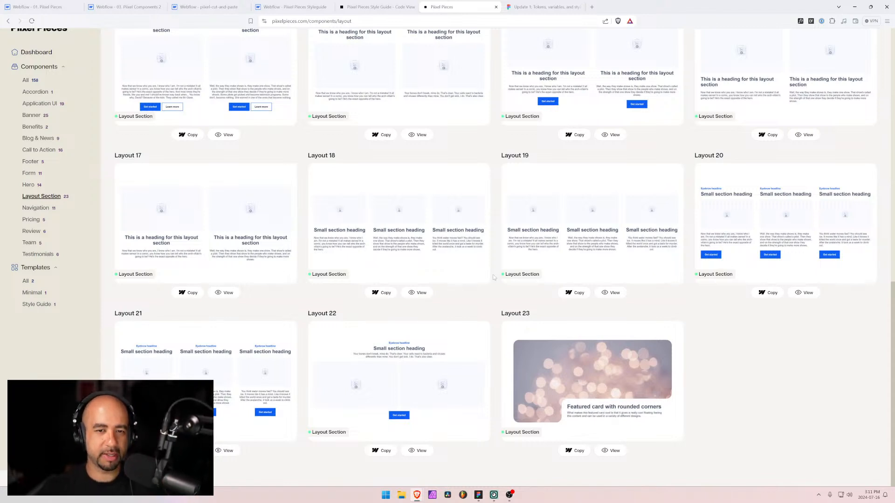
pyautogui.hotkey('alt', 'Tab')
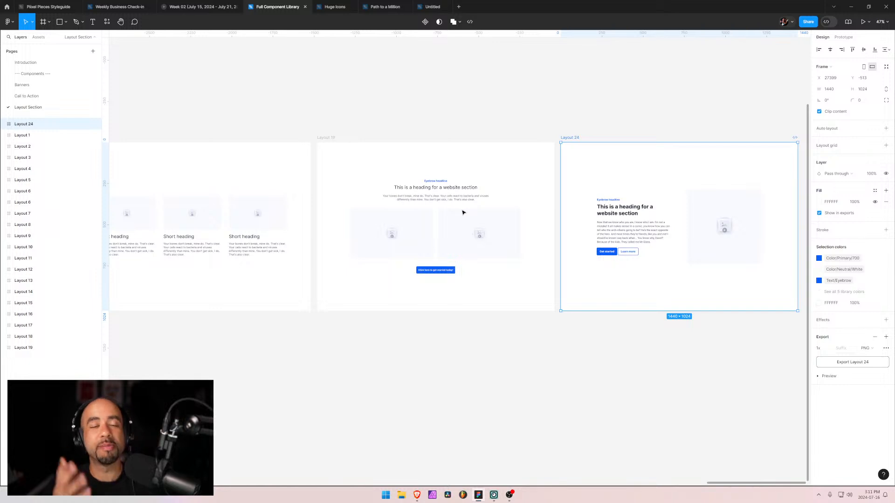
pyautogui.press('alt')
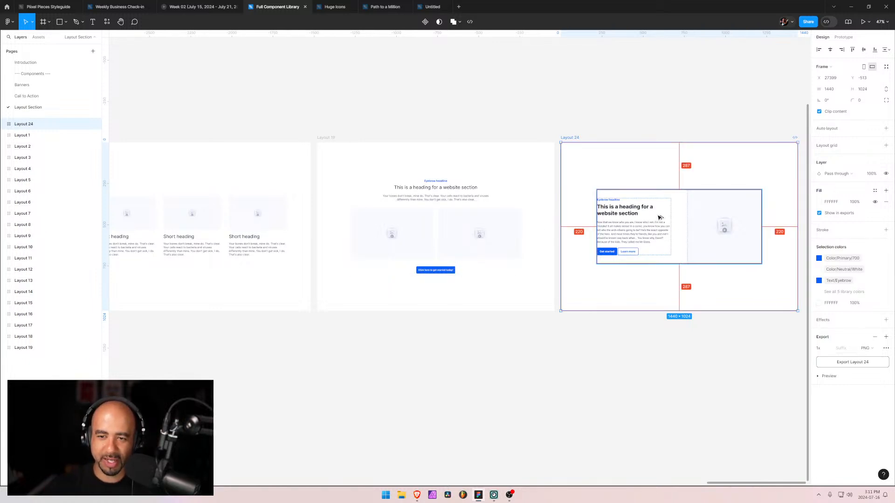
pyautogui.scroll(3, 659, 216)
pyautogui.scroll(2, 659, 218)
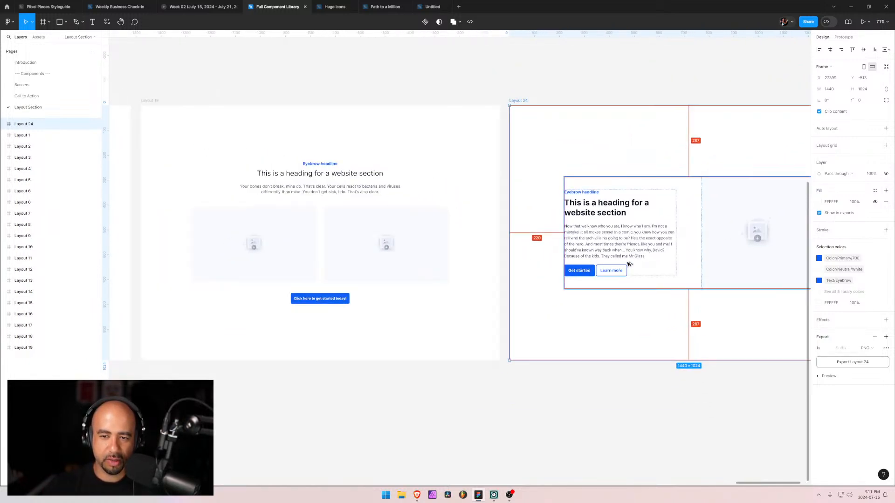
pyautogui.click(661, 272)
pyautogui.click(635, 307)
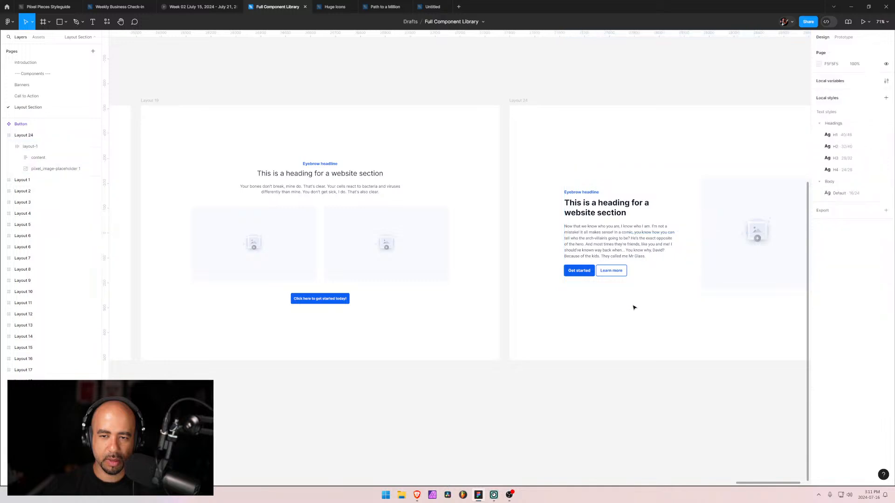
pyautogui.scroll(5, 675, 244)
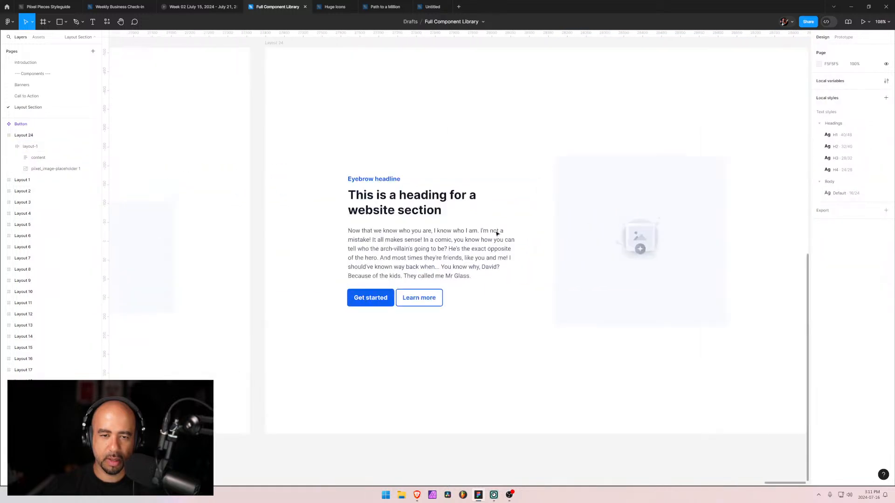
pyautogui.scroll(-5, 495, 238)
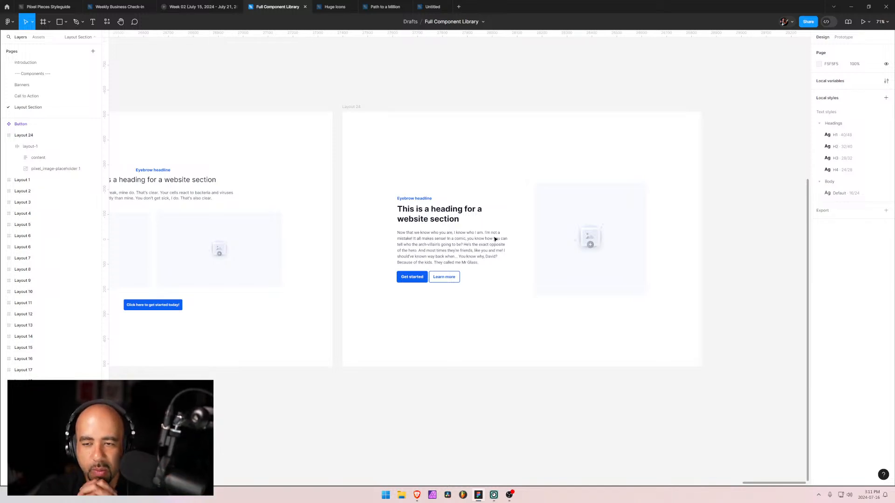
# - Set the layout-1 auto layout frame inside Layout 24 to vertical direction with 48 spacing
pyautogui.click(528, 195)
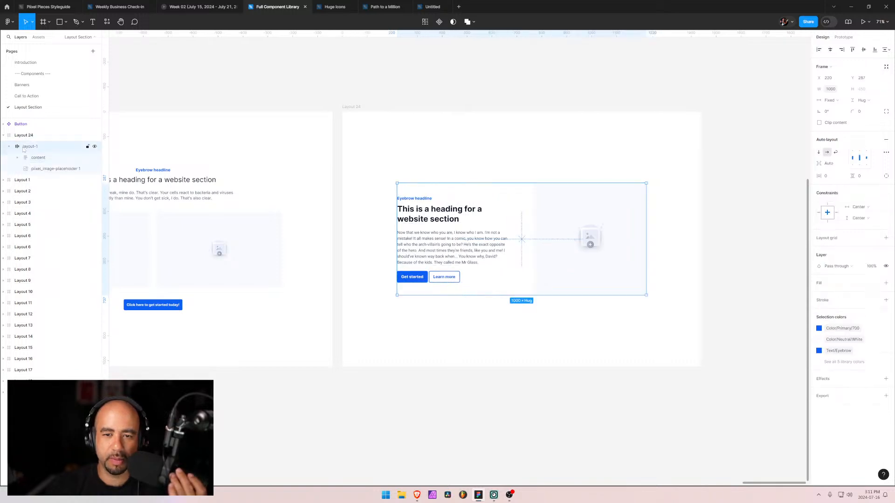
pyautogui.click(818, 153)
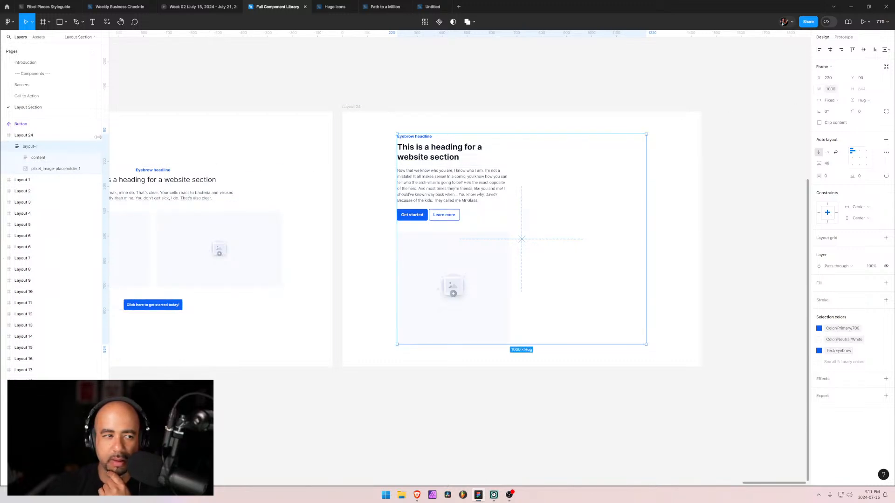
# - Collapse Layout 24 in the layer order and move it to the end, after Layout 19
pyautogui.click(25, 138)
pyautogui.click(24, 147)
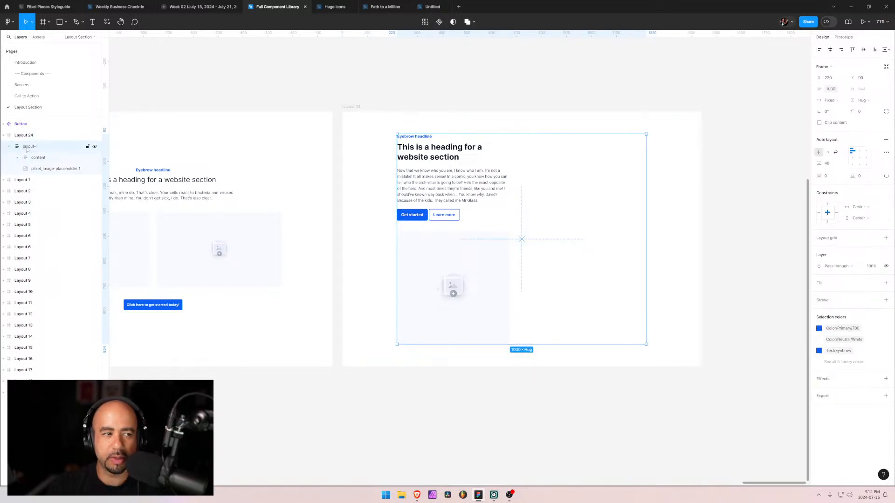
pyautogui.click(4, 136)
pyautogui.moveTo(14, 136); pyautogui.dragTo(14, 370)
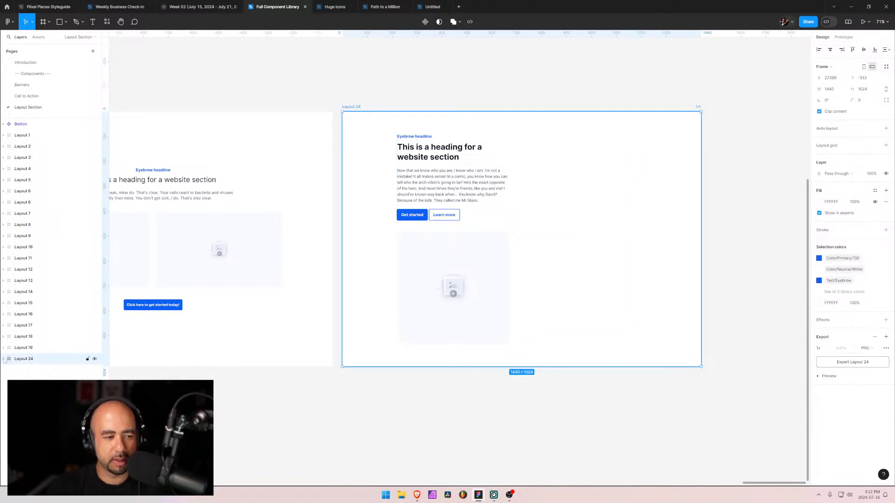
# - Rename the layout-1 frame inside Layout 24 to layout-24
pyautogui.click(532, 144)
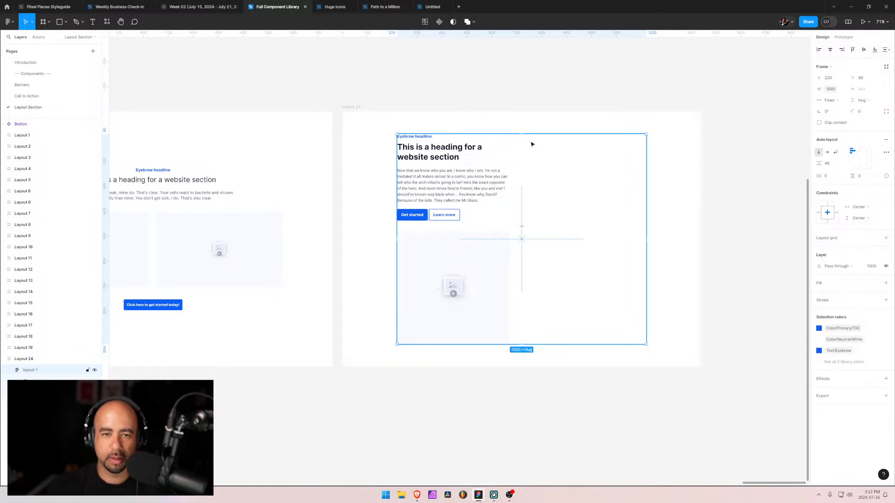
pyautogui.doubleClick(44, 370)
pyautogui.write('layout-24')
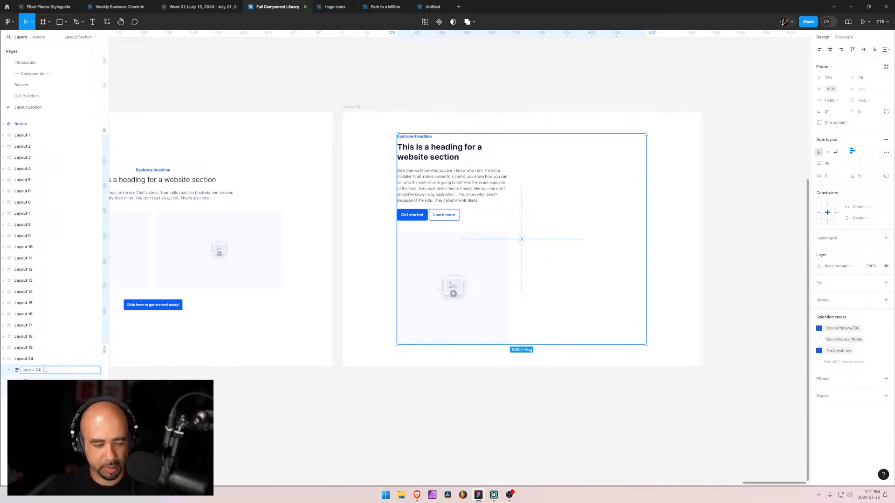
pyautogui.press('Return')
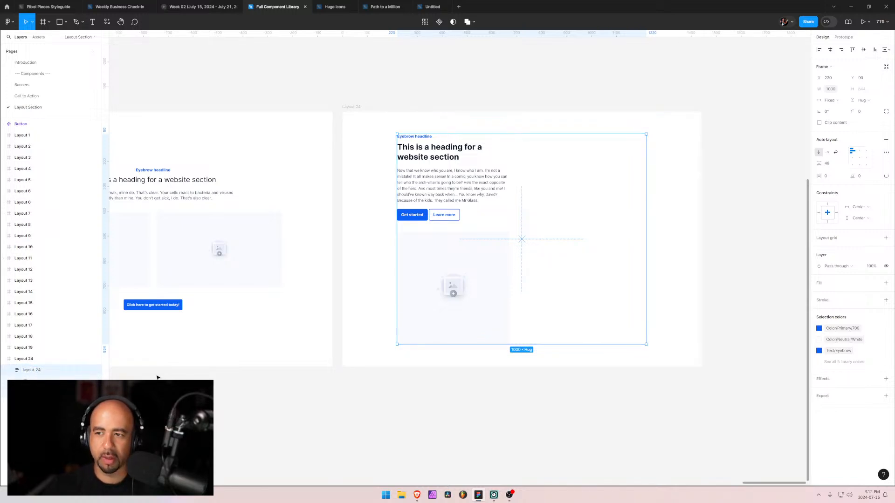
# - Set layout-24 to horizontal direction and wrap its content and image placeholder in a new auto layout frame named column
pyautogui.click(827, 152)
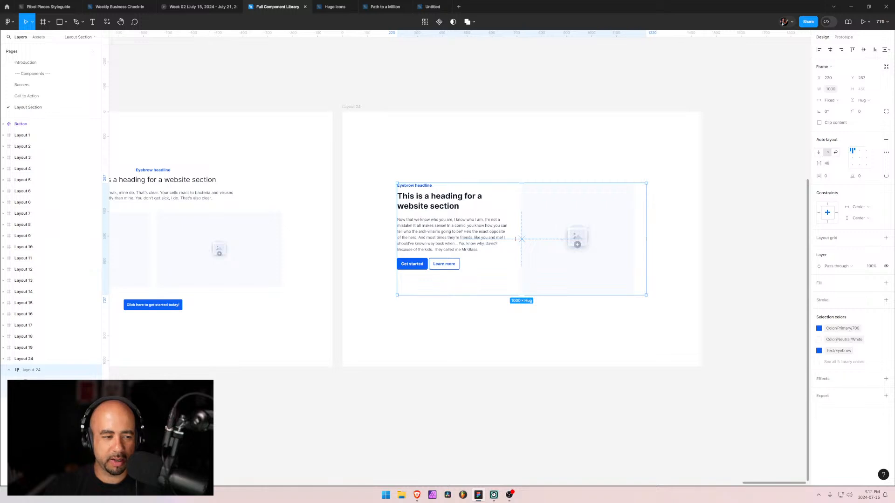
pyautogui.press('Return')
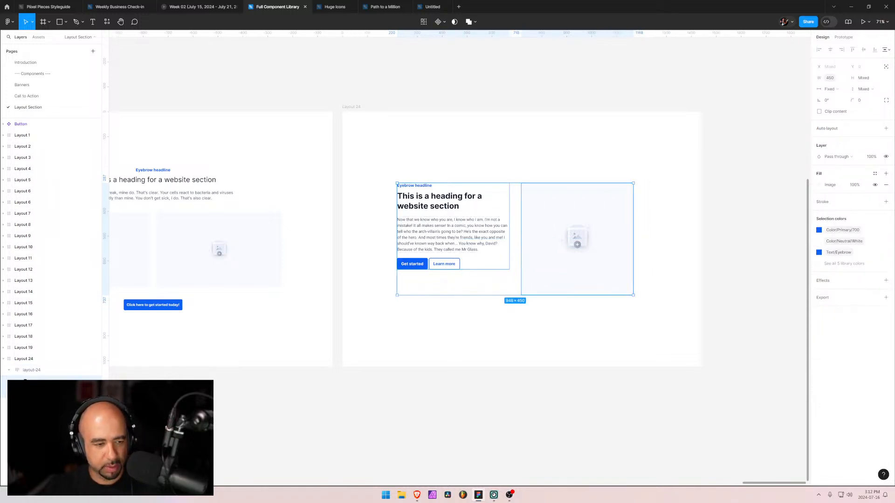
pyautogui.hotkey('shift', 'a')
pyautogui.hotkey('ctrl', 'r')
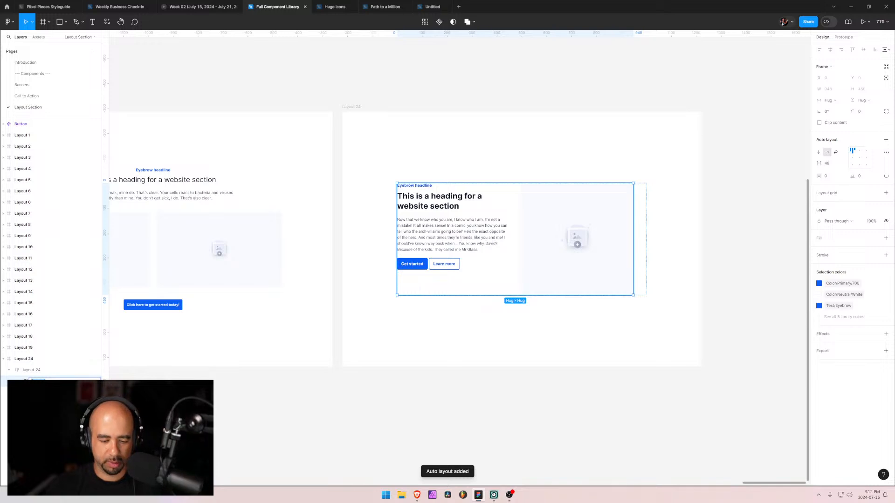
pyautogui.write('column')
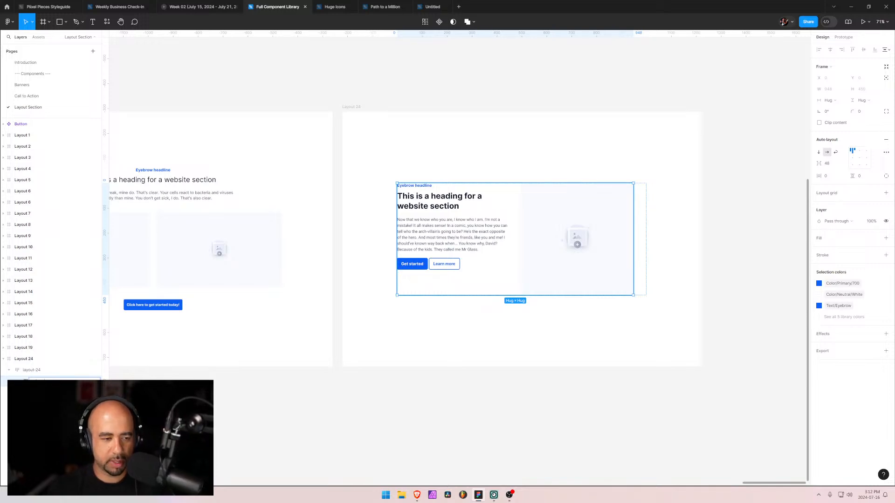
pyautogui.press('Return')
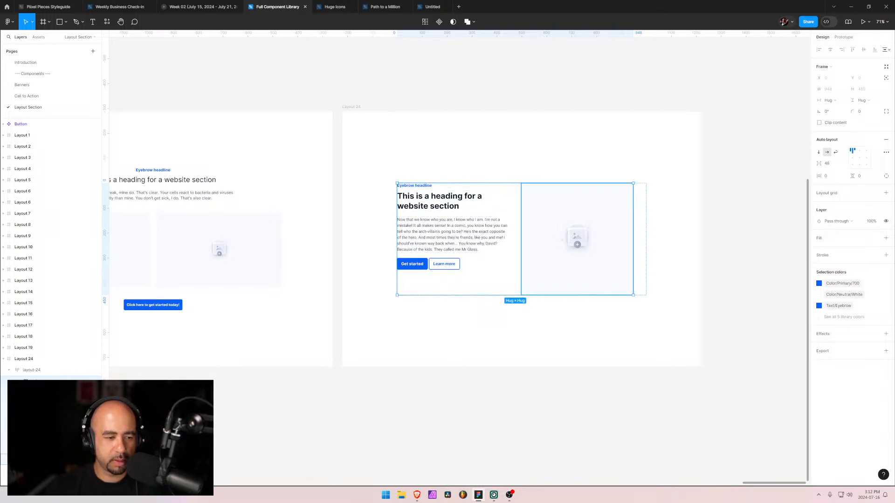
# - Move the image placeholder into the content frame, between the paragraph and the buttons
pyautogui.doubleClick(577, 238)
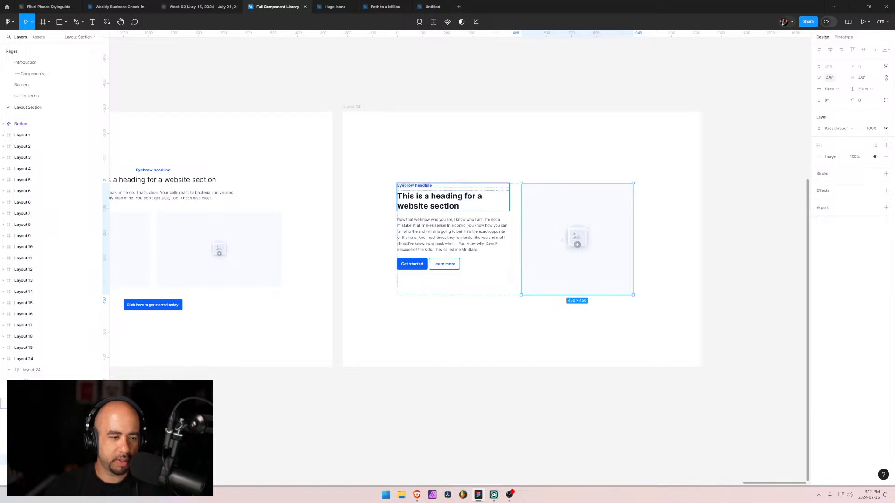
pyautogui.moveTo(42, 437); pyautogui.dragTo(41, 420)
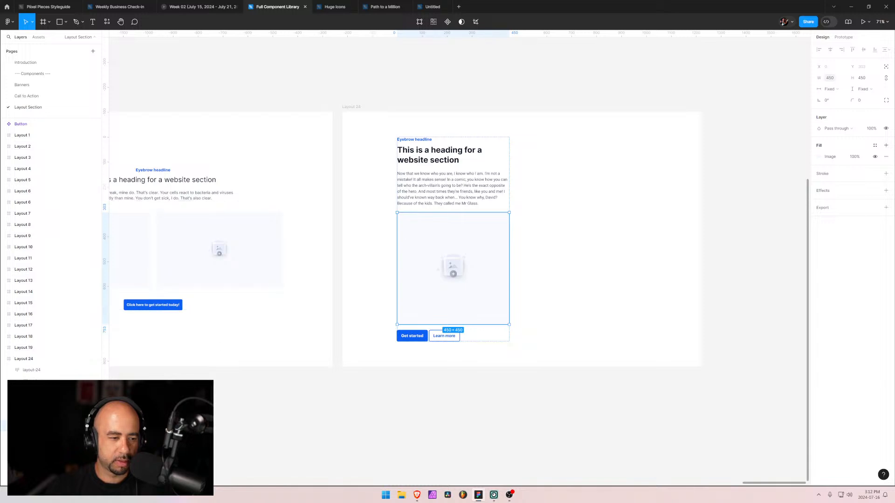
# - Set the column frame to a fixed width of 200 and check the sizing of the content frame nested inside it
pyautogui.click(42, 383)
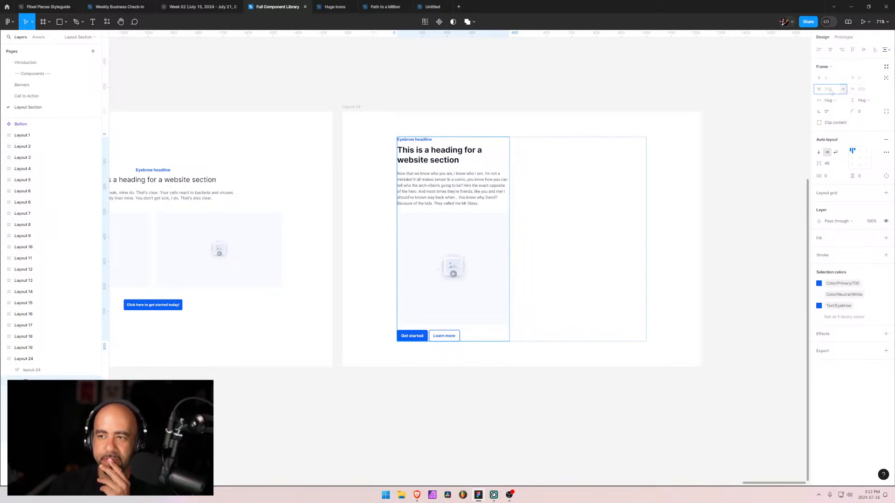
pyautogui.write('0')
pyautogui.press('Return')
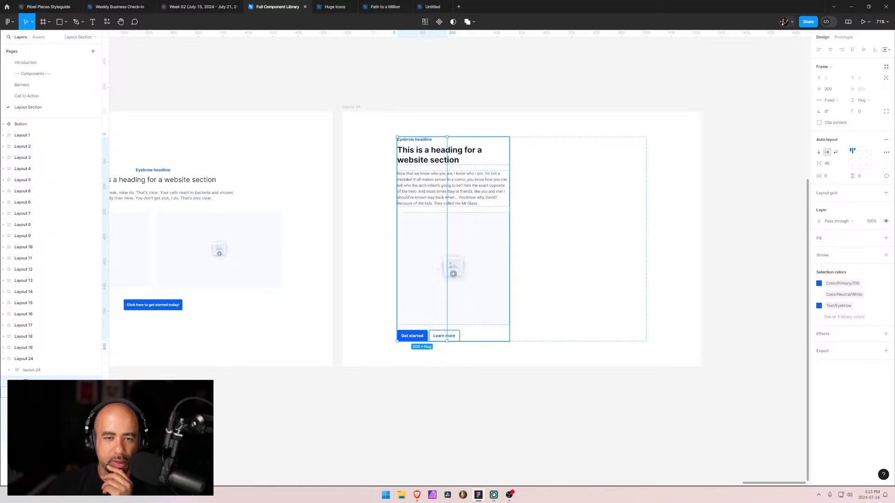
pyautogui.doubleClick(476, 163)
pyautogui.doubleClick(475, 158)
pyautogui.click(475, 167)
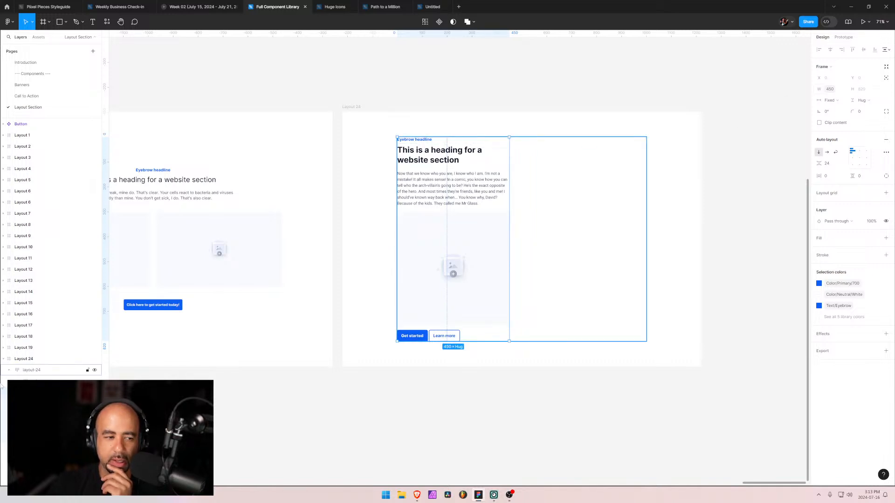
pyautogui.click(56, 383)
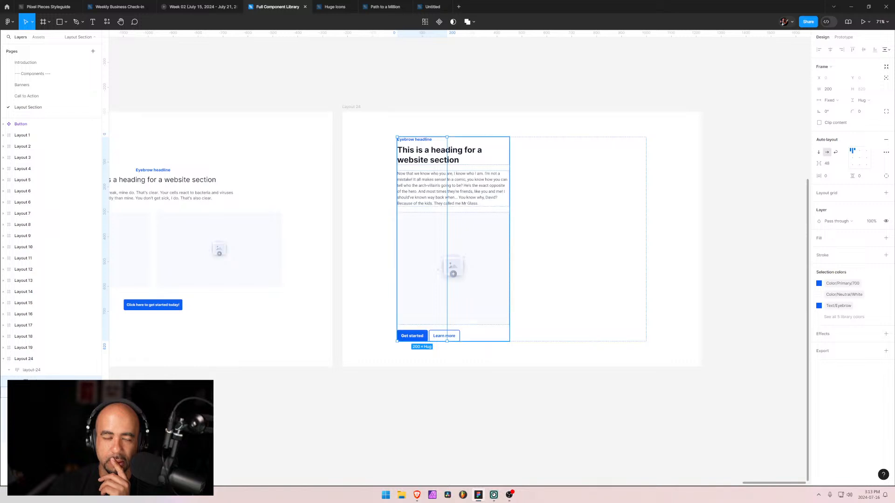
# - Set the content frame inside the column to fill the width of its container
pyautogui.click(56, 393)
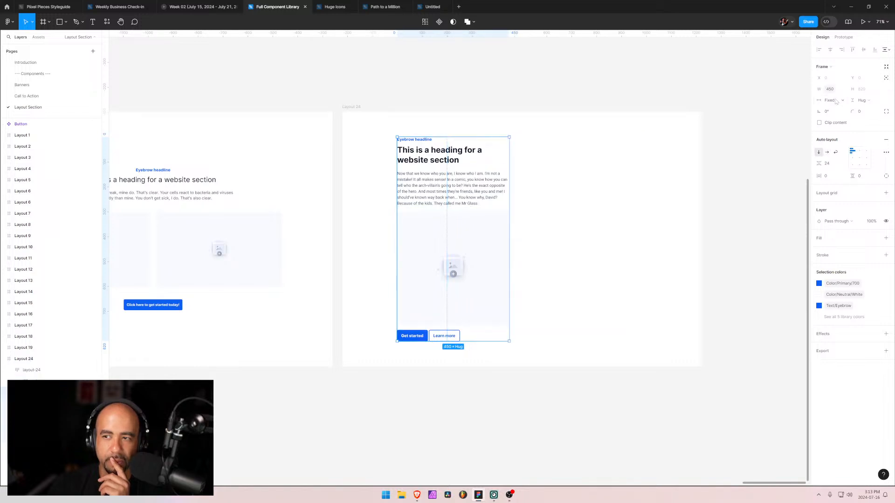
pyautogui.click(843, 89)
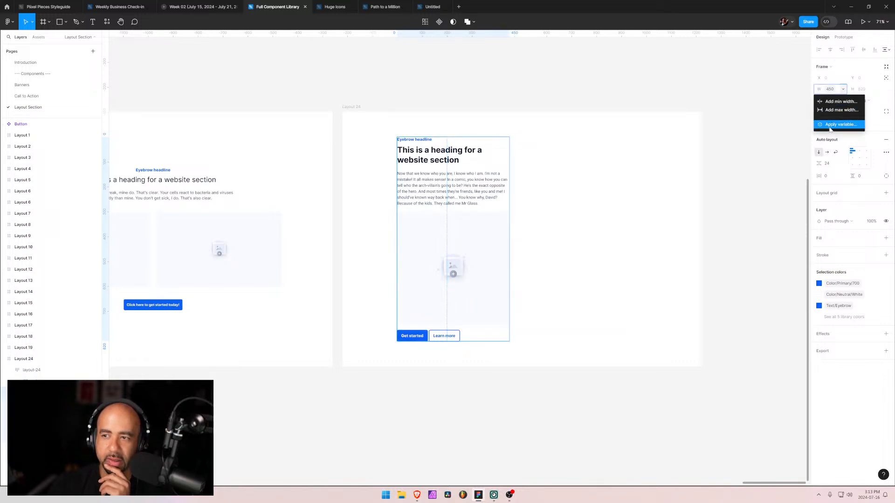
pyautogui.click(796, 101)
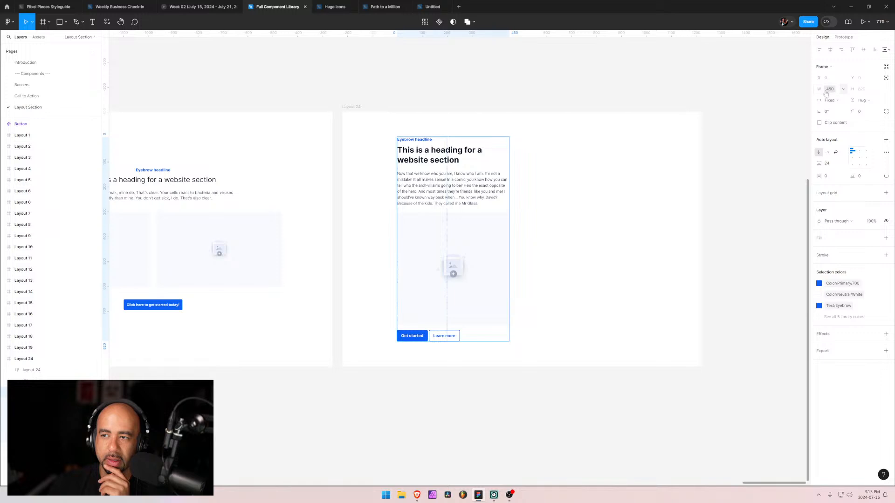
pyautogui.moveTo(818, 89); pyautogui.dragTo(818, 88)
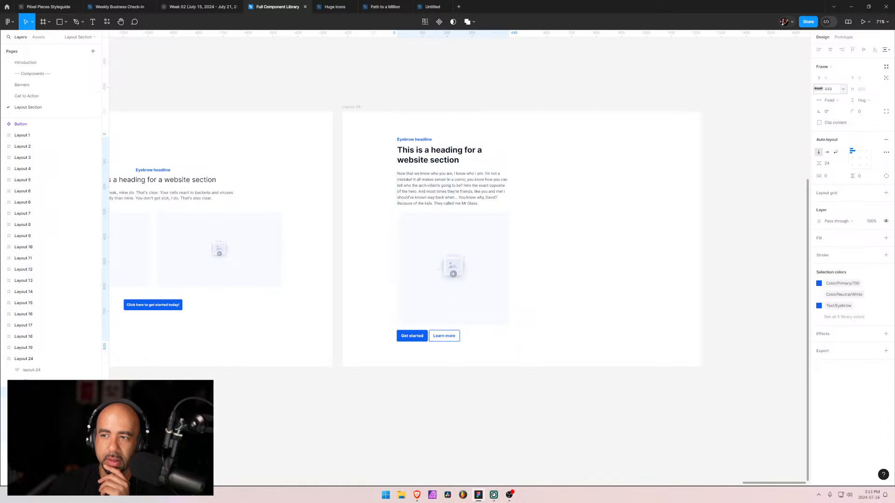
pyautogui.click(843, 89)
pyautogui.click(842, 89)
pyautogui.click(830, 100)
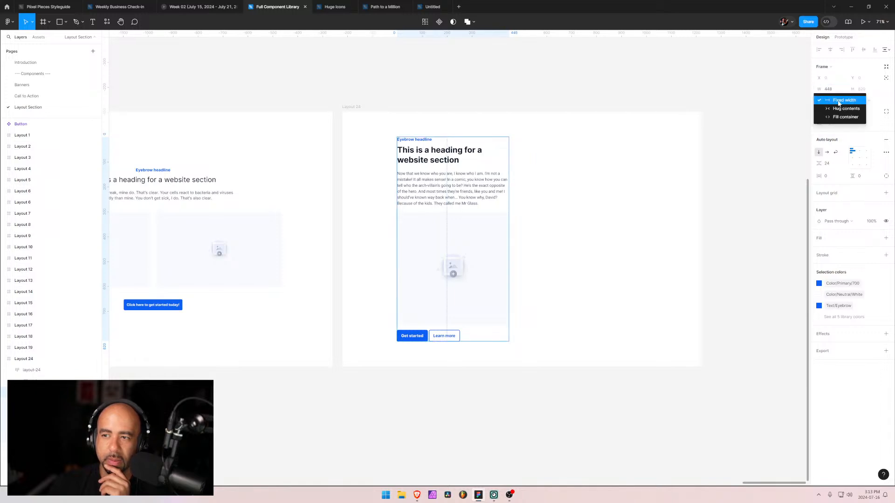
pyautogui.click(842, 117)
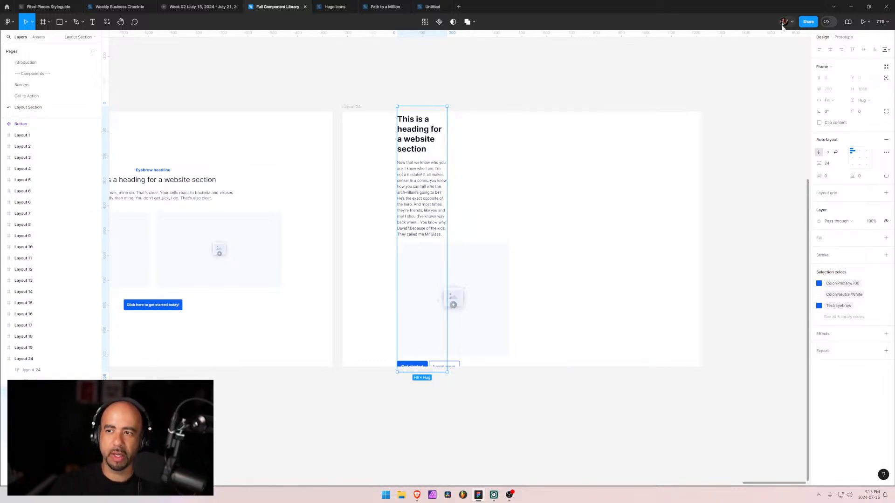
# - In the layout group of the Typography variables, duplicate the 2-column width variable as 3-column width with a value of 300
pyautogui.click(795, 73)
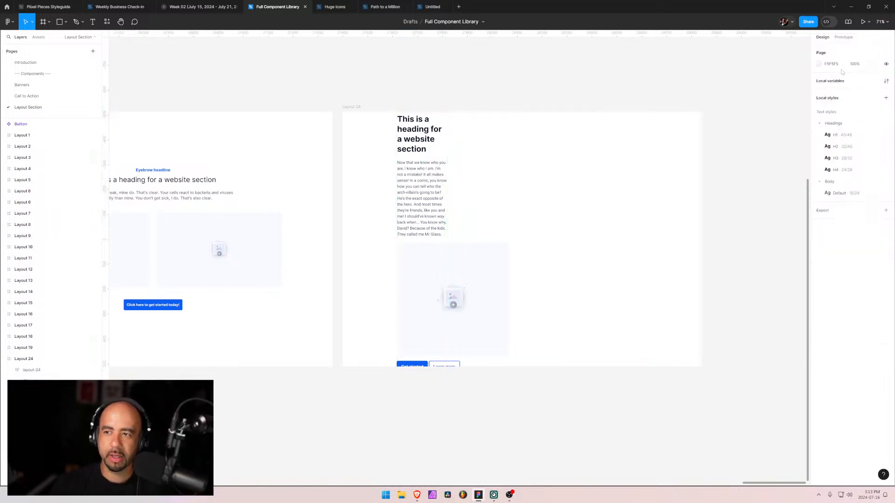
pyautogui.click(886, 80)
pyautogui.click(560, 47)
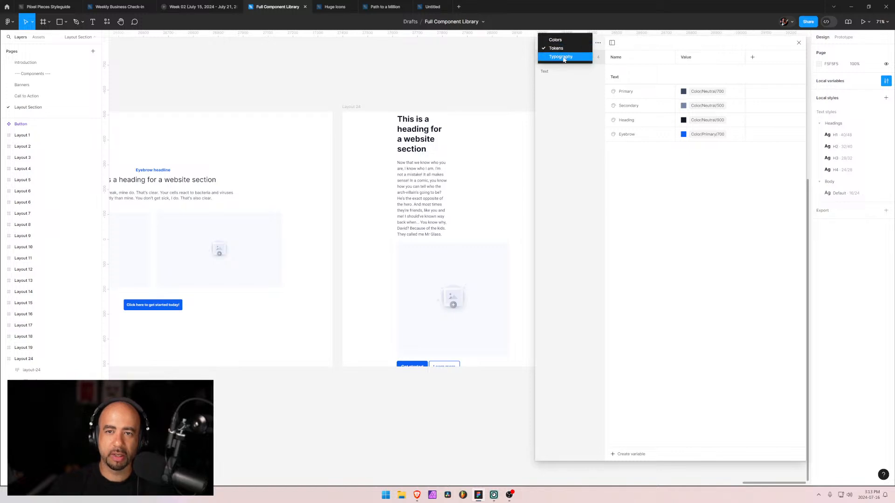
pyautogui.click(563, 57)
pyautogui.scroll(-4, 631, 230)
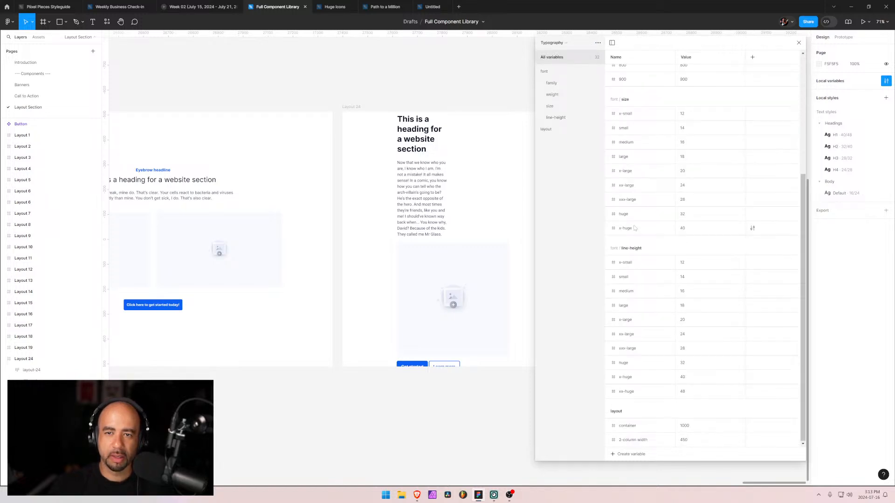
pyautogui.click(544, 129)
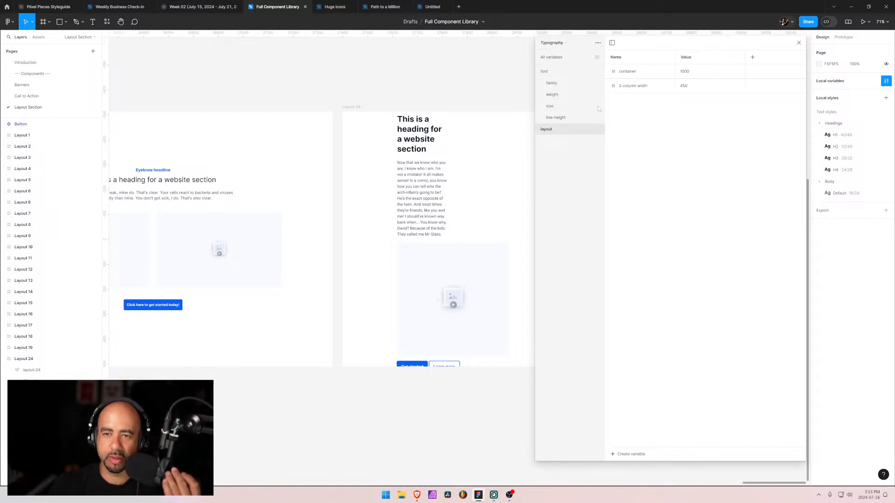
pyautogui.click(637, 89)
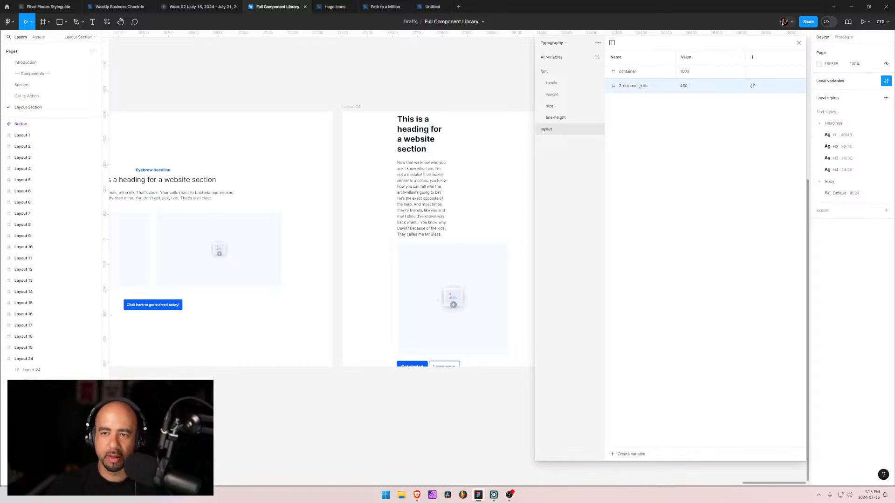
pyautogui.rightClick(639, 87)
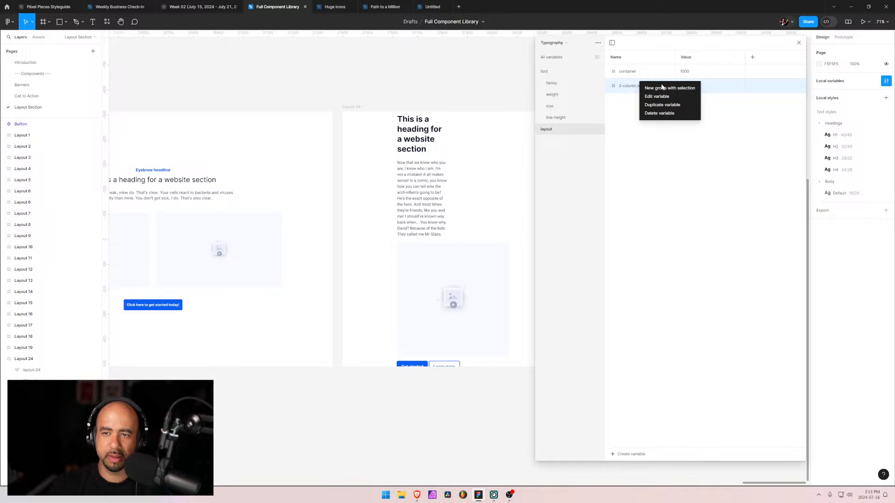
pyautogui.click(662, 104)
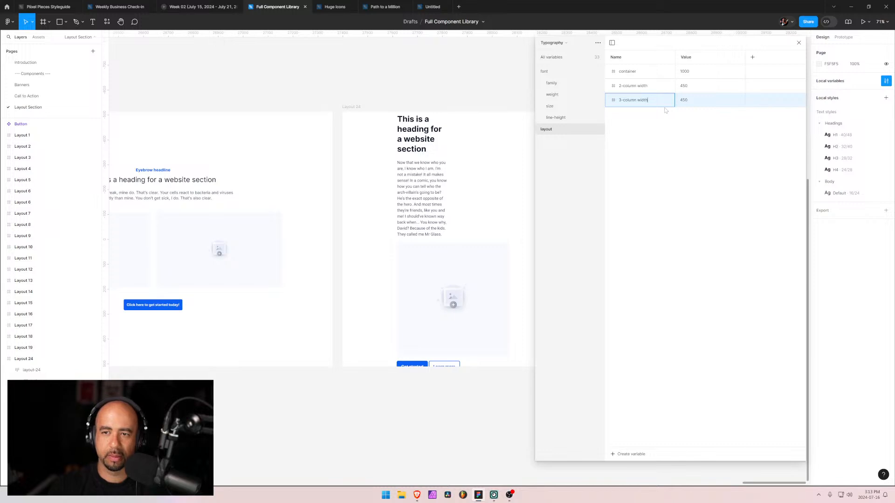
pyautogui.click(694, 100)
pyautogui.write('300')
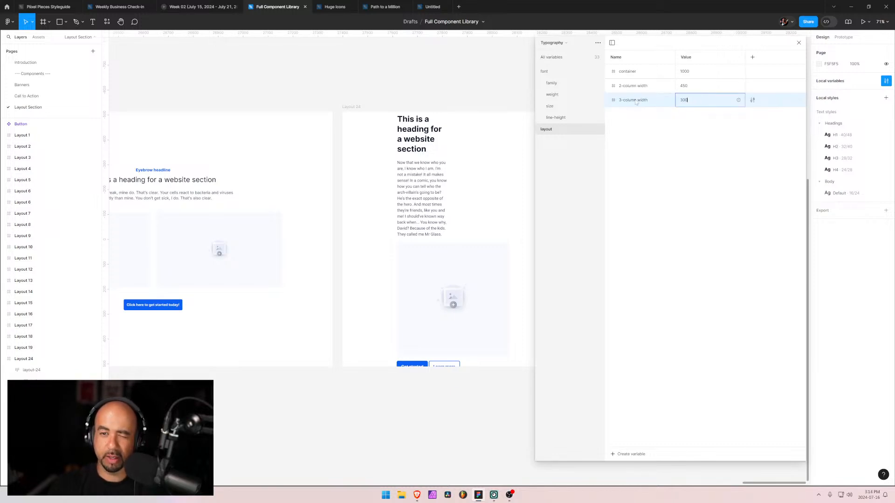
pyautogui.press('Return')
# - Duplicate the 3-column width variable as 4-column width and give it a value of 225
pyautogui.rightClick(622, 103)
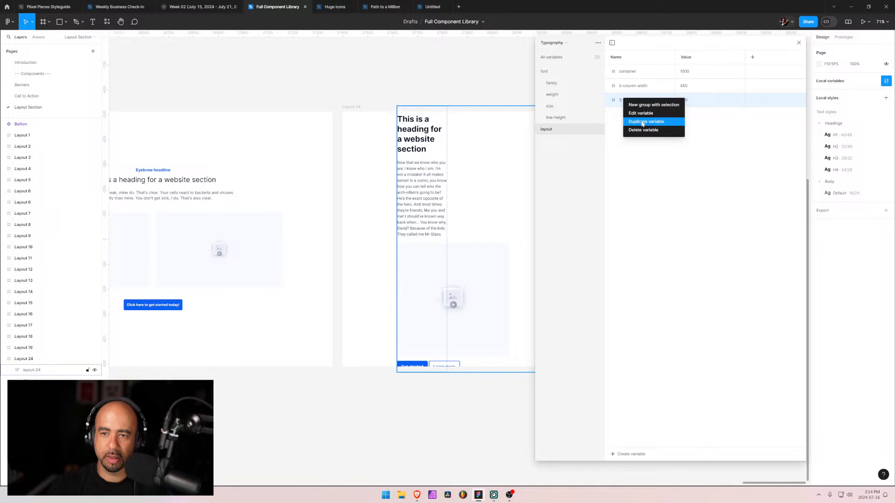
pyautogui.click(642, 122)
pyautogui.write('4')
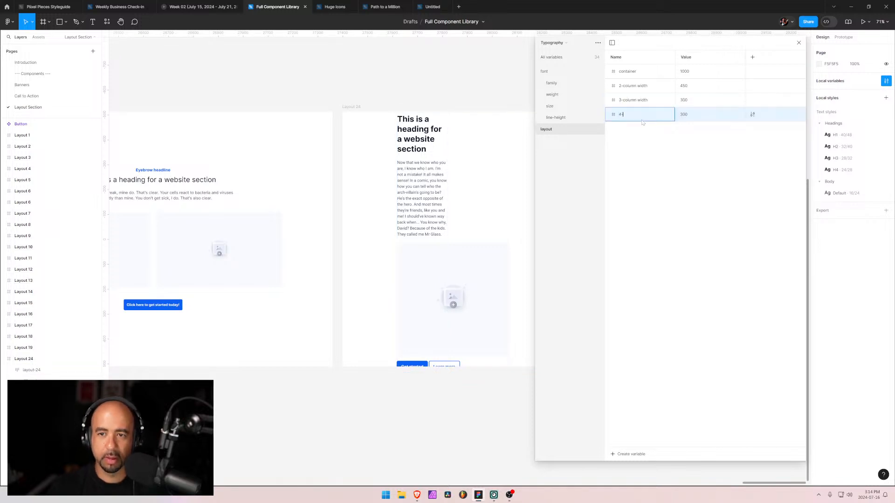
pyautogui.write('-column width')
pyautogui.press('Tab')
pyautogui.write('225')
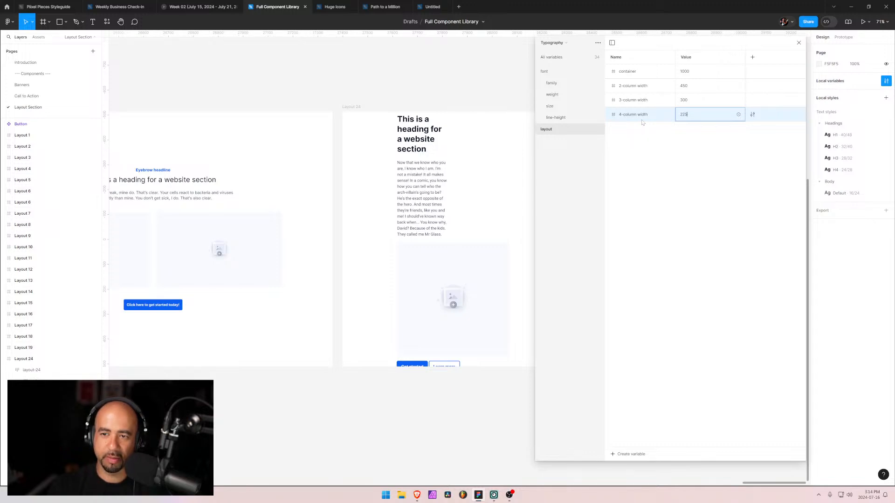
pyautogui.press('Return')
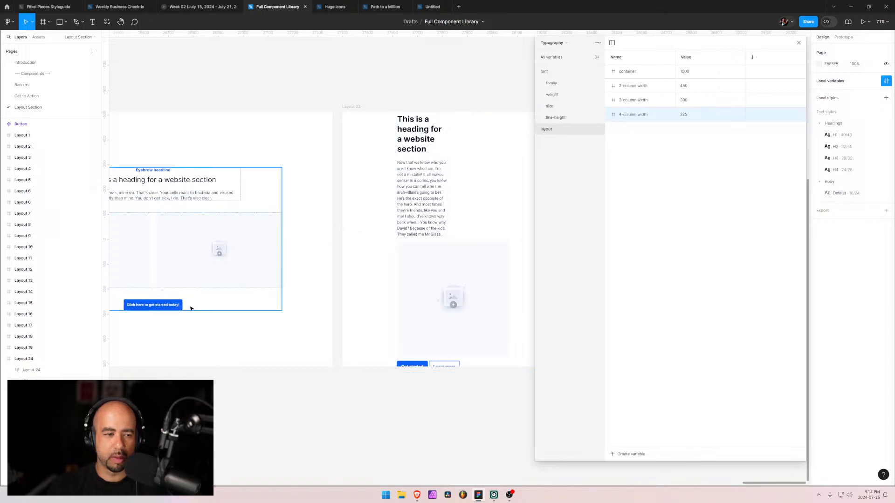
# - Close the variables and apply the 4-column width variable to the width of the content frame in Layout 24
pyautogui.click(51, 381)
pyautogui.click(52, 393)
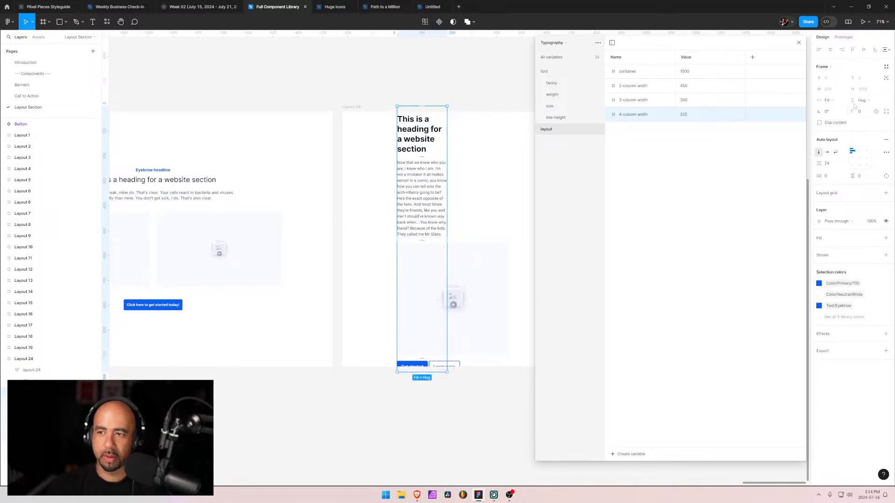
pyautogui.click(799, 42)
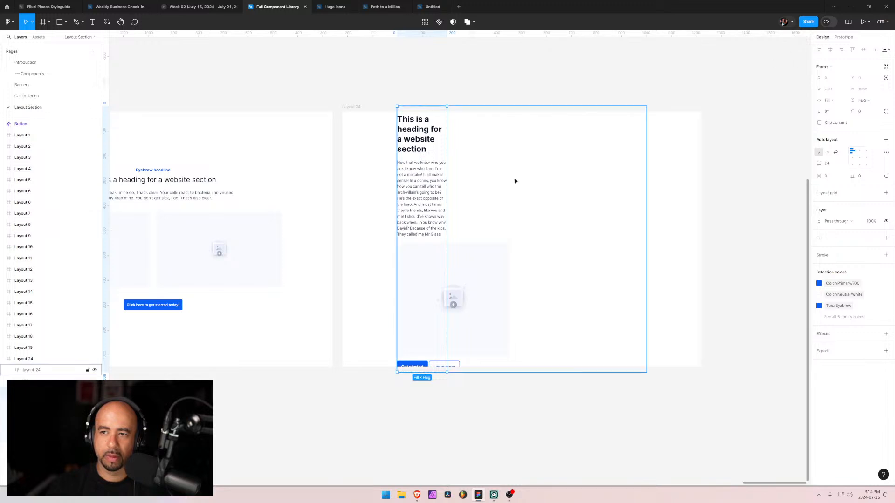
pyautogui.click(843, 91)
pyautogui.click(841, 111)
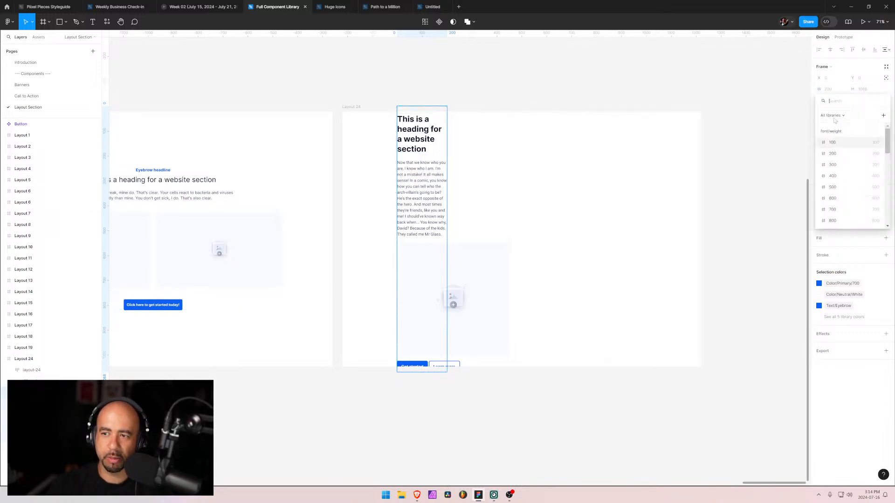
pyautogui.write('mi')
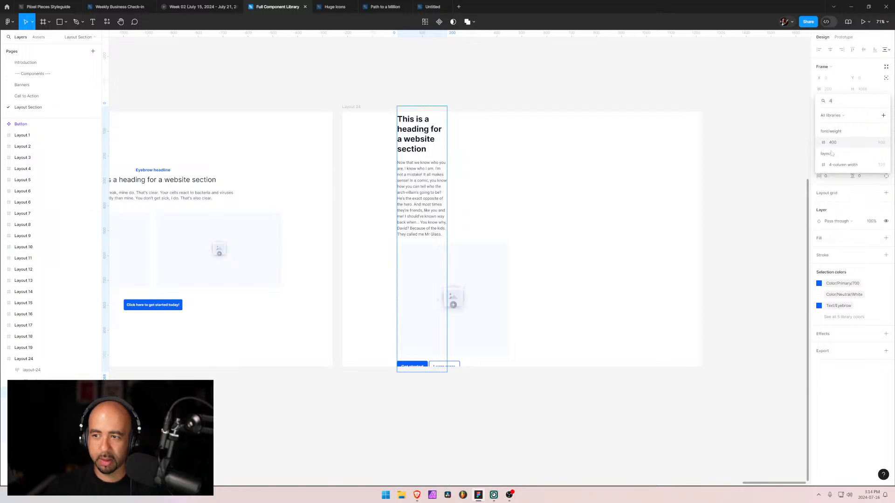
pyautogui.click(840, 164)
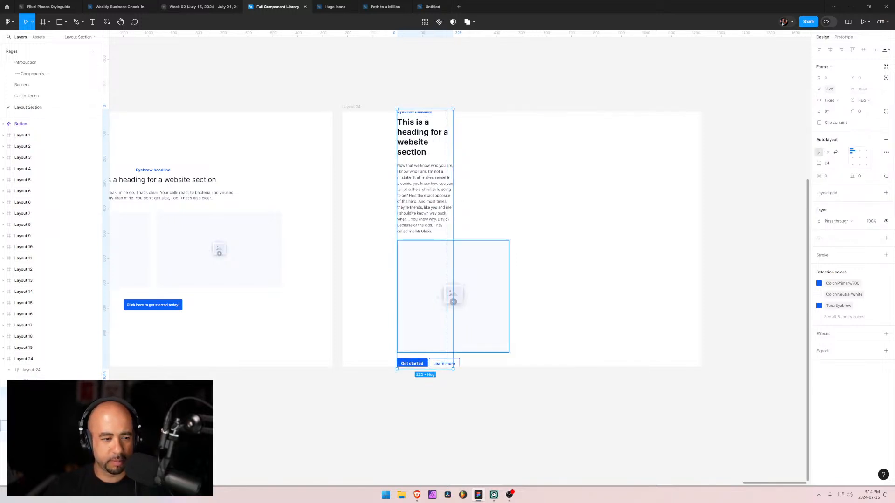
# - Set the image placeholder in Layout 24 to fill the width of its container
pyautogui.click(452, 280)
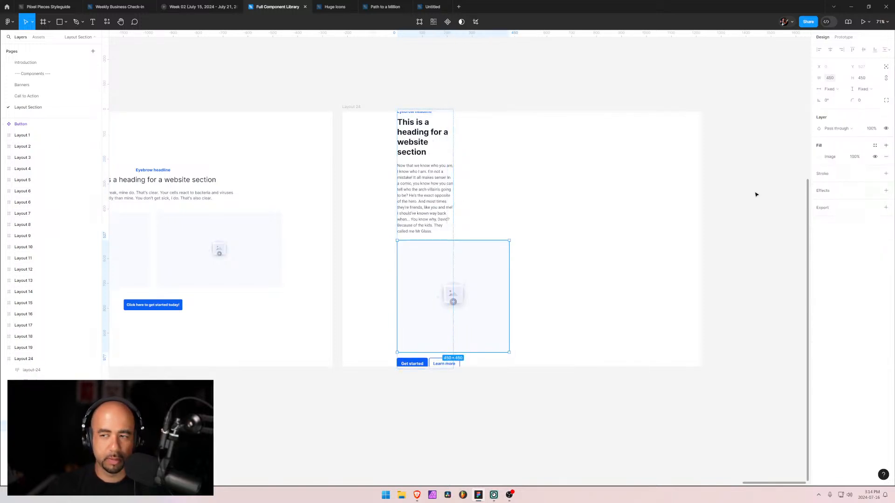
pyautogui.click(844, 80)
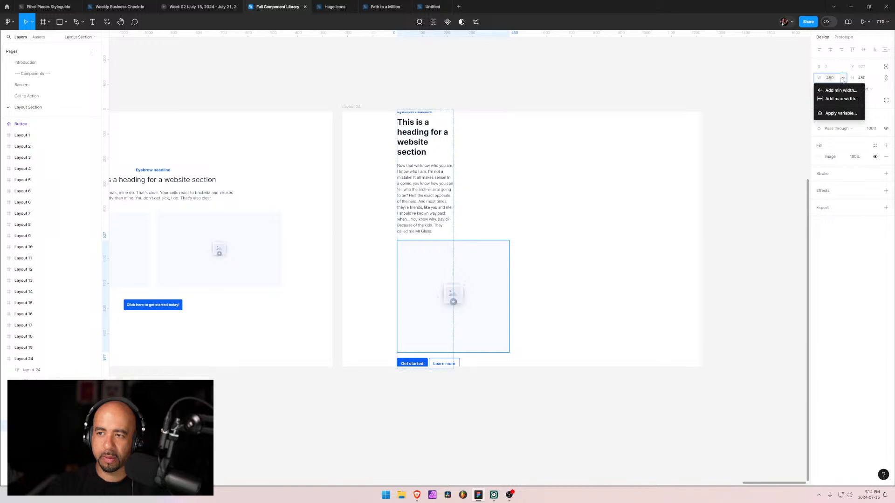
pyautogui.click(837, 82)
pyautogui.click(834, 89)
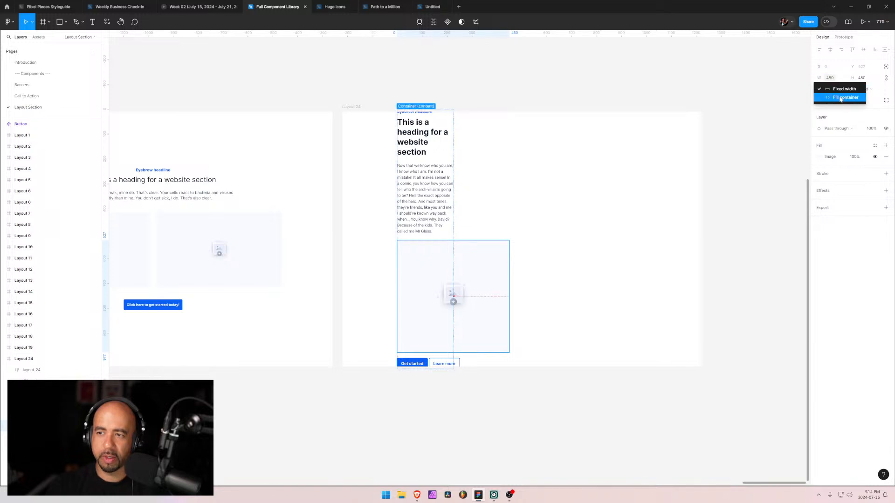
pyautogui.click(838, 100)
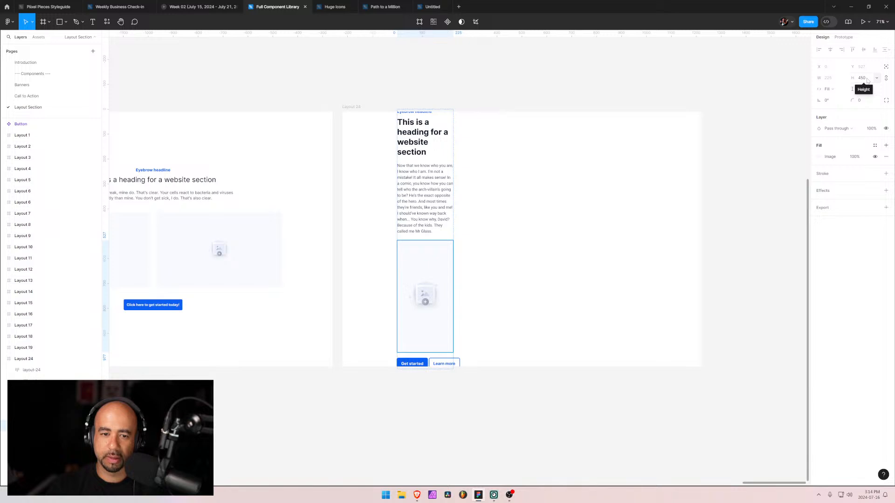
# - Try a height of 200 on the image placeholder with its proportions locked, and undo it
pyautogui.click(867, 81)
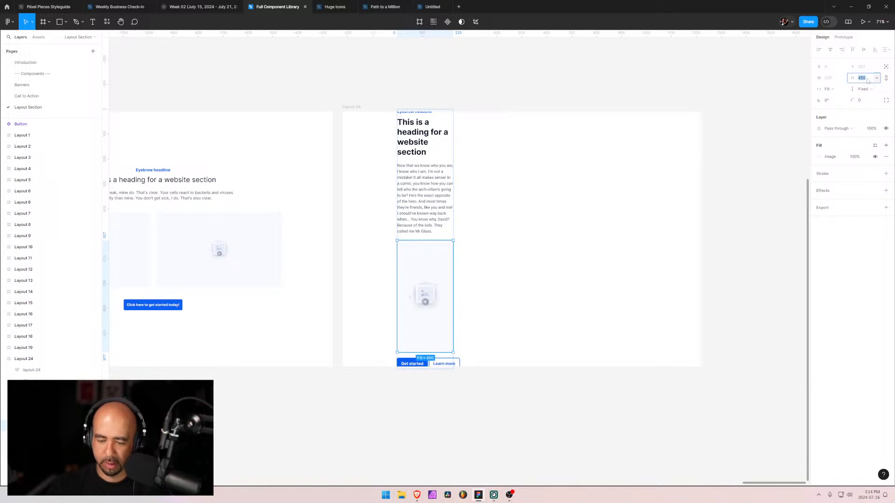
pyautogui.write('200')
pyautogui.press('Return')
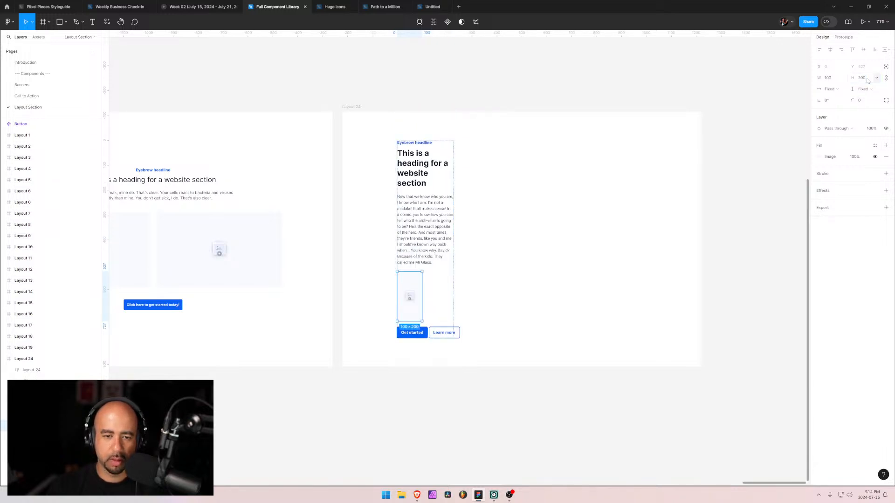
pyautogui.hotkey('ctrl', 'z')
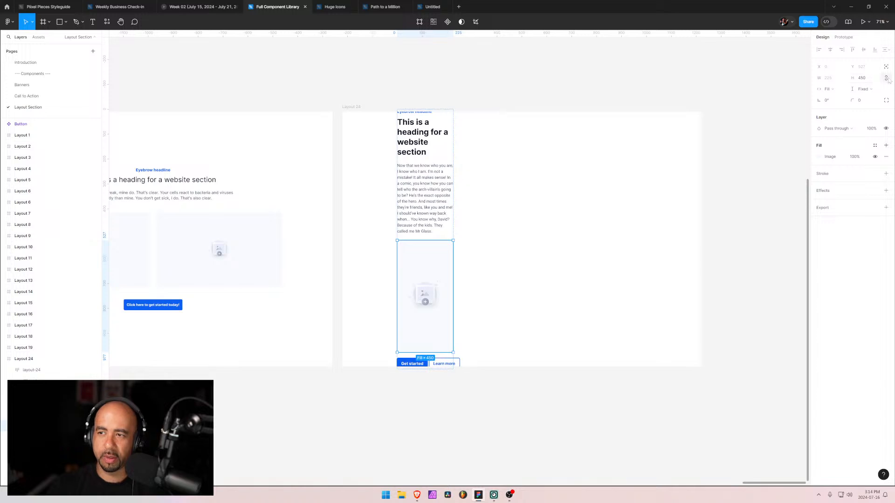
# - Set the image placeholder's height to 200 with its proportions unlocked, keeping the fill width
pyautogui.click(868, 79)
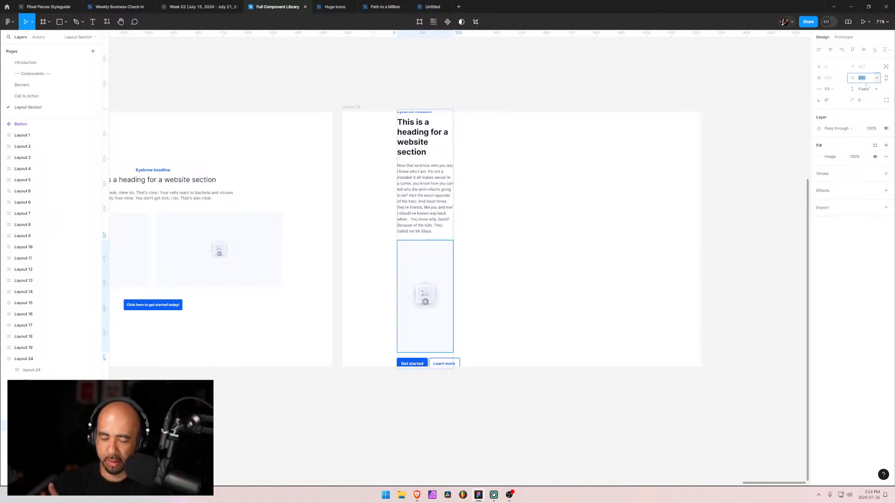
pyautogui.write('200')
pyautogui.press('Return')
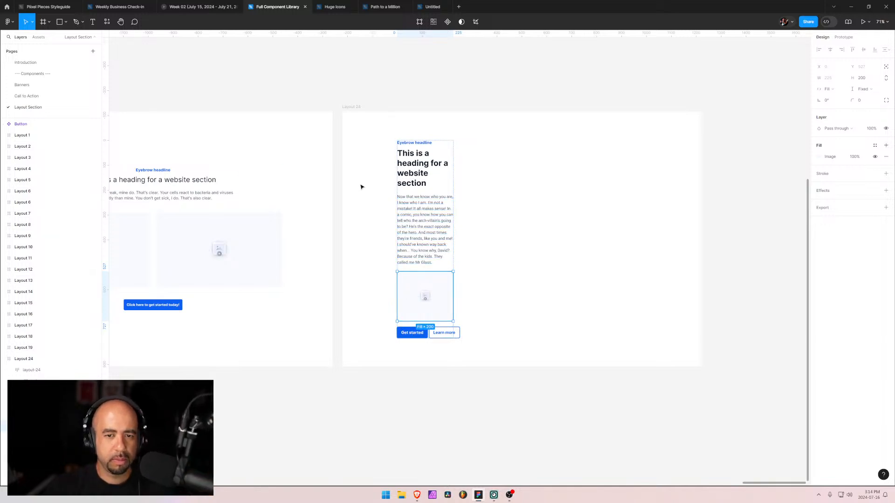
# - Replace the heading text in the Layout 24 column with "Small heading"
pyautogui.click(423, 164)
pyautogui.doubleClick(423, 164)
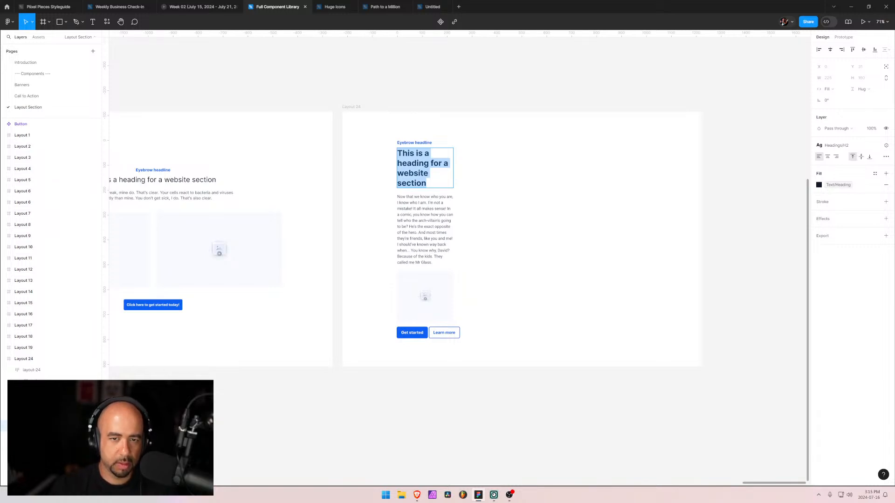
pyautogui.write('Small')
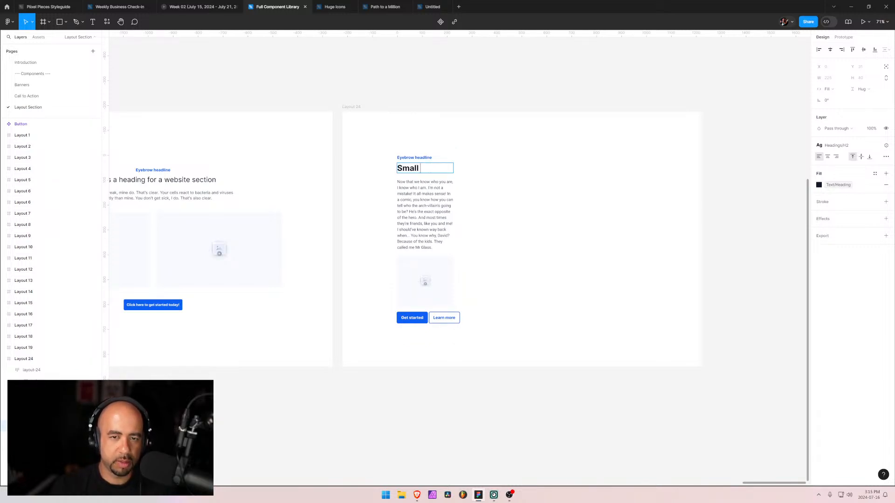
pyautogui.write(' heading')
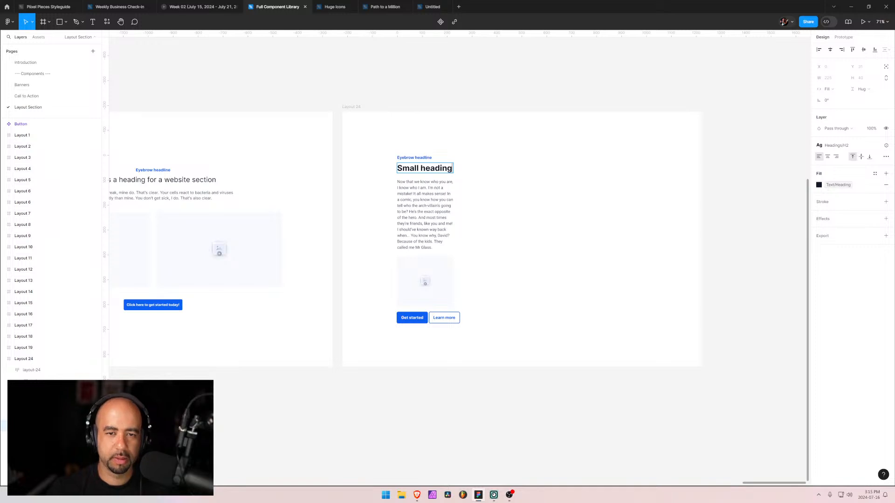
# - Extend the heading text in the Layout 24 column to "Small section heading"
pyautogui.write('section')
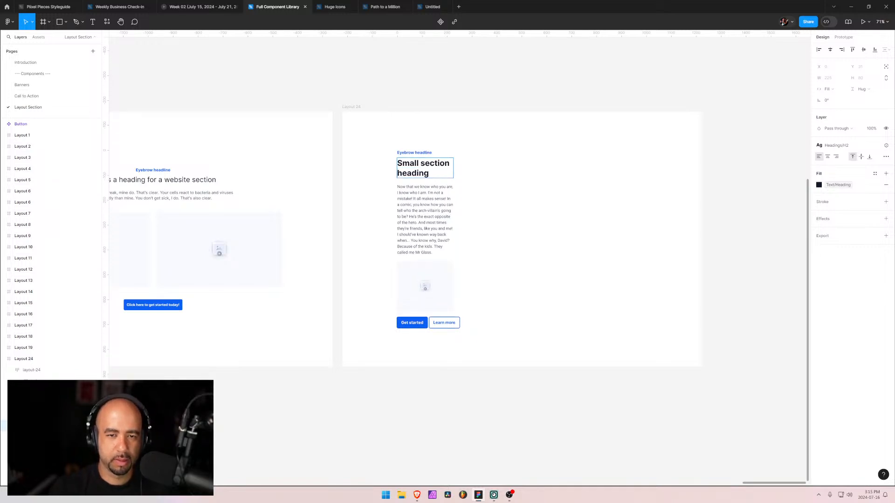
pyautogui.press('Escape')
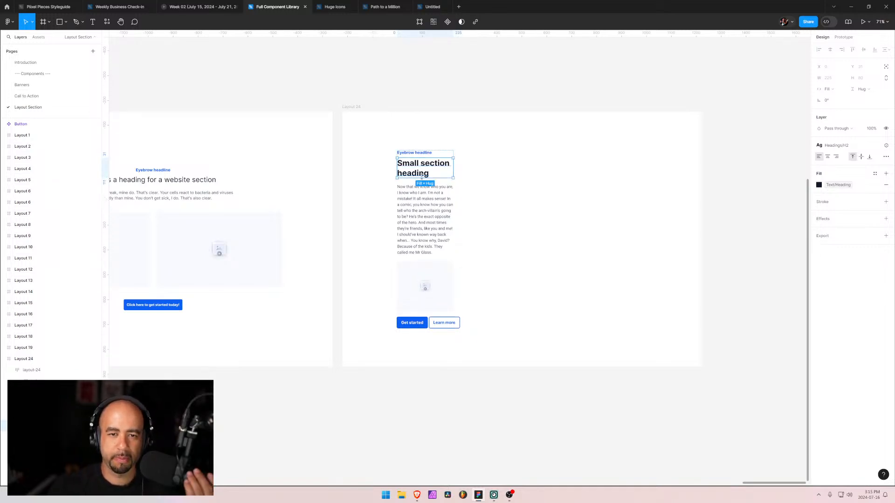
pyautogui.click(460, 195)
# - Stack the "Get started" and "Learn more" buttons vertically by switching their auto layout frame to a vertical direction
pyautogui.doubleClick(433, 169)
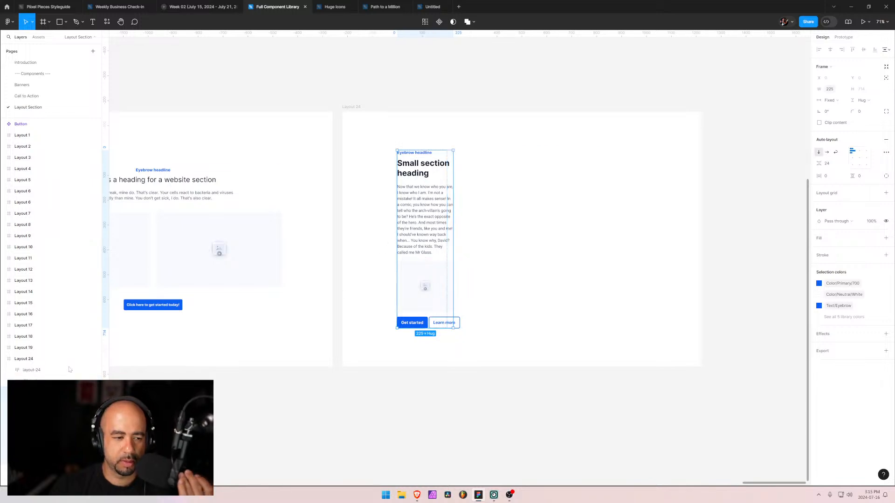
pyautogui.click(40, 404)
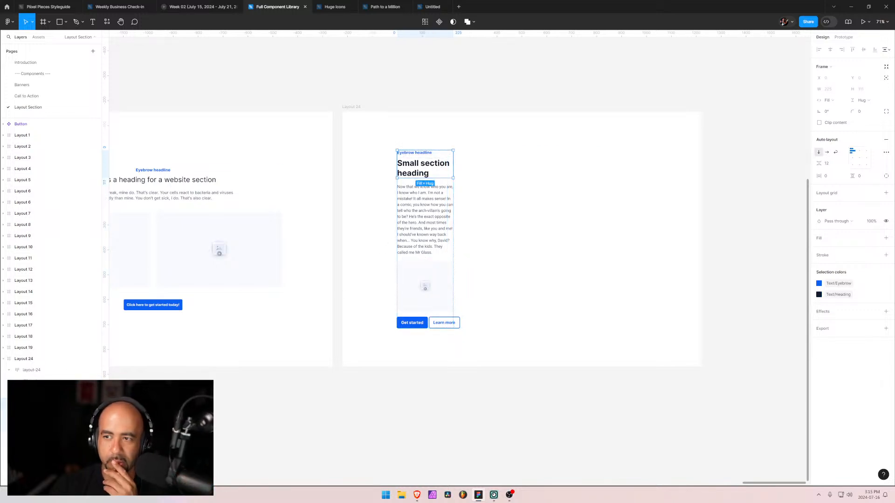
pyautogui.click(40, 392)
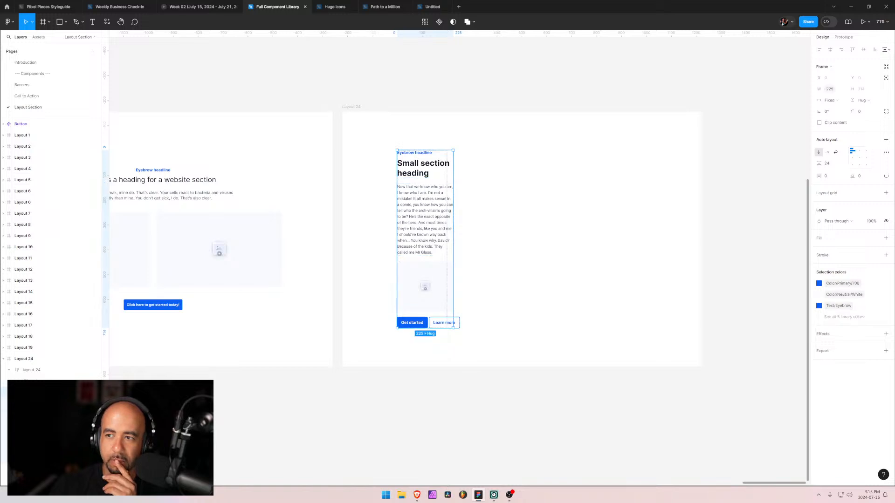
pyautogui.click(39, 403)
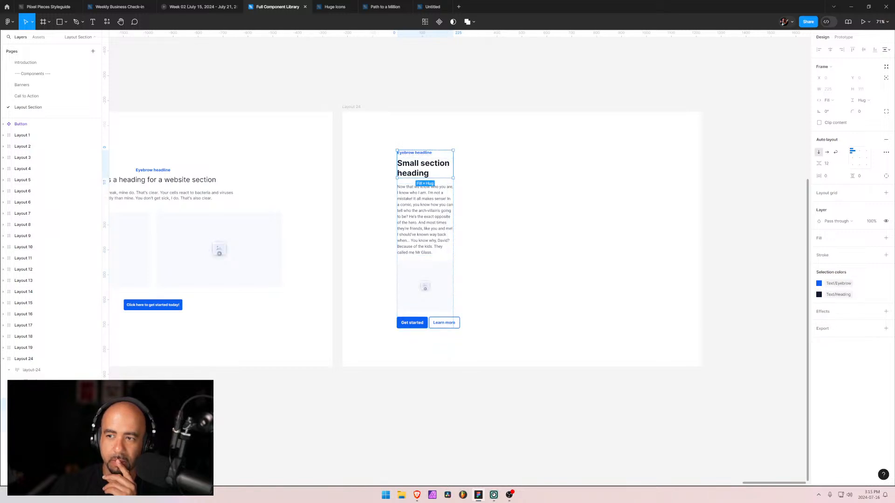
pyautogui.click(40, 392)
pyautogui.click(39, 404)
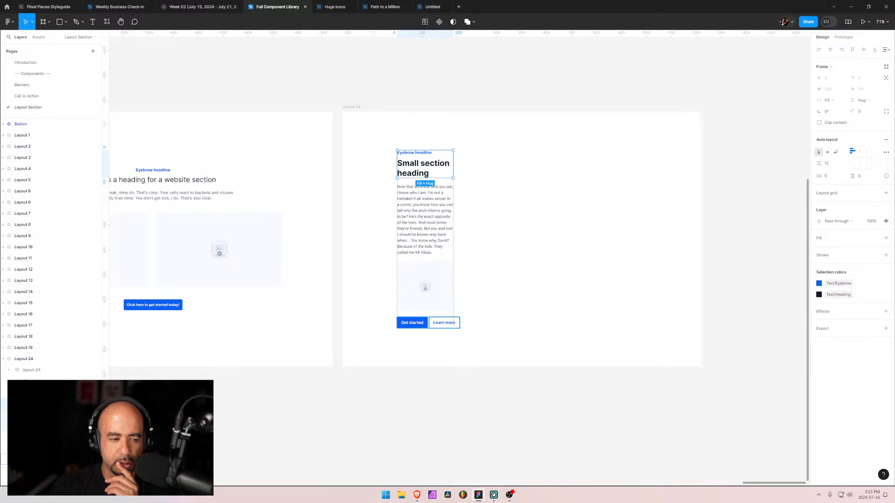
pyautogui.click(40, 460)
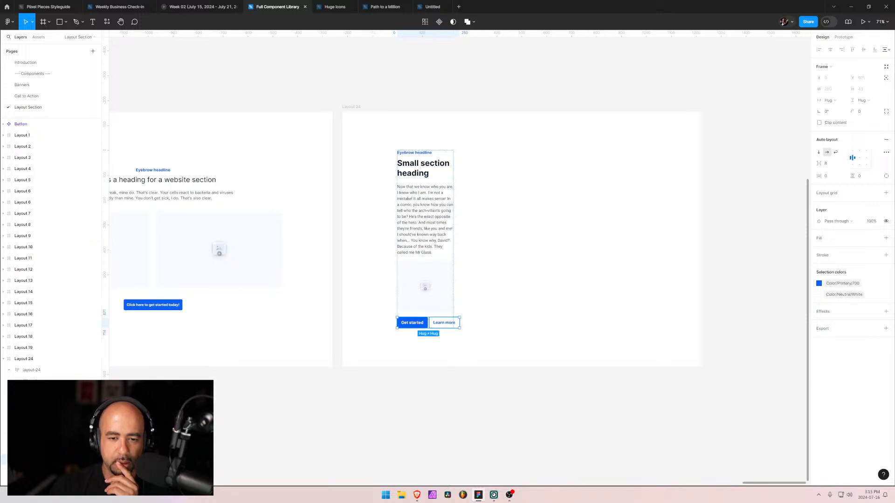
pyautogui.click(818, 154)
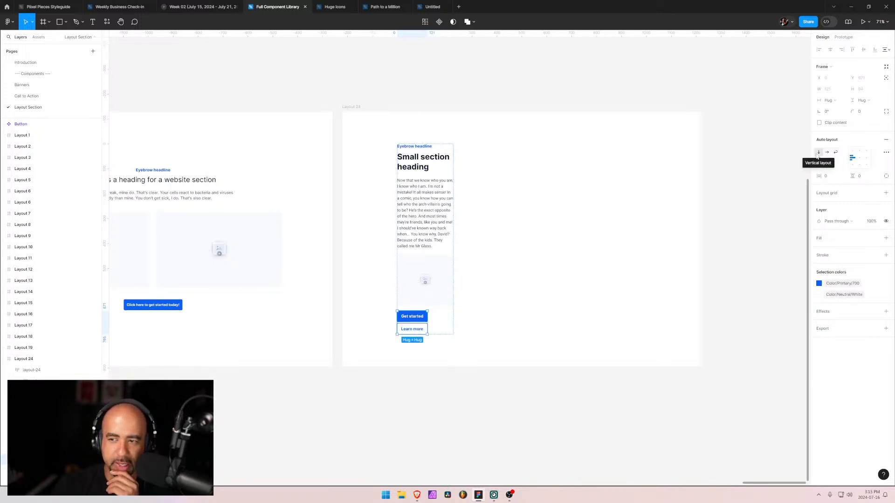
# - Align the contents of the column's Contents frame to the top center so the stacked buttons are centered
pyautogui.click(857, 158)
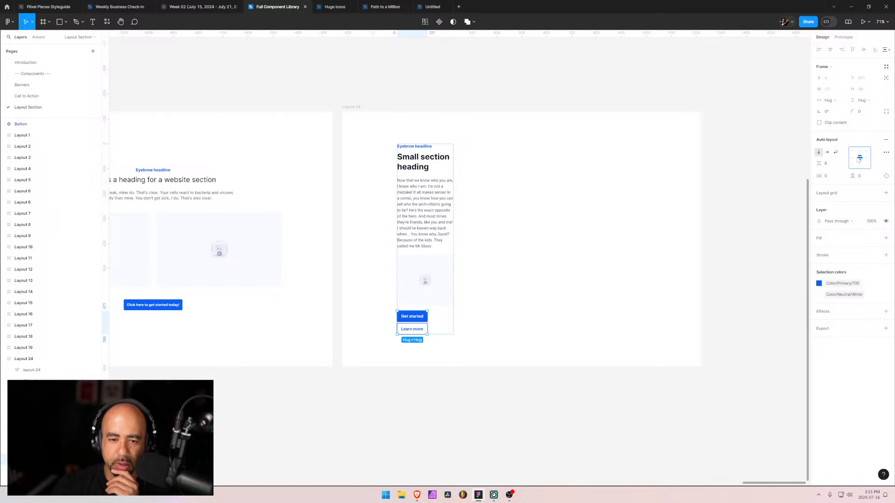
pyautogui.hotkey('ctrl', 'z')
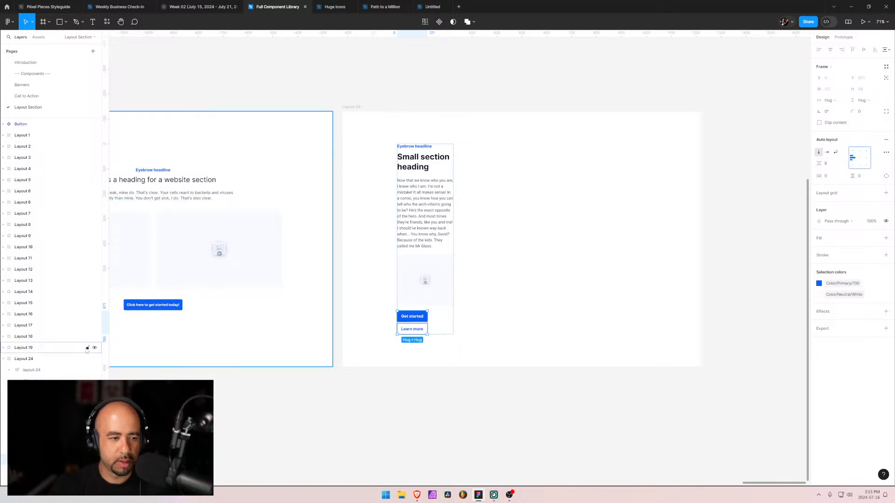
pyautogui.click(34, 403)
pyautogui.hotkey('shift', 'Return')
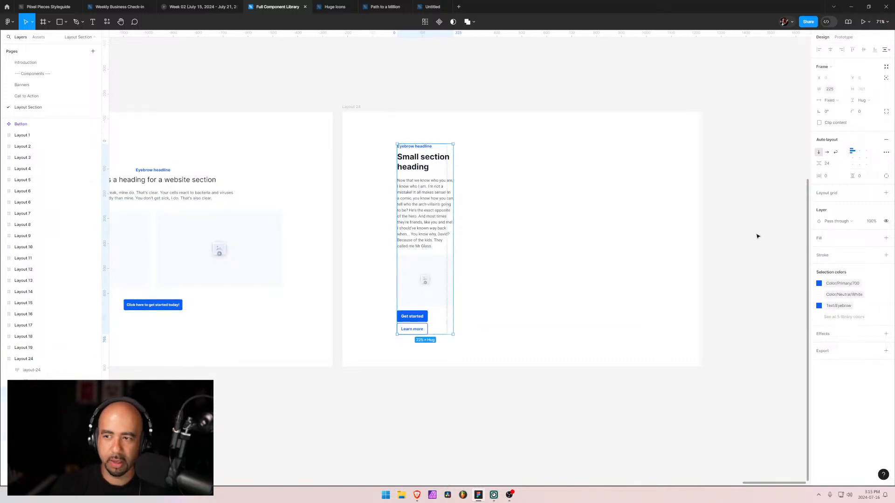
pyautogui.click(860, 152)
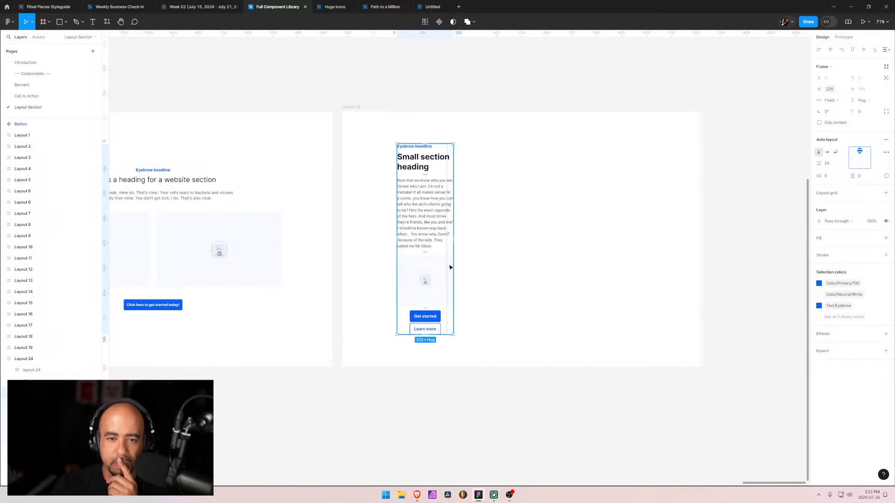
pyautogui.click(350, 274)
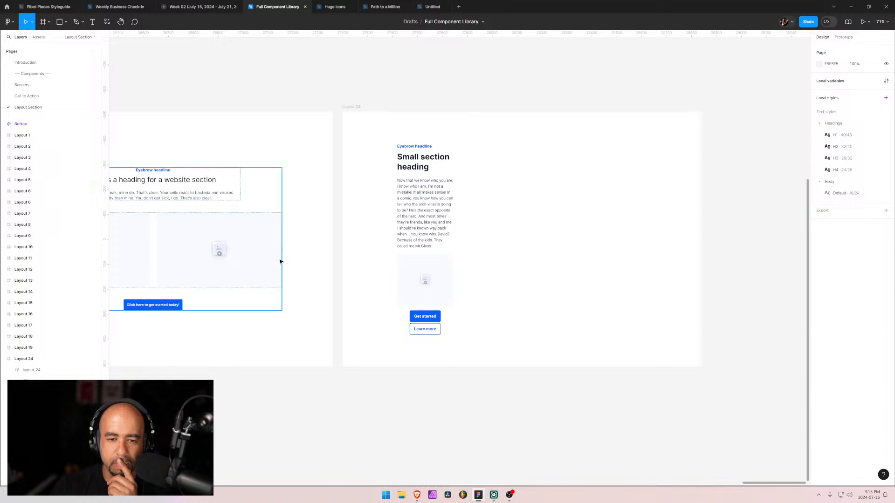
# - Apply the 4-column-width variable to the width of the column frame that wraps the Contents frame
pyautogui.doubleClick(414, 212)
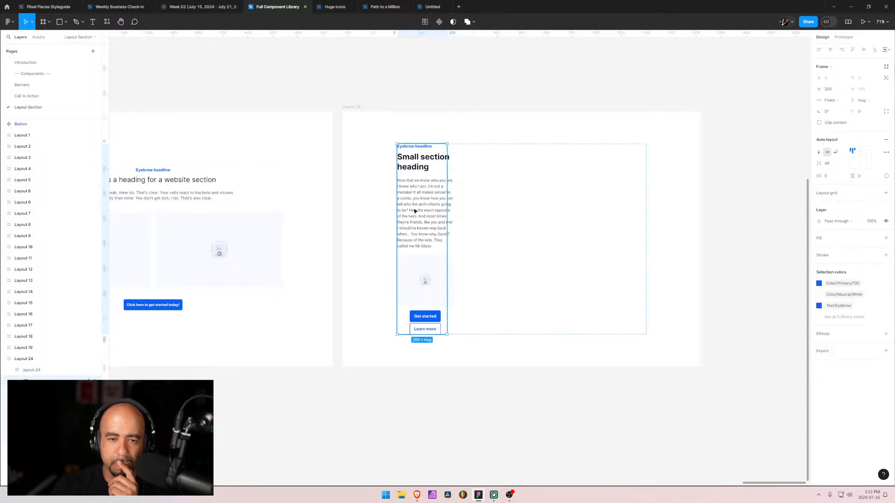
pyautogui.doubleClick(426, 210)
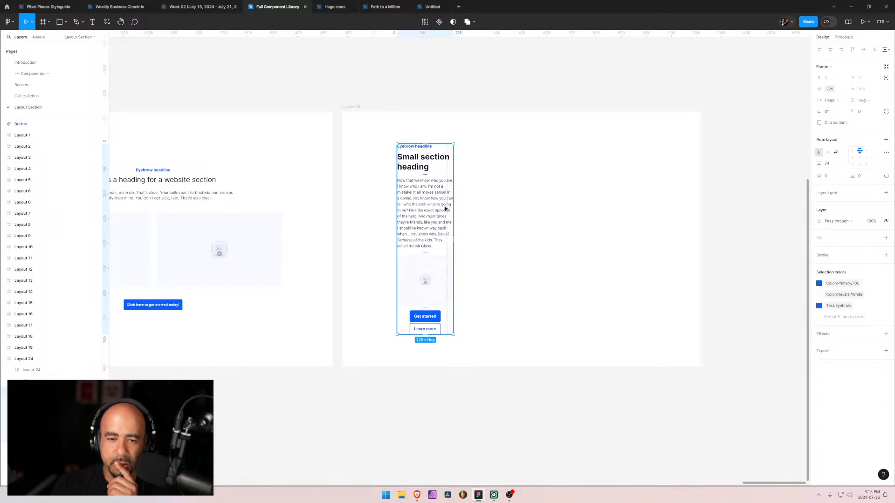
pyautogui.click(47, 381)
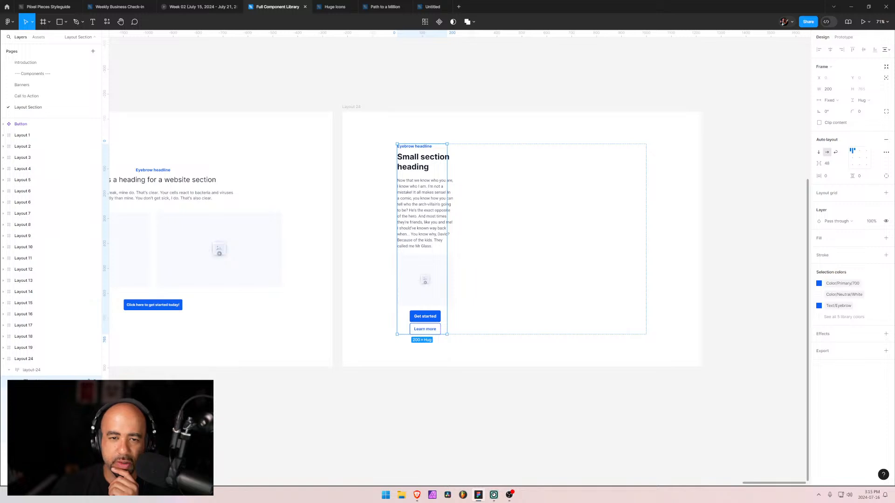
pyautogui.click(843, 89)
pyautogui.click(837, 124)
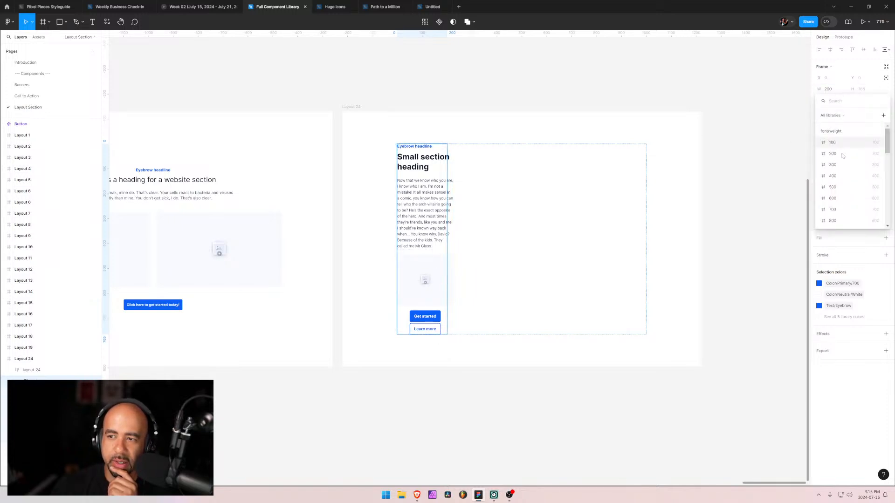
pyautogui.scroll(-3, 836, 167)
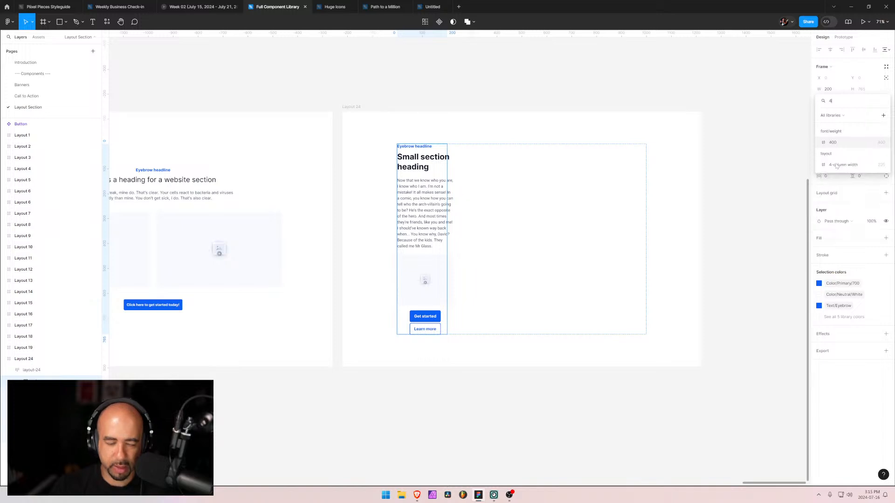
pyautogui.click(835, 165)
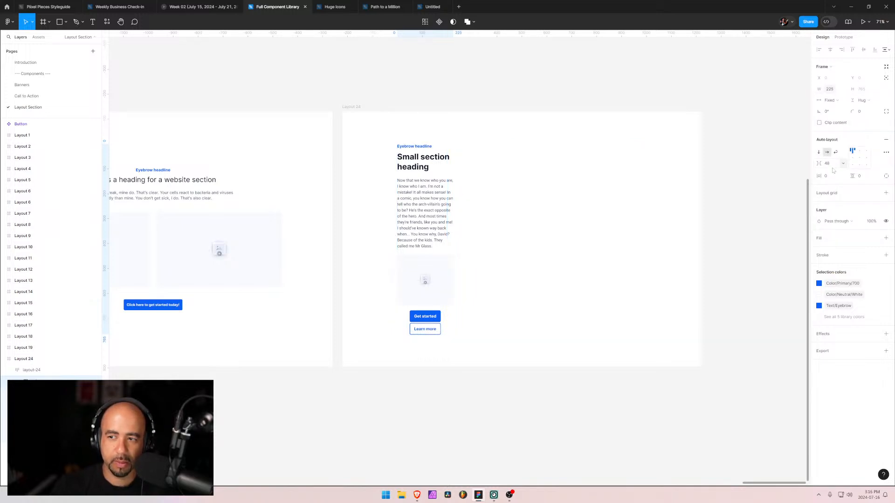
# - Set the Contents frame inside the column to fill the width of its container
pyautogui.press('Return')
pyautogui.click(831, 100)
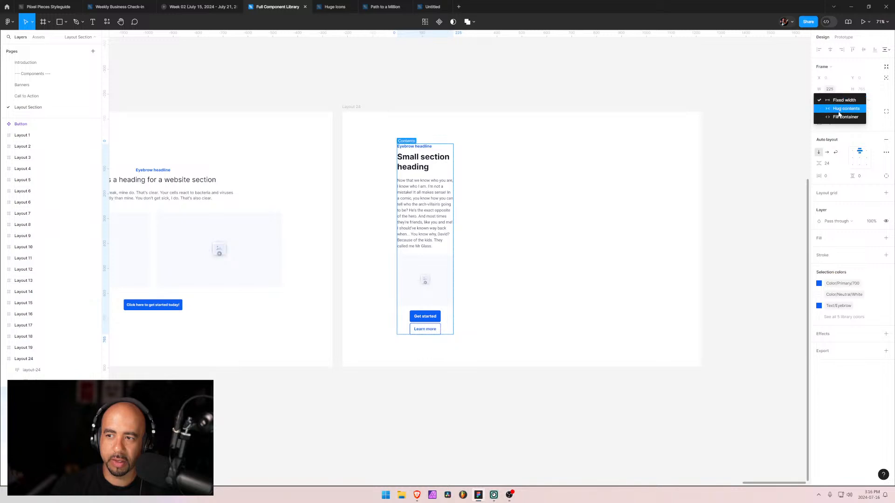
pyautogui.click(838, 109)
pyautogui.click(828, 100)
pyautogui.click(842, 108)
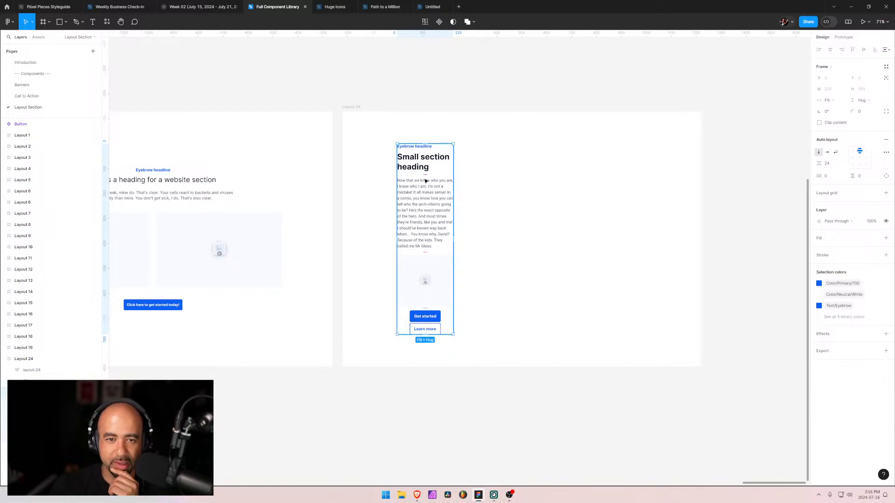
# - Shorten the column's body text by deleting everything after "He's the exact opposite of the hero."
pyautogui.doubleClick(422, 220)
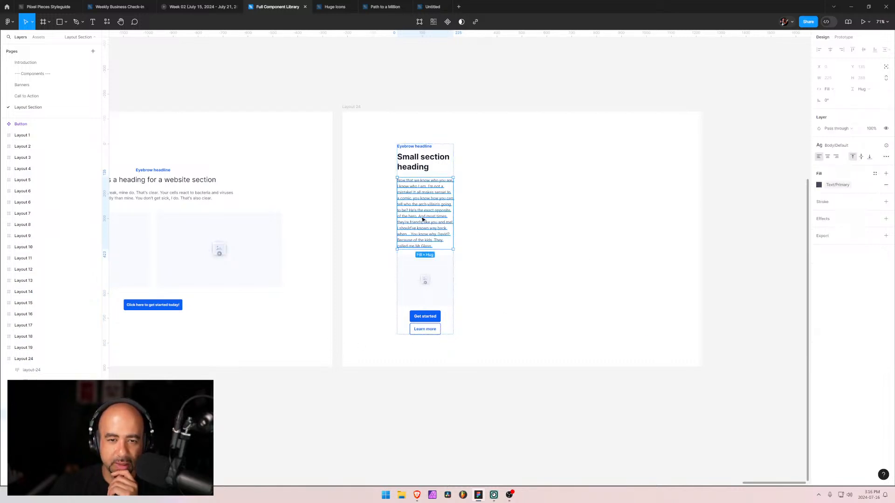
pyautogui.click(424, 211)
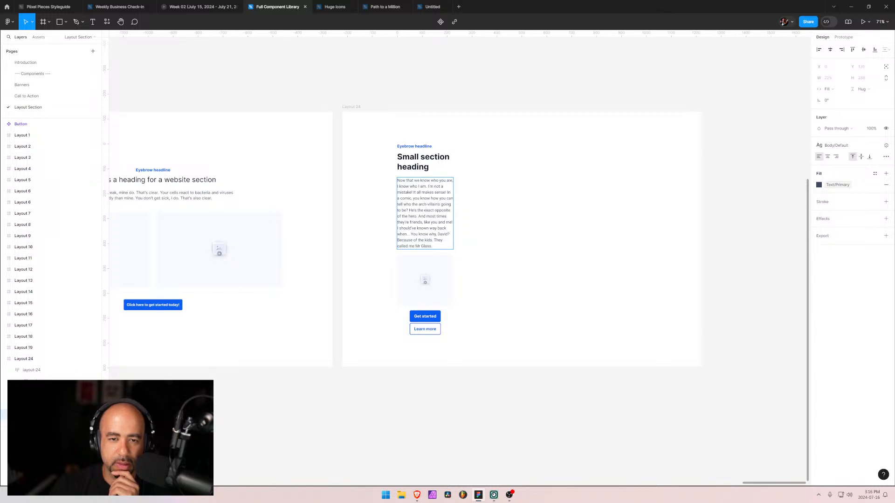
pyautogui.moveTo(418, 216); pyautogui.dragTo(439, 250)
pyautogui.press('BackSpace')
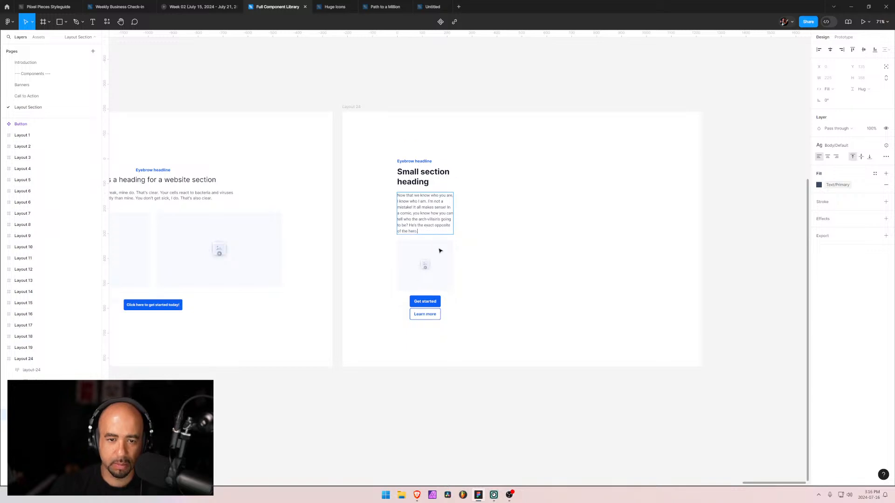
pyautogui.click(356, 204)
pyautogui.click(511, 186)
pyautogui.click(465, 125)
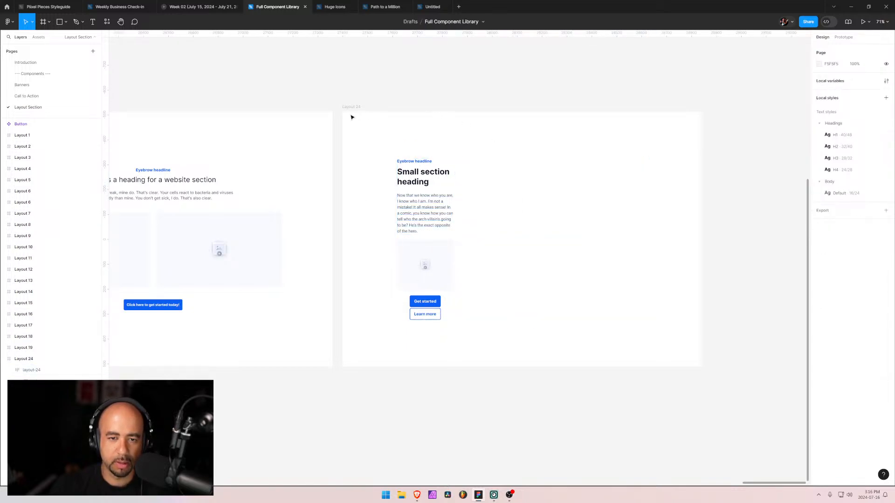
# - Try rounding the corners of the column's image placeholder as far as possible, and undo it
pyautogui.click(418, 257)
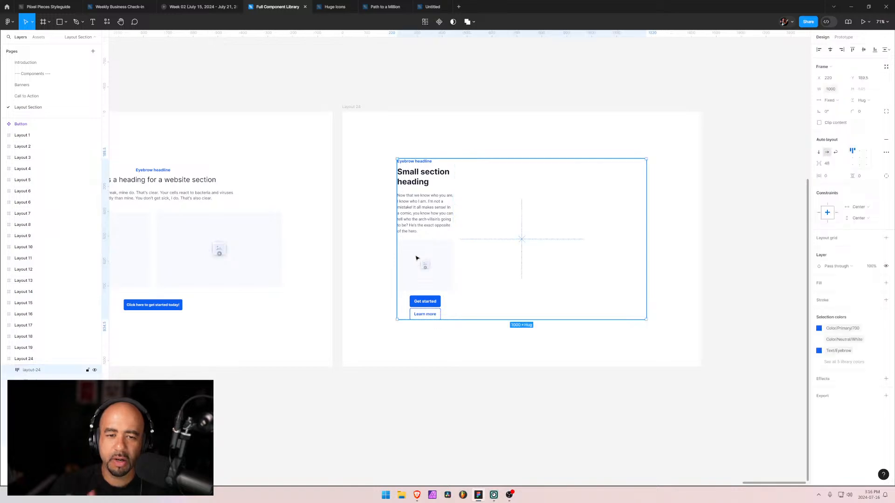
pyautogui.click(406, 260)
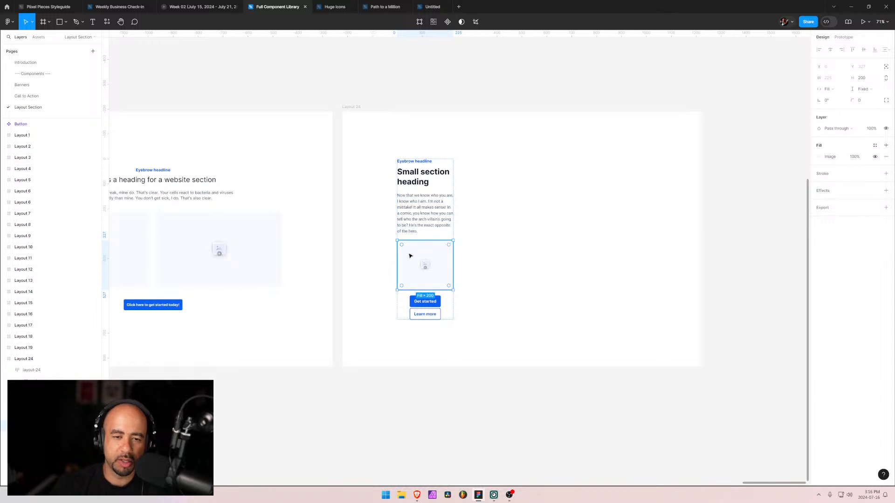
pyautogui.moveTo(401, 245); pyautogui.dragTo(484, 314)
pyautogui.click(485, 313)
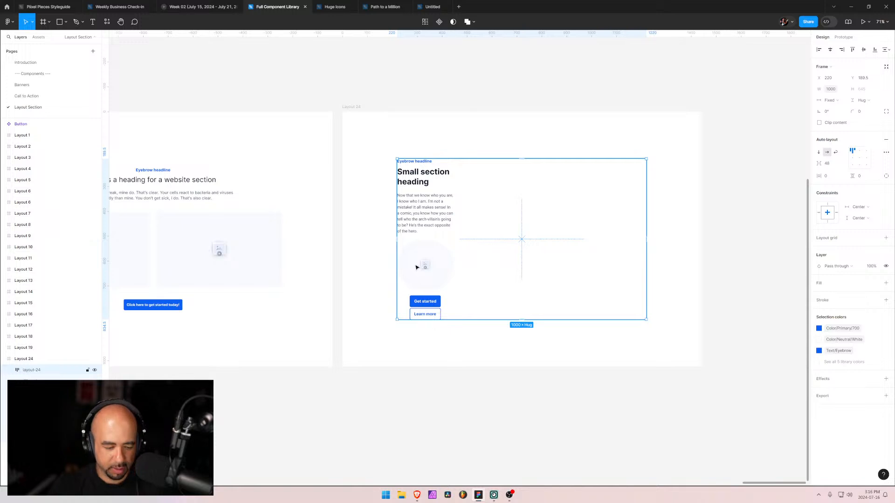
pyautogui.hotkey('ctrl', 'z')
pyautogui.hotkey('ctrl', 'z')
# - Move the image placeholder above the body text in the column, and select the Contents frame
pyautogui.click(364, 242)
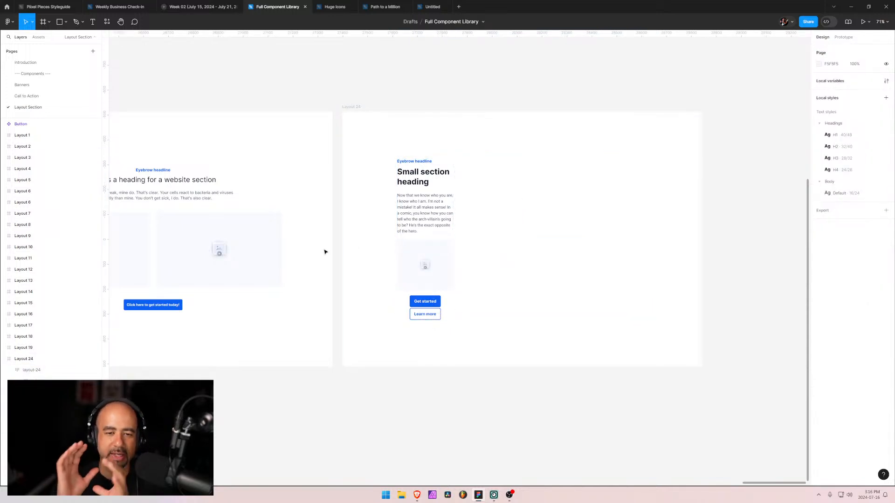
pyautogui.click(416, 259)
pyautogui.click(416, 259)
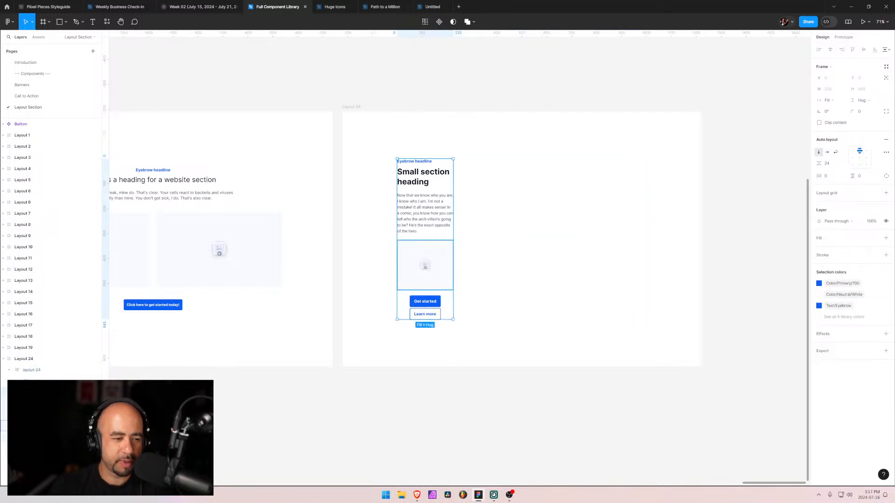
pyautogui.doubleClick(416, 259)
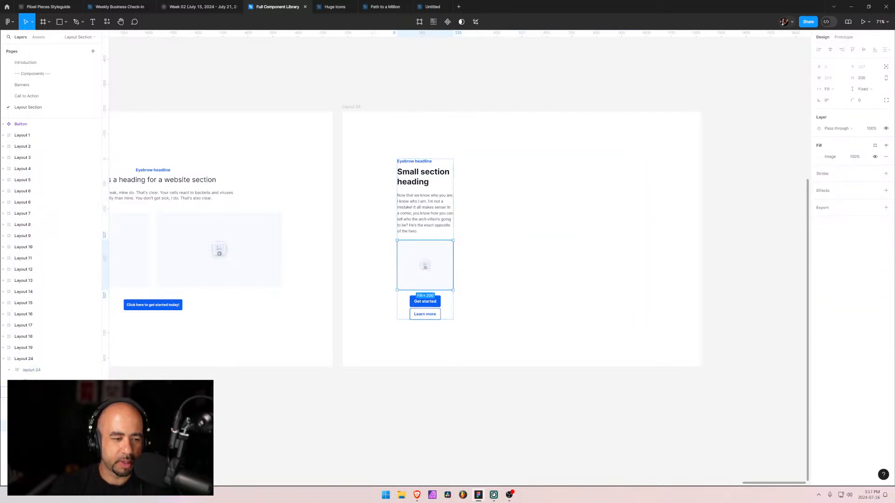
pyautogui.press('Up')
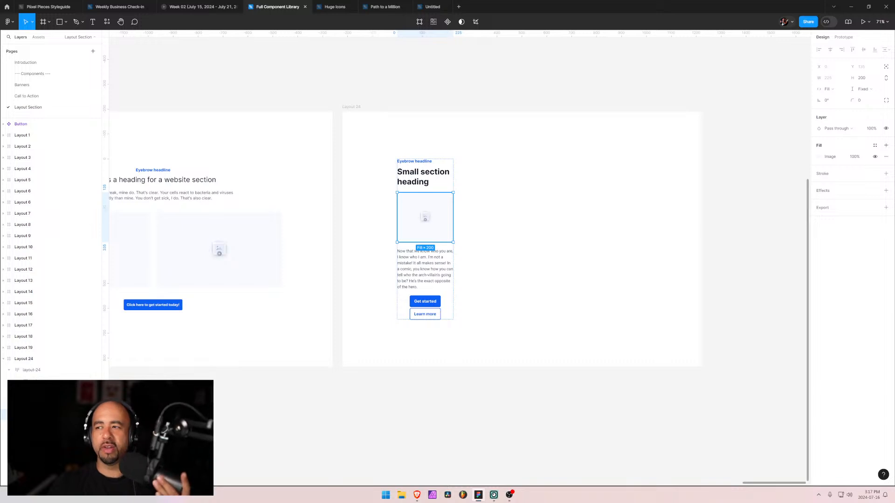
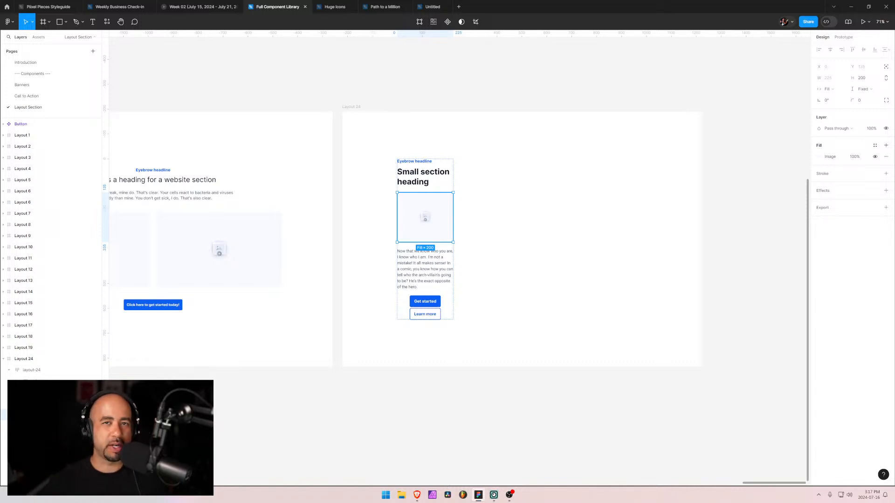
pyautogui.click(507, 291)
pyautogui.click(413, 207)
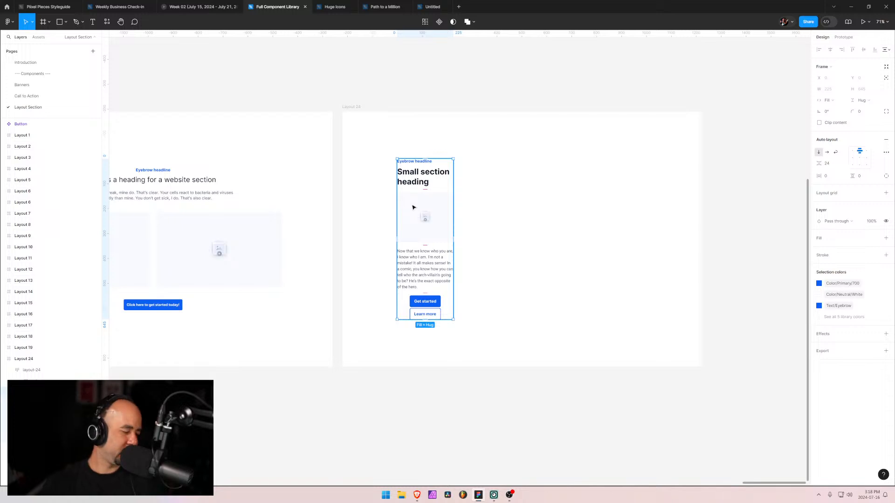
# - Align the items of the column's content frame to the top left in its auto layout
pyautogui.click(577, 219)
pyautogui.click(369, 232)
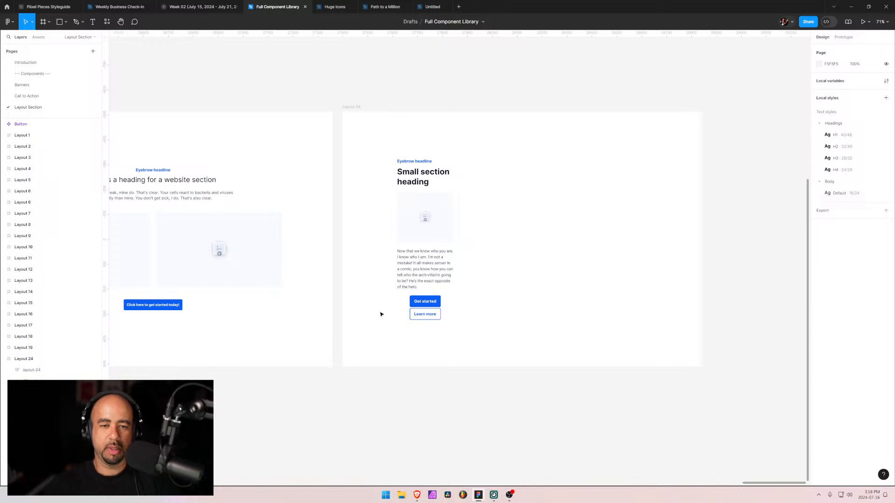
pyautogui.click(410, 320)
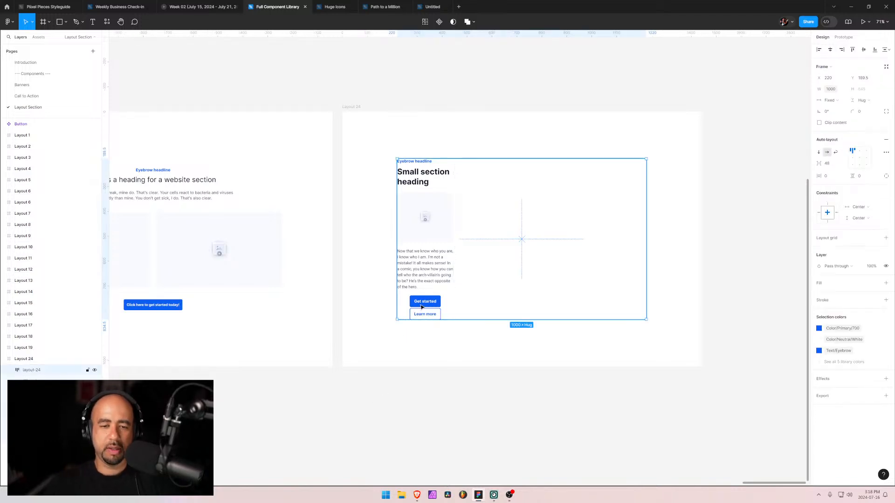
pyautogui.click(429, 278)
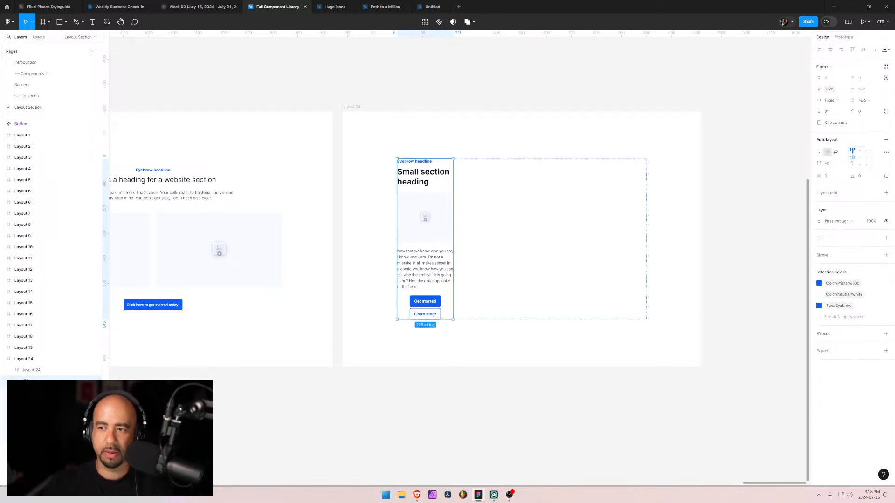
pyautogui.click(55, 392)
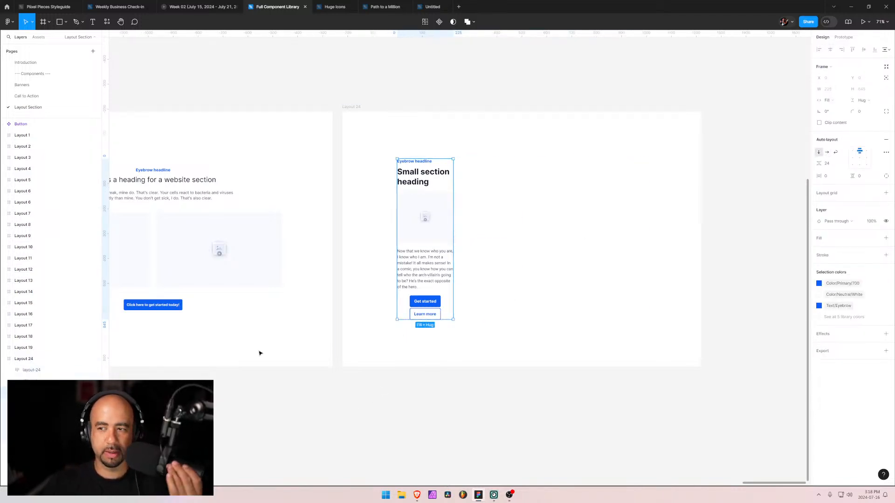
pyautogui.click(851, 150)
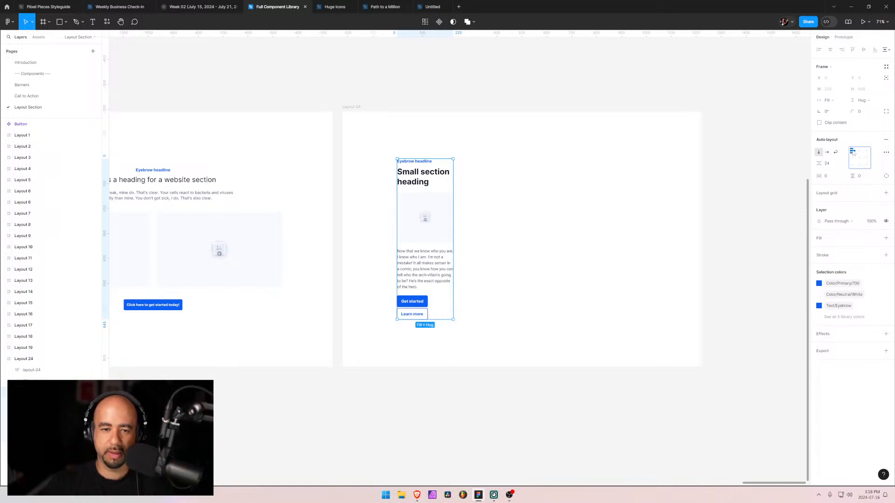
pyautogui.click(378, 338)
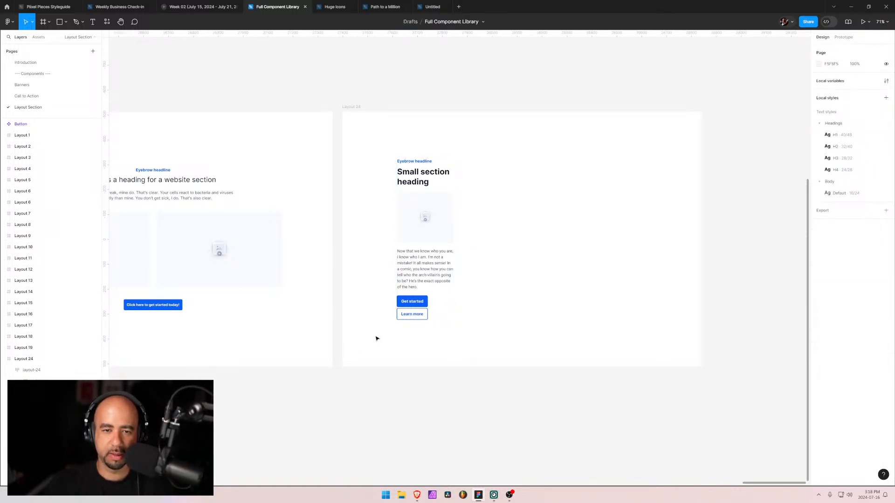
# - Set the height of the column's image placeholder to 150
pyautogui.click(420, 243)
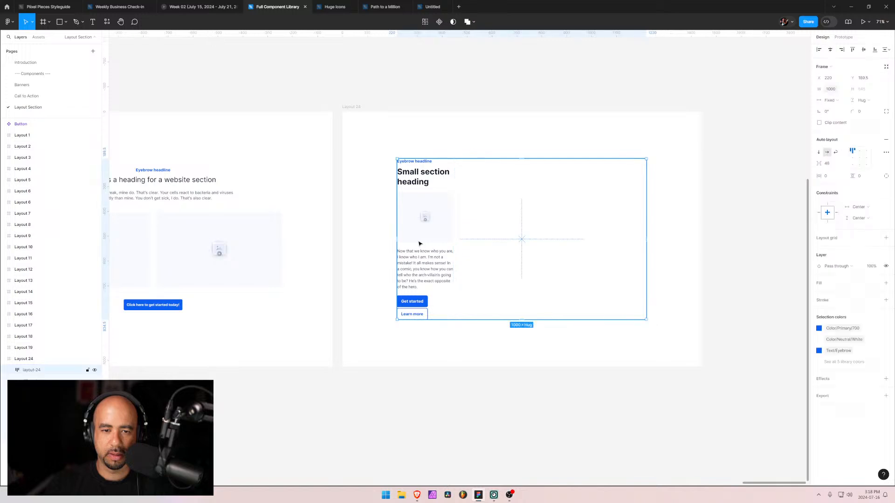
pyautogui.click(422, 214)
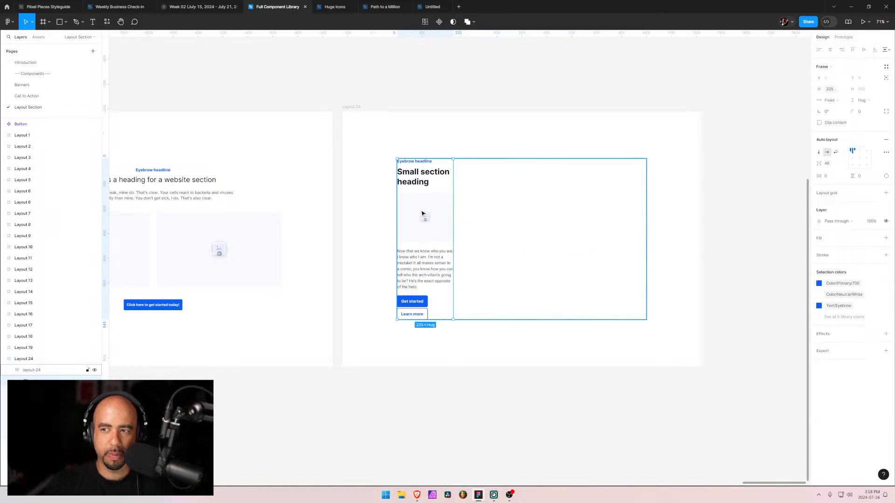
pyautogui.click(423, 205)
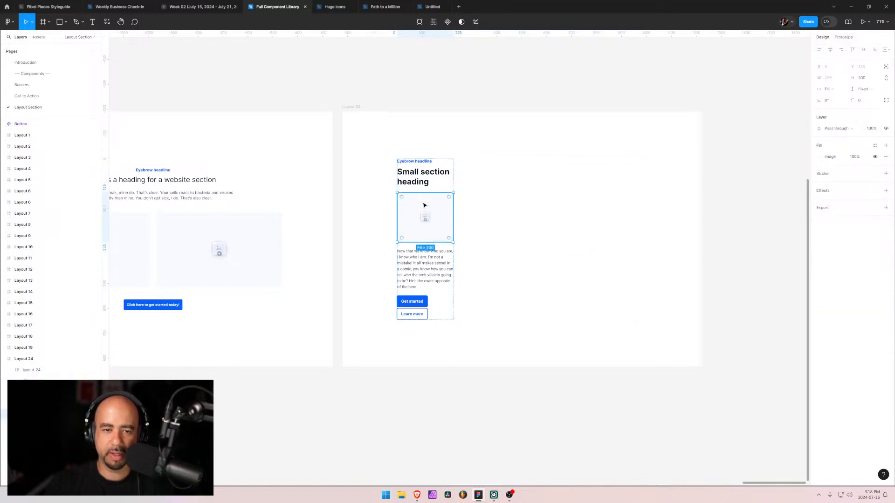
pyautogui.click(867, 78)
pyautogui.write('150')
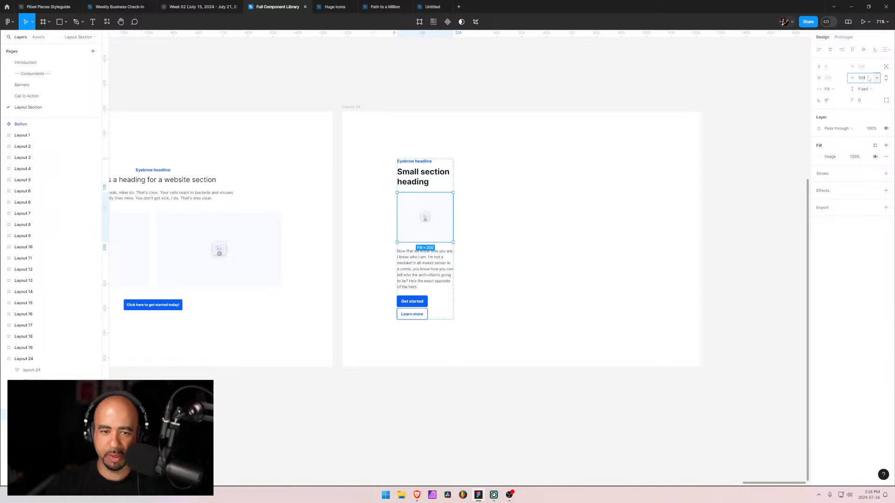
pyautogui.press('Return')
pyautogui.click(376, 216)
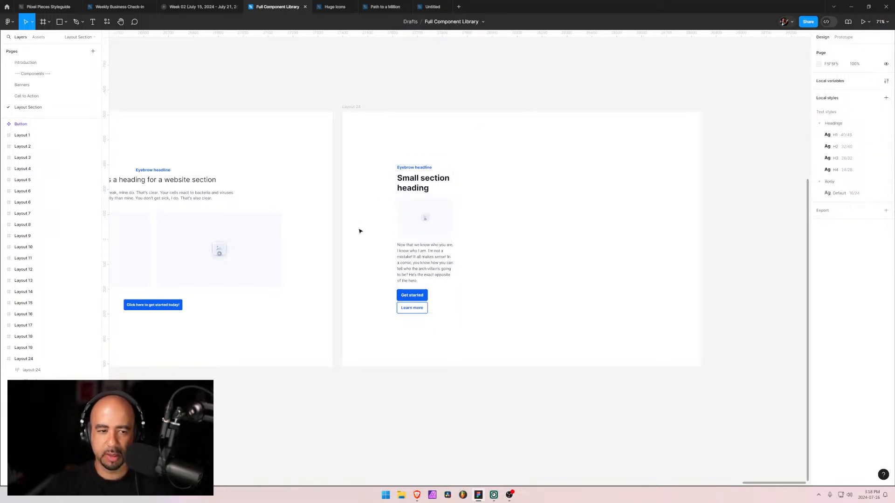
# - Duplicate the column three times inside the layout-24 frame to make four columns
pyautogui.click(439, 299)
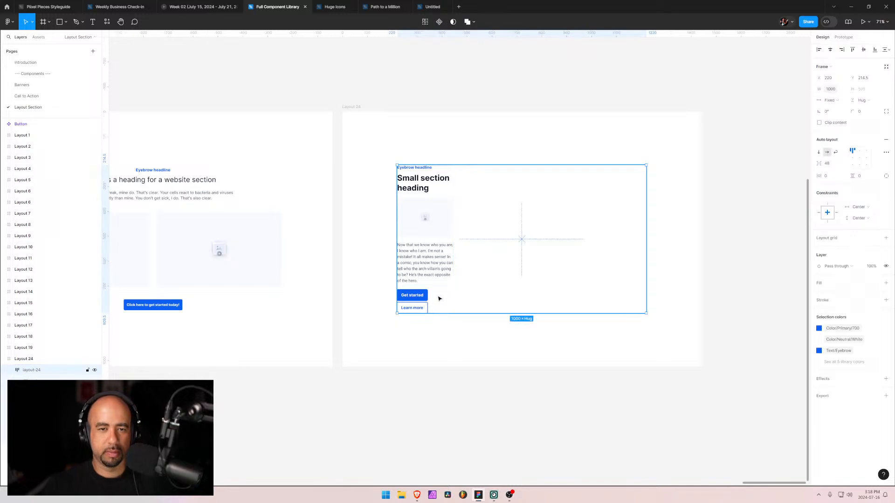
pyautogui.click(9, 370)
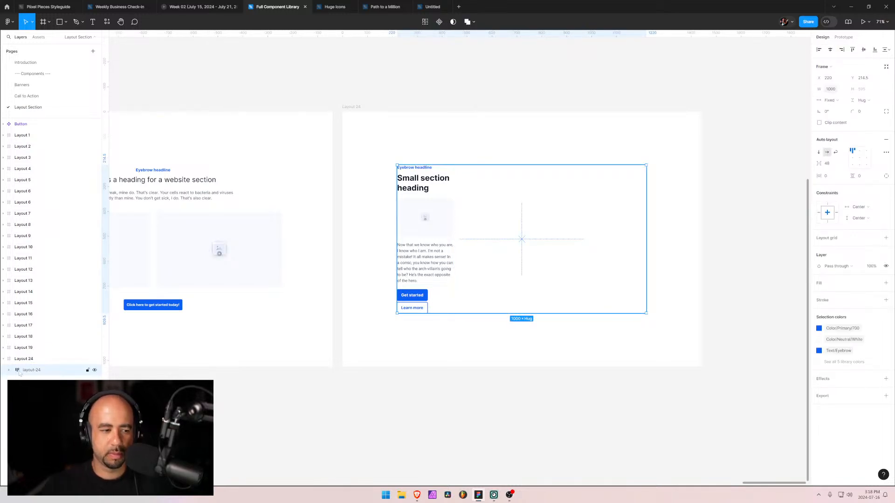
pyautogui.press('Return')
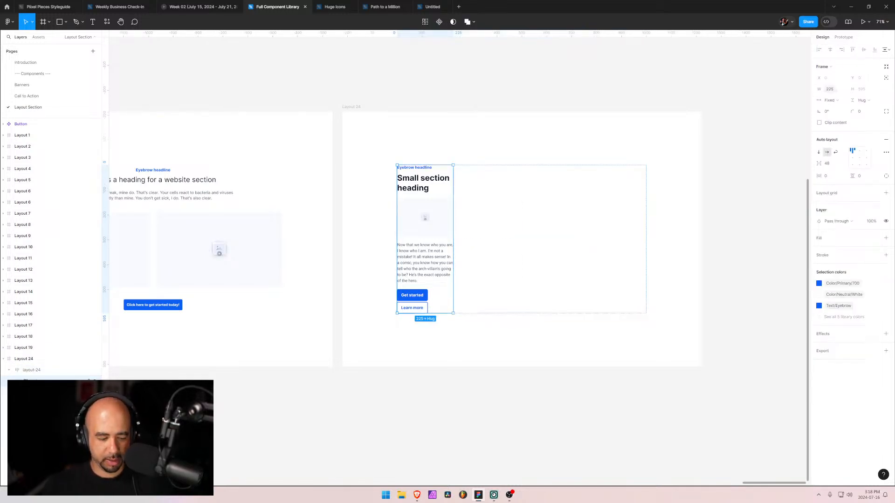
pyautogui.hotkey('ctrl', 'd')
pyautogui.hotkey('ctrl', 'd')
pyautogui.hotkey('ctrl', 'd')
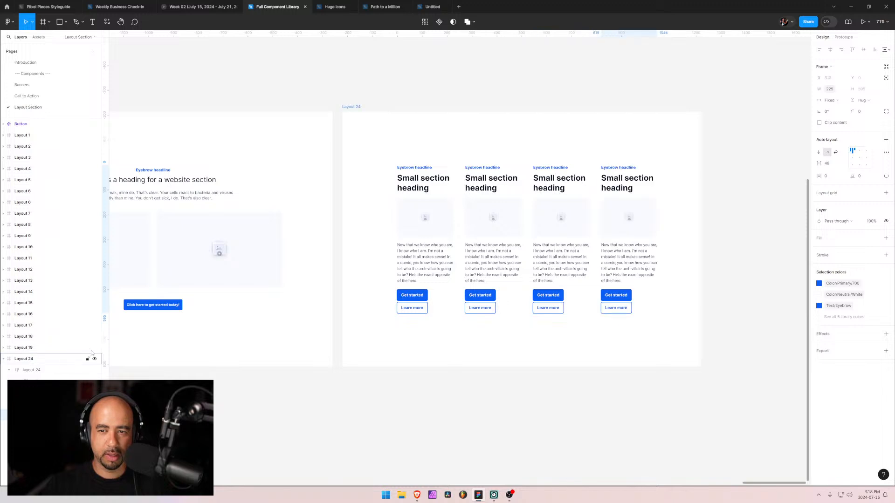
# - Center the columns within the layout-24 frame and set the horizontal gap between them to Auto
pyautogui.click(40, 370)
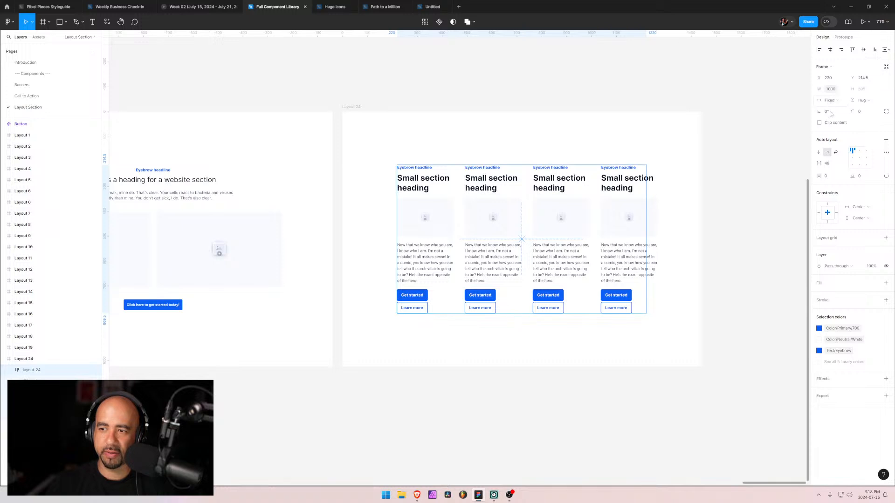
pyautogui.click(860, 158)
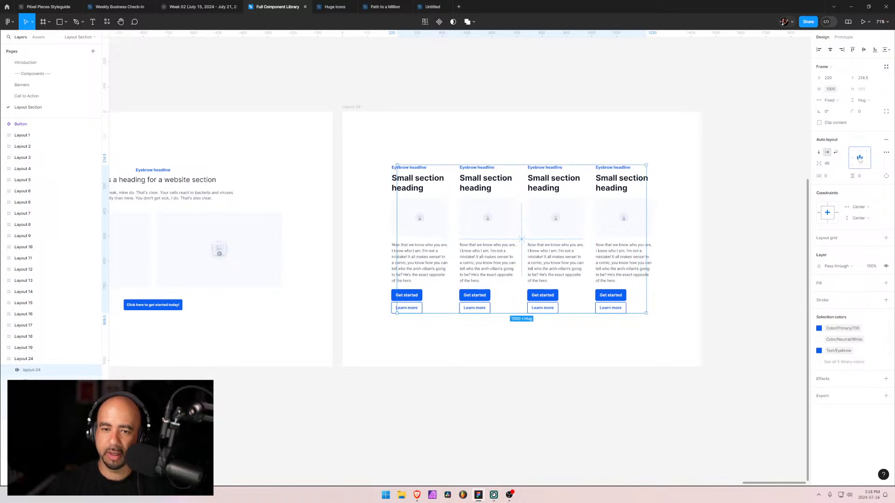
pyautogui.click(436, 344)
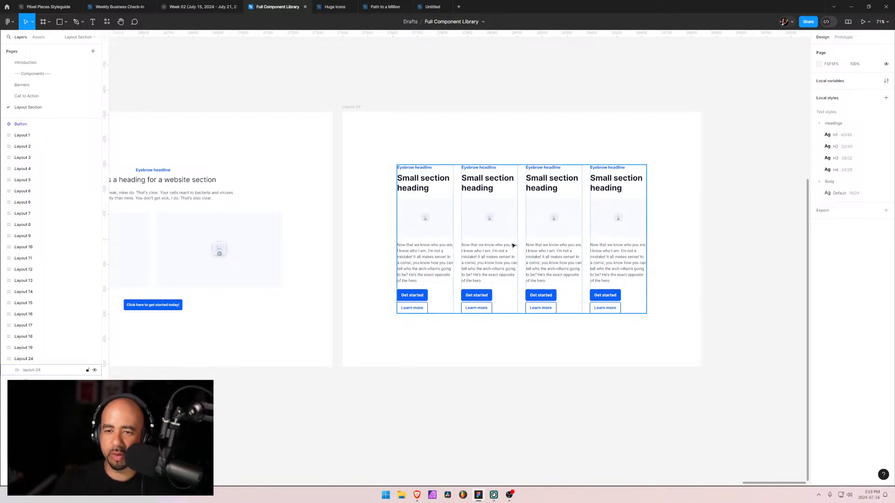
pyautogui.click(463, 250)
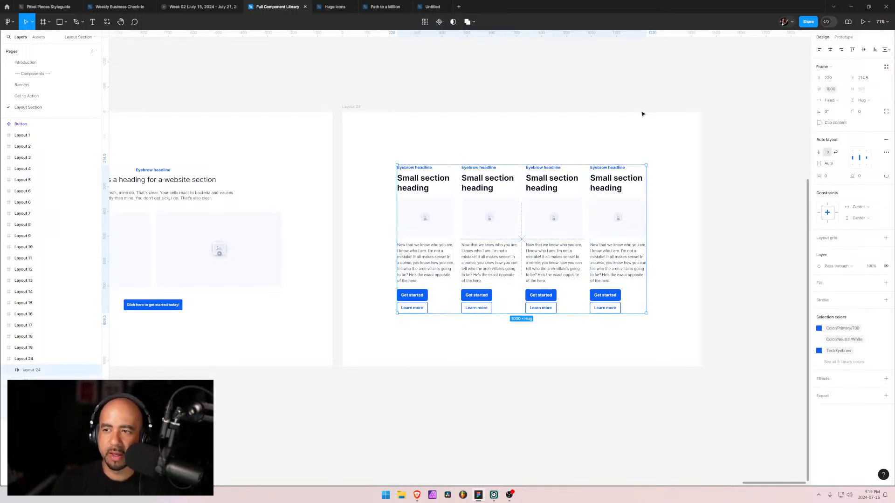
# - Set the 4-column width layout variable to 200 in the local variables
pyautogui.click(804, 111)
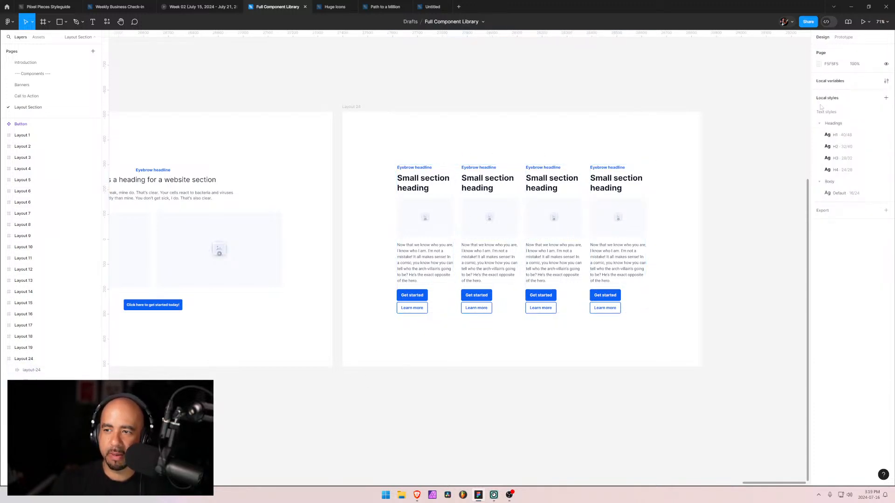
pyautogui.click(886, 82)
pyautogui.scroll(-5, 658, 346)
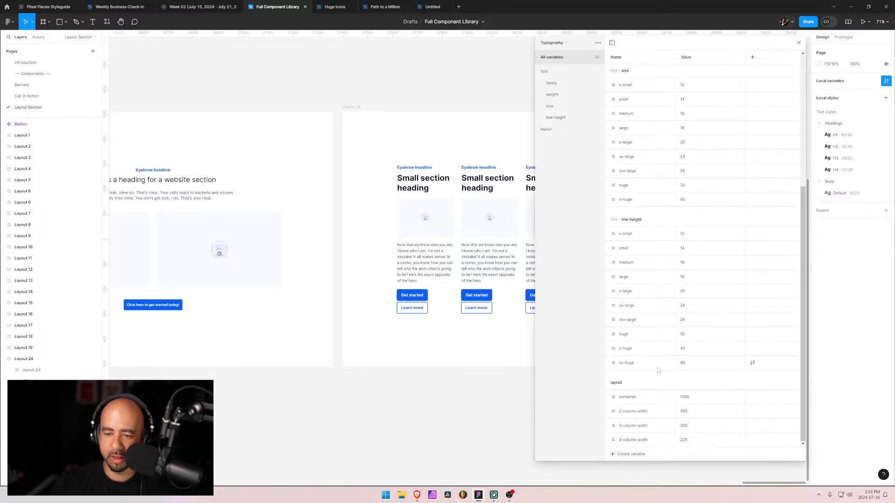
pyautogui.click(697, 444)
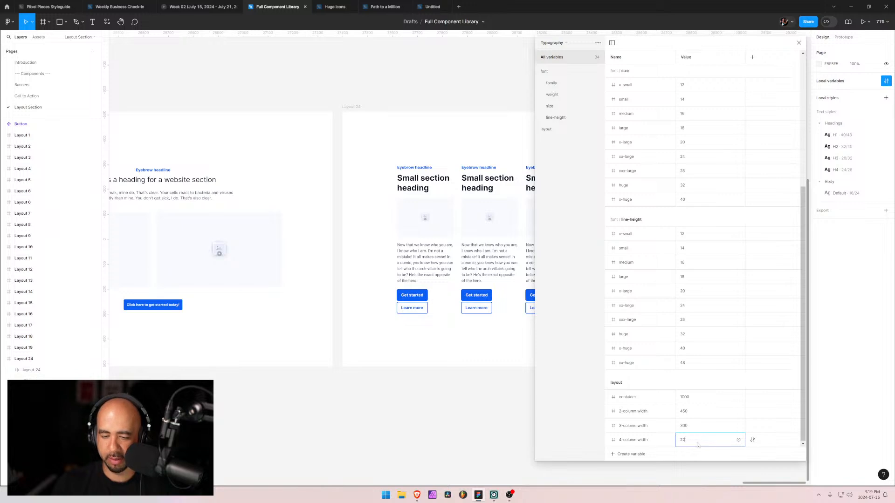
pyautogui.press('Return')
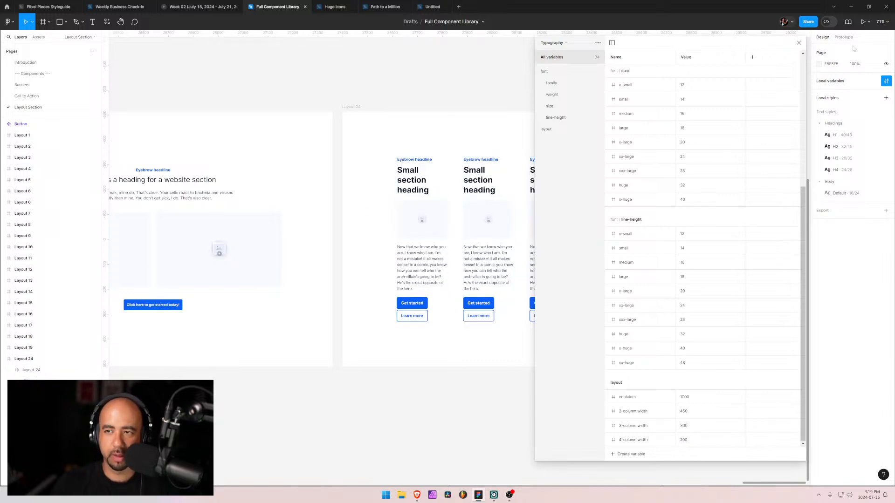
pyautogui.click(798, 43)
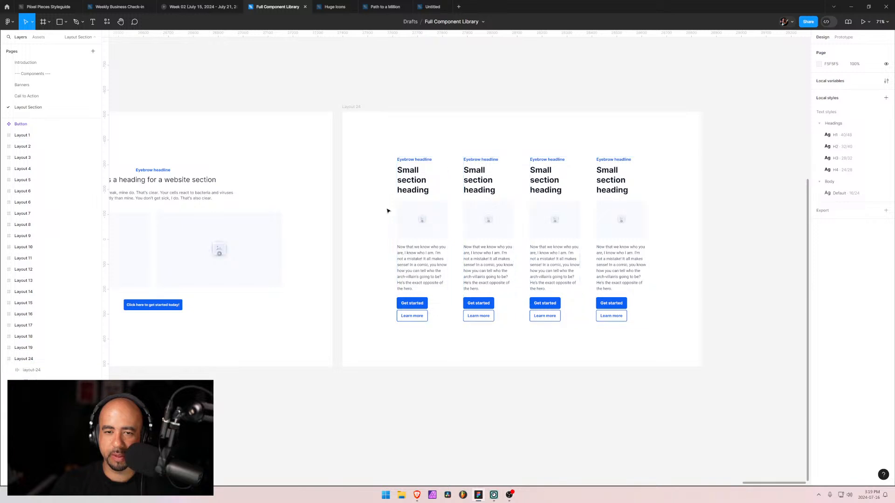
# - Shorten the first column's heading to "Small heading" by removing the word "section"
pyautogui.click(422, 187)
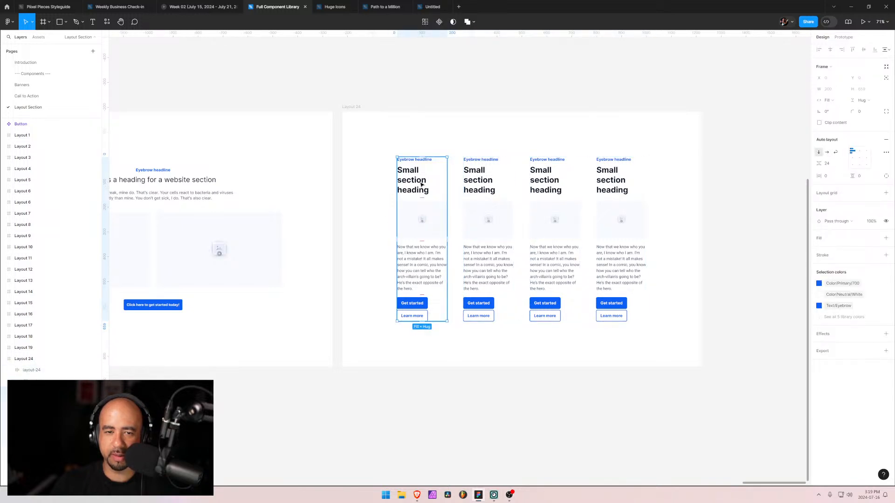
pyautogui.doubleClick(421, 183)
pyautogui.doubleClick(421, 182)
pyautogui.click(427, 180)
pyautogui.moveTo(426, 180); pyautogui.dragTo(391, 185)
pyautogui.press('BackSpace')
pyautogui.press('BackSpace')
# - Remove the word "section" from the headings of the second, third and fourth columns so they read "Small heading"
pyautogui.click(463, 181)
pyautogui.hotkey('ctrl', 'shift', 'Right')
pyautogui.press('BackSpace')
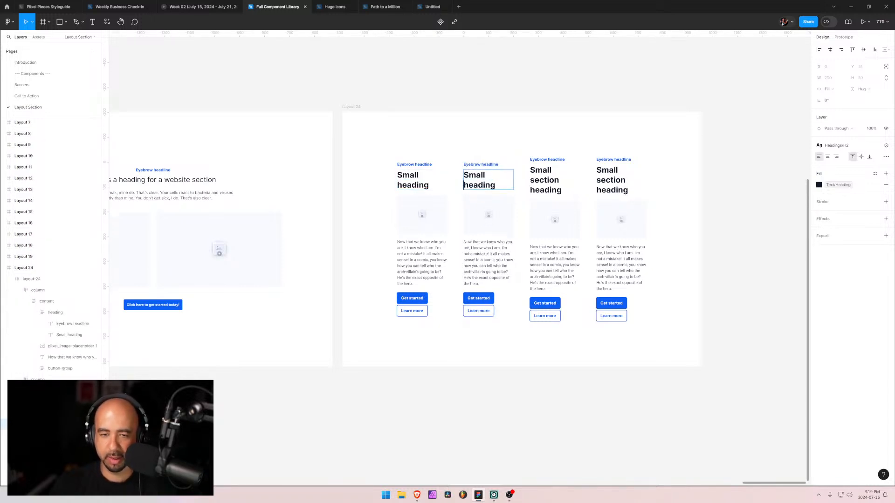
pyautogui.press('BackSpace')
pyautogui.click(529, 181)
pyautogui.hotkey('ctrl', 'shift', 'Right')
pyautogui.press('BackSpace')
pyautogui.click(596, 180)
pyautogui.hotkey('ctrl', 'shift', 'Right')
pyautogui.press('BackSpace')
pyautogui.press('Escape')
pyautogui.press('Escape')
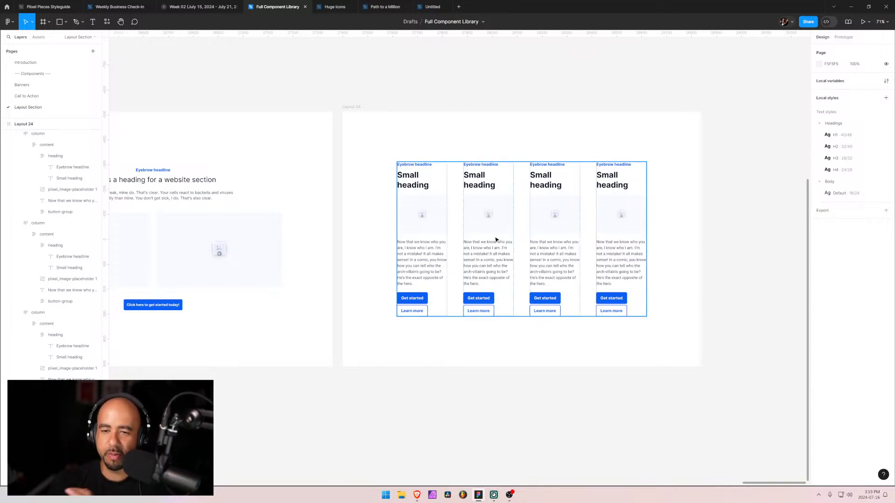
pyautogui.click(592, 259)
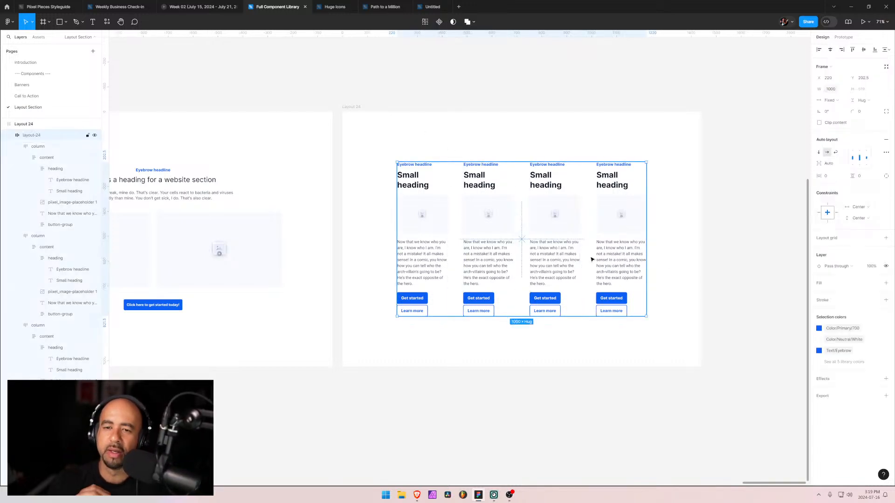
pyautogui.click(380, 143)
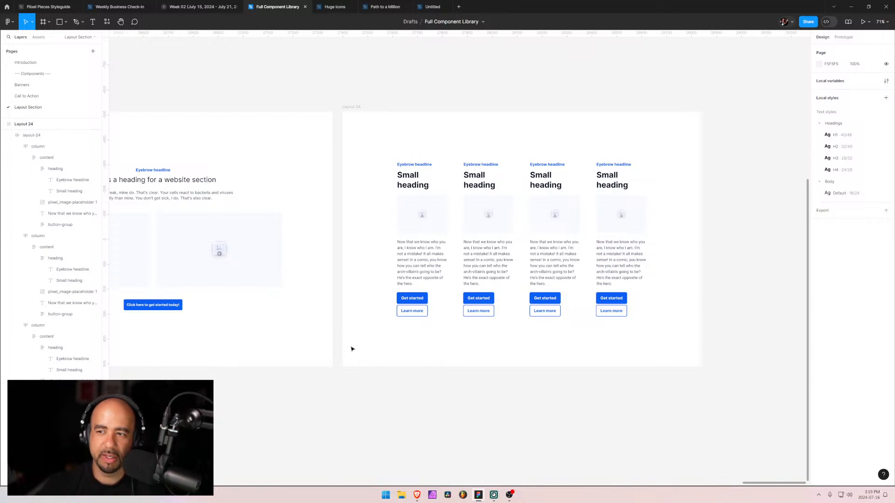
# - Apply the H3 heading text style to the "Small heading" text in all four columns
pyautogui.doubleClick(406, 180)
pyautogui.doubleClick(405, 180)
pyautogui.doubleClick(406, 179)
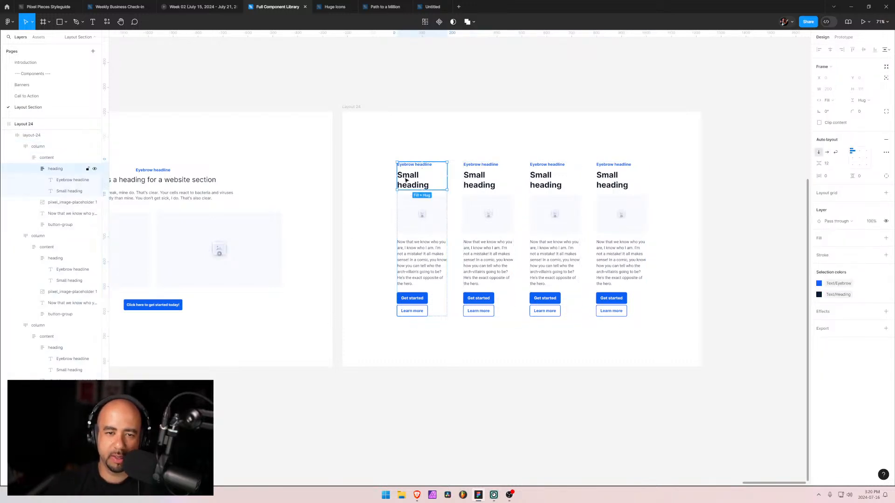
pyautogui.doubleClick(406, 180)
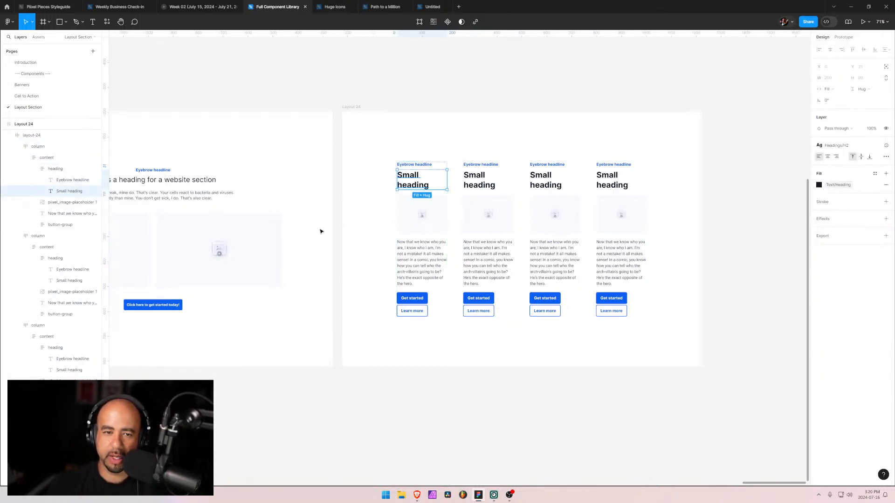
pyautogui.keyDown('shift'); pyautogui.click(62, 282); pyautogui.keyUp('shift')
pyautogui.keyDown('ctrl'); pyautogui.click(60, 371); pyautogui.keyUp('ctrl')
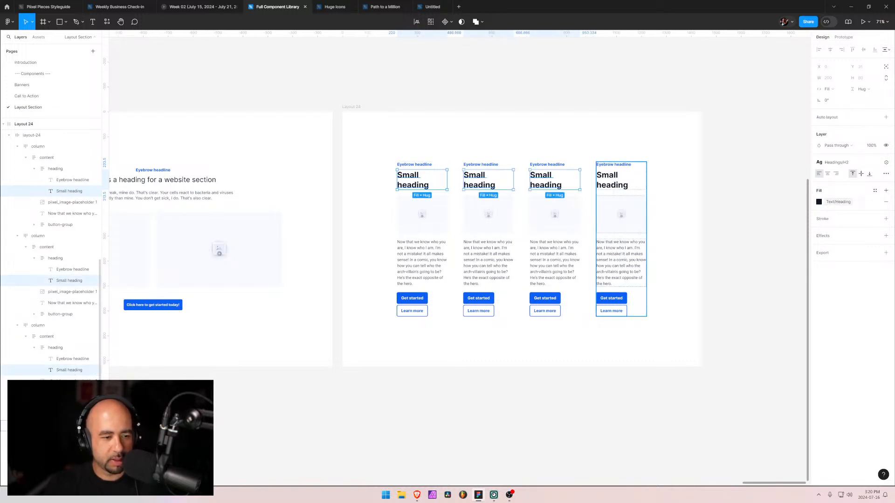
pyautogui.keyDown('ctrl'); pyautogui.click(61, 460); pyautogui.keyUp('ctrl')
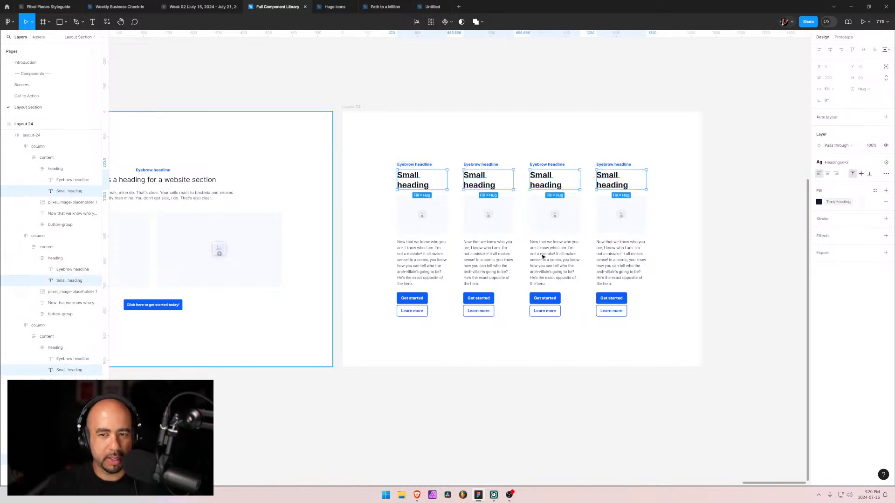
pyautogui.click(846, 162)
pyautogui.click(832, 242)
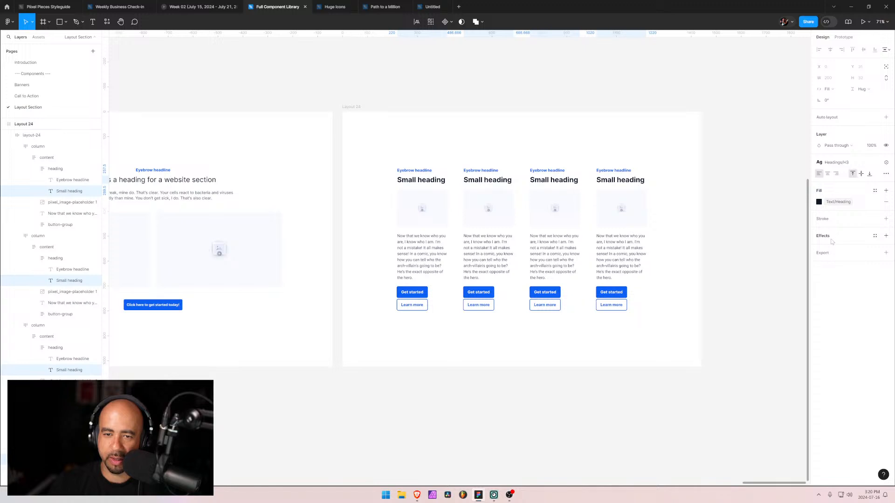
pyautogui.click(367, 156)
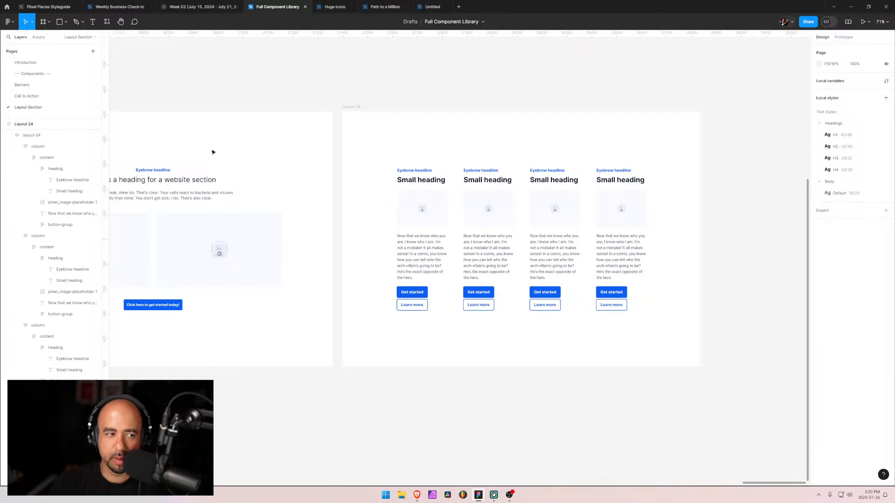
# - Duplicate the Layout 24 frame and move the copy below the original in the layer order
pyautogui.click(10, 135)
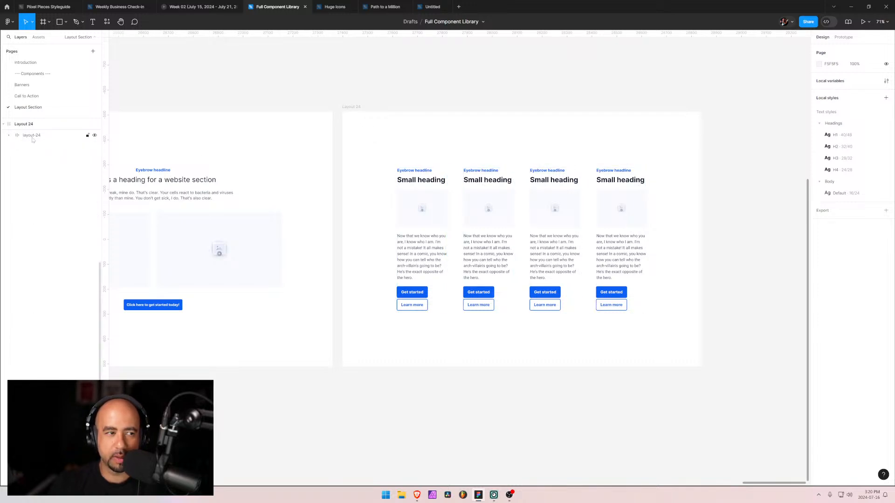
pyautogui.click(32, 138)
pyautogui.click(3, 124)
pyautogui.scroll(3, 3, 127)
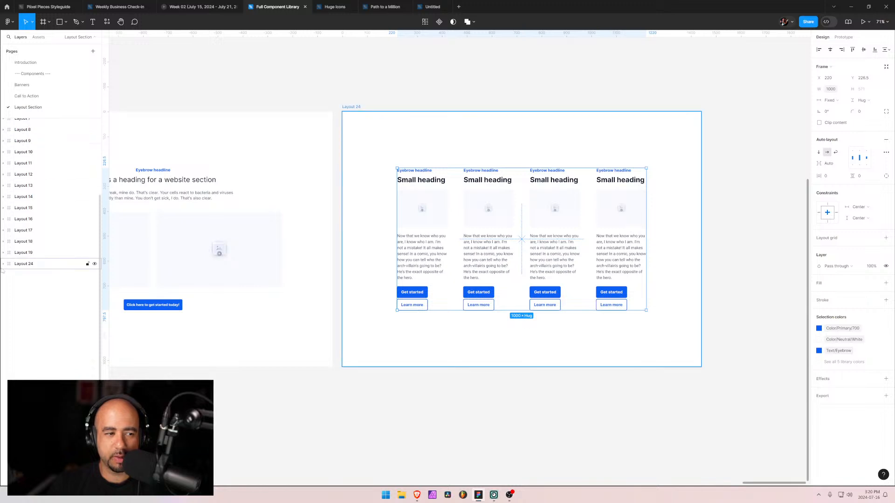
pyautogui.click(14, 264)
pyautogui.hotkey('ctrl', 'd')
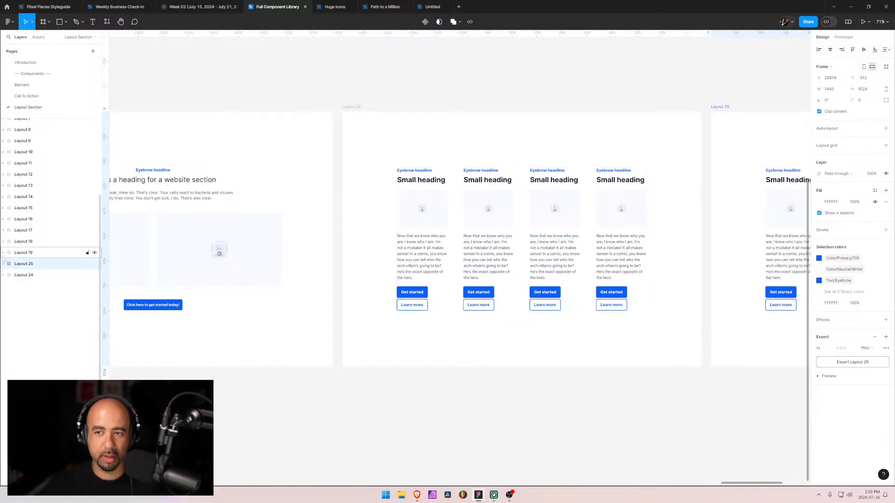
pyautogui.moveTo(16, 265); pyautogui.dragTo(19, 278)
pyautogui.click(679, 306)
pyautogui.moveTo(679, 305); pyautogui.dragTo(461, 295)
# - Collapse the column layers inside the Layout 25 frame and select all four columns
pyautogui.click(607, 166)
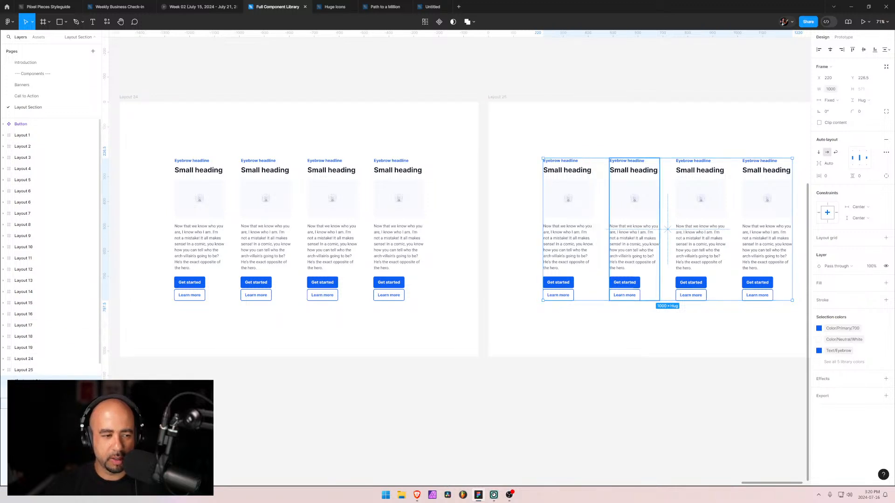
pyautogui.scroll(-3, 29, 318)
pyautogui.click(26, 323)
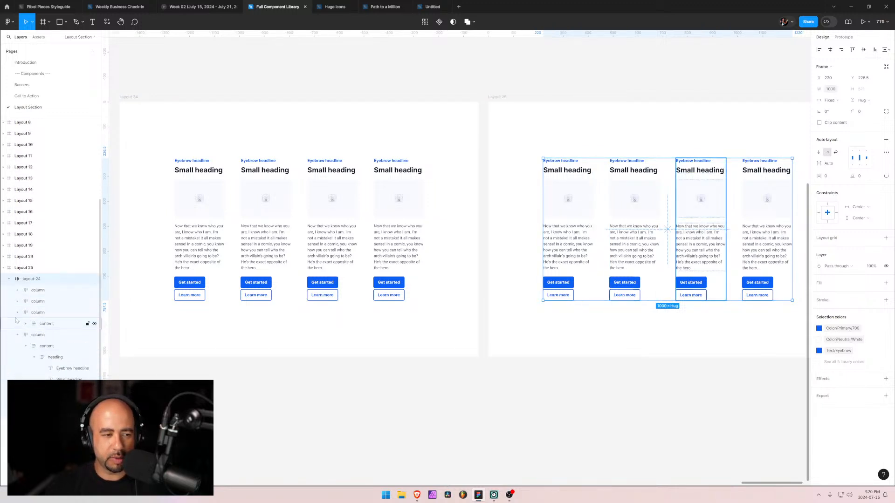
pyautogui.click(17, 323)
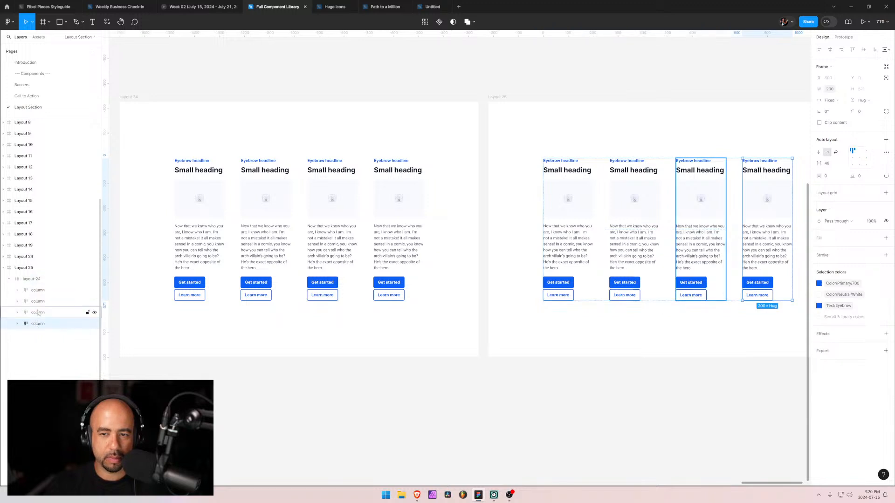
pyautogui.press('Return')
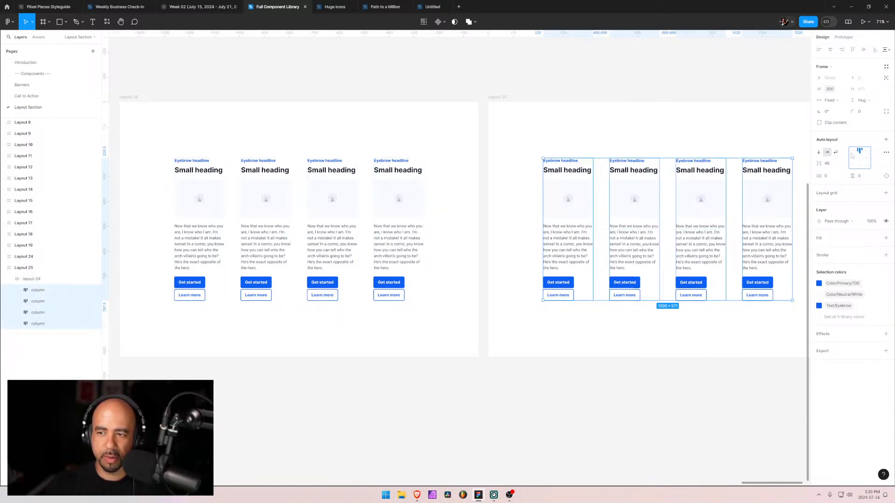
# - Set the auto layout alignment of the content frames in all four Layout 25 columns to top center
pyautogui.click(16, 290)
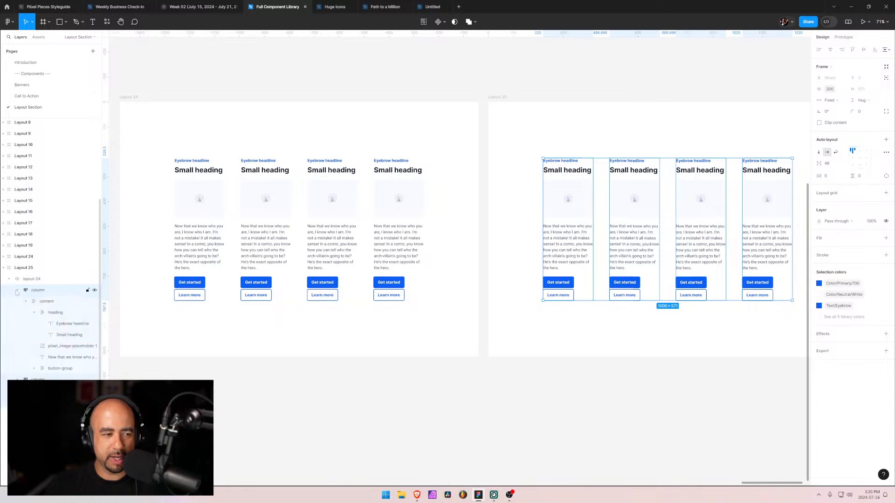
pyautogui.click(26, 303)
pyautogui.click(25, 302)
pyautogui.click(17, 312)
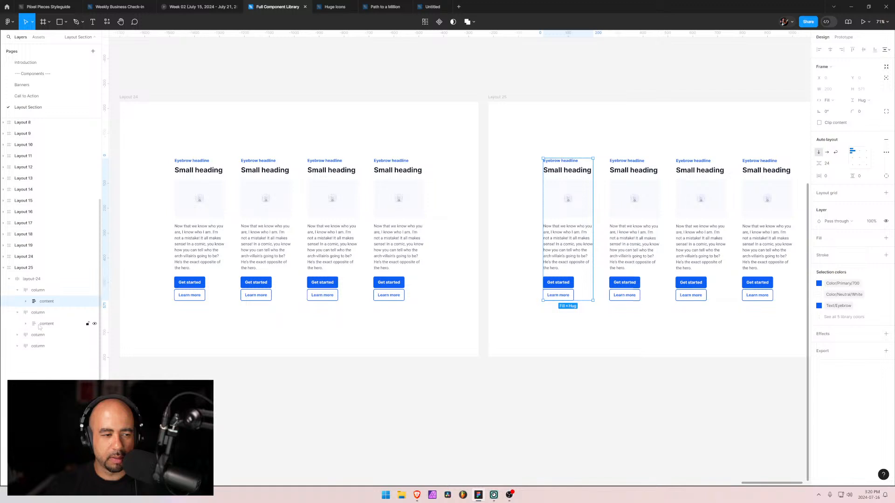
pyautogui.click(21, 325)
pyautogui.click(17, 336)
pyautogui.click(18, 357)
pyautogui.click(36, 369)
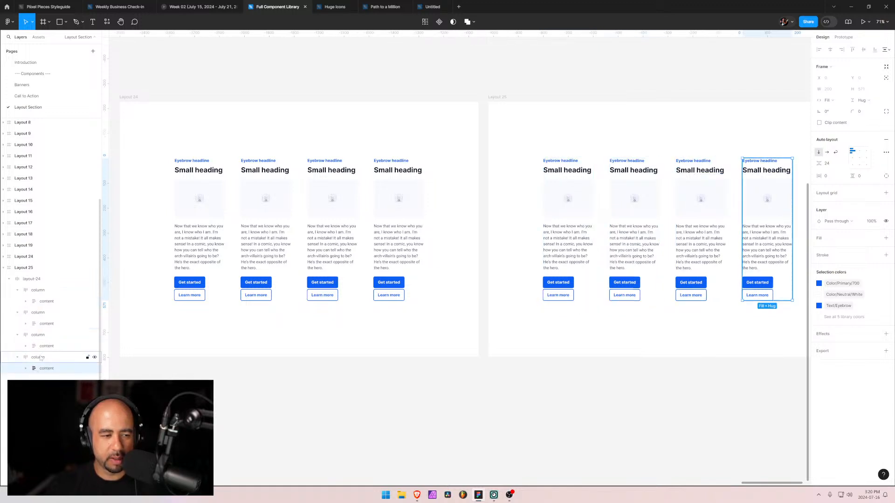
pyautogui.keyDown('shift'); pyautogui.click(43, 347); pyautogui.keyUp('shift')
pyautogui.keyDown('shift'); pyautogui.click(46, 325); pyautogui.keyUp('shift')
pyautogui.keyDown('shift'); pyautogui.click(48, 302); pyautogui.keyUp('shift')
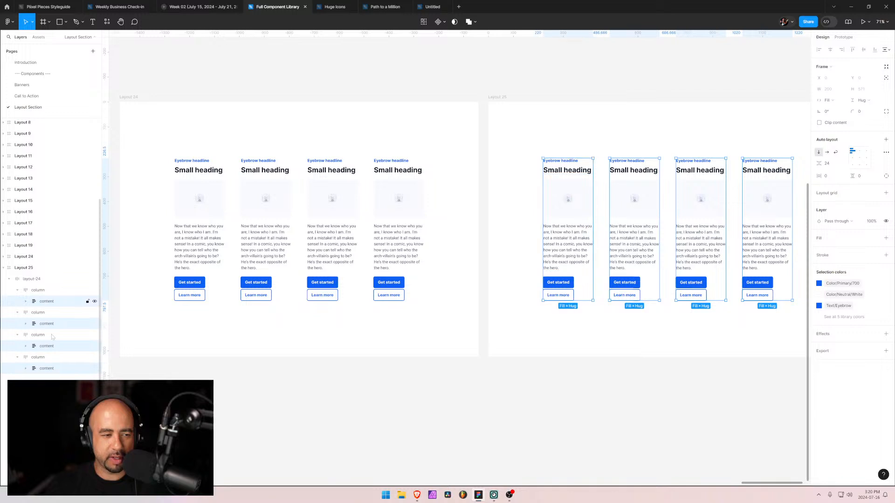
pyautogui.click(26, 301)
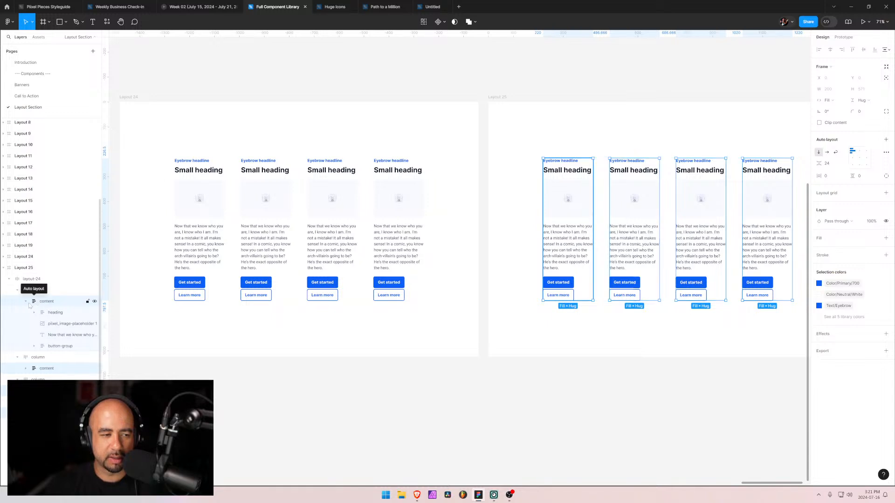
pyautogui.click(26, 301)
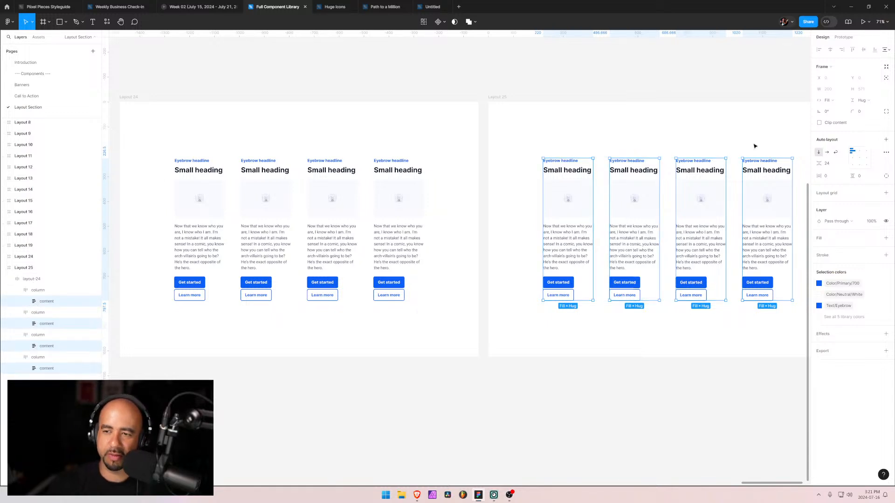
pyautogui.click(859, 152)
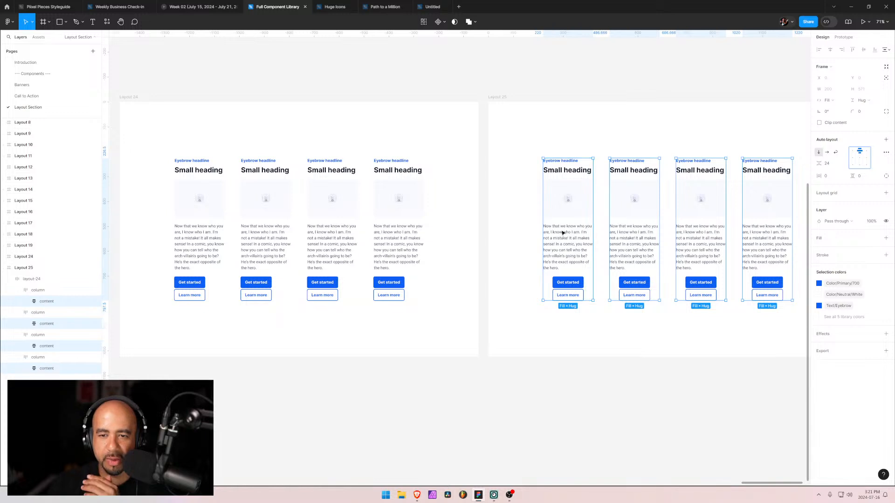
# - Try to set the auto layout alignment of the first column's heading frame in Layout 25 to top center
pyautogui.doubleClick(565, 165)
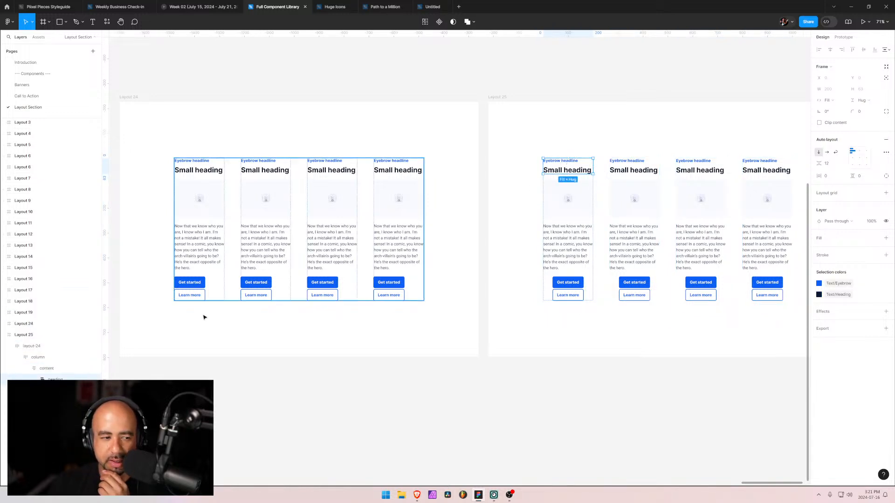
pyautogui.click(859, 153)
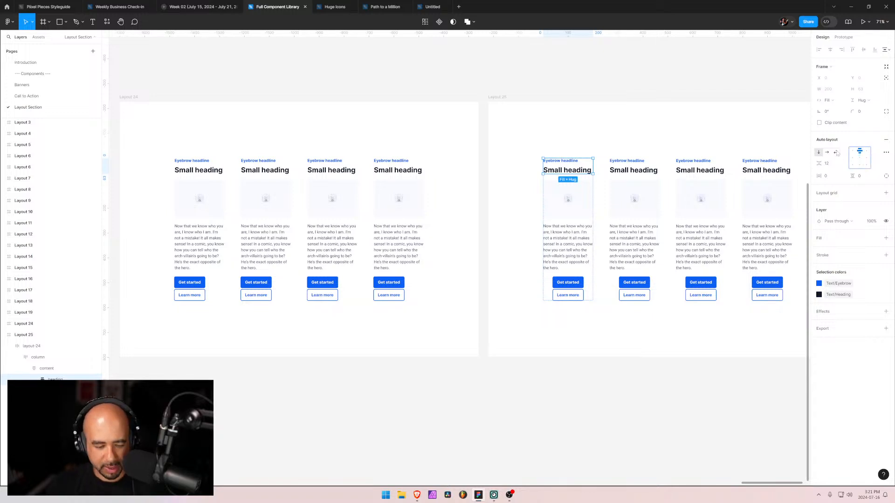
pyautogui.hotkey('ctrl', 'z')
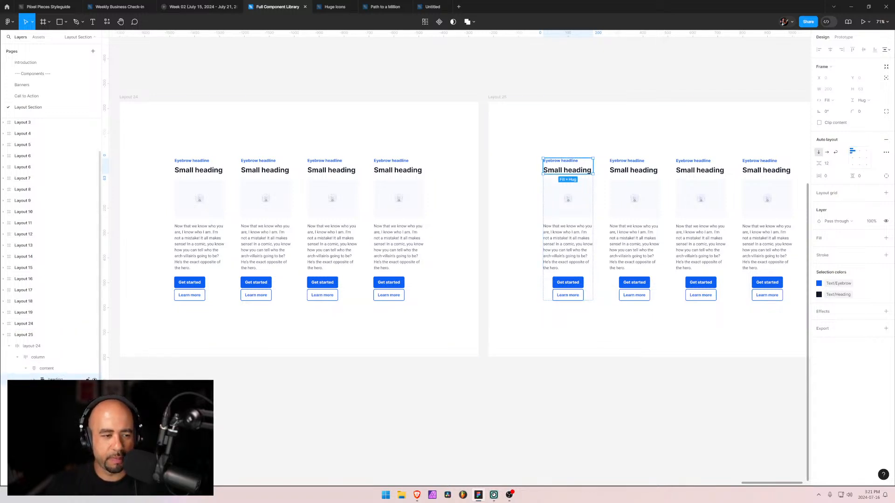
# - Center the text of the eyebrow headline and small heading in the first column of Layout 25
pyautogui.click(34, 381)
pyautogui.click(65, 390)
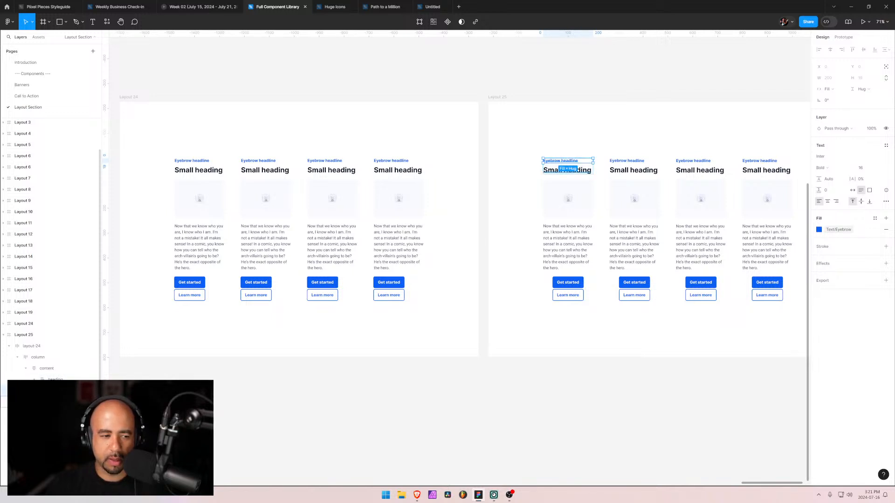
pyautogui.keyDown('shift'); pyautogui.click(64, 402); pyautogui.keyUp('shift')
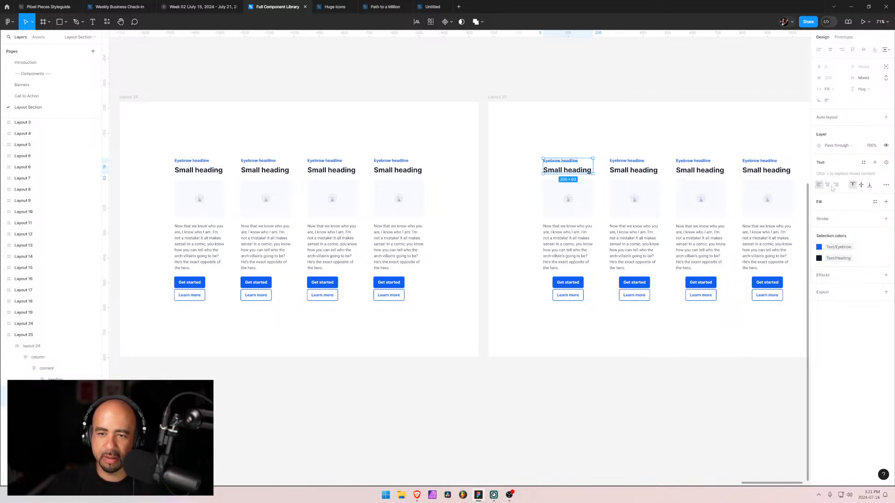
pyautogui.click(828, 185)
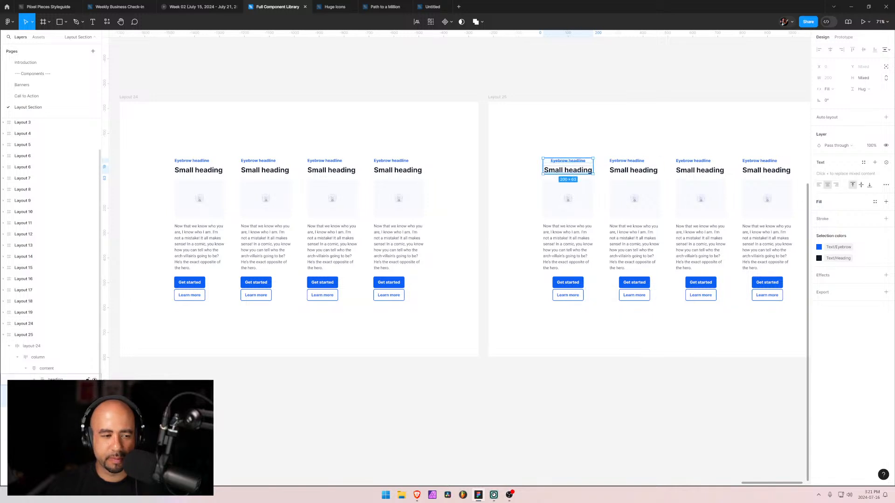
pyautogui.click(57, 380)
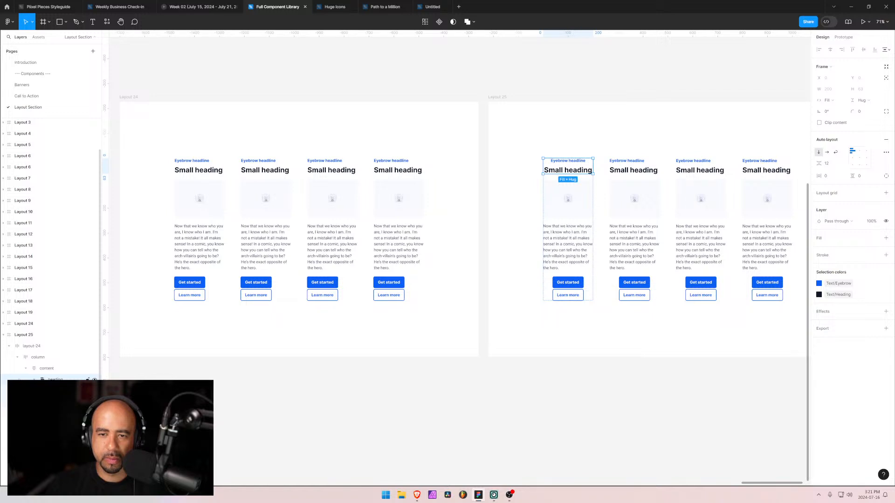
# - Center the text of the eyebrow headline and small heading in the second column of Layout 25
pyautogui.doubleClick(622, 171)
pyautogui.doubleClick(622, 171)
pyautogui.doubleClick(622, 171)
pyautogui.keyDown('shift'); pyautogui.click(626, 163); pyautogui.keyUp('shift')
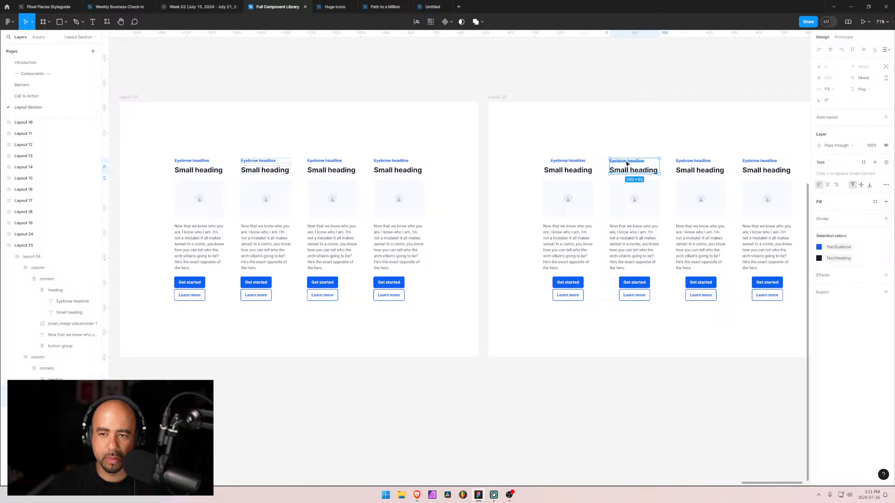
pyautogui.click(828, 186)
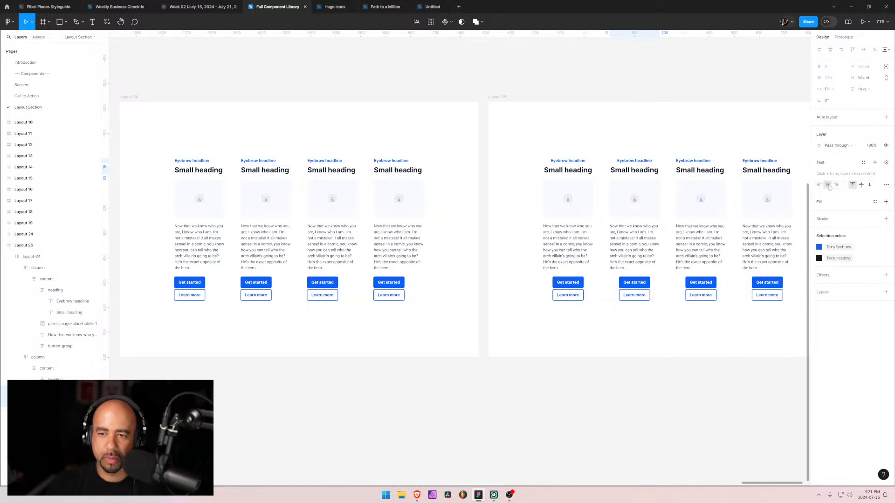
# - Center the text of the eyebrow headline and small heading in the third column of Layout 25
pyautogui.click(701, 160)
pyautogui.click(702, 164)
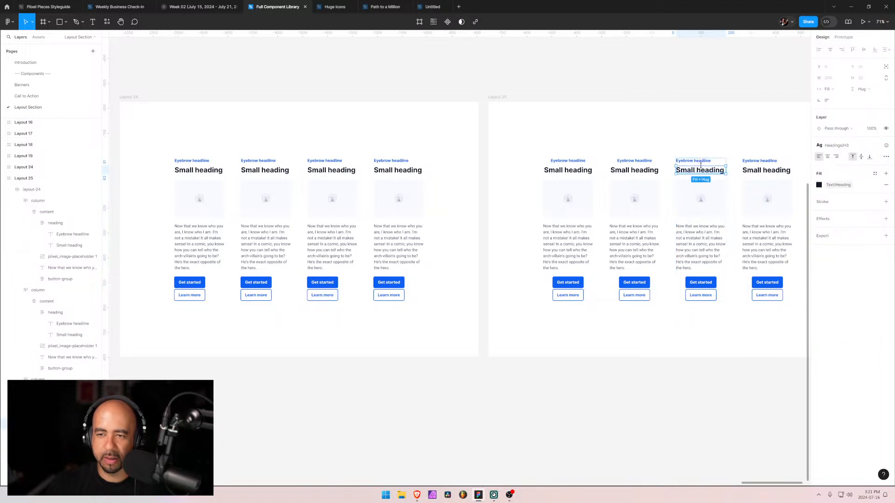
pyautogui.keyDown('shift'); pyautogui.click(703, 164); pyautogui.keyUp('shift')
pyautogui.click(827, 185)
# - Center the text of the eyebrow headline and small heading in the fourth column of Layout 25
pyautogui.click(745, 161)
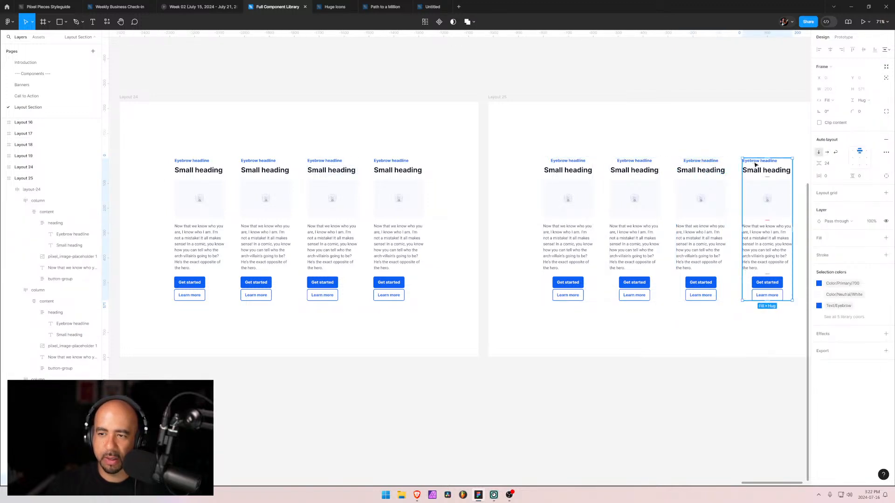
pyautogui.click(755, 164)
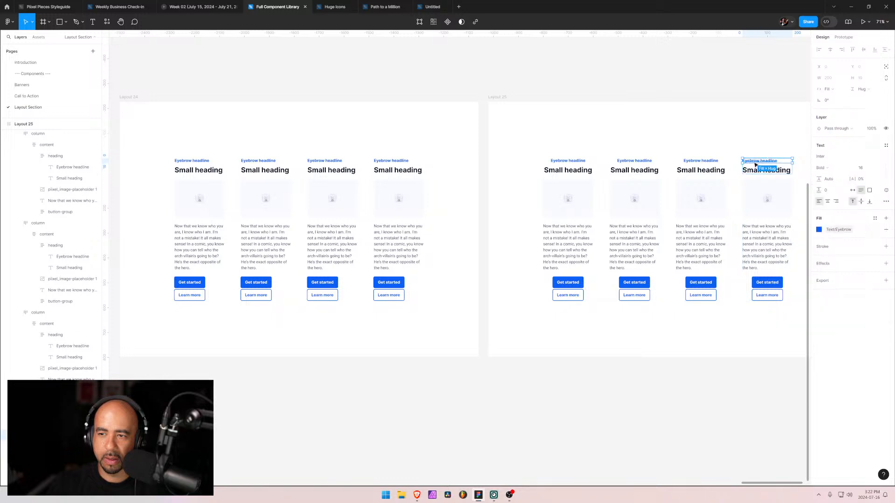
pyautogui.press('Return')
pyautogui.click(828, 185)
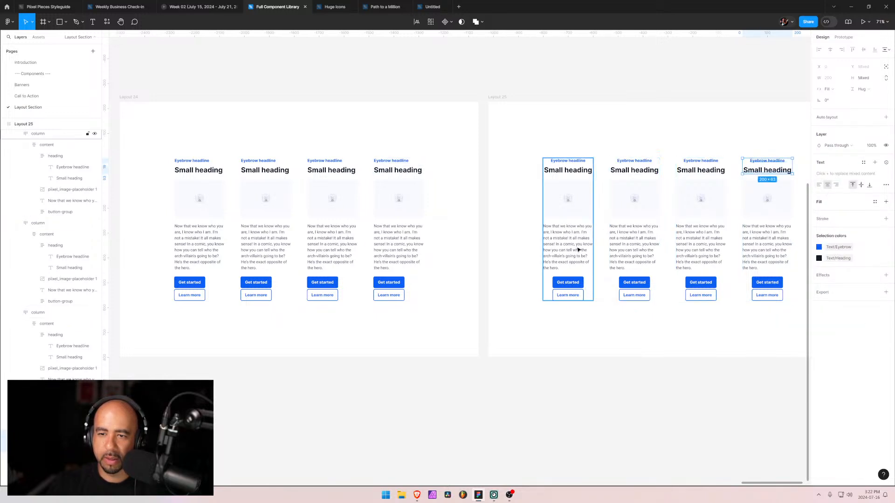
pyautogui.click(538, 255)
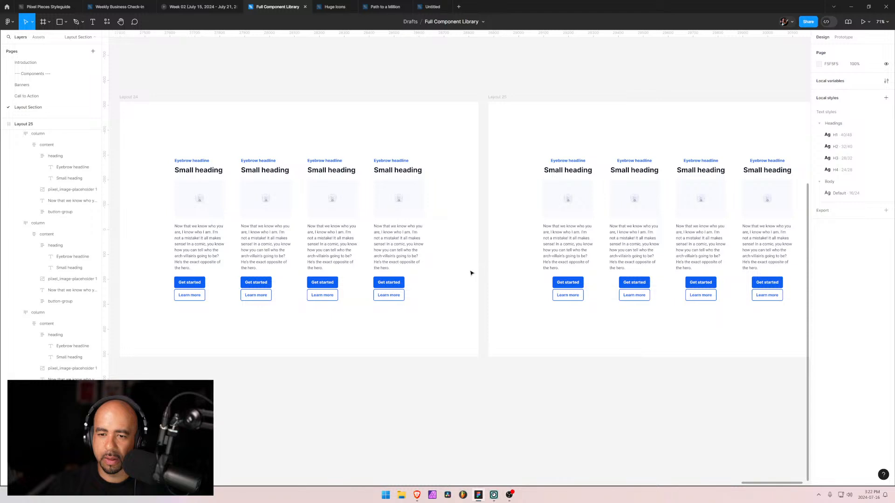
# - Center the text of the body paragraphs in all four columns of Layout 25 together
pyautogui.doubleClick(575, 245)
pyautogui.doubleClick(574, 246)
pyautogui.doubleClick(574, 245)
pyautogui.doubleClick(574, 245)
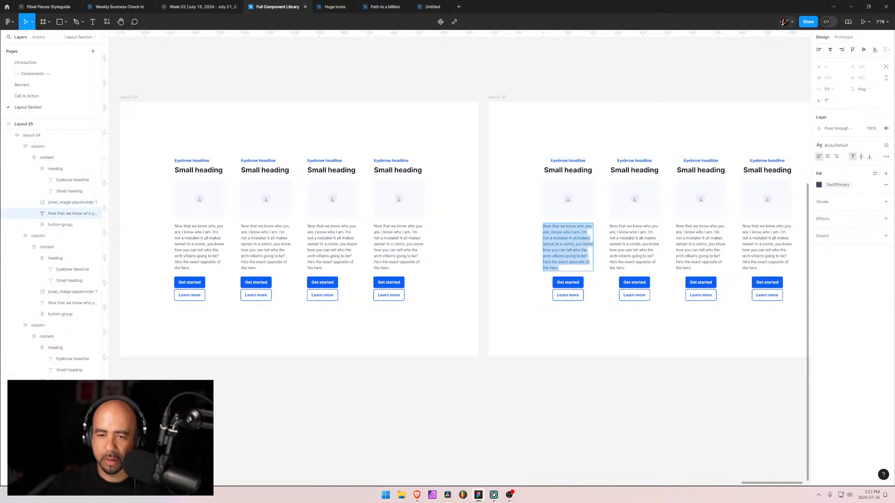
pyautogui.press('Escape')
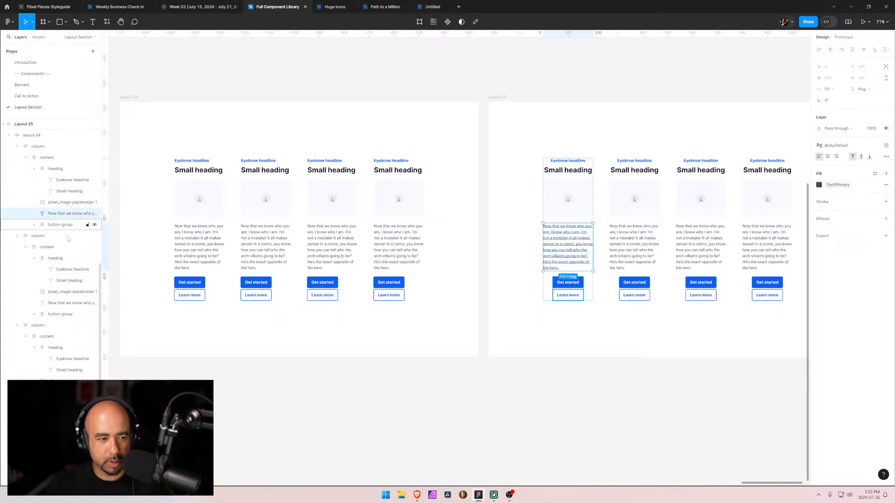
pyautogui.keyDown('ctrl'); pyautogui.click(71, 303); pyautogui.keyUp('ctrl')
pyautogui.keyDown('ctrl'); pyautogui.click(71, 392); pyautogui.keyUp('ctrl')
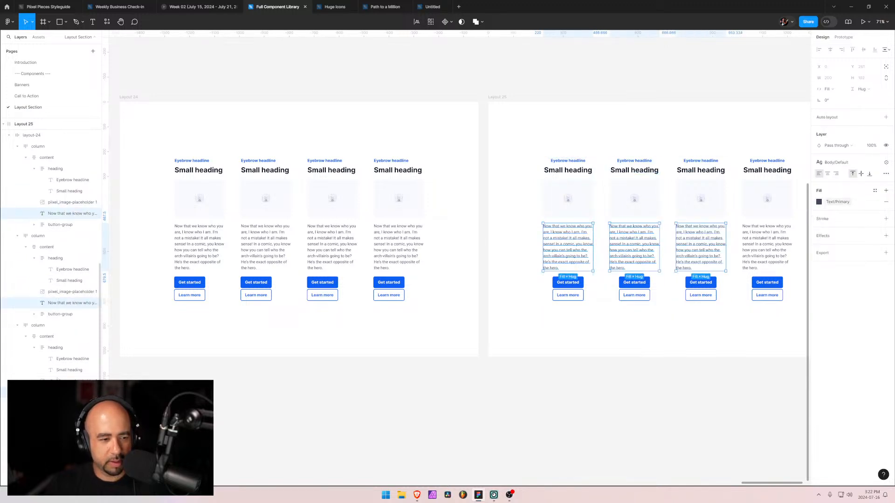
pyautogui.scroll(-2, 70, 337)
pyautogui.keyDown('ctrl'); pyautogui.click(71, 469); pyautogui.keyUp('ctrl')
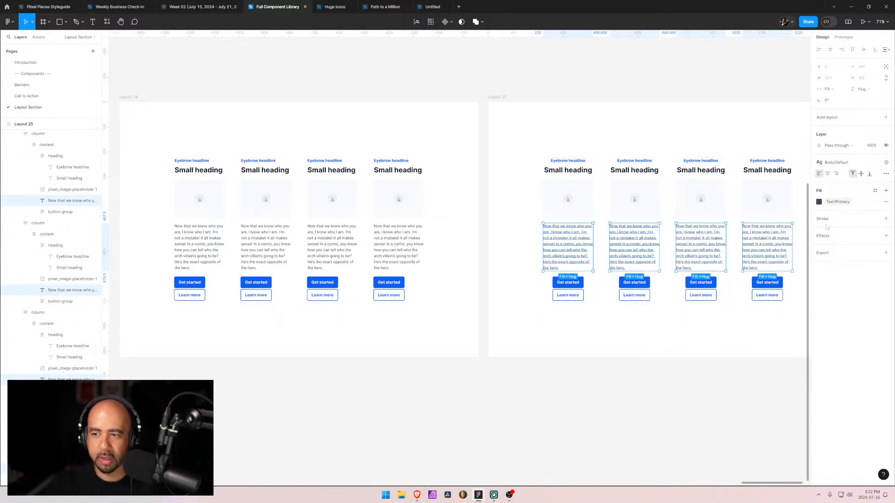
pyautogui.click(827, 174)
pyautogui.click(509, 240)
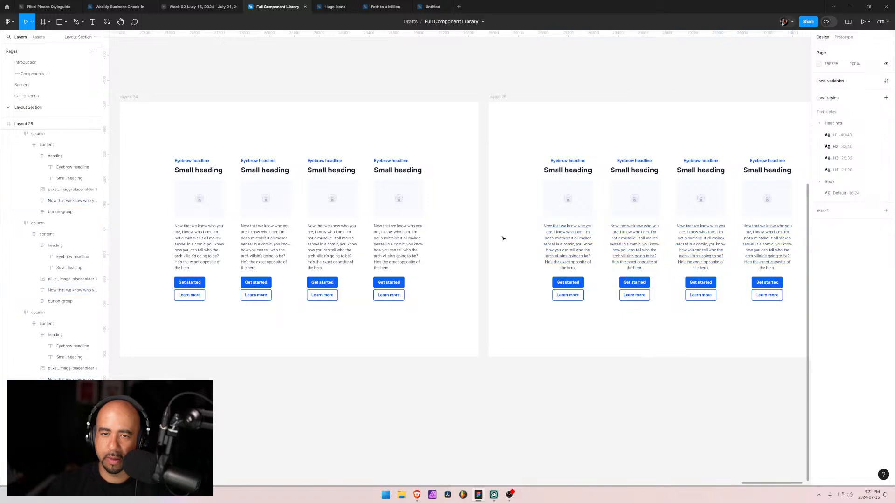
pyautogui.moveTo(566, 143); pyautogui.dragTo(482, 137)
pyautogui.scroll(-2, 500, 153)
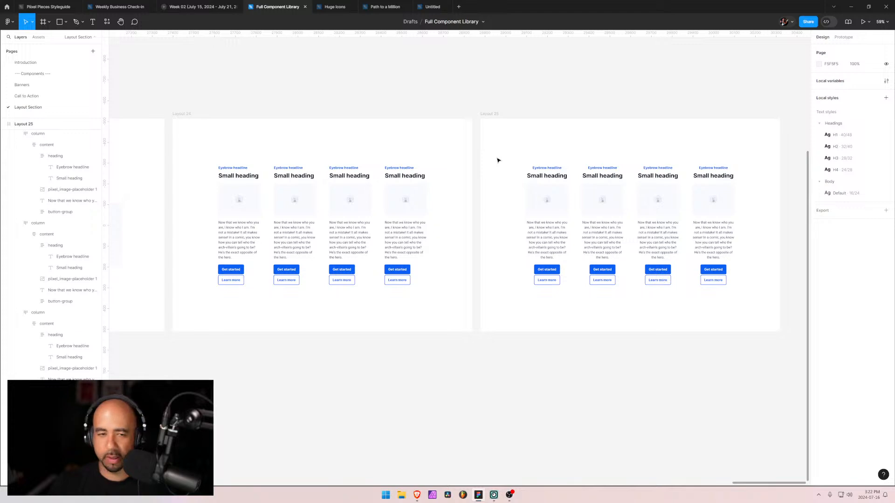
pyautogui.scroll(1, 498, 160)
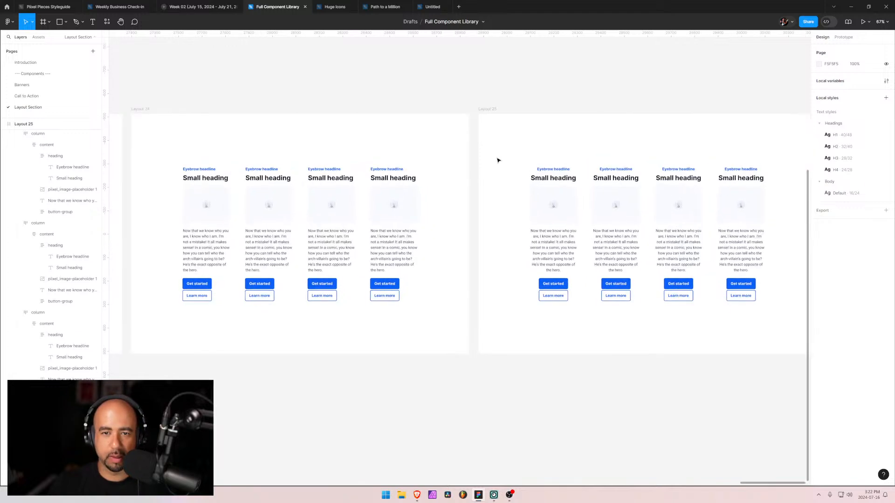
# - Collapse all four column layers of Layout 25 and the Layout 25 frame itself in the layer list
pyautogui.click(17, 135)
pyautogui.click(18, 145)
pyautogui.click(18, 157)
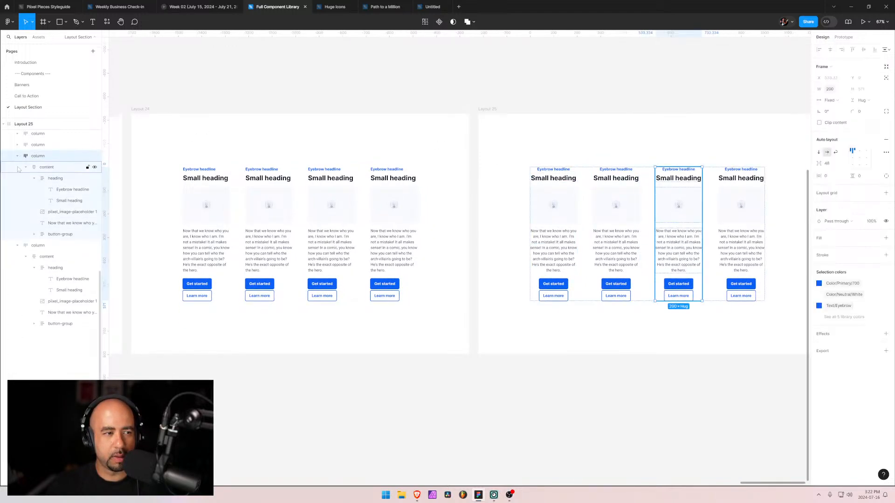
pyautogui.click(18, 156)
pyautogui.scroll(3, 34, 233)
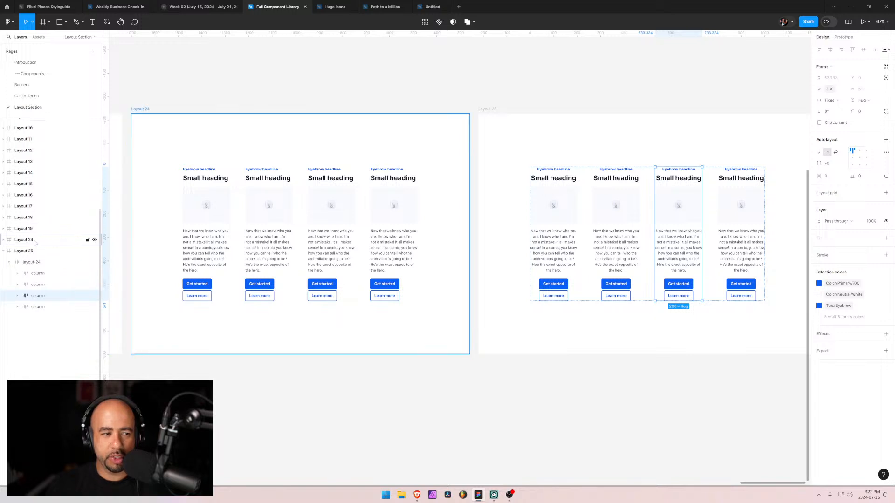
pyautogui.click(5, 252)
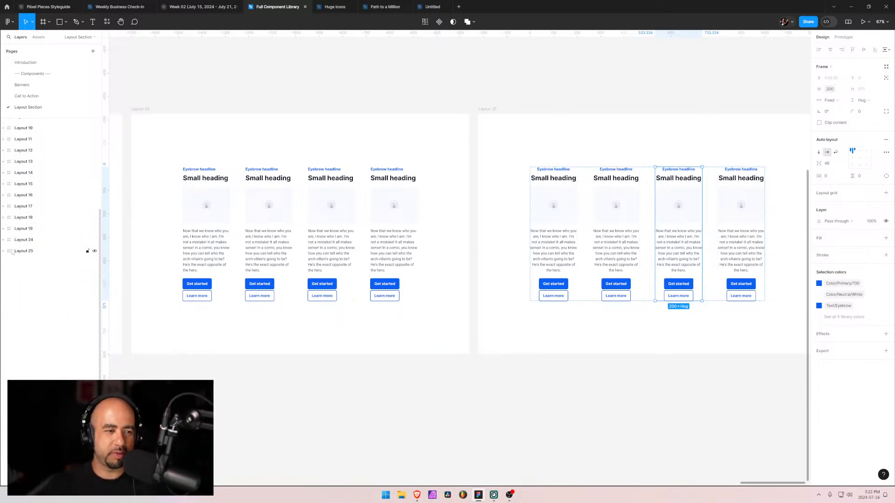
# - Duplicate the Layout 24 frame and place the copy after Layout 25 as Layout 26
pyautogui.click(29, 252)
pyautogui.click(29, 240)
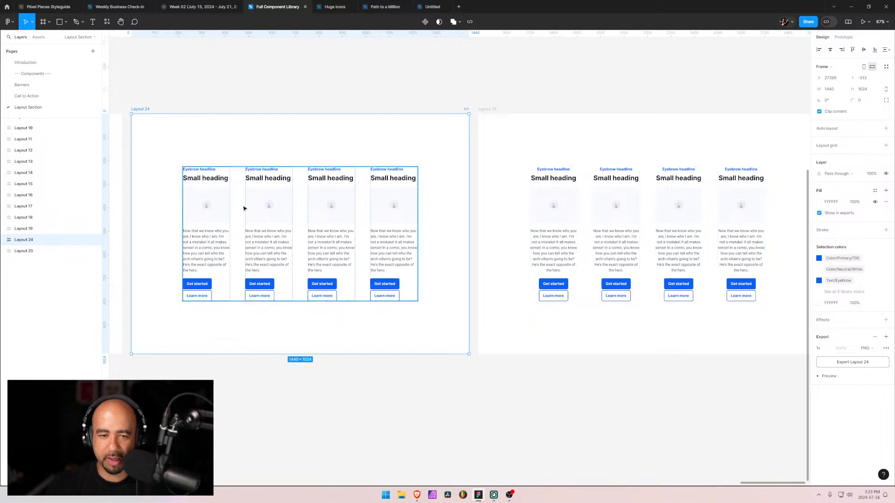
pyautogui.press('Escape')
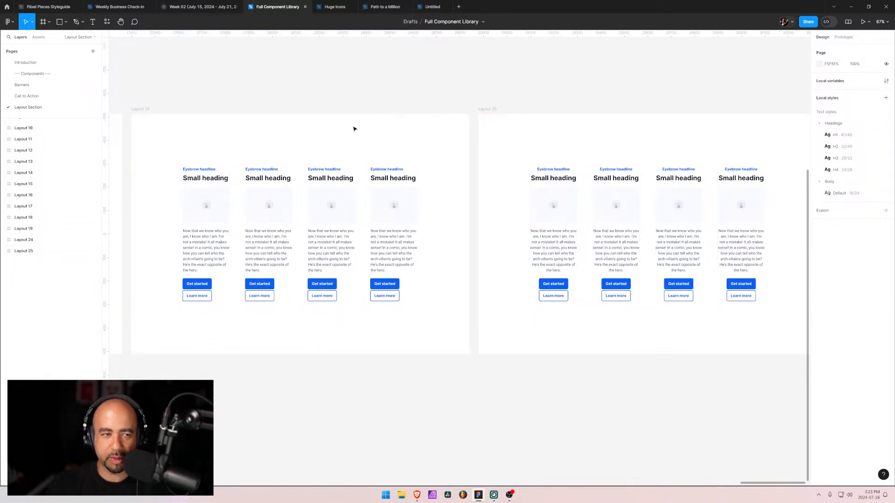
pyautogui.click(21, 240)
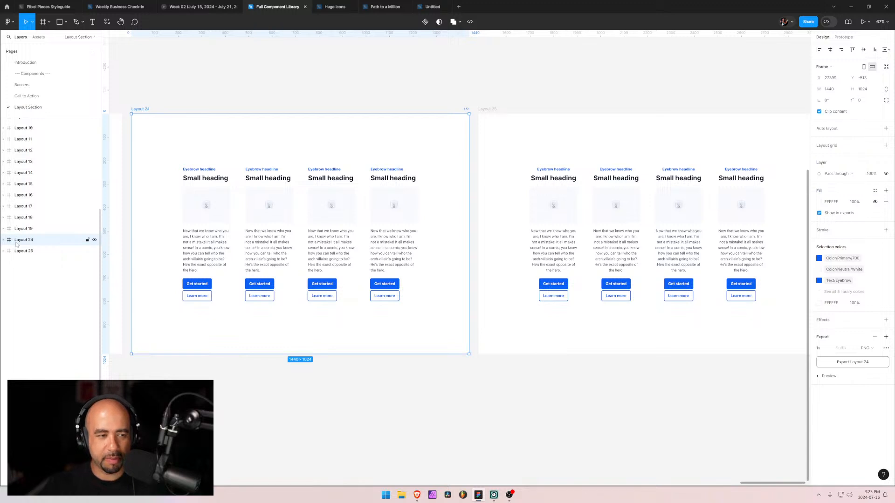
pyautogui.hotkey('ctrl', 'd')
pyautogui.moveTo(11, 241); pyautogui.dragTo(14, 265)
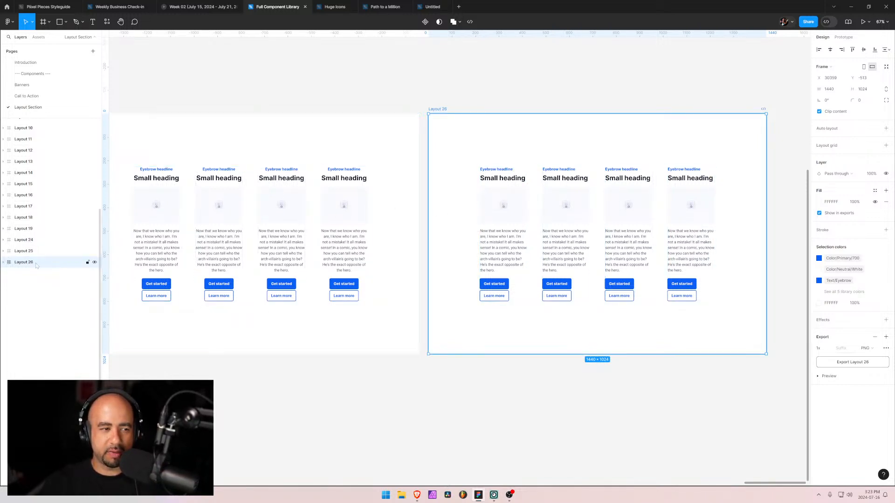
# - Delete the second, third and fourth columns of Layout 26, keeping only the first column
pyautogui.doubleClick(495, 173)
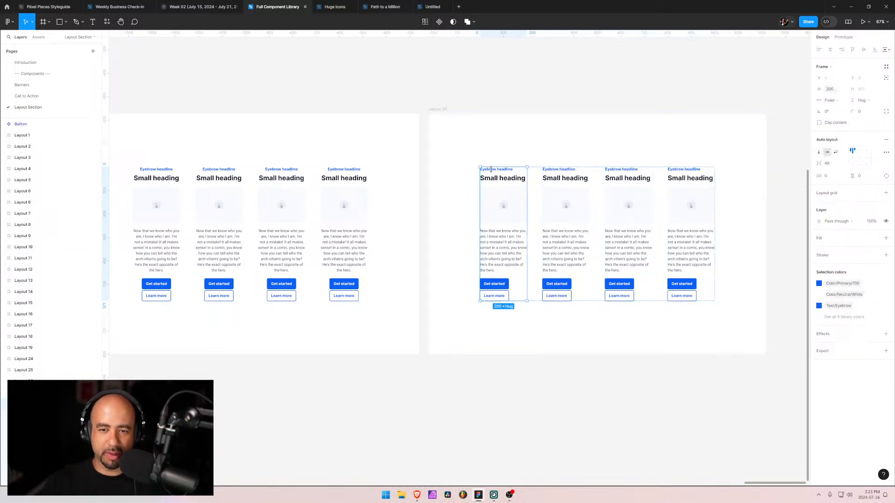
pyautogui.doubleClick(495, 174)
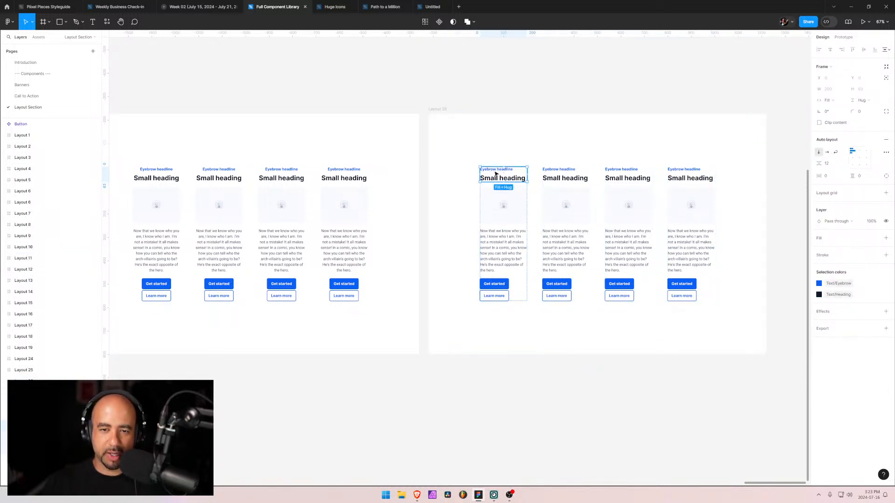
pyautogui.click(446, 185)
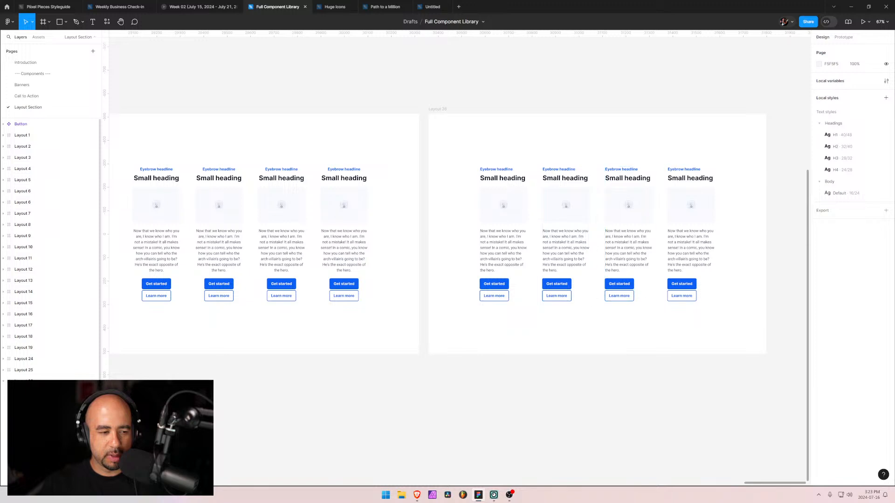
pyautogui.click(35, 437)
pyautogui.keyDown('shift'); pyautogui.click(35, 415); pyautogui.keyUp('shift')
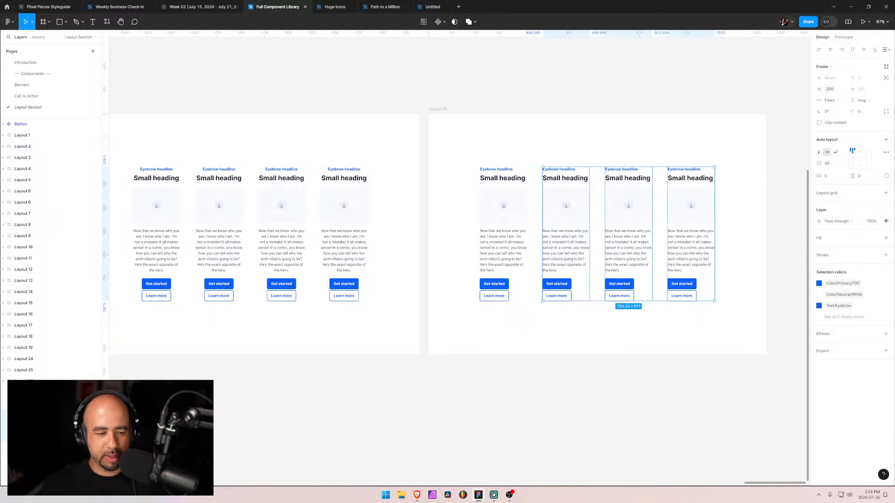
pyautogui.press('Delete')
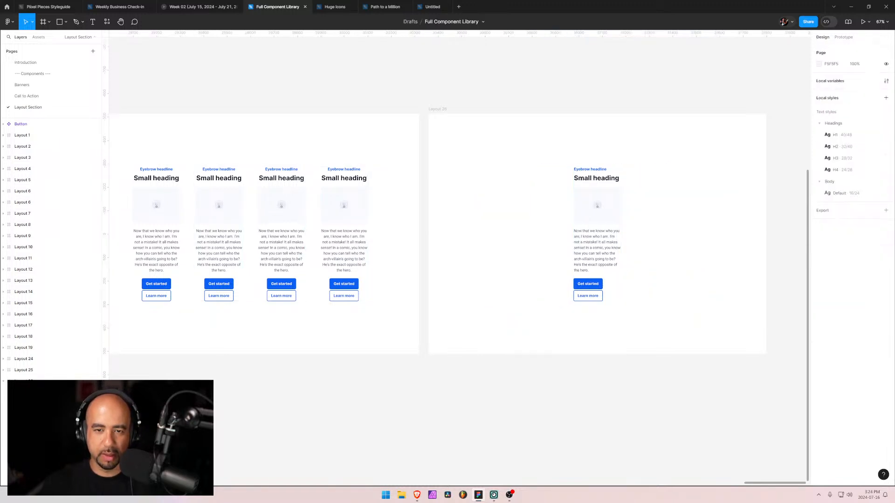
# - Move the image placeholder above the eyebrow headline and small heading in the remaining column of Layout 26
pyautogui.click(606, 231)
pyautogui.click(586, 201)
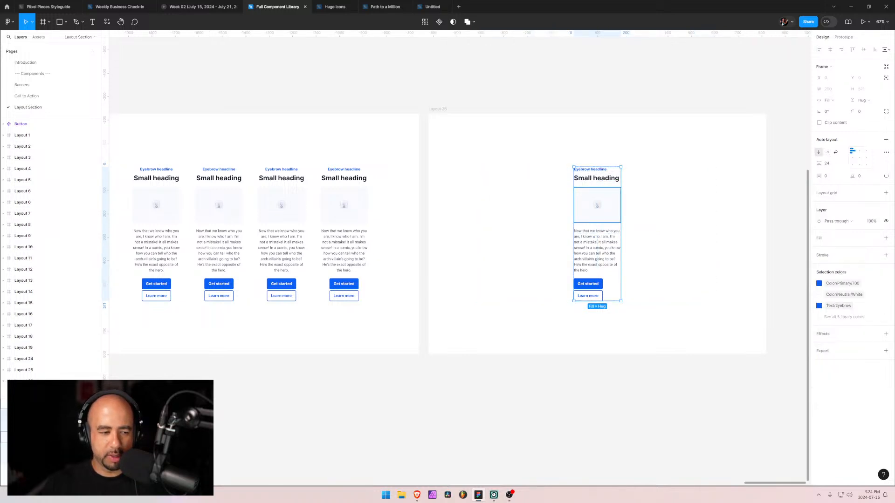
pyautogui.doubleClick(597, 205)
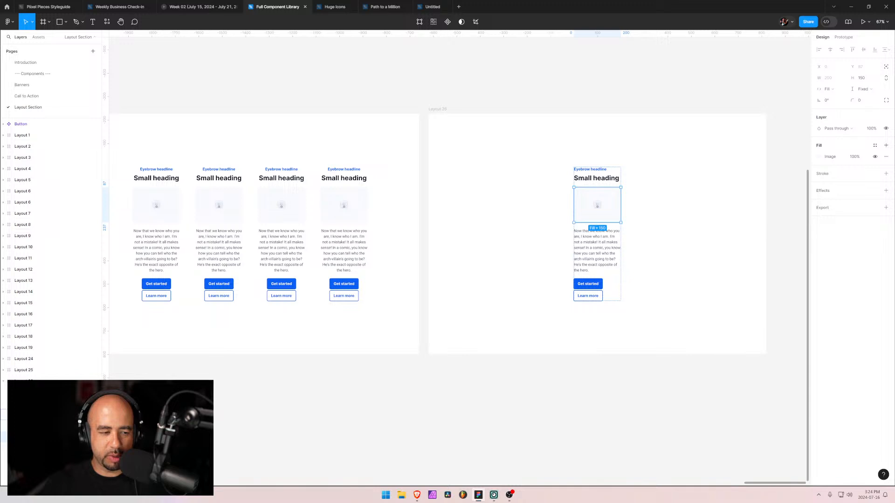
pyautogui.press('Up')
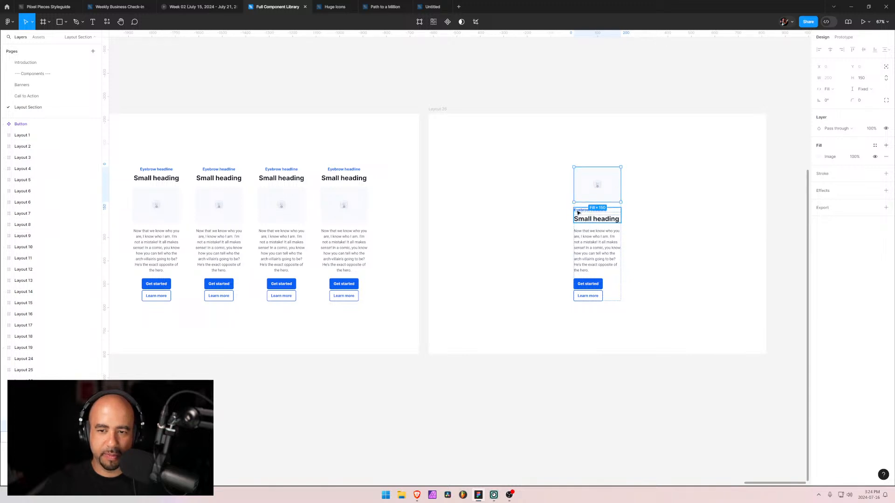
# - Delete the Learn more button from the button group in Layout 26, keeping only the Get started button
pyautogui.click(555, 243)
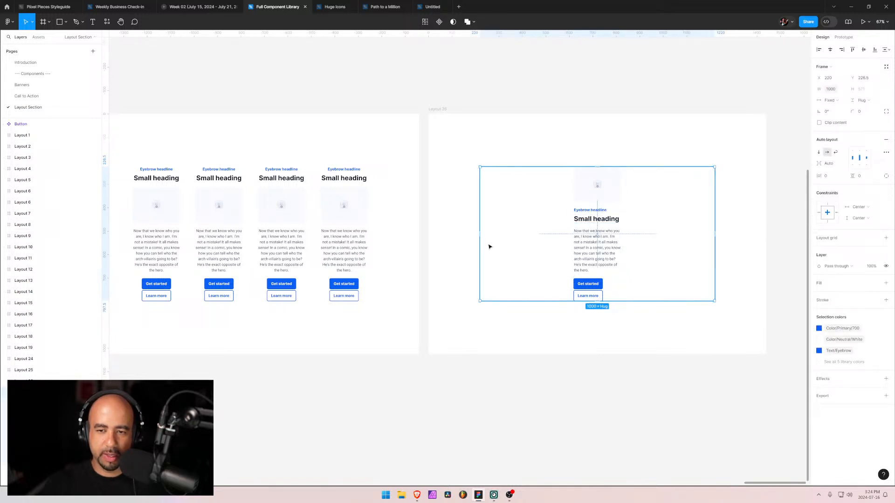
pyautogui.click(592, 261)
pyautogui.doubleClick(596, 290)
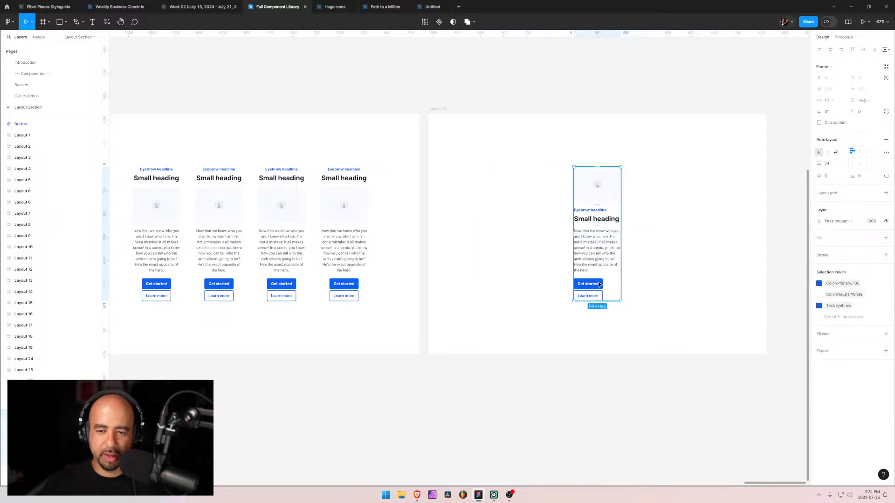
pyautogui.doubleClick(585, 297)
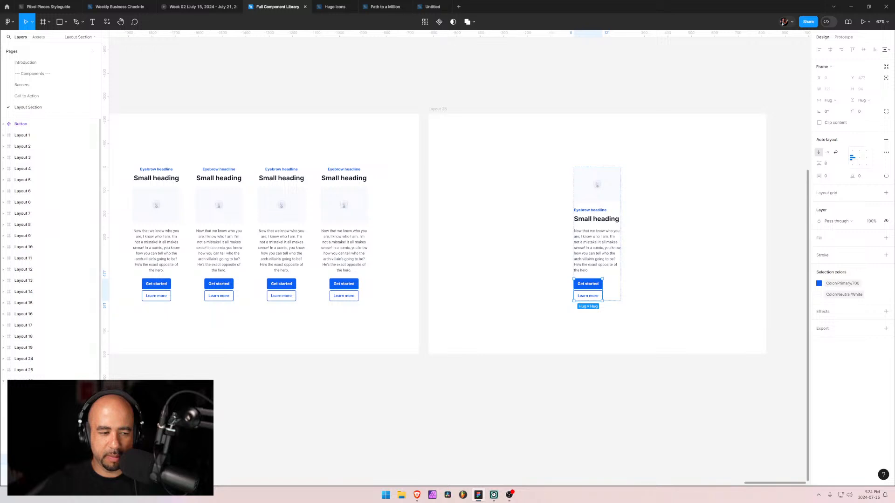
pyautogui.doubleClick(587, 283)
pyautogui.moveTo(587, 283); pyautogui.dragTo(588, 277)
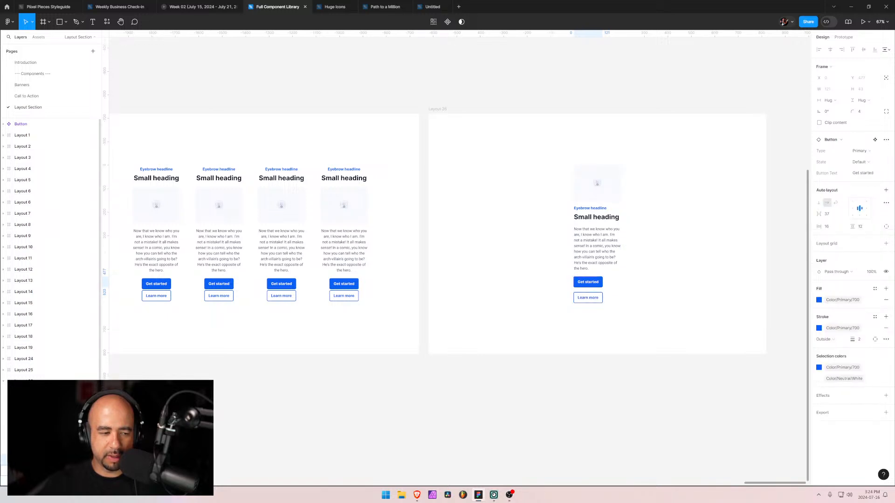
pyautogui.click(588, 298)
pyautogui.press('Delete')
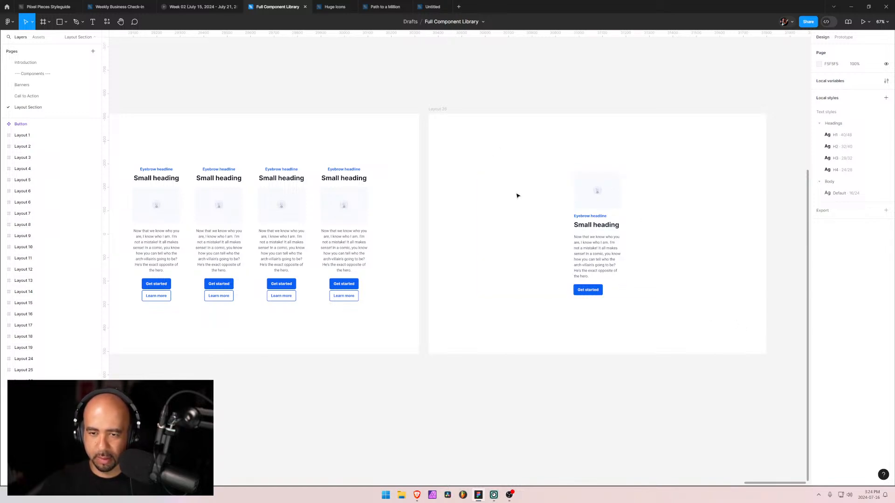
# - Select the body paragraph text in the third column of Layout 18 for reuse in Layout 26
pyautogui.click(191, 266)
pyautogui.moveTo(175, 336); pyautogui.dragTo(701, 355)
pyautogui.moveTo(324, 332); pyautogui.dragTo(875, 273)
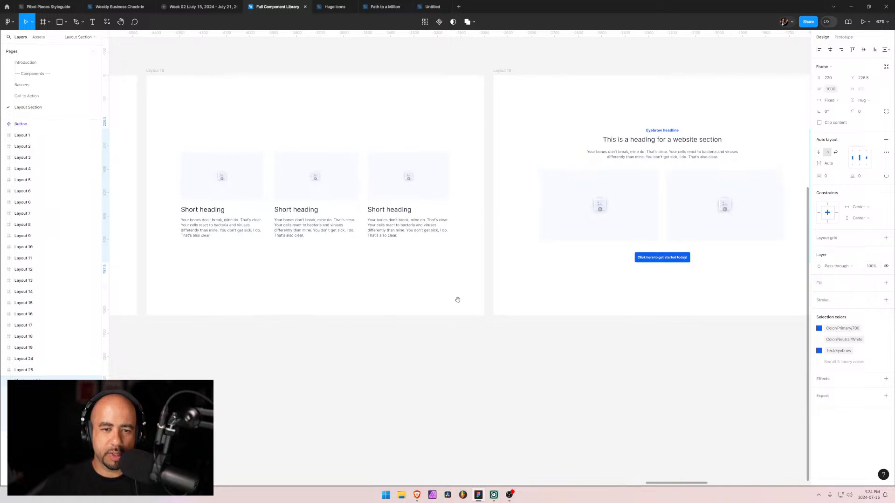
pyautogui.doubleClick(393, 228)
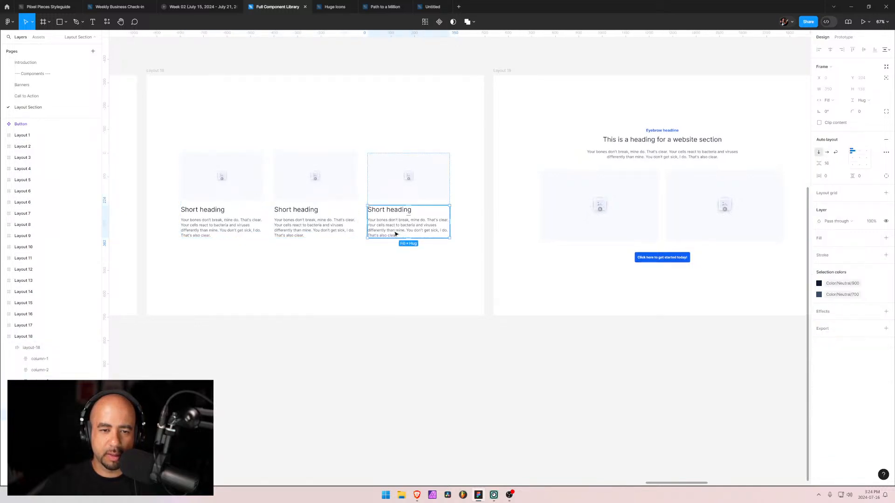
pyautogui.doubleClick(395, 234)
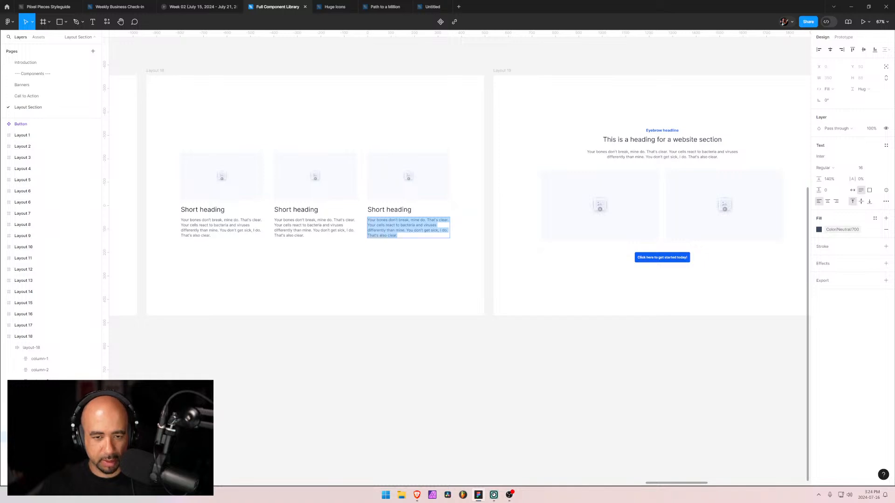
pyautogui.hscroll(20, 746, 268)
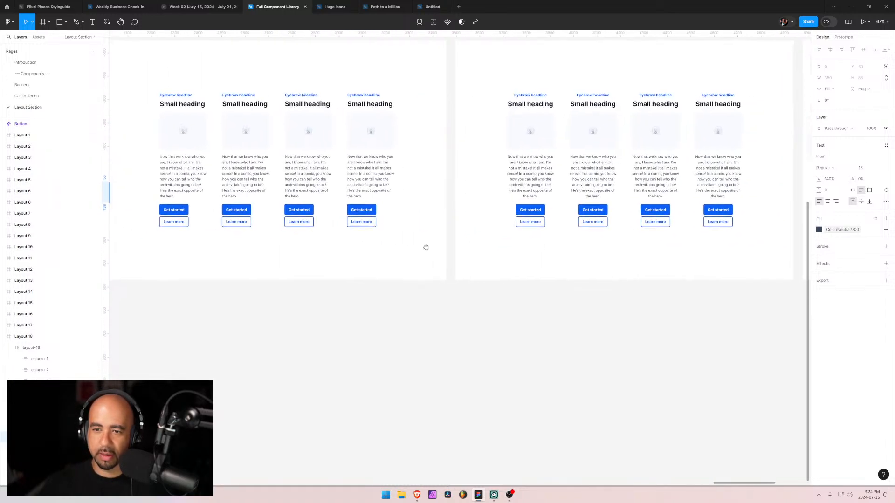
# - Try to replace the body paragraph text in the column of Layout 26 with pasted text
pyautogui.click(563, 195)
pyautogui.doubleClick(561, 194)
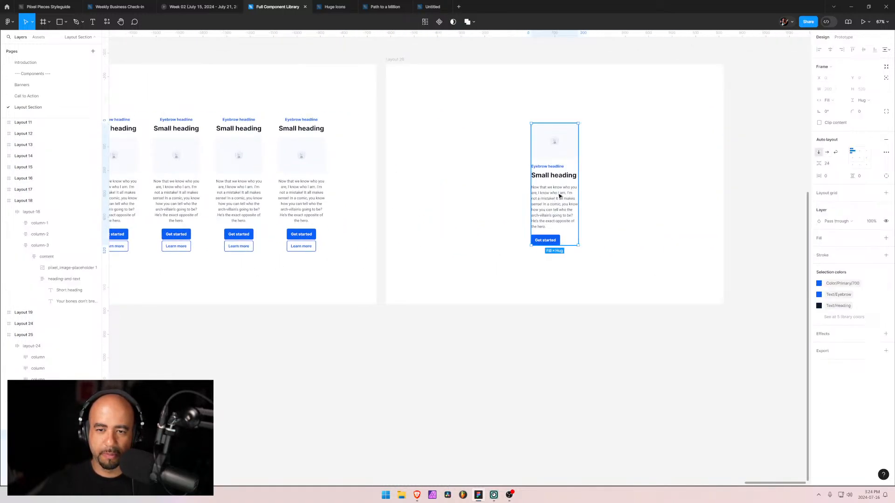
pyautogui.doubleClick(559, 197)
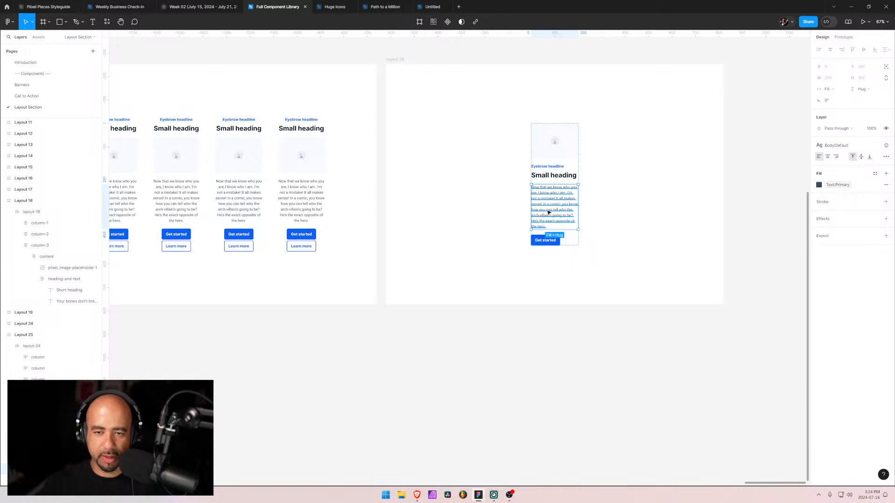
pyautogui.doubleClick(548, 212)
pyautogui.hotkey('ctrl', 'c')
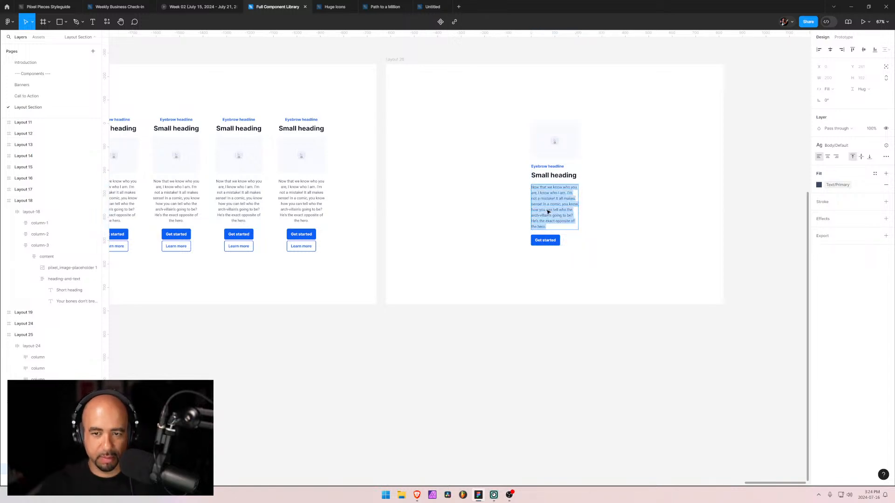
pyautogui.press('BackSpace')
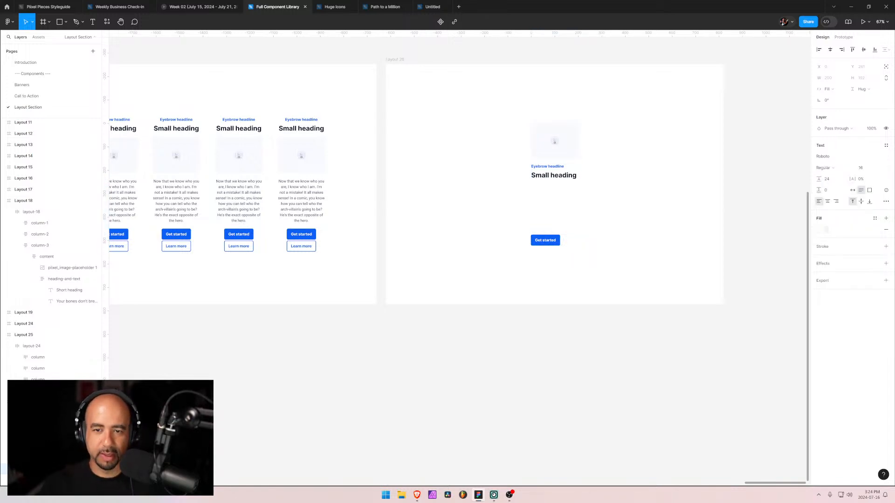
pyautogui.hotkey('ctrl', 'v')
pyautogui.press('Escape')
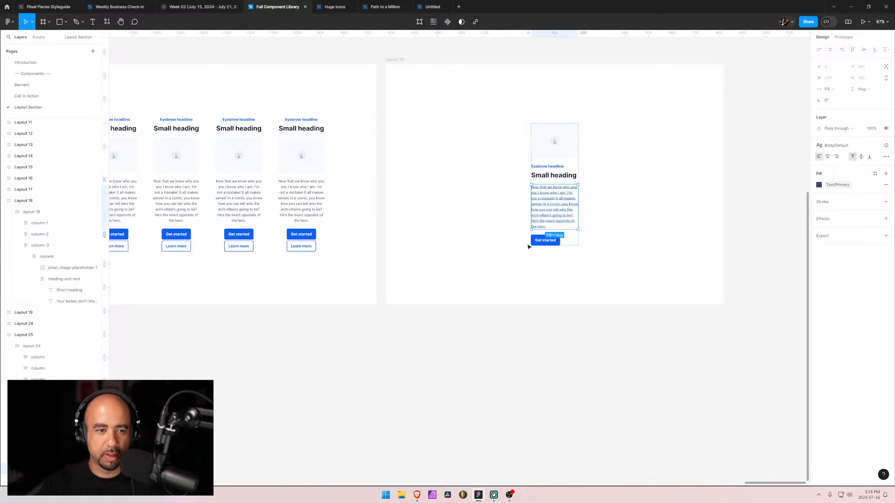
# - Copy the body paragraph text from the second column of Layout 12
pyautogui.hscroll(-20, 308, 272)
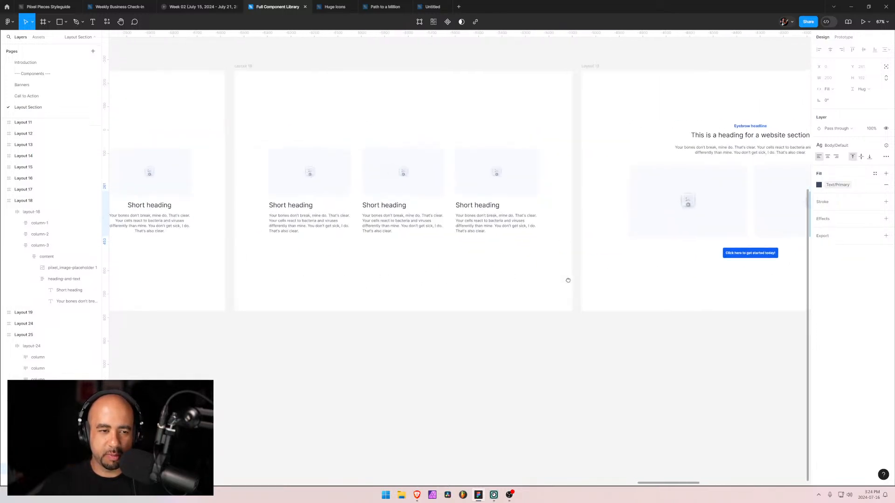
pyautogui.hscroll(-6, 219, 250)
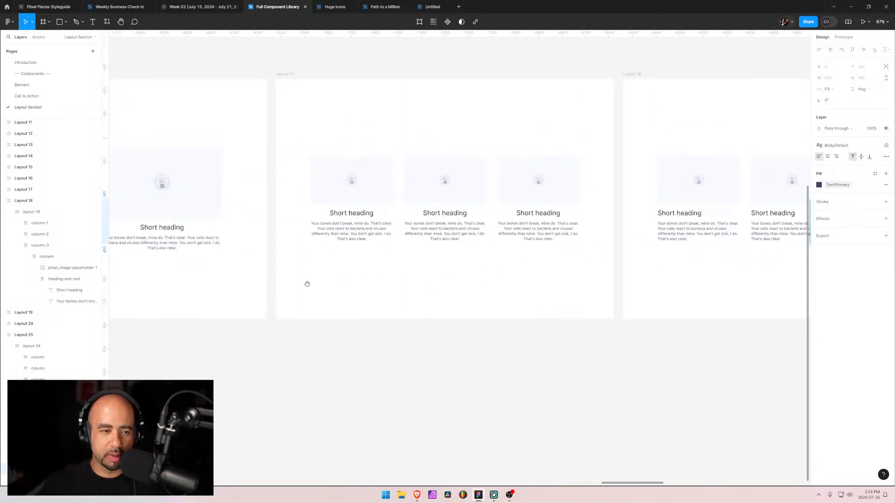
pyautogui.moveTo(193, 277); pyautogui.dragTo(695, 258)
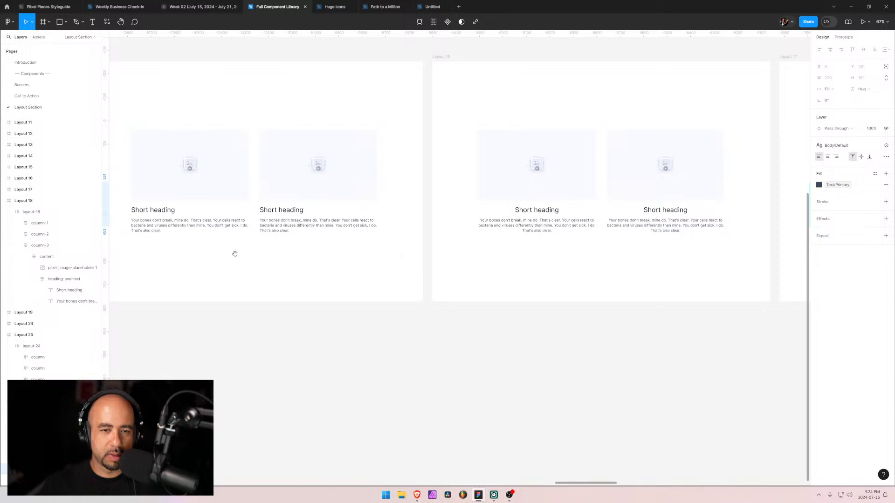
pyautogui.moveTo(234, 254); pyautogui.dragTo(872, 244)
pyautogui.moveTo(166, 264); pyautogui.dragTo(742, 237)
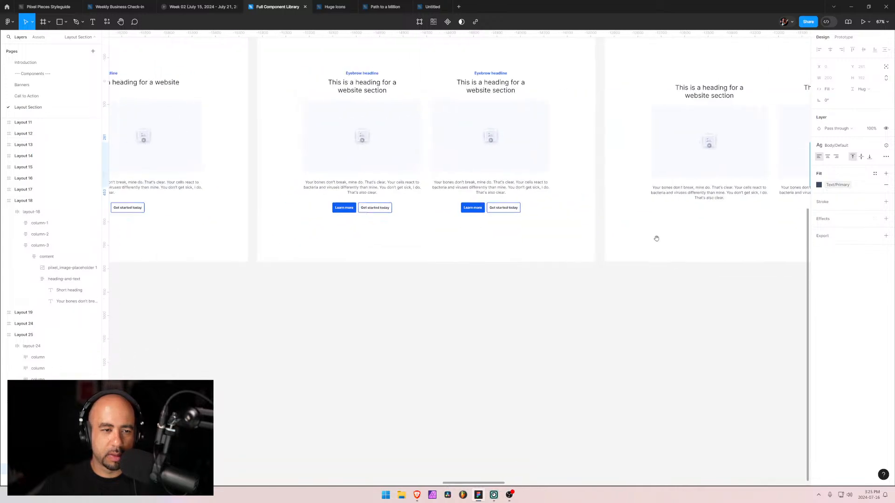
pyautogui.moveTo(198, 202); pyautogui.dragTo(516, 214)
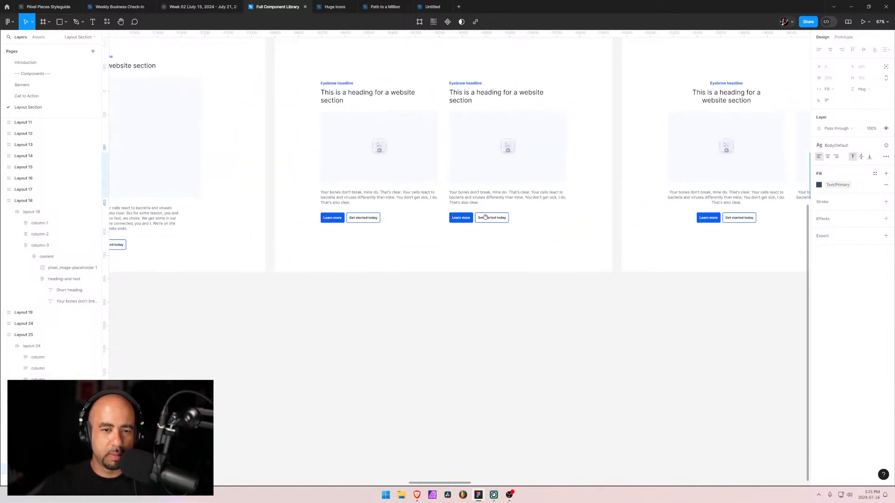
pyautogui.moveTo(156, 212); pyautogui.dragTo(468, 204)
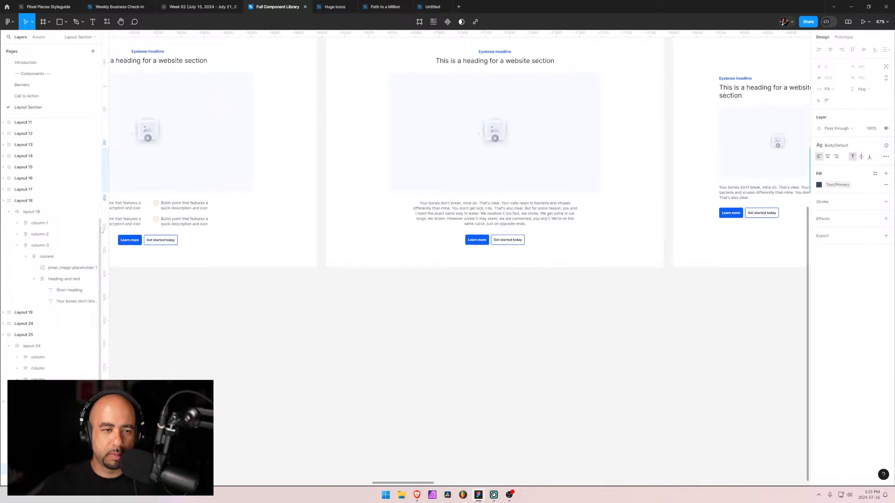
pyautogui.moveTo(212, 246); pyautogui.dragTo(526, 204)
pyautogui.moveTo(230, 166); pyautogui.dragTo(321, 271)
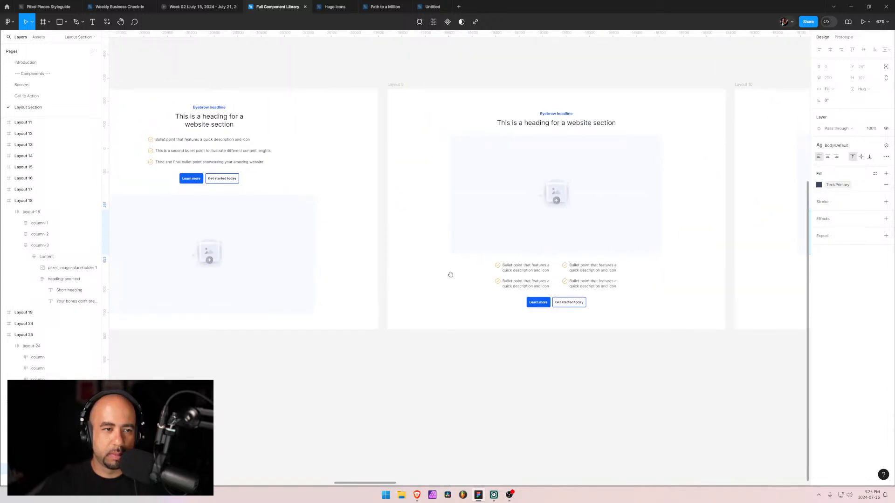
pyautogui.moveTo(604, 274); pyautogui.dragTo(1, 184)
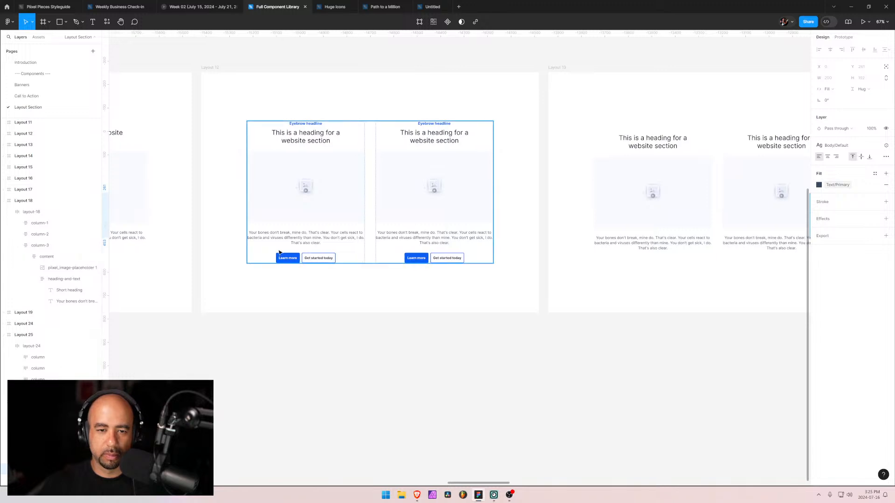
pyautogui.click(429, 238)
pyautogui.doubleClick(430, 238)
pyautogui.doubleClick(430, 237)
pyautogui.hotkey('ctrl', 'c')
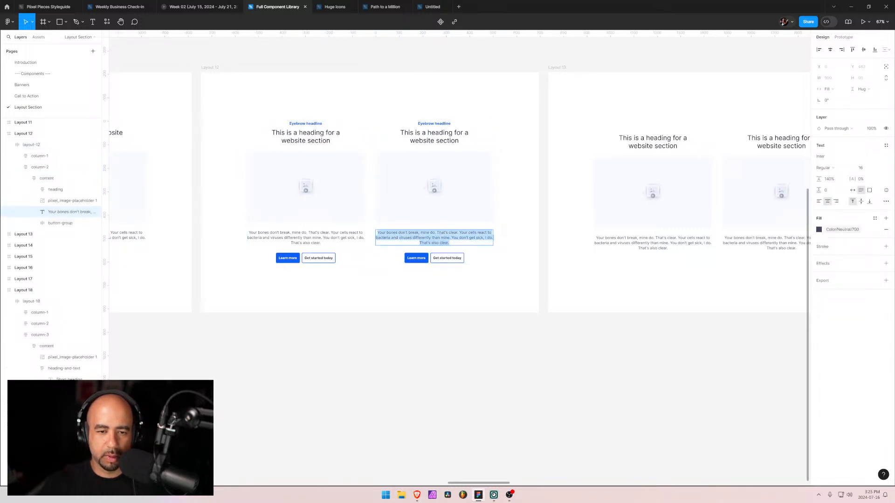
pyautogui.press('Escape')
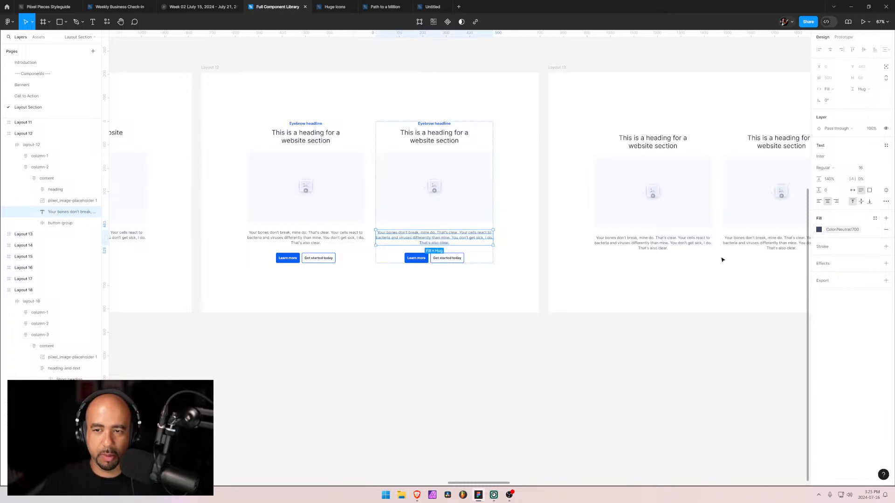
# - Replace the body paragraph in the column of Layout 26 with the copied "Your bones don't break" text
pyautogui.moveTo(722, 259); pyautogui.dragTo(35, 326)
pyautogui.moveTo(745, 359); pyautogui.dragTo(560, 293)
pyautogui.hscroll(20, 561, 293)
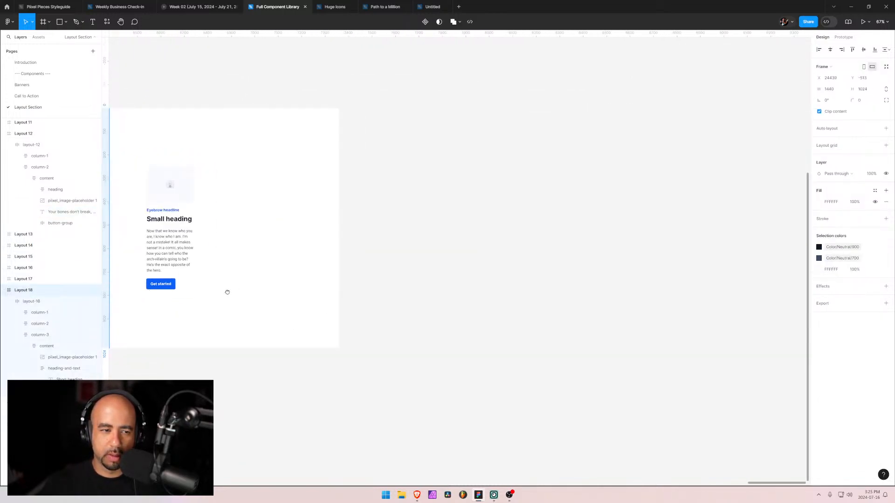
pyautogui.hscroll(-4, 224, 291)
pyautogui.click(498, 247)
pyautogui.doubleClick(498, 247)
pyautogui.doubleClick(499, 247)
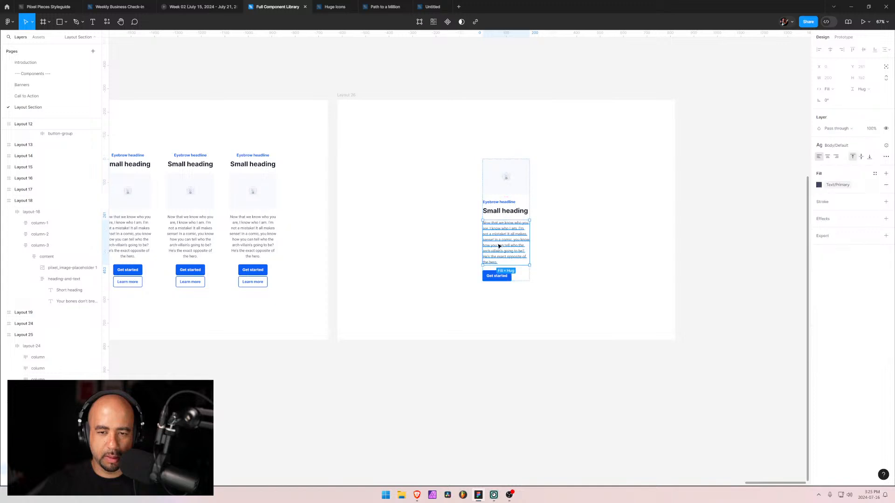
pyautogui.hotkey('ctrl', 'v')
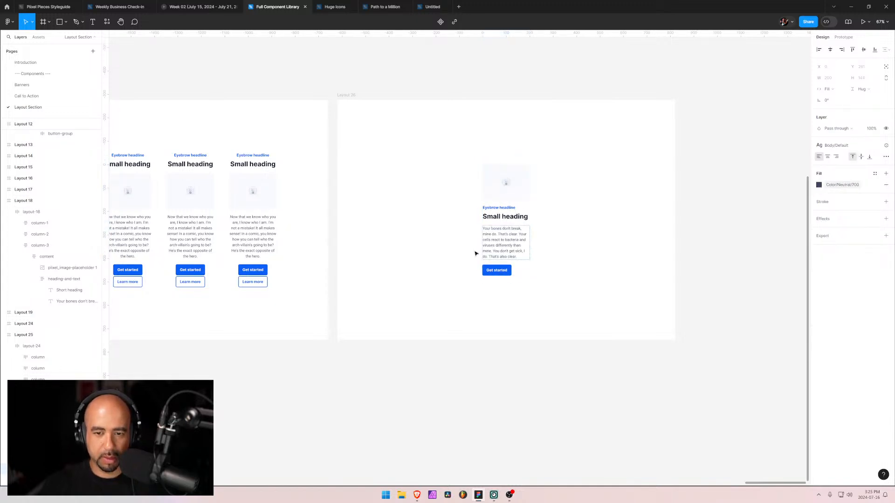
pyautogui.press('Escape')
pyautogui.click(443, 348)
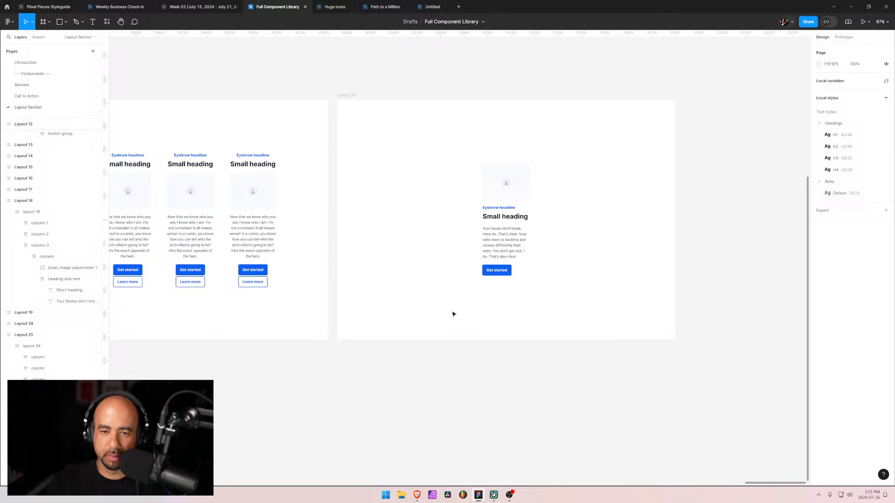
# - Duplicate the remaining column of Layout 26 three times to make a four-column row
pyautogui.click(521, 238)
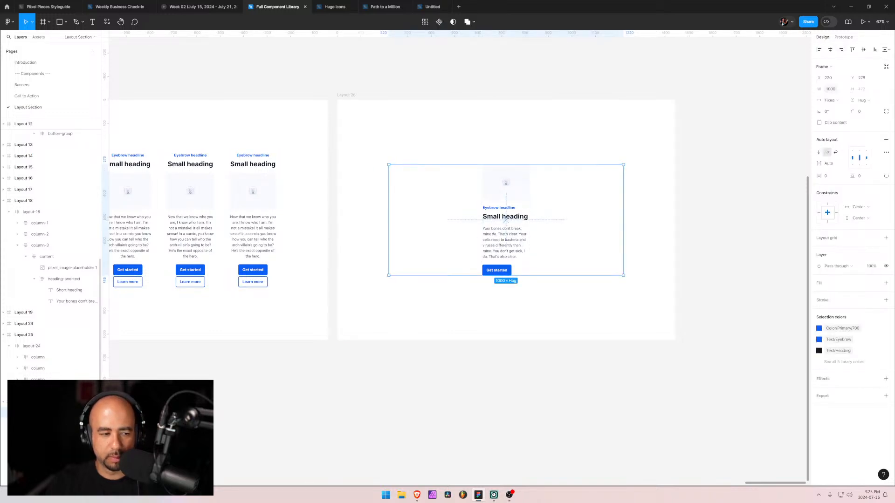
pyautogui.doubleClick(38, 412)
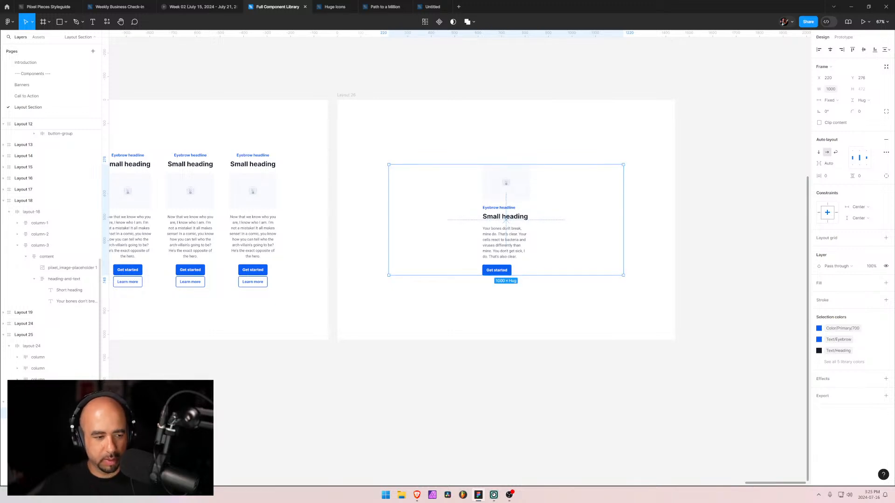
pyautogui.click(37, 424)
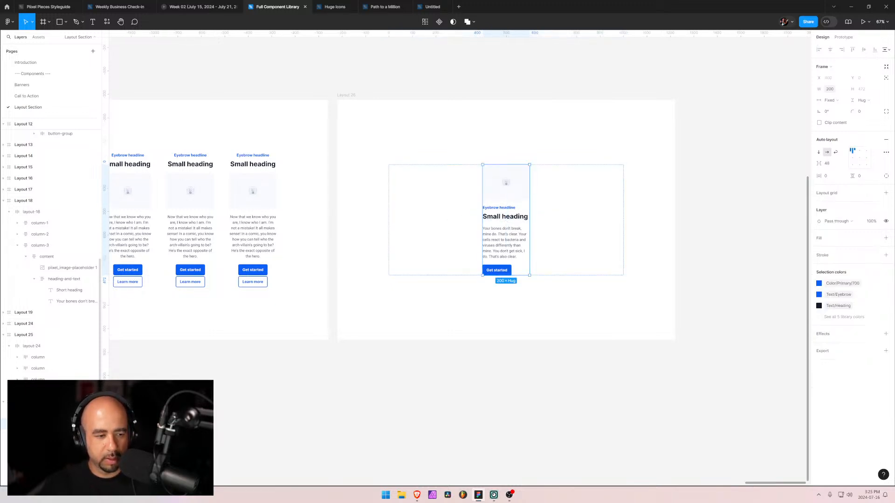
pyautogui.hotkey('ctrl', 'd')
pyautogui.hotkey('ctrl', 'd')
pyautogui.hotkey('ctrl', 'd')
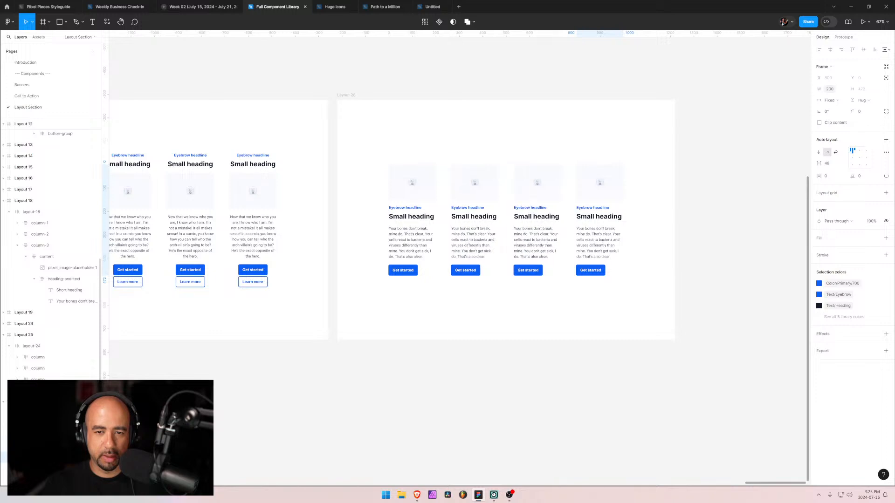
pyautogui.click(38, 424)
pyautogui.click(38, 435)
pyautogui.click(38, 447)
pyautogui.click(37, 458)
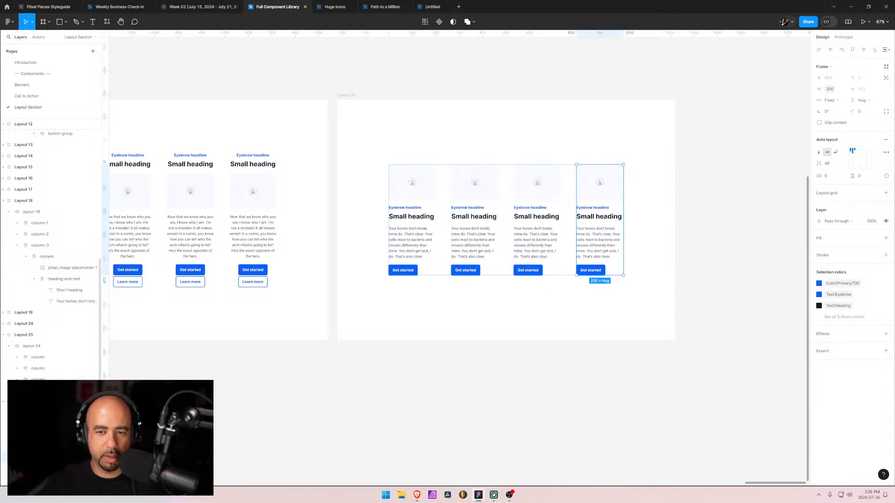
pyautogui.click(449, 343)
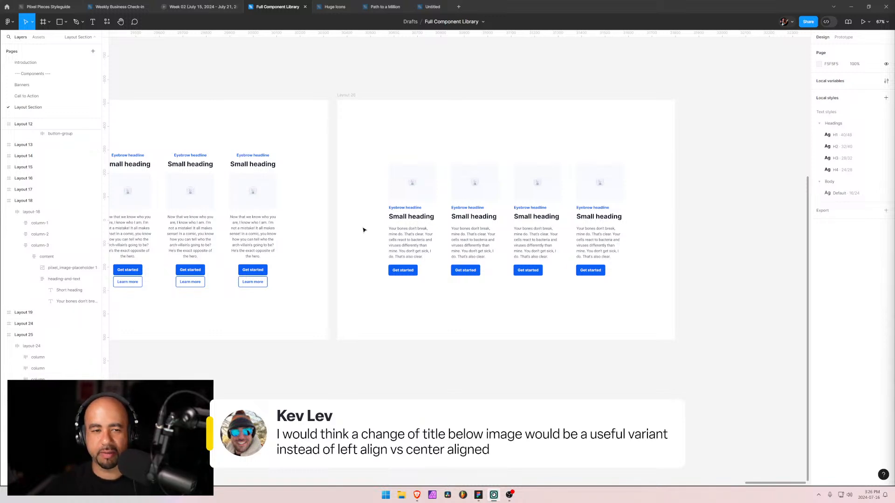
# - Compare the column arrangements, text alignment and buttons of Layouts 24, 25 and 26
pyautogui.moveTo(286, 260); pyautogui.dragTo(341, 303)
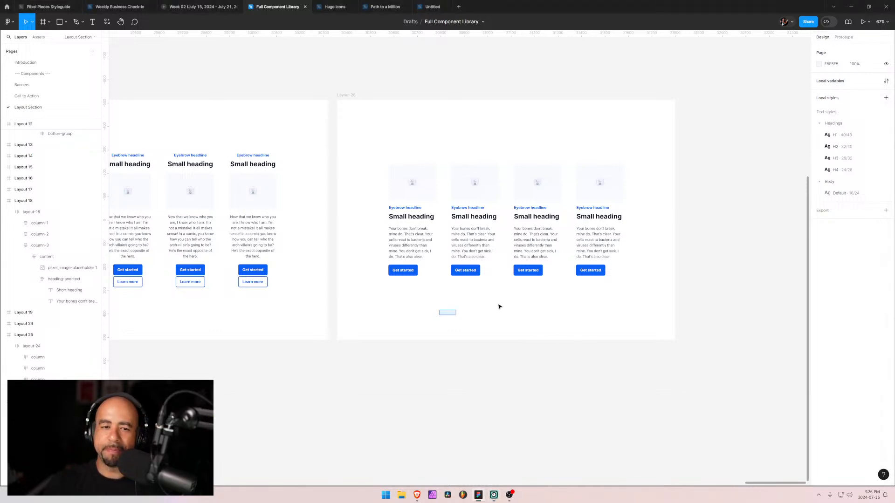
pyautogui.moveTo(325, 231); pyautogui.dragTo(530, 240)
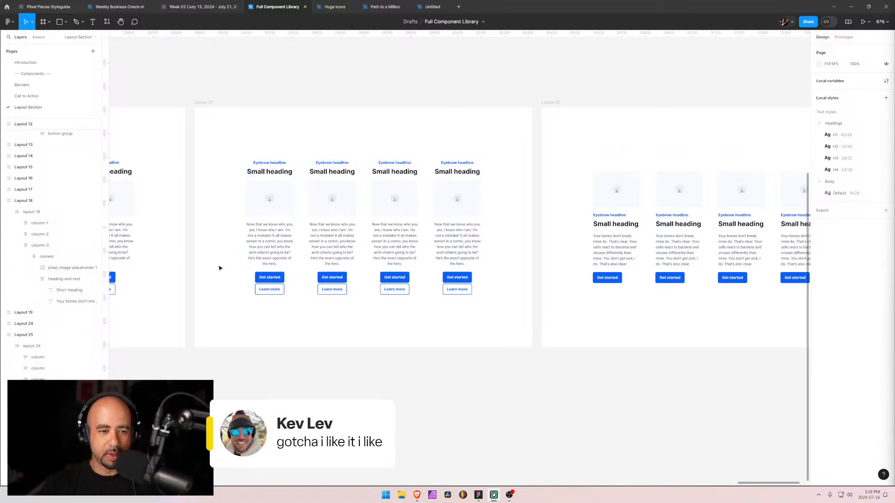
pyautogui.click(421, 235)
pyautogui.hscroll(-4, 497, 334)
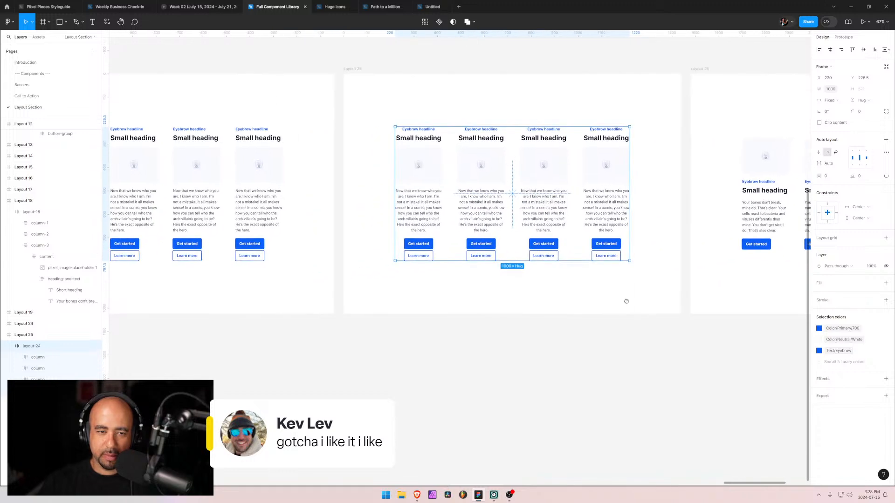
pyautogui.click(475, 300)
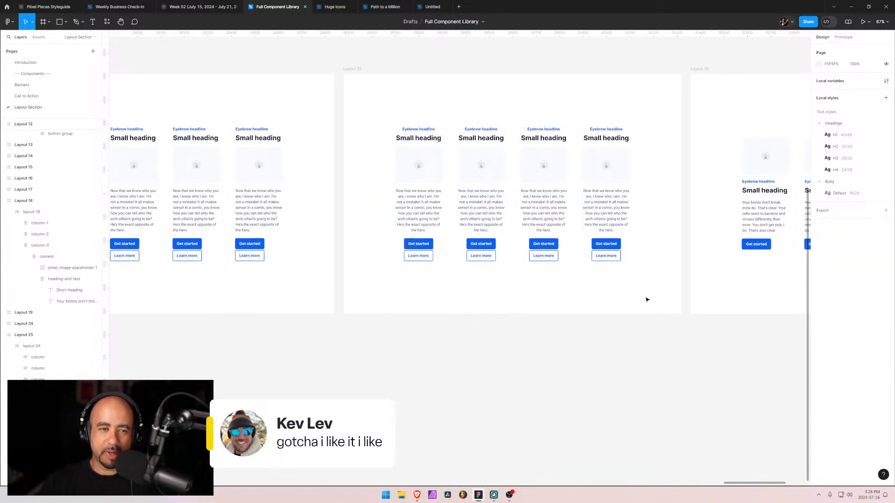
pyautogui.hscroll(3, 660, 291)
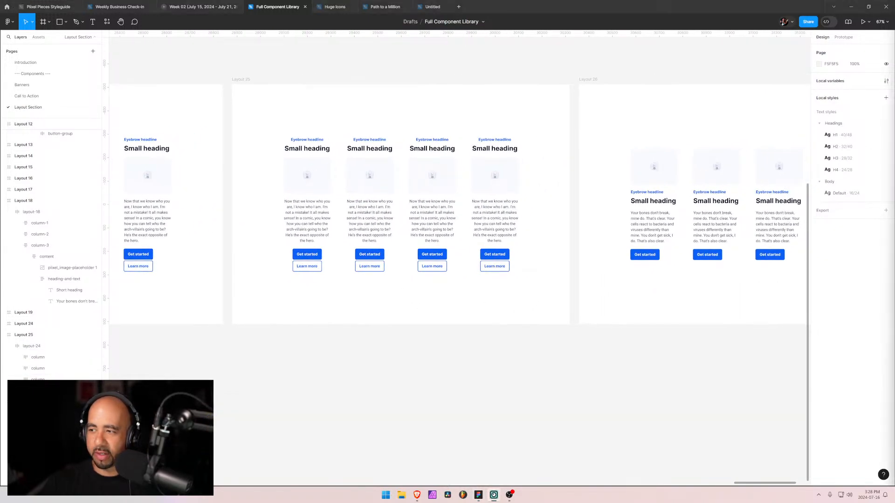
pyautogui.moveTo(631, 308); pyautogui.dragTo(484, 320)
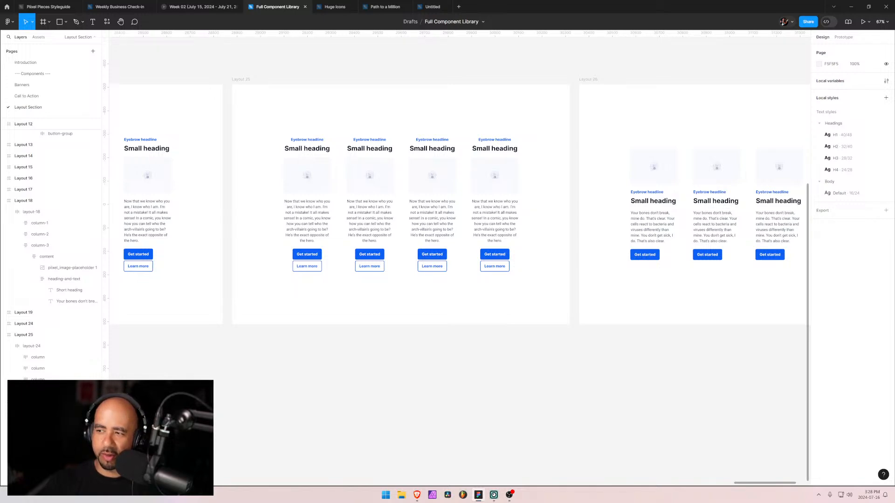
pyautogui.moveTo(305, 295); pyautogui.dragTo(389, 293)
pyautogui.moveTo(446, 278); pyautogui.dragTo(613, 281)
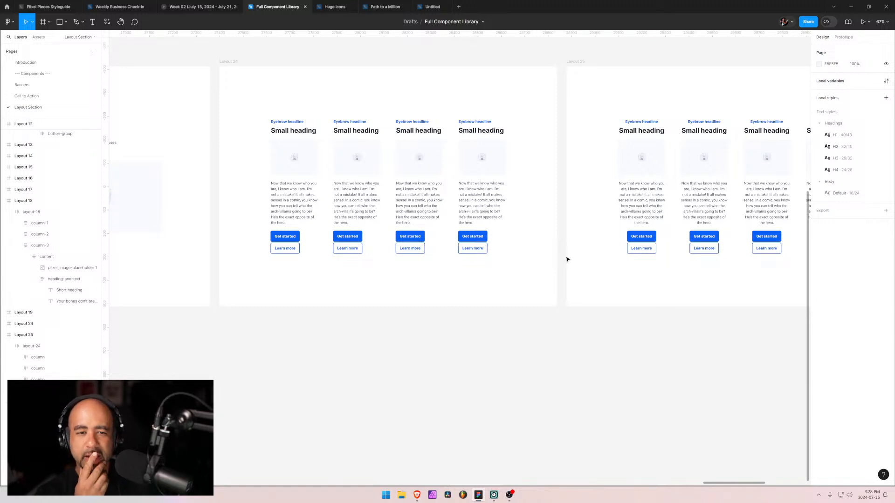
pyautogui.moveTo(545, 218); pyautogui.dragTo(441, 236)
pyautogui.moveTo(548, 261); pyautogui.dragTo(484, 264)
pyautogui.hscroll(5, 383, 266)
pyautogui.scroll(-2, 384, 266)
pyautogui.scroll(4, 455, 274)
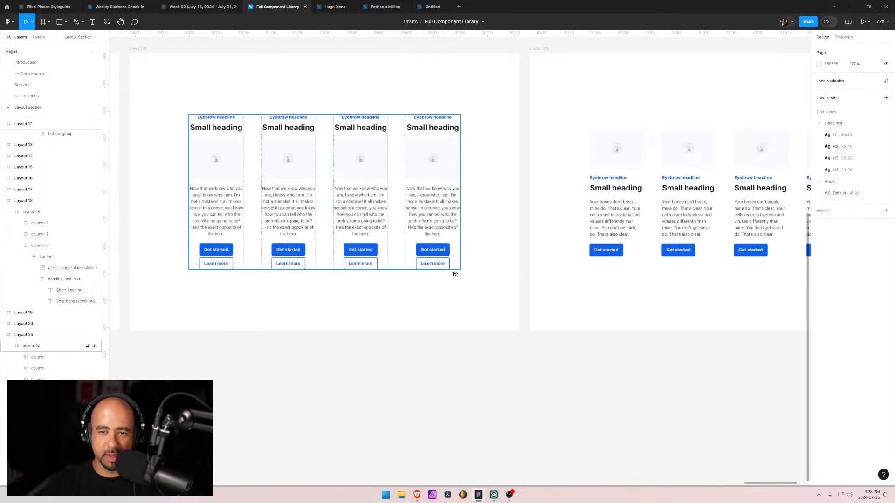
# - Duplicate the Layout 24 frame and place the copy after Layout 26 in the layer order
pyautogui.moveTo(311, 285); pyautogui.dragTo(734, 329)
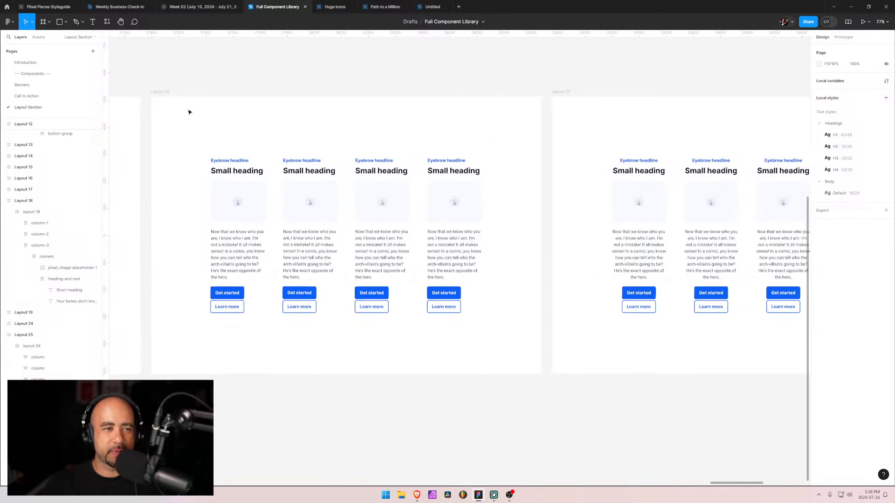
pyautogui.click(163, 91)
pyautogui.click(3, 346)
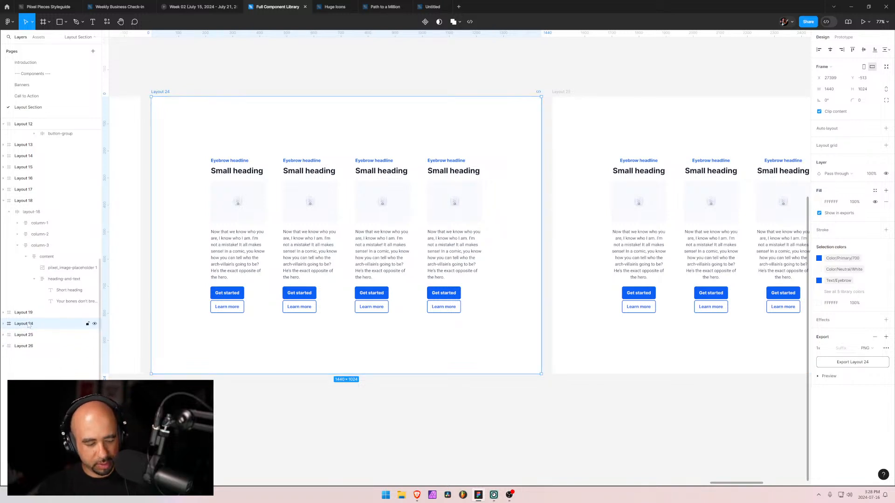
pyautogui.hotkey('ctrl', 'd')
pyautogui.moveTo(24, 321); pyautogui.dragTo(20, 365)
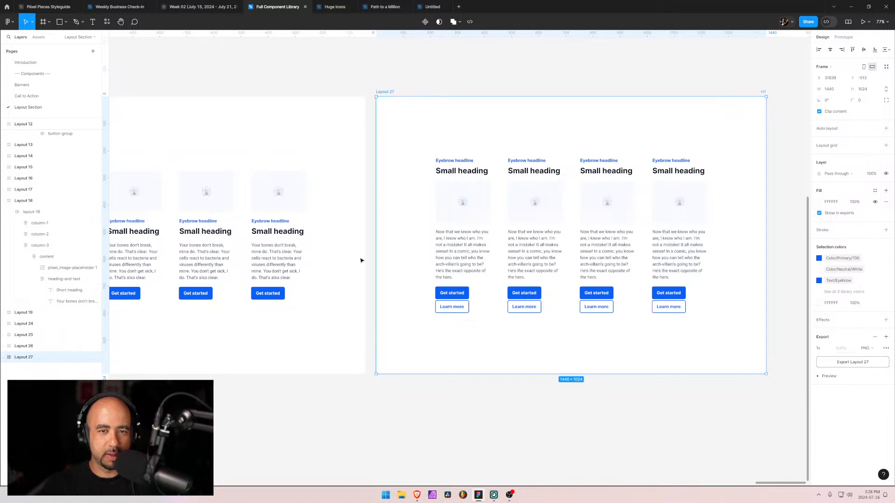
# - Collapse Layout 18 and the later column layers of Layout 27 in the layer hierarchy
pyautogui.scroll(-2, 361, 260)
pyautogui.scroll(-2, 397, 260)
pyautogui.scroll(6, 292, 281)
pyautogui.scroll(-4, 366, 228)
pyautogui.moveTo(325, 167); pyautogui.dragTo(327, 167)
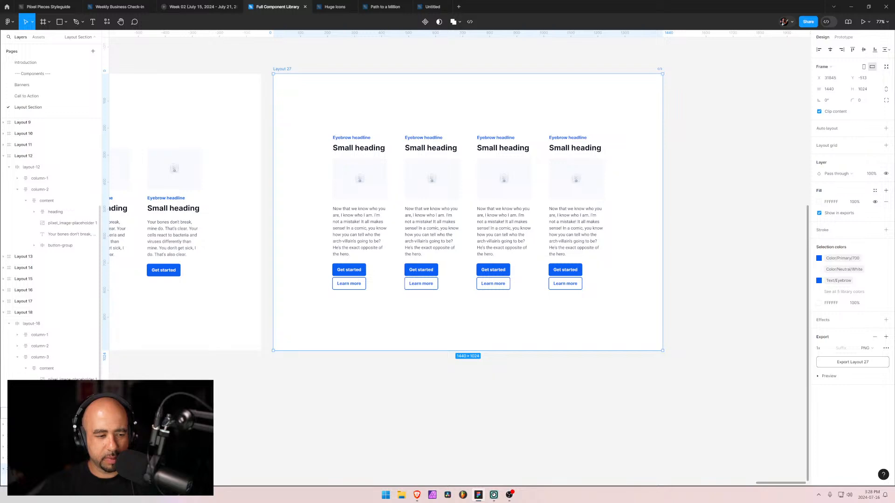
pyautogui.click(4, 312)
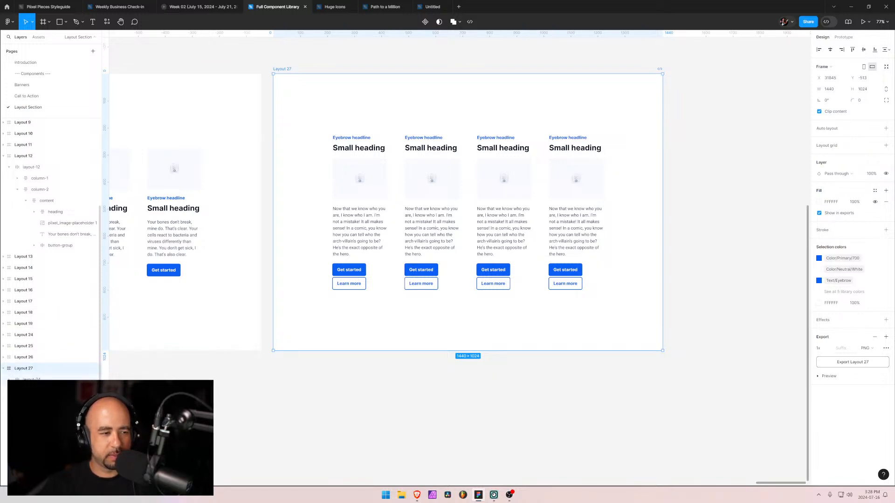
pyautogui.scroll(-4, 23, 378)
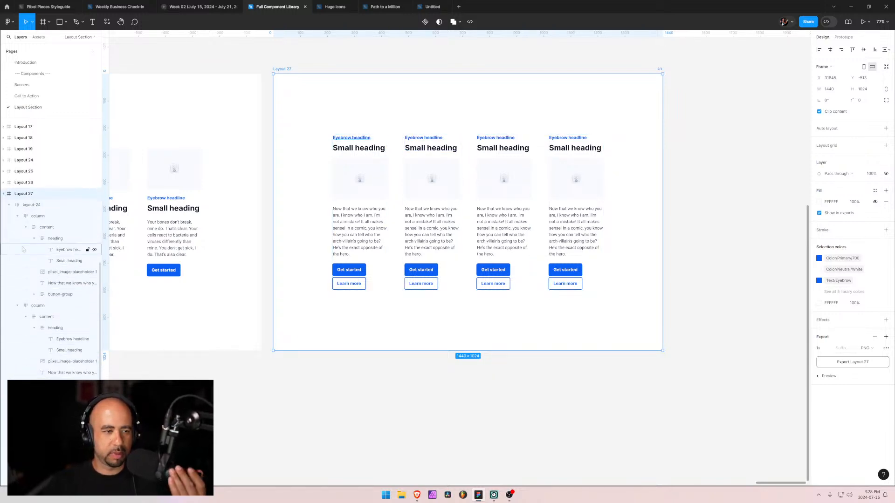
pyautogui.click(18, 305)
pyautogui.click(18, 317)
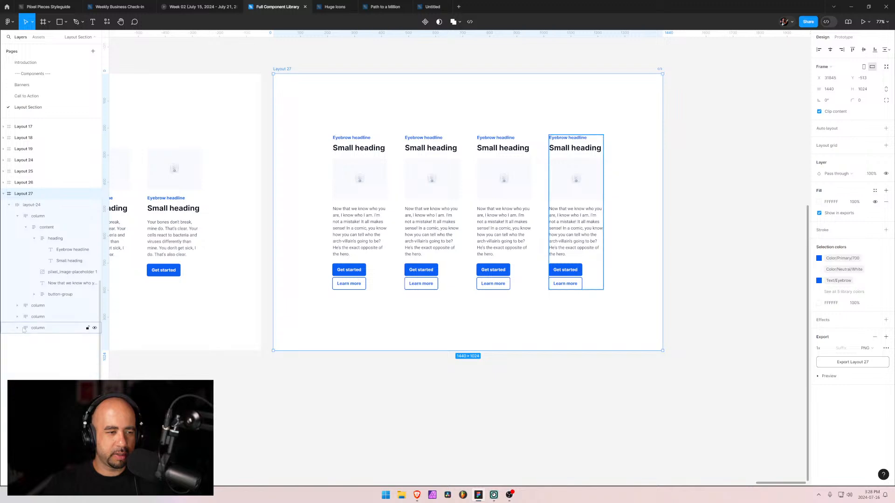
# - Delete three of the four columns in Layout 27, leaving a single column
pyautogui.click(38, 306)
pyautogui.press('Delete')
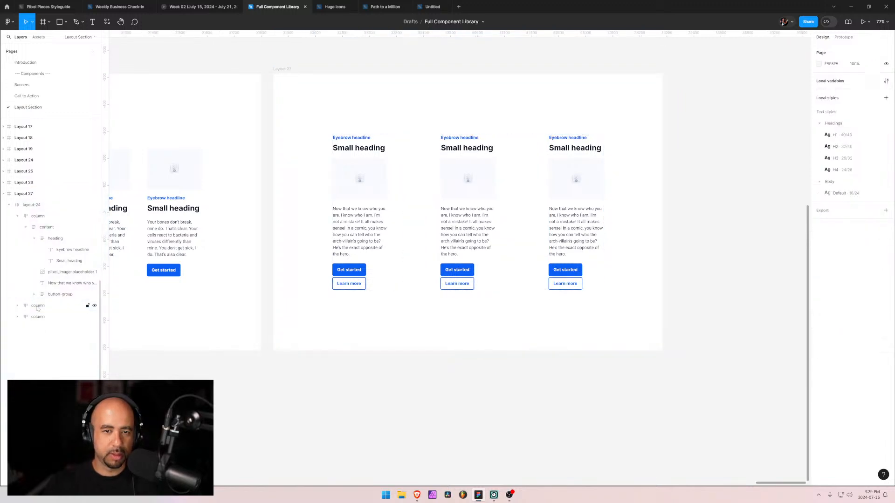
pyautogui.click(37, 308)
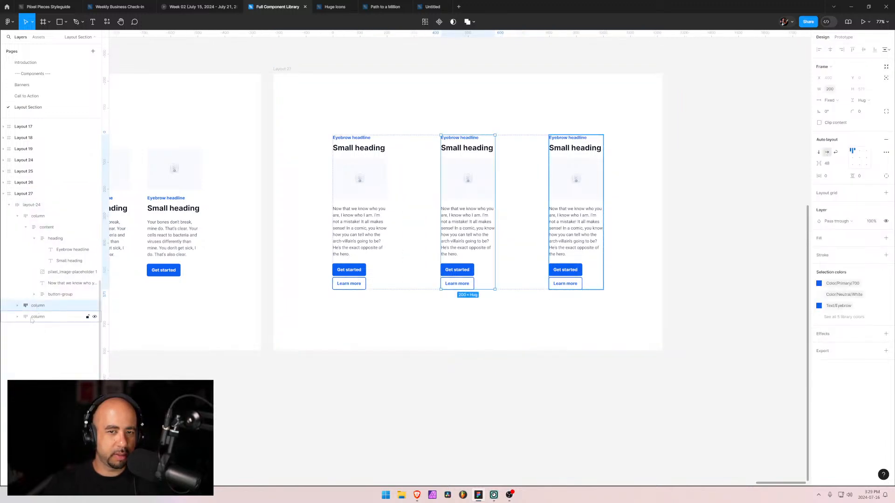
pyautogui.click(32, 317)
pyautogui.press('Delete')
pyautogui.click(33, 307)
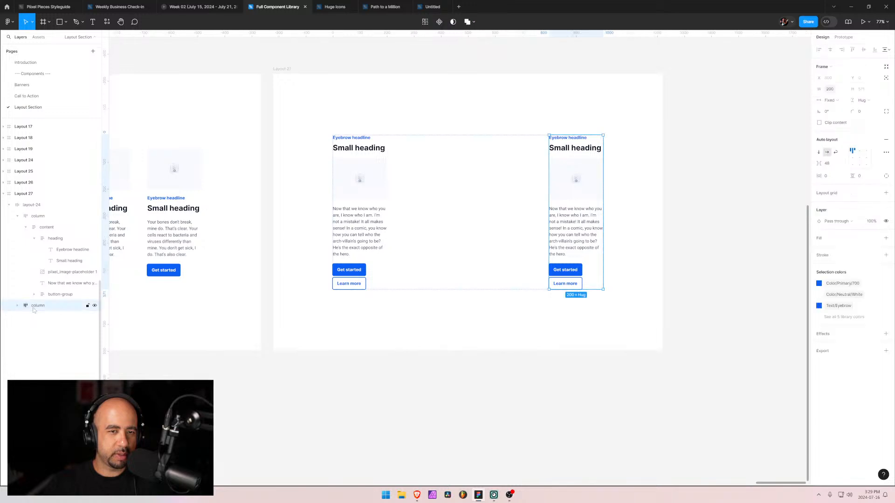
pyautogui.press('Delete')
# - Move the heading group below the image placeholder in the remaining column of Layout 27
pyautogui.click(47, 295)
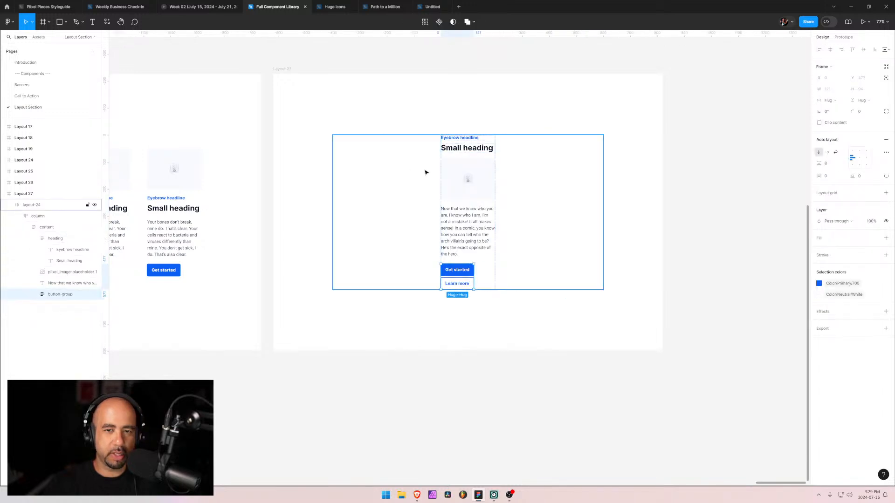
pyautogui.click(480, 148)
pyautogui.click(34, 238)
pyautogui.moveTo(50, 241); pyautogui.dragTo(49, 256)
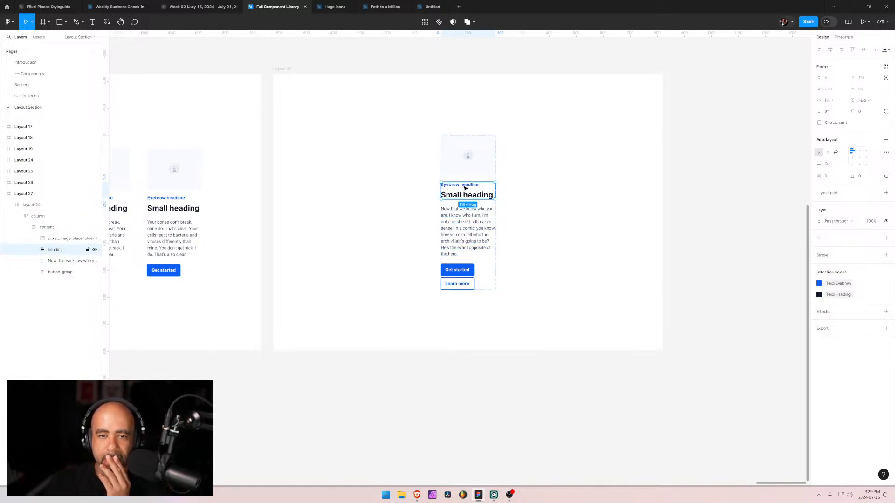
# - Compare the text alignment, image order and buttons of Layouts 24, 25 and 26 with the column in Layout 27
pyautogui.click(567, 146)
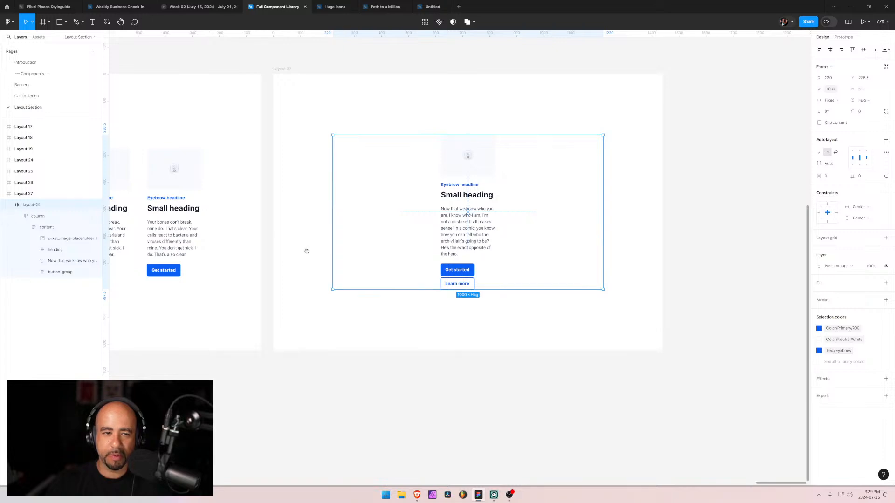
pyautogui.moveTo(262, 267); pyautogui.dragTo(625, 254)
pyautogui.moveTo(344, 274); pyautogui.dragTo(552, 296)
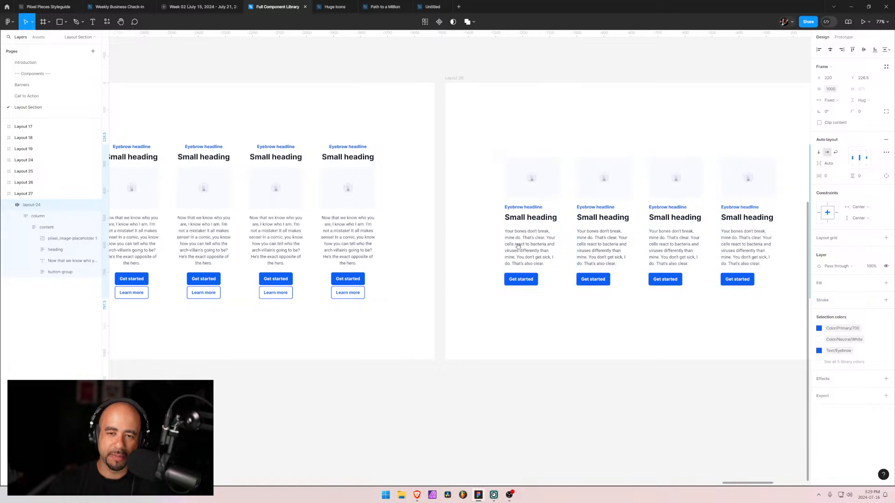
pyautogui.moveTo(519, 249); pyautogui.dragTo(312, 247)
pyautogui.moveTo(463, 233); pyautogui.dragTo(322, 237)
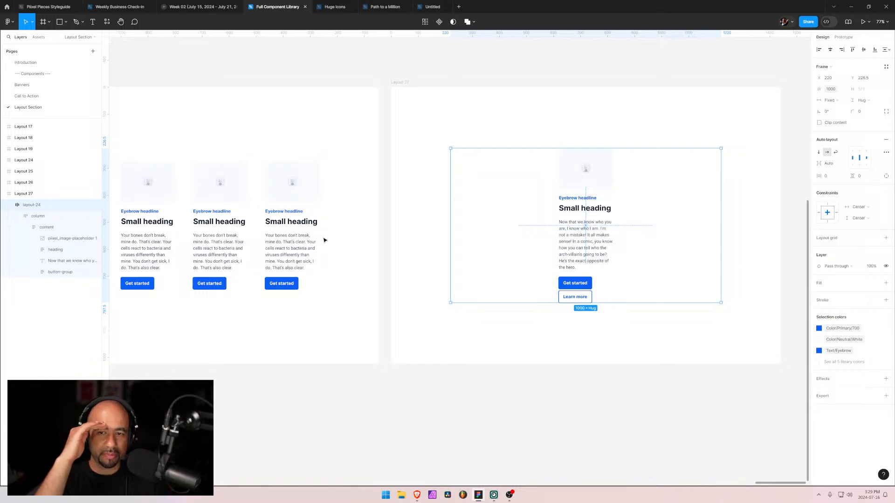
pyautogui.hscroll(-15, 262, 253)
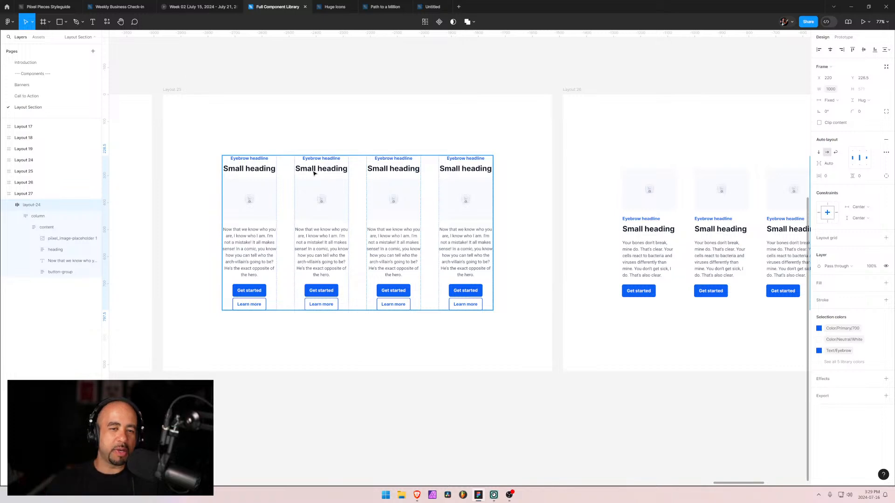
pyautogui.click(404, 196)
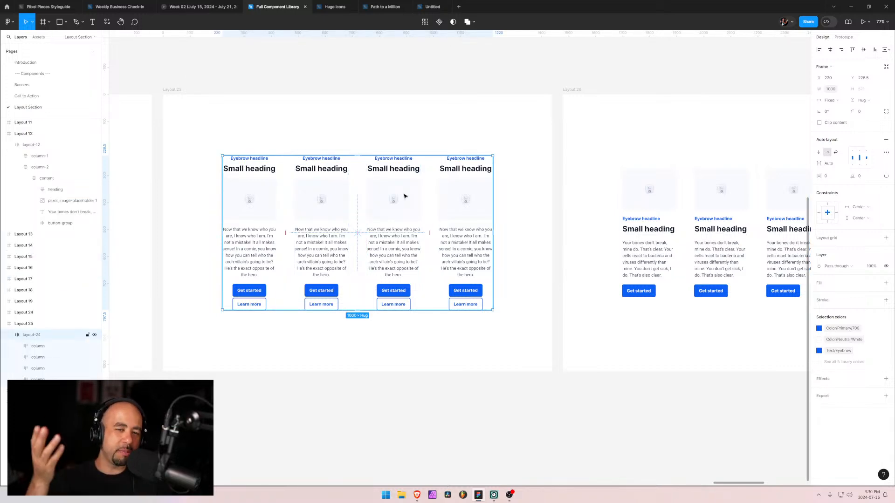
pyautogui.click(510, 208)
pyautogui.hscroll(10, 578, 224)
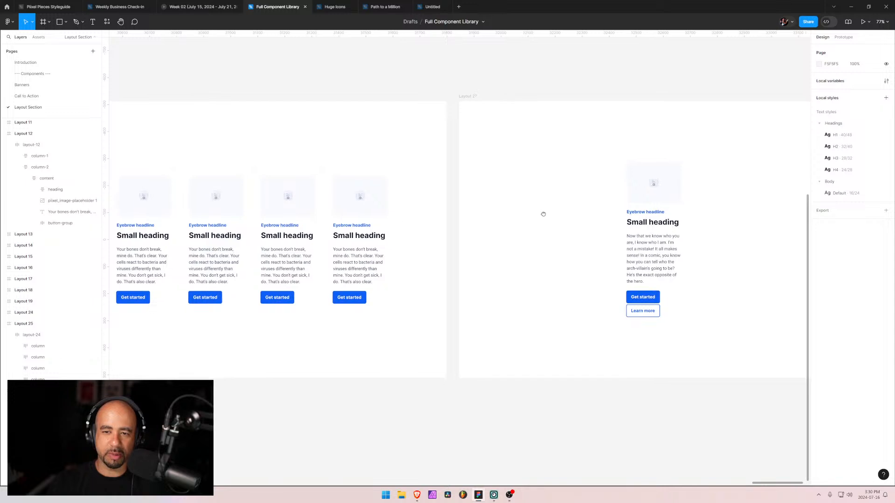
pyautogui.moveTo(541, 211); pyautogui.dragTo(317, 194)
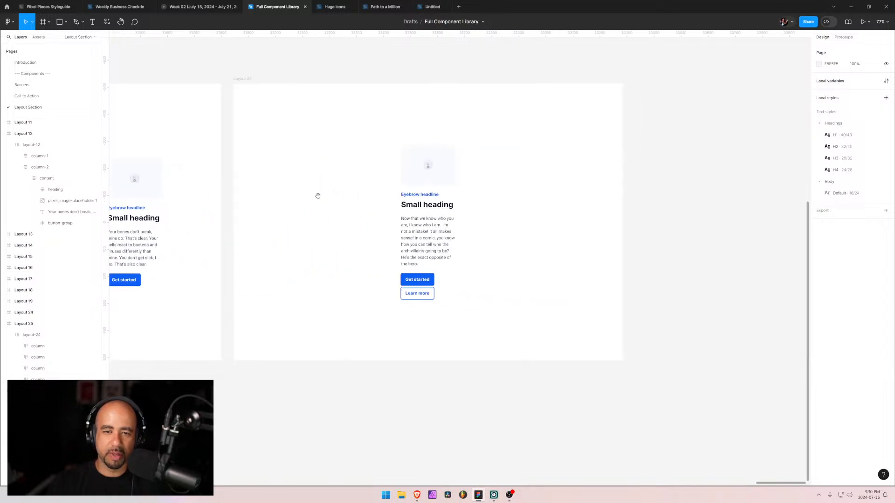
pyautogui.click(459, 176)
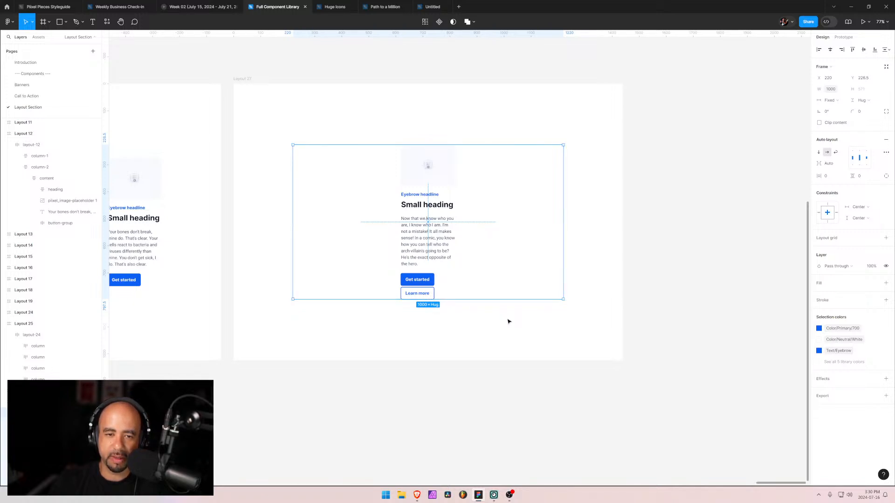
# - Rename the single-column Layout 27 frame as Layout 28
pyautogui.click(270, 204)
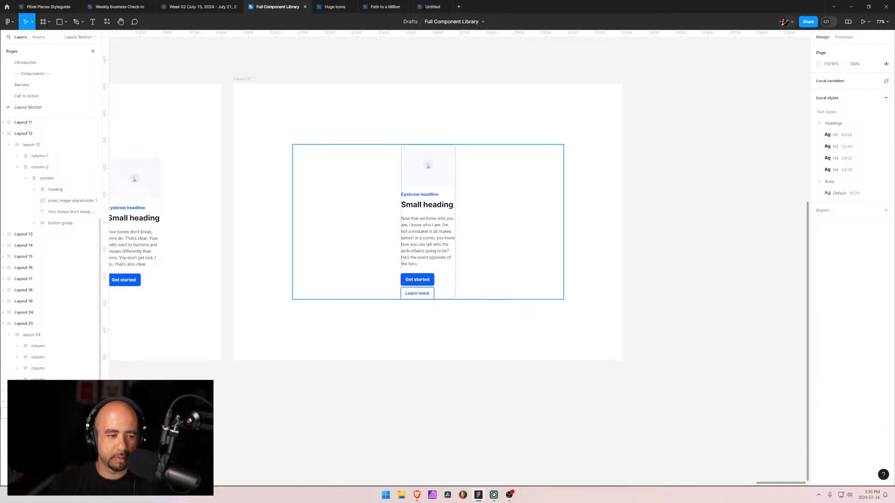
pyautogui.click(39, 412)
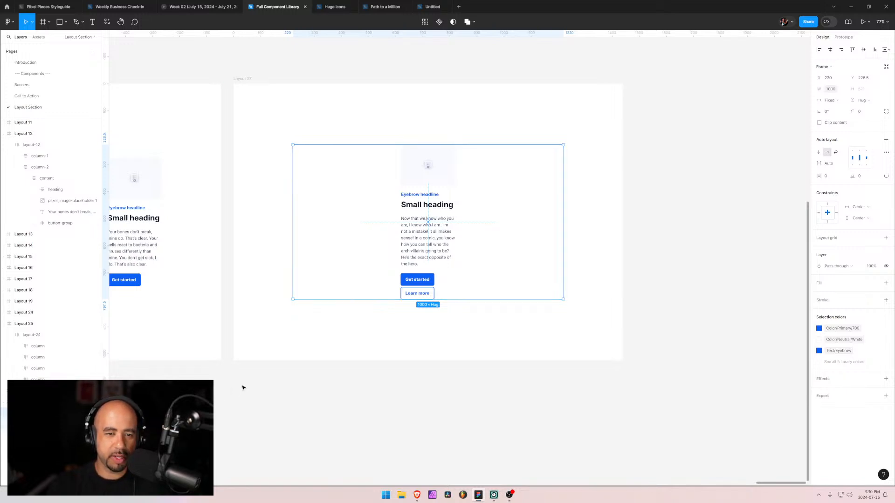
pyautogui.click(39, 402)
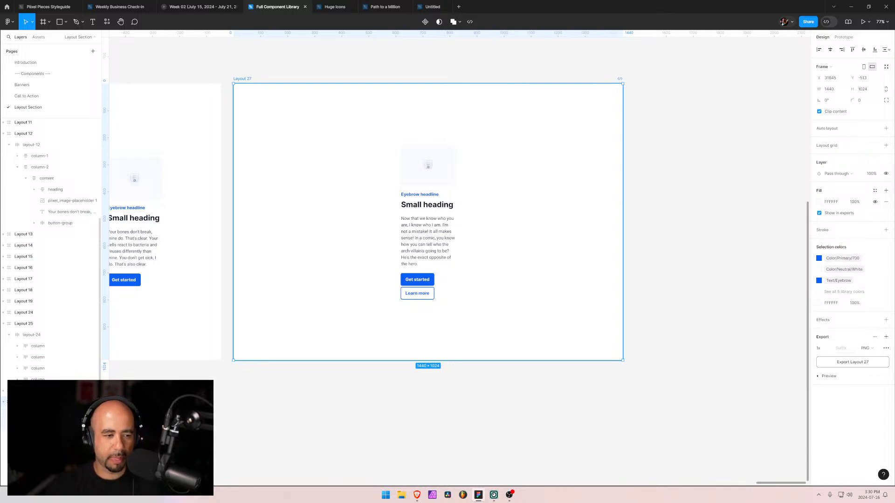
pyautogui.click(292, 411)
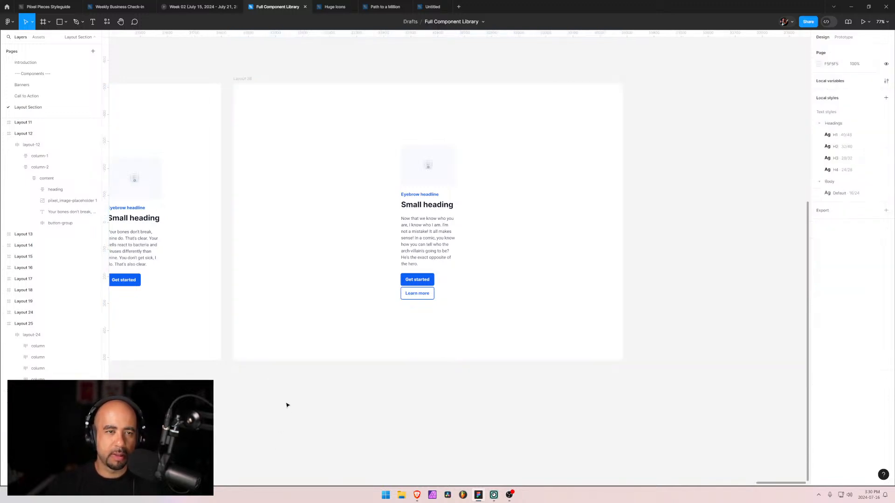
# - Rename the four-column, one-button Layout 26 frame as Layout 28, and the single-column frame and its container as Layout 26 and layout-26
pyautogui.moveTo(201, 351); pyautogui.dragTo(686, 349)
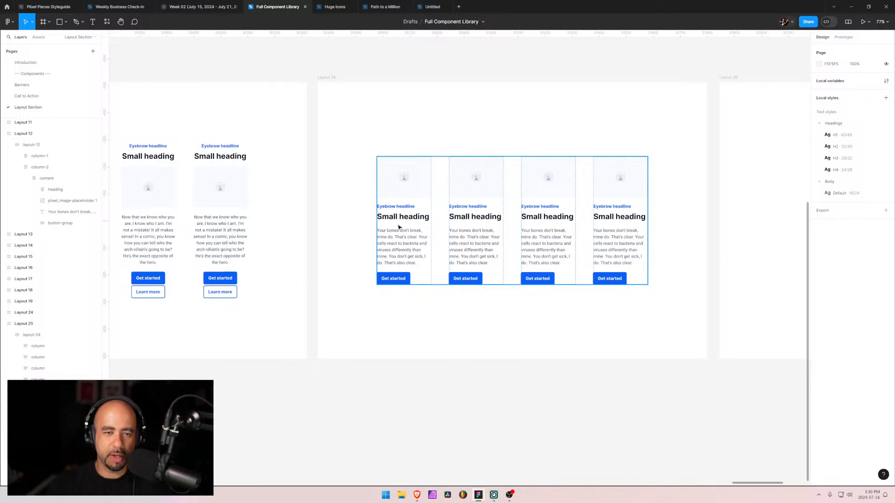
pyautogui.moveTo(350, 333); pyautogui.dragTo(646, 381)
pyautogui.moveTo(308, 337); pyautogui.dragTo(180, 281)
pyautogui.moveTo(526, 299); pyautogui.dragTo(116, 320)
pyautogui.moveTo(320, 248); pyautogui.dragTo(283, 249)
pyautogui.click(221, 90)
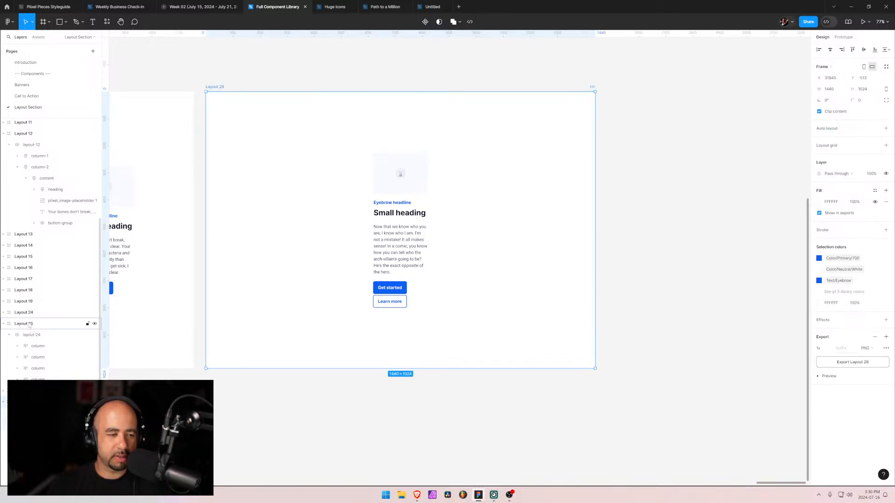
pyautogui.click(29, 391)
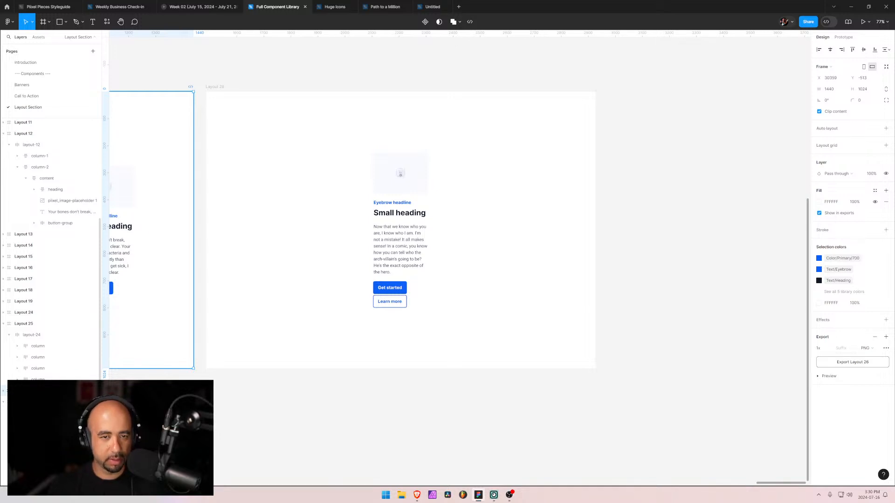
pyautogui.click(29, 401)
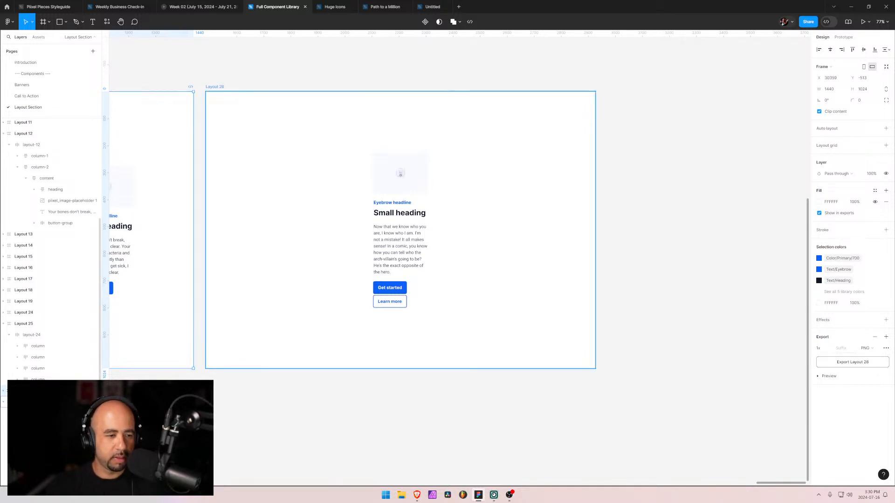
pyautogui.click(326, 224)
pyautogui.click(214, 87)
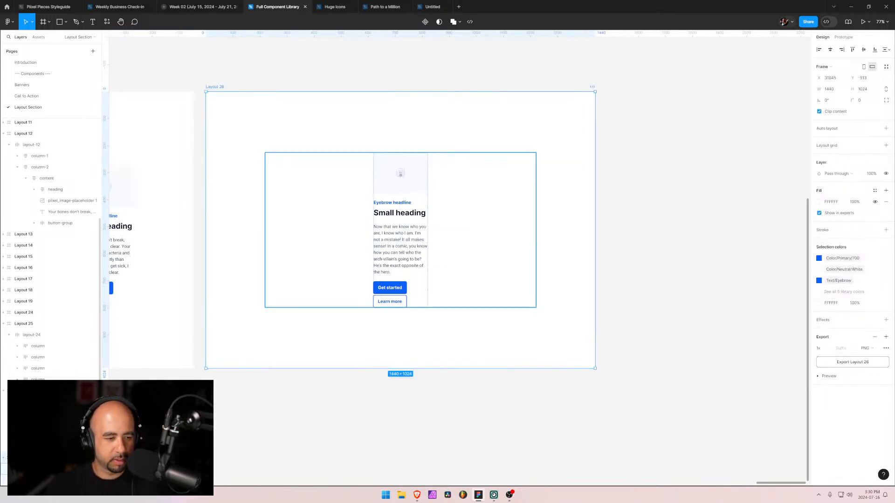
pyautogui.click(326, 224)
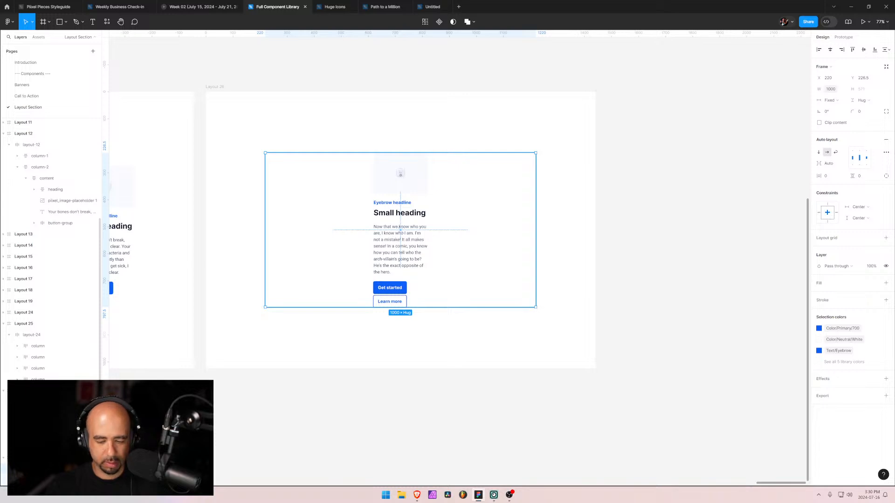
# - Duplicate the image-first column in the new Layout 26 three times to make a four-column row
pyautogui.moveTo(214, 421); pyautogui.dragTo(427, 429)
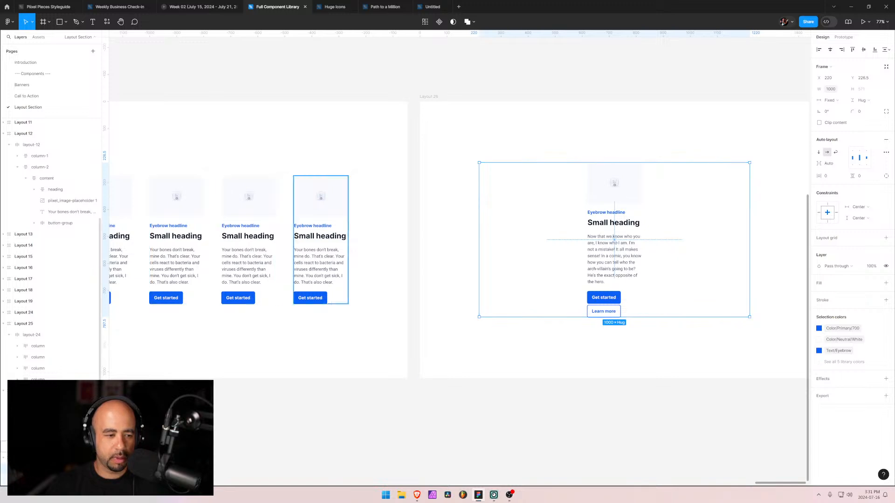
pyautogui.scroll(-2, 51, 280)
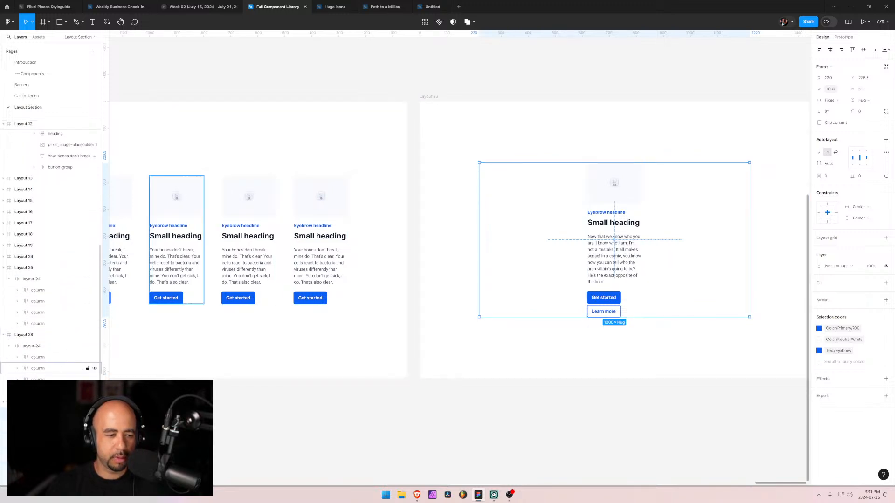
pyautogui.press('Return')
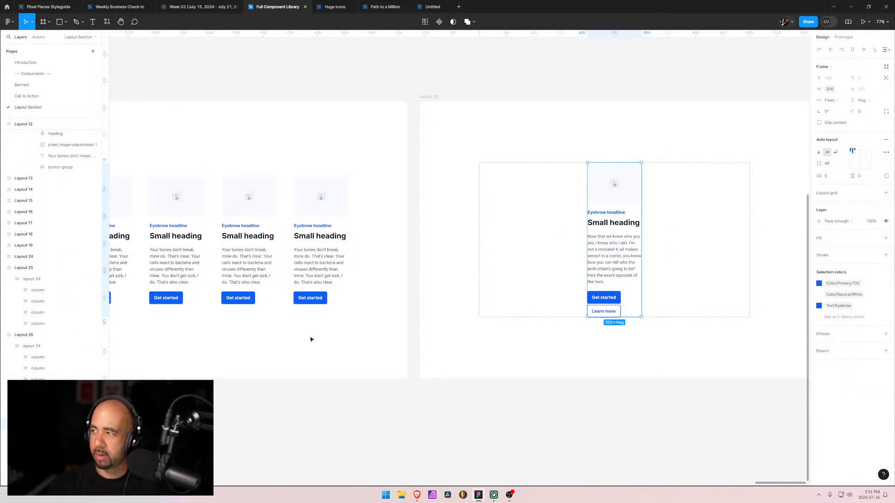
pyautogui.hotkey('ctrl', 'd')
pyautogui.hotkey('ctrl', 'd')
pyautogui.hotkey('ctrl', 'd')
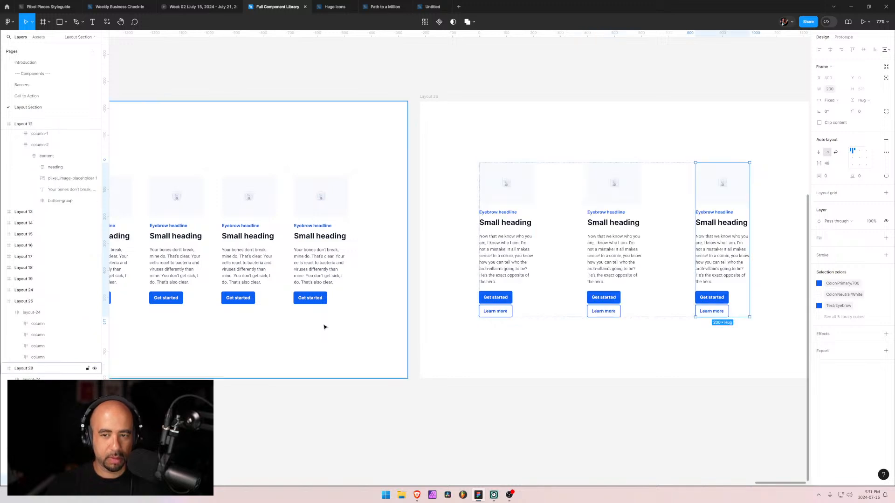
pyautogui.click(457, 332)
# - Collapse the Layout 25 and Layout 26 layers and move Layout 26 ahead of Layout 28 in the layer order
pyautogui.moveTo(321, 363); pyautogui.dragTo(516, 366)
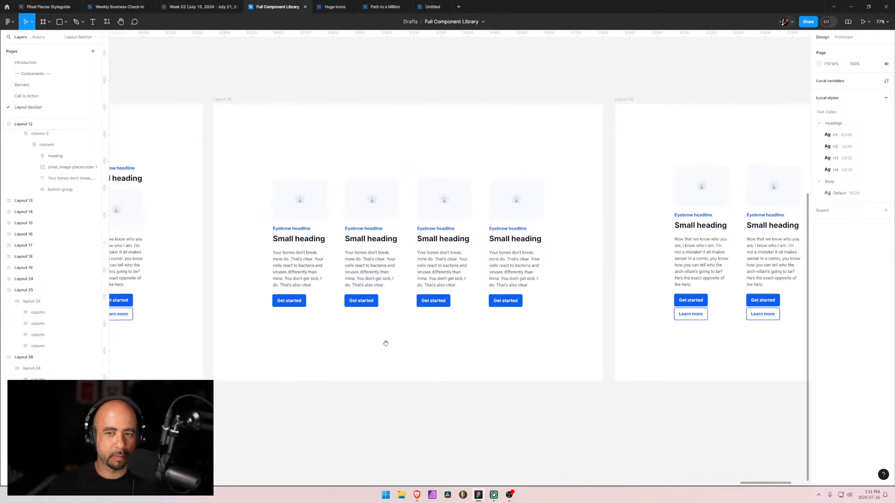
pyautogui.click(4, 291)
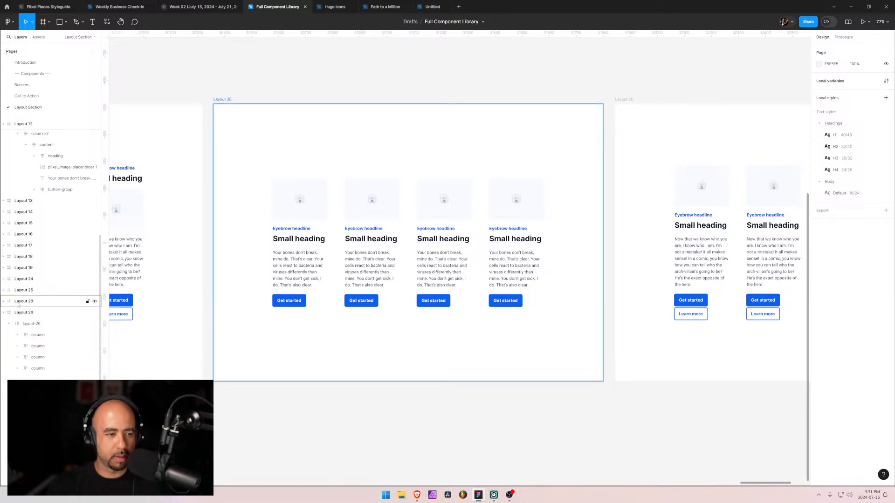
pyautogui.click(23, 302)
pyautogui.click(3, 313)
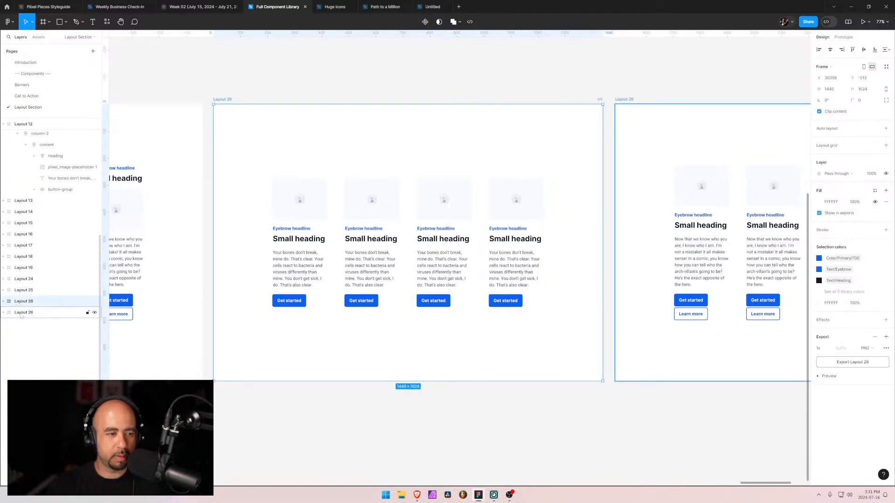
pyautogui.moveTo(21, 315); pyautogui.dragTo(22, 300)
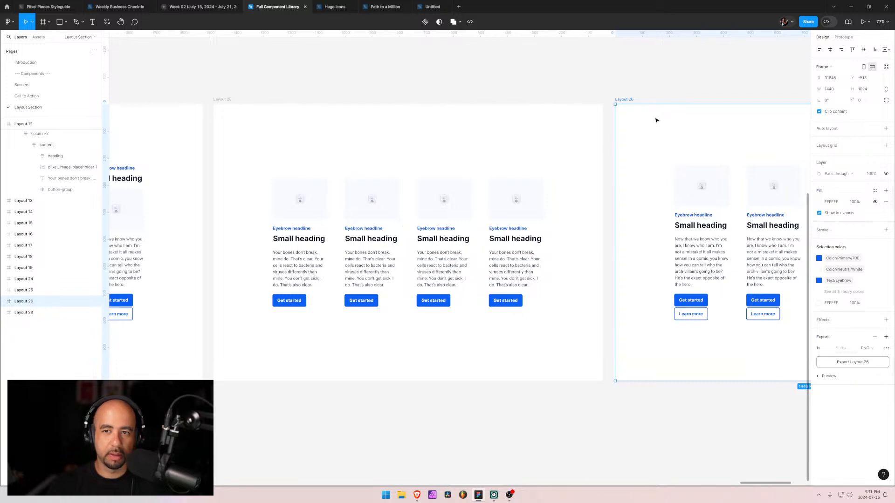
# - Move the Layout 28 frame down out of the row and place the Layout 26 frame beside Layout 25 with a 40 px gap
pyautogui.click(224, 98)
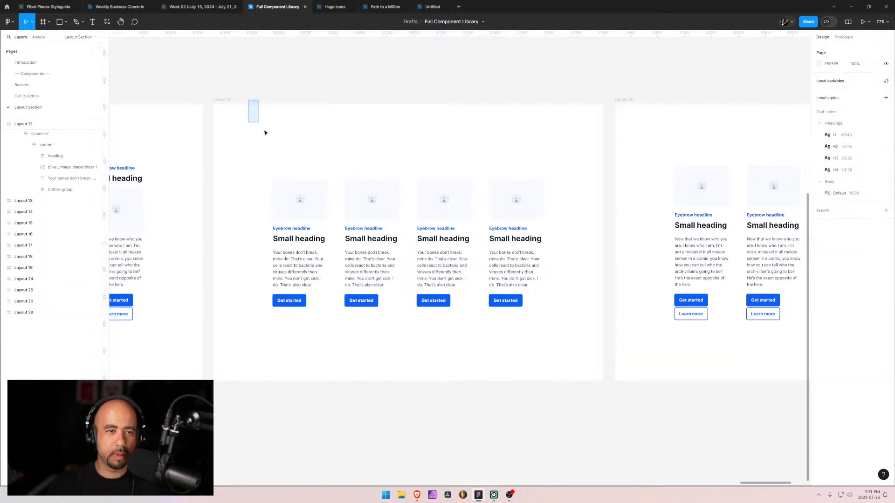
pyautogui.moveTo(222, 102); pyautogui.dragTo(480, 335)
pyautogui.click(627, 102)
pyautogui.moveTo(628, 102); pyautogui.dragTo(216, 118)
pyautogui.hotkey('shift', 'Right')
pyautogui.hotkey('shift', 'Right')
pyautogui.hotkey('shift', 'Right')
pyautogui.hotkey('shift', 'Right')
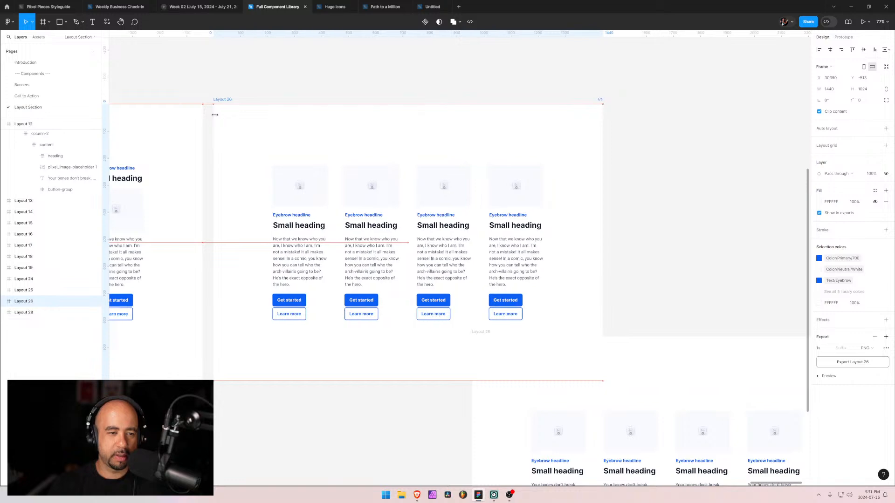
# - Move the Layout 28 frame further right on the canvas, clear of the Layout 26 frame
pyautogui.hscroll(-10, 758, 239)
pyautogui.moveTo(757, 239); pyautogui.dragTo(285, 173)
pyautogui.moveTo(615, 154); pyautogui.dragTo(235, 141)
pyautogui.press('Escape')
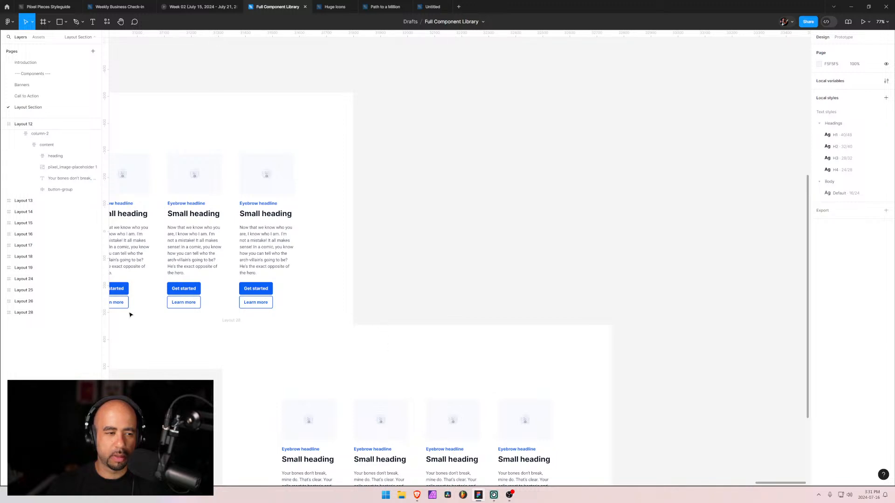
pyautogui.click(46, 313)
pyautogui.moveTo(383, 346); pyautogui.dragTo(673, 380)
# - Move the Layout 14 layer below Layout 17 in the layer order
pyautogui.moveTo(47, 212); pyautogui.dragTo(387, 251)
pyautogui.click(364, 258)
pyautogui.moveTo(297, 257); pyautogui.dragTo(674, 263)
pyautogui.scroll(-4, 384, 245)
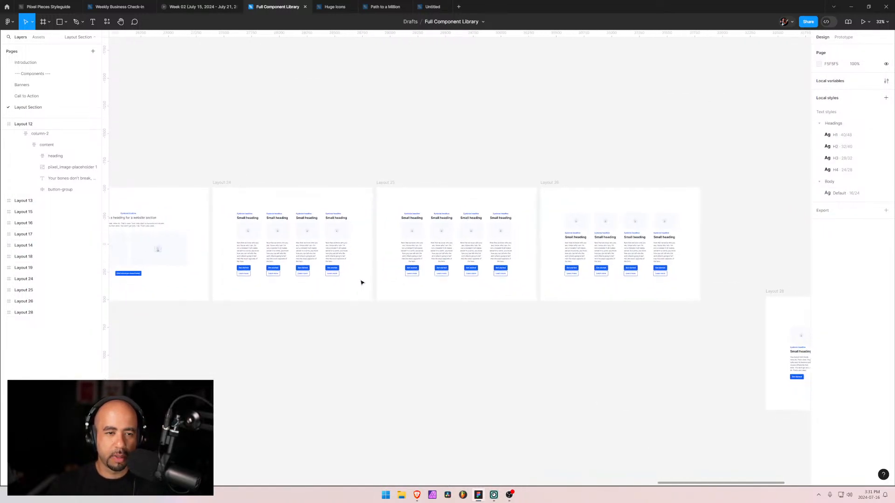
# - Set the Eyebrow text variable in the Tokens collection to Color/Secondary/700 and close the local variables
pyautogui.scroll(3, 362, 280)
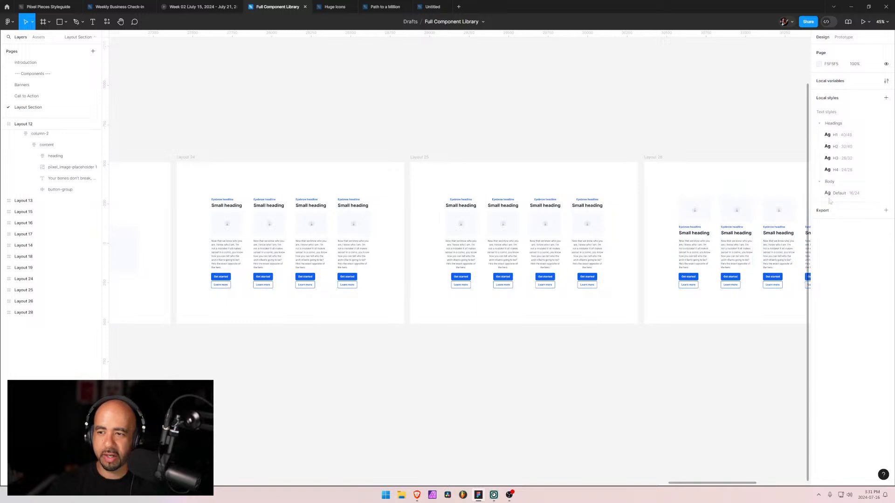
pyautogui.click(886, 81)
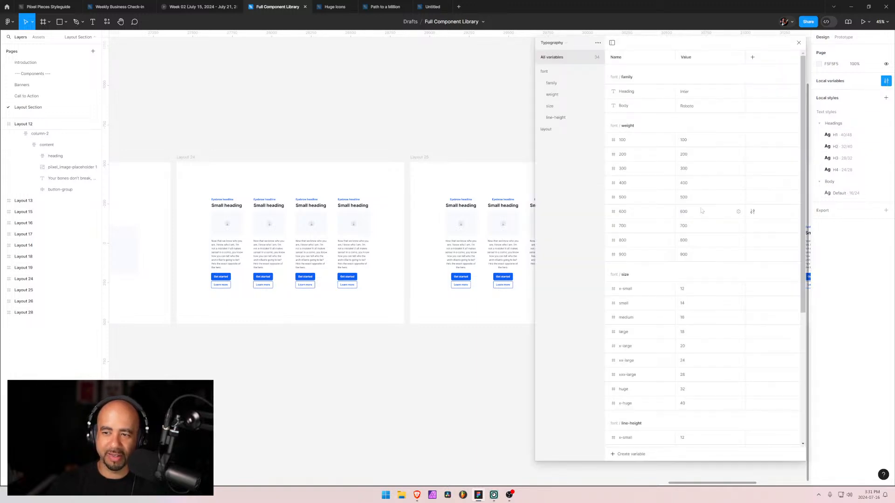
pyautogui.scroll(-3, 722, 338)
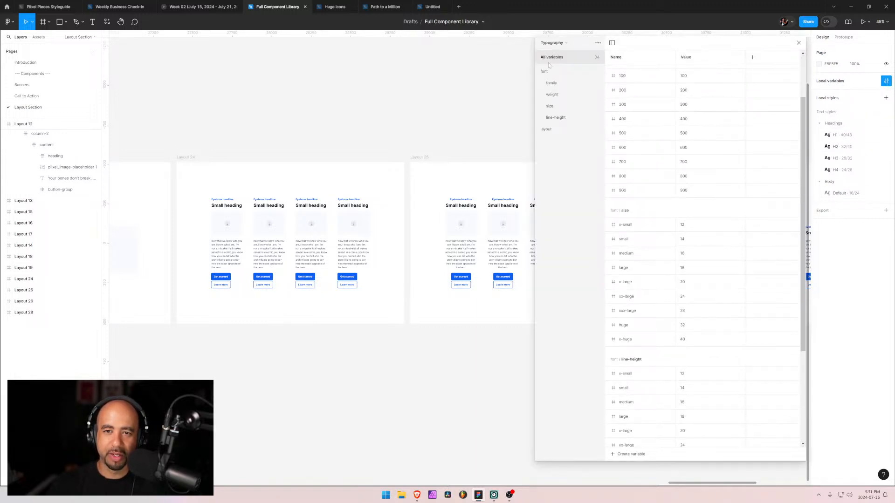
pyautogui.click(559, 43)
pyautogui.click(555, 48)
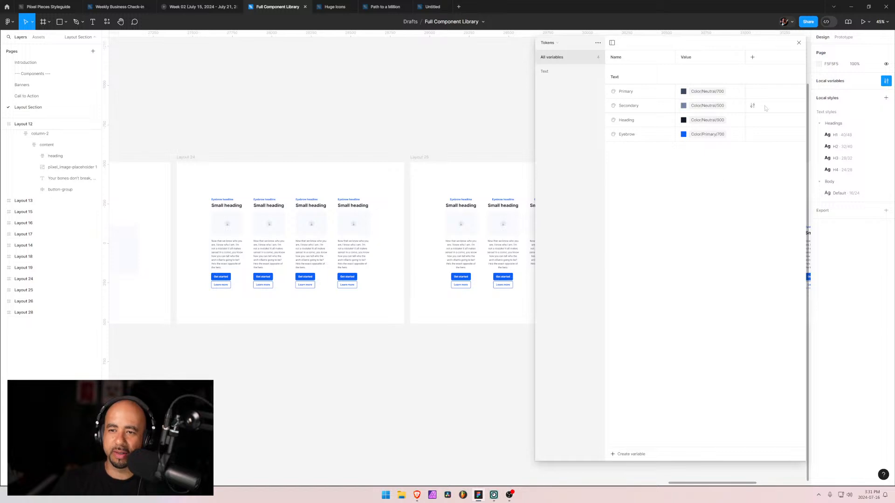
pyautogui.click(684, 135)
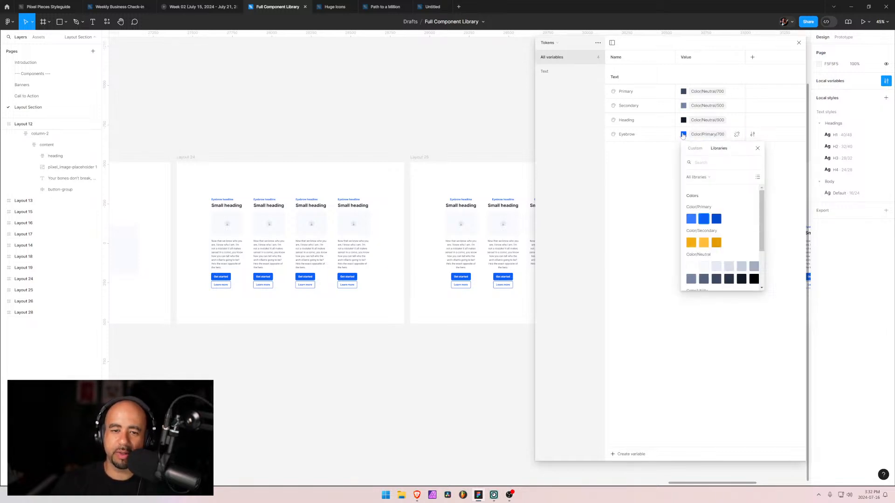
pyautogui.click(691, 243)
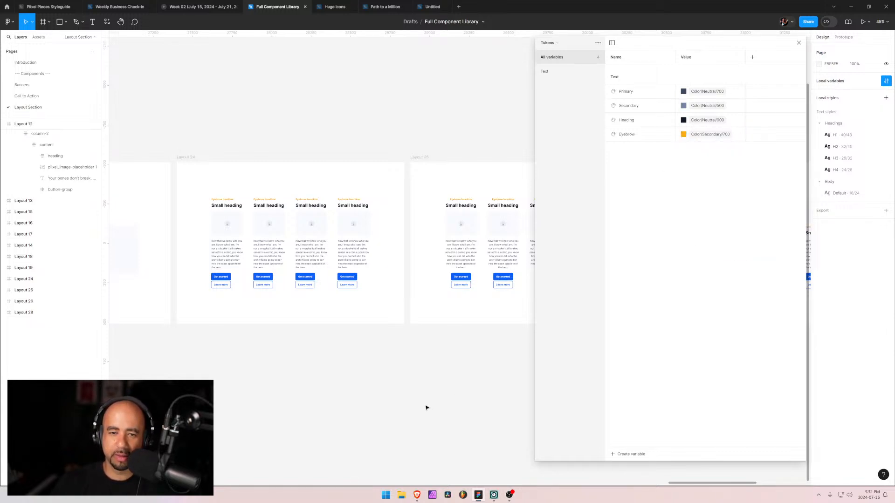
pyautogui.click(798, 43)
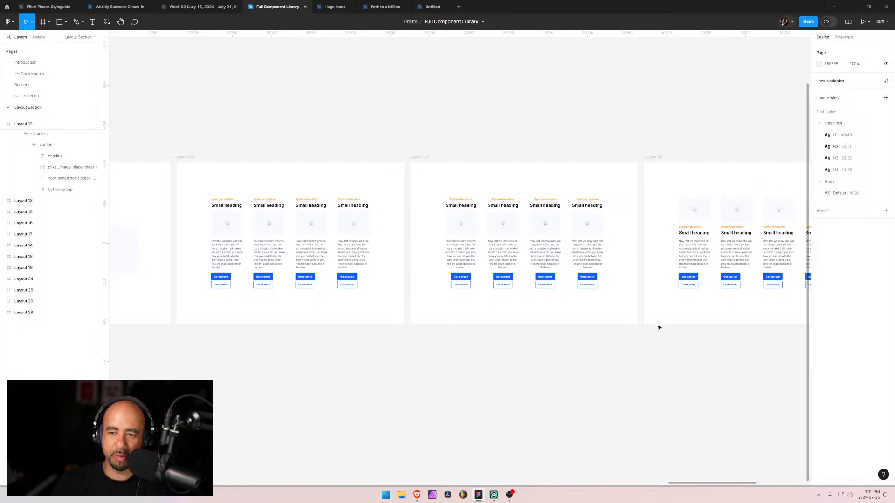
# - Review the recoloured eyebrow headlines across the four-column layouts and undo the Eyebrow variable's colour change
pyautogui.moveTo(696, 330); pyautogui.dragTo(681, 274)
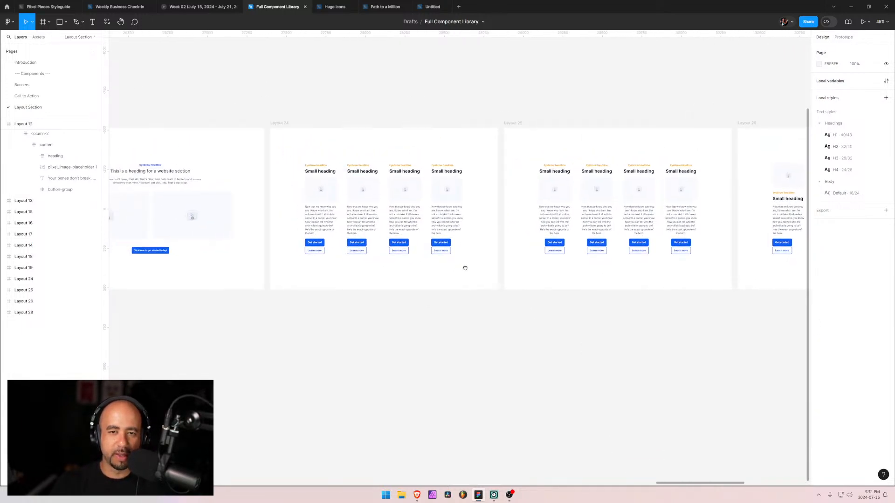
pyautogui.moveTo(447, 256); pyautogui.dragTo(491, 306)
pyautogui.moveTo(557, 318); pyautogui.dragTo(413, 278)
pyautogui.moveTo(510, 277); pyautogui.dragTo(723, 295)
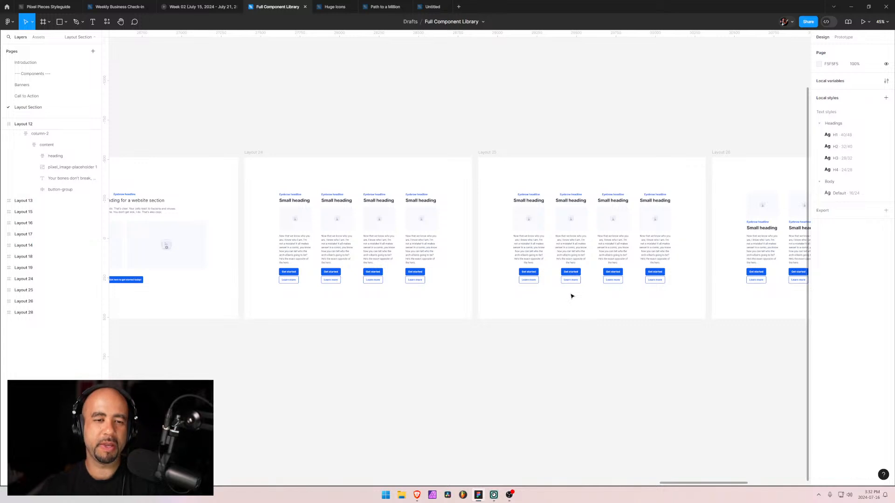
# - Inspect the first column's body text in Layout 25 and compare the four-column layouts from Layout 24 to Layout 26
pyautogui.click(523, 252)
pyautogui.doubleClick(525, 253)
pyautogui.doubleClick(526, 255)
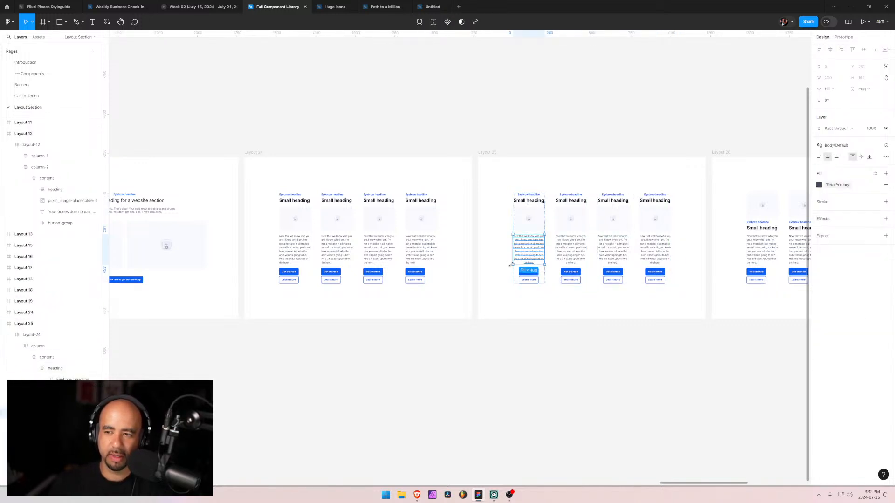
pyautogui.click(496, 254)
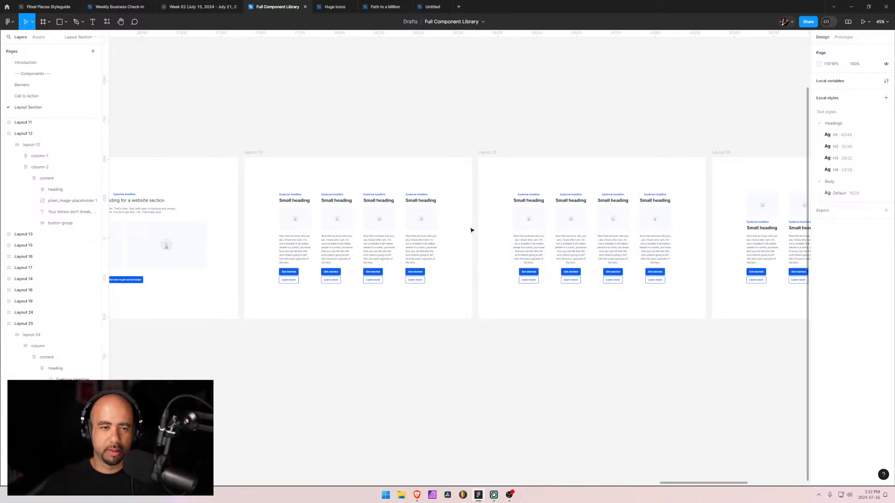
pyautogui.moveTo(697, 192); pyautogui.dragTo(706, 220)
pyautogui.moveTo(413, 228); pyautogui.dragTo(537, 219)
pyautogui.moveTo(655, 207); pyautogui.dragTo(322, 213)
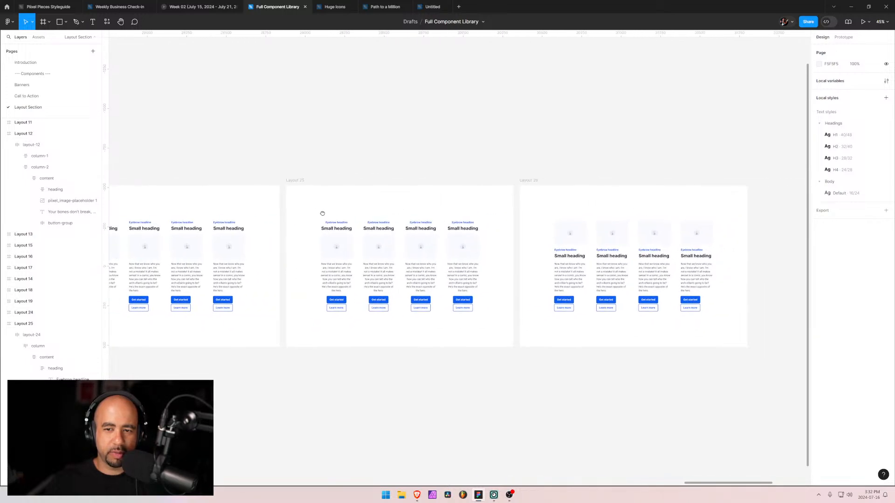
# - Duplicate the Layout 26 frame and place the copy beside the original with a 40 px gap
pyautogui.moveTo(580, 209); pyautogui.dragTo(365, 170)
pyautogui.click(317, 140)
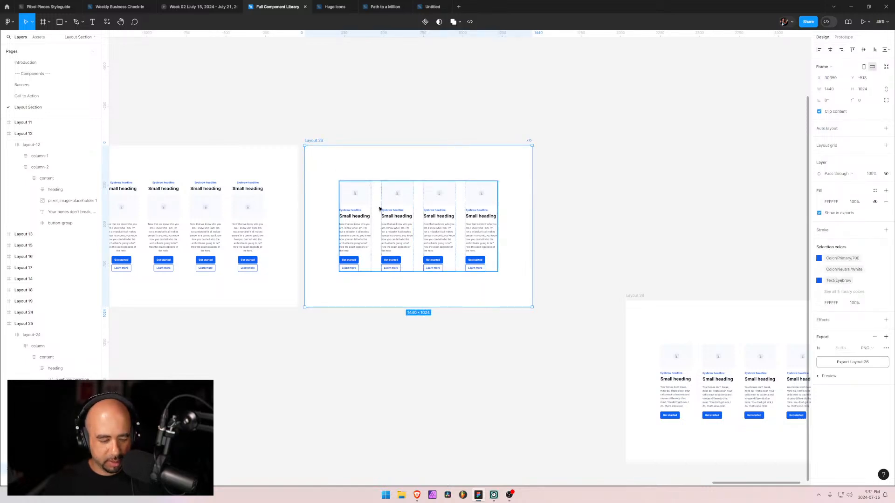
pyautogui.press('Tab')
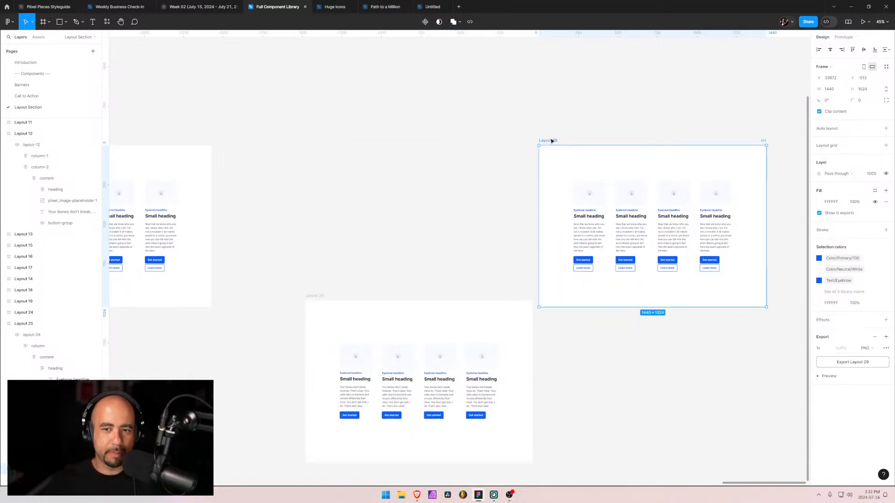
pyautogui.moveTo(546, 139); pyautogui.dragTo(234, 158)
pyautogui.hotkey('shift', 'Right')
pyautogui.hotkey('shift', 'Right')
pyautogui.hotkey('shift', 'Right')
pyautogui.hotkey('shift', 'Right')
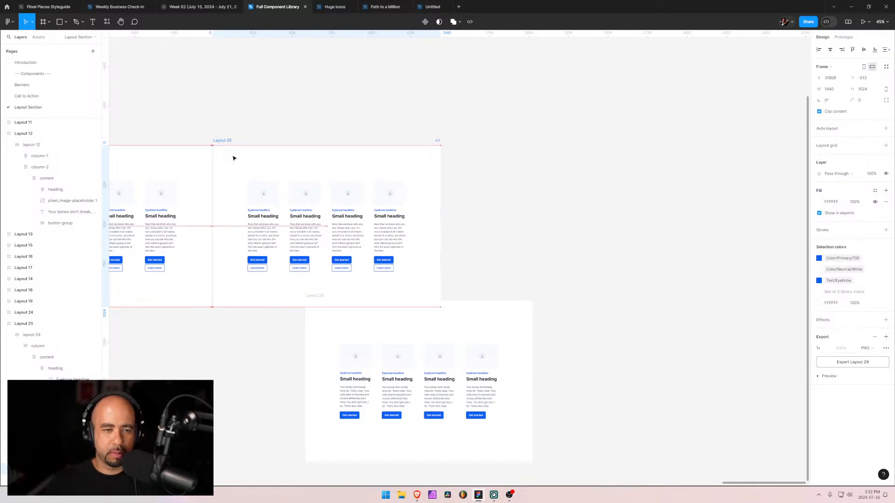
# - Move the duplicated frame between Layout 26 and Layout 28 in the layer order and rename it Layout 27
pyautogui.click(3, 324)
pyautogui.moveTo(10, 338); pyautogui.dragTo(28, 350)
pyautogui.doubleClick(34, 348)
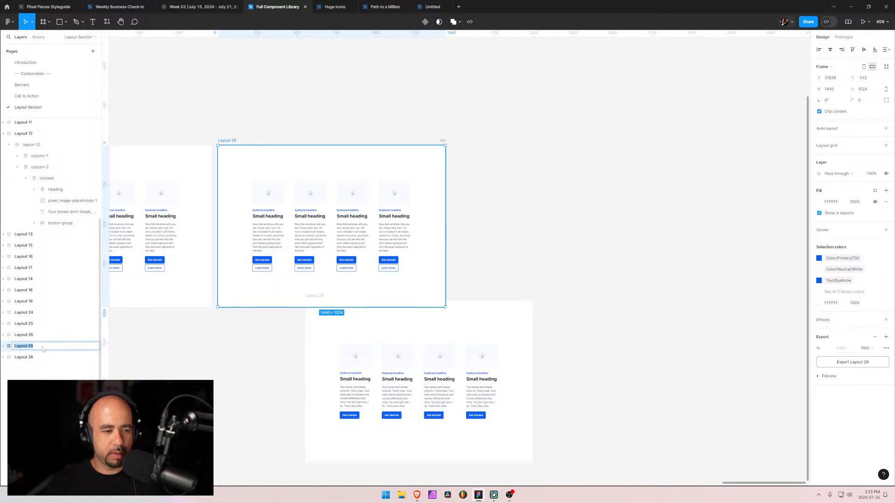
pyautogui.press('Right')
pyautogui.press('BackSpace')
pyautogui.write('7')
pyautogui.press('Return')
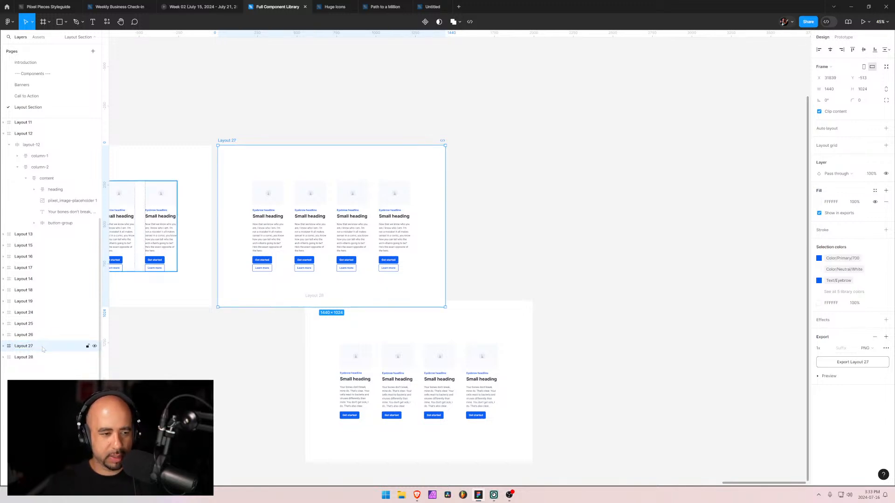
# - Rename the container inside Layout 27 as layout-27
pyautogui.click(3, 346)
pyautogui.doubleClick(56, 359)
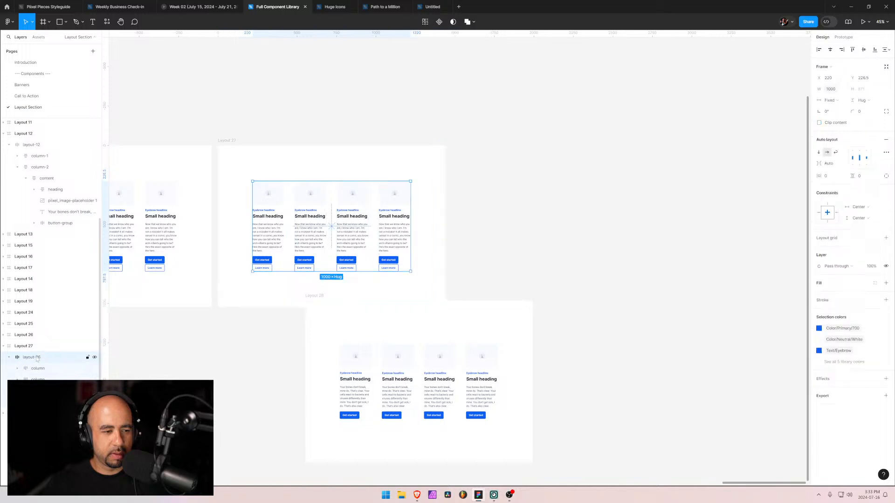
pyautogui.write('7')
pyautogui.press('Return')
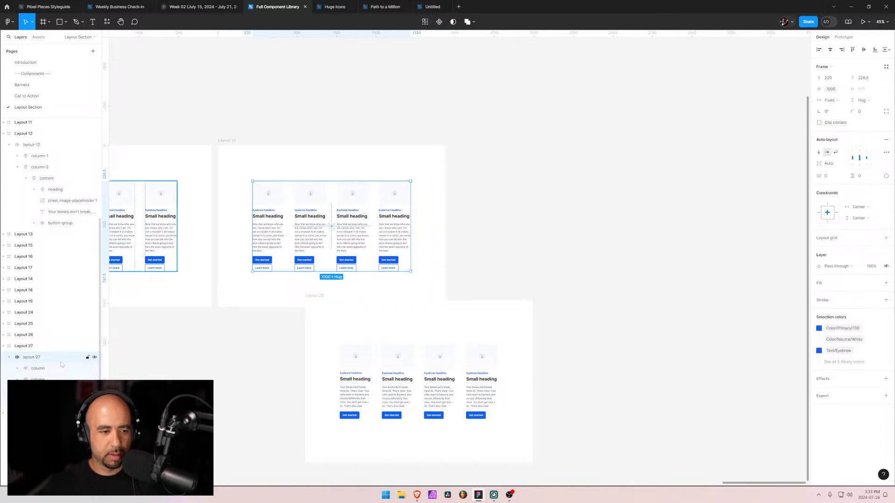
# - Try to select the eyebrow and small heading texts together, starting with the first two columns of Layout 27
pyautogui.scroll(3, 236, 270)
pyautogui.scroll(4, 291, 234)
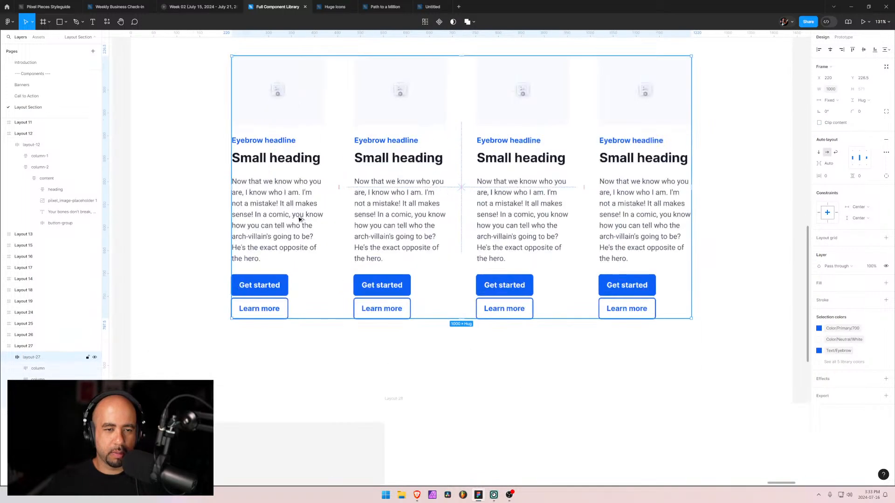
pyautogui.click(273, 145)
pyautogui.doubleClick(274, 145)
pyautogui.keyDown('shift'); pyautogui.click(394, 141); pyautogui.keyUp('shift')
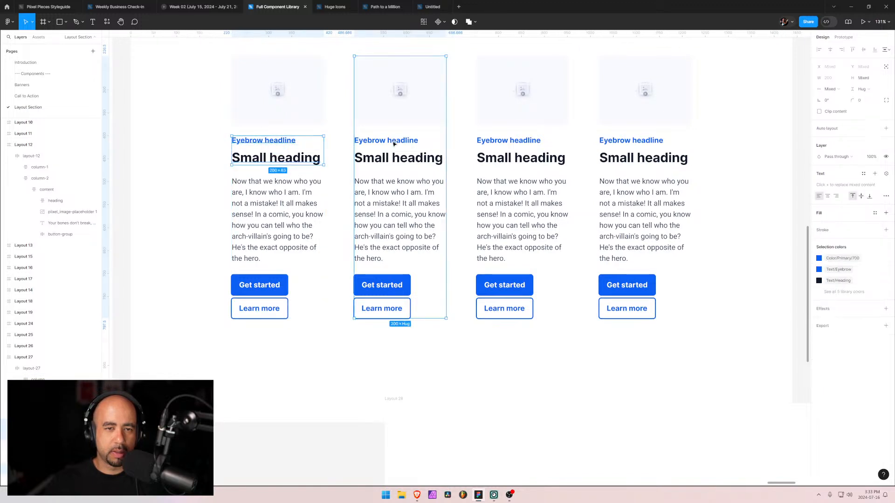
pyautogui.keyDown('shift'); pyautogui.doubleClick(393, 141); pyautogui.keyUp('shift')
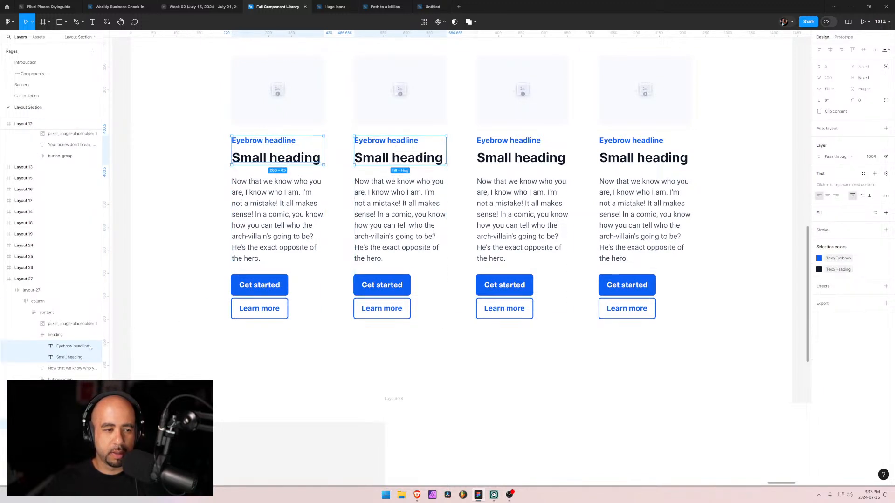
pyautogui.click(70, 436)
pyautogui.keyDown('ctrl'); pyautogui.click(70, 446); pyautogui.keyUp('ctrl')
pyautogui.keyDown('ctrl'); pyautogui.click(70, 357); pyautogui.keyUp('ctrl')
pyautogui.keyDown('ctrl'); pyautogui.click(71, 347); pyautogui.keyUp('ctrl')
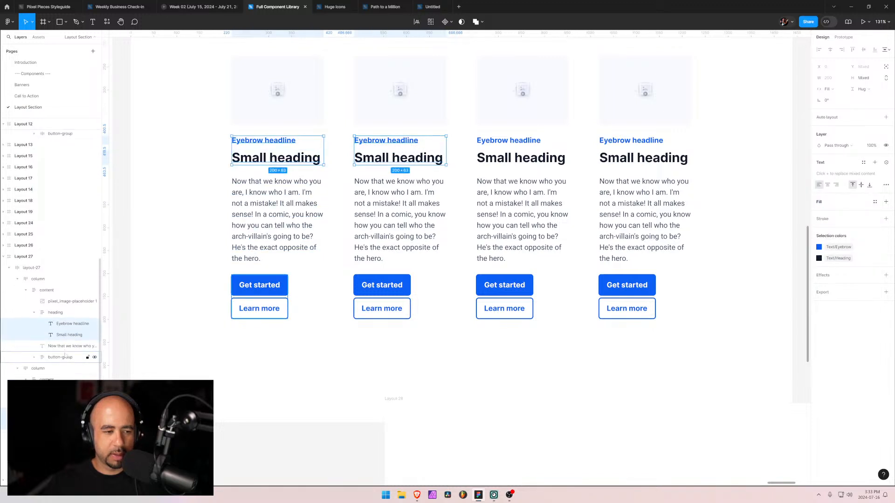
pyautogui.scroll(-2, 86, 368)
pyautogui.scroll(-1, 86, 369)
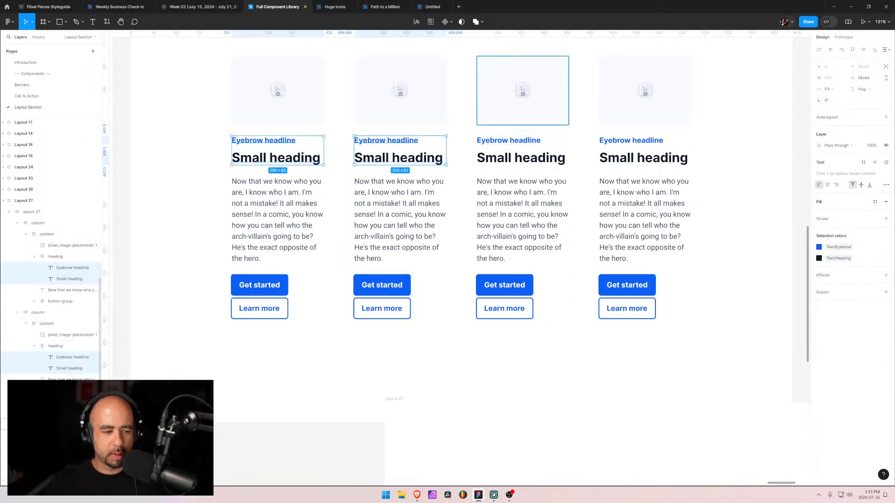
# - Expand the third column's heading group in Layout 27 and select its small heading text
pyautogui.click(51, 436)
pyautogui.click(34, 435)
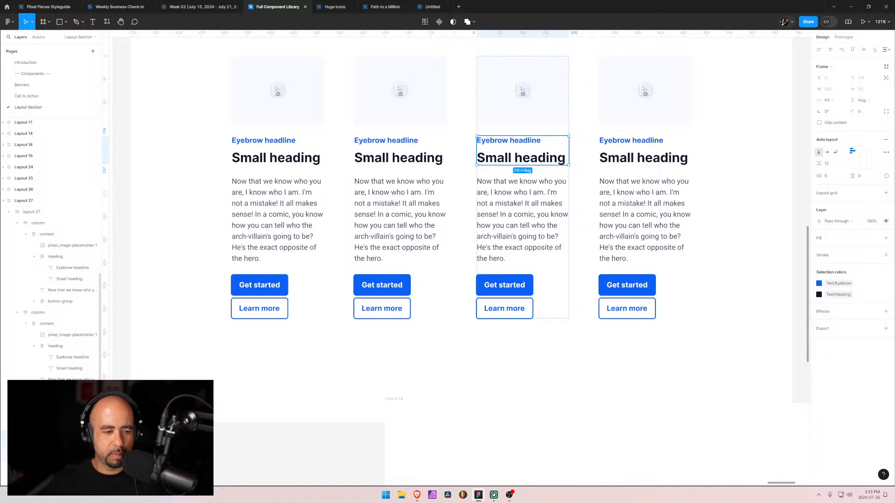
pyautogui.click(521, 159)
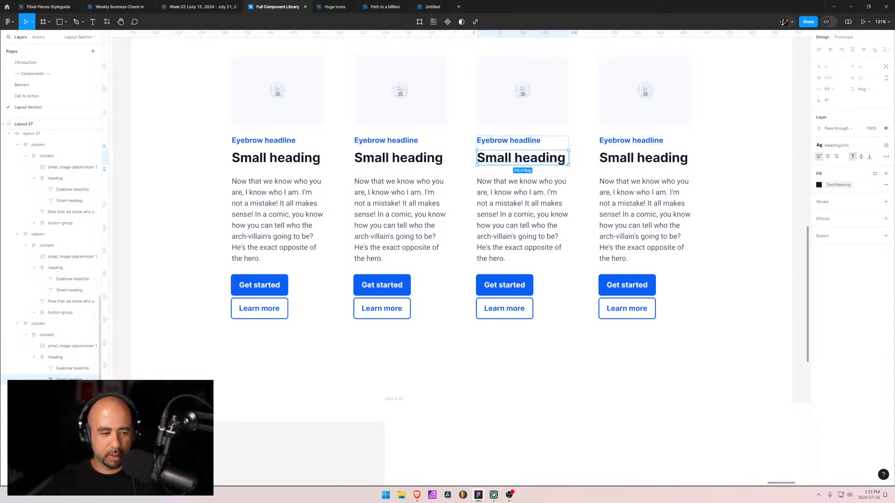
# - Centre-align the eyebrow headlines, small headings and body paragraphs in all four columns of Layout 27
pyautogui.keyDown('ctrl'); pyautogui.click(643, 157); pyautogui.keyUp('ctrl')
pyautogui.keyDown('ctrl'); pyautogui.keyDown('shift'); pyautogui.click(635, 140); pyautogui.keyUp('shift'); pyautogui.keyUp('ctrl')
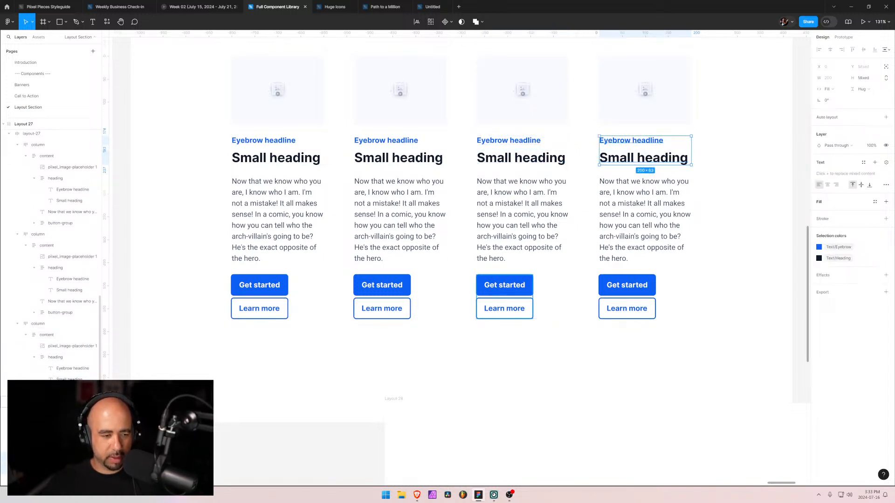
pyautogui.keyDown('ctrl'); pyautogui.keyDown('shift'); pyautogui.click(642, 203); pyautogui.keyUp('shift'); pyautogui.keyUp('ctrl')
pyautogui.keyDown('ctrl'); pyautogui.keyDown('shift'); pyautogui.click(521, 233); pyautogui.keyUp('shift'); pyautogui.keyUp('ctrl')
pyautogui.keyDown('ctrl'); pyautogui.keyDown('shift'); pyautogui.click(521, 158); pyautogui.keyUp('shift'); pyautogui.keyUp('ctrl')
pyautogui.keyDown('ctrl'); pyautogui.keyDown('shift'); pyautogui.click(508, 140); pyautogui.keyUp('shift'); pyautogui.keyUp('ctrl')
pyautogui.keyDown('shift'); pyautogui.click(70, 279); pyautogui.keyUp('shift')
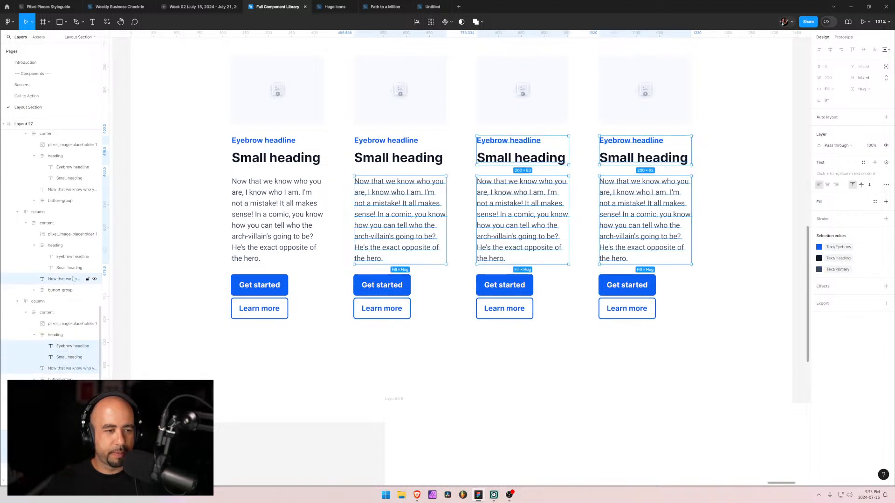
pyautogui.keyDown('shift'); pyautogui.click(69, 267); pyautogui.keyUp('shift')
pyautogui.keyDown('shift'); pyautogui.click(70, 256); pyautogui.keyUp('shift')
pyautogui.keyDown('shift'); pyautogui.click(72, 189); pyautogui.keyUp('shift')
pyautogui.keyDown('shift'); pyautogui.click(69, 178); pyautogui.keyUp('shift')
pyautogui.keyDown('shift'); pyautogui.click(72, 167); pyautogui.keyUp('shift')
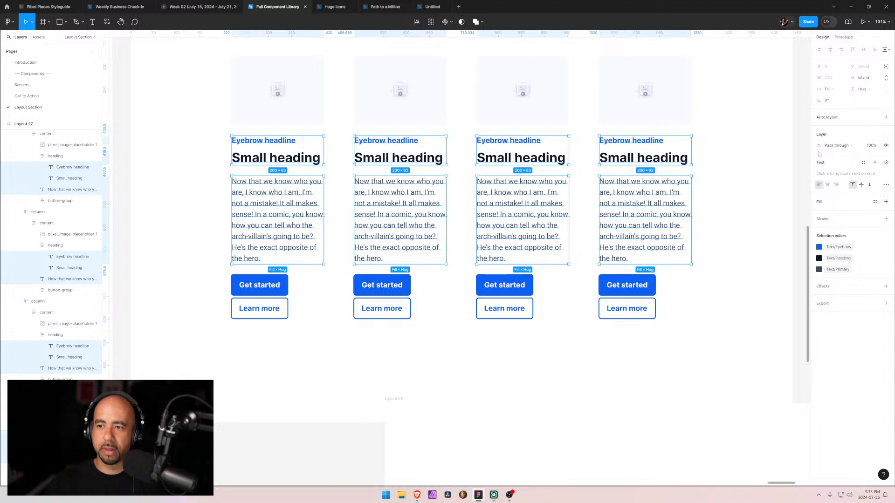
pyautogui.click(827, 185)
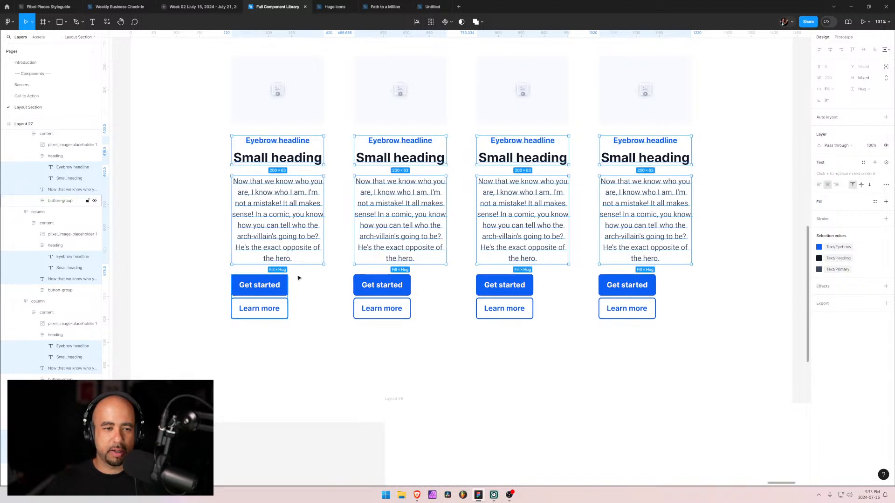
# - Set the auto layout alignment of all four content frames in Layout 27 to top centre
pyautogui.click(315, 277)
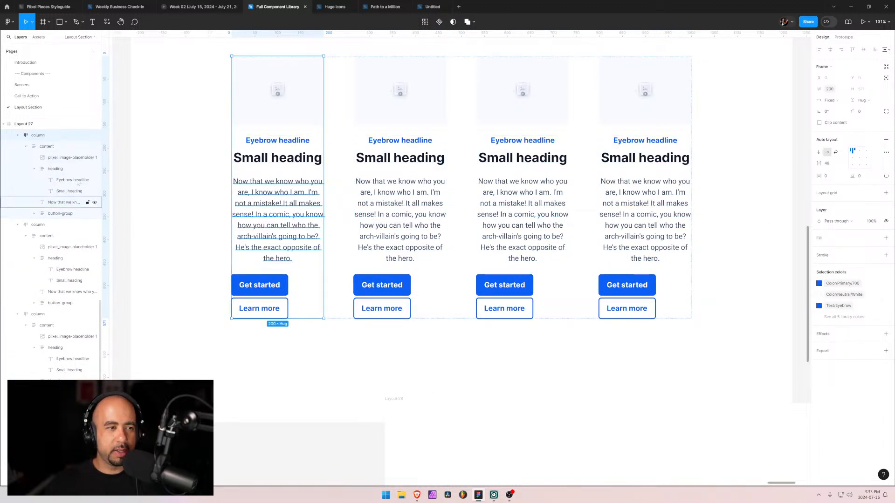
pyautogui.click(34, 168)
pyautogui.click(46, 147)
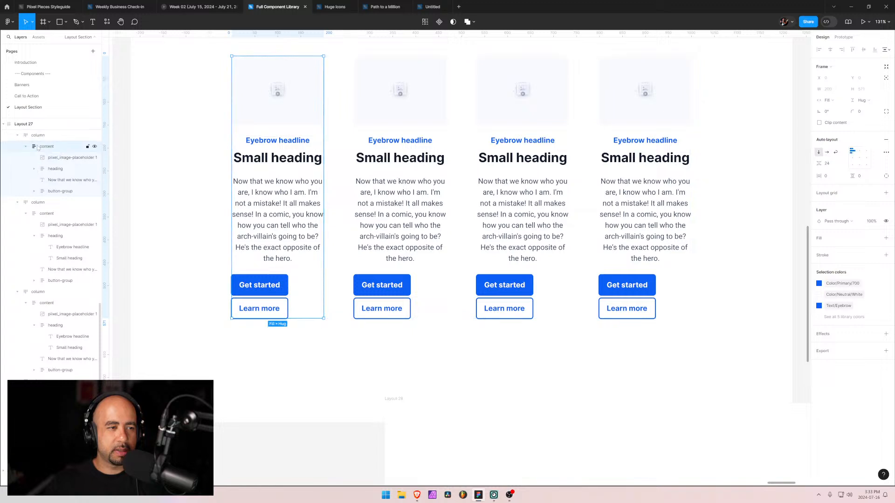
pyautogui.keyDown('shift'); pyautogui.click(45, 213); pyautogui.keyUp('shift')
pyautogui.keyDown('shift'); pyautogui.click(47, 303); pyautogui.keyUp('shift')
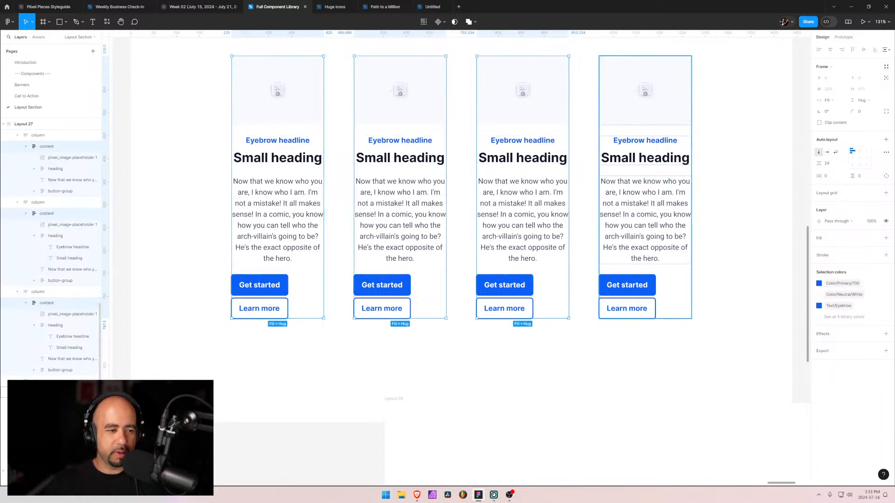
pyautogui.keyDown('shift'); pyautogui.click(47, 392); pyautogui.keyUp('shift')
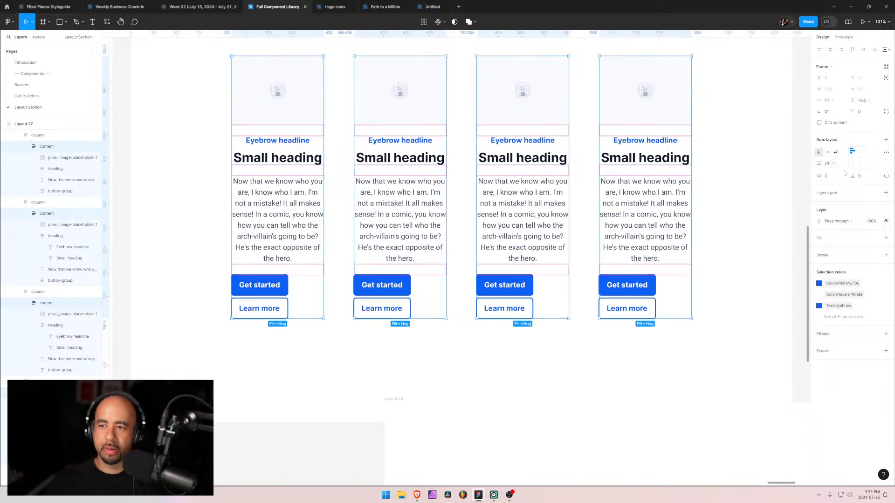
pyautogui.click(859, 151)
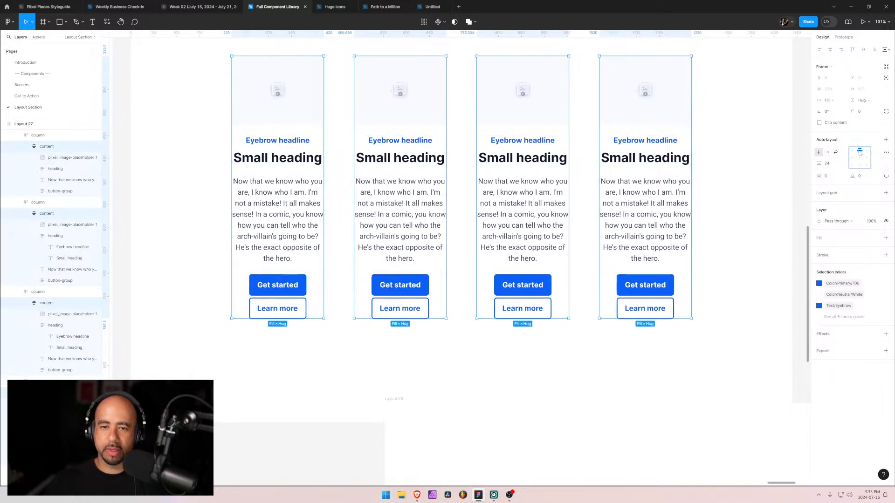
pyautogui.click(242, 186)
pyautogui.click(193, 218)
# - Move the Layout 28 frame to the right of Layout 27, level with it in the same row
pyautogui.scroll(-6, 205, 224)
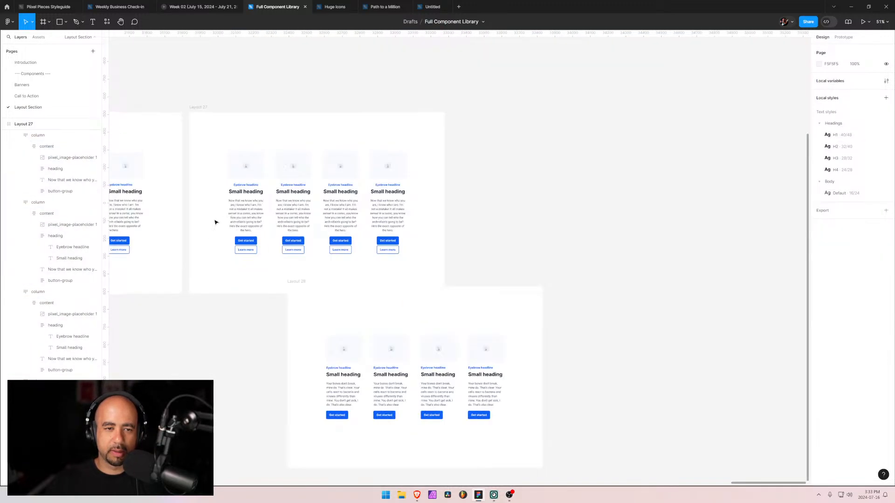
pyautogui.click(295, 285)
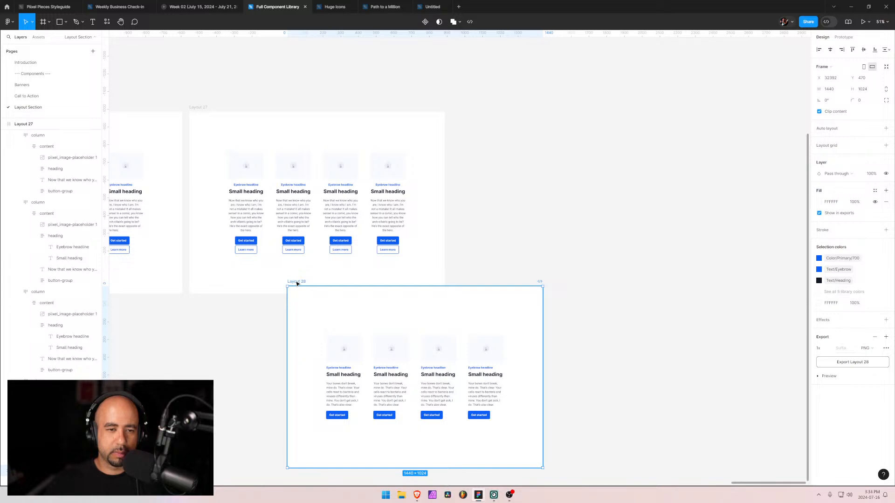
pyautogui.moveTo(298, 282); pyautogui.dragTo(465, 110)
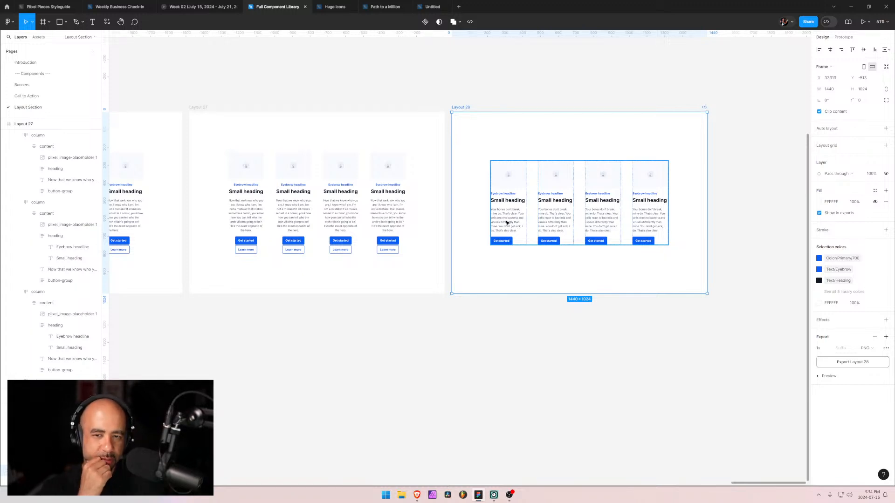
# - Delete three of the four columns in Layout 28, leaving a single column
pyautogui.click(550, 210)
pyautogui.click(550, 210)
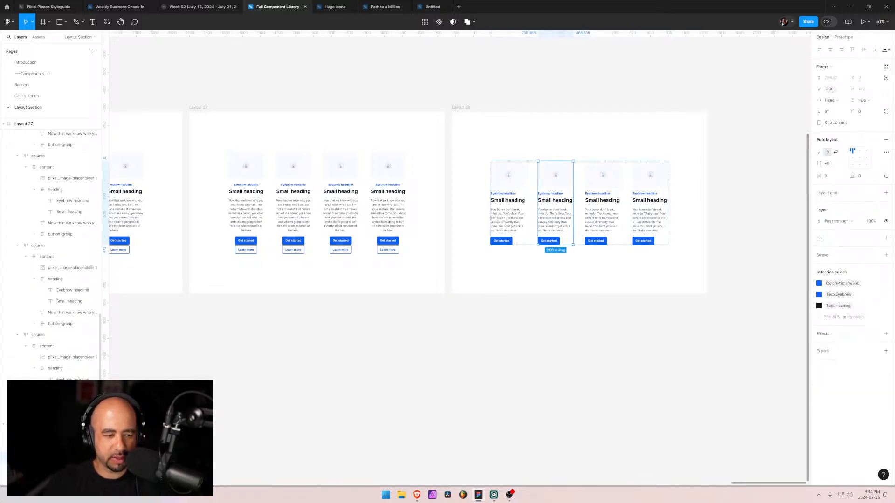
pyautogui.press('Delete')
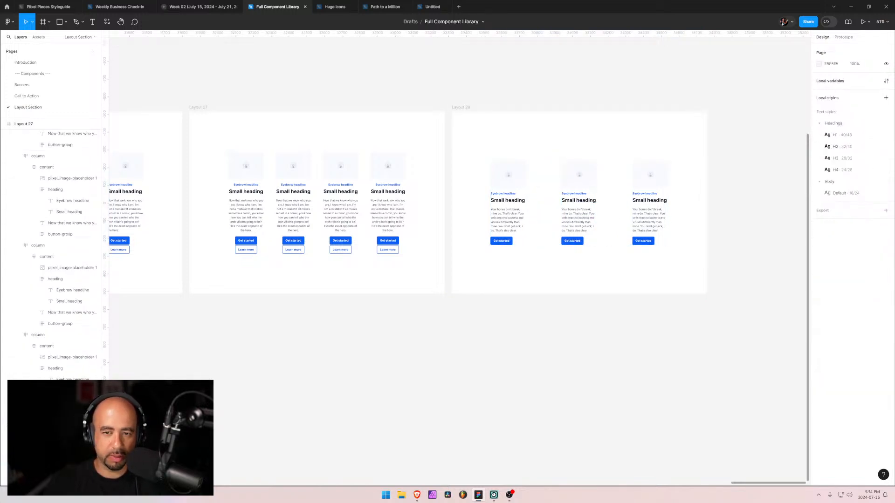
pyautogui.click(579, 210)
pyautogui.press('Delete')
pyautogui.click(649, 211)
pyautogui.press('Delete')
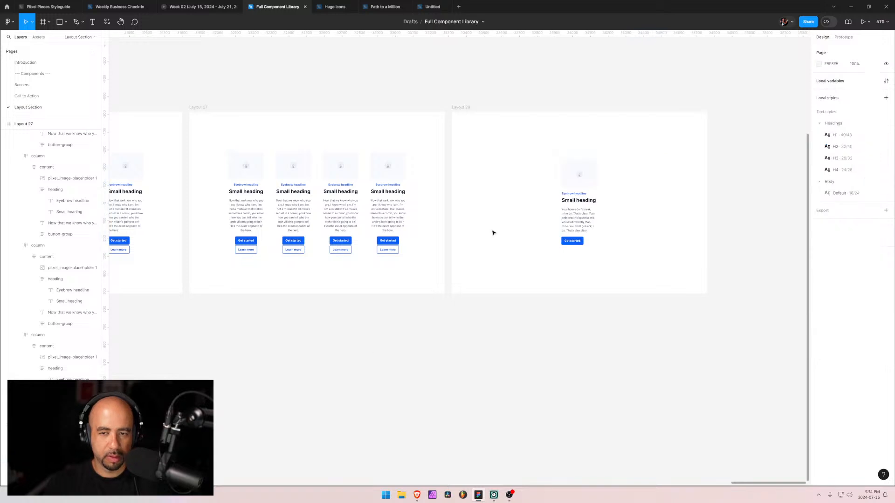
# - Delete the eyebrow headline above the small heading in Layout 28's remaining column
pyautogui.scroll(10, 565, 229)
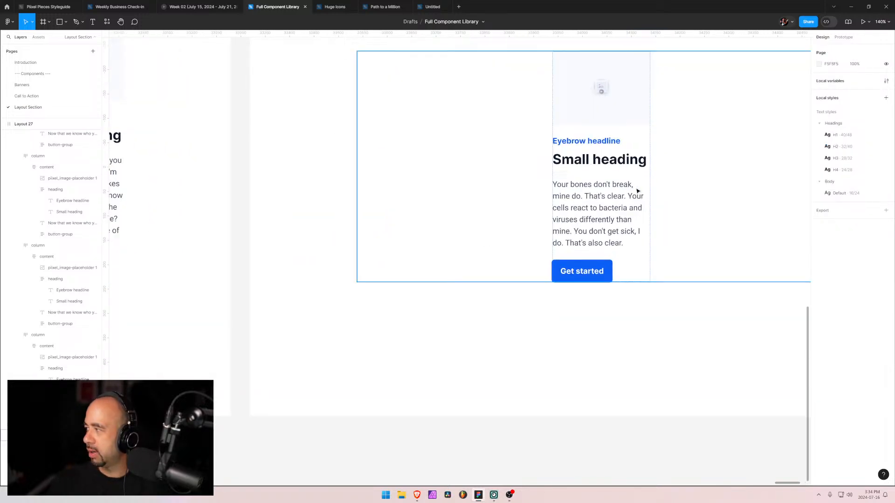
pyautogui.moveTo(501, 138); pyautogui.dragTo(378, 209)
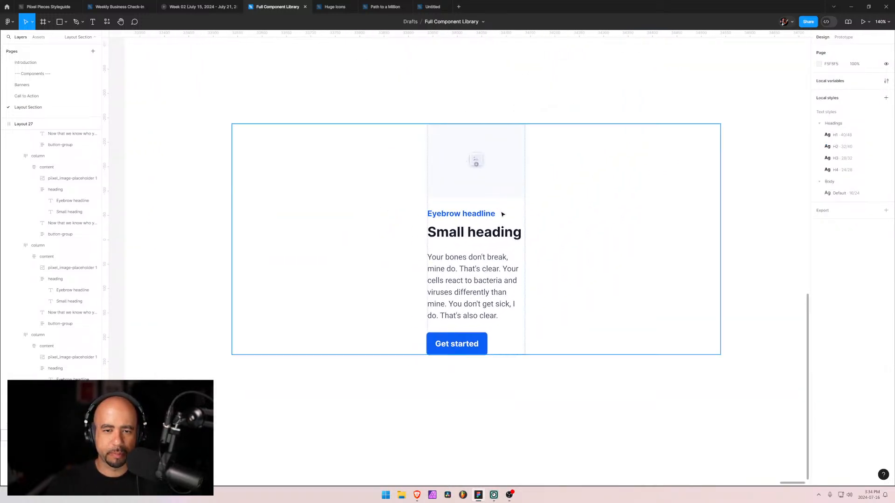
pyautogui.click(492, 216)
pyautogui.click(486, 215)
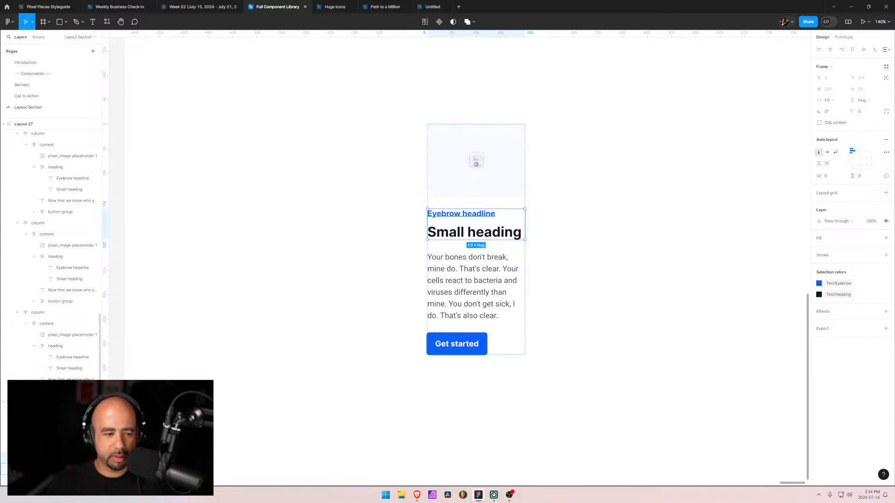
pyautogui.keyDown('ctrl'); pyautogui.click(480, 232); pyautogui.keyUp('ctrl')
pyautogui.click(466, 214)
pyautogui.press('Delete')
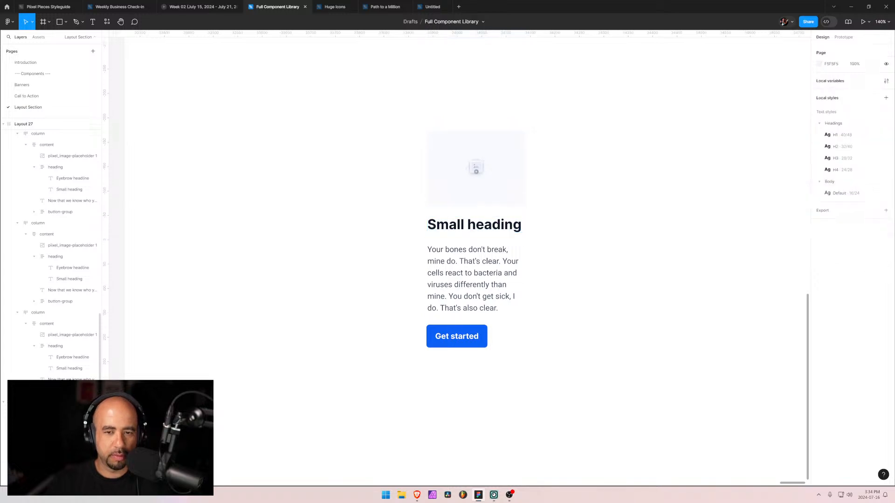
# - Shorten the column's body text to "Your bones don't break, mine do. That's clear."
pyautogui.click(451, 252)
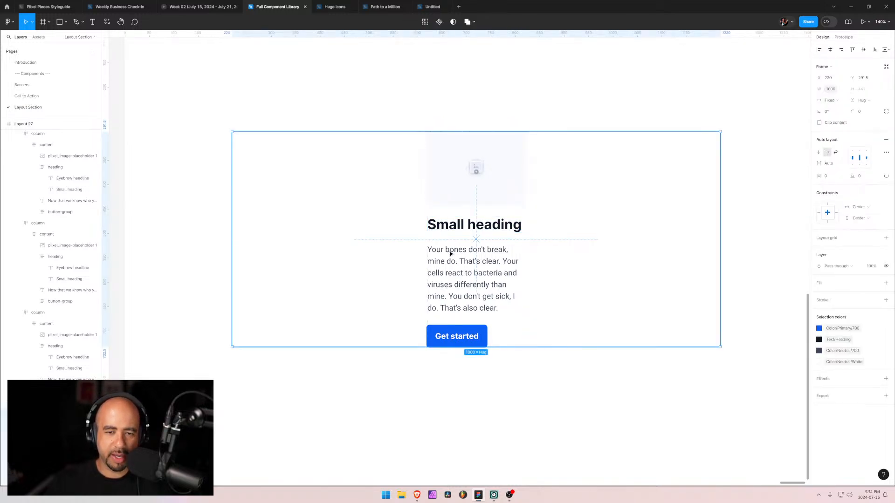
pyautogui.click(390, 247)
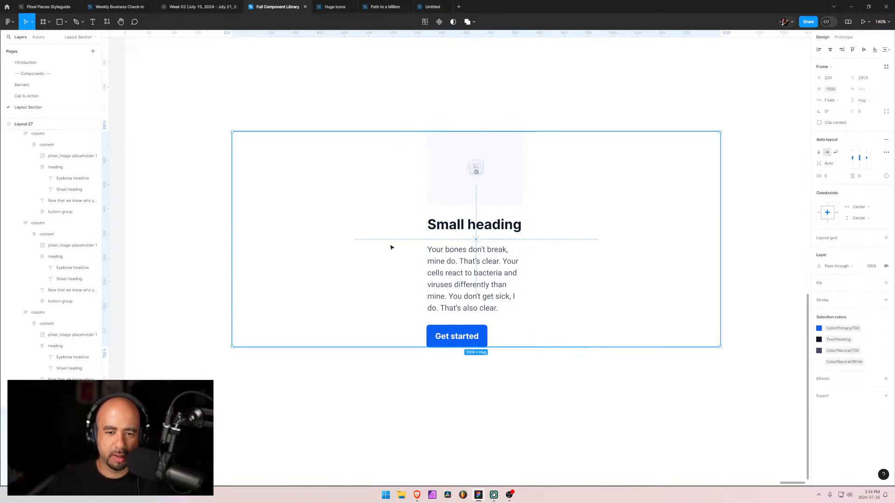
pyautogui.click(481, 276)
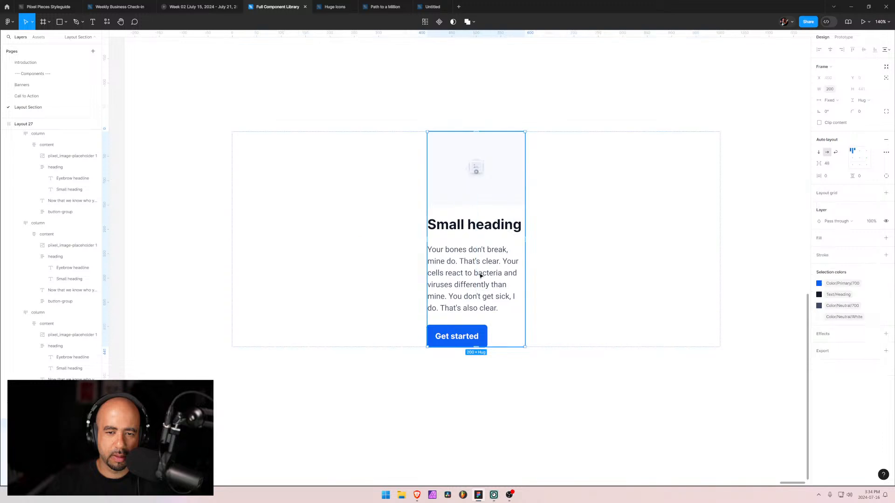
pyautogui.click(495, 268)
pyautogui.doubleClick(502, 267)
pyautogui.moveTo(502, 264); pyautogui.dragTo(505, 310)
pyautogui.press('BackSpace')
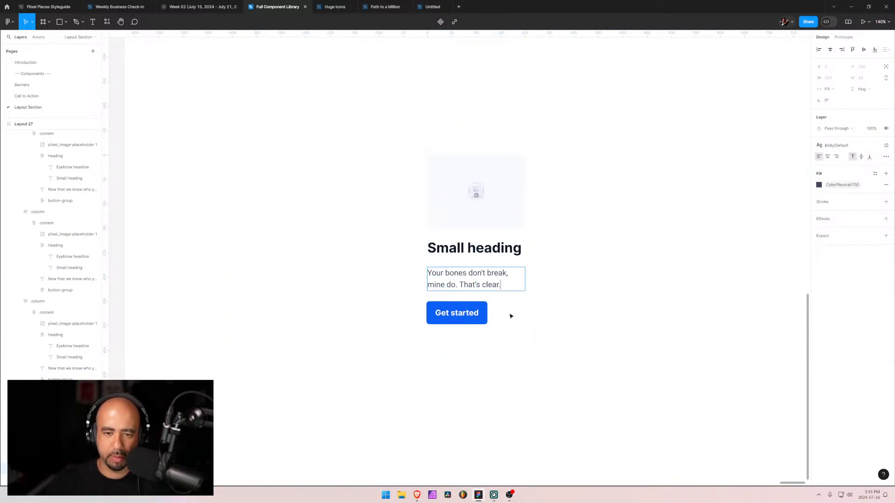
pyautogui.press('Escape')
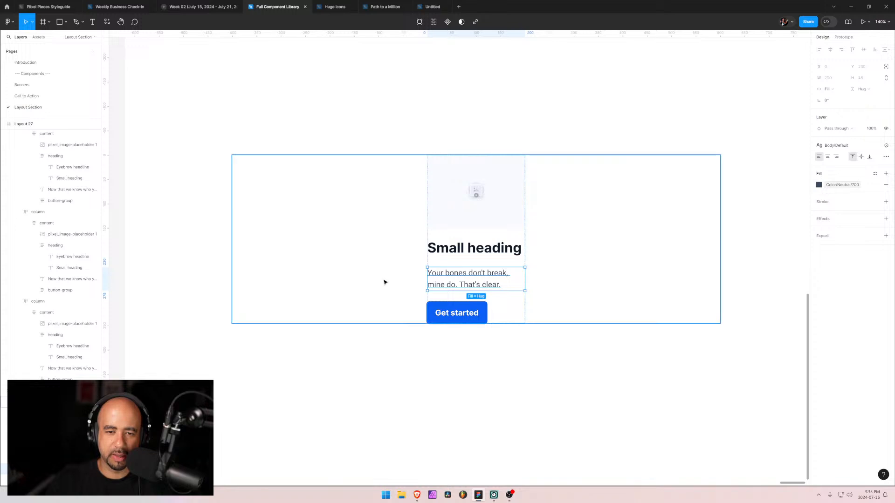
# - Move the shifted column container back to X 220 and centre it vertically within Layout 28
pyautogui.click(448, 241)
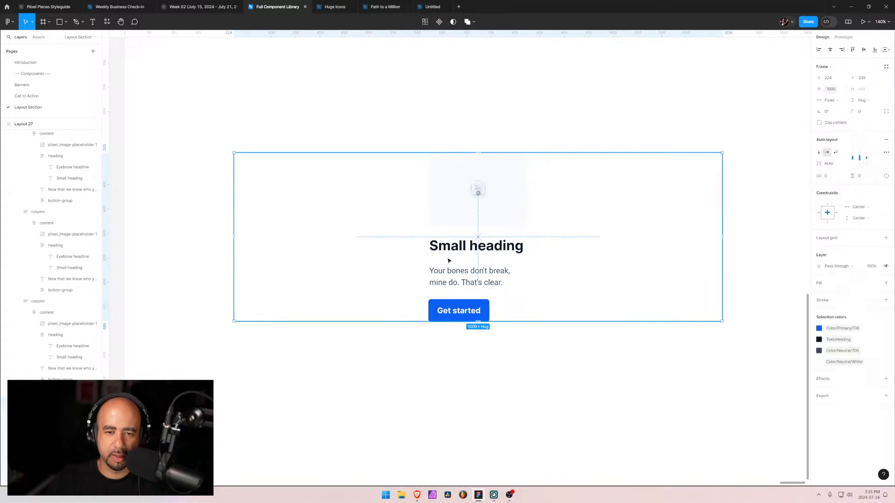
pyautogui.click(343, 337)
pyautogui.click(353, 315)
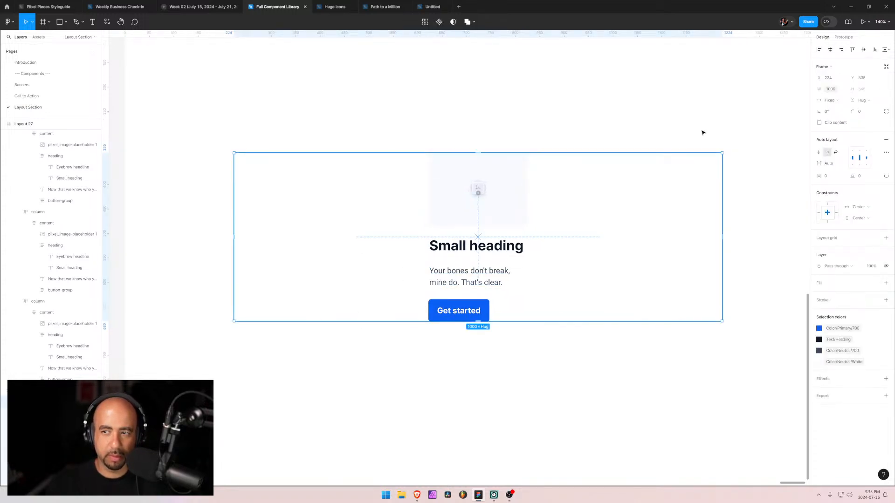
pyautogui.press('Left')
pyautogui.press('Left')
pyautogui.press('Left')
pyautogui.press('Left')
pyautogui.click(863, 51)
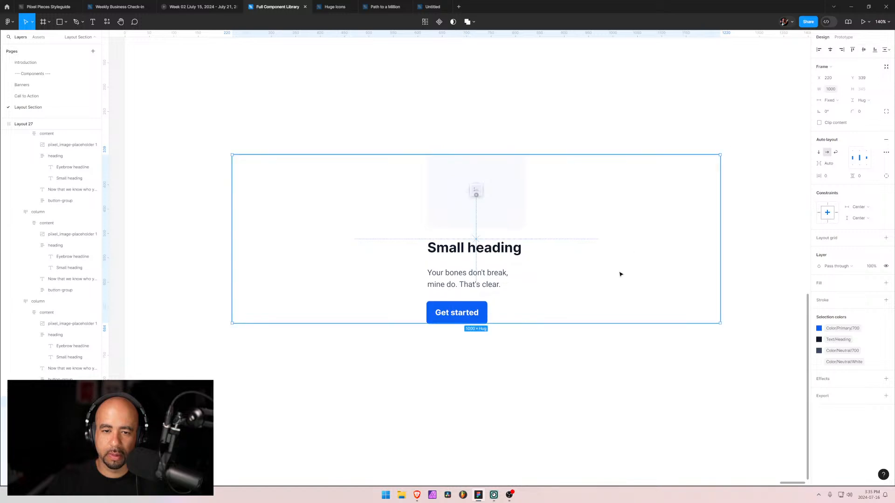
pyautogui.click(353, 415)
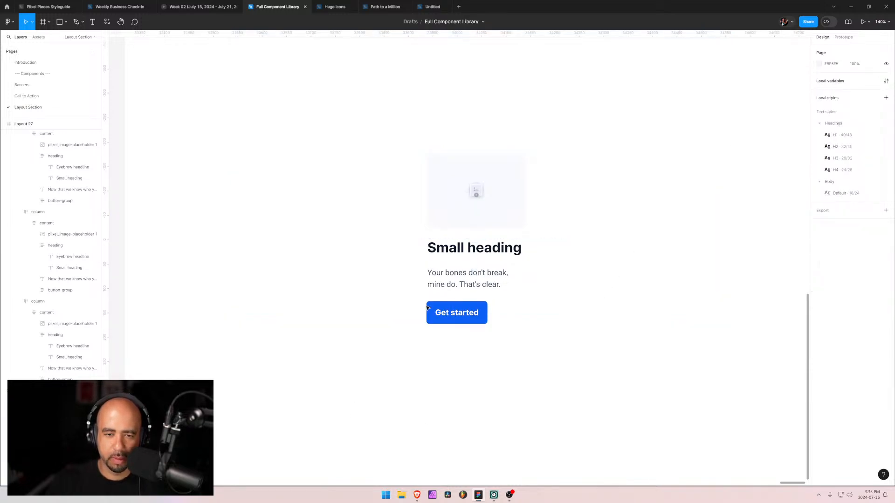
# - Move the small heading out of its heading frame directly into the content stack and delete the empty heading frame
pyautogui.click(47, 413)
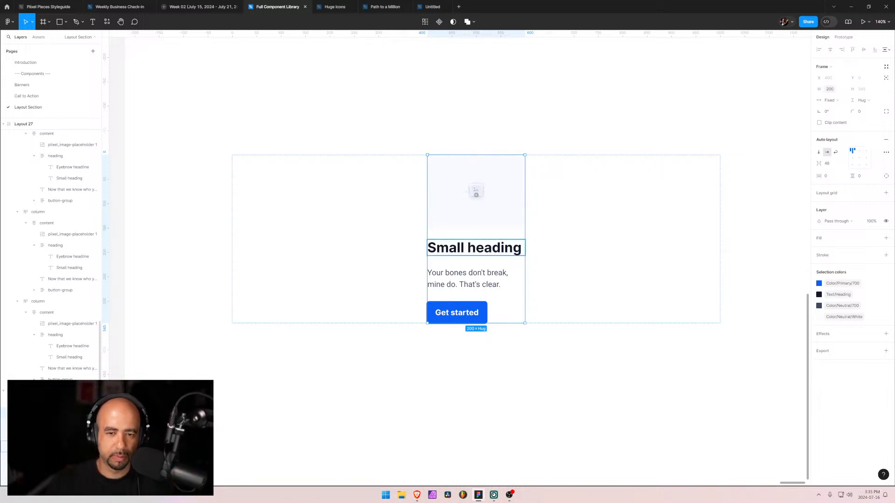
pyautogui.keyDown('ctrl'); pyautogui.click(475, 234); pyautogui.keyUp('ctrl')
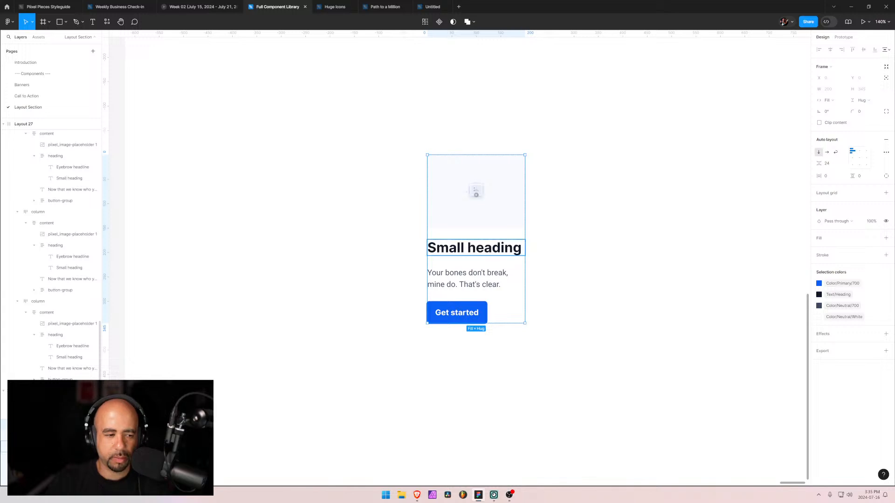
pyautogui.doubleClick(468, 278)
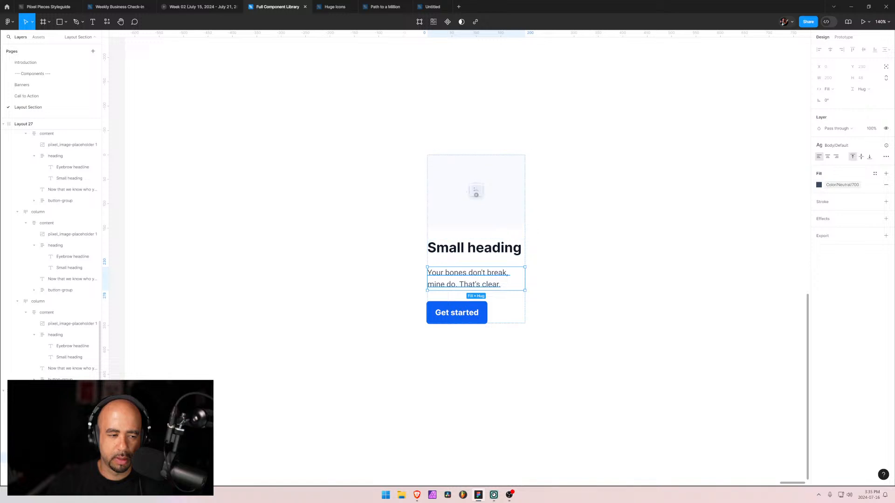
pyautogui.doubleClick(476, 248)
pyautogui.moveTo(475, 248); pyautogui.dragTo(475, 234)
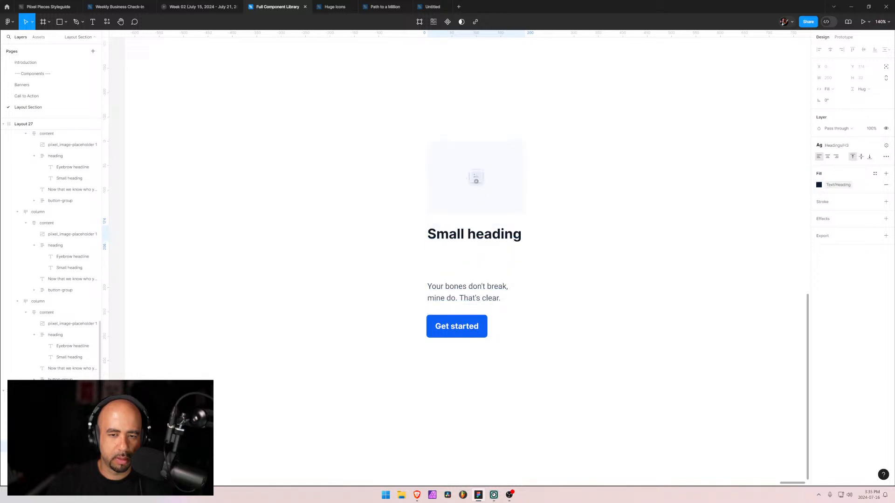
pyautogui.click(475, 261)
pyautogui.press('Delete')
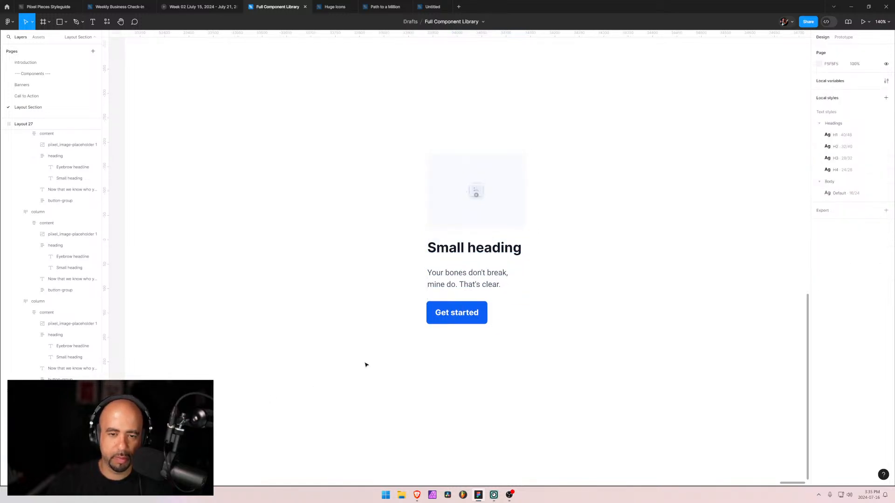
# - Reduce the auto layout vertical gap between the image, heading, text and button in Layout 28's content frame
pyautogui.click(475, 247)
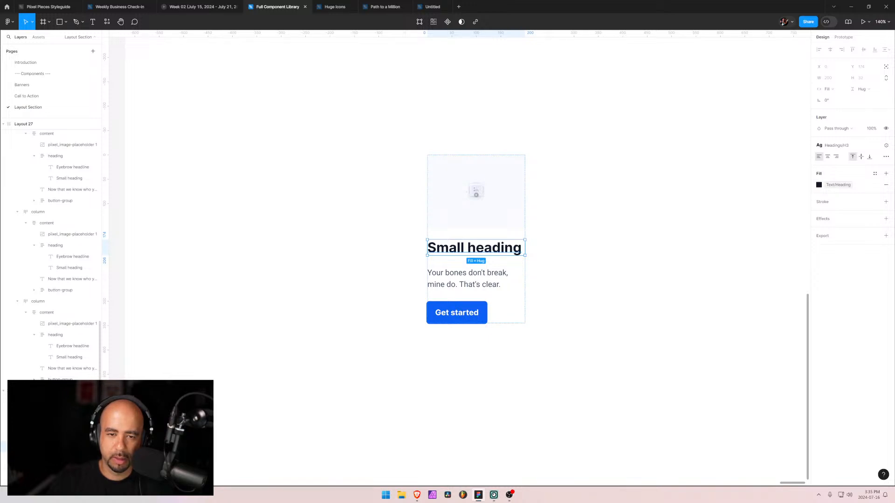
pyautogui.press('Escape')
pyautogui.moveTo(818, 163); pyautogui.dragTo(809, 163)
pyautogui.click(733, 213)
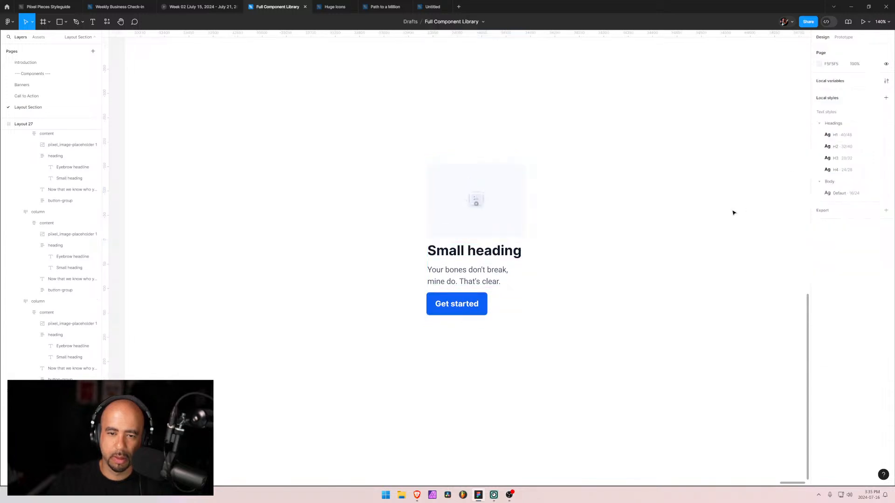
# - Examine the simplified column in Layout 28, checking its container, image, small heading, body text and button
pyautogui.keyDown('ctrl'); pyautogui.scroll(-3, 612, 275); pyautogui.keyUp('ctrl')
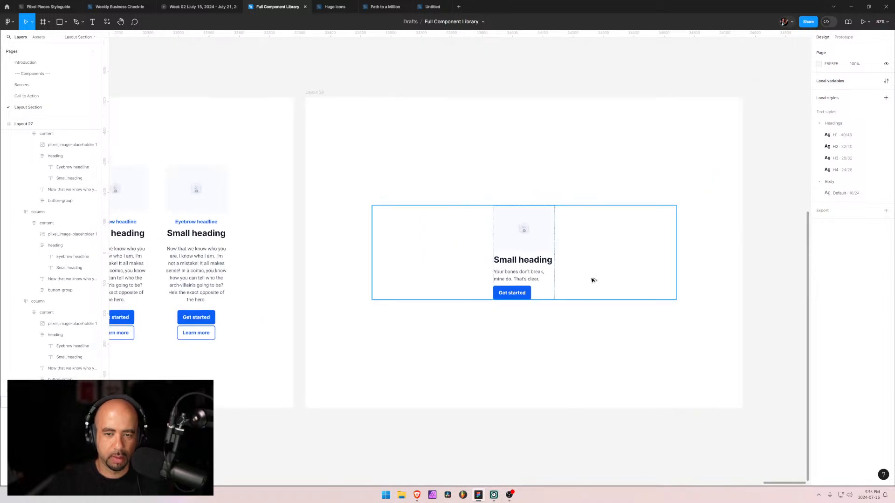
pyautogui.click(435, 274)
pyautogui.keyDown('ctrl'); pyautogui.scroll(3, 563, 267); pyautogui.keyUp('ctrl')
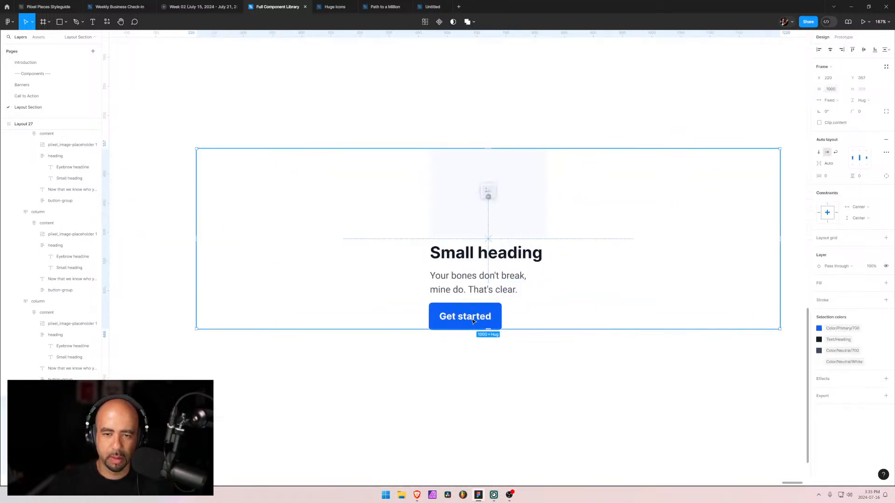
pyautogui.click(426, 341)
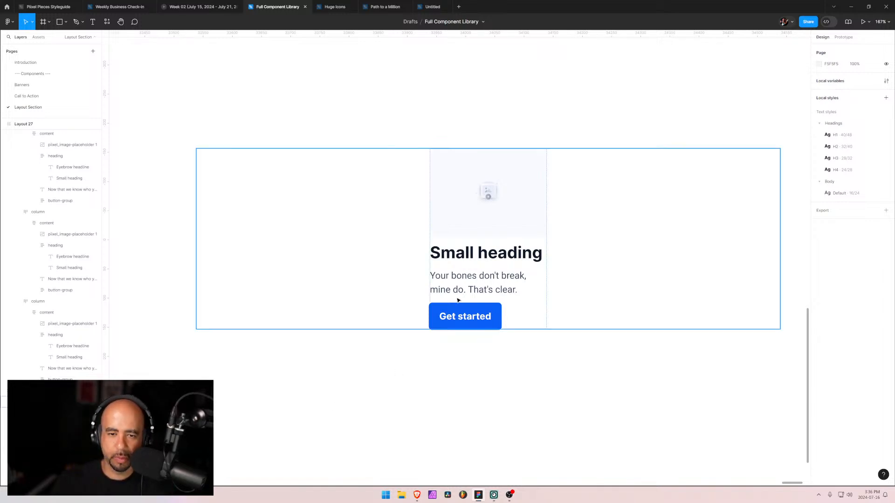
pyautogui.click(467, 254)
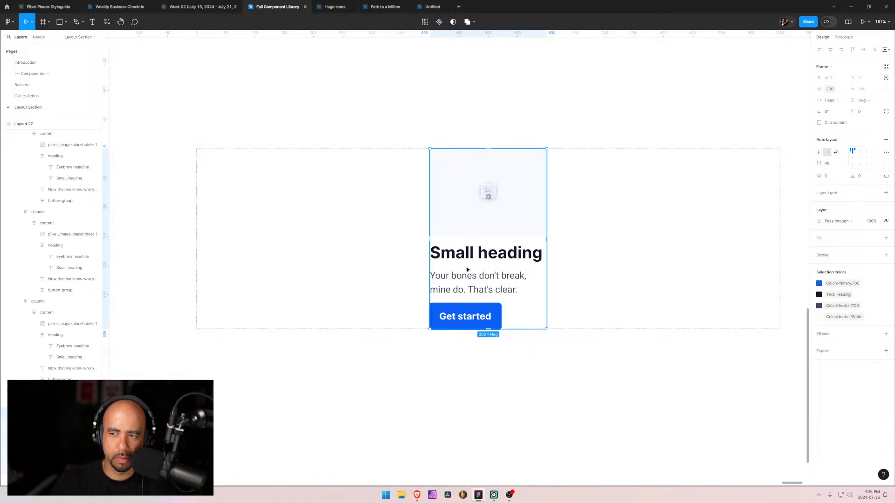
pyautogui.click(65, 446)
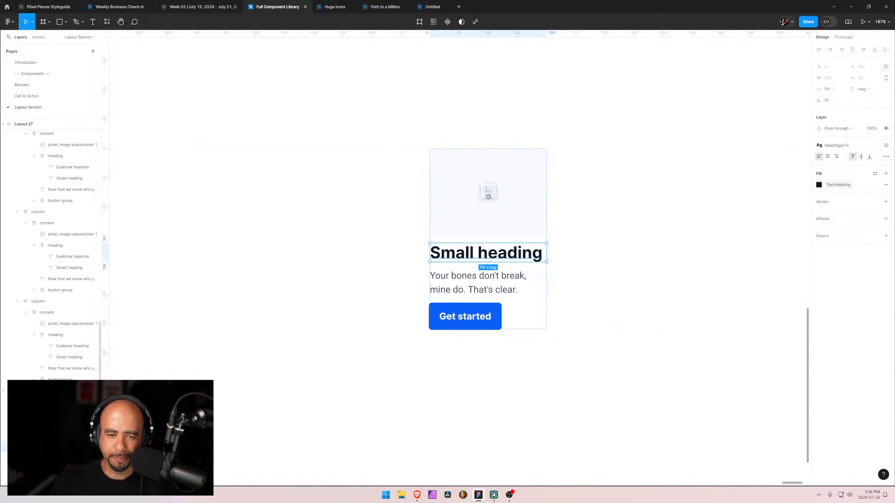
pyautogui.click(433, 428)
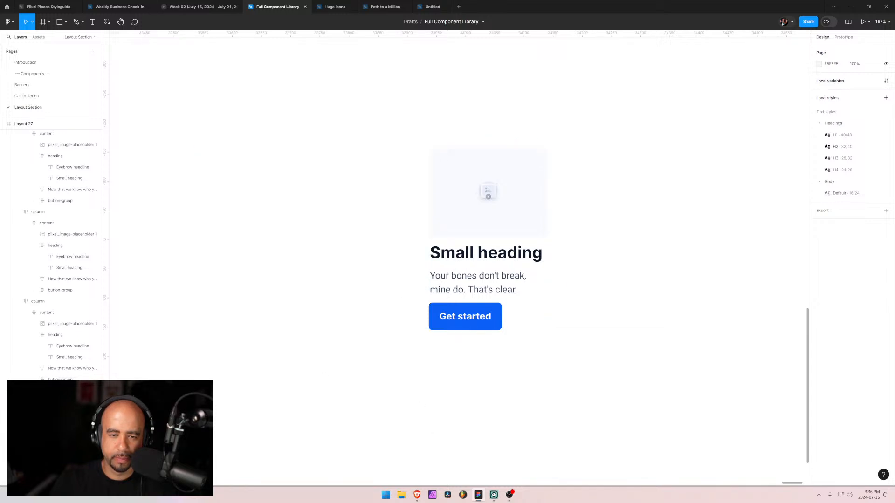
pyautogui.doubleClick(439, 285)
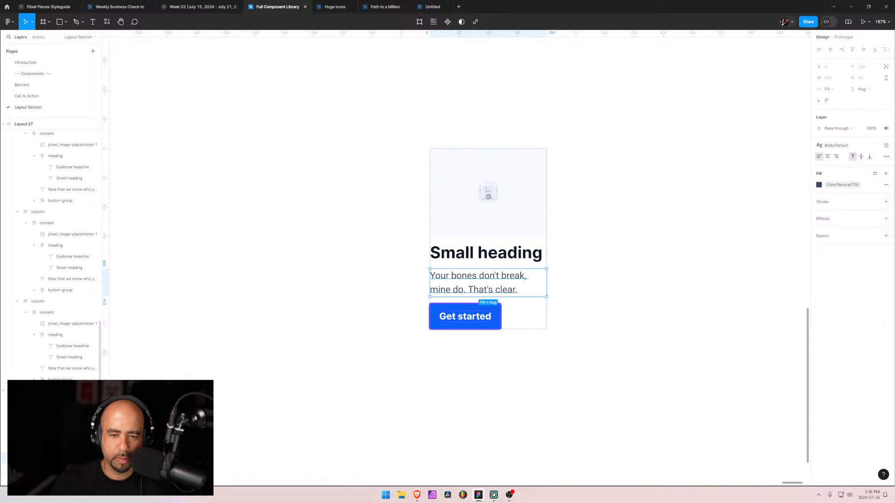
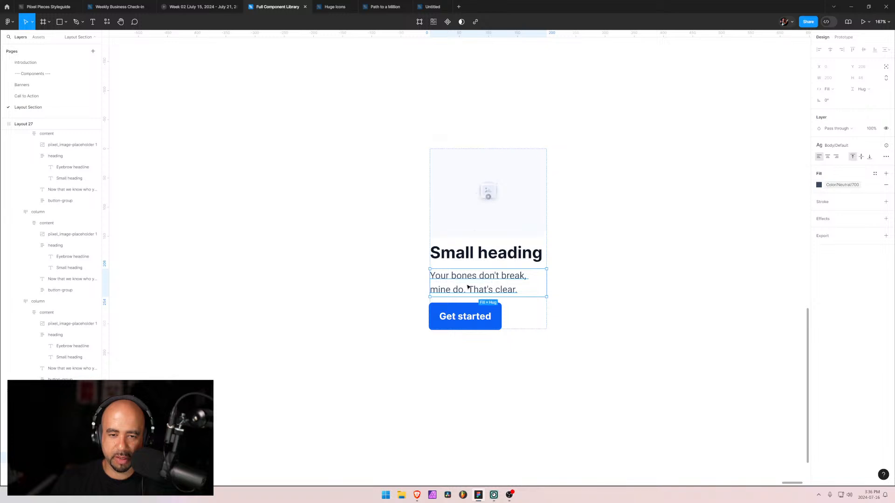
# - Set the vertical gap of Layout 28's content frame to 11
pyautogui.click(453, 250)
pyautogui.click(459, 226)
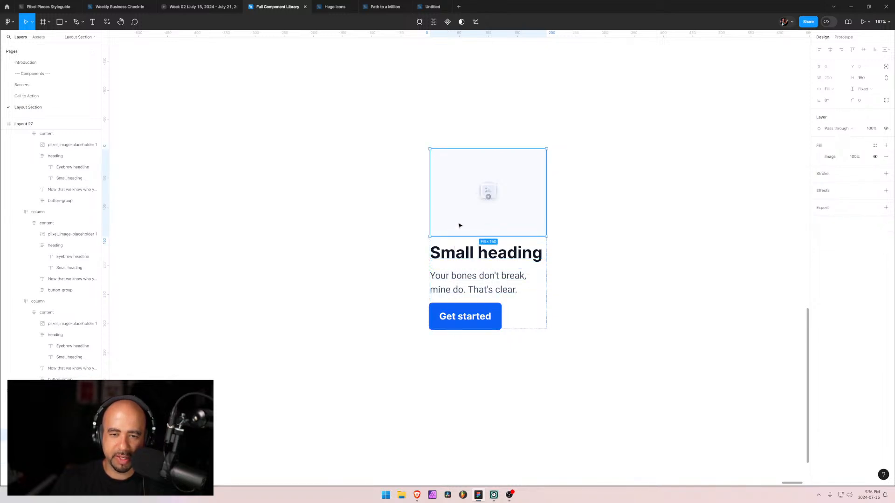
pyautogui.click(47, 424)
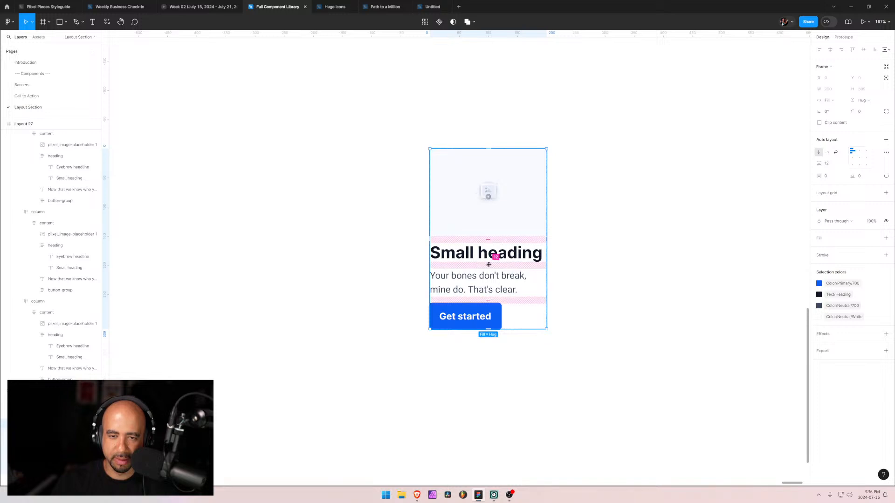
pyautogui.moveTo(489, 264); pyautogui.dragTo(488, 263)
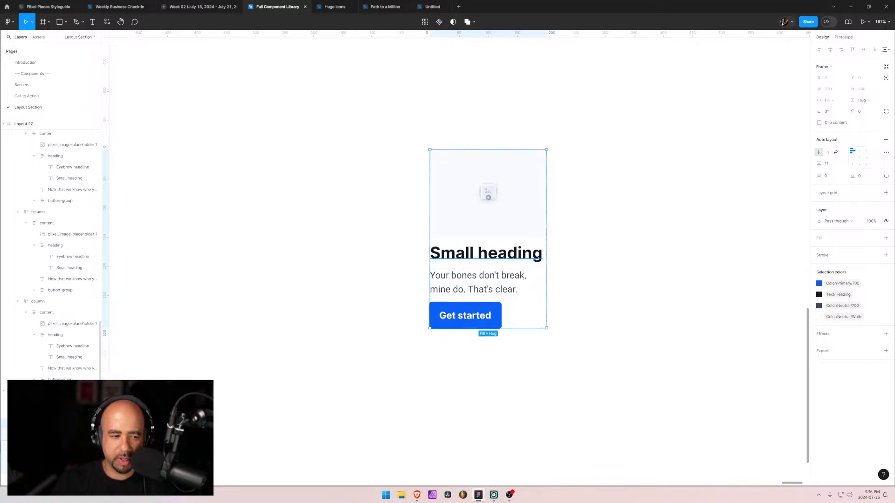
# - Move the image, small heading and body text out of the content frame directly into the column
pyautogui.click(58, 446)
pyautogui.keyDown('shift'); pyautogui.click(59, 458); pyautogui.keyUp('shift')
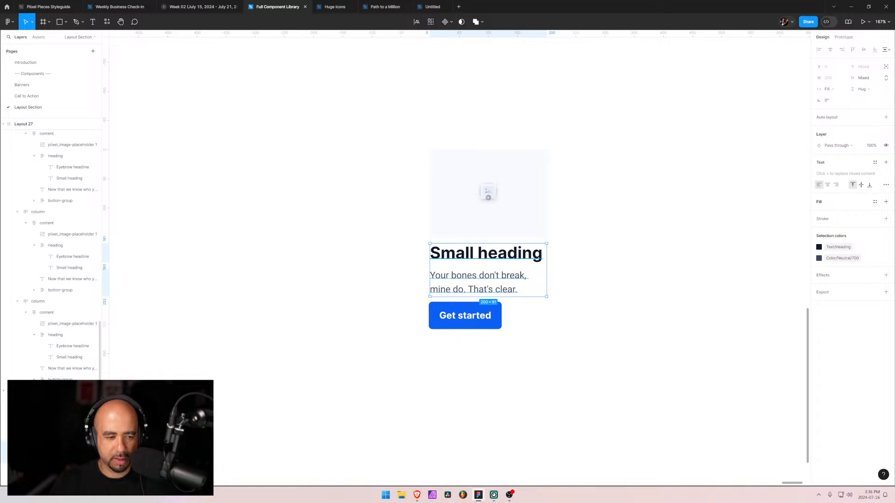
pyautogui.click(58, 435)
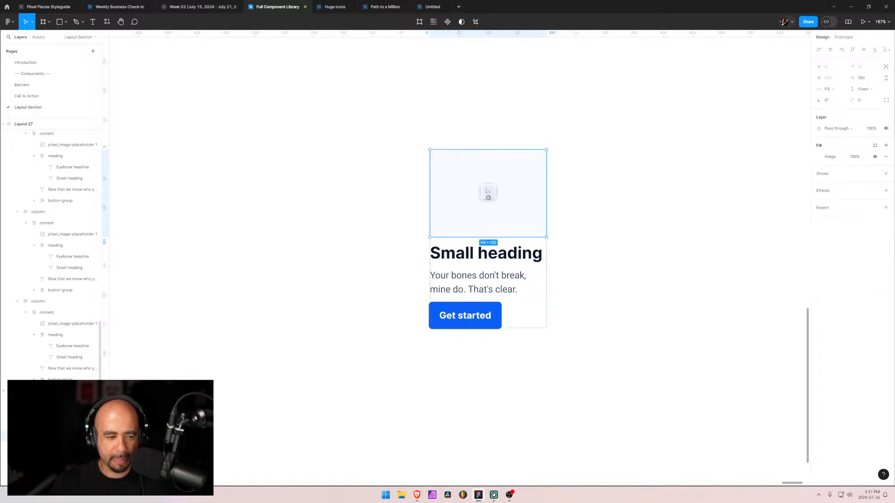
pyautogui.keyDown('shift'); pyautogui.click(58, 457); pyautogui.keyUp('shift')
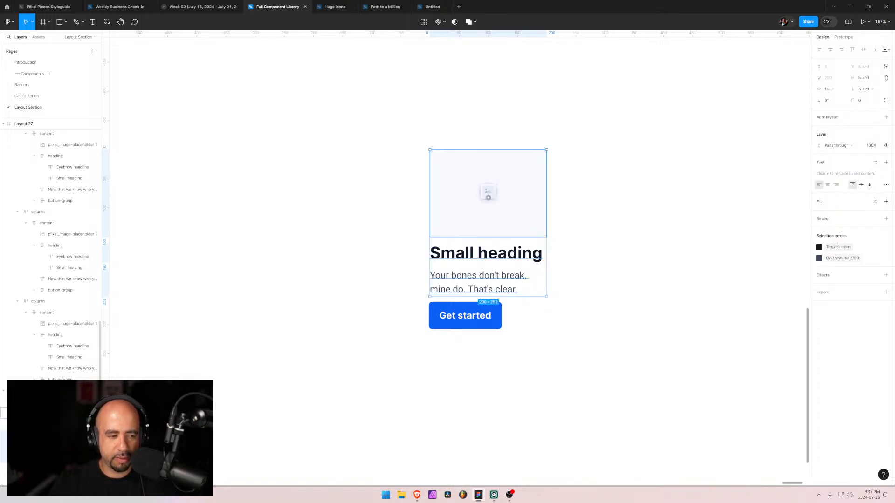
pyautogui.moveTo(58, 457); pyautogui.dragTo(58, 418)
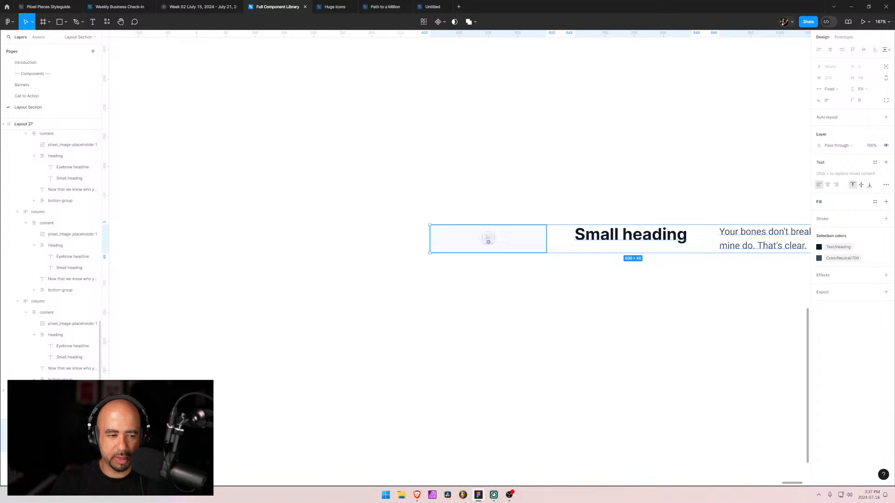
# - Put the body text and the small heading back into the content frame above the button group
pyautogui.click(58, 458)
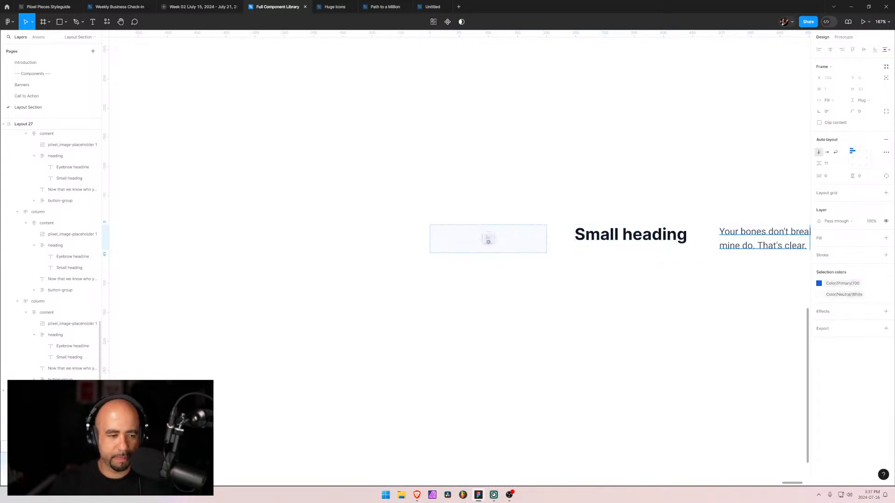
pyautogui.click(59, 447)
pyautogui.moveTo(58, 447); pyautogui.dragTo(58, 451)
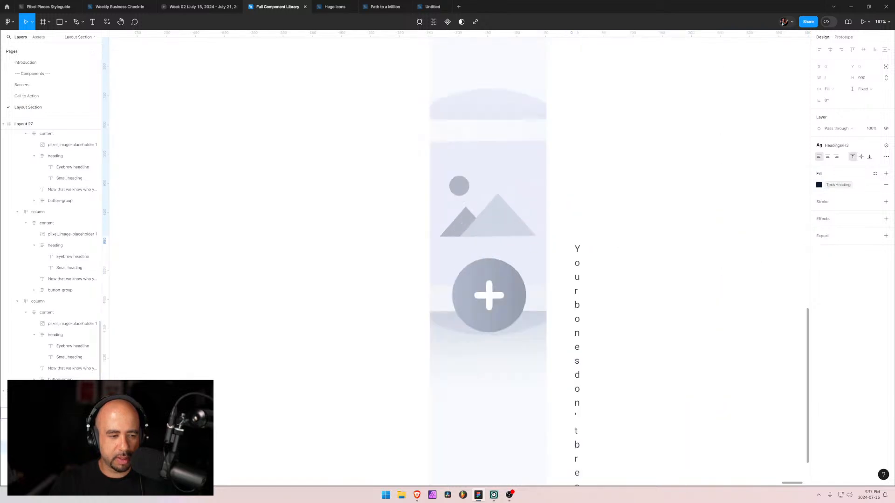
# - Switch the column's auto layout direction to vertical so the image stacks above the content frame
pyautogui.click(58, 413)
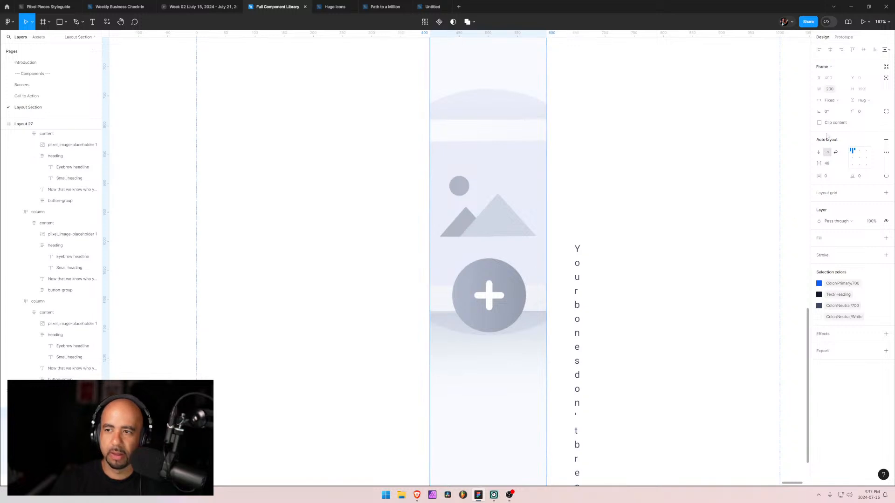
pyautogui.click(819, 153)
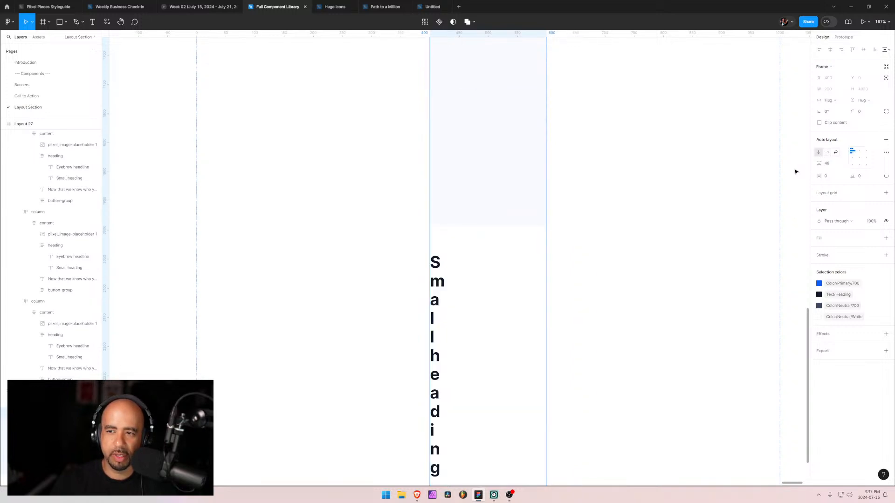
pyautogui.scroll(-5, 651, 218)
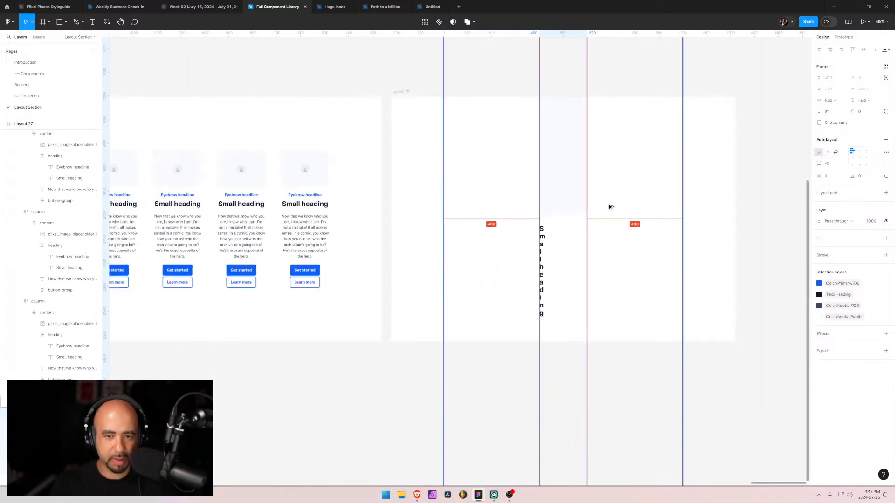
pyautogui.scroll(-4, 557, 216)
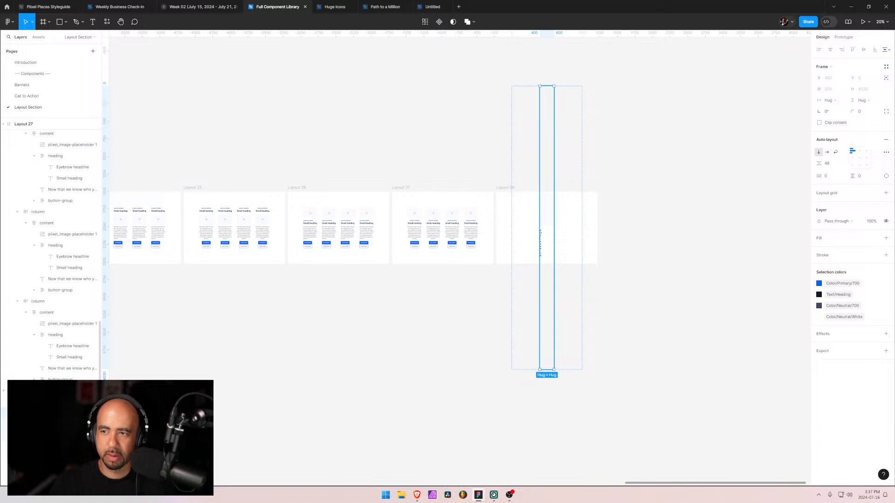
# - Set the content frame's width to fill its column container
pyautogui.click(63, 424)
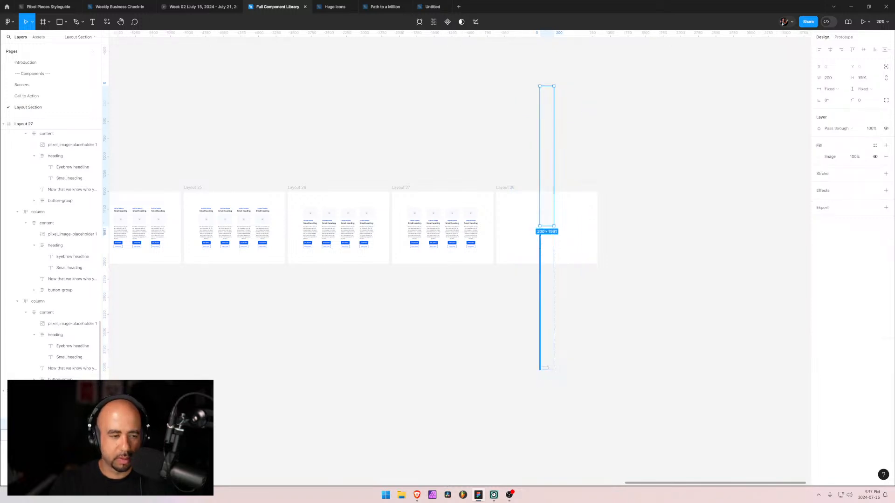
pyautogui.click(58, 435)
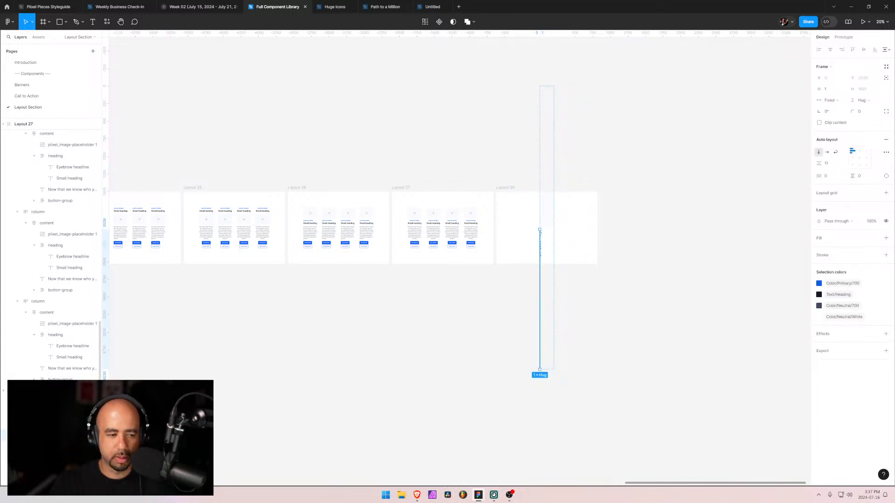
pyautogui.click(58, 447)
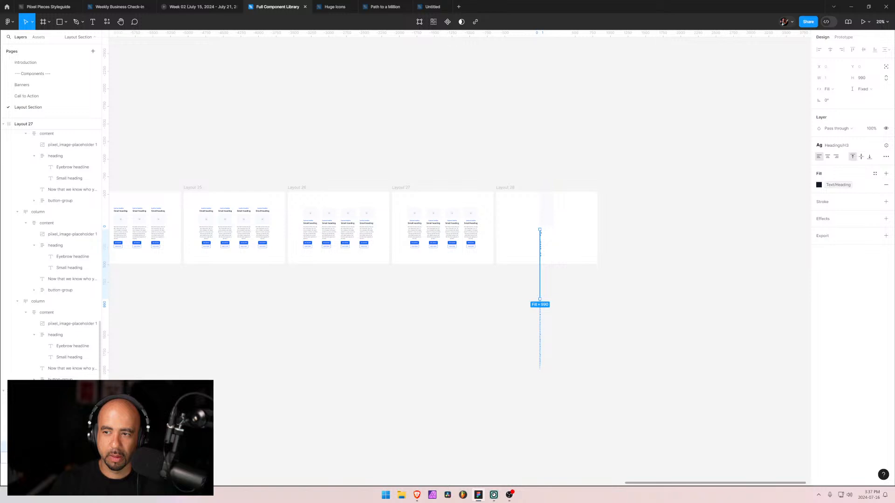
pyautogui.click(58, 458)
pyautogui.click(58, 469)
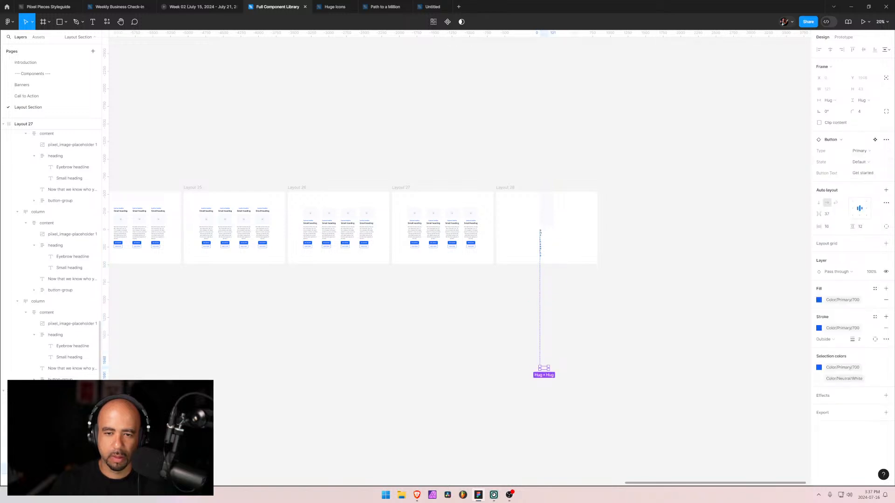
pyautogui.click(59, 435)
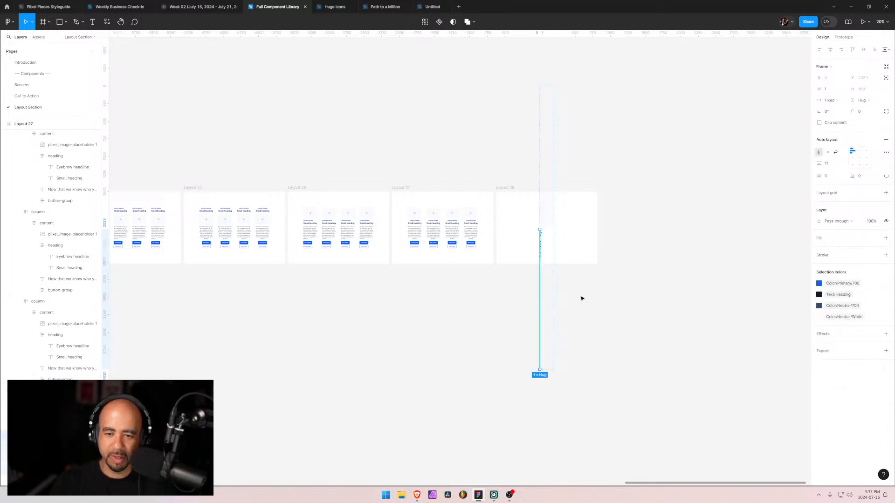
pyautogui.click(842, 89)
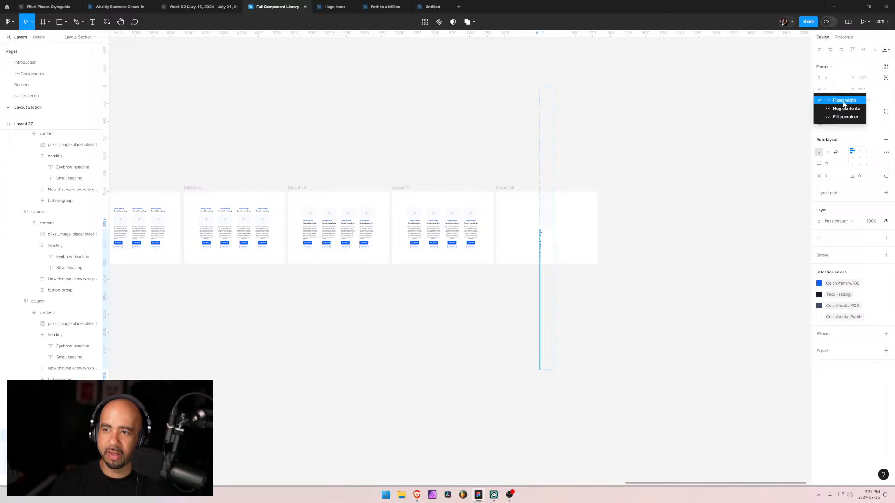
pyautogui.click(835, 116)
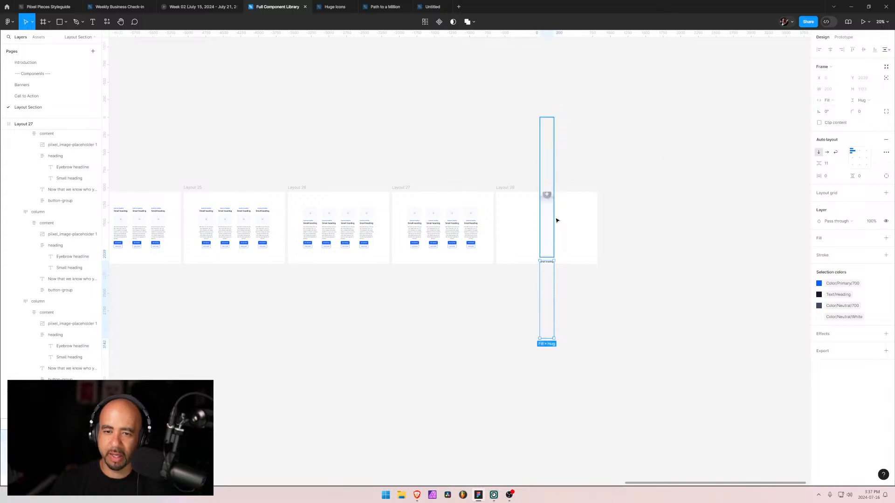
# - Set the placeholder image's height to 150
pyautogui.click(65, 424)
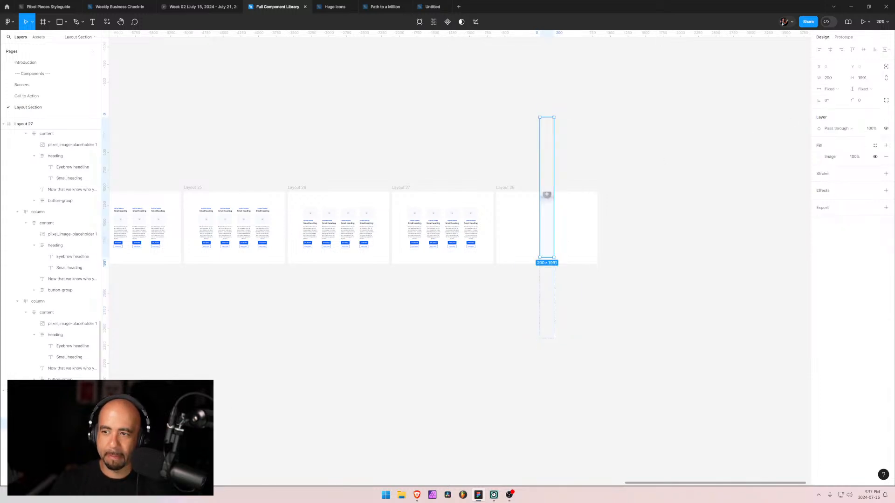
pyautogui.click(868, 79)
pyautogui.write('150')
pyautogui.press('Return')
pyautogui.scroll(10, 560, 226)
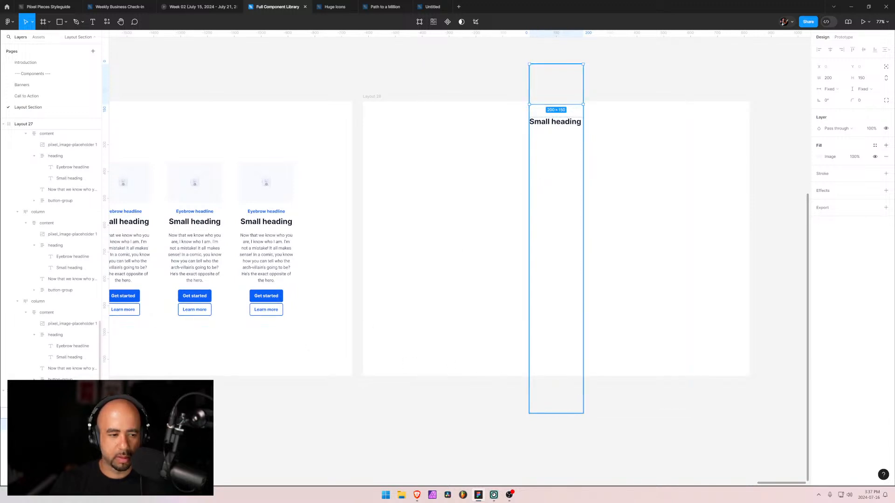
# - Reduce the content frame's auto layout vertical gap to 5
pyautogui.click(47, 414)
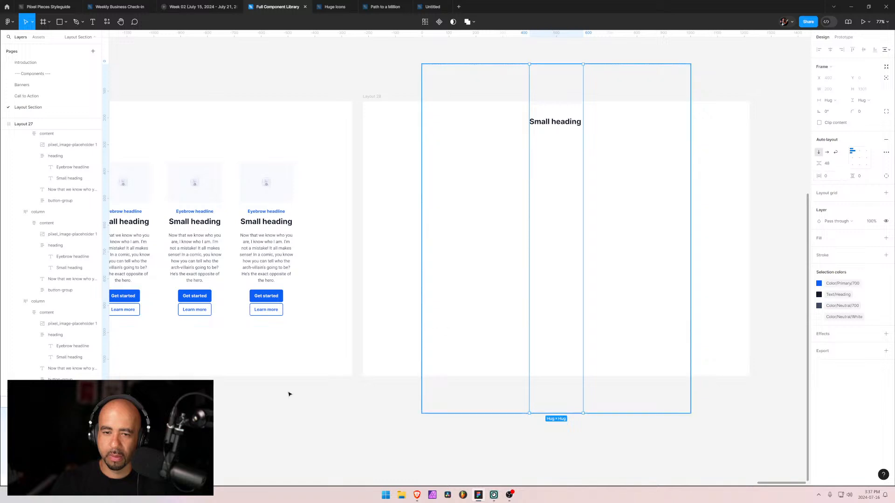
pyautogui.click(51, 435)
pyautogui.moveTo(813, 163)
pyautogui.mouseDown()
pyautogui.moveTo(770, 173)
pyautogui.moveTo(813, 179)
pyautogui.mouseUp()
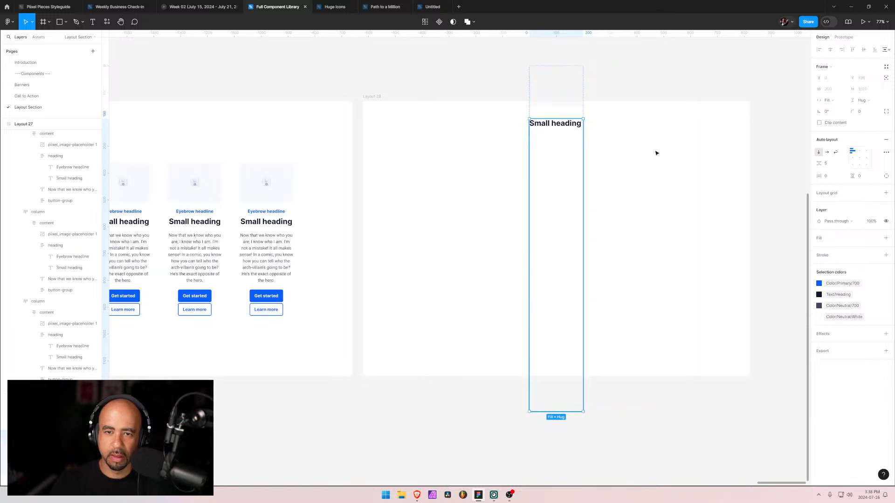
# - Set the content frame's height to fill its column container
pyautogui.click(877, 89)
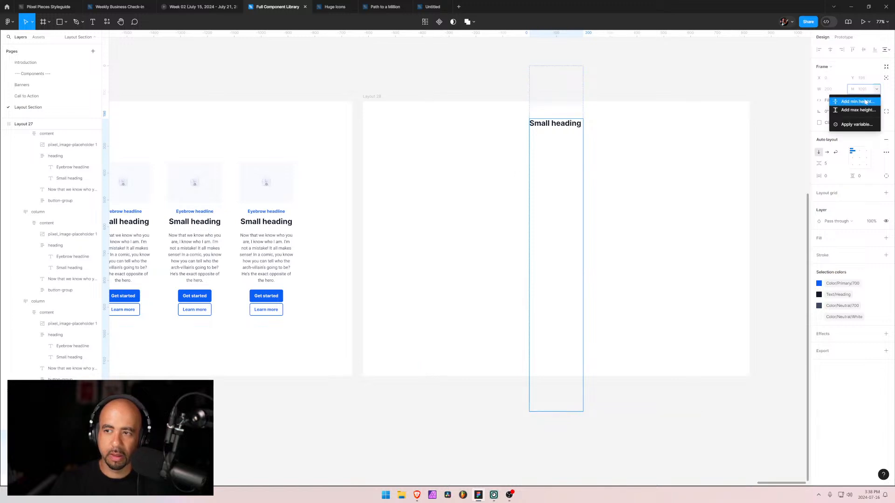
pyautogui.click(863, 90)
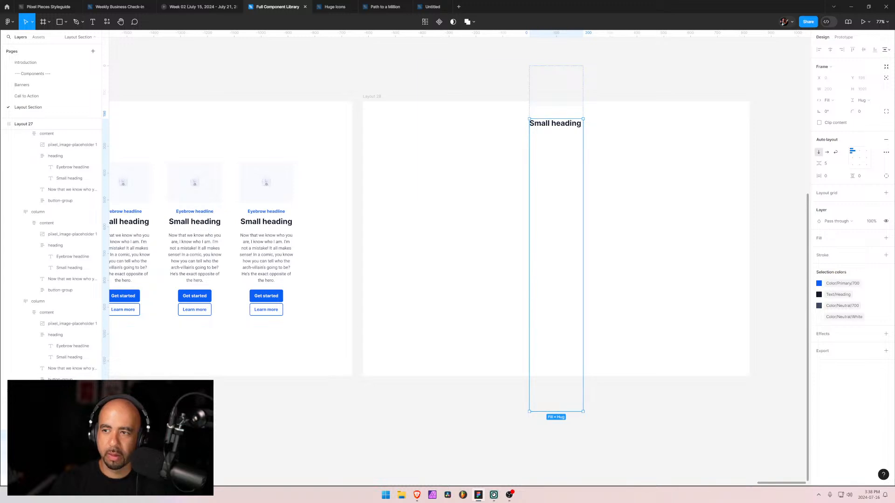
pyautogui.click(865, 91)
pyautogui.click(862, 100)
pyautogui.click(868, 110)
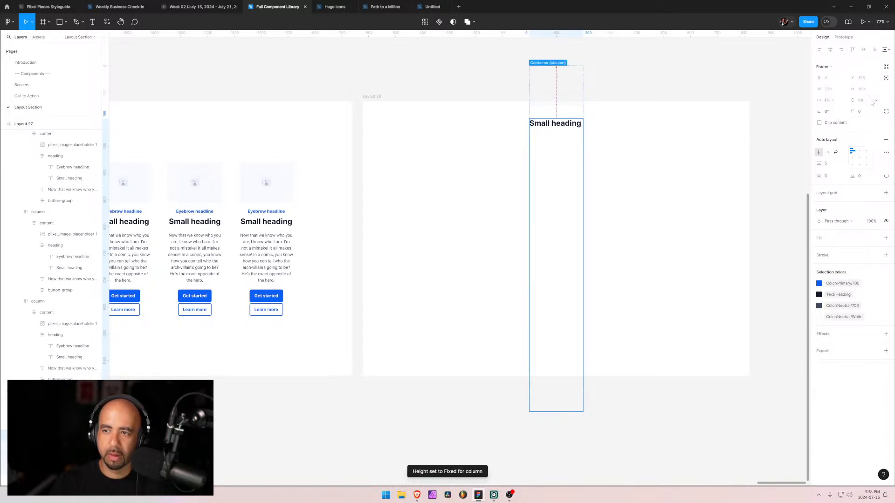
# - Set the height of the column frame holding the placeholder image and content to hug its contents
pyautogui.click(876, 103)
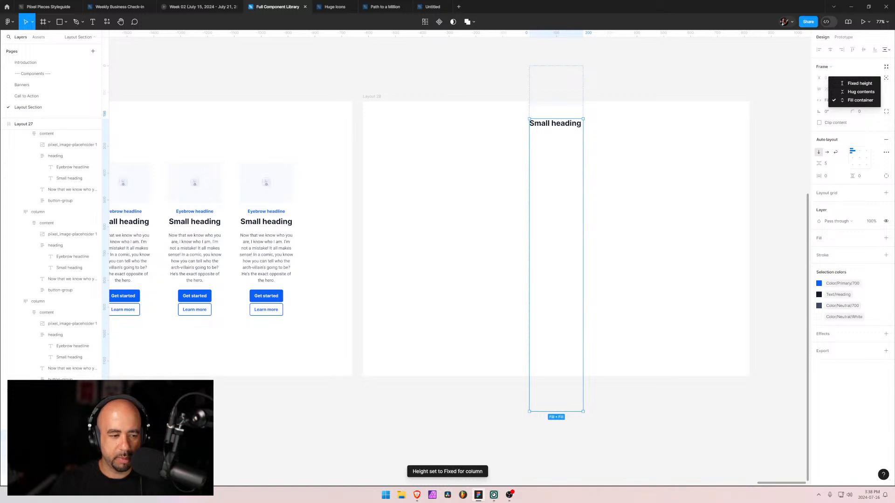
pyautogui.click(65, 466)
pyautogui.click(65, 424)
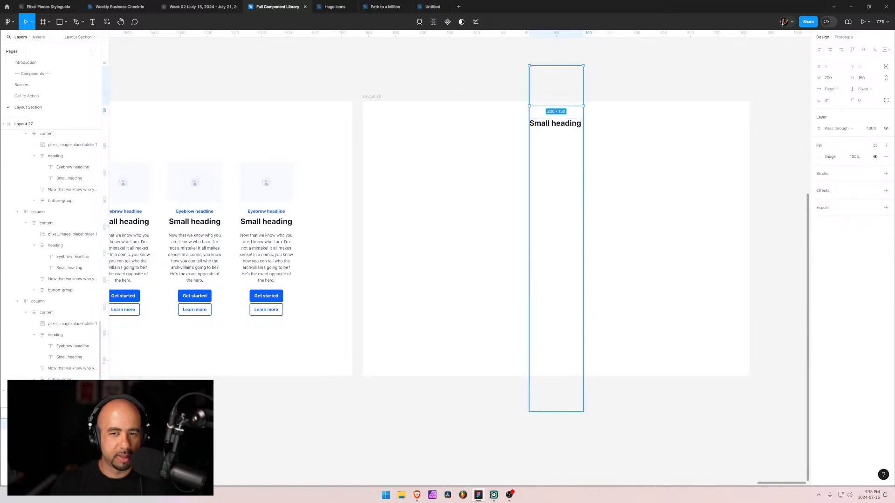
pyautogui.click(61, 412)
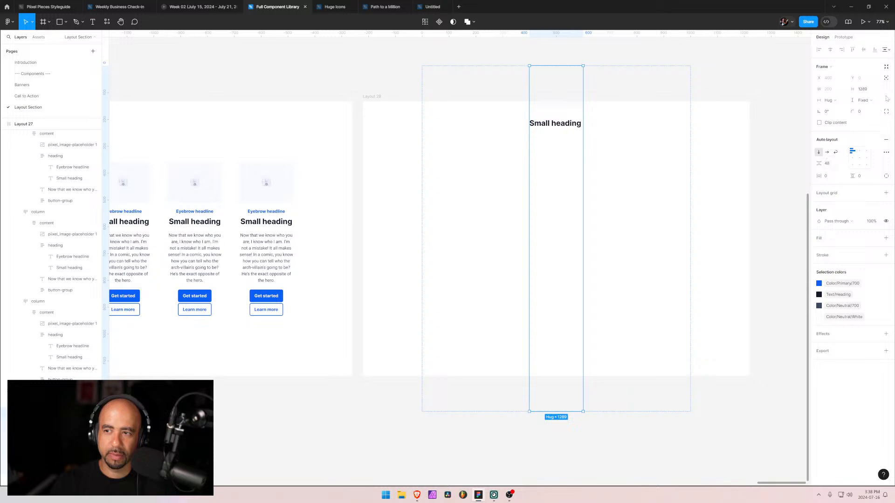
pyautogui.click(869, 101)
pyautogui.click(867, 117)
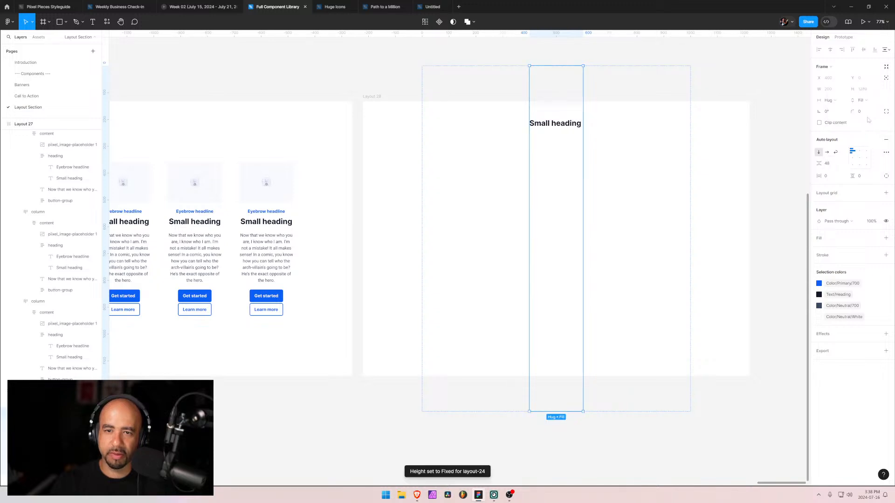
pyautogui.click(869, 107)
pyautogui.click(876, 92)
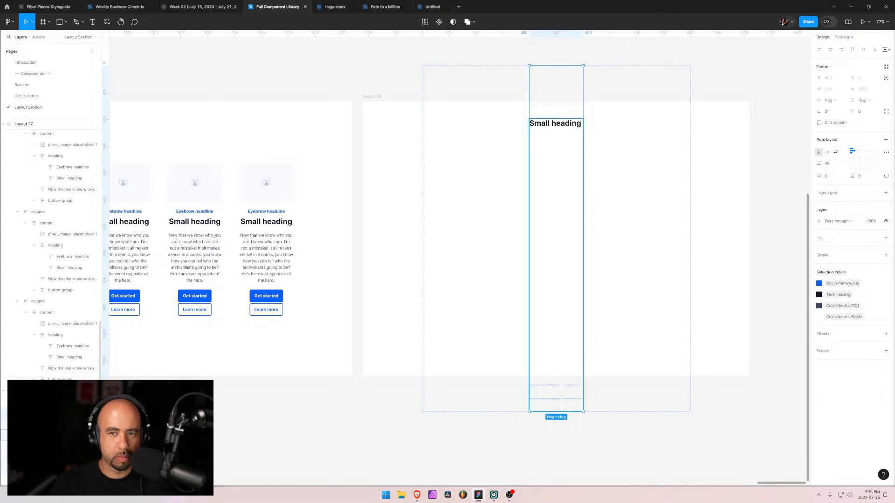
# - Set the height of the "Small heading" text inside the content frame to hug its contents
pyautogui.click(56, 435)
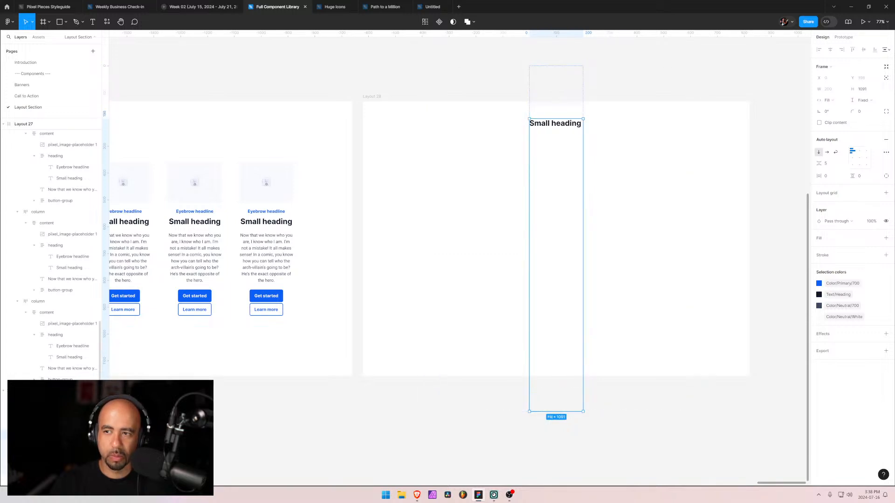
pyautogui.click(65, 446)
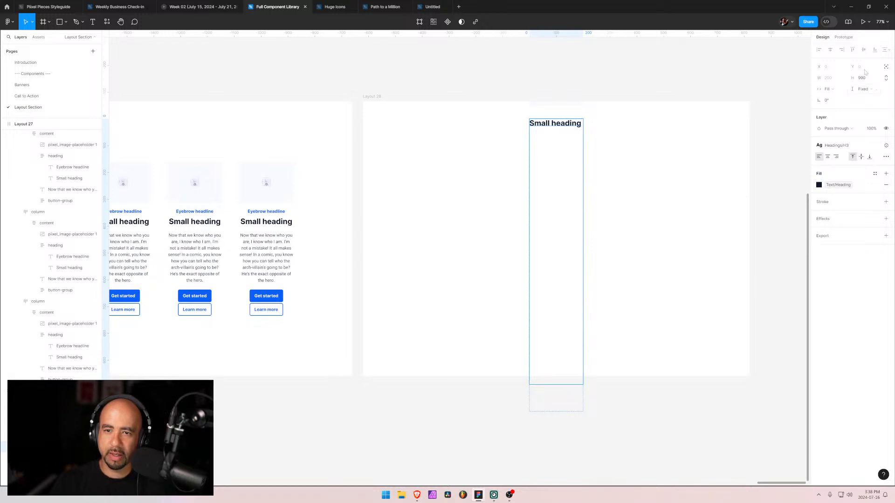
pyautogui.click(866, 89)
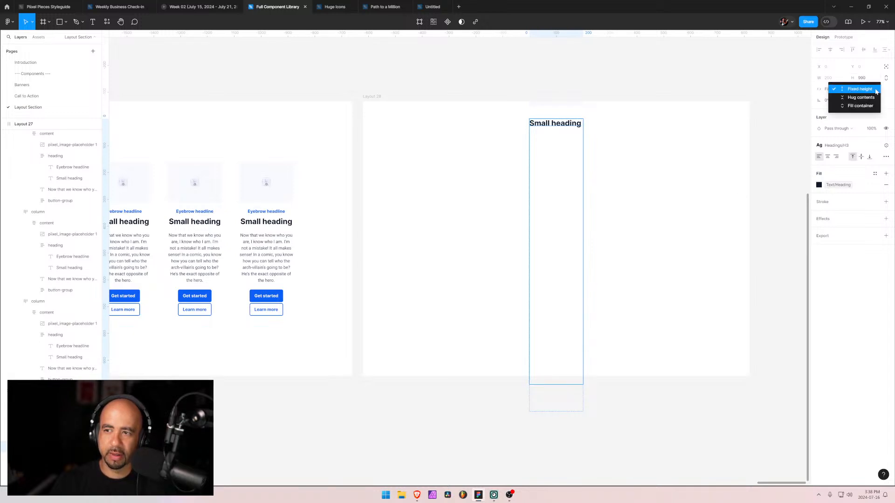
pyautogui.click(869, 98)
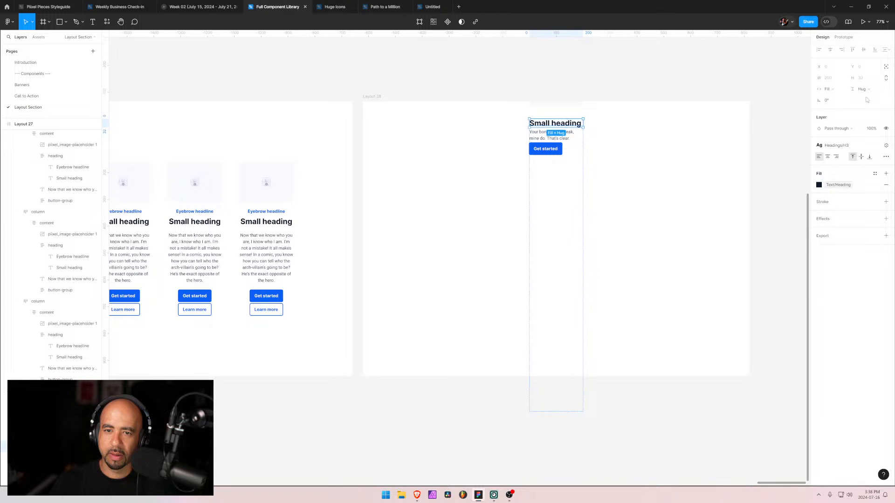
pyautogui.click(875, 91)
pyautogui.click(860, 97)
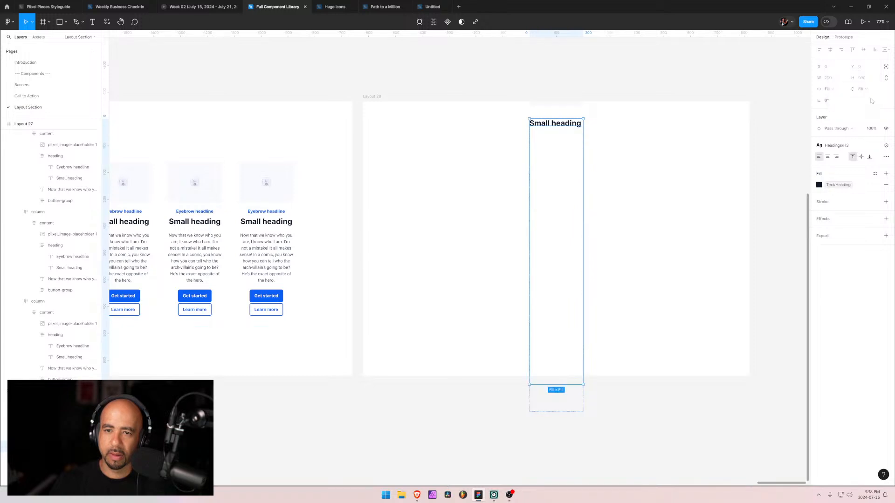
pyautogui.click(866, 88)
pyautogui.click(863, 83)
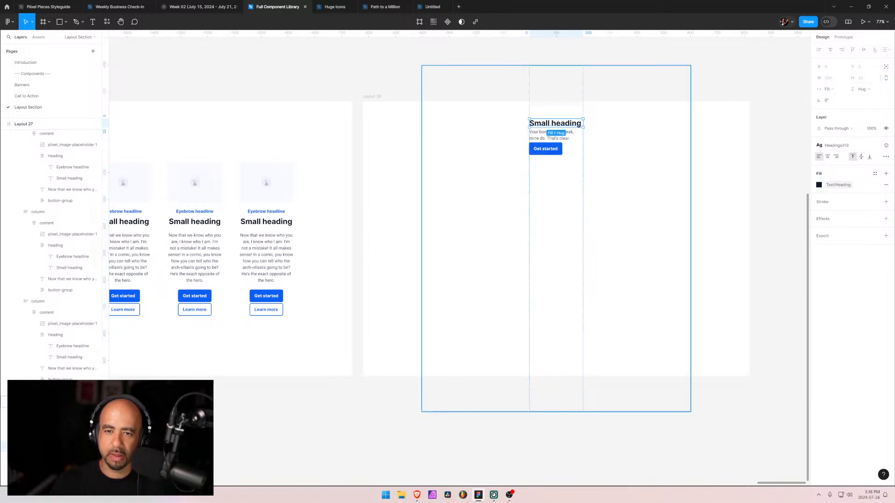
# - Set the height of the content frame around the heading, body text and button to hug its contents
pyautogui.press('Tab')
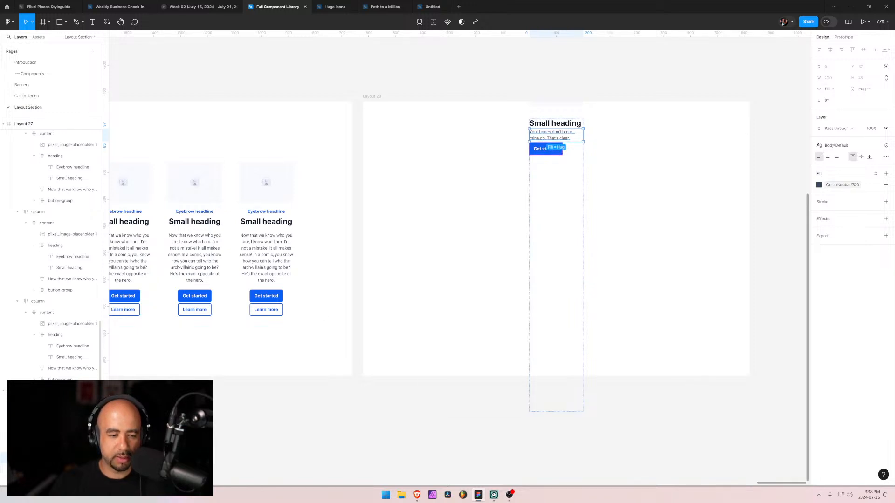
pyautogui.press('Tab')
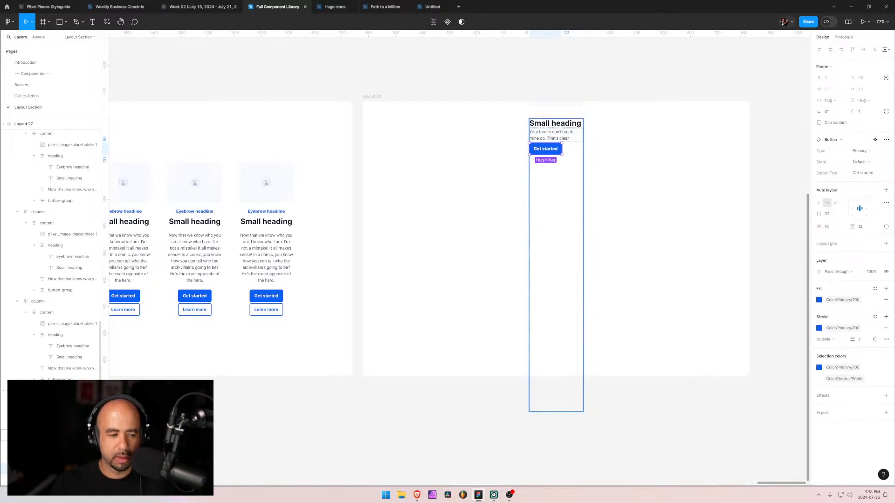
pyautogui.press('Escape')
pyautogui.click(862, 100)
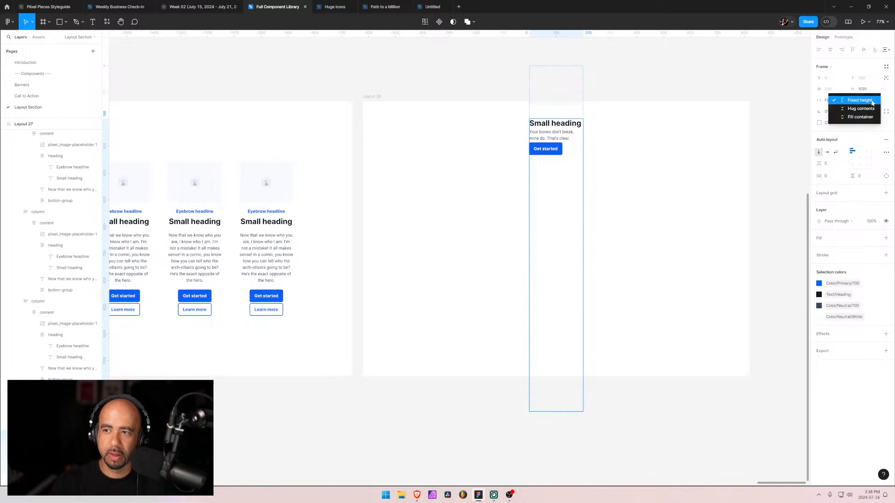
pyautogui.click(865, 109)
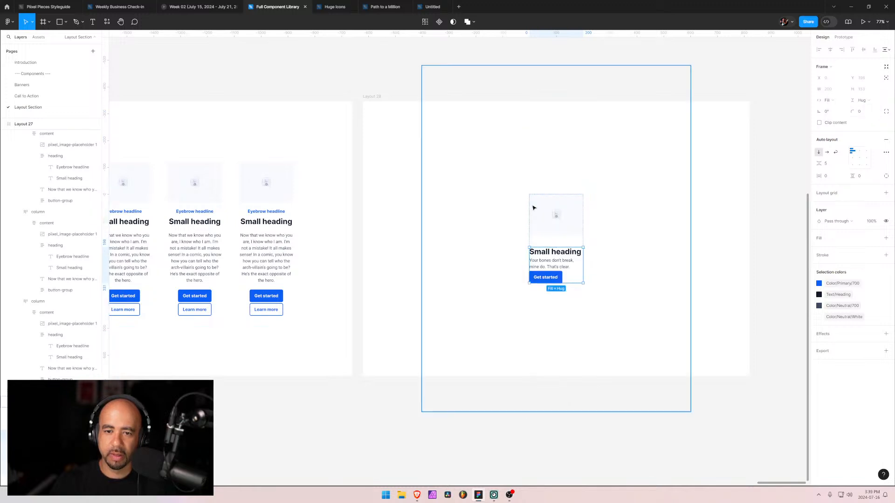
# - Take the "Get started" button out of the content frame and place it directly in the column below the text
pyautogui.click(615, 266)
pyautogui.scroll(4, 562, 263)
pyautogui.scroll(-1, 560, 264)
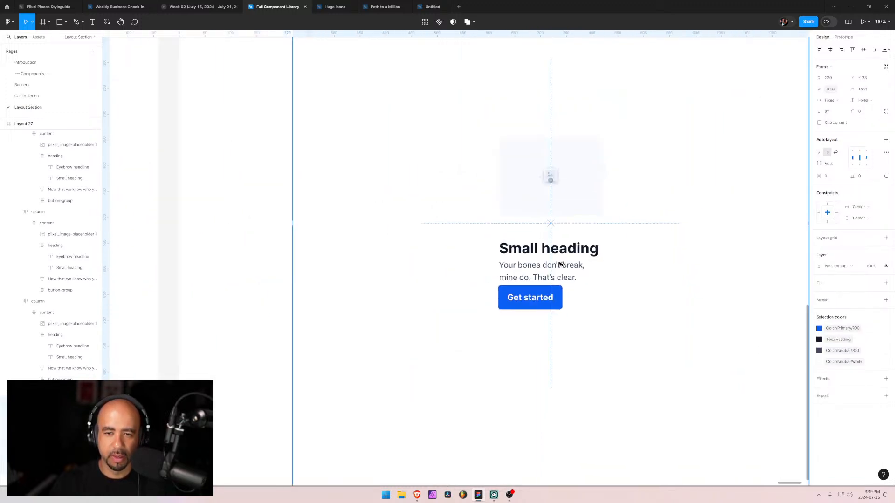
pyautogui.click(56, 435)
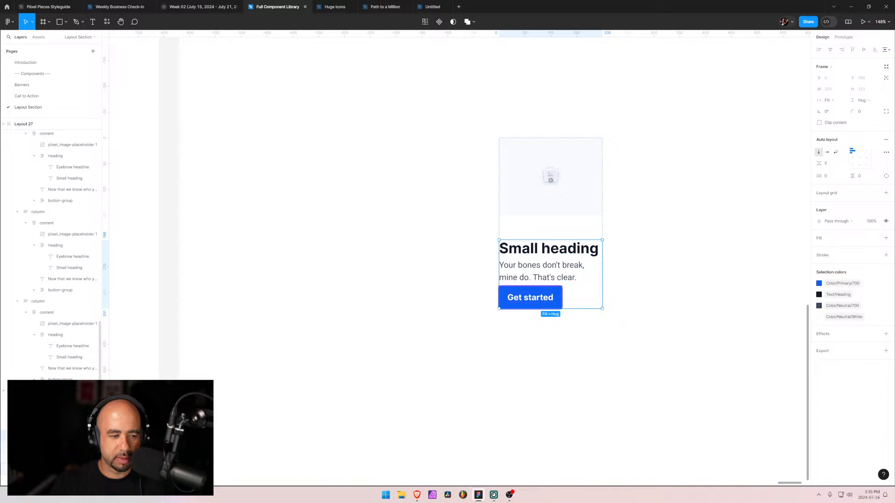
pyautogui.click(56, 468)
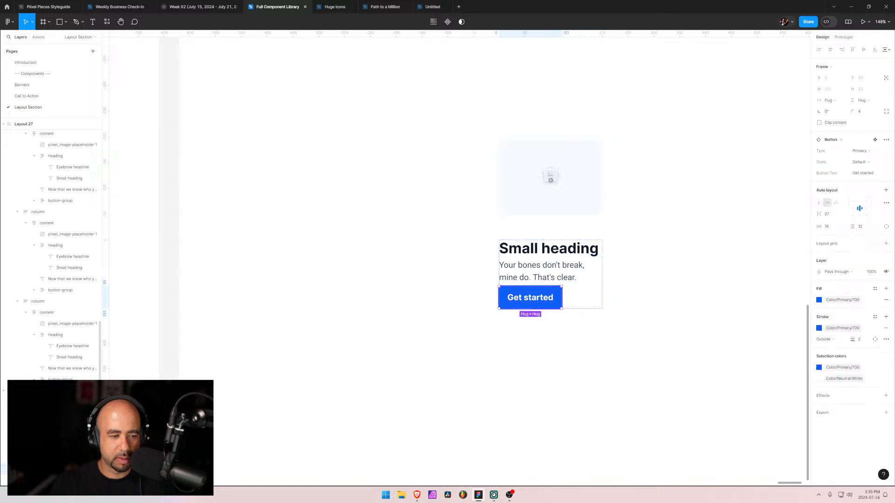
pyautogui.moveTo(56, 469); pyautogui.dragTo(56, 430)
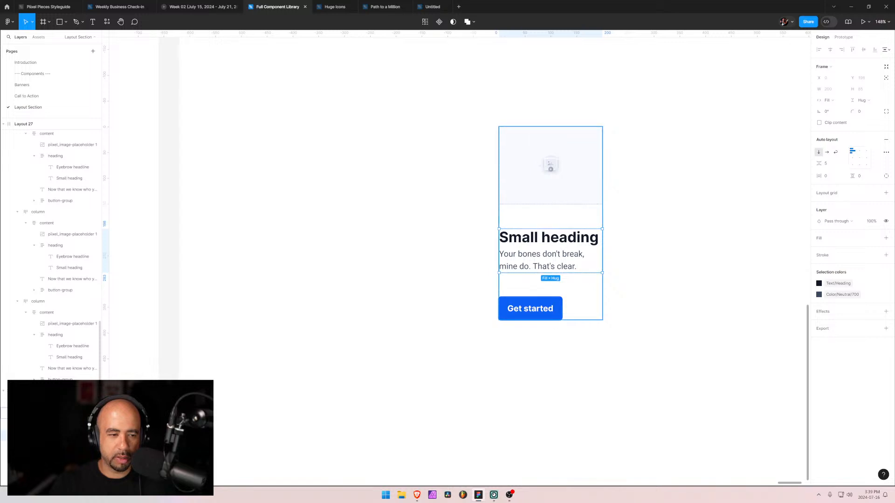
# - Set the column's auto layout vertical gap to 24
pyautogui.click(56, 412)
pyautogui.click(829, 164)
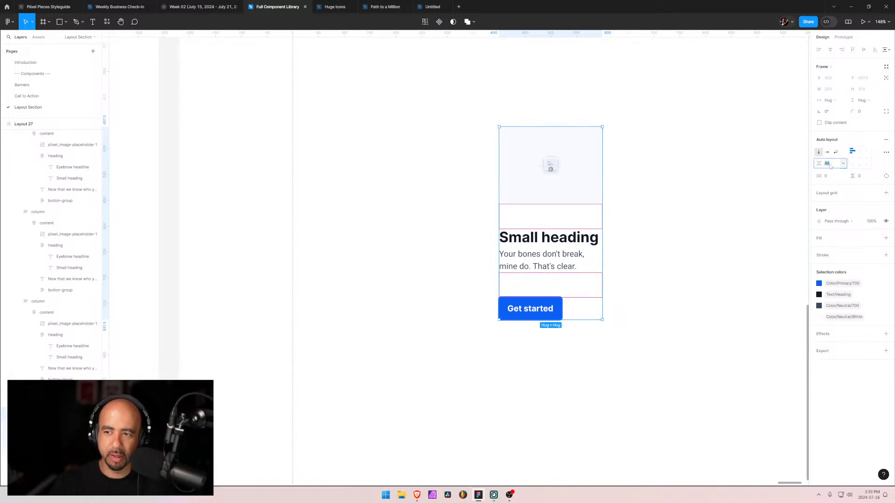
pyautogui.write('24')
pyautogui.press('Return')
pyautogui.click(477, 324)
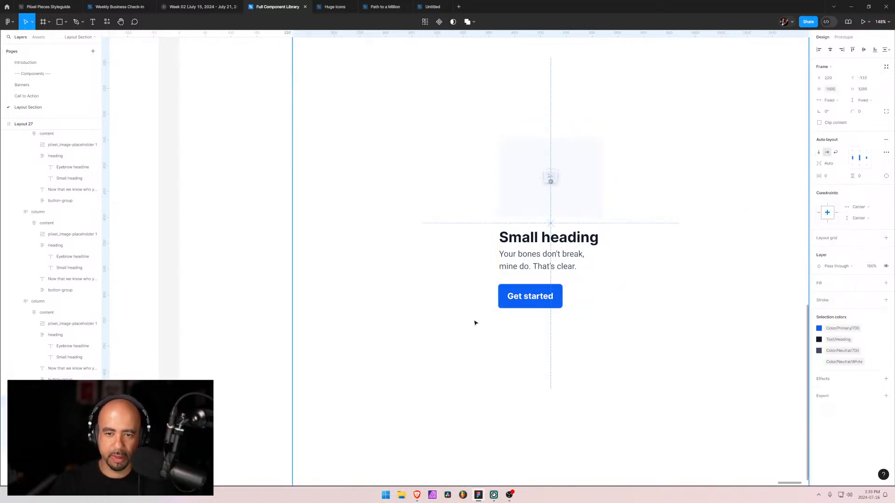
# - Reduce the column's auto layout vertical gap to 16
pyautogui.click(518, 240)
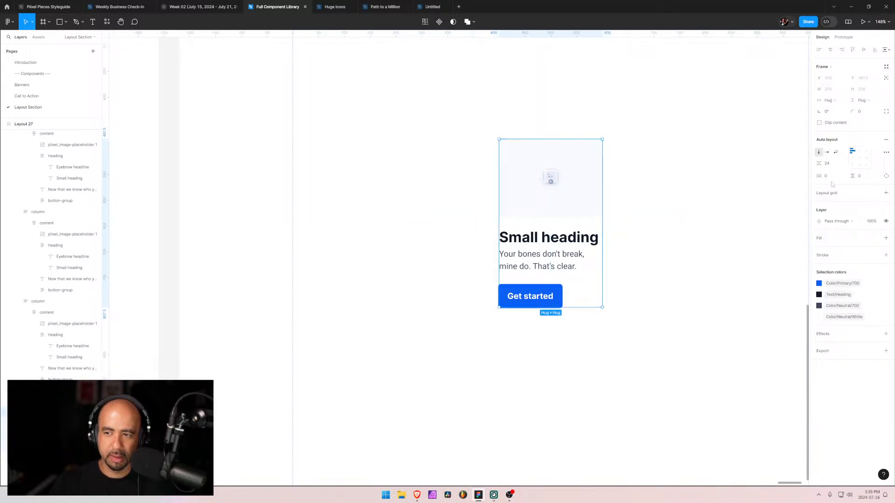
pyautogui.click(831, 166)
pyautogui.write('16')
pyautogui.press('Return')
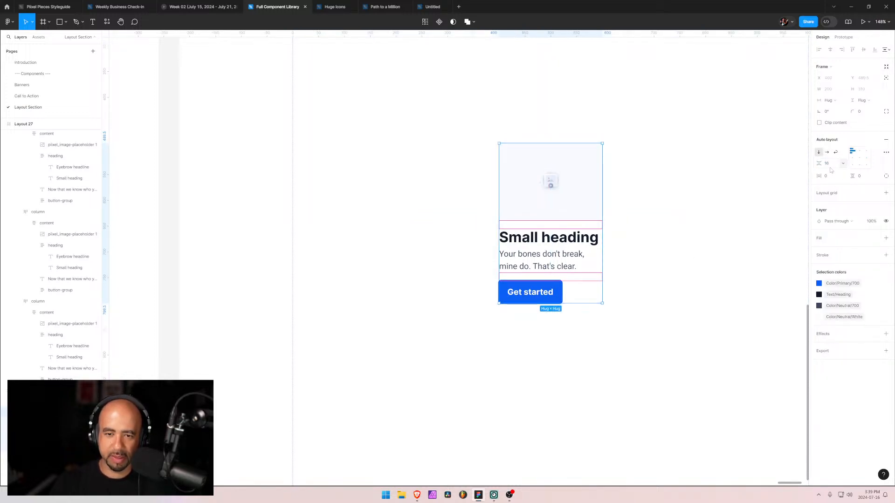
# - Increase the vertical gap between the heading and body text in the content frame to 12
pyautogui.click(56, 435)
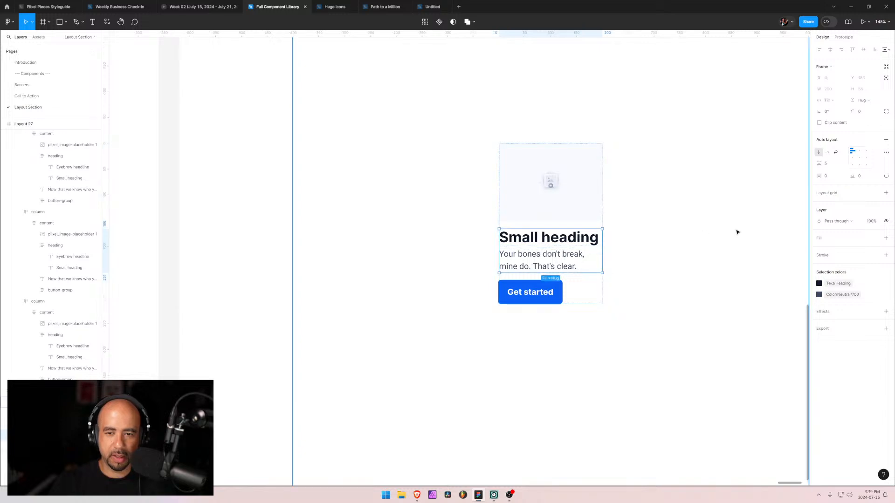
pyautogui.moveTo(818, 165); pyautogui.dragTo(823, 167)
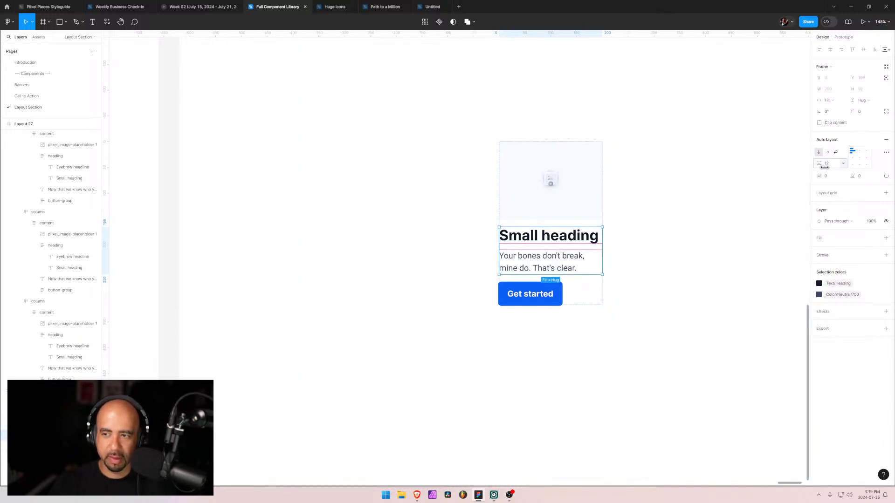
pyautogui.click(700, 244)
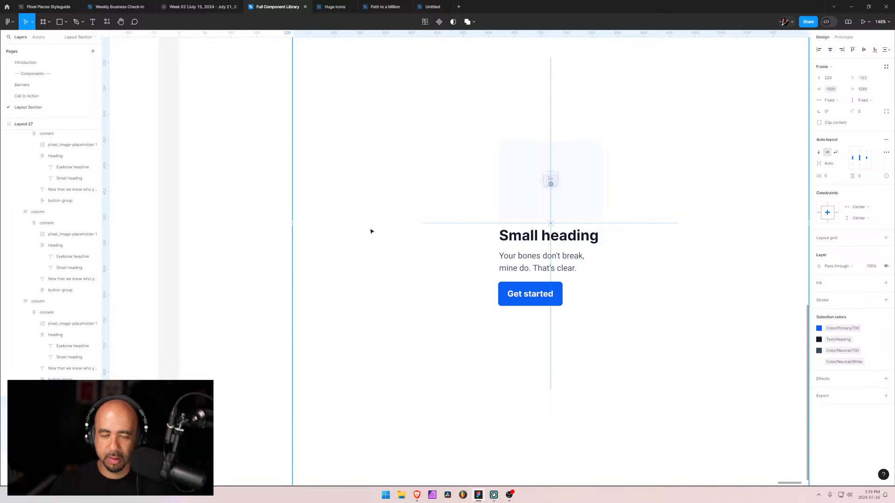
# - Nudge Layout 28's 1000-wide container frame up by 3 pixels and deselect it
pyautogui.press('Up')
pyautogui.press('Up')
pyautogui.press('Up')
pyautogui.click(256, 275)
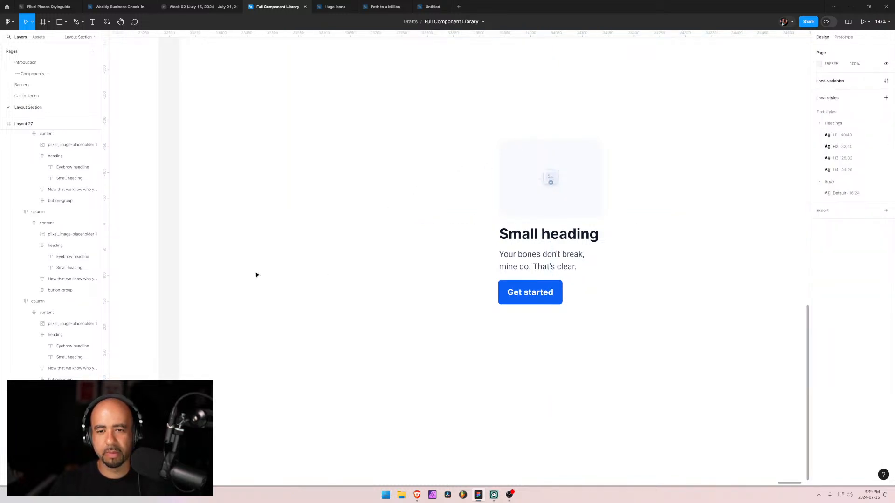
# - Set the column's auto layout vertical gap to 20
pyautogui.click(526, 212)
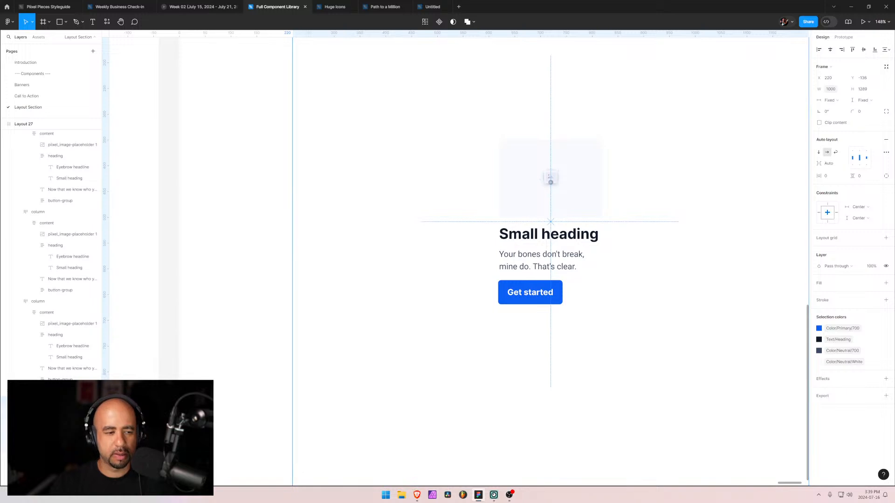
pyautogui.click(827, 165)
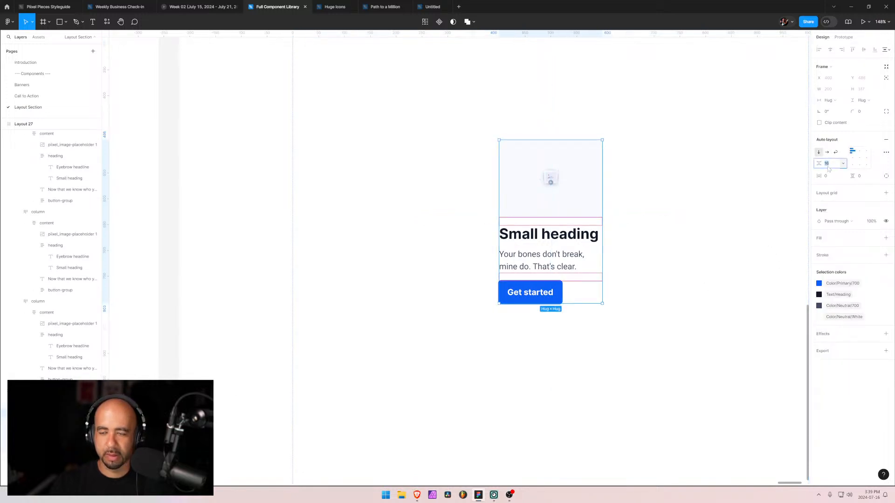
pyautogui.write('20')
pyautogui.press('Return')
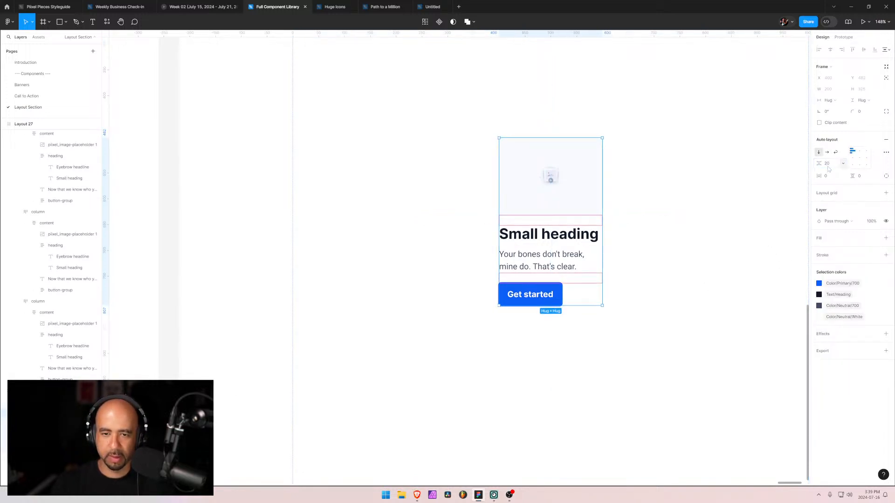
pyautogui.click(414, 296)
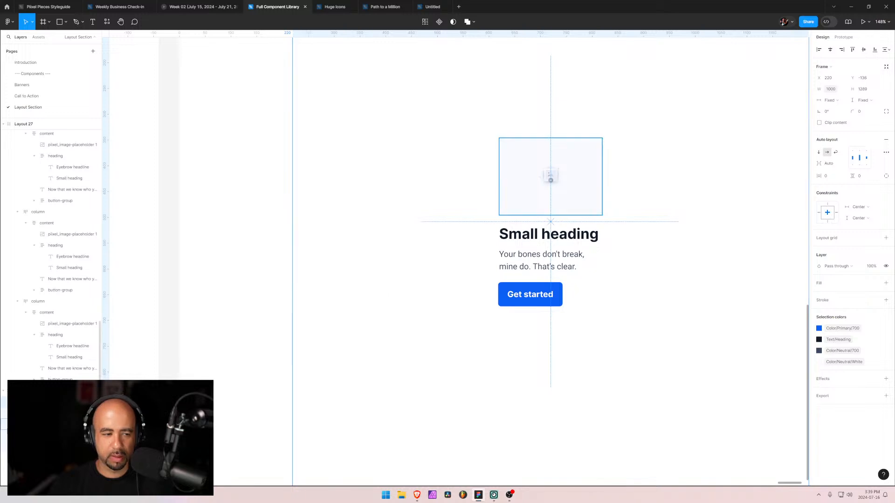
# - Set the vertical gap between the column's image, text and button to 24
pyautogui.click(551, 179)
pyautogui.click(833, 166)
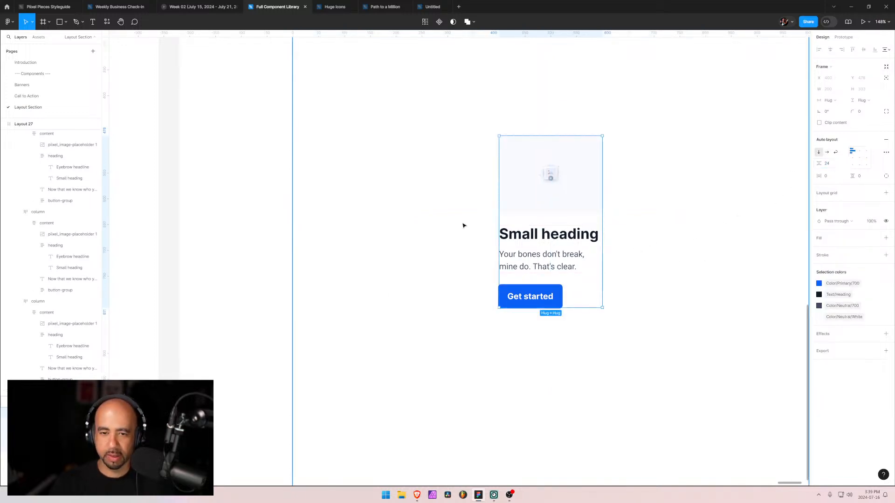
pyautogui.click(434, 226)
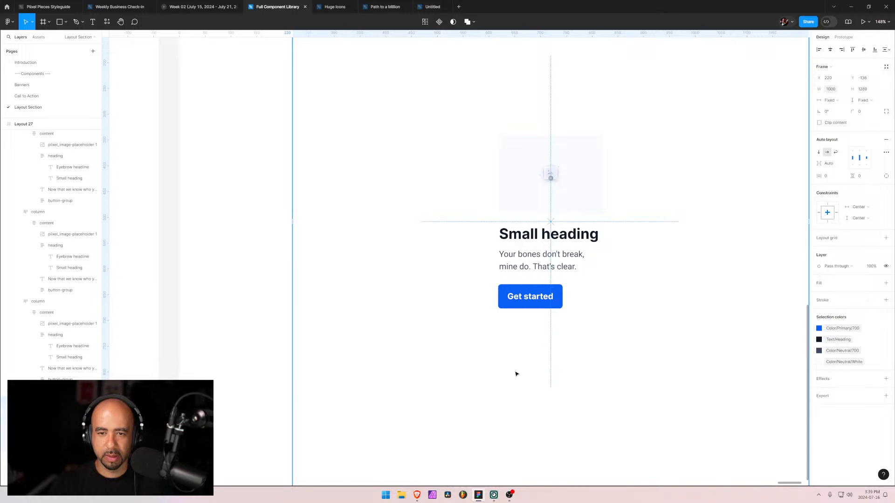
pyautogui.click(235, 292)
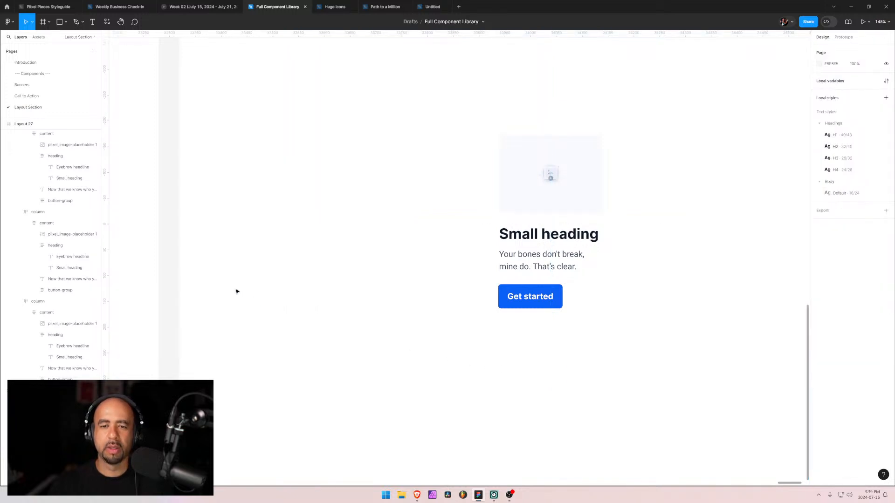
pyautogui.scroll(-5, 441, 312)
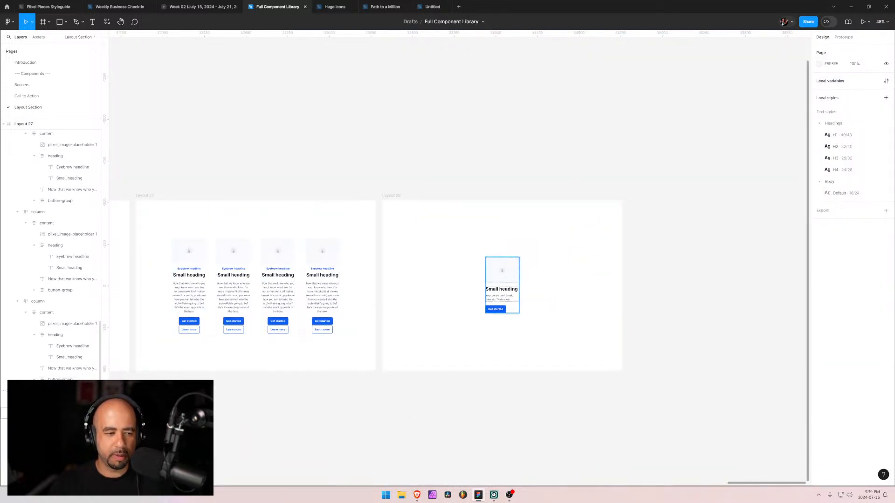
# - Duplicate Layout 28's simplified image, heading and button column three times to make a four-column row
pyautogui.keyDown('ctrl'); pyautogui.click(513, 309); pyautogui.keyUp('ctrl')
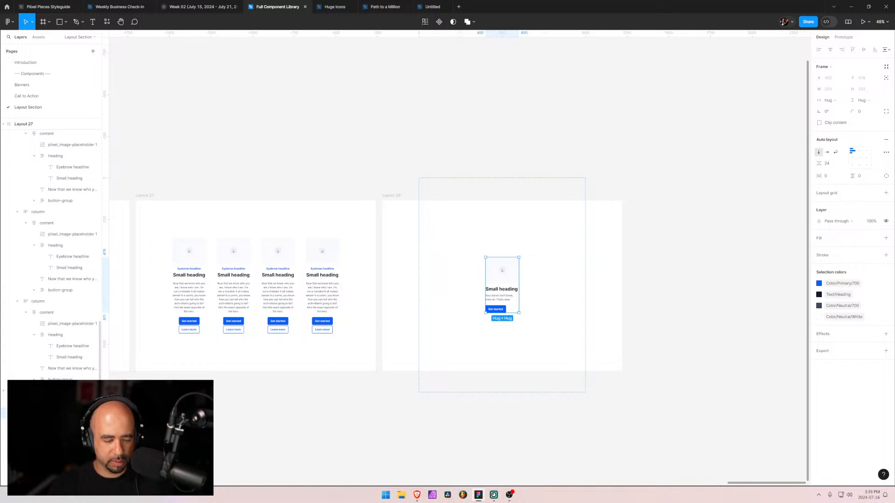
pyautogui.hotkey('ctrl', 'd')
pyautogui.hotkey('ctrl', 'd')
pyautogui.hotkey('ctrl', 'd')
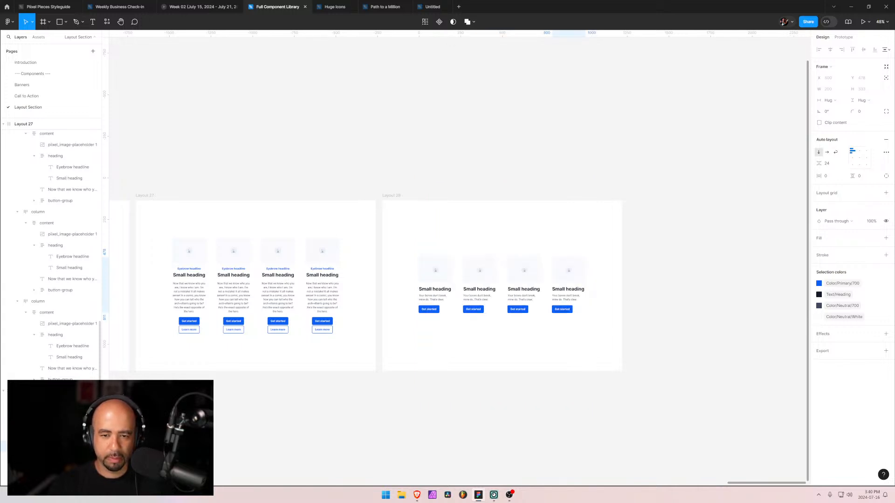
# - Set Layout 28's 1000-wide container to hug its height, and vertically centre the containers of Layout 28 and Layout 27 in their frames
pyautogui.click(428, 224)
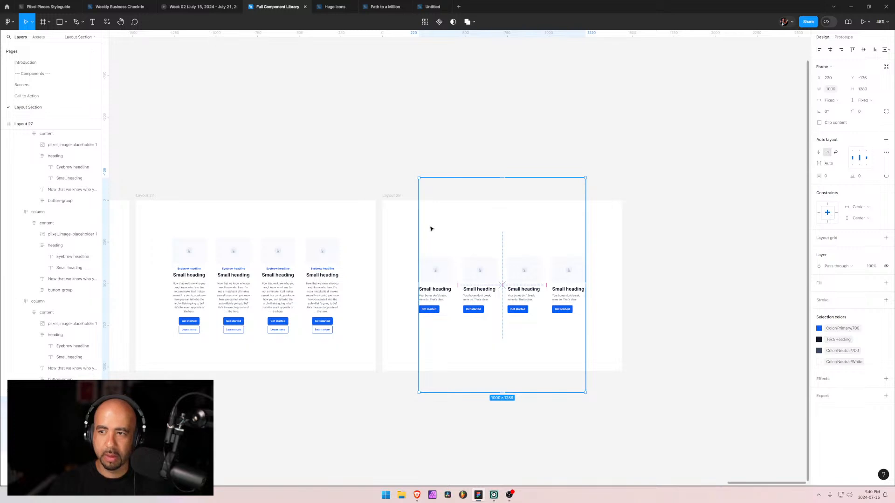
pyautogui.click(862, 101)
pyautogui.click(872, 109)
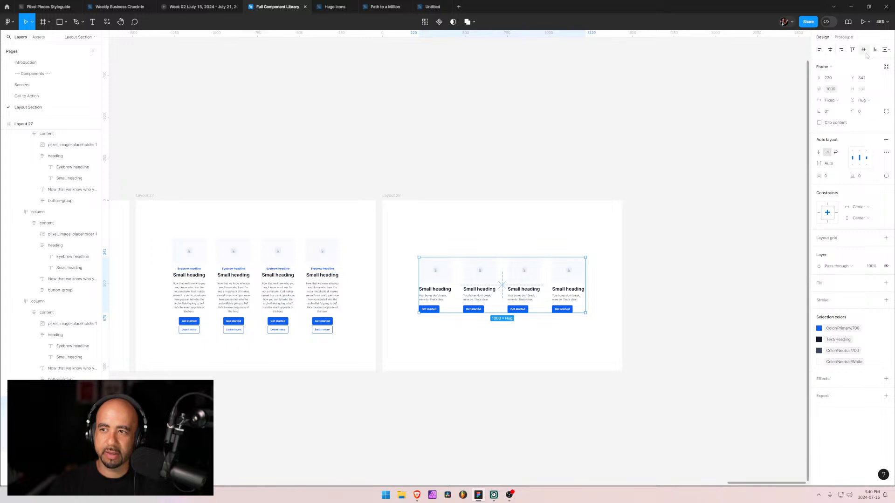
pyautogui.click(417, 229)
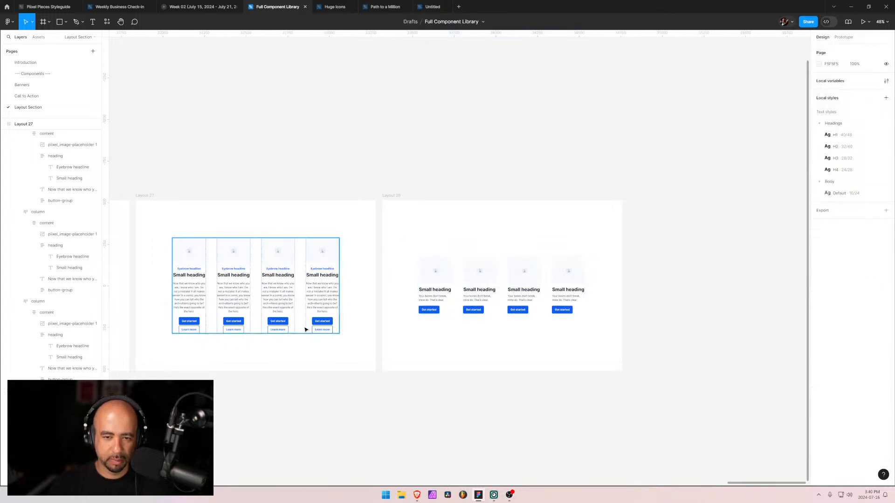
pyautogui.click(210, 280)
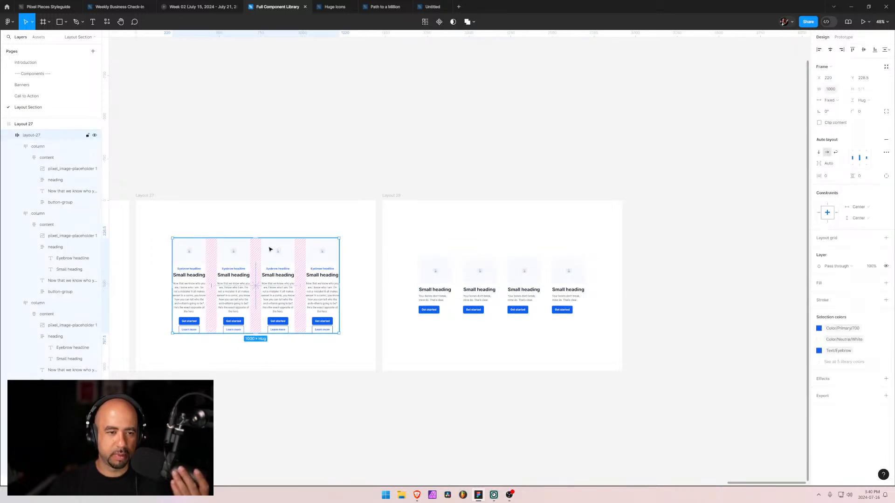
pyautogui.click(863, 49)
# - Collapse the expanded columns of Layout 27 and the Layout 28 container in the layer tree, and duplicate the Layout 28 frame
pyautogui.click(460, 261)
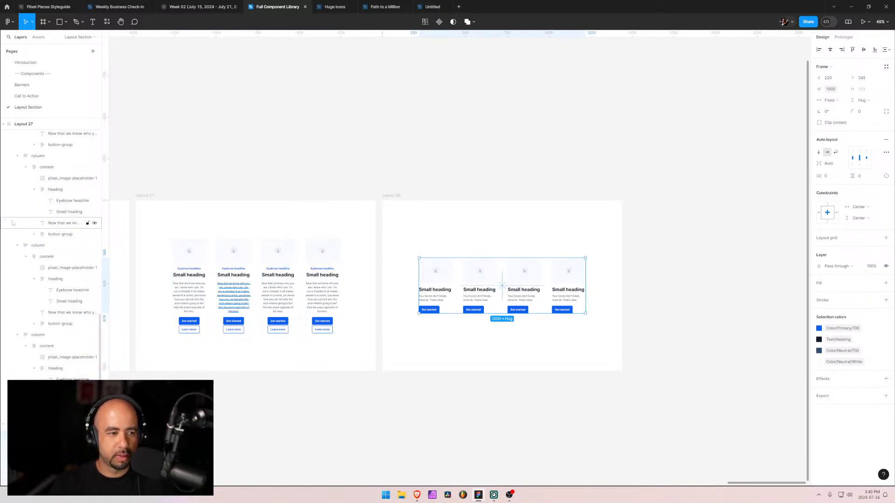
pyautogui.click(17, 156)
pyautogui.click(17, 167)
pyautogui.click(17, 178)
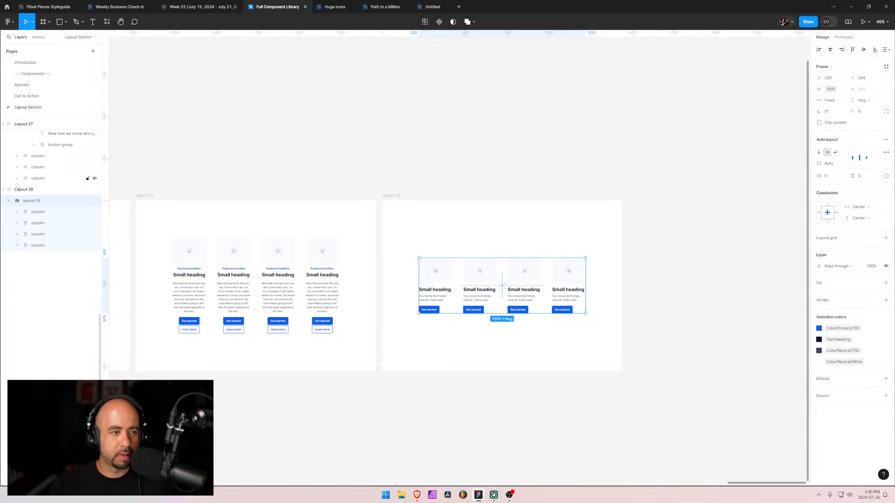
pyautogui.click(9, 200)
pyautogui.click(23, 190)
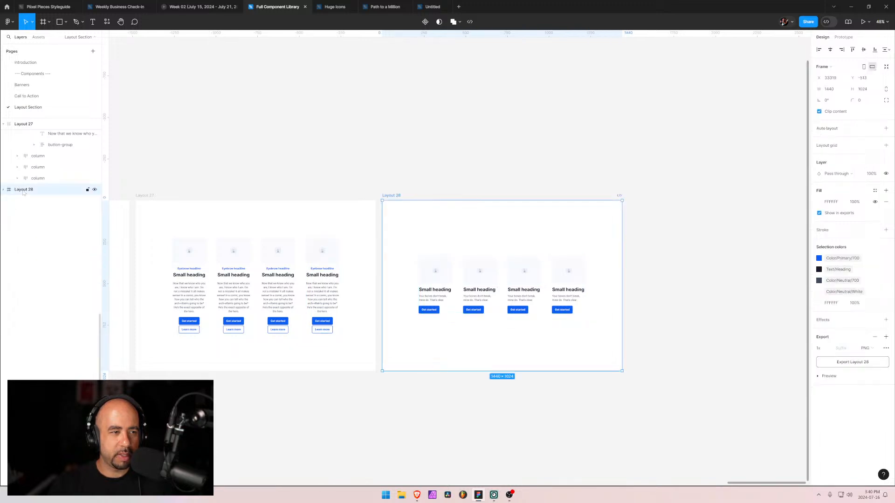
pyautogui.hotkey('ctrl', 'd')
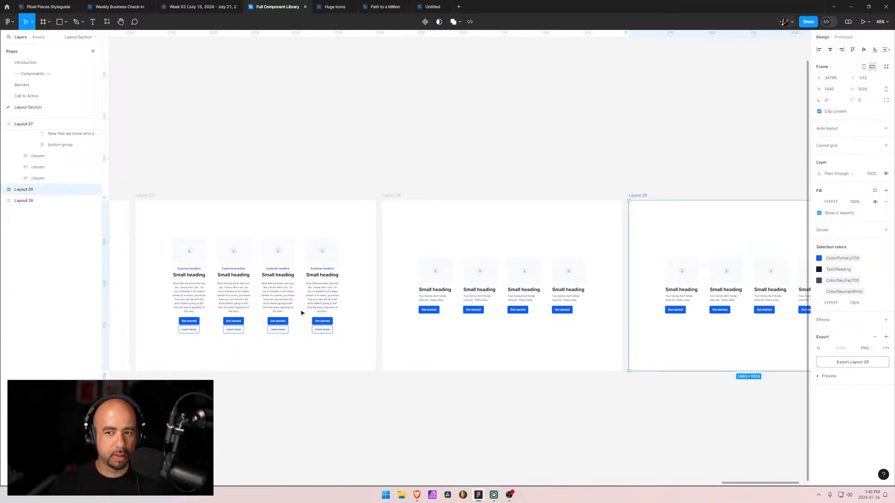
# - Move the duplicated layout frame below Layout 28 in the layer order
pyautogui.click(3, 201)
pyautogui.click(3, 201)
pyautogui.moveTo(16, 190); pyautogui.dragTo(14, 206)
# - Rename the container layer inside the Layout 29 frame to layout-29
pyautogui.click(4, 202)
pyautogui.click(32, 212)
pyautogui.doubleClick(46, 214)
pyautogui.press('Right')
pyautogui.press('BackSpace')
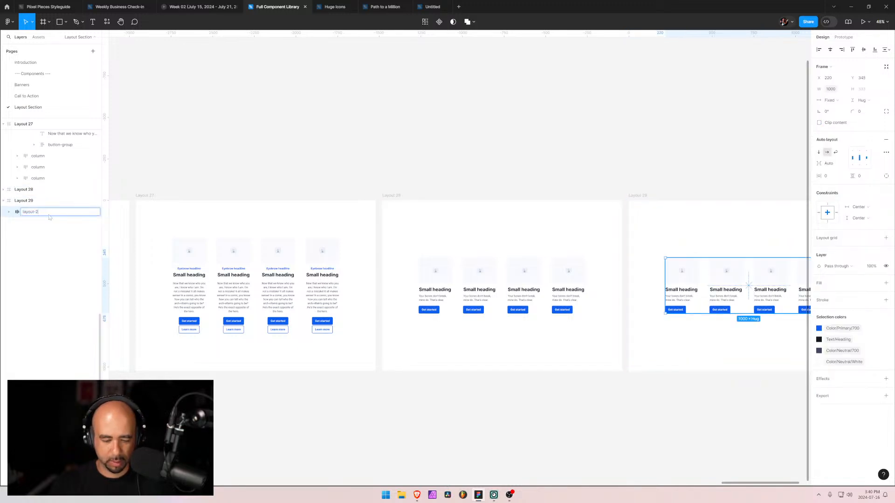
pyautogui.write('9')
pyautogui.press('Return')
# - Rename the container layer inside the Layout 28 frame to layout-28
pyautogui.click(4, 190)
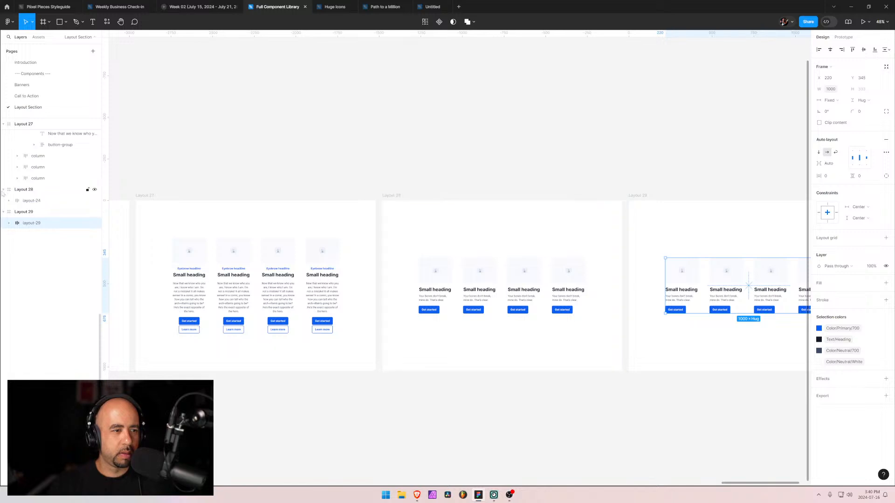
pyautogui.click(32, 201)
pyautogui.doubleClick(46, 203)
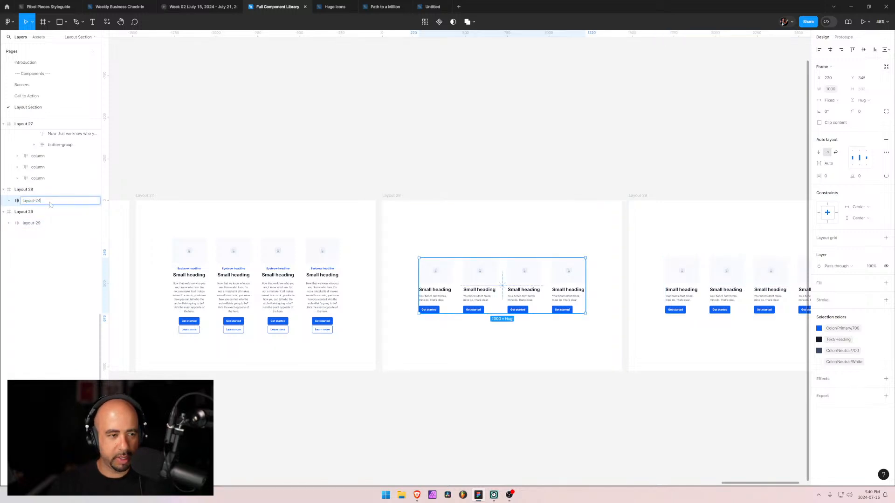
pyautogui.write('8')
pyautogui.press('Return')
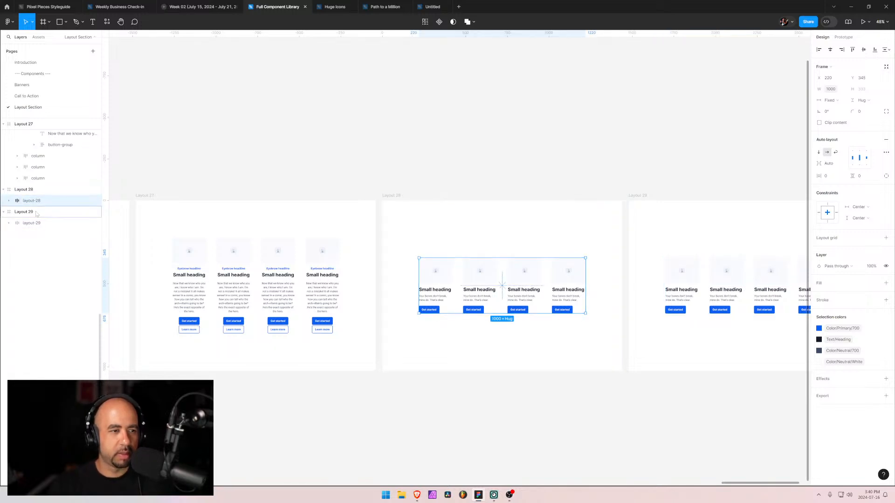
# - Set the auto layout alignment of Layout 29's first column to top center
pyautogui.click(16, 225)
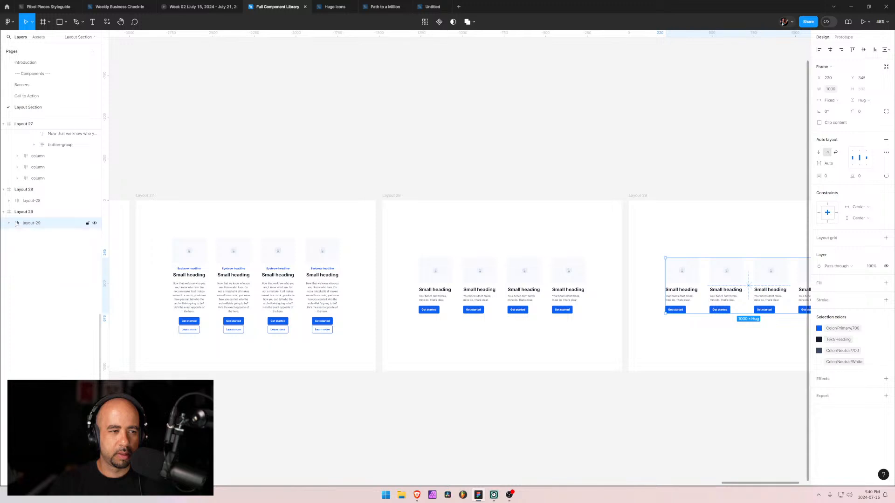
pyautogui.moveTo(674, 341); pyautogui.dragTo(471, 337)
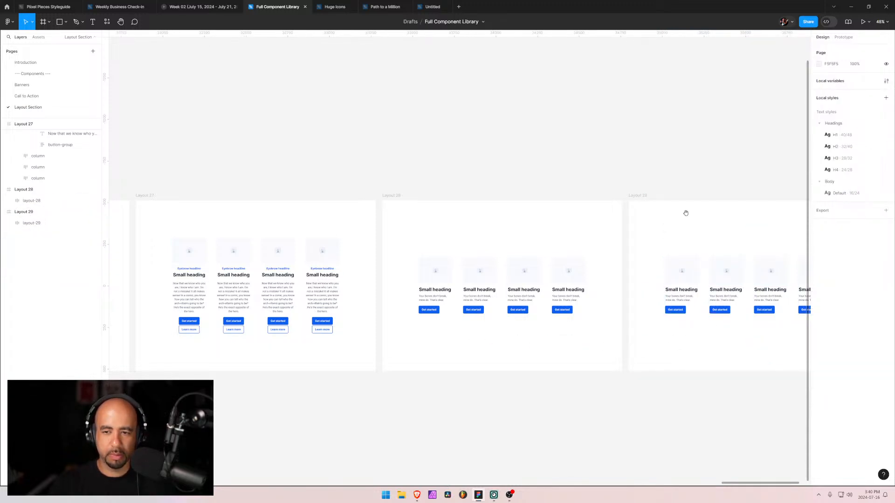
pyautogui.hscroll(5, 513, 279)
pyautogui.keyDown('ctrl'); pyautogui.scroll(5, 509, 176); pyautogui.keyUp('ctrl')
pyautogui.keyDown('ctrl'); pyautogui.scroll(-2, 451, 213); pyautogui.keyUp('ctrl')
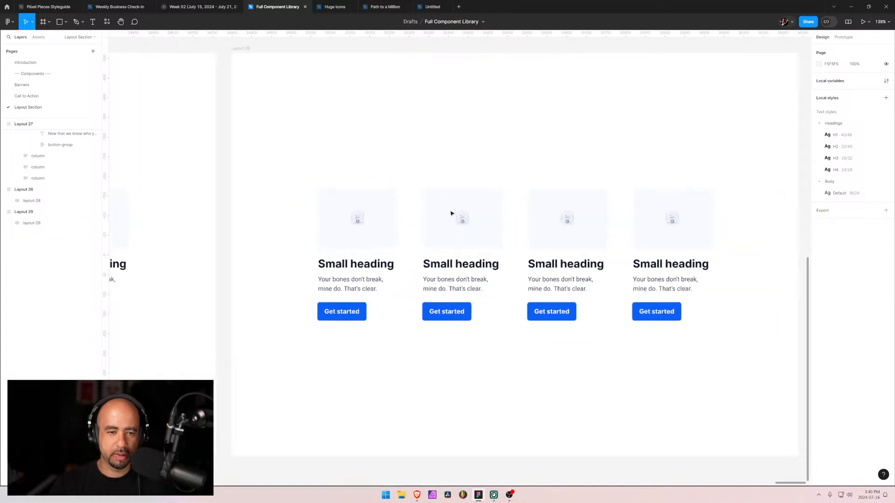
pyautogui.click(9, 224)
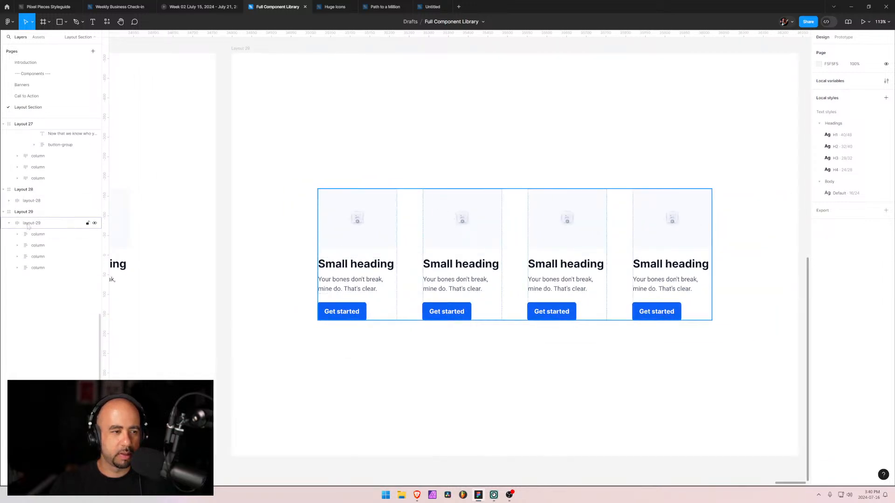
pyautogui.click(28, 236)
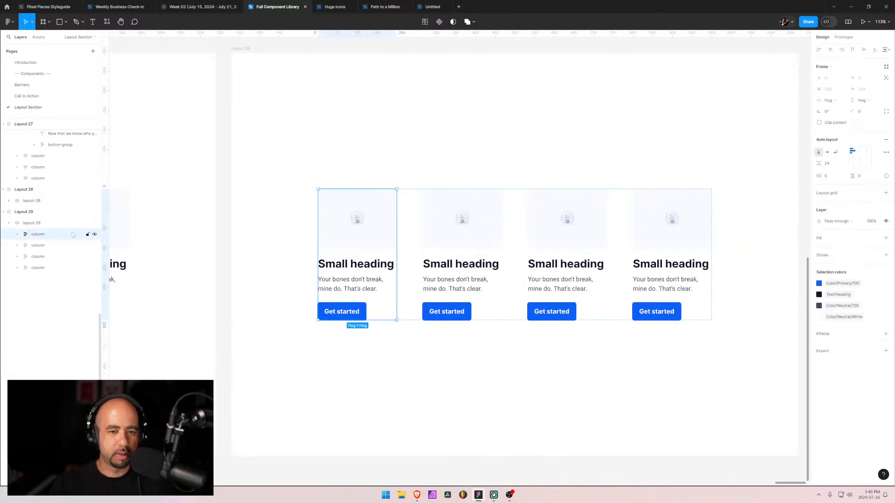
pyautogui.click(859, 152)
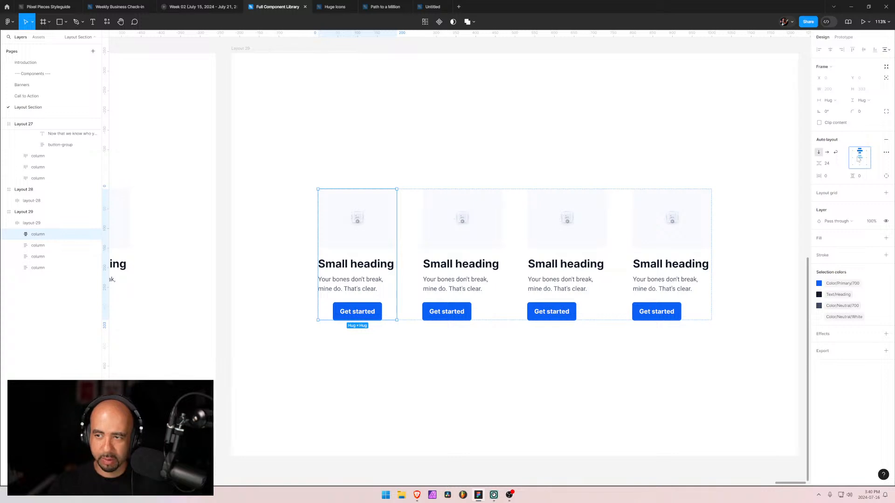
# - Delete the other three columns from layout-29, keeping only the center-aligned one
pyautogui.click(41, 247)
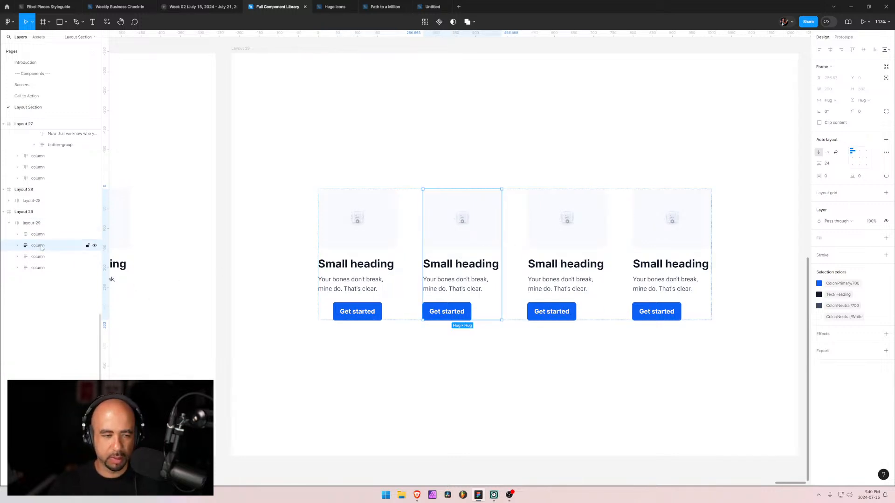
pyautogui.press('Delete')
pyautogui.click(39, 246)
pyautogui.press('Delete')
pyautogui.click(38, 247)
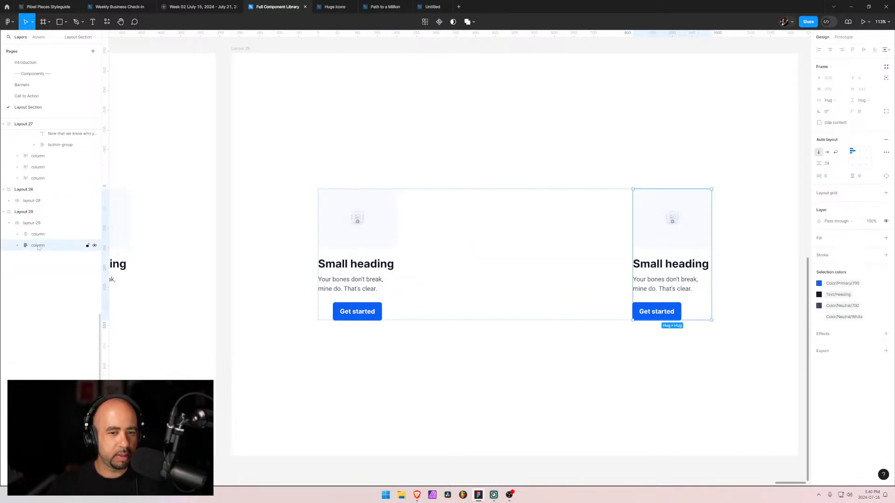
pyautogui.press('Delete')
# - Center-align the small heading and body text in Layout 29's remaining column
pyautogui.click(33, 236)
pyautogui.click(18, 235)
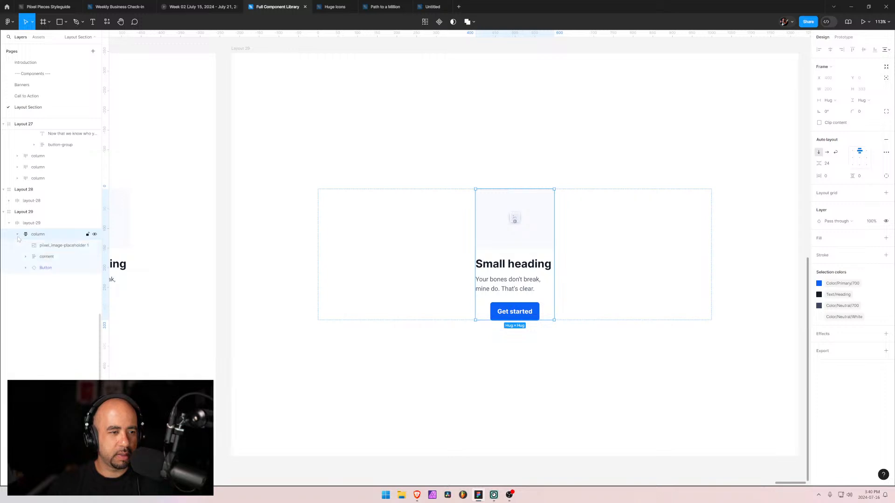
pyautogui.click(29, 256)
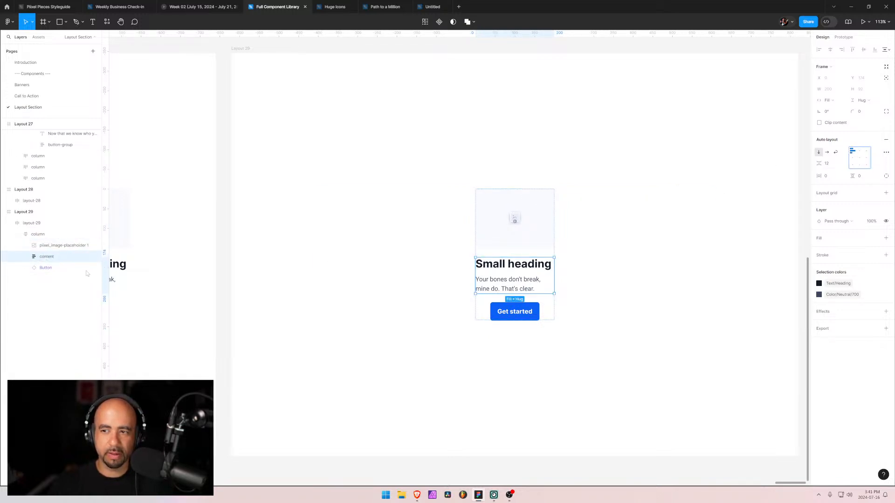
pyautogui.click(26, 257)
pyautogui.click(58, 269)
pyautogui.keyDown('shift'); pyautogui.click(66, 279); pyautogui.keyUp('shift')
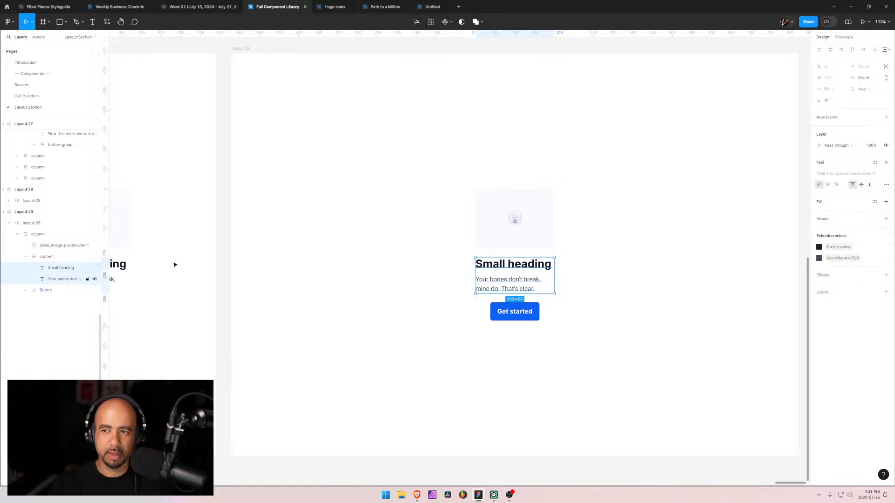
pyautogui.click(827, 186)
# - Collapse Layout 29's centered column, duplicate it three times to rebuild the four-column row, and deselect
pyautogui.click(35, 234)
pyautogui.click(17, 234)
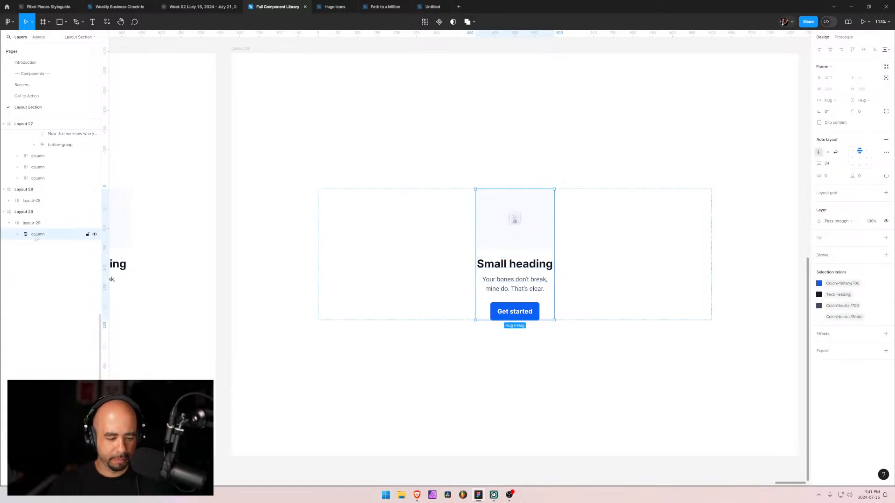
pyautogui.hotkey('ctrl', 'd')
pyautogui.hotkey('ctrl', 'd')
pyautogui.hotkey('ctrl', 'd')
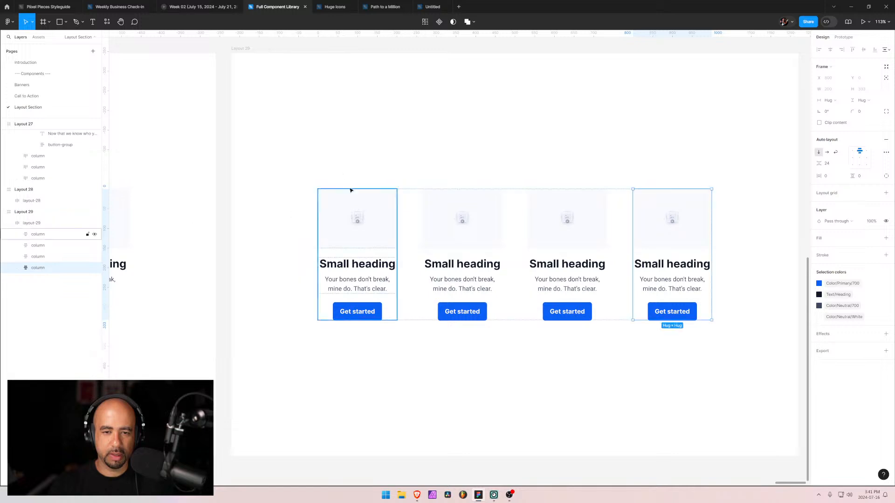
pyautogui.click(332, 152)
# - Review the row of layout frames, comparing the earlier two- and three-column sections with the four-column variants through Layout 29
pyautogui.scroll(-5, 463, 320)
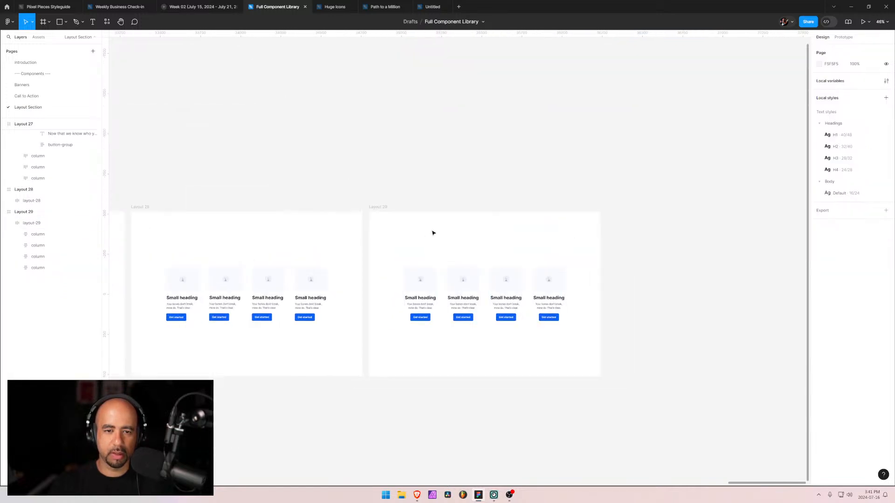
pyautogui.scroll(2, 426, 244)
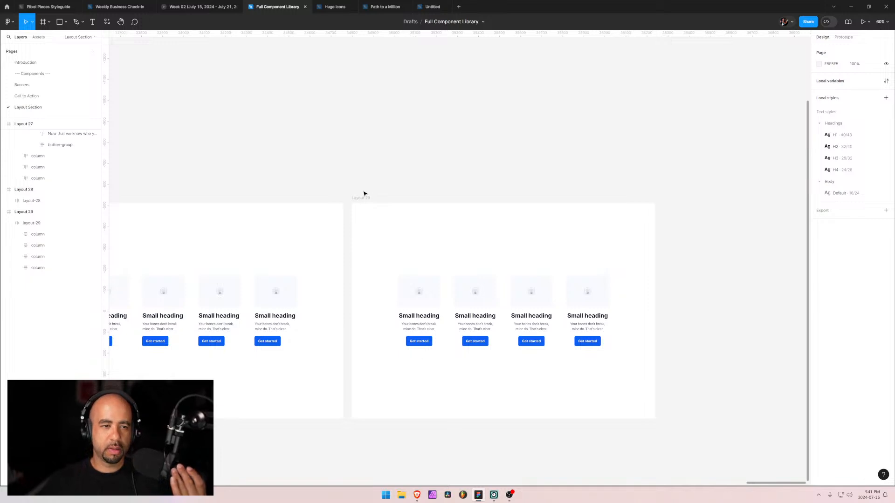
pyautogui.moveTo(255, 211); pyautogui.dragTo(545, 157)
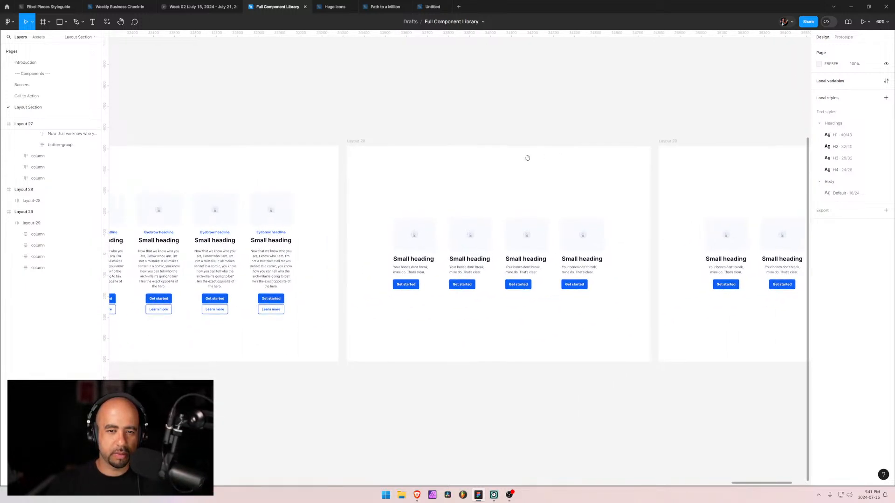
pyautogui.scroll(-5, 532, 158)
pyautogui.moveTo(253, 295); pyautogui.dragTo(610, 316)
pyautogui.moveTo(537, 319); pyautogui.dragTo(274, 326)
pyautogui.moveTo(649, 309); pyautogui.dragTo(565, 286)
pyautogui.moveTo(289, 282); pyautogui.dragTo(515, 286)
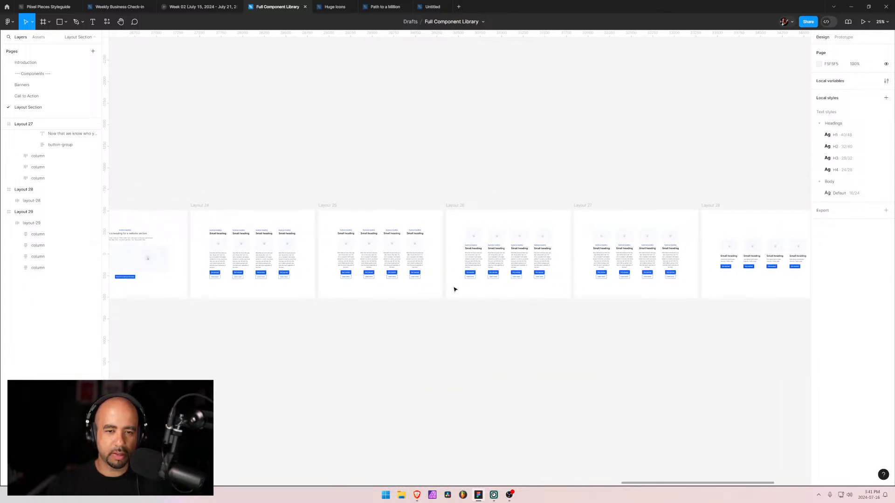
pyautogui.scroll(6, 513, 289)
pyautogui.scroll(-6, 513, 289)
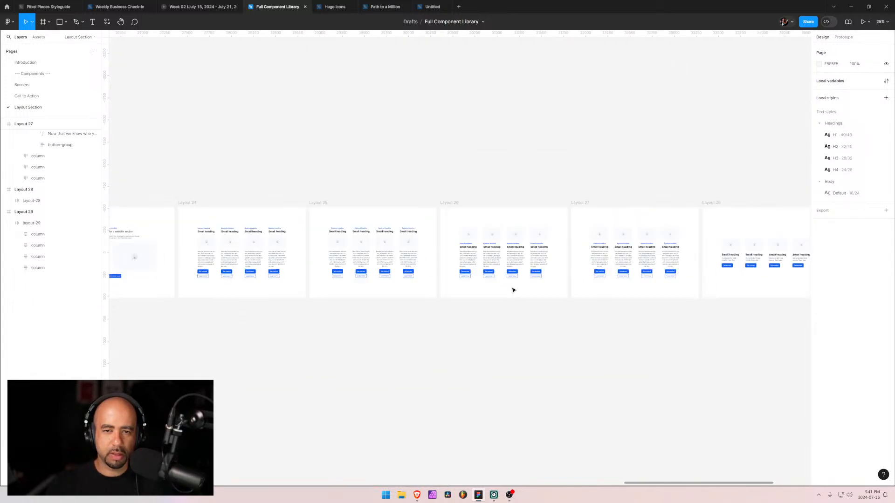
pyautogui.scroll(-1, 505, 287)
pyautogui.moveTo(266, 286); pyautogui.dragTo(580, 250)
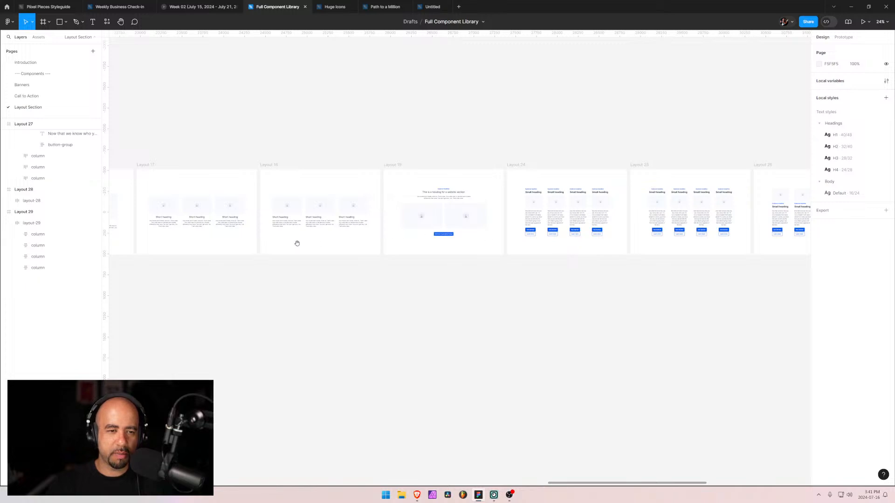
pyautogui.moveTo(305, 243); pyautogui.dragTo(557, 234)
pyautogui.scroll(2, 438, 219)
pyautogui.scroll(-3, 435, 225)
pyautogui.moveTo(288, 231); pyautogui.dragTo(615, 212)
pyautogui.moveTo(247, 219)
pyautogui.mouseDown()
pyautogui.moveTo(651, 208)
pyautogui.moveTo(201, 235)
pyautogui.mouseUp()
pyautogui.moveTo(547, 222); pyautogui.dragTo(139, 230)
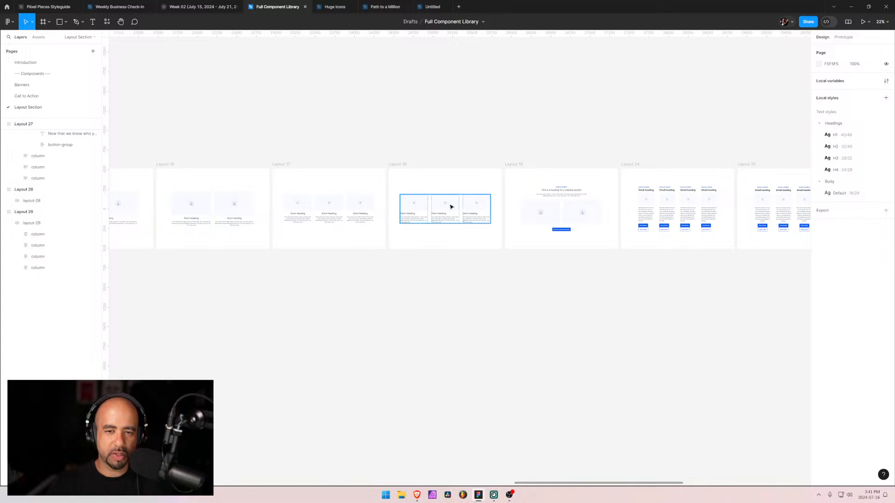
pyautogui.moveTo(340, 238); pyautogui.dragTo(572, 229)
pyautogui.moveTo(247, 230)
pyautogui.mouseDown()
pyautogui.moveTo(573, 219)
pyautogui.moveTo(130, 239)
pyautogui.mouseUp()
pyautogui.moveTo(481, 249); pyautogui.dragTo(97, 242)
pyautogui.moveTo(600, 235); pyautogui.dragTo(408, 242)
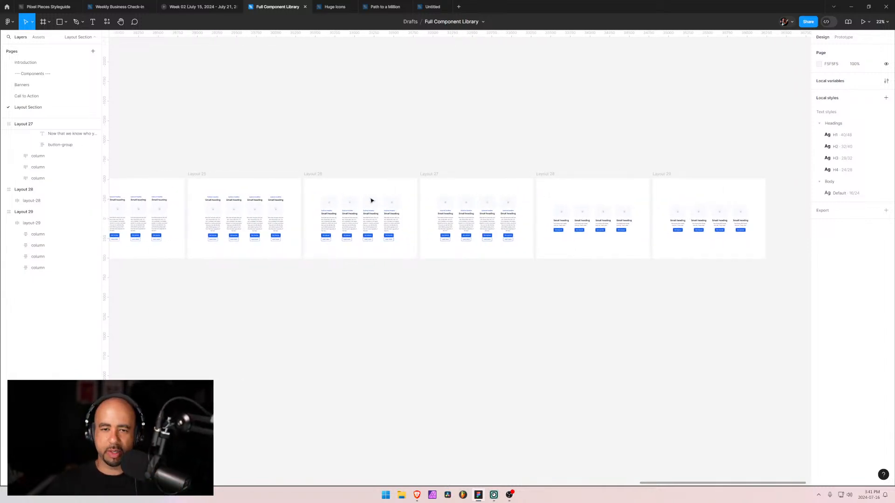
# - Examine the body text in the four-column layouts and the properties of the Default body text style
pyautogui.scroll(3, 533, 212)
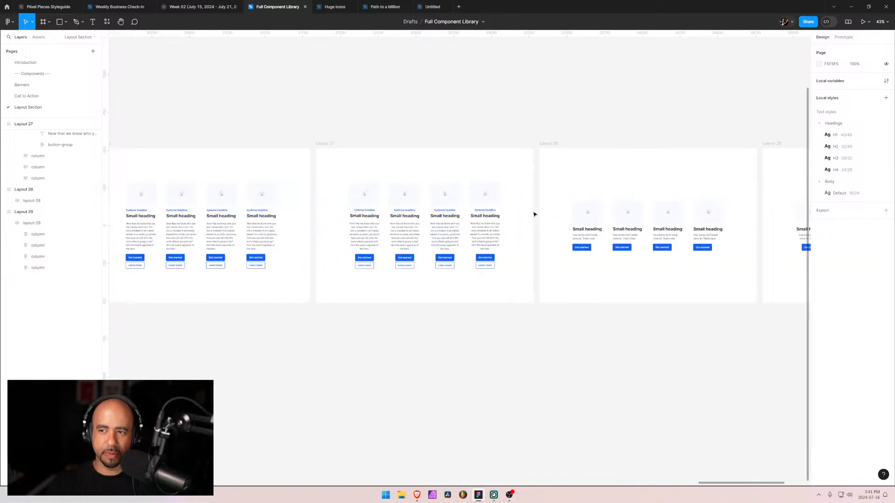
pyautogui.scroll(-3, 485, 233)
pyautogui.scroll(5, 483, 235)
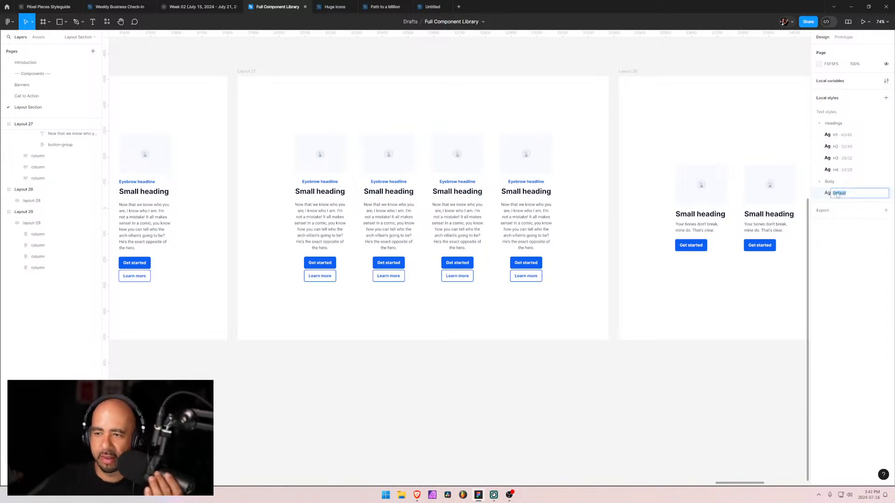
pyautogui.click(886, 193)
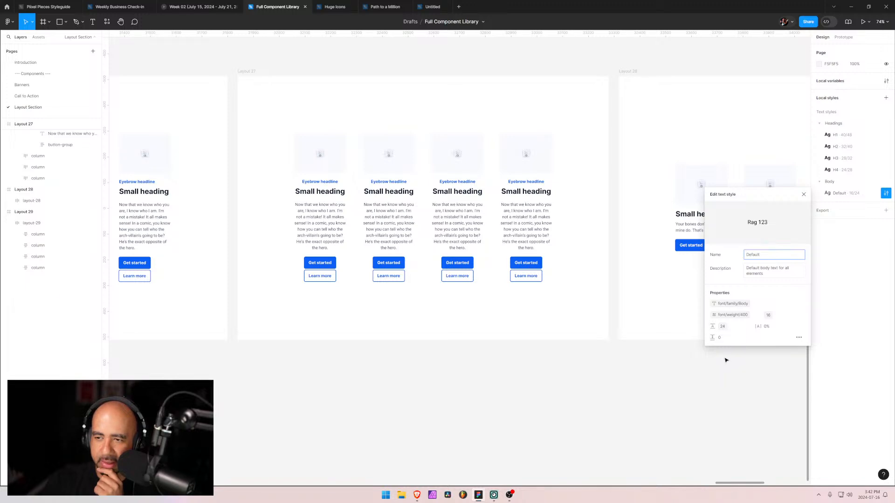
pyautogui.click(831, 256)
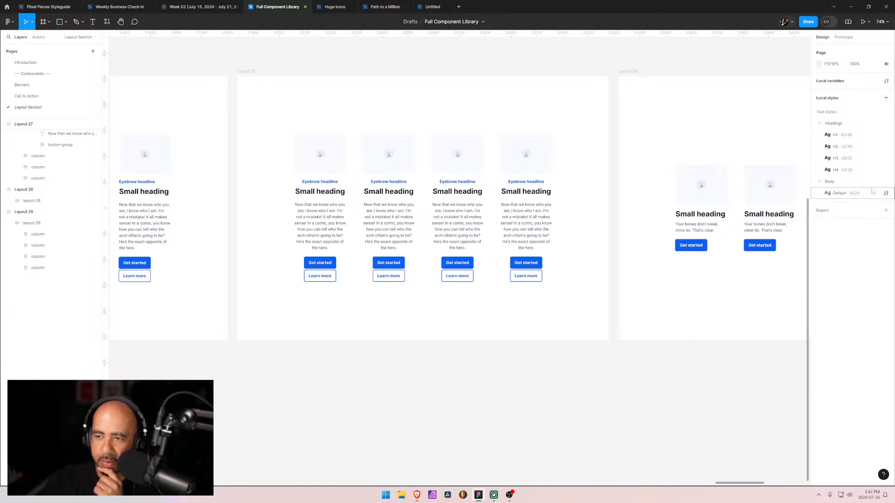
pyautogui.rightClick(847, 195)
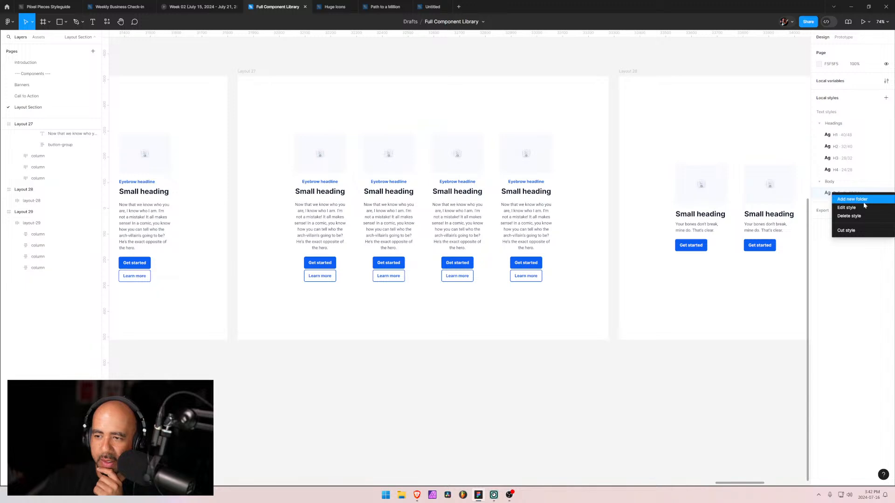
pyautogui.click(864, 284)
# - Start a new text style named Body/Small and bind its font to the font/family Body variable
pyautogui.click(885, 98)
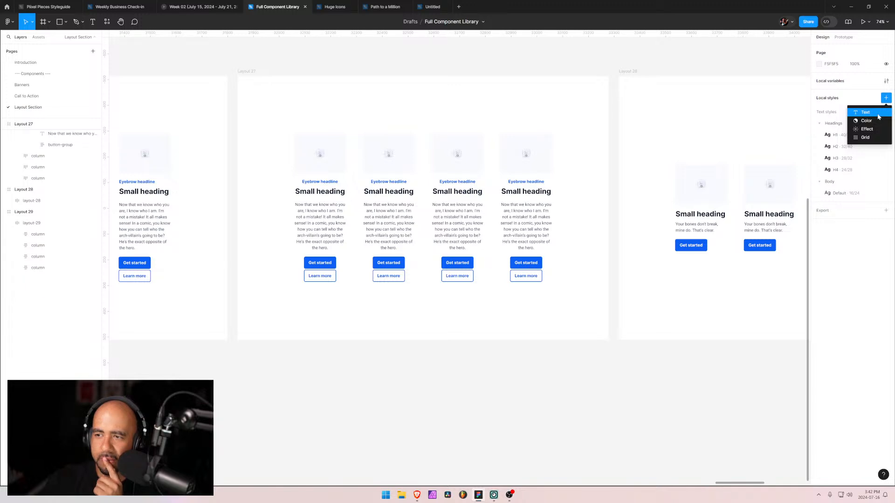
pyautogui.click(877, 115)
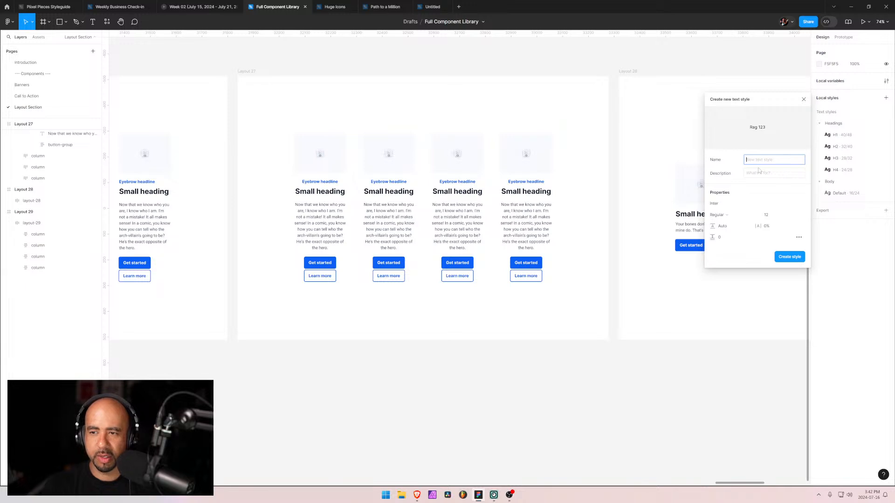
pyautogui.write('Body/')
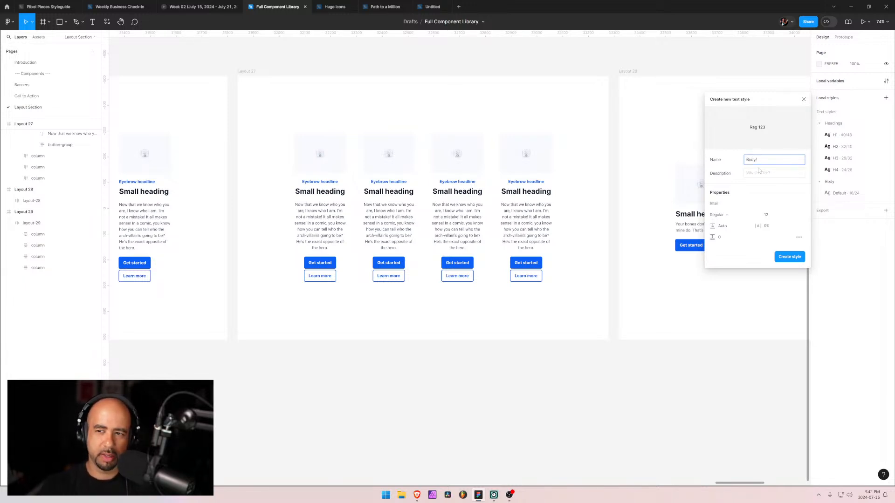
pyautogui.write('Small')
pyautogui.click(749, 208)
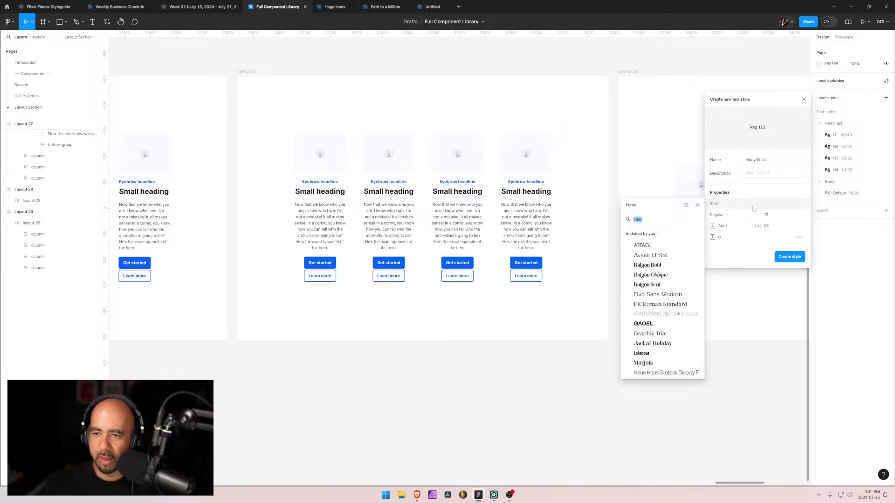
pyautogui.click(686, 205)
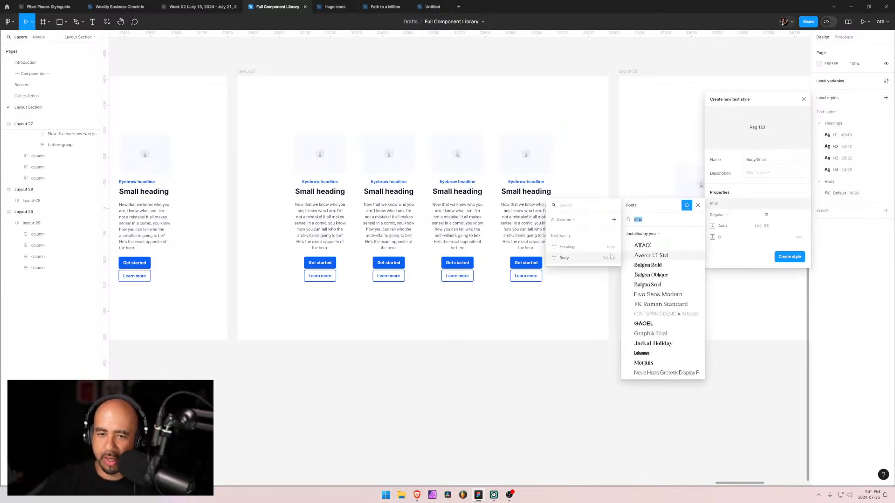
pyautogui.click(572, 260)
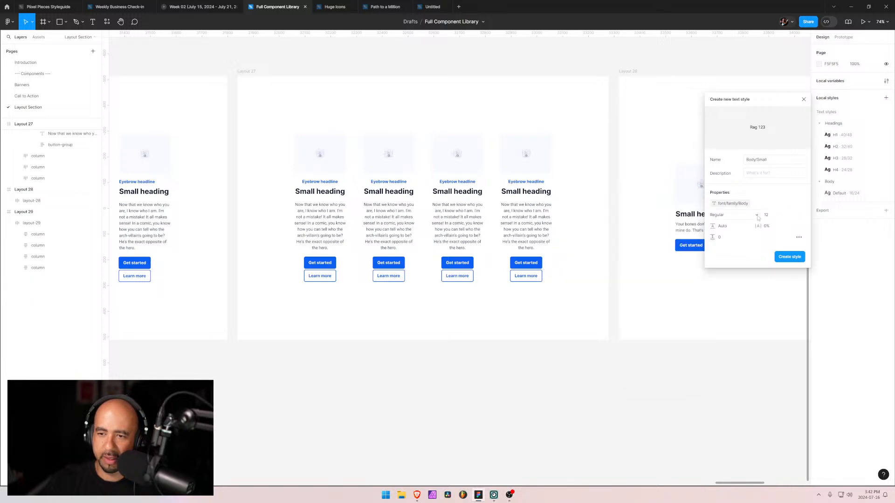
# - Bind the Body/Small style's weight to the font/weight 400 variable and its size to the small variable, 14
pyautogui.click(758, 217)
pyautogui.click(756, 218)
pyautogui.click(758, 217)
pyautogui.click(736, 451)
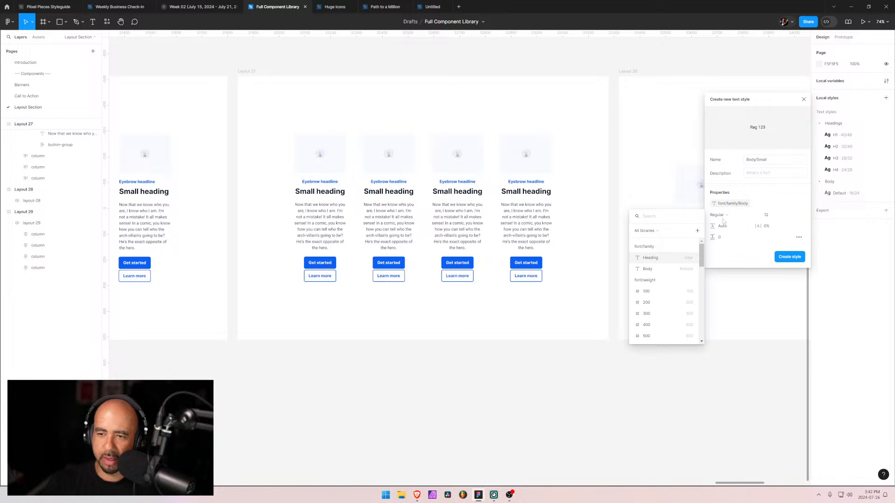
pyautogui.click(652, 324)
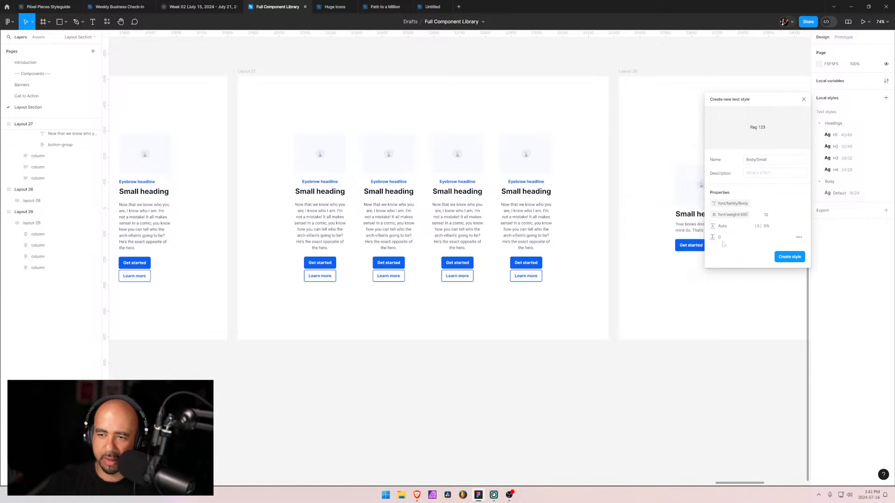
pyautogui.click(794, 214)
pyautogui.click(779, 345)
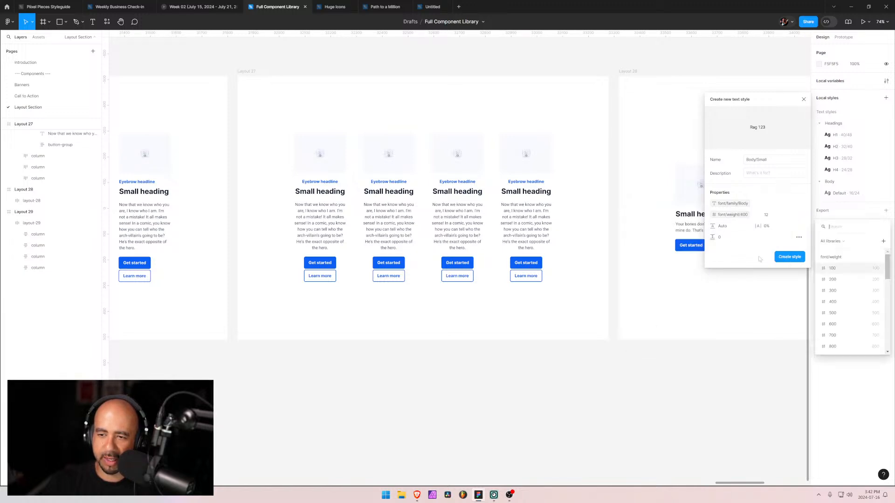
pyautogui.scroll(-5, 851, 317)
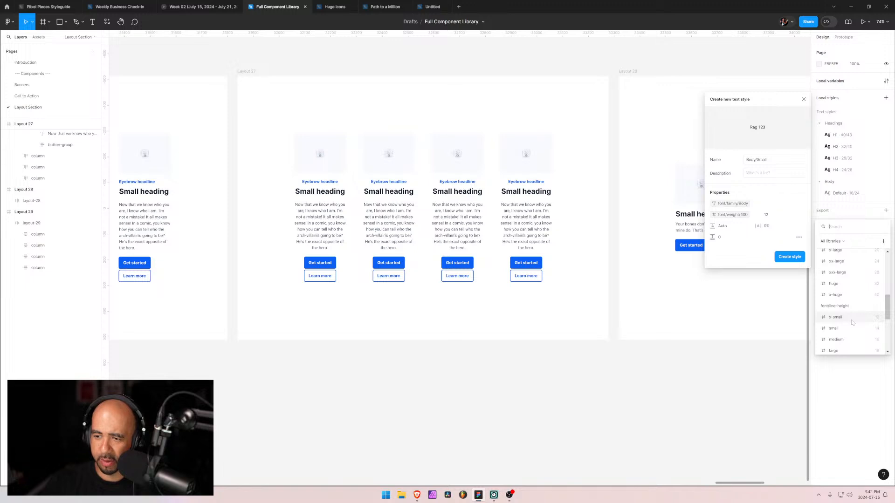
pyautogui.click(853, 331)
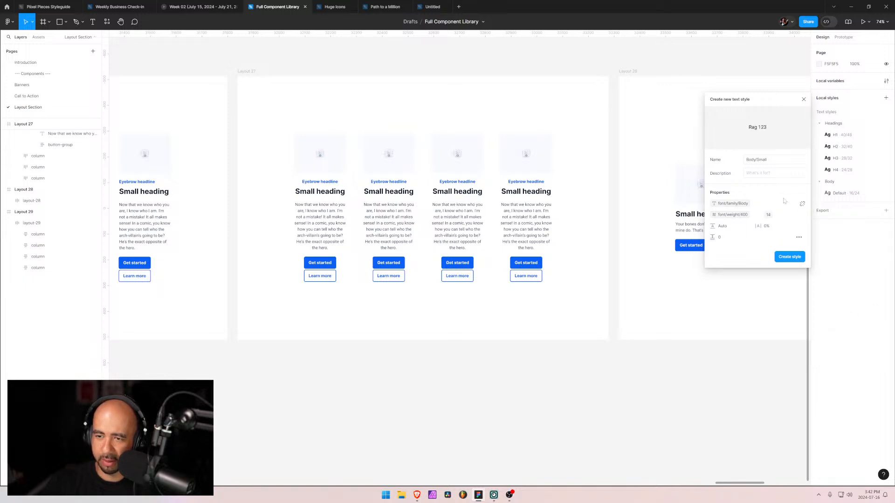
# - Bind the Body/Small line height to the large variable, 18, and create the style
pyautogui.click(742, 227)
pyautogui.scroll(-6, 688, 280)
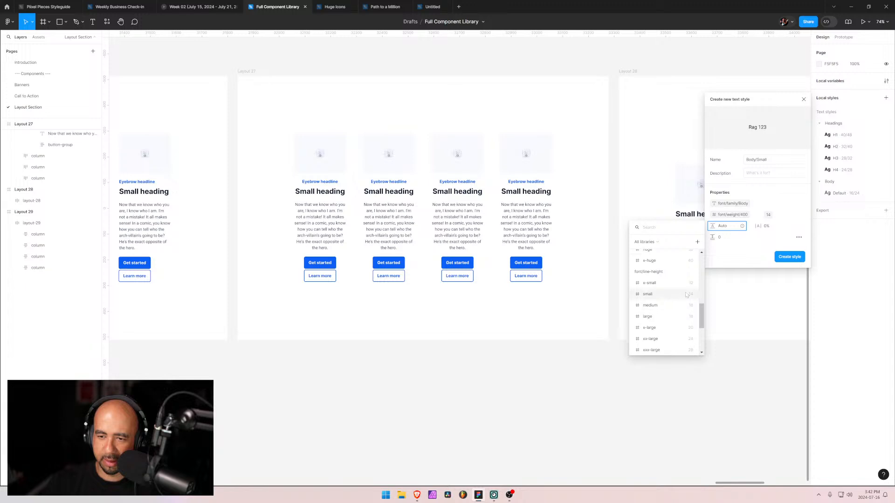
pyautogui.click(666, 316)
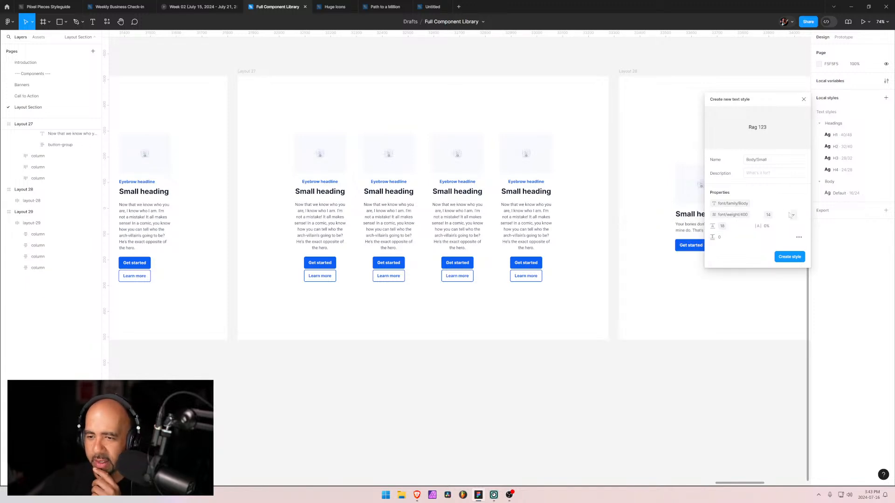
pyautogui.click(794, 258)
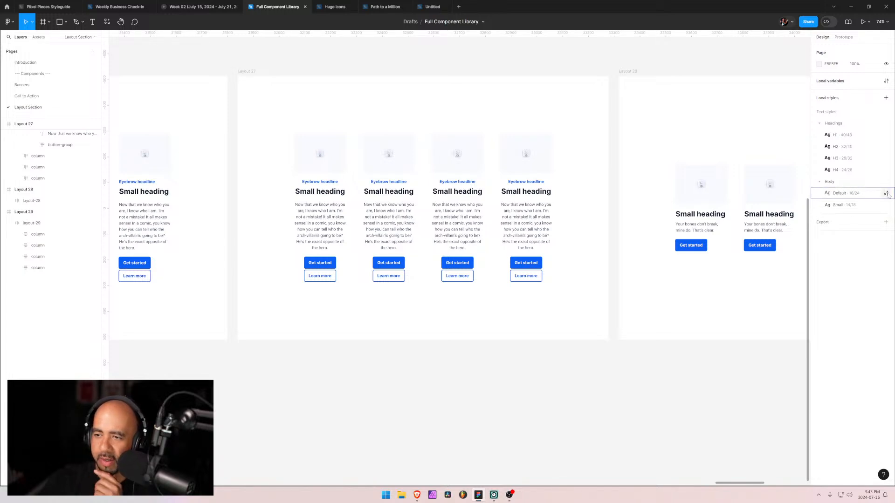
# - Start a new text style named Body/Large and bind its font to the font/family Body variable
pyautogui.click(886, 194)
pyautogui.click(874, 233)
pyautogui.click(885, 98)
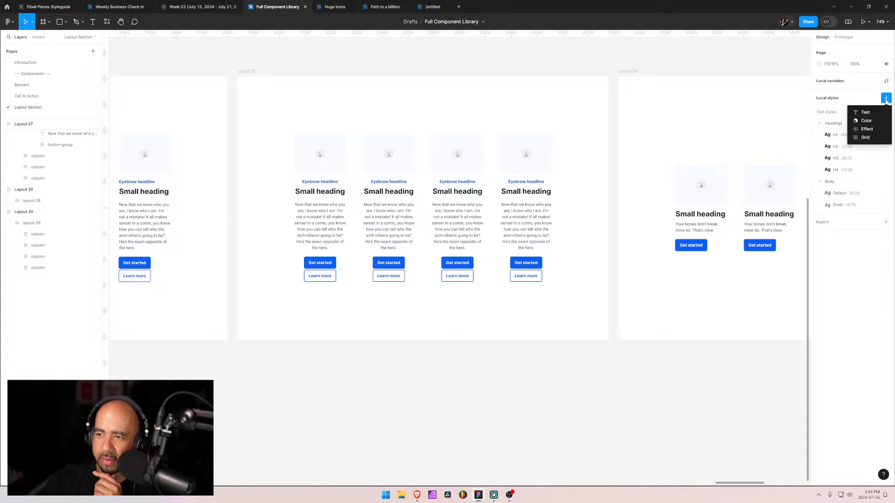
pyautogui.click(865, 112)
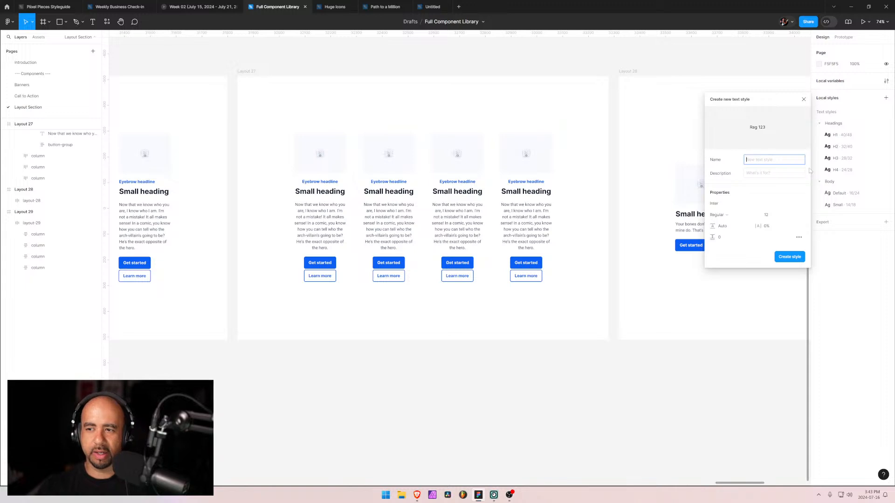
pyautogui.write('Body/Large')
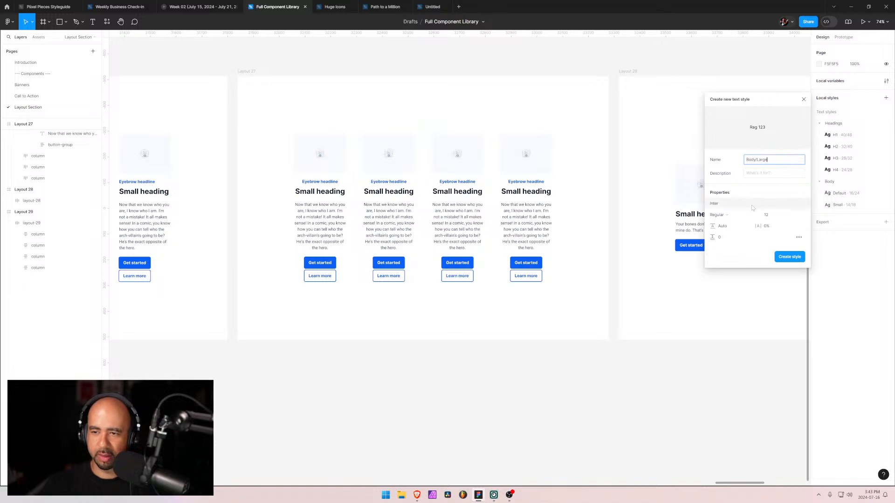
pyautogui.click(757, 207)
pyautogui.click(686, 206)
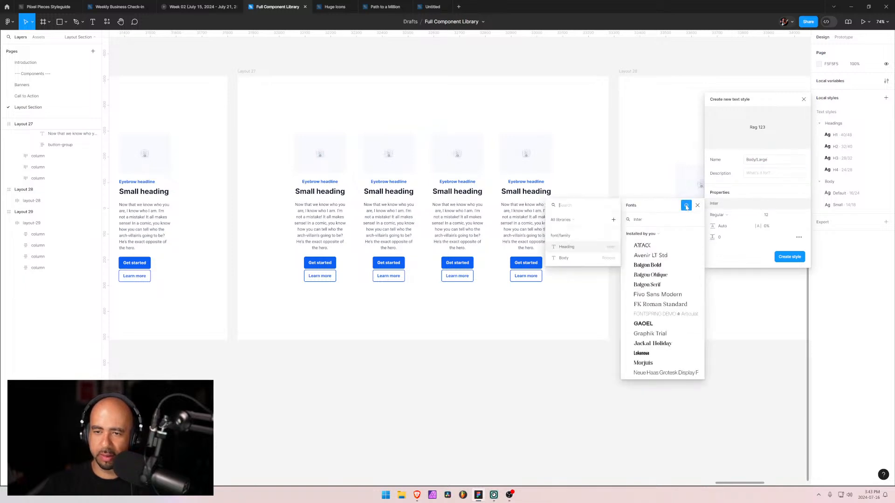
pyautogui.click(576, 263)
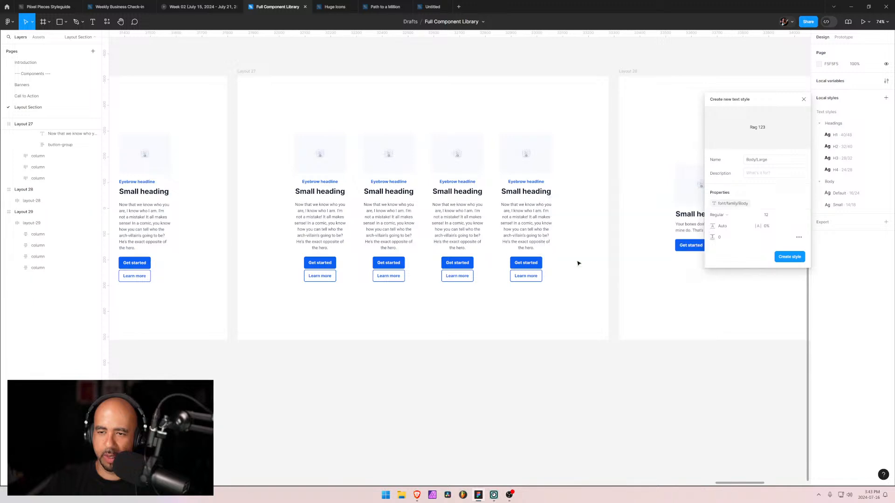
# - Bind the Body/Large style's weight to the font/weight 400 variable and its size to the large variable, 18
pyautogui.click(745, 218)
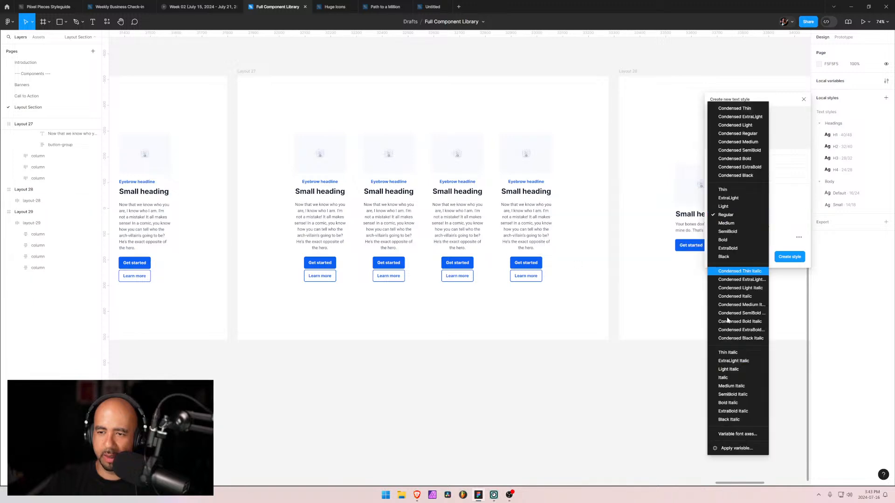
pyautogui.click(735, 448)
pyautogui.click(653, 324)
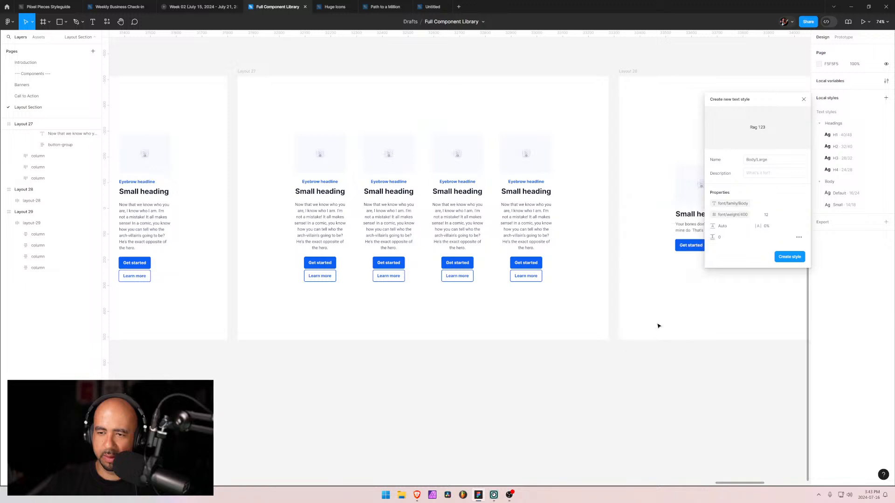
pyautogui.click(796, 217)
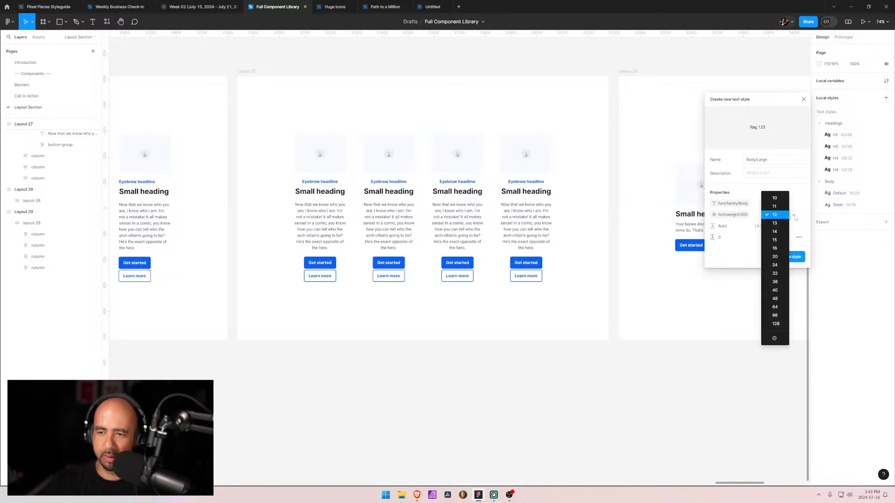
pyautogui.click(775, 338)
pyautogui.scroll(-5, 852, 320)
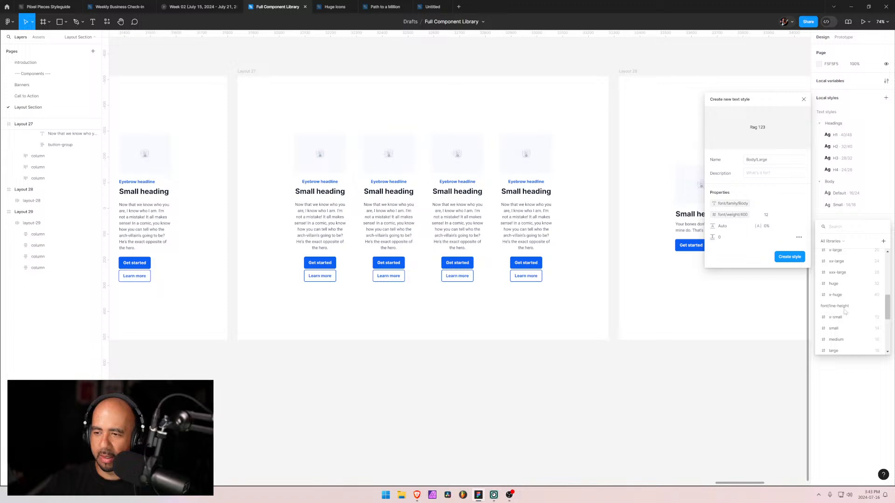
pyautogui.scroll(3, 842, 293)
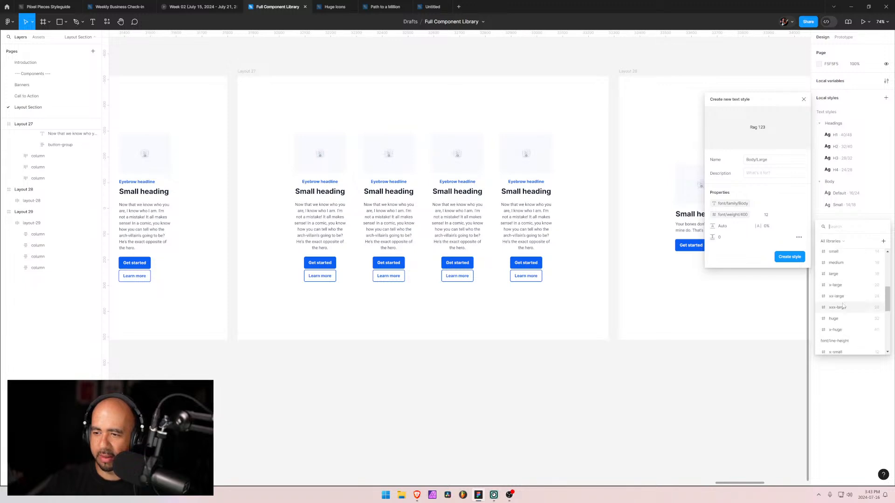
pyautogui.click(842, 276)
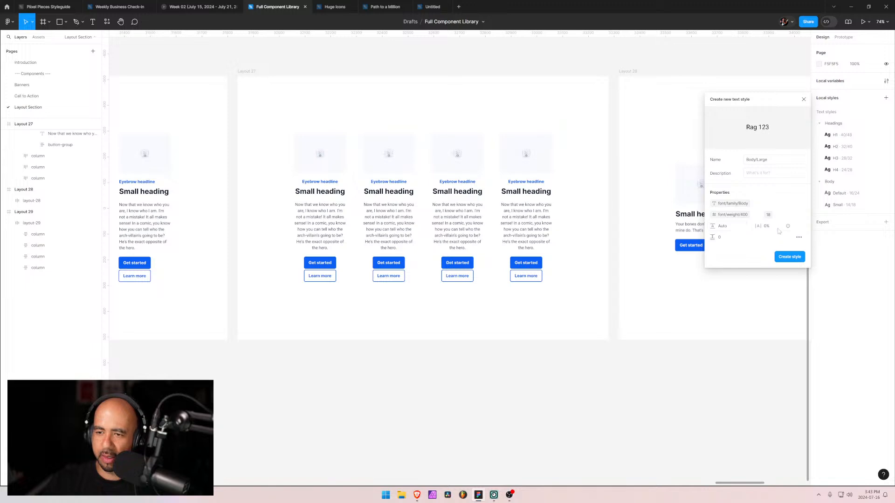
# - Bind the Body/Large line height to the xx-large variable, 24, and create the style
pyautogui.click(743, 226)
pyautogui.moveTo(701, 268); pyautogui.dragTo(700, 313)
pyautogui.scroll(-3, 690, 312)
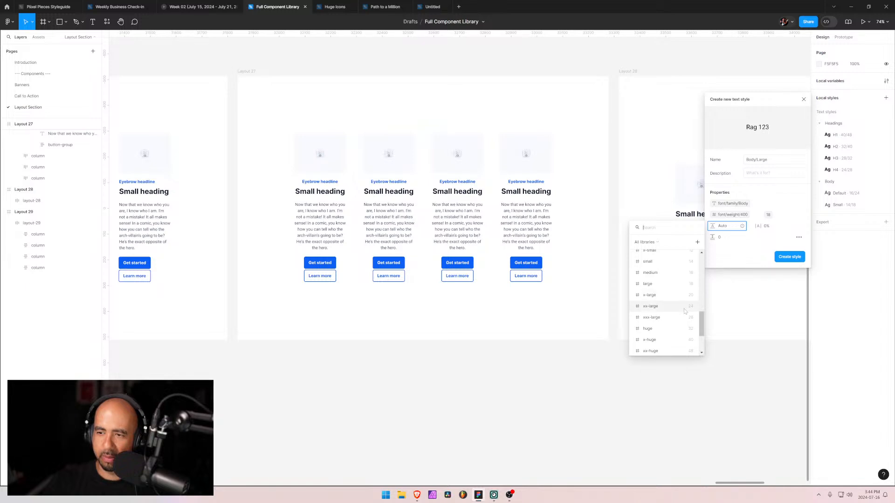
pyautogui.click(683, 310)
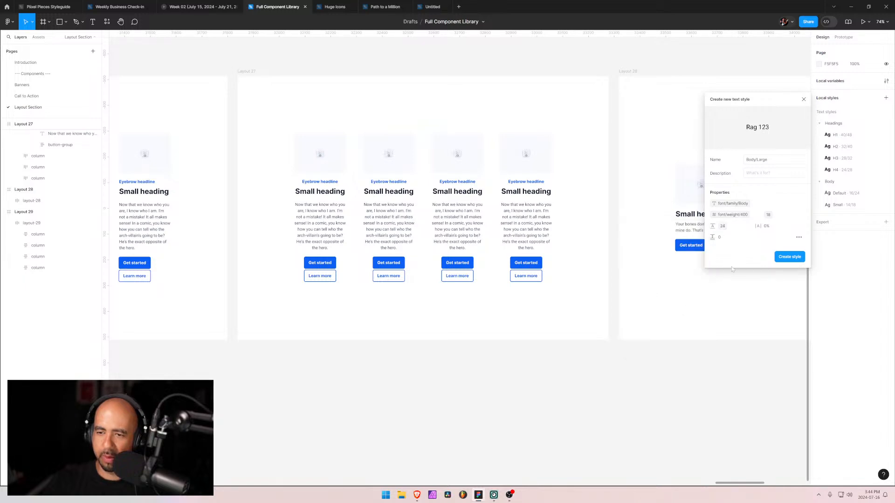
pyautogui.click(792, 258)
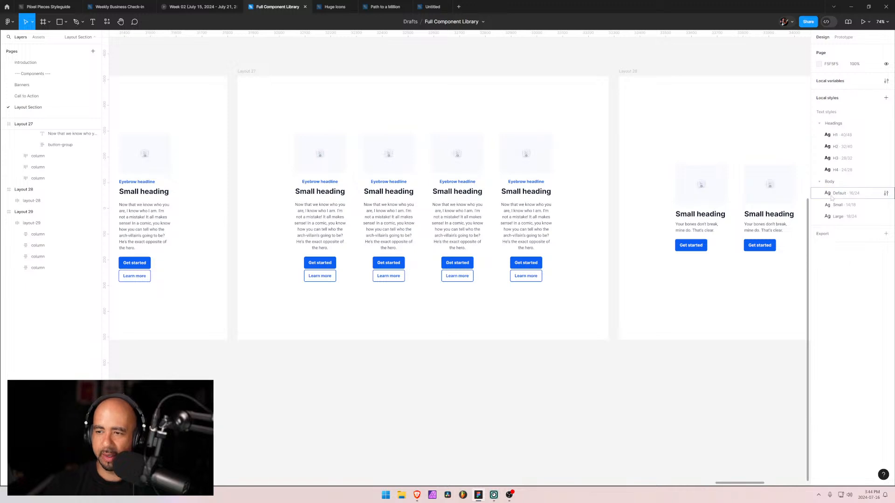
# - Edit the Body/Large text style to bind its line height to the xxx-large variable, 28
pyautogui.click(886, 218)
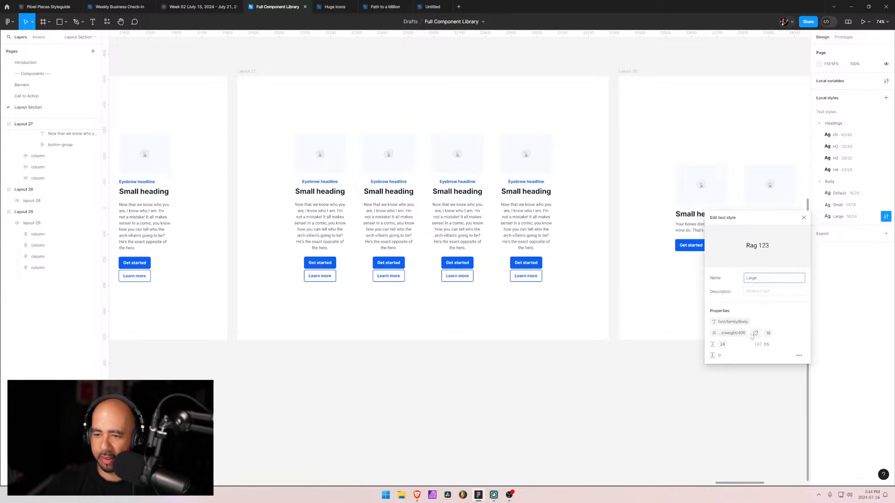
pyautogui.click(717, 344)
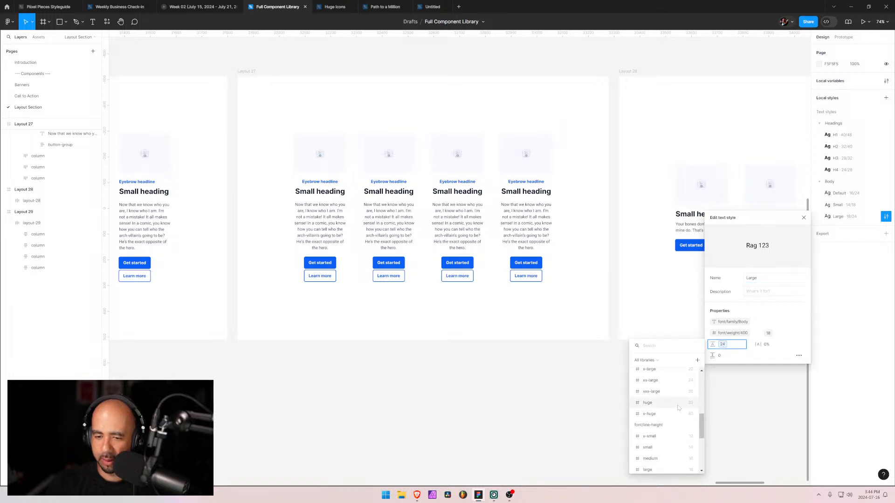
pyautogui.scroll(-2, 678, 410)
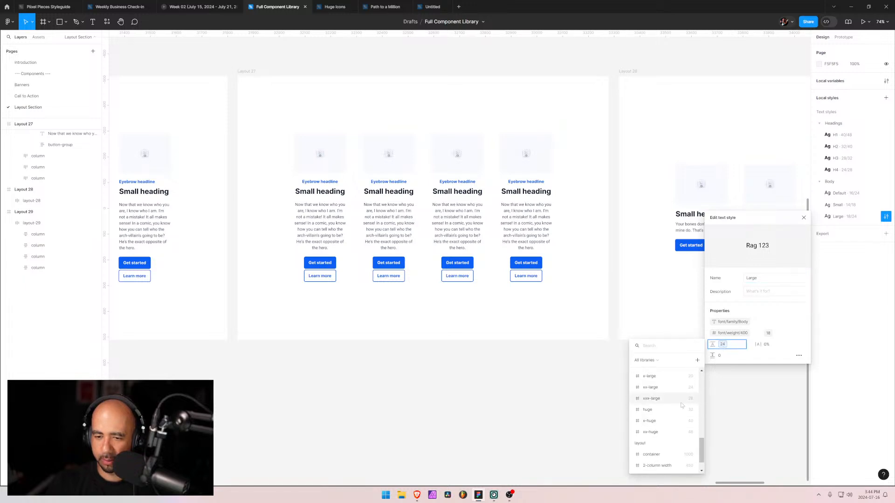
pyautogui.click(681, 399)
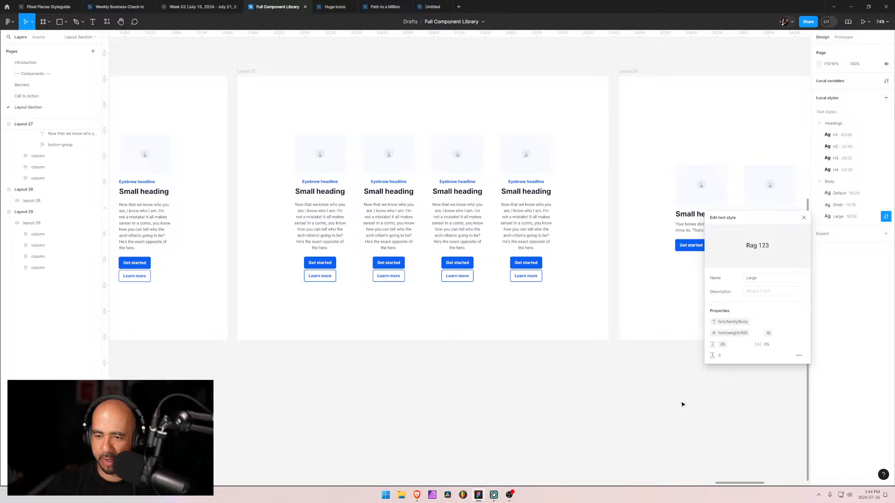
pyautogui.click(723, 344)
pyautogui.scroll(-6, 669, 397)
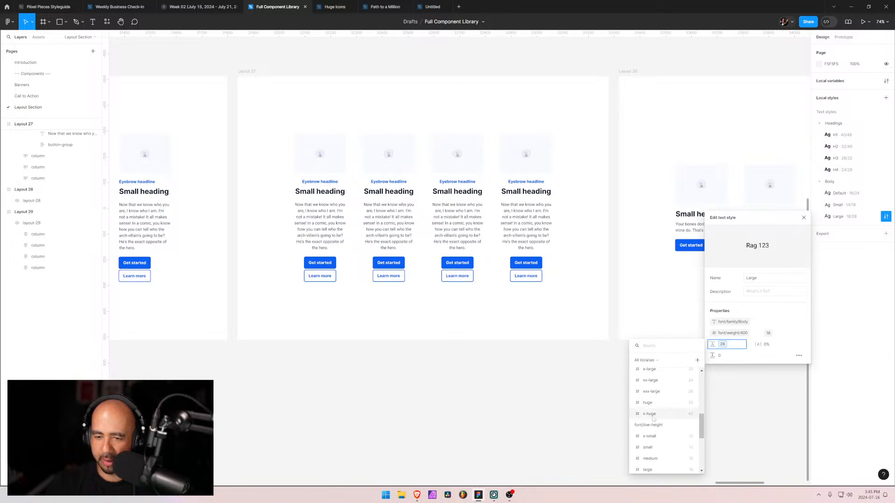
pyautogui.click(771, 376)
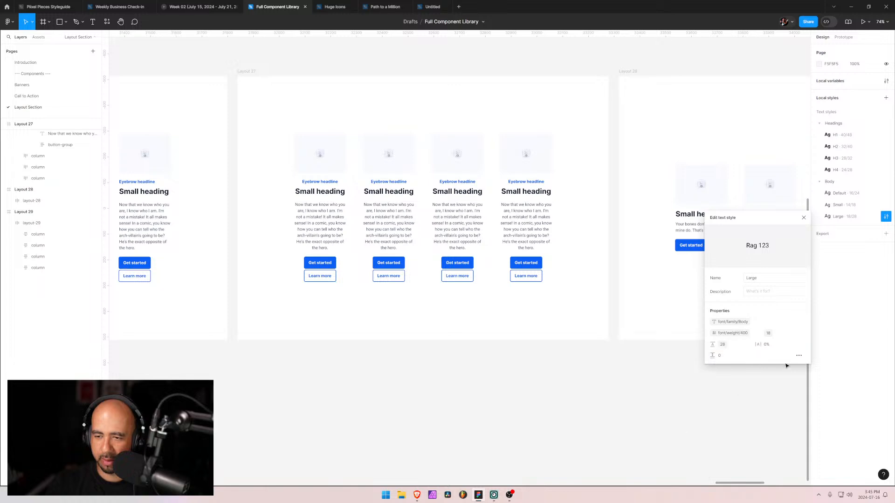
pyautogui.click(856, 291)
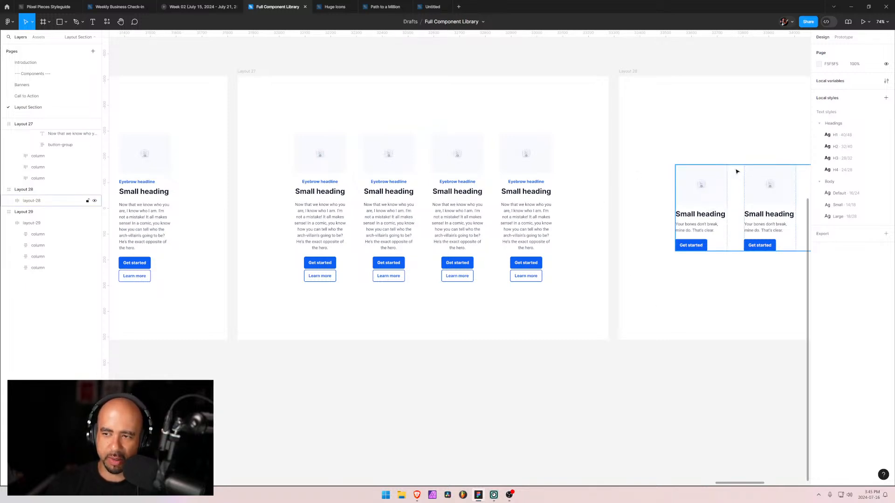
# - Review the Typography collection in the local variables and create a new variable collection named Layout
pyautogui.click(886, 82)
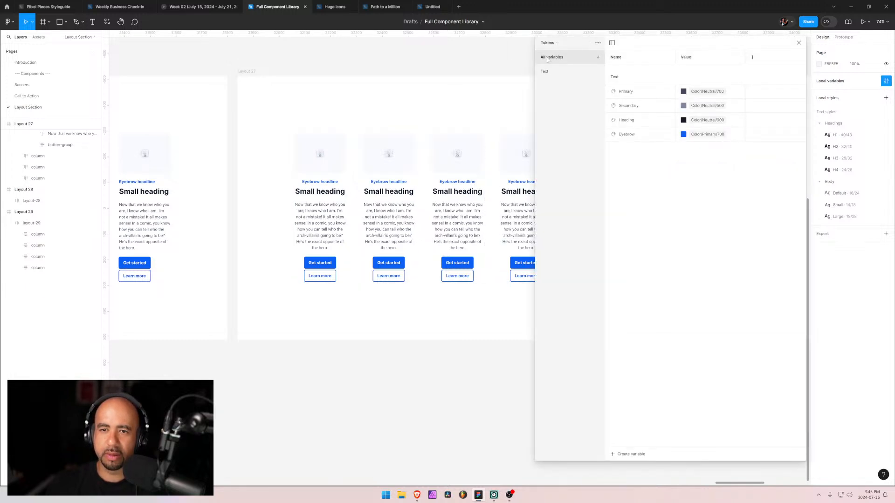
pyautogui.click(555, 42)
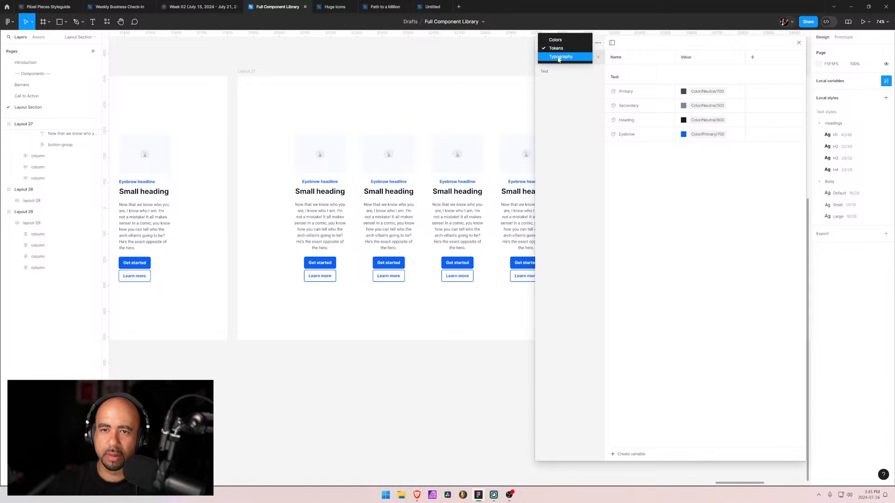
pyautogui.click(560, 56)
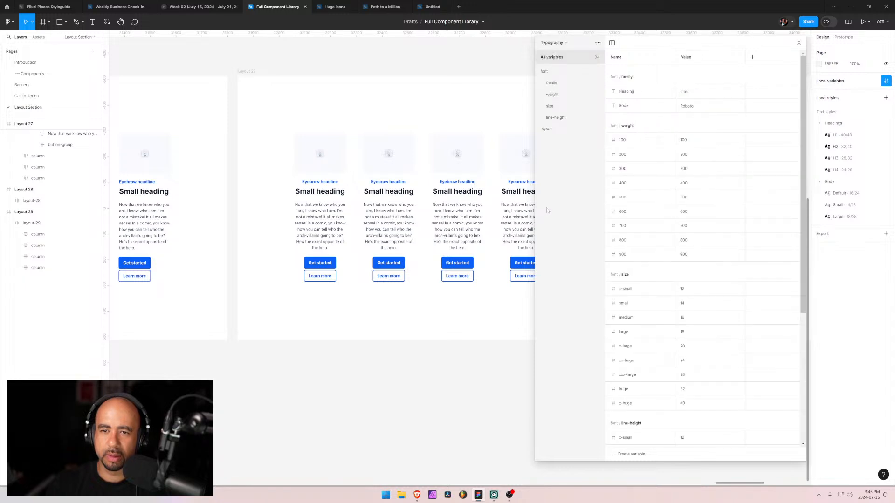
pyautogui.scroll(-5, 662, 326)
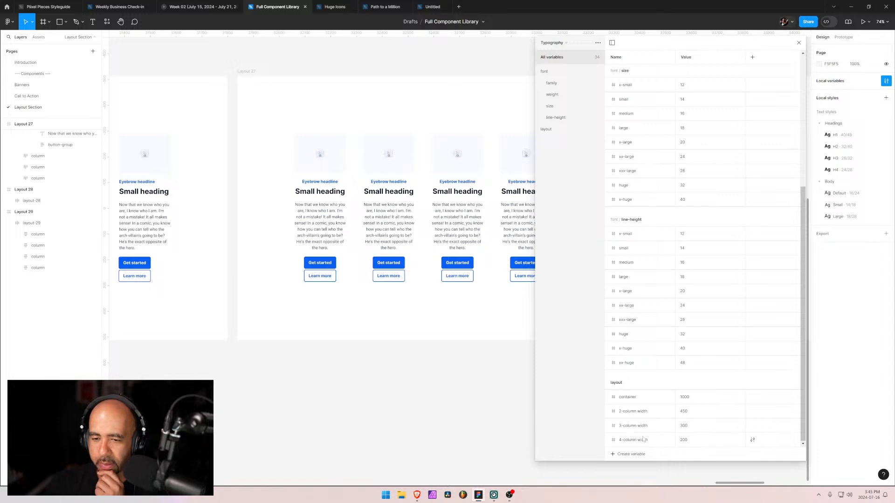
pyautogui.scroll(5, 651, 385)
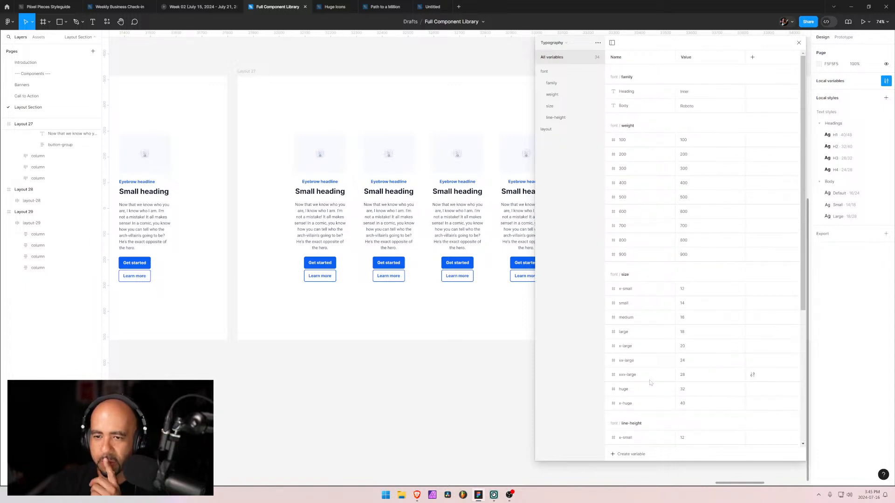
pyautogui.click(598, 42)
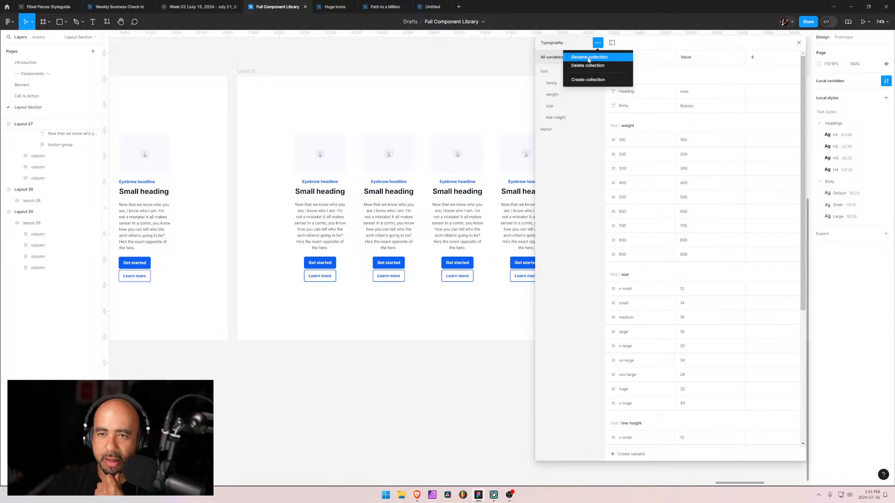
pyautogui.click(588, 80)
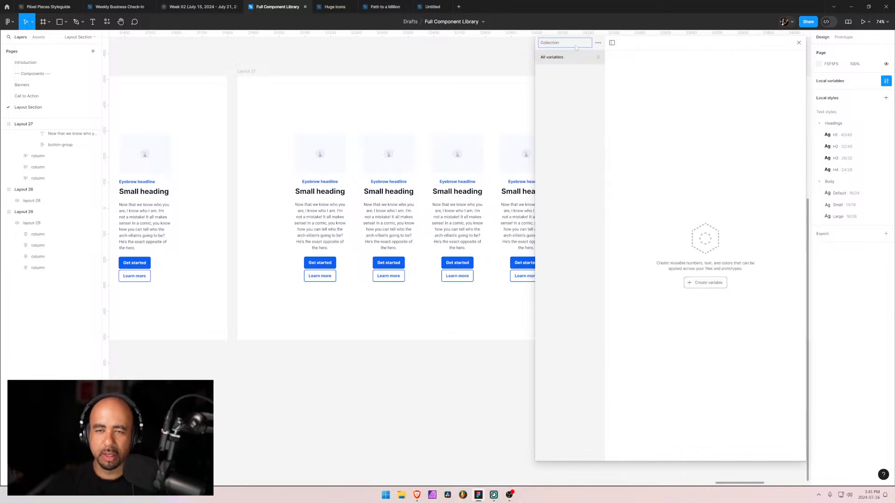
pyautogui.write('Layout')
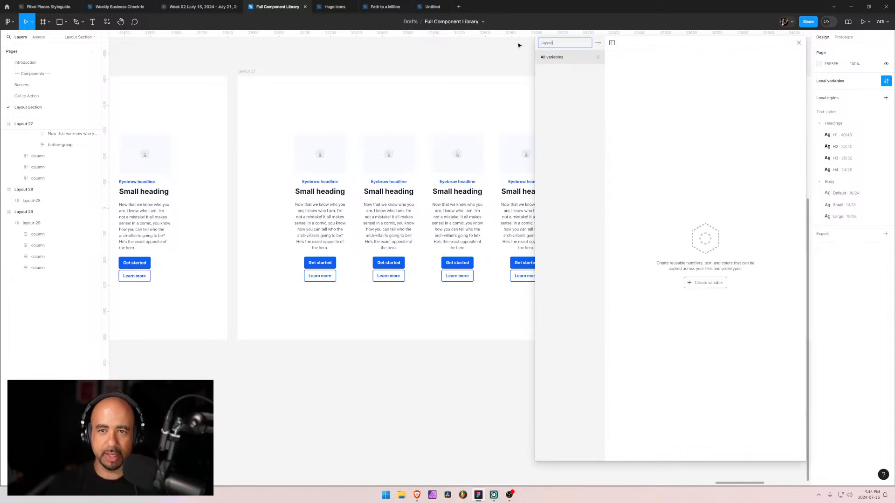
# - Create a number variable General/Container in the Layout collection with the value 1000
pyautogui.click(705, 282)
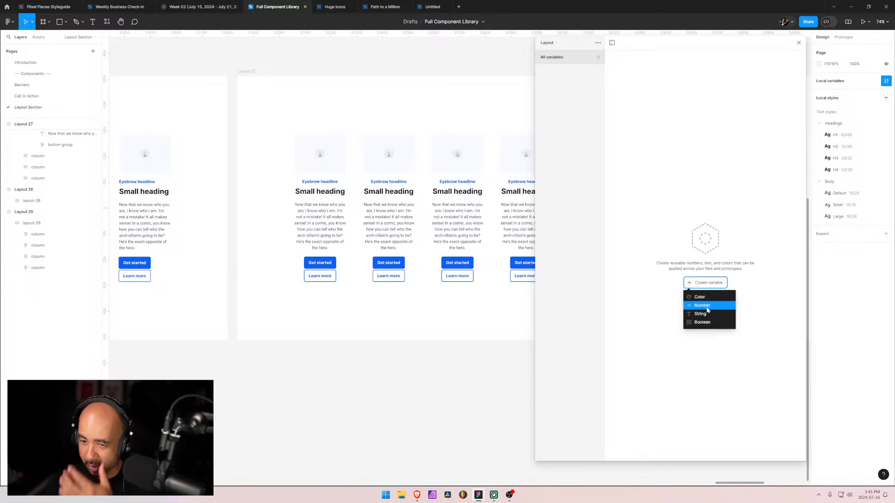
pyautogui.click(701, 306)
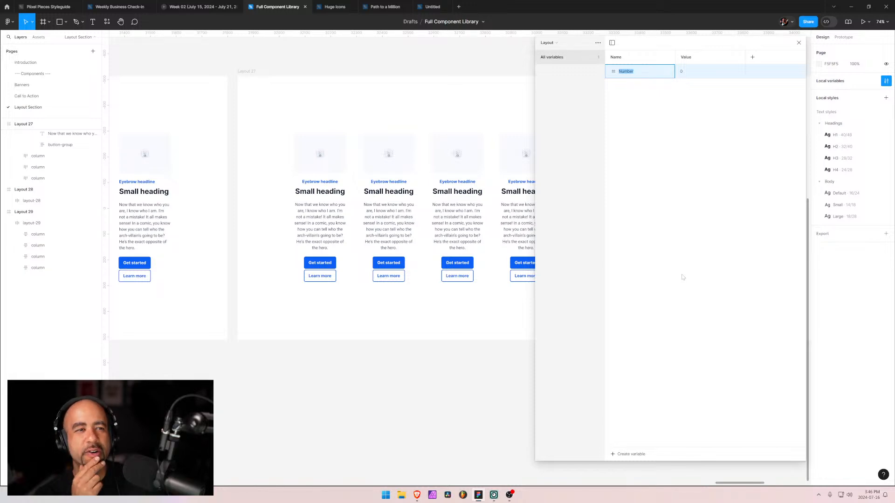
pyautogui.write('General/')
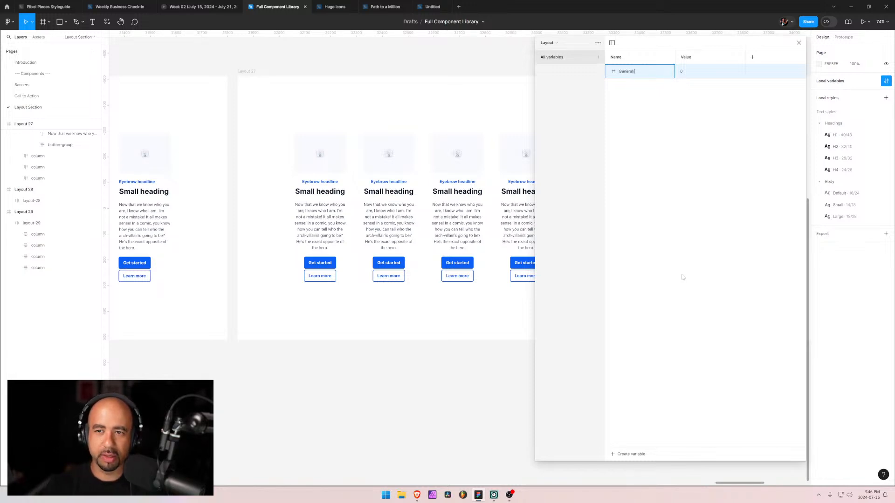
pyautogui.write('Container')
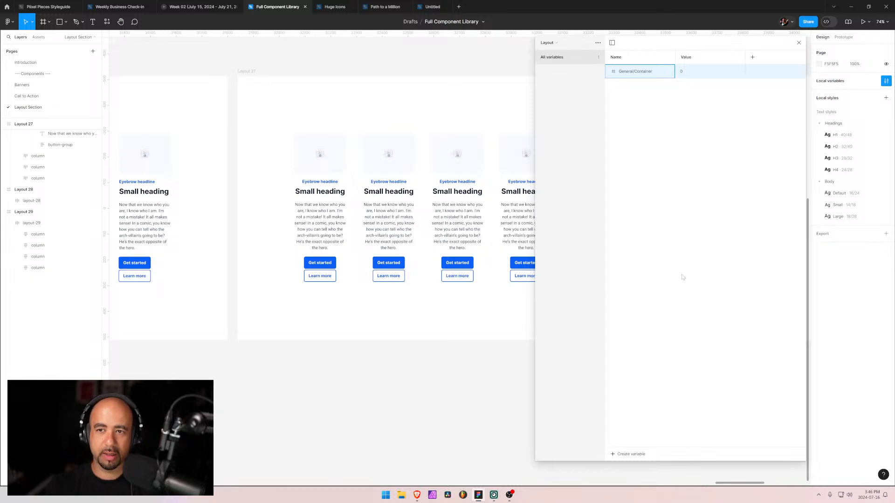
pyautogui.press('Return')
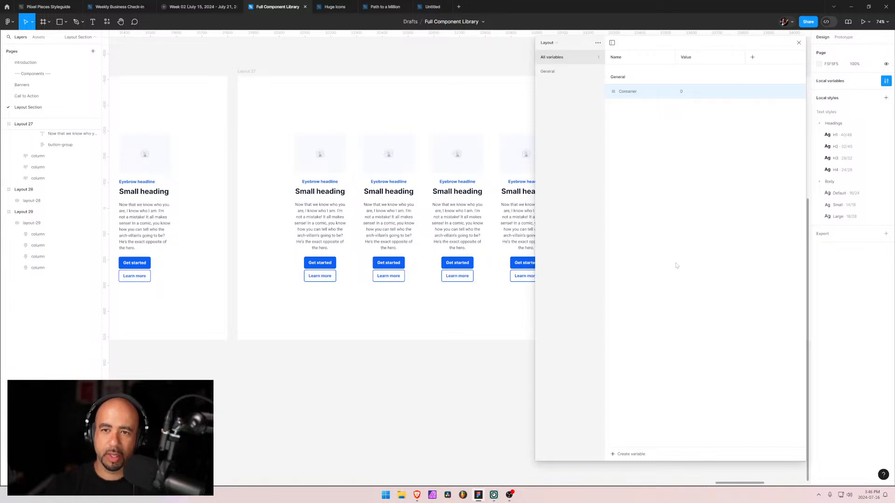
pyautogui.click(690, 92)
pyautogui.write('100')
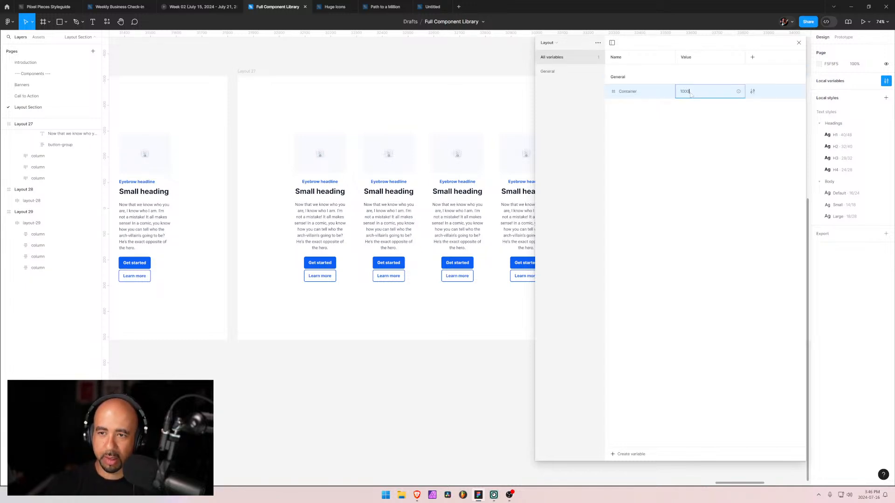
pyautogui.write('0')
pyautogui.press('Return')
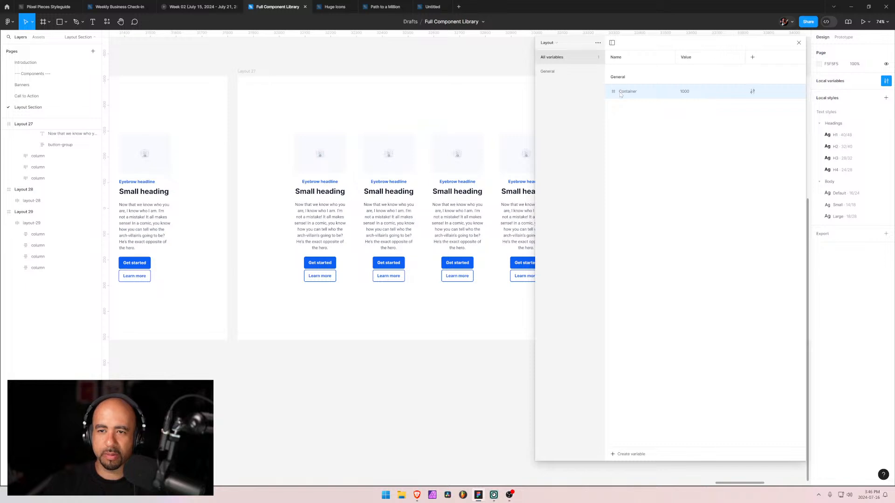
# - Delete the General group from the Layout collection
pyautogui.click(559, 72)
pyautogui.rightClick(564, 74)
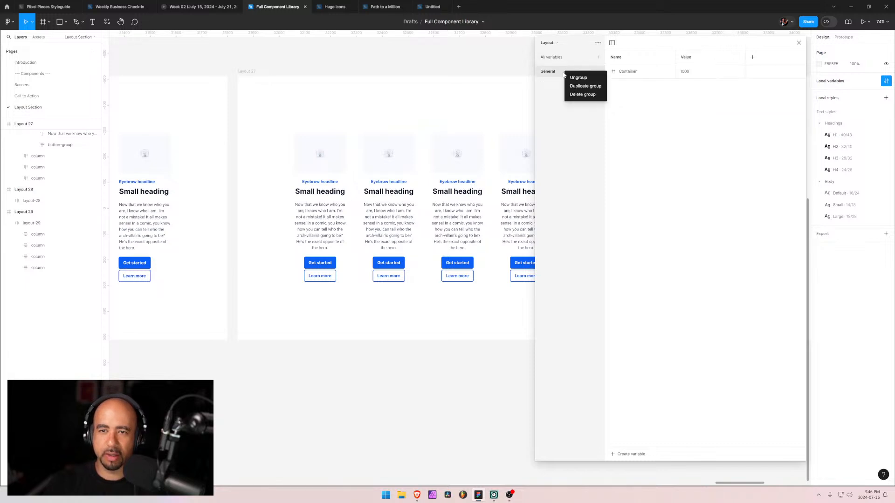
pyautogui.click(582, 95)
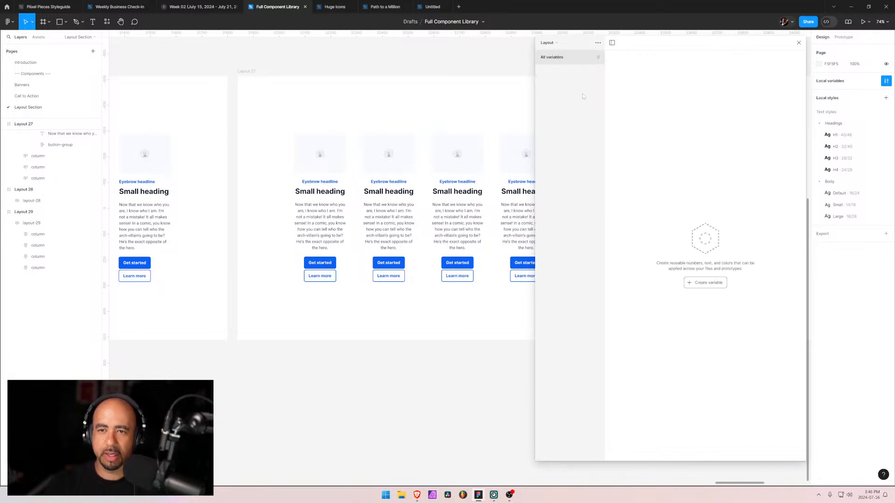
# - Create a number variable Container/Desktop in the Layout collection with the value 1000
pyautogui.click(709, 284)
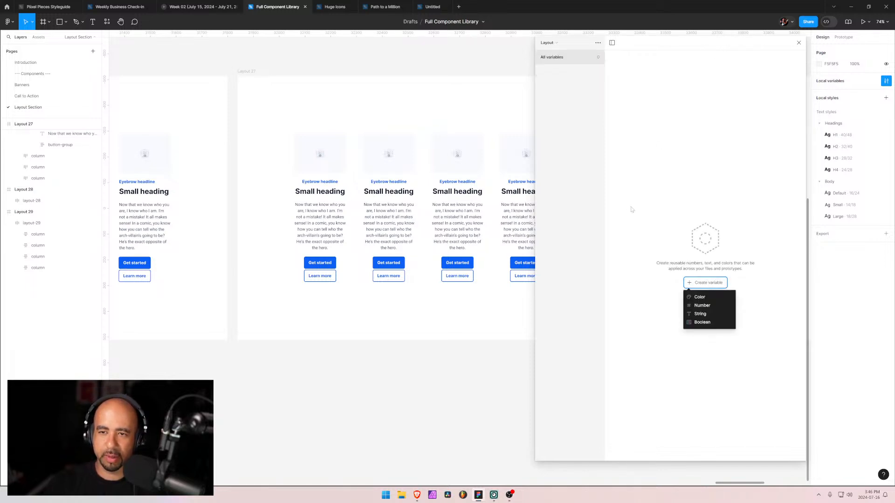
pyautogui.click(707, 306)
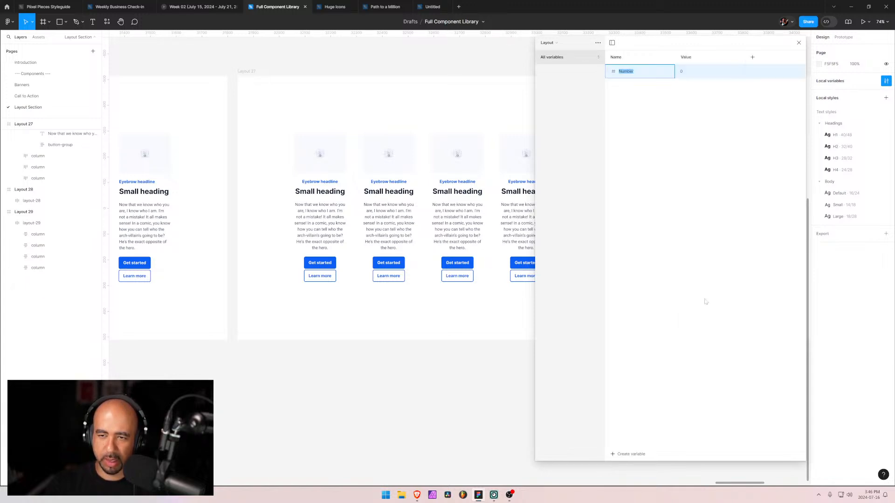
pyautogui.write('Container')
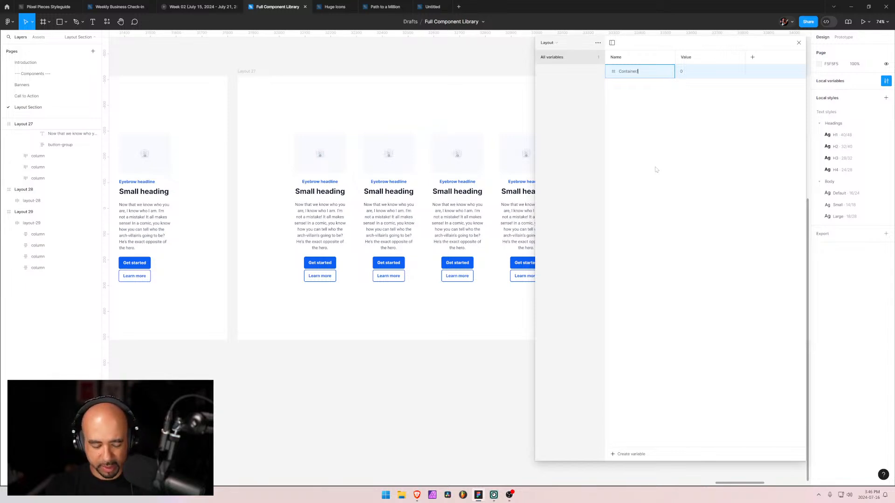
pyautogui.write('ktop')
pyautogui.press('Tab')
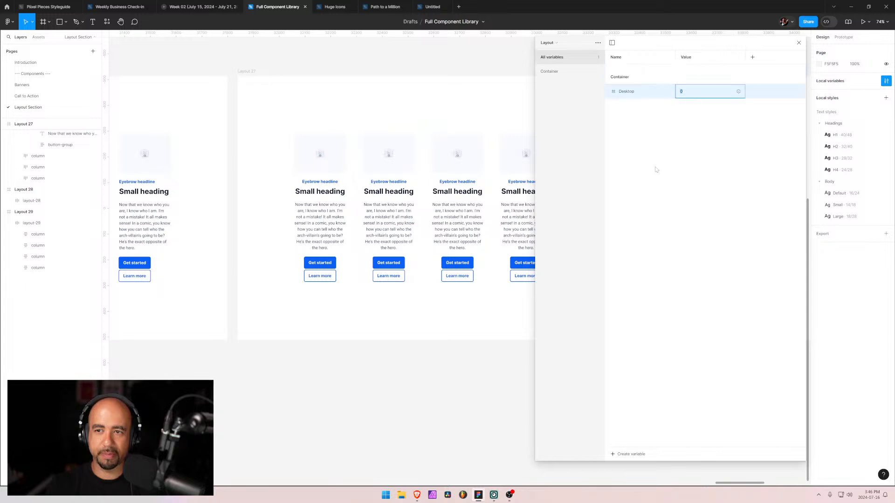
pyautogui.write('1000')
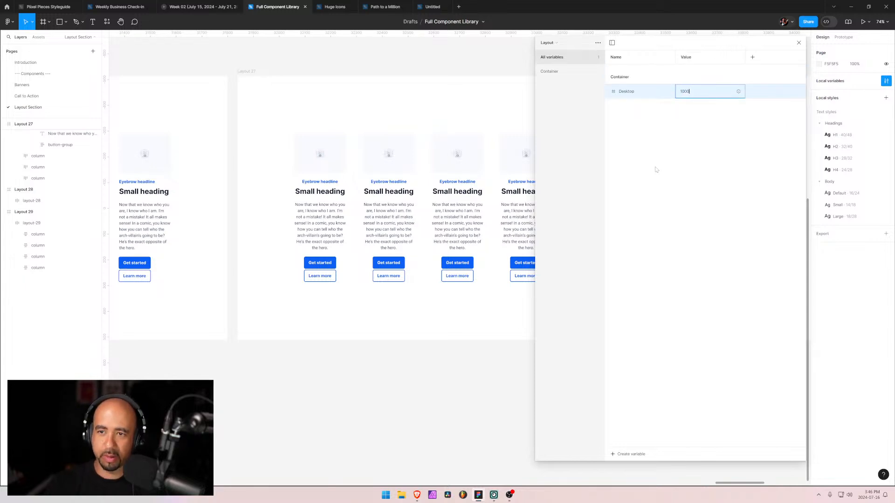
pyautogui.press('Return')
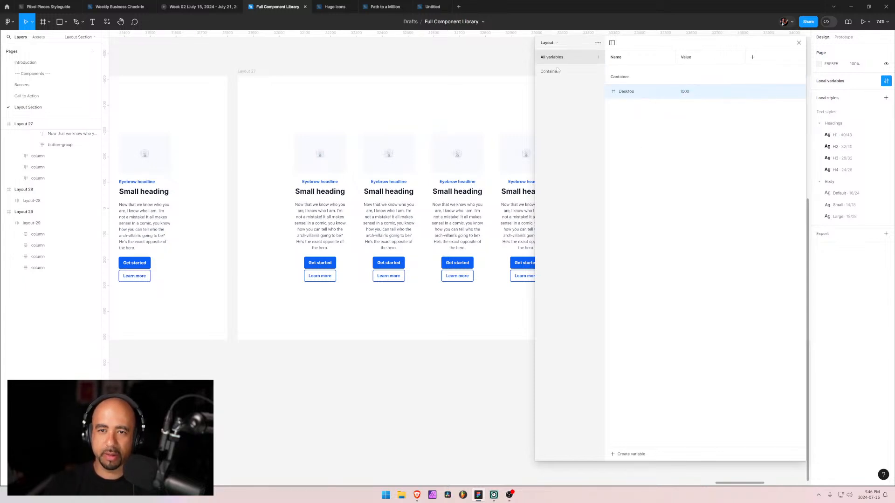
# - Duplicate the Desktop container variable, naming the copy Widescreen with the value 1400
pyautogui.rightClick(625, 91)
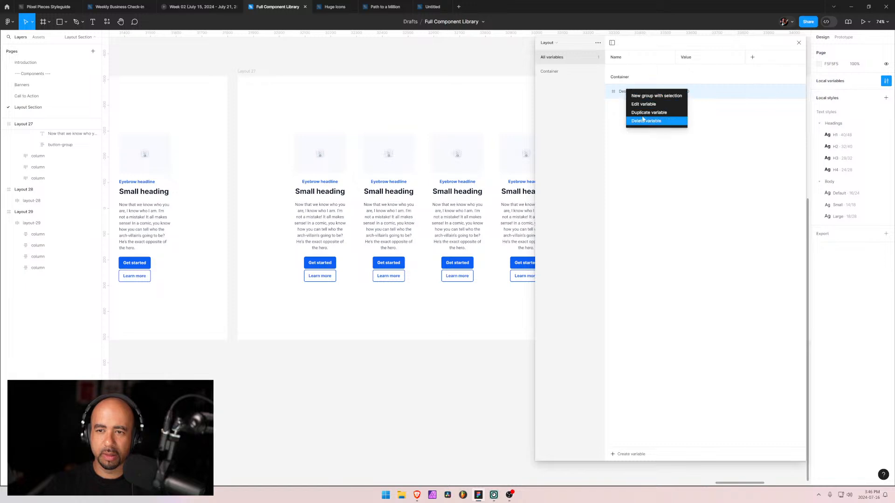
pyautogui.click(642, 115)
pyautogui.write('Widescreen')
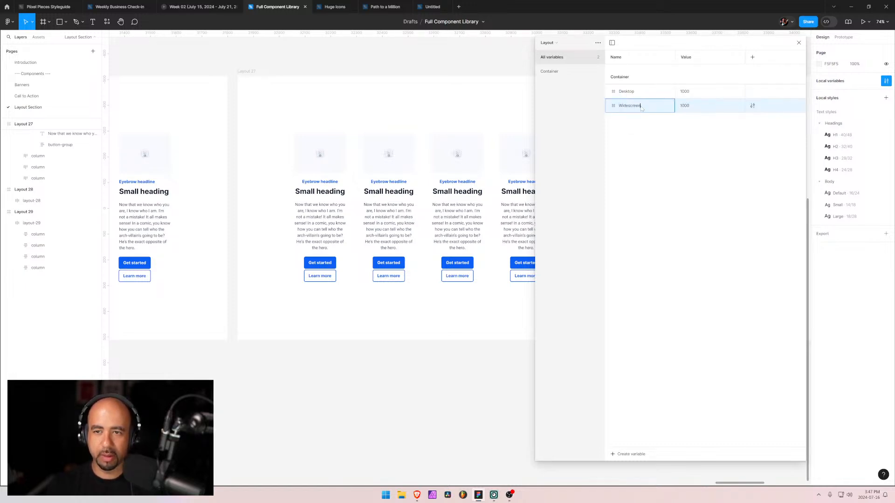
pyautogui.press('Tab')
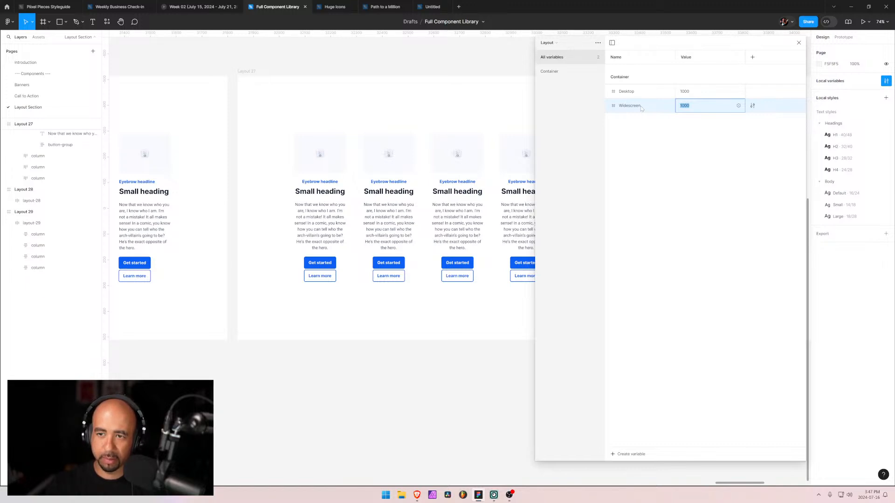
pyautogui.write('1400')
pyautogui.press('Return')
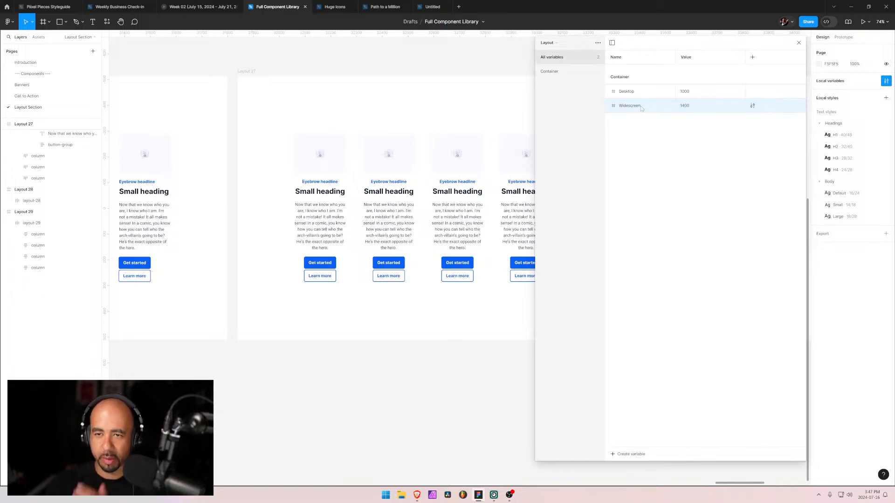
pyautogui.rightClick(622, 109)
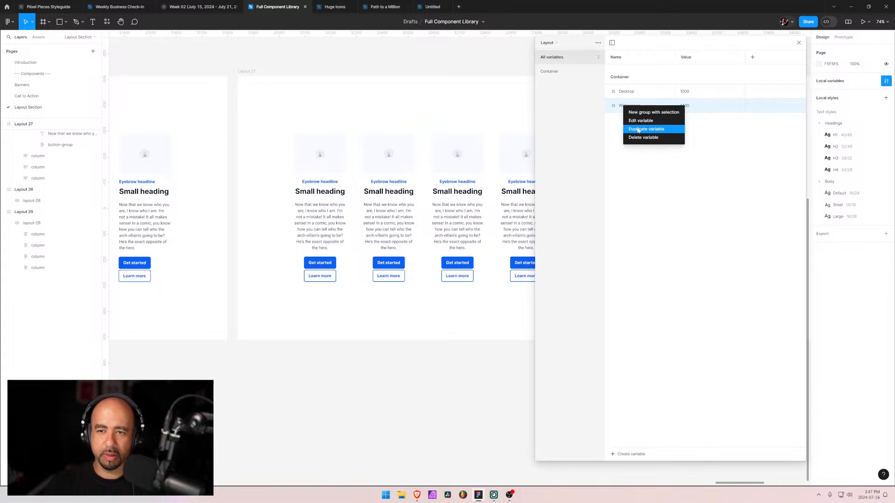
pyautogui.click(647, 114)
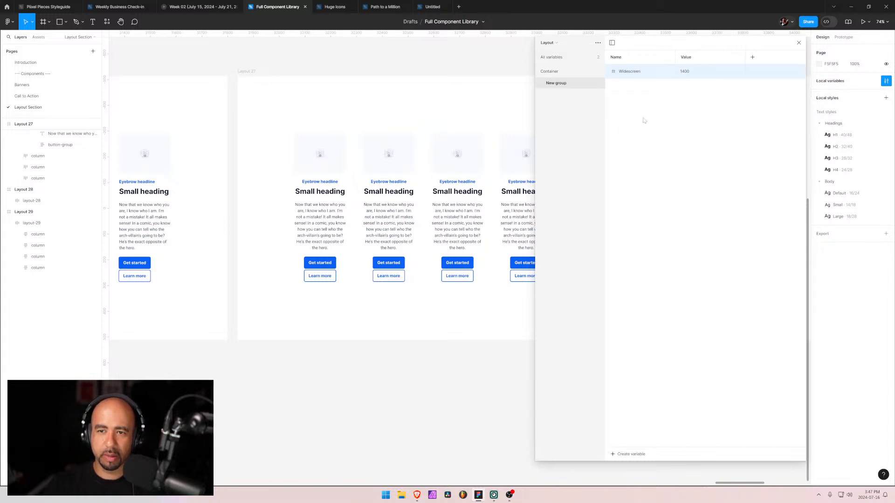
pyautogui.hotkey('ctrl', 'z')
# - Duplicate the Widescreen container variable, naming the copy Mobile with the value 600
pyautogui.rightClick(626, 107)
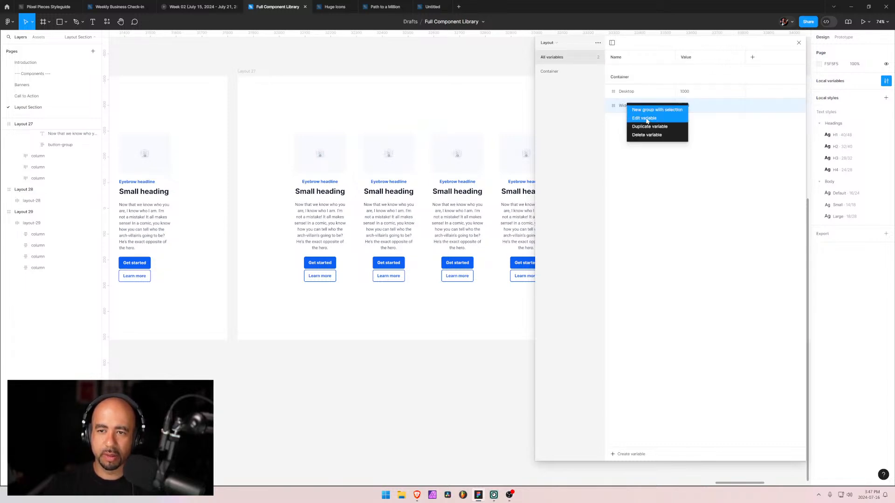
pyautogui.click(641, 125)
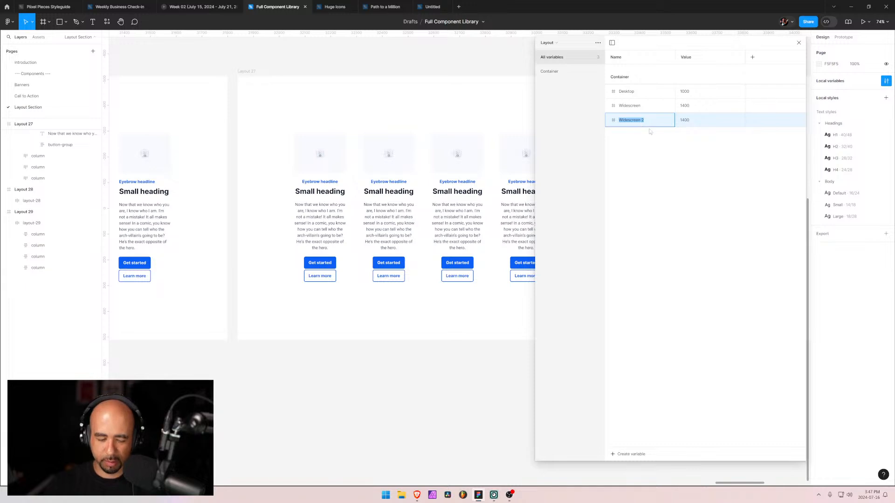
pyautogui.write('Mobile')
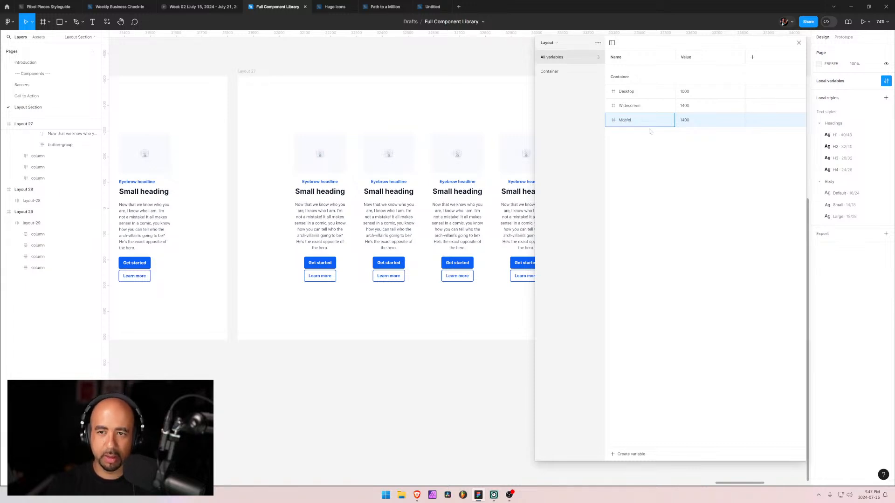
pyautogui.press('Tab')
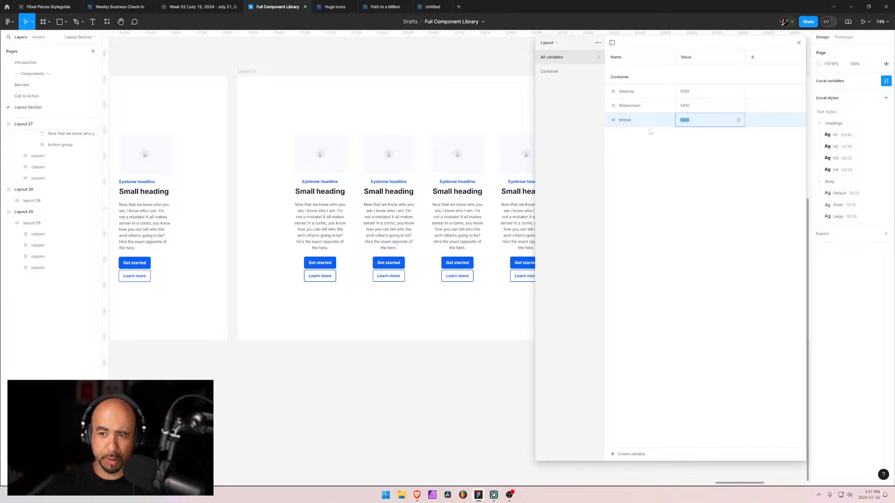
pyautogui.write('600')
pyautogui.press('Return')
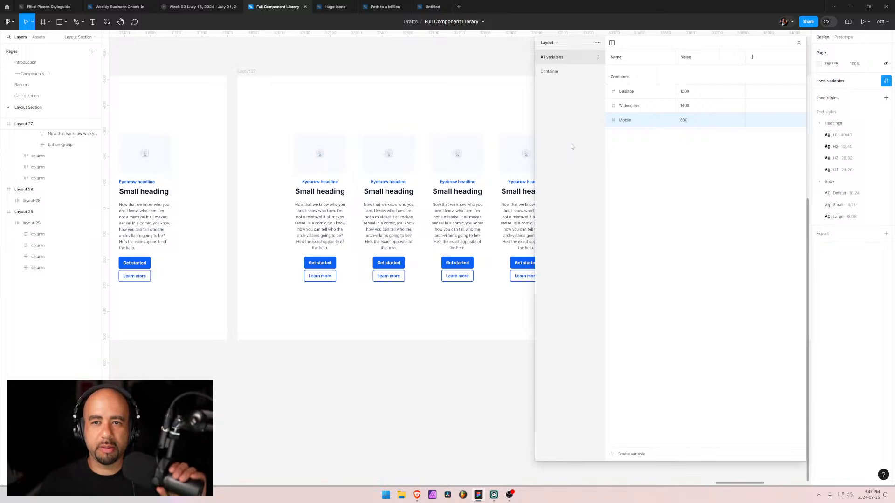
# - Create a number variable Columns/2 inside the Container group with the value 450
pyautogui.click(559, 71)
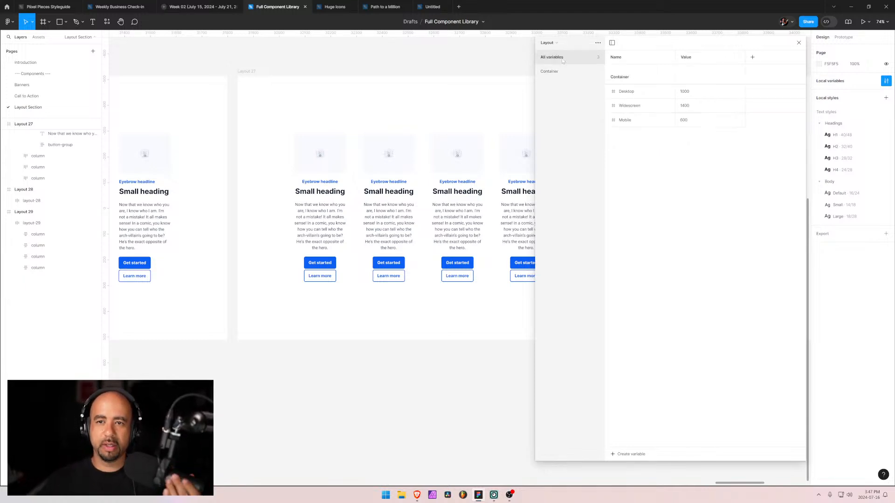
pyautogui.click(548, 42)
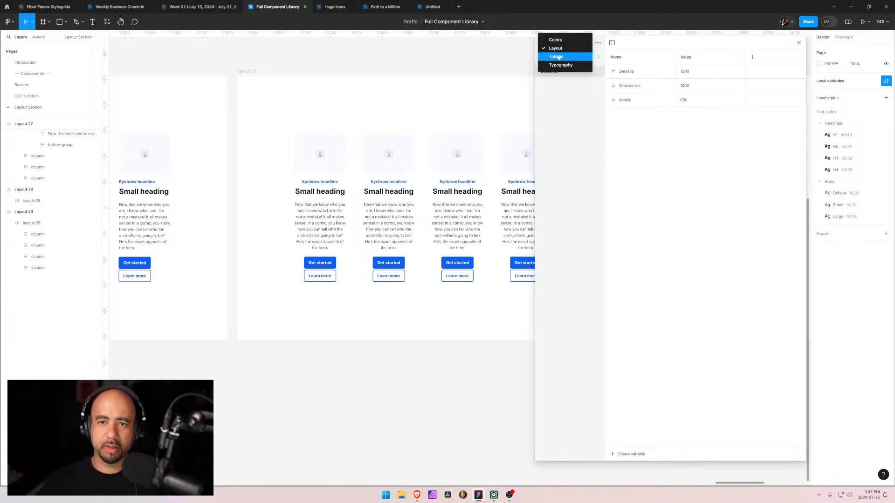
pyautogui.click(556, 91)
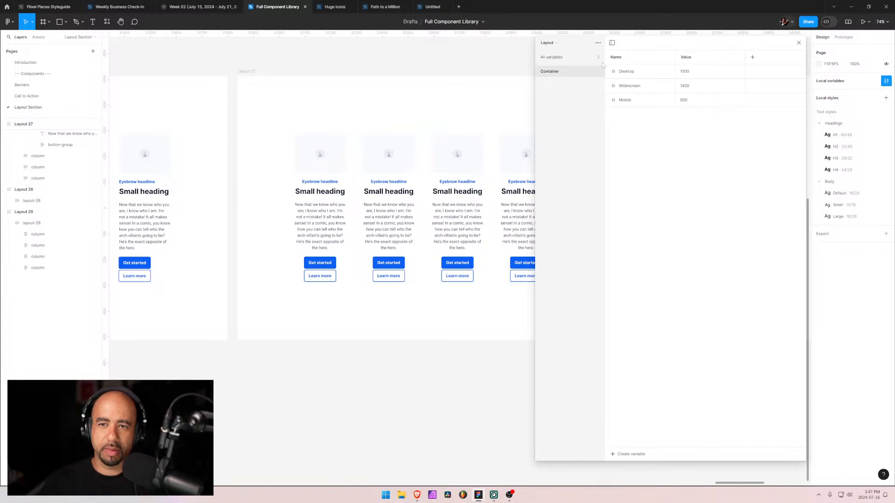
pyautogui.click(641, 455)
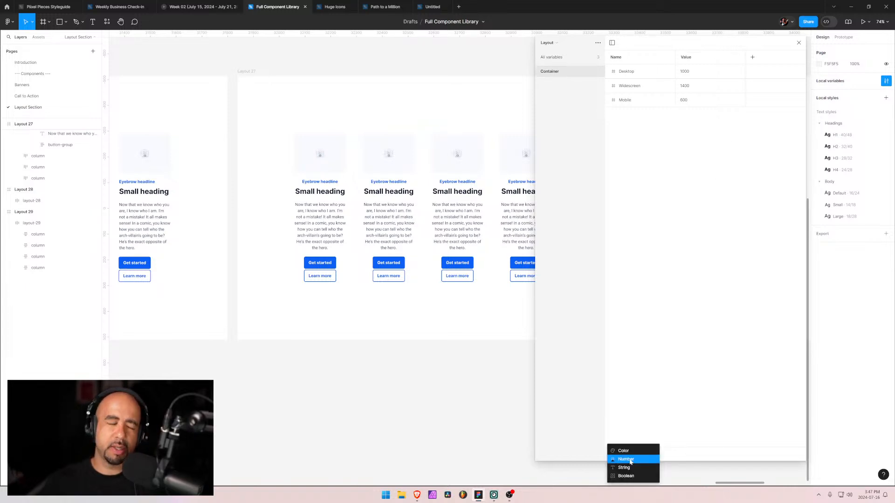
pyautogui.click(630, 460)
pyautogui.write('Columns/2')
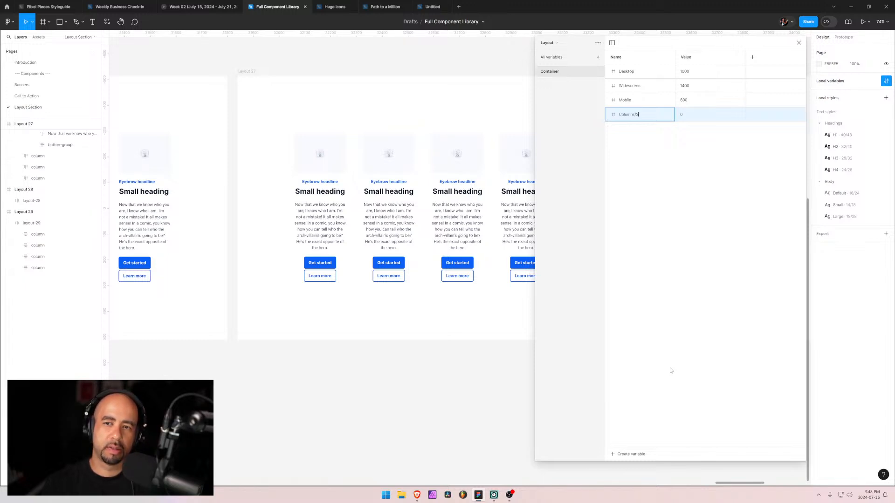
pyautogui.press('Return')
pyautogui.click(687, 135)
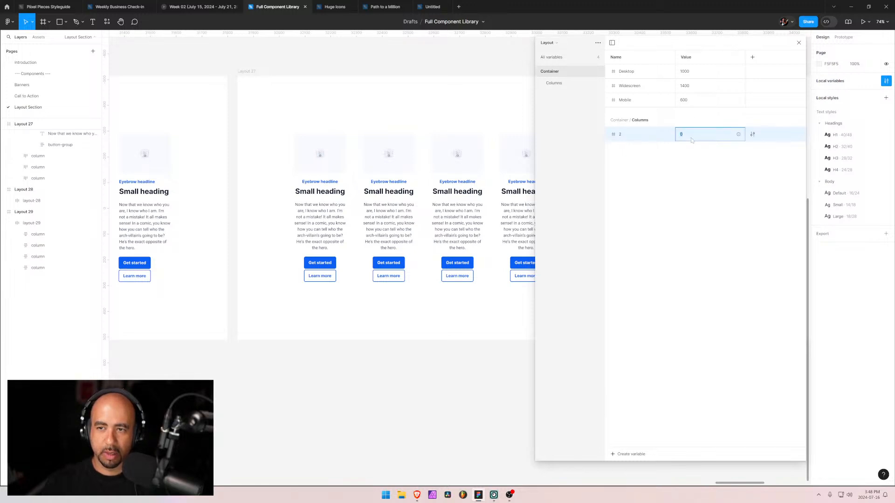
pyautogui.write('450')
pyautogui.press('Return')
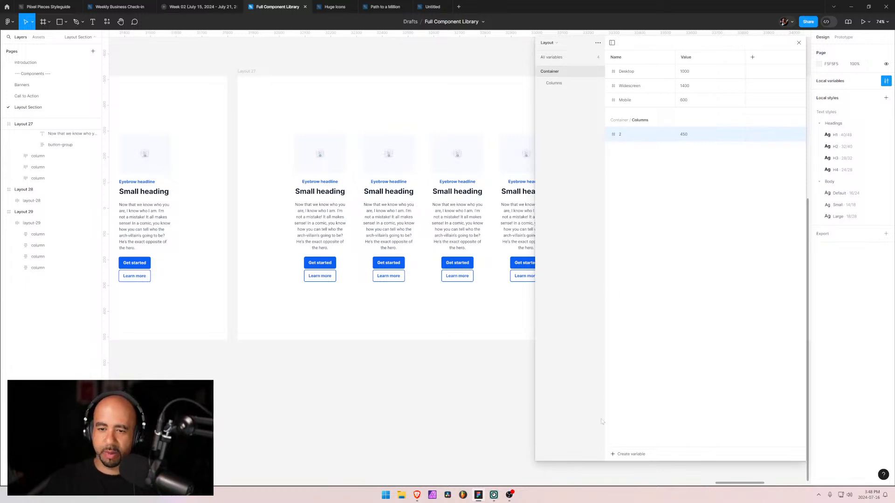
# - Duplicate the Columns variable 2, naming the copy 3 with the value 300
pyautogui.click(626, 454)
pyautogui.press('Escape')
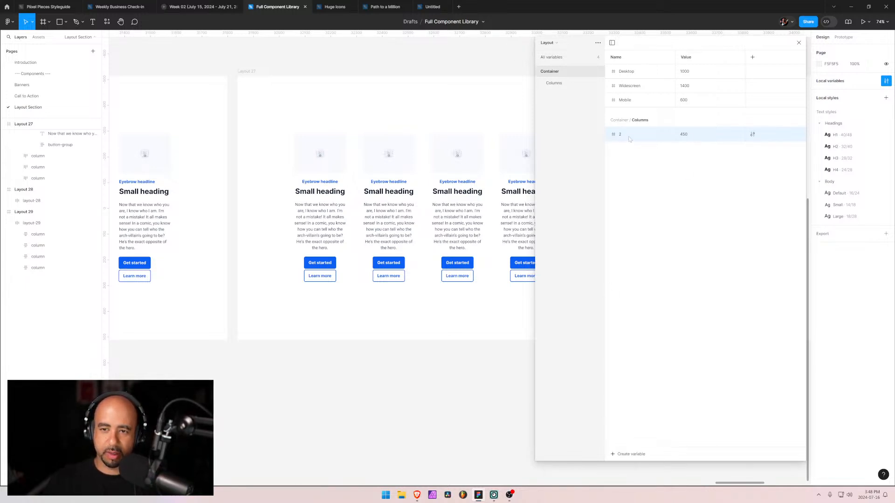
pyautogui.rightClick(630, 136)
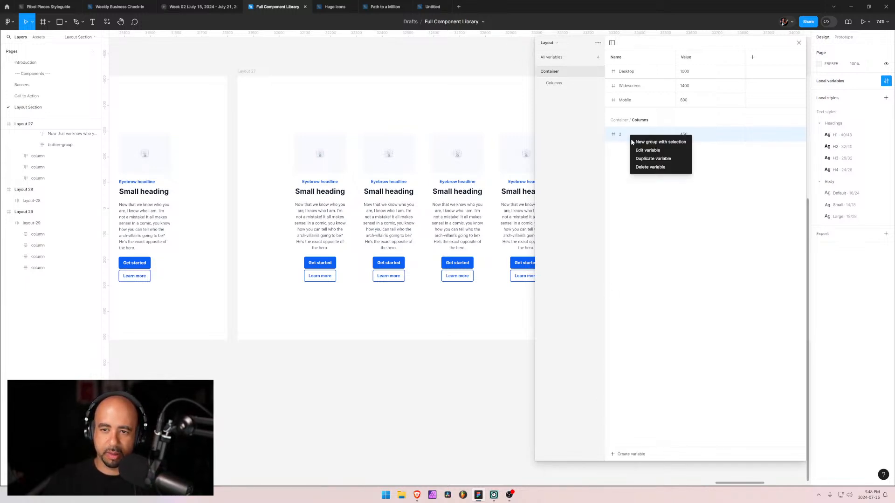
pyautogui.click(651, 158)
pyautogui.write('3')
pyautogui.press('Tab')
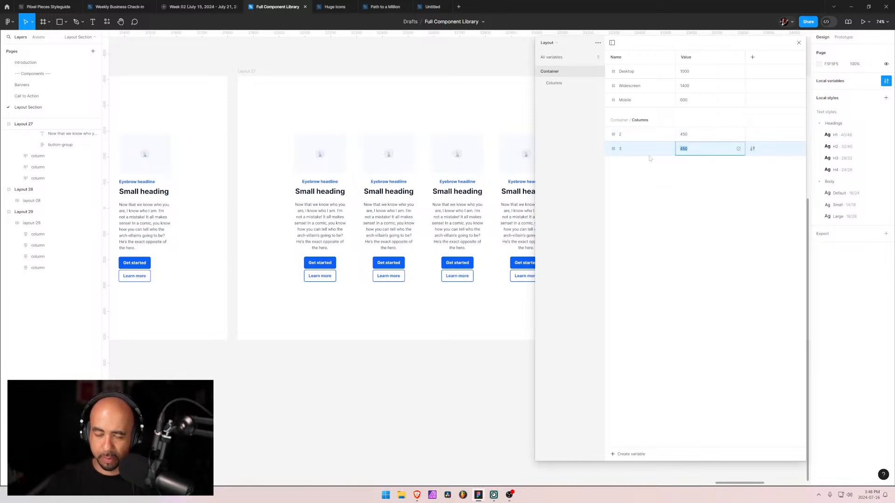
pyautogui.write('300')
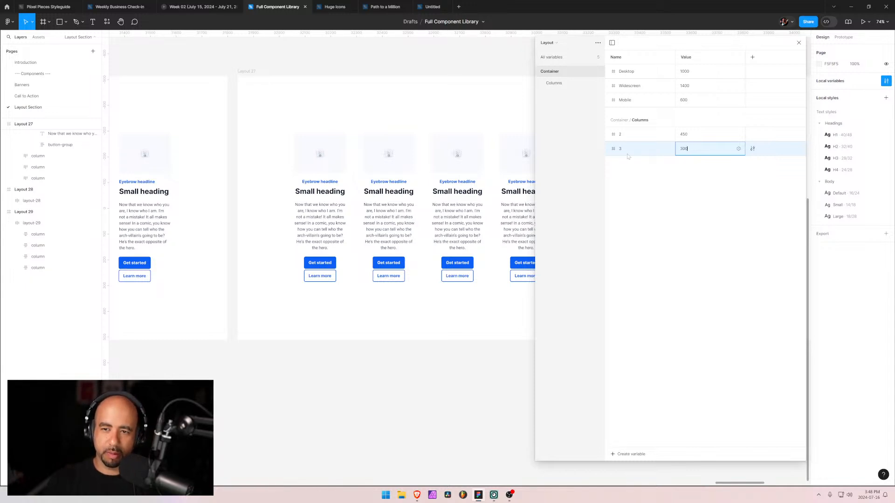
# - Duplicate the Columns variable 3, naming the copy 4 with the value 200
pyautogui.rightClick(619, 149)
pyautogui.click(632, 169)
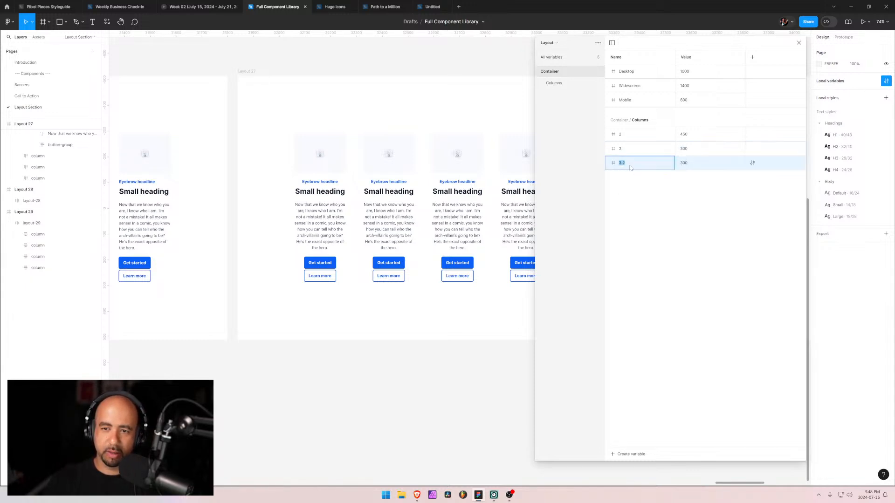
pyautogui.click(698, 164)
pyautogui.write('200')
pyautogui.press('Return')
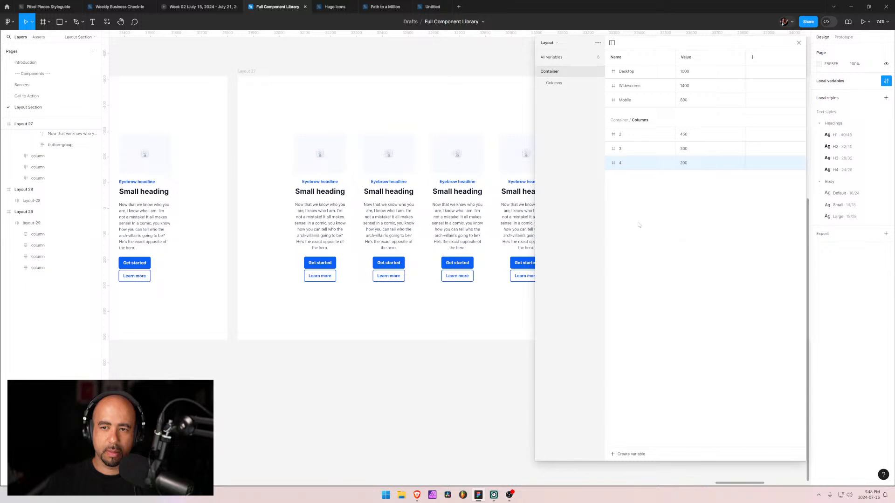
# - Move the Columns group out of Container to the collection's top level and order it below Container
pyautogui.click(554, 86)
pyautogui.click(554, 75)
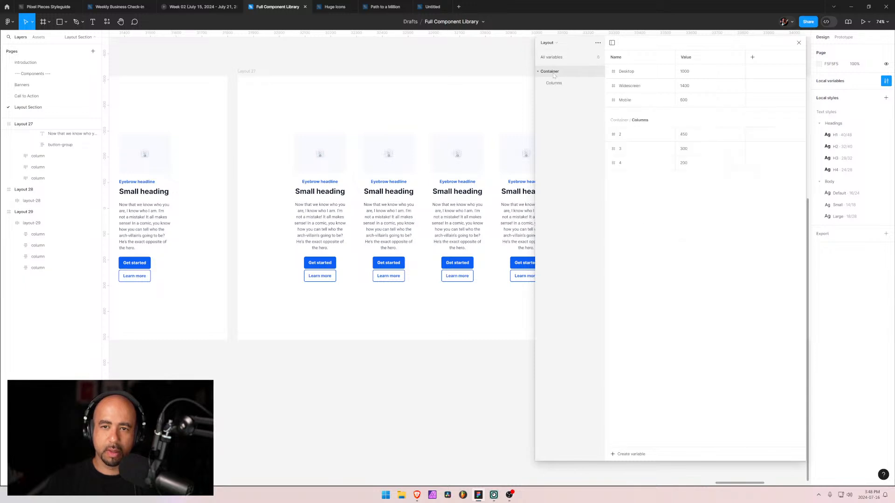
pyautogui.click(555, 84)
pyautogui.click(553, 74)
pyautogui.click(555, 87)
pyautogui.moveTo(555, 83); pyautogui.dragTo(552, 73)
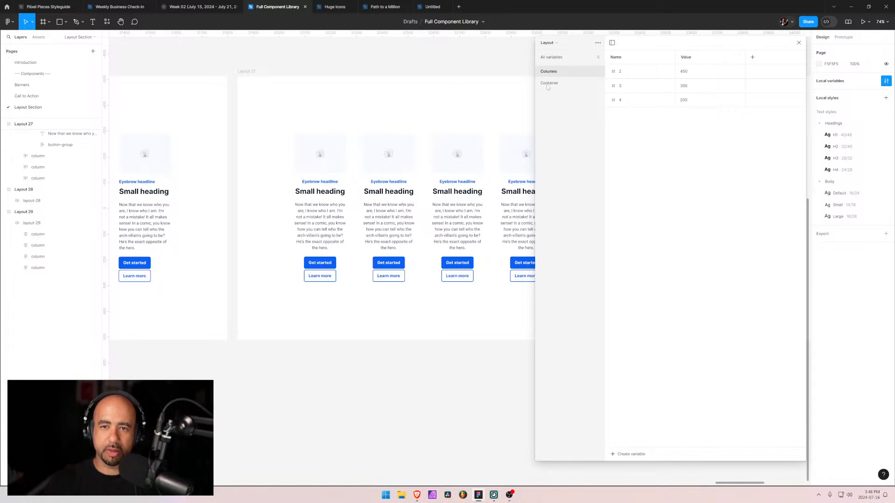
pyautogui.click(547, 86)
pyautogui.click(553, 73)
pyautogui.moveTo(553, 74); pyautogui.dragTo(550, 90)
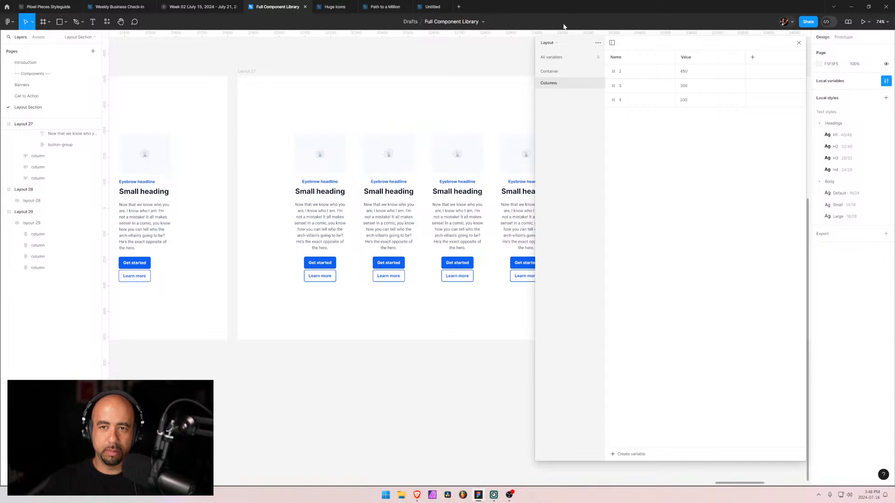
# - Close the local variables window
pyautogui.click(340, 205)
pyautogui.click(349, 334)
pyautogui.moveTo(284, 316); pyautogui.dragTo(509, 316)
pyautogui.click(799, 42)
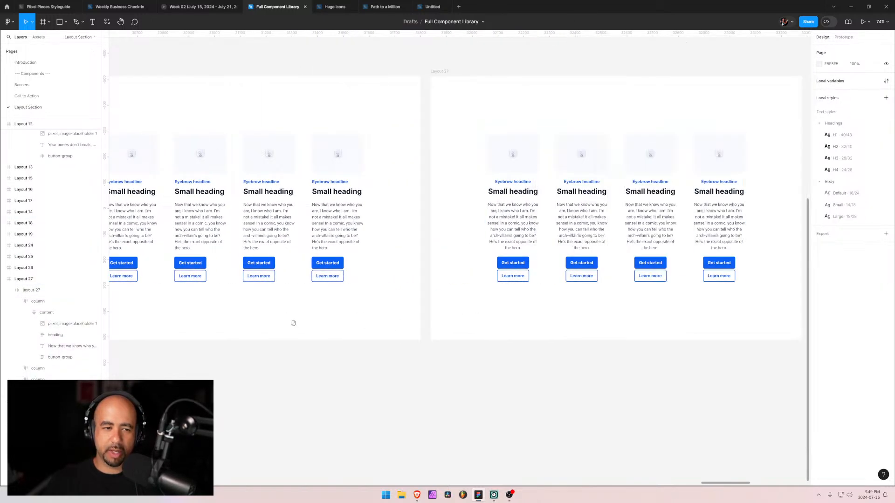
# - Apply the Layout collection's Columns/4 variable to the width of all four columns in Layout 24
pyautogui.moveTo(294, 322); pyautogui.dragTo(616, 321)
pyautogui.hscroll(-8, 616, 321)
pyautogui.click(281, 200)
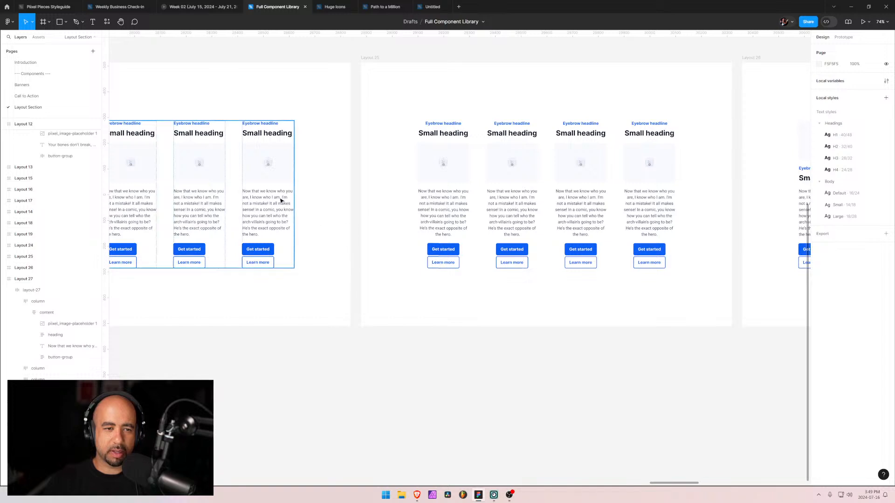
pyautogui.click(9, 257)
pyautogui.click(29, 268)
pyautogui.click(18, 268)
pyautogui.click(17, 279)
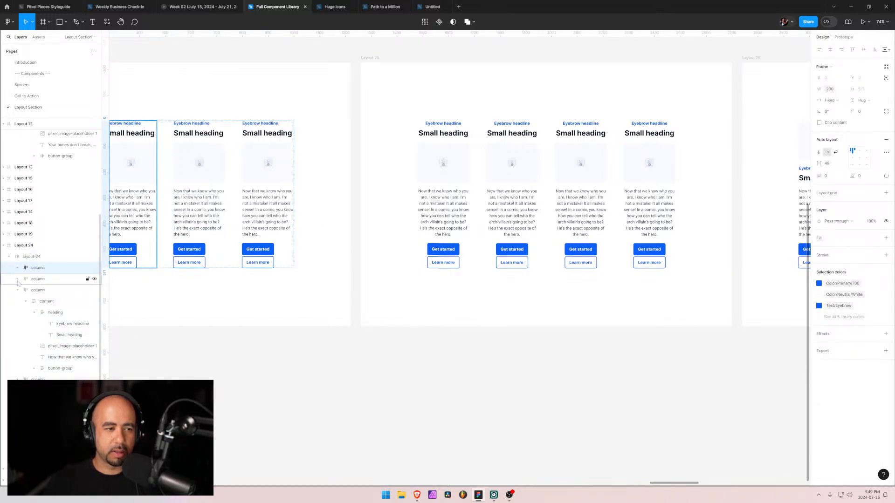
pyautogui.click(28, 301)
pyautogui.keyDown('shift'); pyautogui.click(40, 268); pyautogui.keyUp('shift')
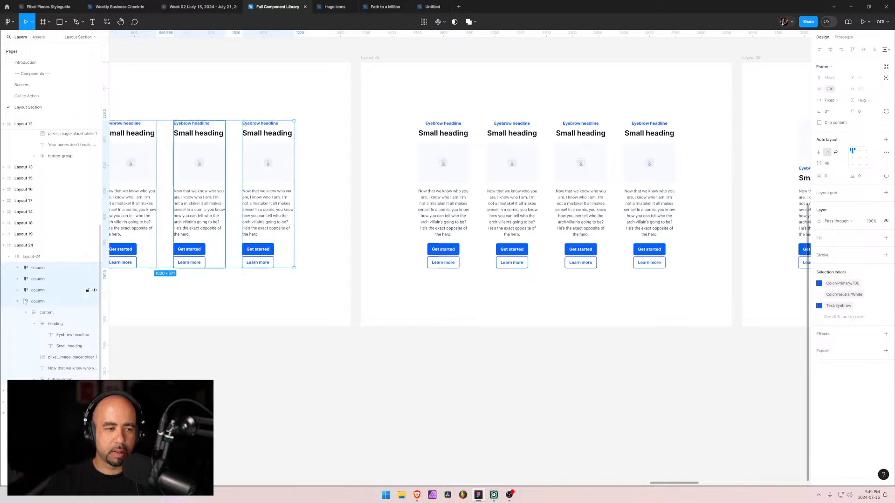
pyautogui.click(17, 301)
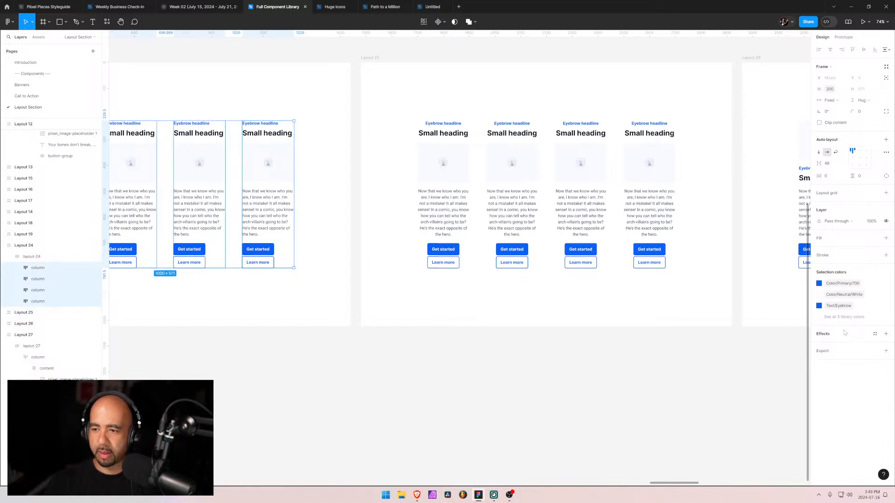
pyautogui.click(842, 89)
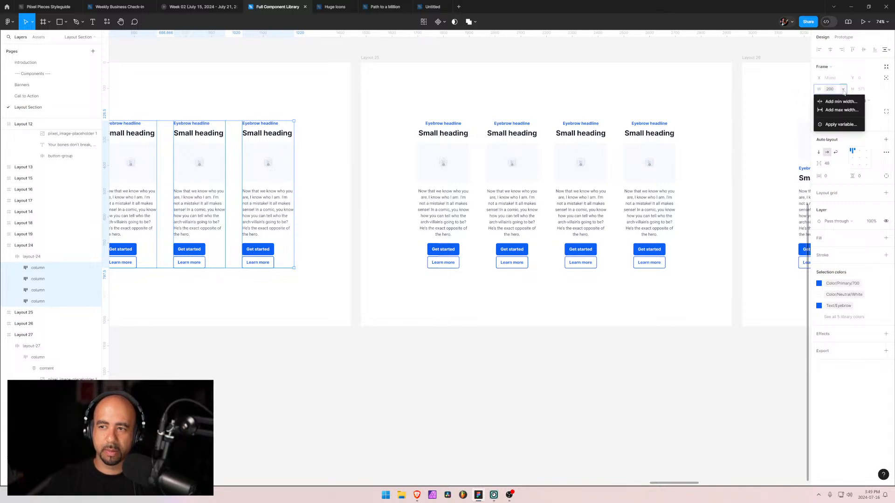
pyautogui.click(835, 125)
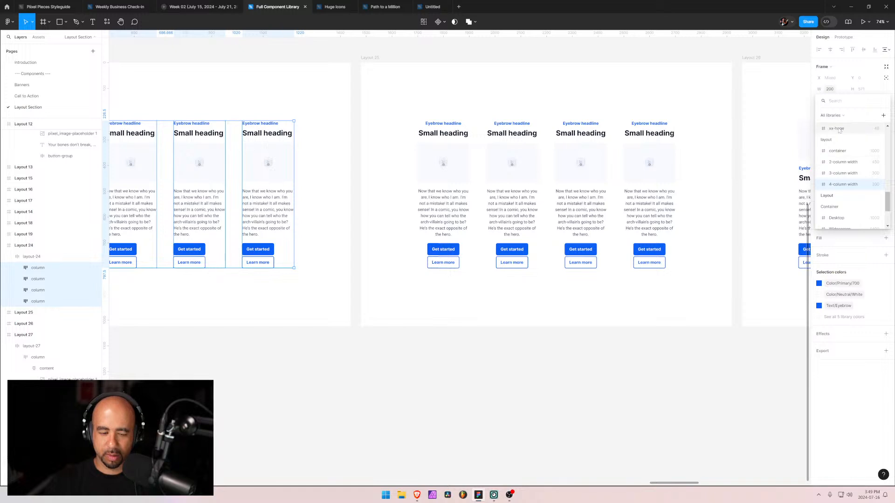
pyautogui.write('4')
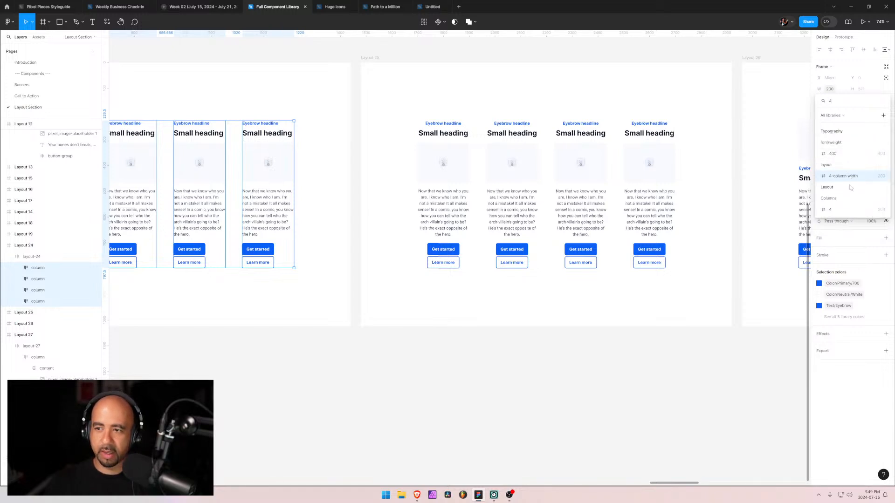
pyautogui.click(840, 211)
pyautogui.click(360, 296)
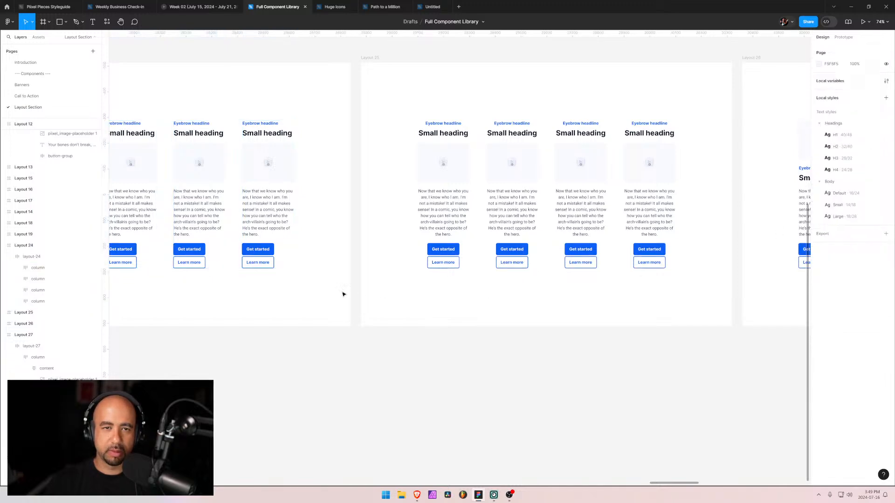
# - Apply the Layout collection's Columns/4 variable to the width of all four columns in Layout 25
pyautogui.hscroll(-10, 269, 307)
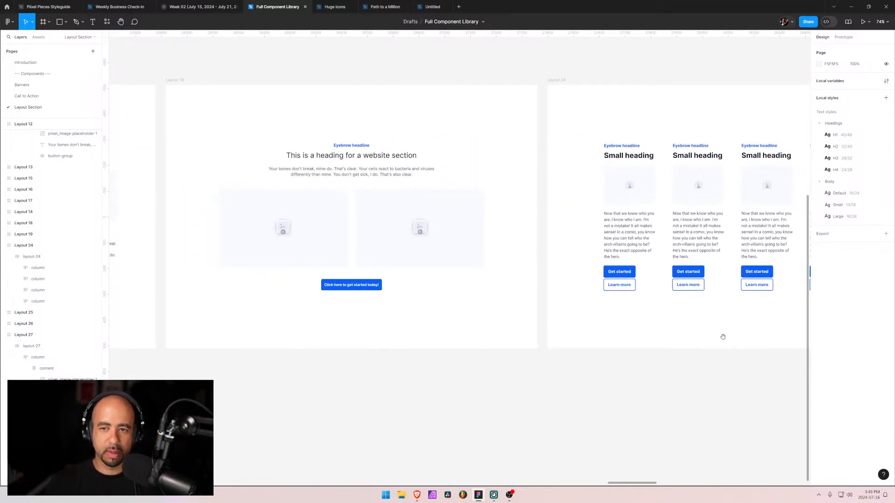
pyautogui.hscroll(10, 723, 337)
pyautogui.click(426, 149)
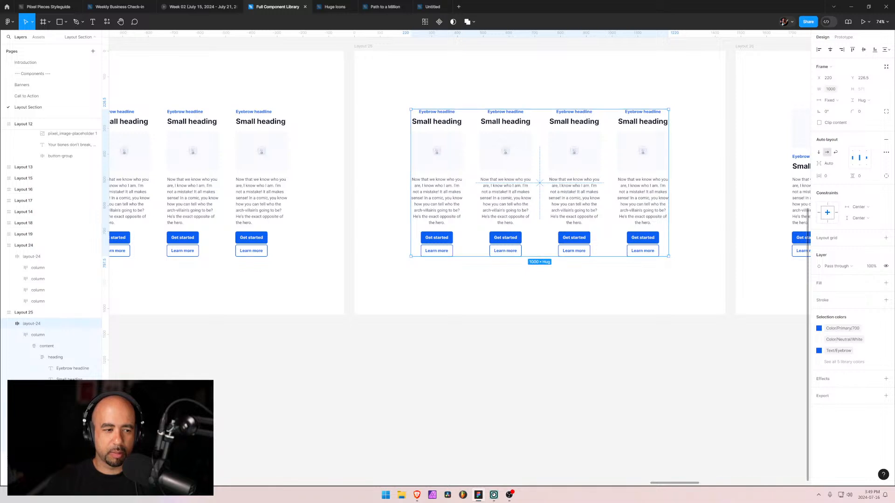
pyautogui.click(38, 336)
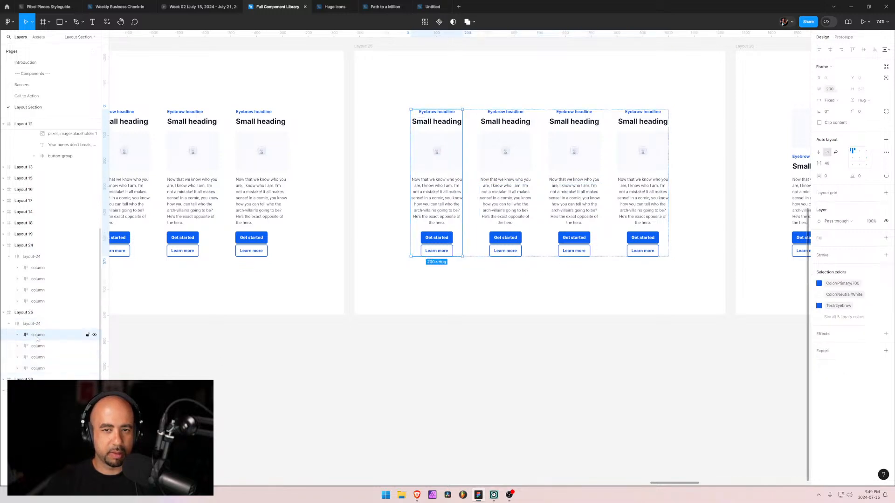
pyautogui.click(37, 357)
pyautogui.keyDown('shift'); pyautogui.click(37, 368); pyautogui.keyUp('shift')
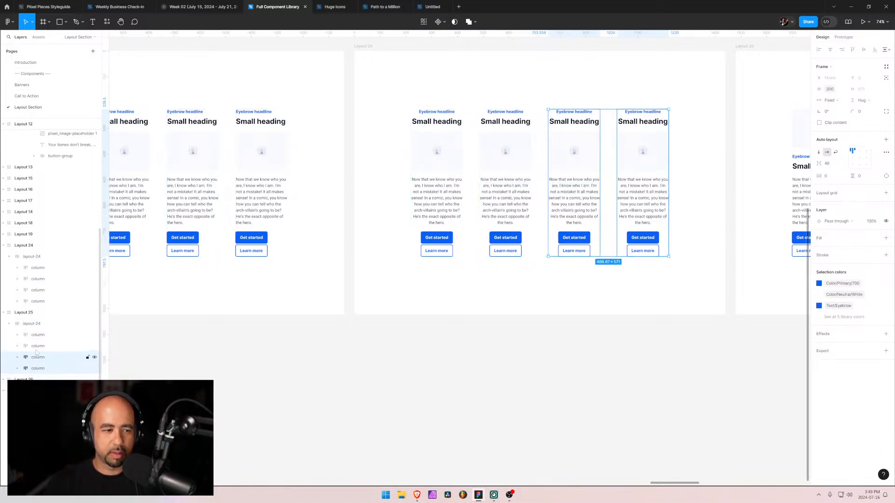
pyautogui.click(37, 335)
pyautogui.keyDown('shift'); pyautogui.click(37, 368); pyautogui.keyUp('shift')
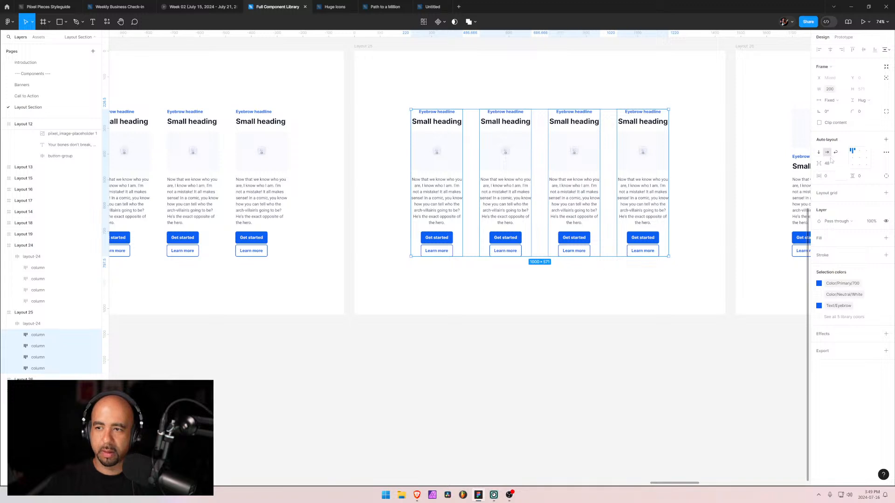
pyautogui.click(841, 90)
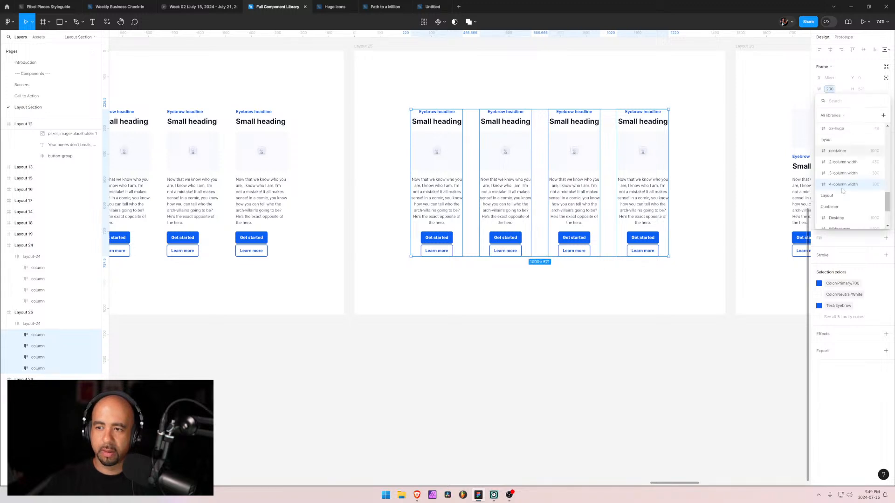
pyautogui.write('4')
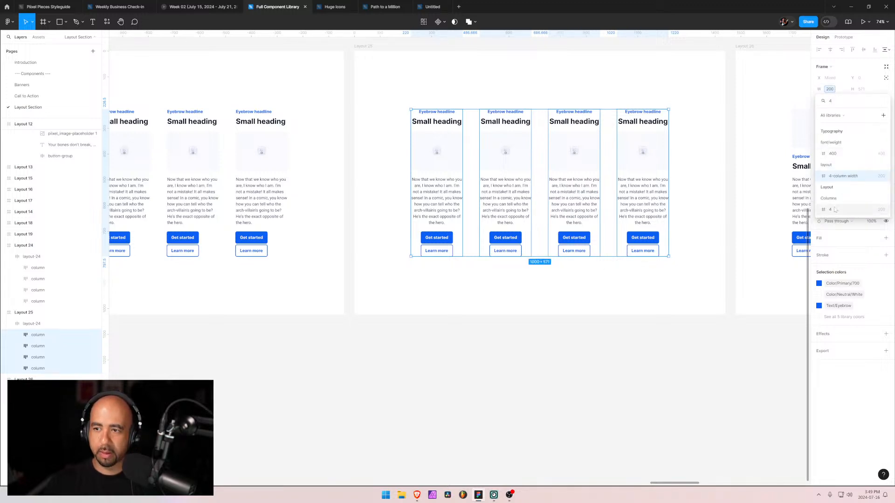
pyautogui.click(834, 212)
pyautogui.click(550, 286)
# - Apply the Layout collection's Columns/4 variable to the width of all four columns in Layout 26
pyautogui.moveTo(693, 306); pyautogui.dragTo(340, 305)
pyautogui.moveTo(519, 263); pyautogui.dragTo(453, 262)
pyautogui.click(405, 193)
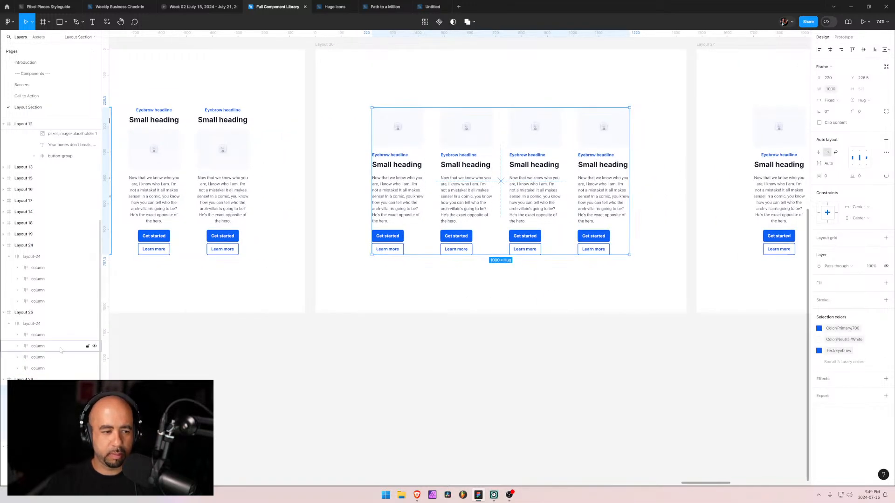
pyautogui.press('Return')
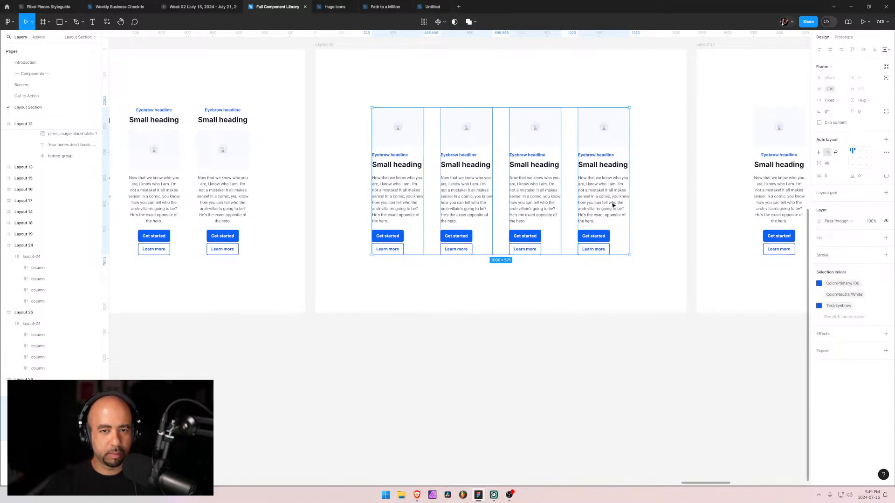
pyautogui.click(842, 90)
pyautogui.click(838, 126)
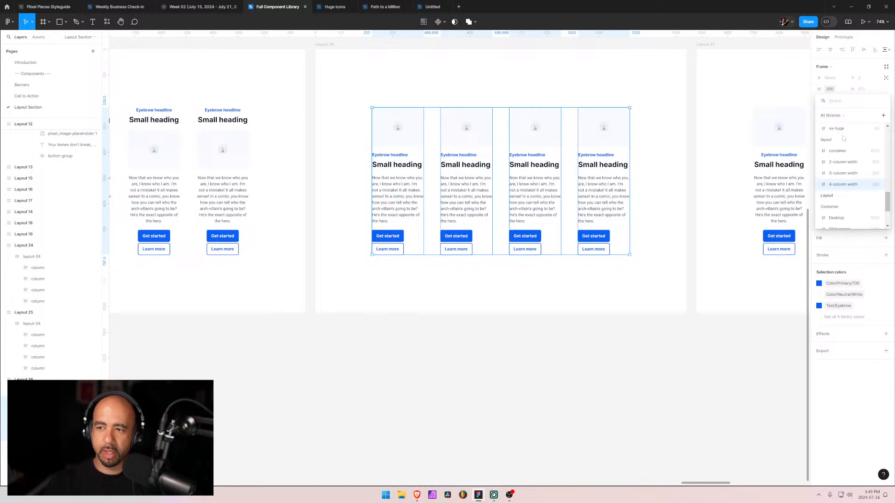
pyautogui.write('4')
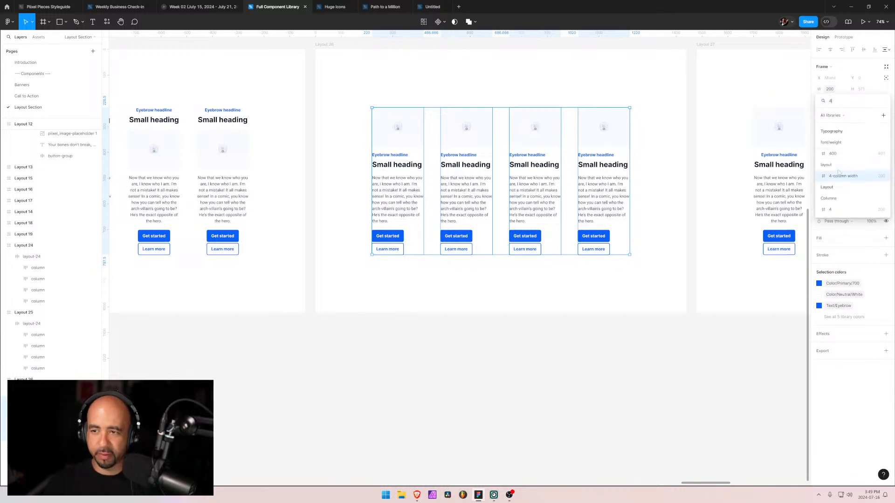
pyautogui.click(839, 211)
pyautogui.click(643, 286)
# - Apply the Layout collection's Columns/4 variable to the width of all four columns in Layout 27
pyautogui.moveTo(736, 289); pyautogui.dragTo(270, 314)
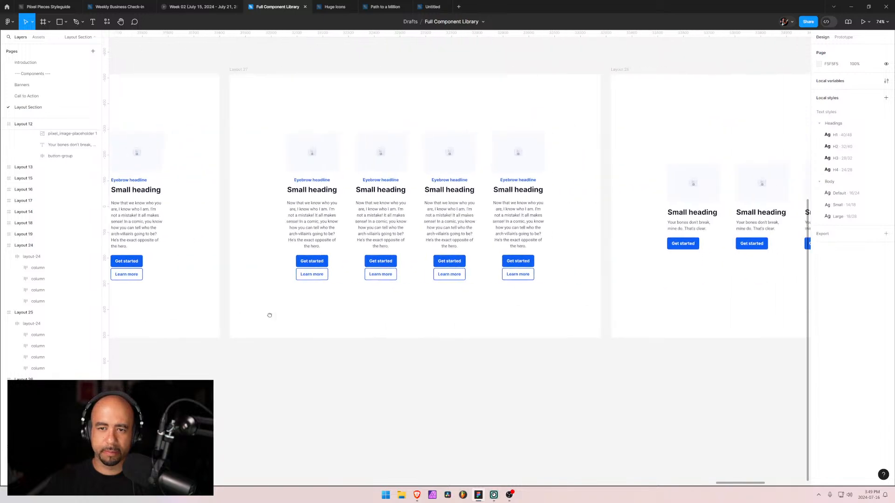
pyautogui.click(306, 184)
pyautogui.scroll(-3, 42, 401)
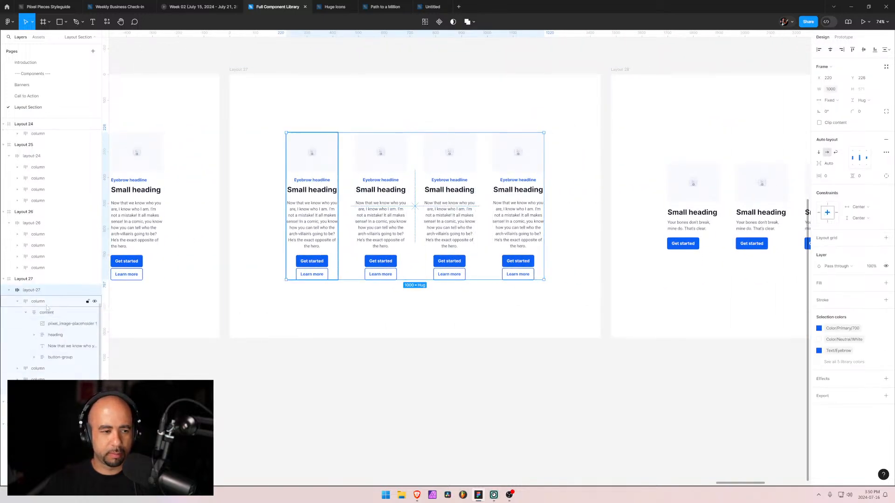
pyautogui.click(17, 302)
pyautogui.click(32, 335)
pyautogui.keyDown('shift'); pyautogui.click(37, 301); pyautogui.keyUp('shift')
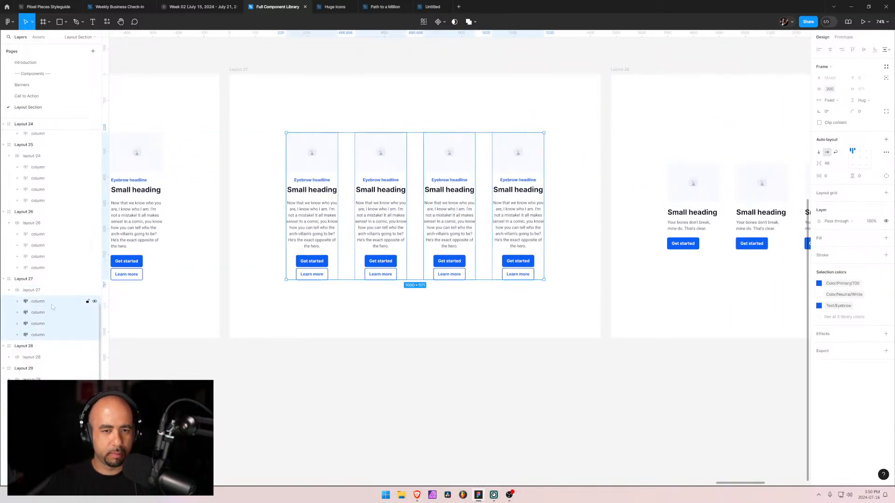
pyautogui.click(842, 89)
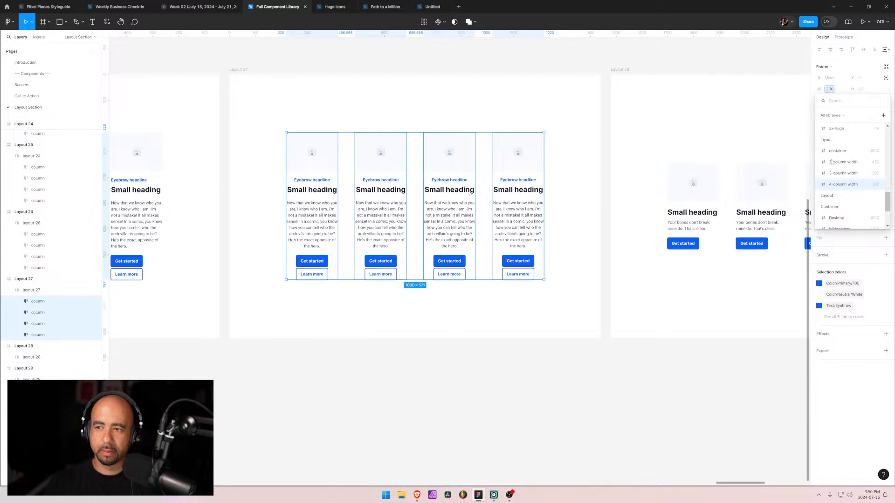
pyautogui.scroll(-2, 850, 224)
pyautogui.click(850, 222)
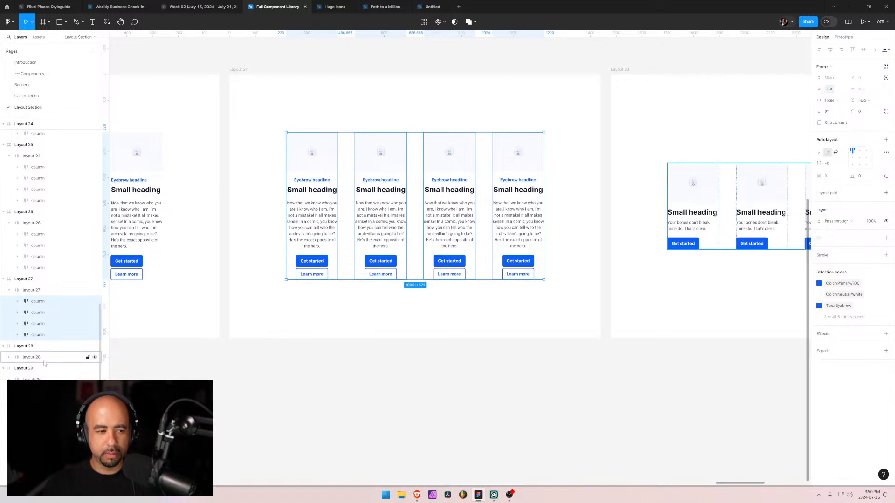
# - Try to apply the Layout collection's Columns/4 variable to the width of all four columns in Layout 28
pyautogui.click(9, 357)
pyautogui.click(28, 368)
pyautogui.keyDown('shift'); pyautogui.click(31, 402); pyautogui.keyUp('shift')
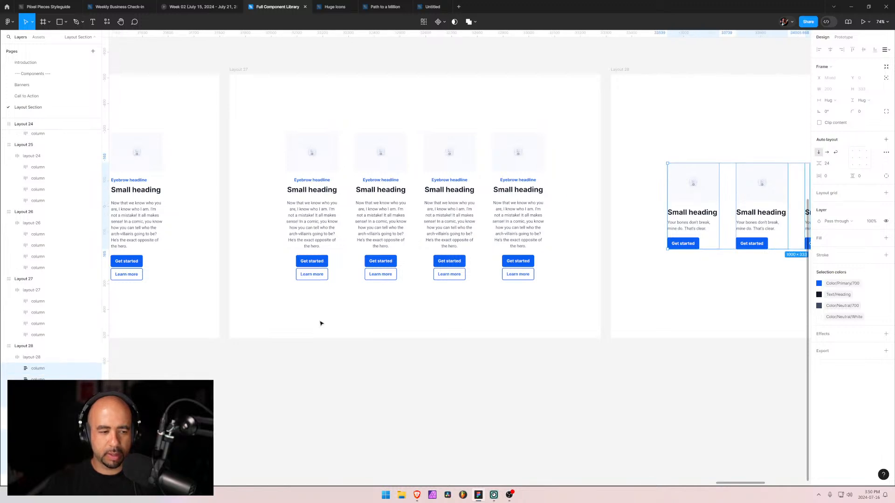
pyautogui.click(846, 90)
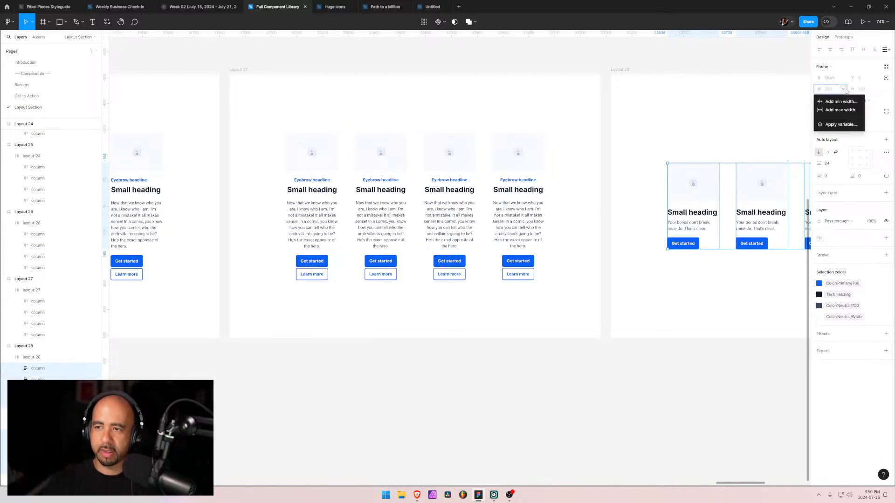
pyautogui.click(835, 123)
pyautogui.scroll(-3, 838, 200)
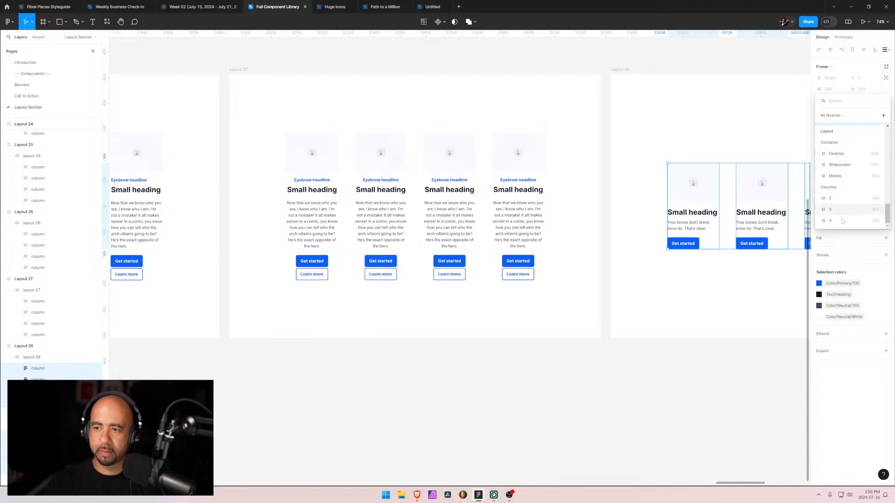
pyautogui.click(837, 222)
pyautogui.click(709, 289)
# - Check the width settings of Layout 28's first two columns and retry applying the Columns/4 variable to all four columns
pyautogui.click(695, 191)
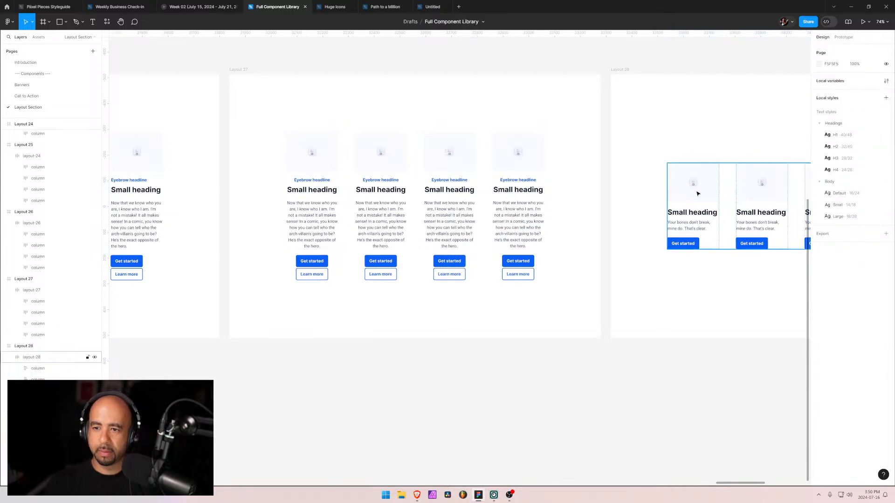
pyautogui.click(700, 212)
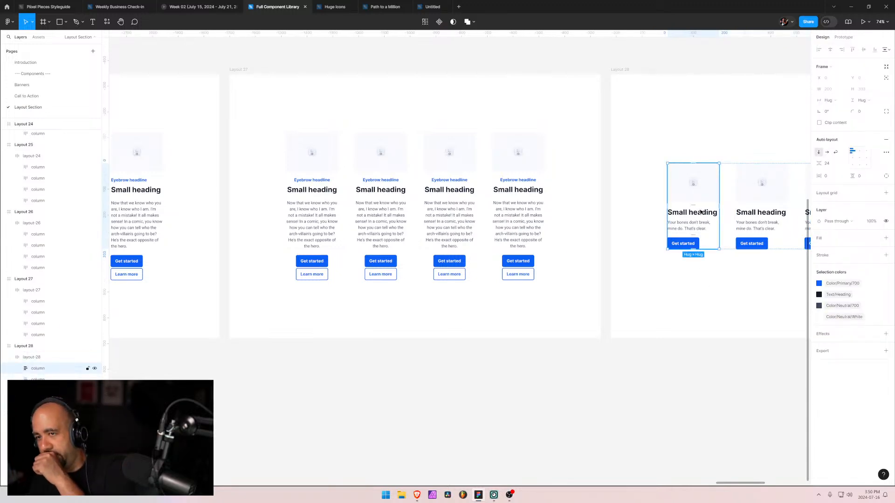
pyautogui.click(761, 205)
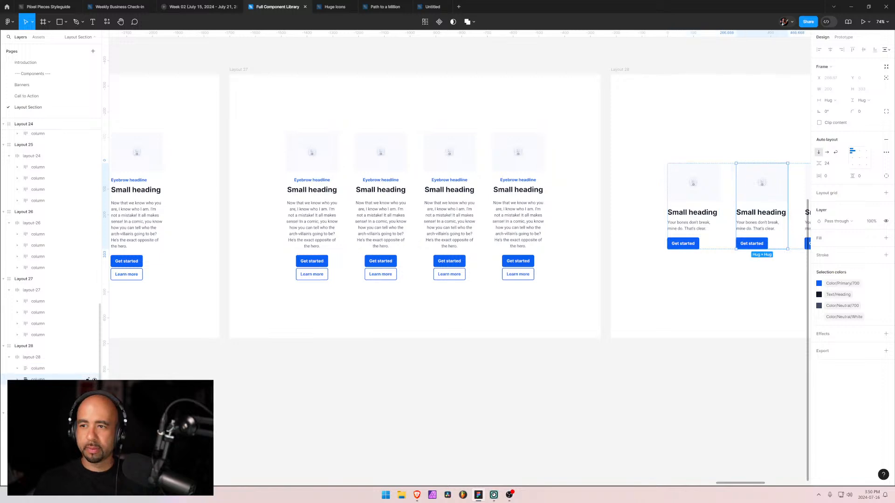
pyautogui.click(842, 89)
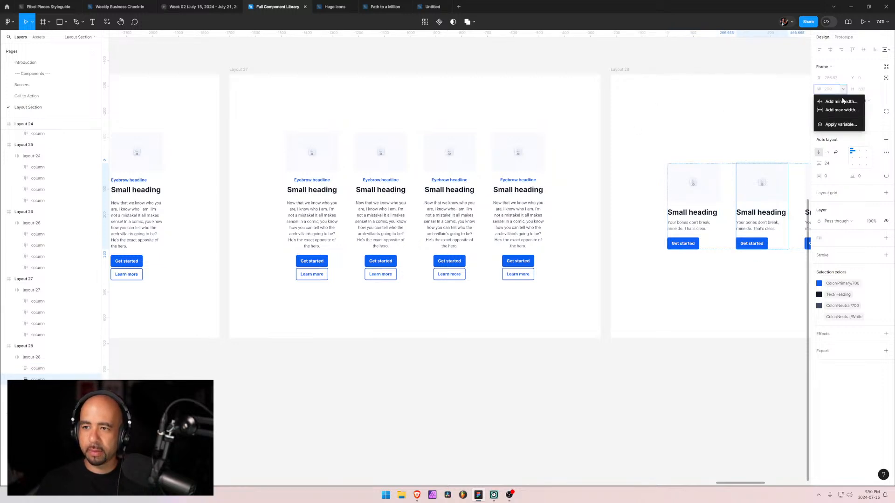
pyautogui.click(38, 369)
pyautogui.keyDown('shift'); pyautogui.click(39, 369); pyautogui.keyUp('shift')
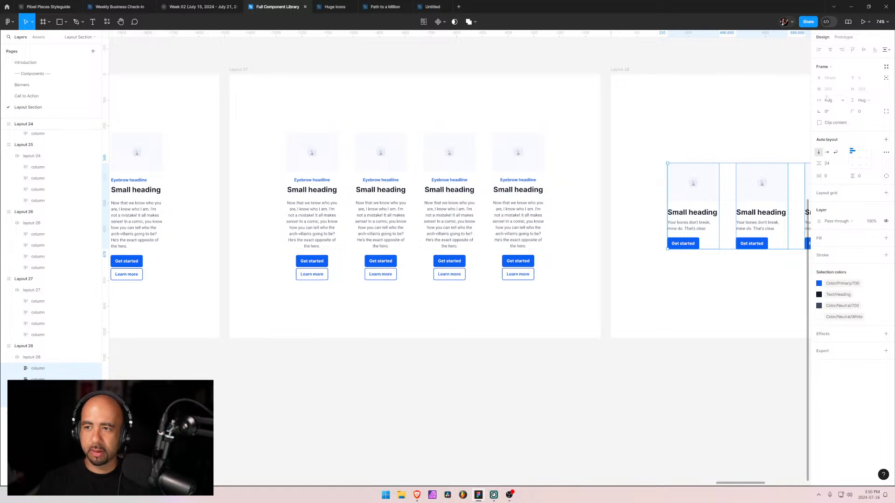
pyautogui.click(843, 90)
pyautogui.click(841, 125)
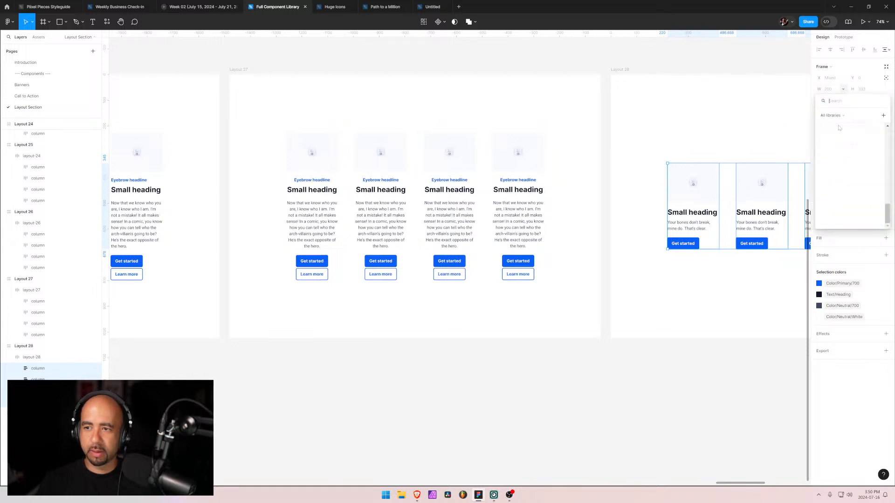
pyautogui.scroll(-1, 850, 217)
pyautogui.click(829, 222)
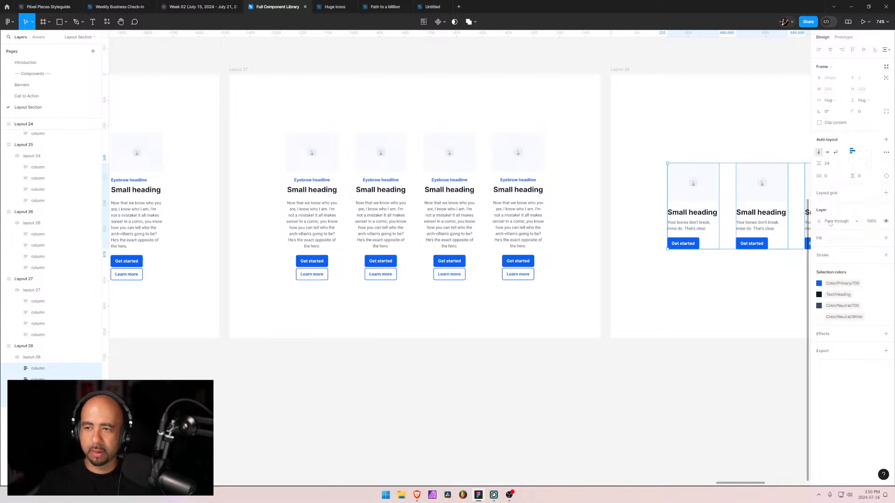
# - Compare the width settings of Layout 27 with those of individual columns in Layout 28 and Layout 29
pyautogui.click(503, 217)
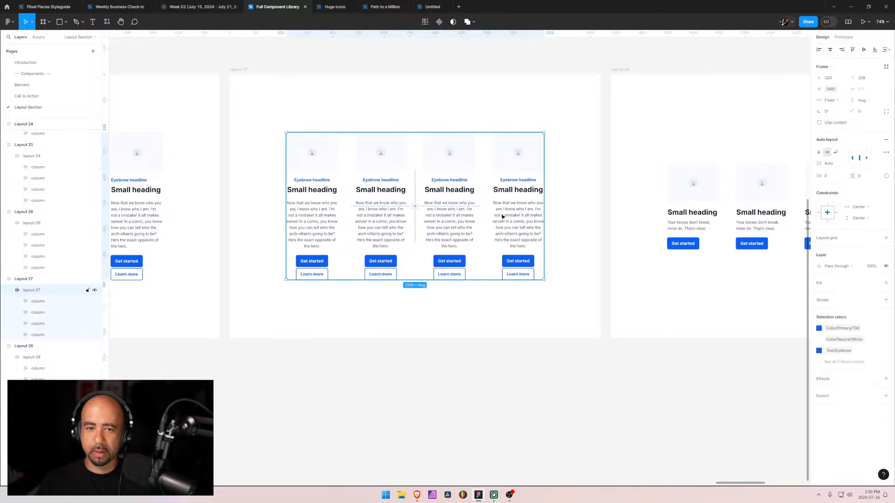
pyautogui.click(508, 206)
pyautogui.click(679, 200)
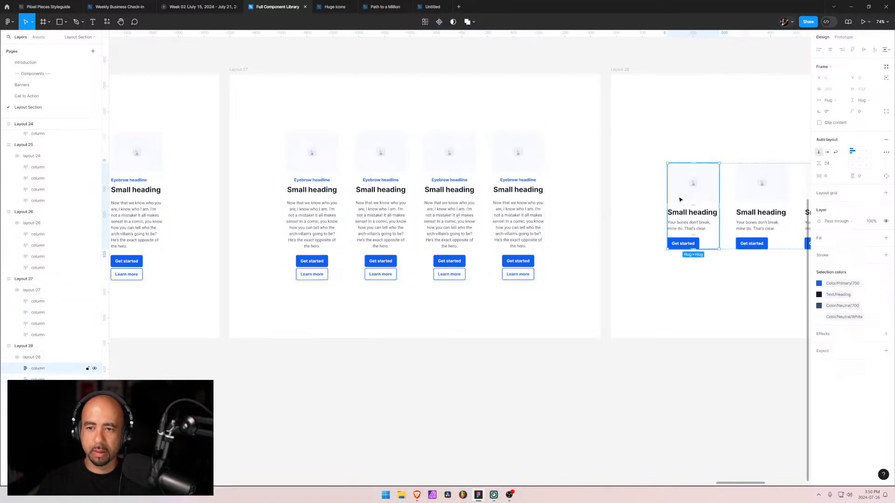
pyautogui.click(762, 198)
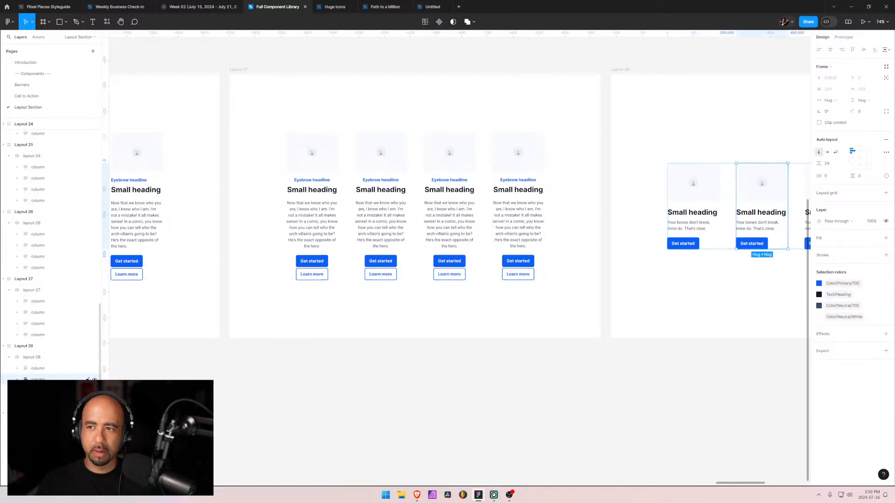
pyautogui.click(38, 391)
pyautogui.click(38, 402)
pyautogui.click(38, 435)
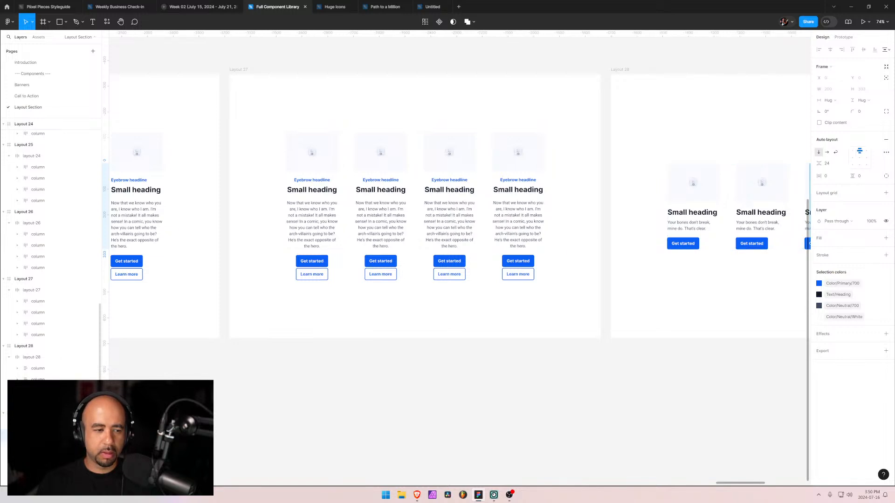
pyautogui.click(38, 447)
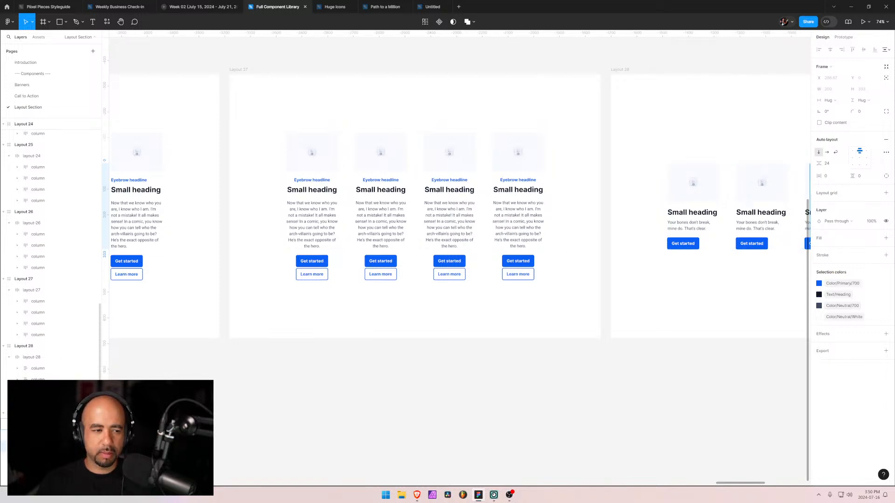
# - Apply the Columns/3 variable to the width of all four columns in Layout 29 and replace it with Columns/4
pyautogui.click(38, 435)
pyautogui.keyDown('shift'); pyautogui.click(38, 469); pyautogui.keyUp('shift')
pyautogui.click(842, 89)
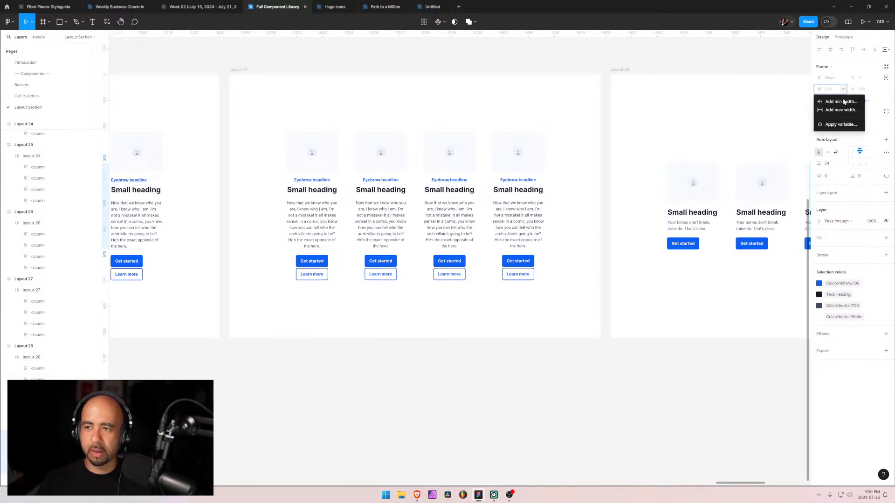
pyautogui.click(842, 124)
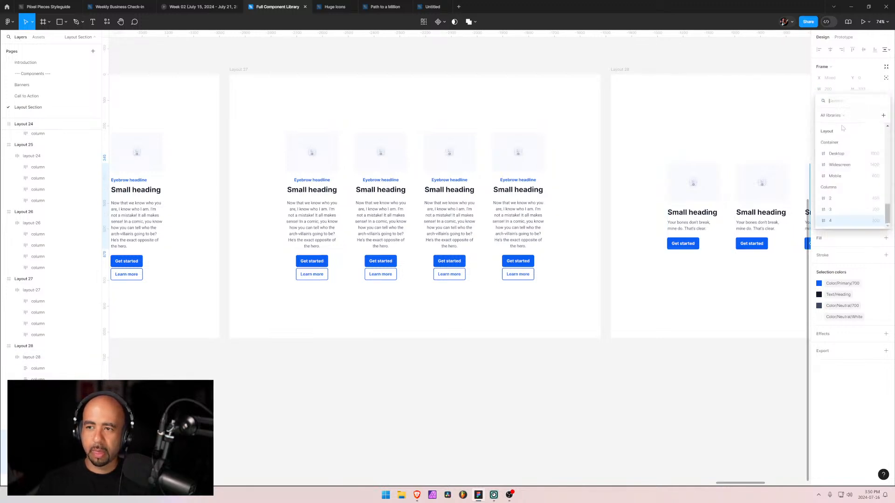
pyautogui.click(838, 210)
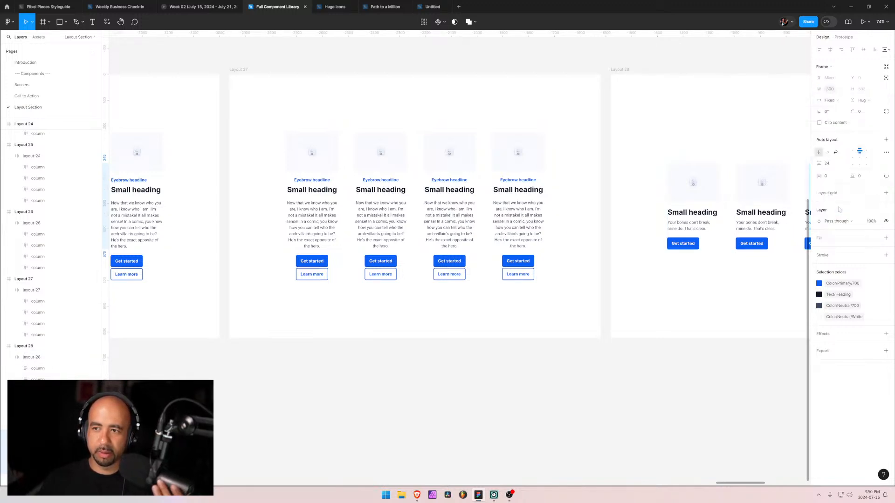
pyautogui.click(841, 90)
pyautogui.click(839, 220)
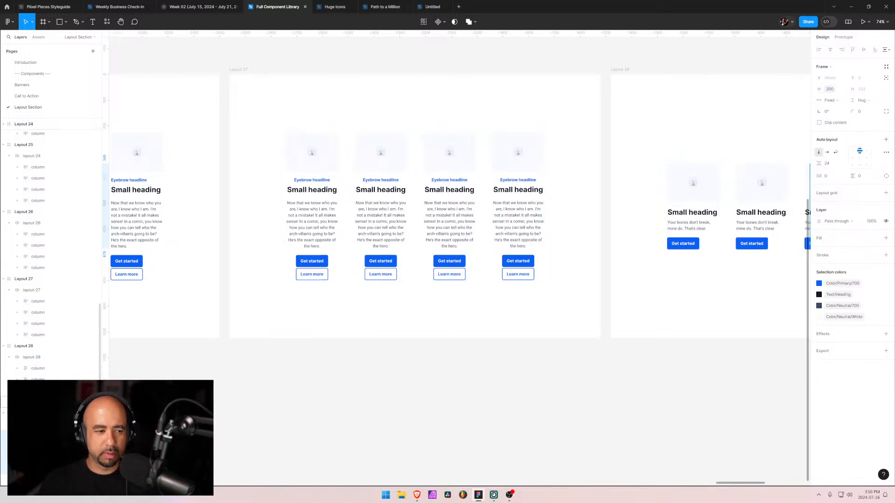
# - Apply the Layout collection's Columns/2 variable to the width of all four columns in Layout 28 and replace it with Columns/4
pyautogui.keyDown('ctrl'); pyautogui.click(709, 243); pyautogui.keyUp('ctrl')
pyautogui.hotkey('ctrl', 'a')
pyautogui.click(842, 91)
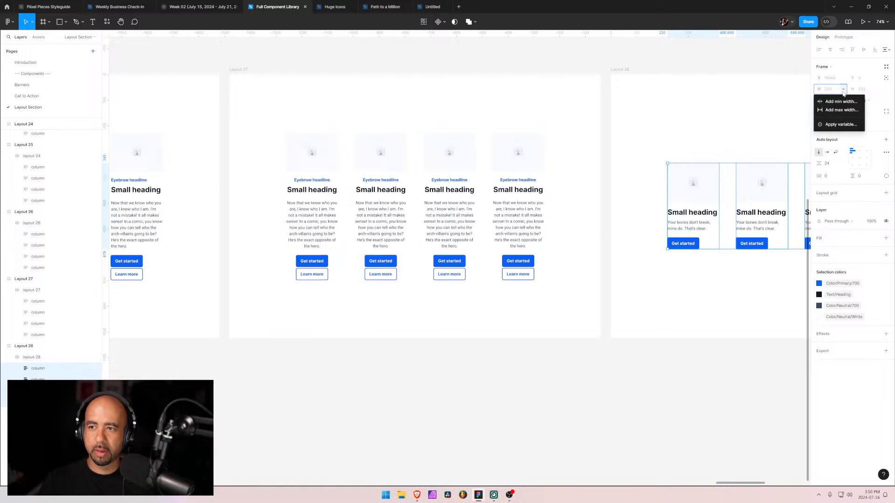
pyautogui.click(831, 124)
pyautogui.click(834, 206)
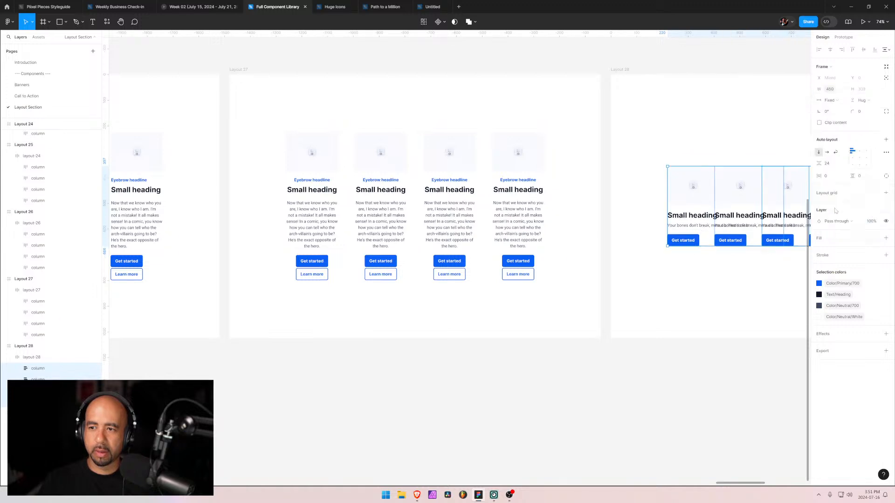
pyautogui.click(830, 90)
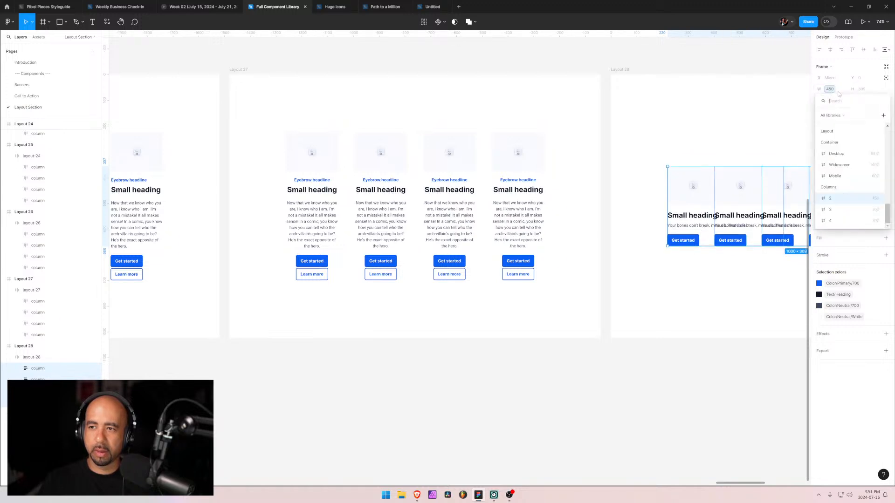
pyautogui.click(837, 224)
pyautogui.click(723, 146)
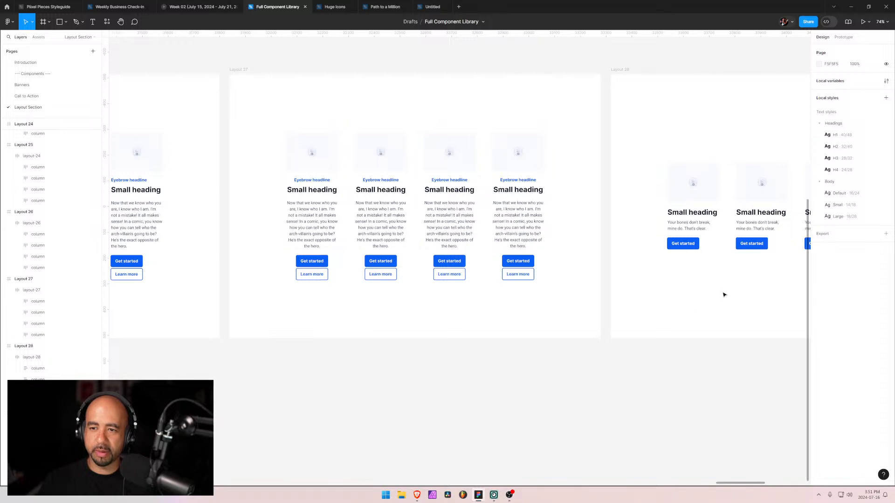
# - Check the width settings of individual columns in Layout 29, Layout 28 and Layout 27
pyautogui.hscroll(15, 710, 300)
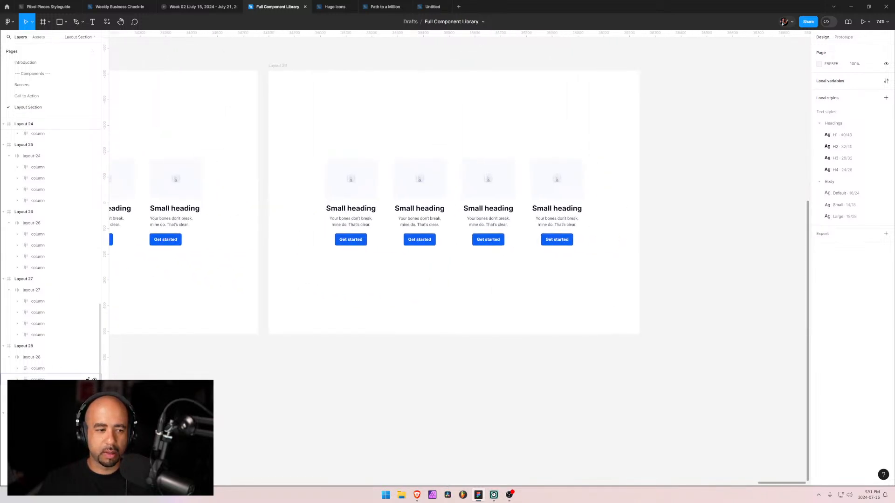
pyautogui.click(38, 435)
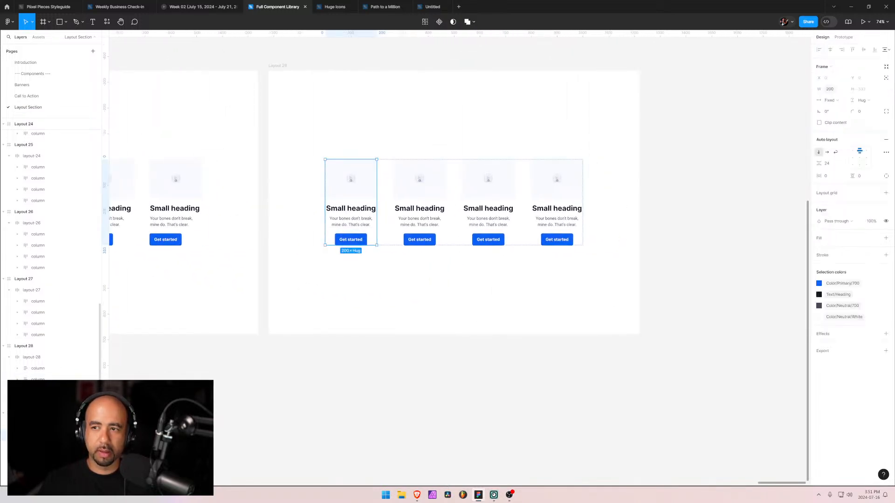
pyautogui.click(38, 368)
pyautogui.click(38, 312)
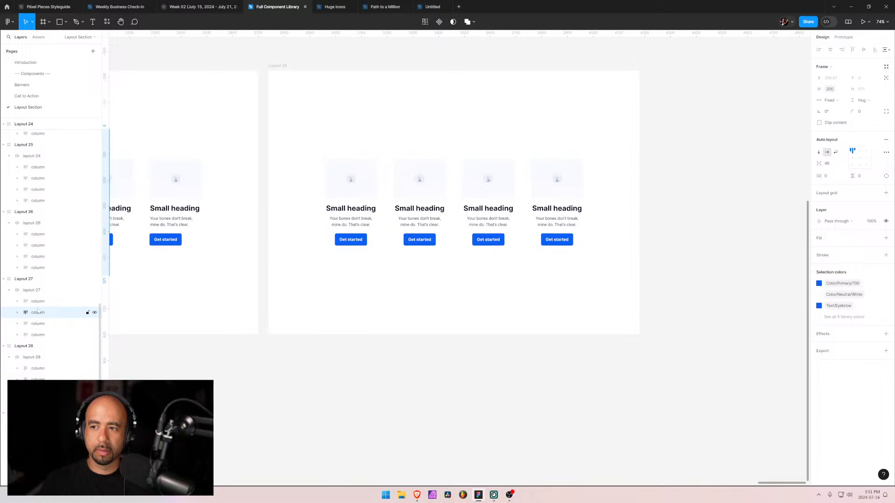
pyautogui.click(299, 296)
pyautogui.moveTo(300, 295); pyautogui.dragTo(507, 325)
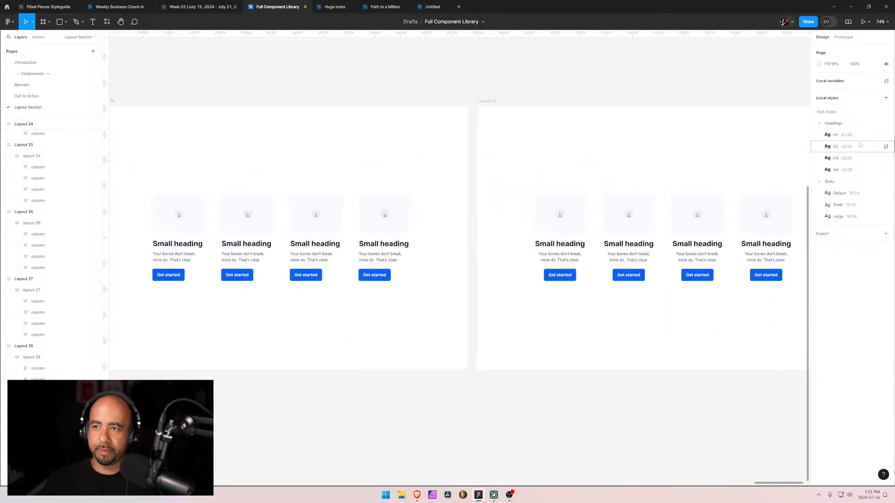
# - Delete the 4-column width, 3-column width and 2-column width variables from the layout group of the Typography collection
pyautogui.click(885, 81)
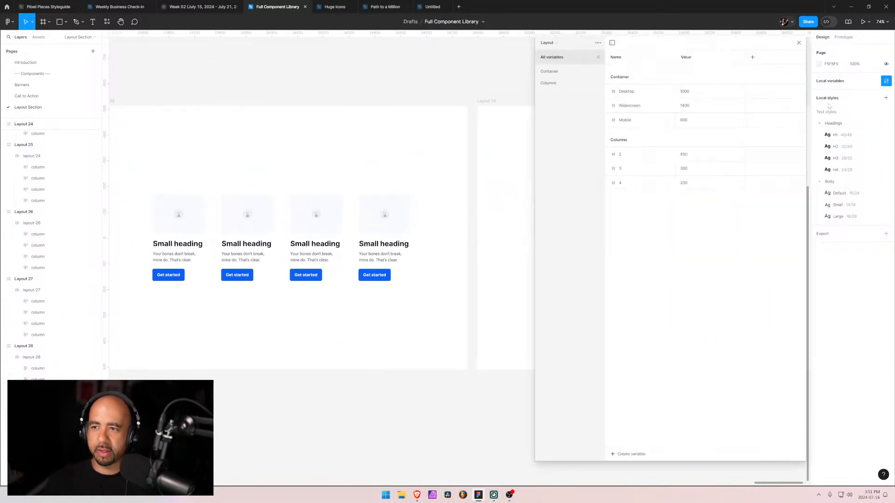
pyautogui.click(548, 42)
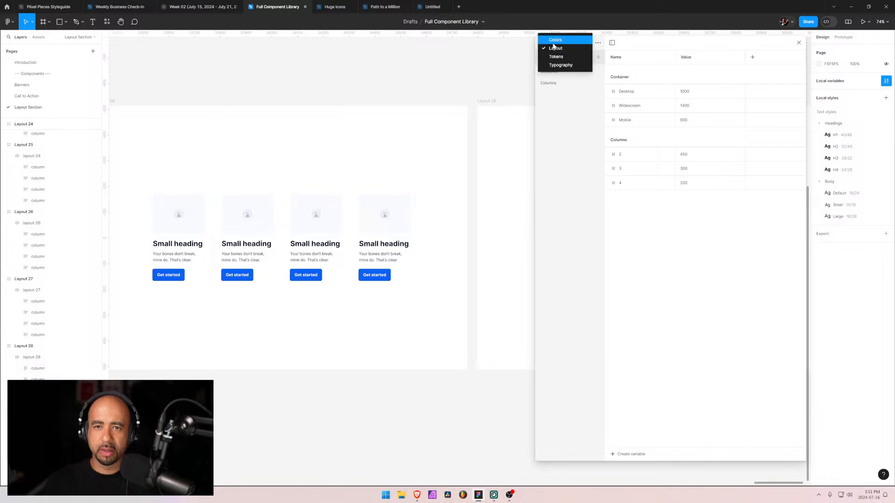
pyautogui.click(563, 66)
pyautogui.click(546, 129)
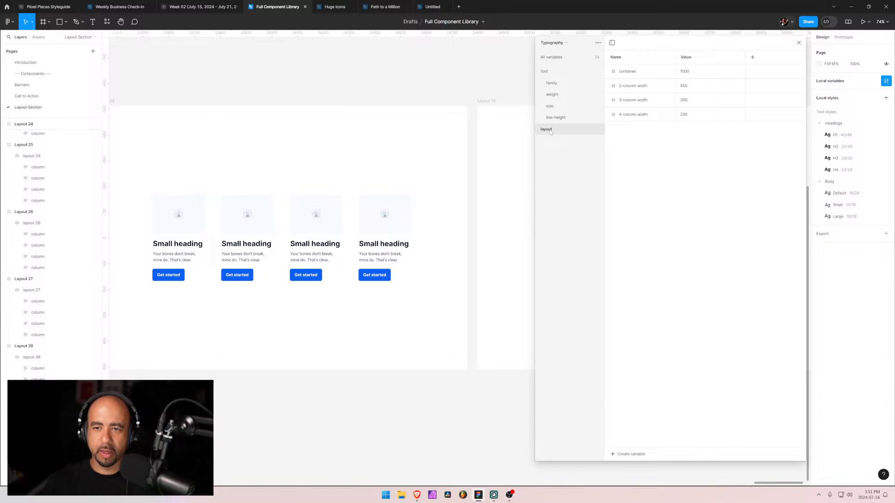
pyautogui.rightClick(641, 115)
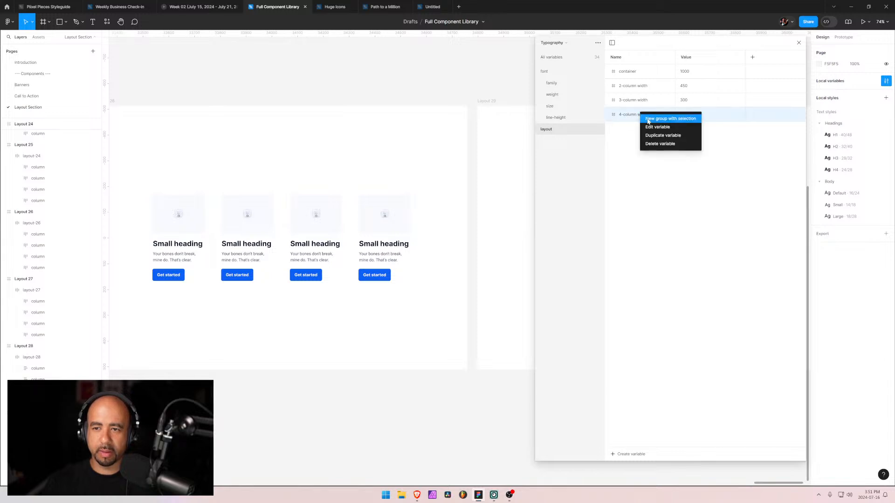
pyautogui.click(652, 144)
pyautogui.rightClick(635, 103)
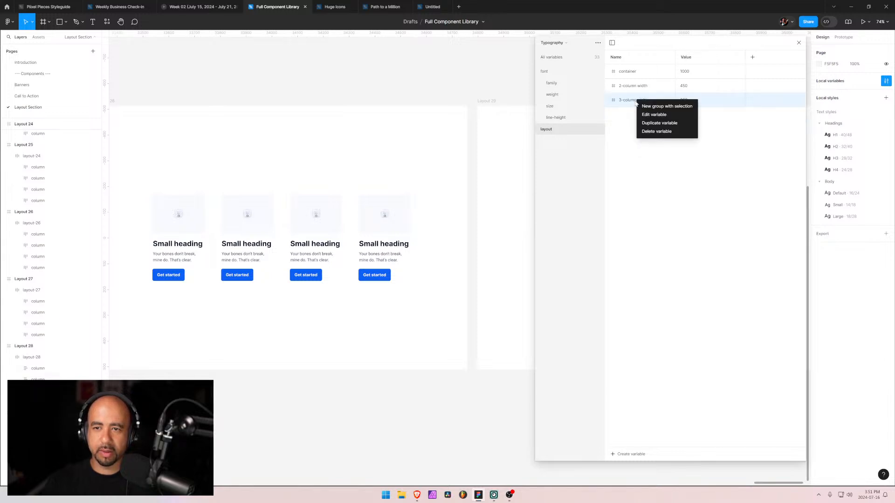
pyautogui.click(652, 131)
pyautogui.rightClick(634, 89)
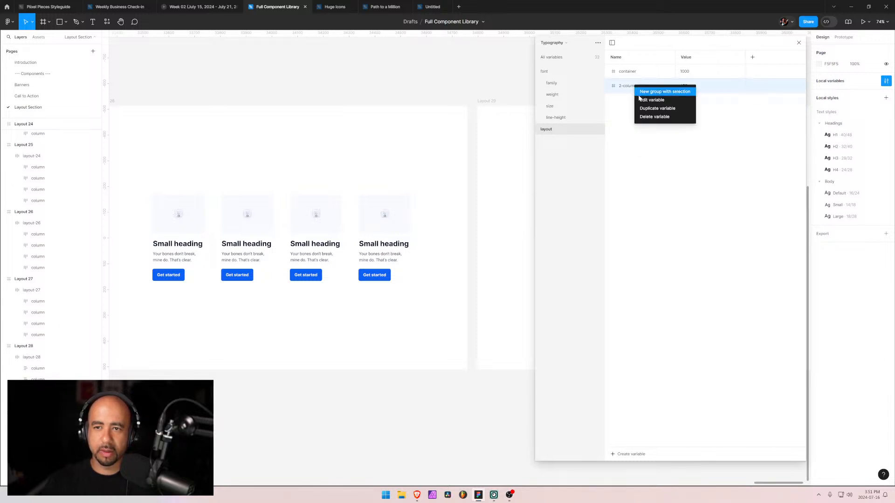
pyautogui.click(652, 118)
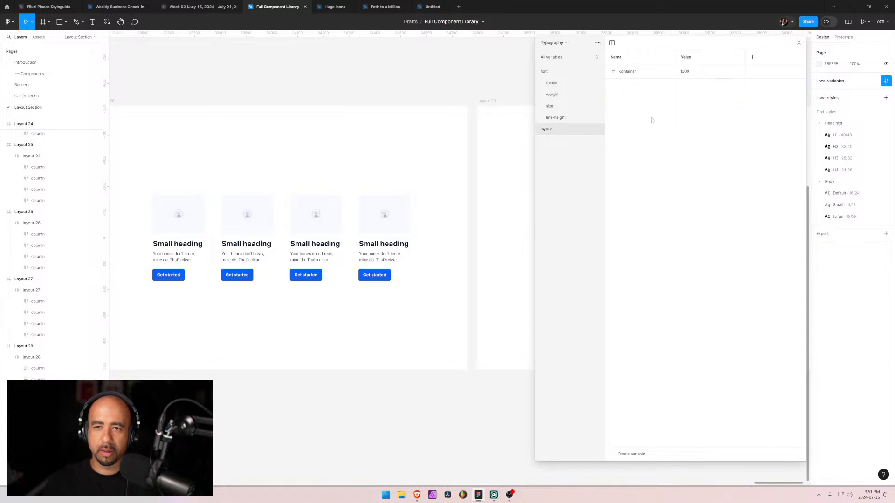
# - Review the container and column variables in the Layout collection and close the local variables
pyautogui.click(11, 292)
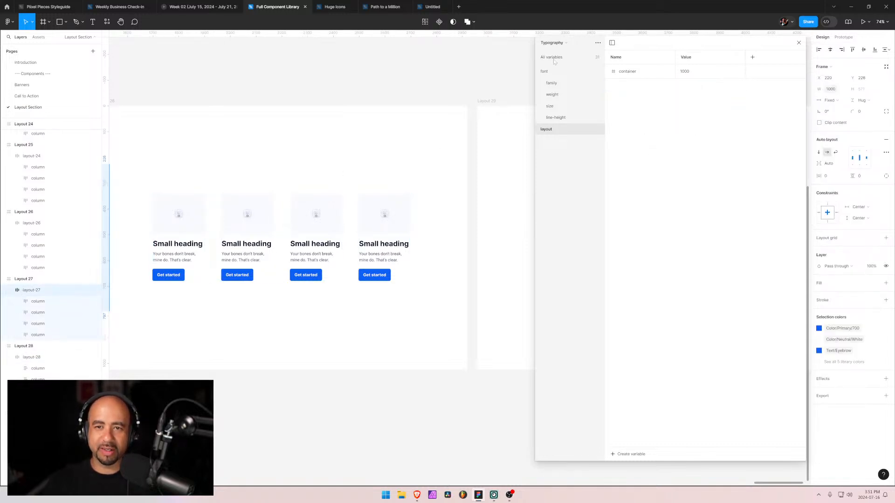
pyautogui.click(554, 44)
pyautogui.click(558, 52)
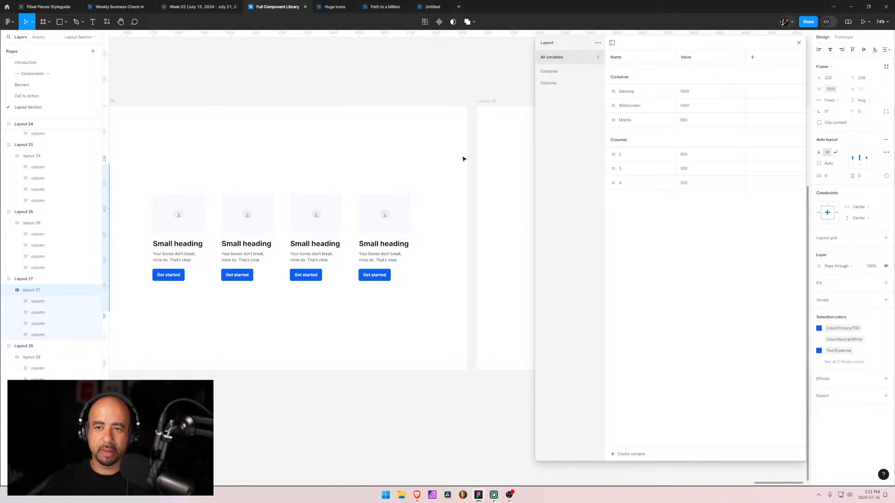
pyautogui.click(506, 196)
pyautogui.click(799, 43)
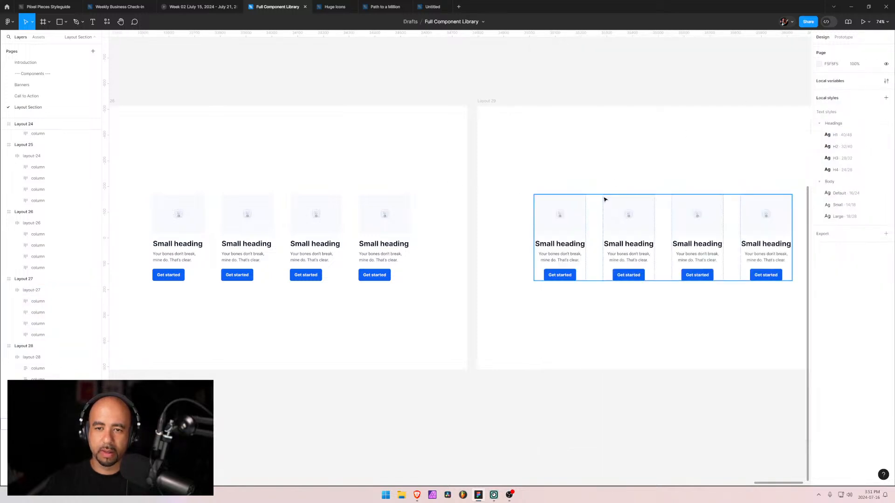
# - Collapse the column layers of Layouts 24 to 29 and select the inner layout frame of each one
pyautogui.click(601, 205)
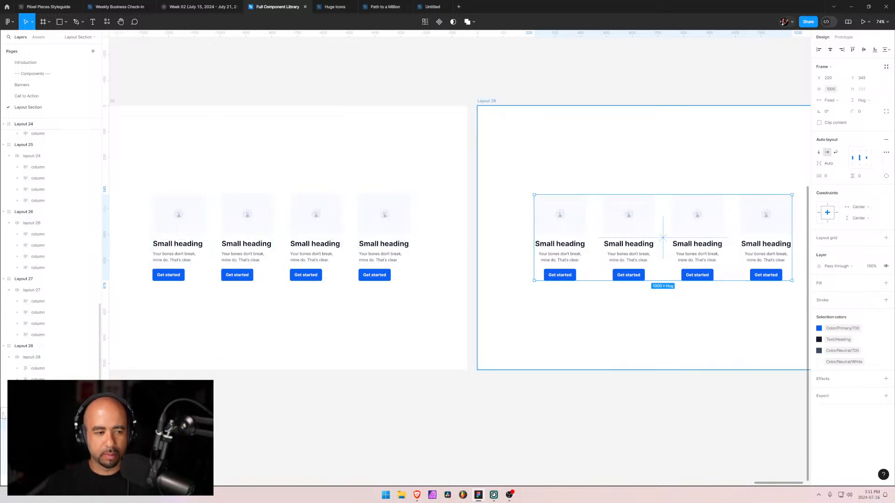
pyautogui.click(9, 358)
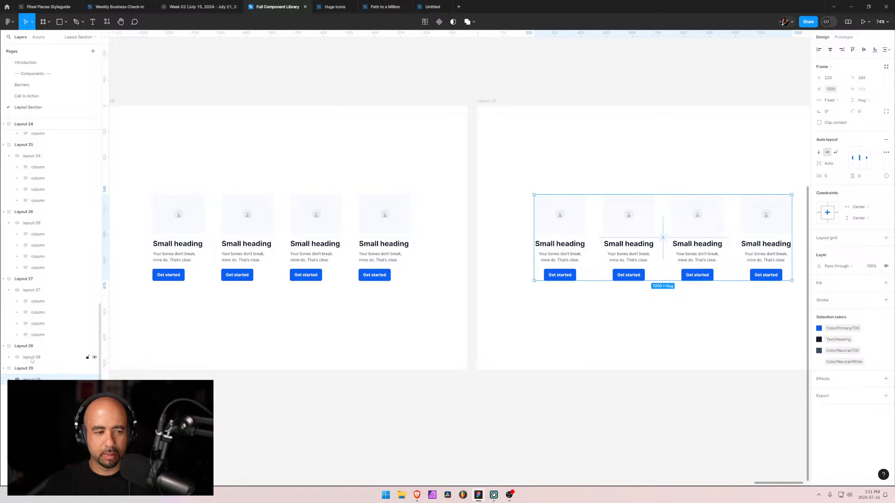
pyautogui.keyDown('shift'); pyautogui.click(48, 358); pyautogui.keyUp('shift')
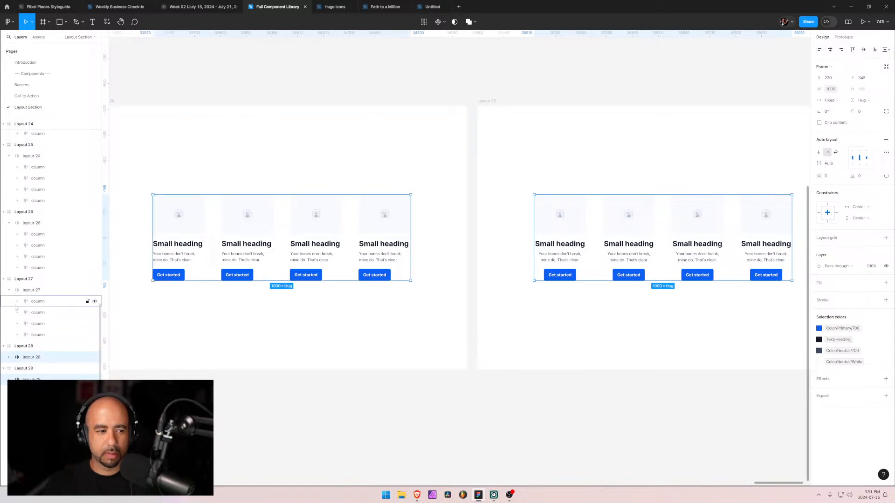
pyautogui.click(10, 290)
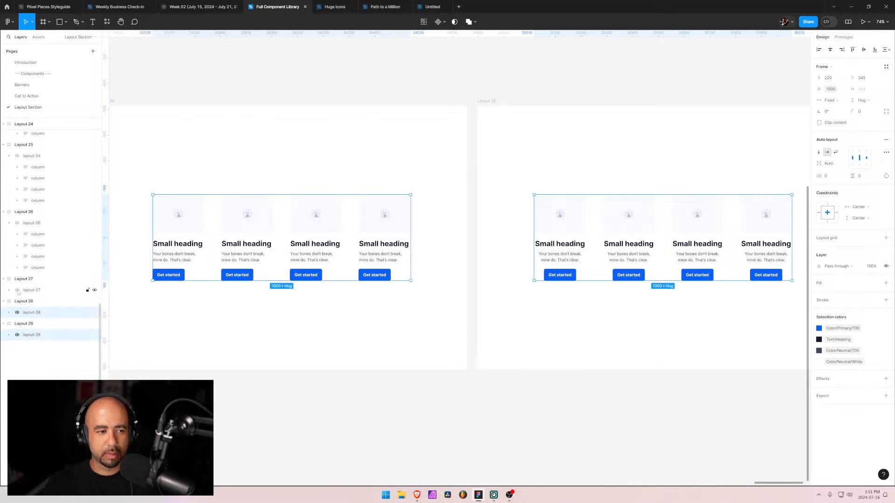
pyautogui.click(9, 222)
pyautogui.click(9, 156)
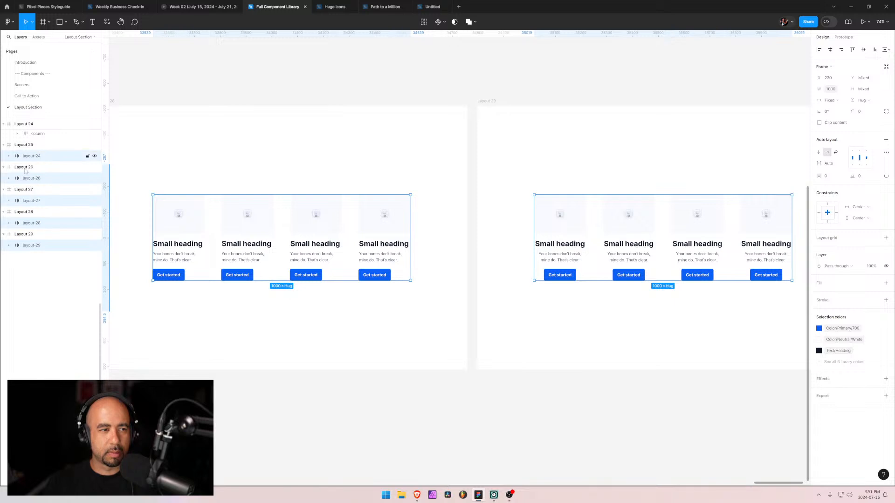
pyautogui.scroll(3, 24, 159)
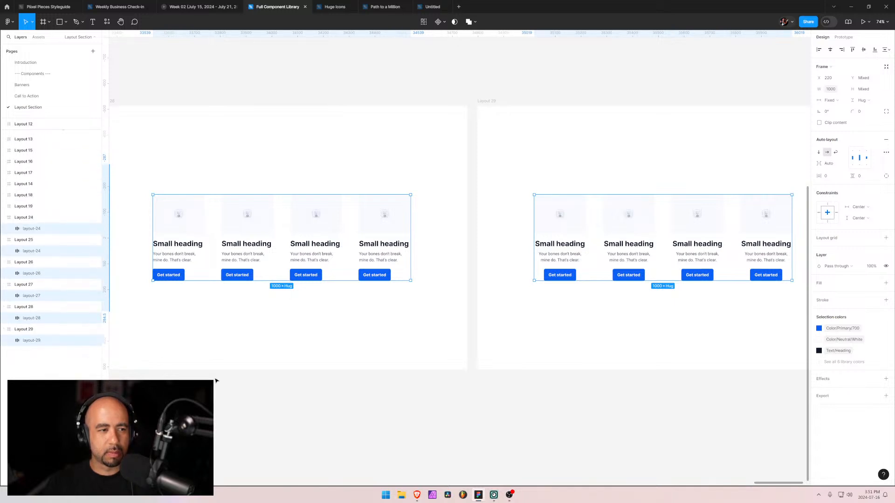
# - Add a black 000000 inside stroke of 1 to the selected layout frames of Layouts 24 to 29
pyautogui.moveTo(268, 354); pyautogui.dragTo(606, 337)
pyautogui.moveTo(396, 346); pyautogui.dragTo(788, 349)
pyautogui.moveTo(387, 335); pyautogui.dragTo(786, 324)
pyautogui.moveTo(553, 311); pyautogui.dragTo(751, 320)
pyautogui.moveTo(428, 317)
pyautogui.mouseDown()
pyautogui.moveTo(801, 309)
pyautogui.moveTo(571, 304)
pyautogui.mouseUp()
pyautogui.press('/')
pyautogui.moveTo(622, 315); pyautogui.dragTo(358, 309)
pyautogui.moveTo(718, 313); pyautogui.dragTo(384, 308)
pyautogui.moveTo(645, 313); pyautogui.dragTo(415, 309)
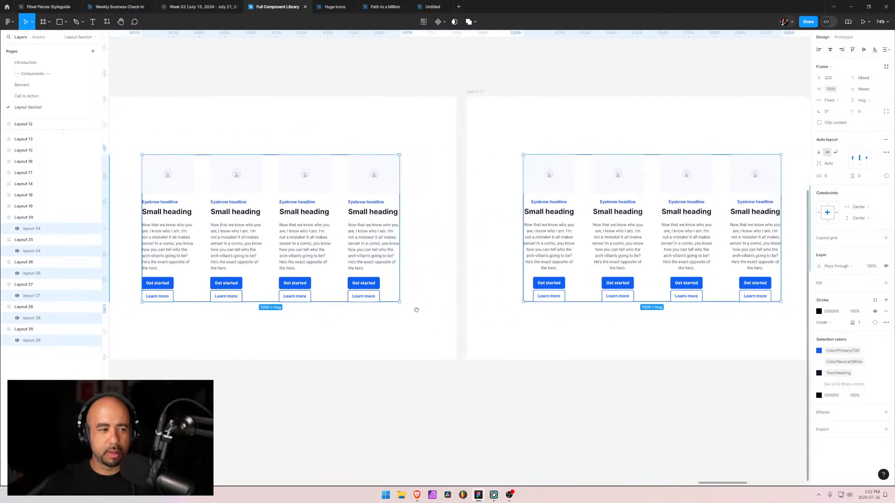
# - Apply the xx-huge variable to the width of the six selected layout frames and replace it with the Layout collection's Container/Desktop
pyautogui.click(836, 88)
pyautogui.click(835, 125)
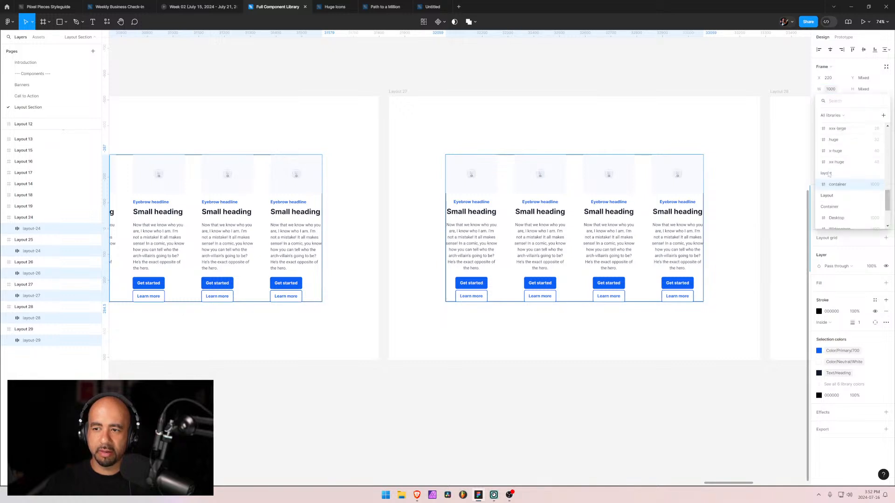
pyautogui.click(836, 162)
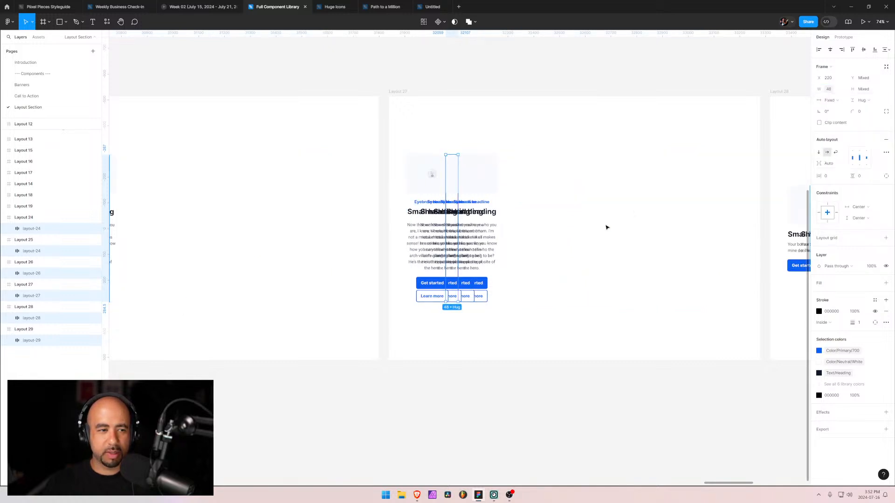
pyautogui.click(842, 89)
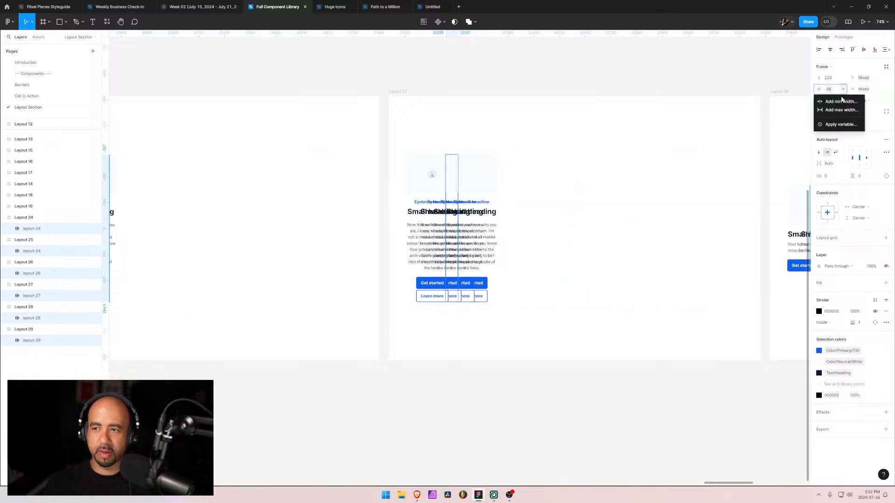
pyautogui.click(840, 124)
pyautogui.scroll(-3, 843, 200)
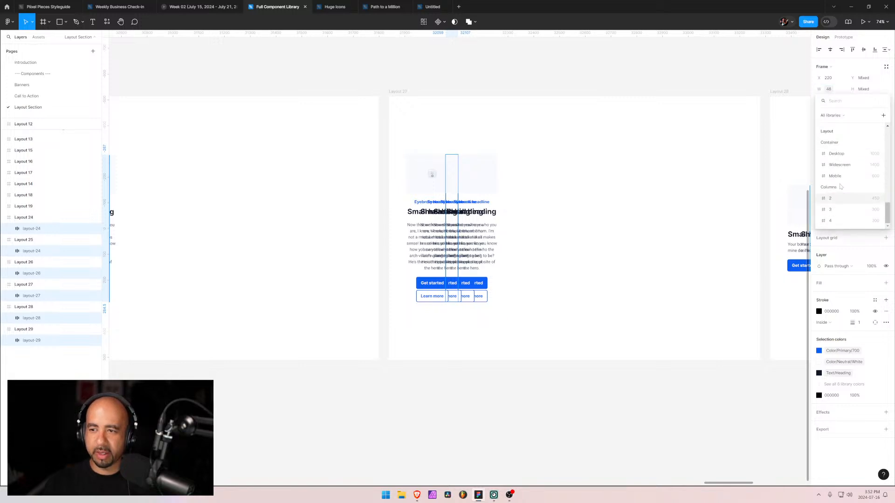
pyautogui.click(848, 157)
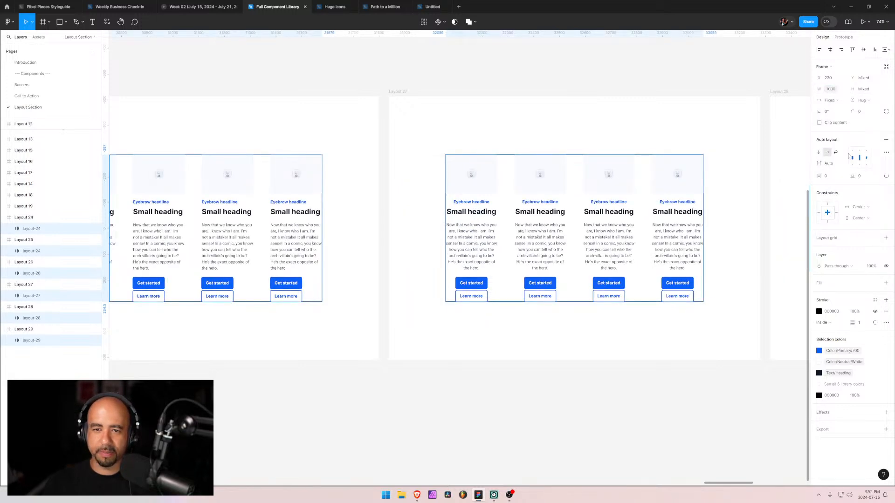
pyautogui.click(460, 135)
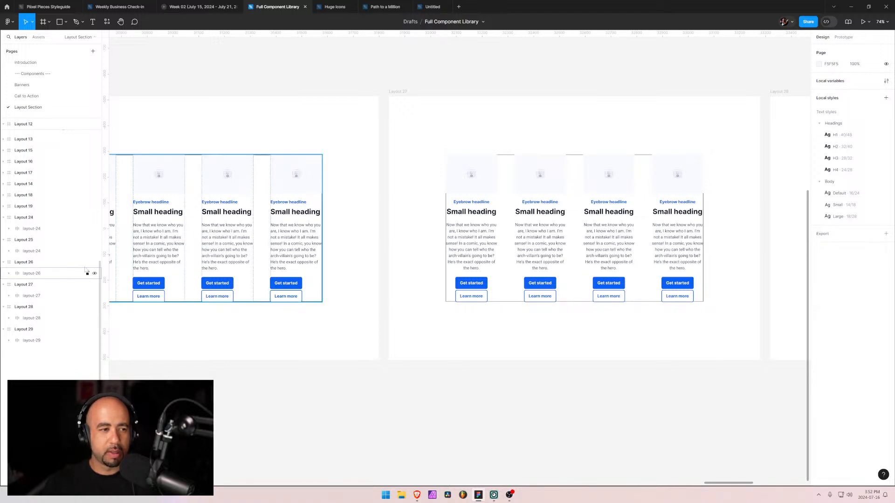
# - Select the inner layout frames of Layouts 24 to 29 and remove their black stroke
pyautogui.click(32, 228)
pyautogui.keyDown('shift'); pyautogui.click(32, 251); pyautogui.keyUp('shift')
pyautogui.keyDown('shift'); pyautogui.click(32, 273); pyautogui.keyUp('shift')
pyautogui.keyDown('shift'); pyautogui.click(31, 295); pyautogui.keyUp('shift')
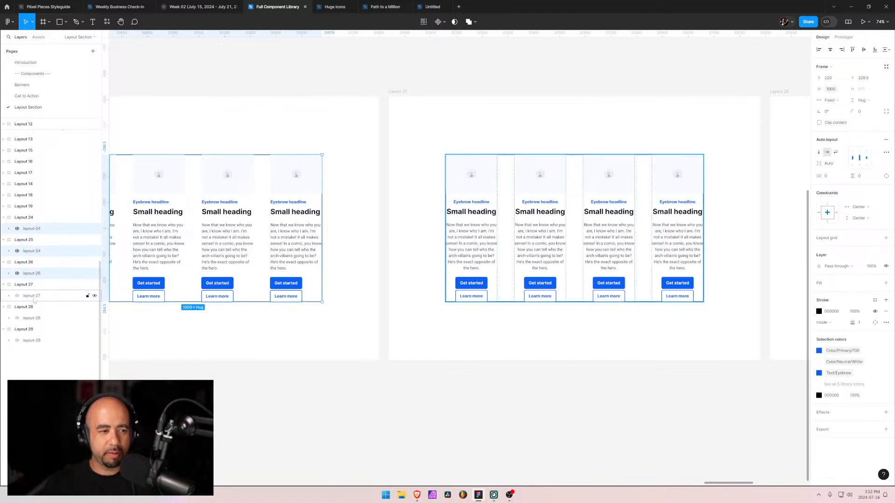
pyautogui.keyDown('shift'); pyautogui.click(32, 318); pyautogui.keyUp('shift')
pyautogui.keyDown('shift'); pyautogui.click(32, 340); pyautogui.keyUp('shift')
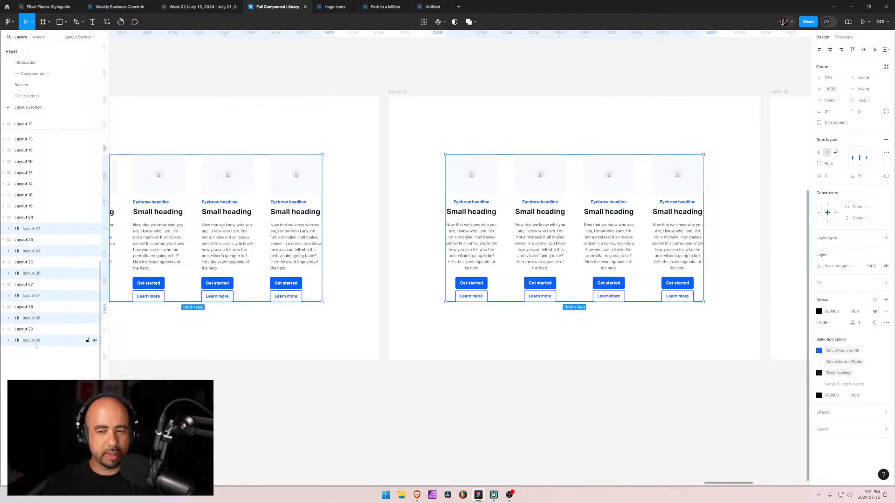
pyautogui.click(886, 312)
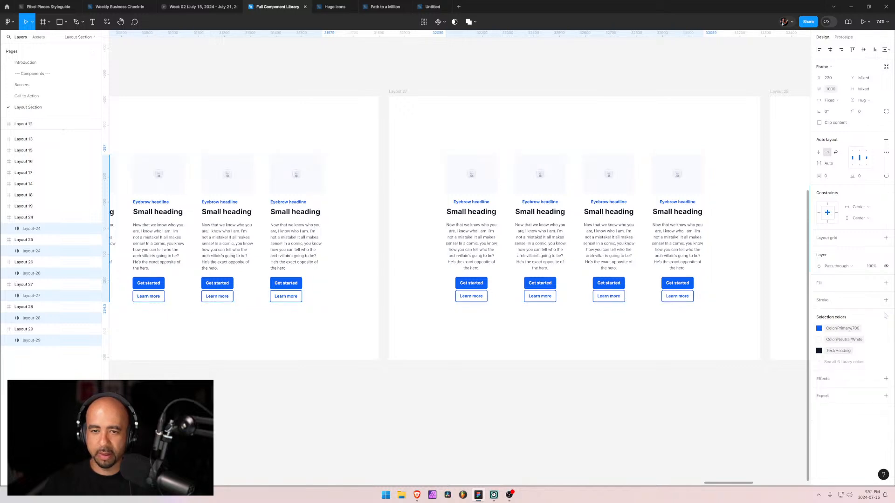
pyautogui.click(196, 125)
pyautogui.press('space')
pyautogui.moveTo(144, 341); pyautogui.dragTo(631, 331)
pyautogui.moveTo(343, 315); pyautogui.dragTo(687, 337)
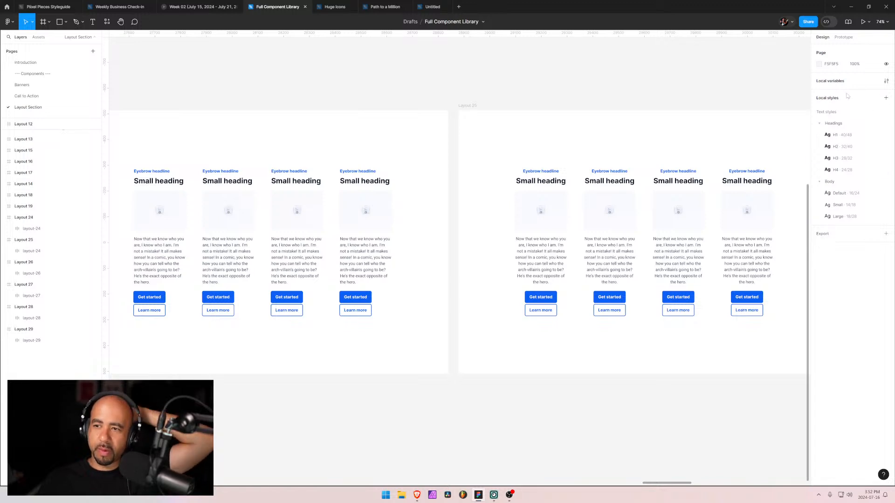
# - Create a color style named Eyebrow that uses the Color/Primary/600 variable
pyautogui.click(886, 98)
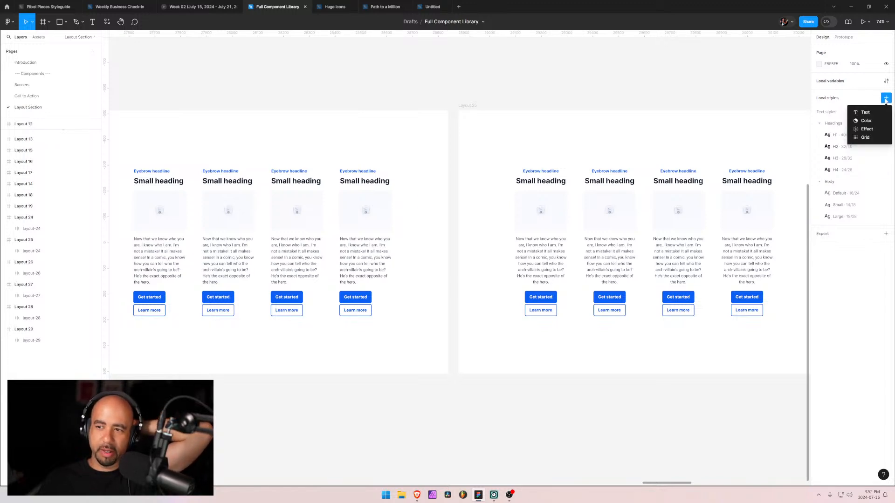
pyautogui.click(876, 121)
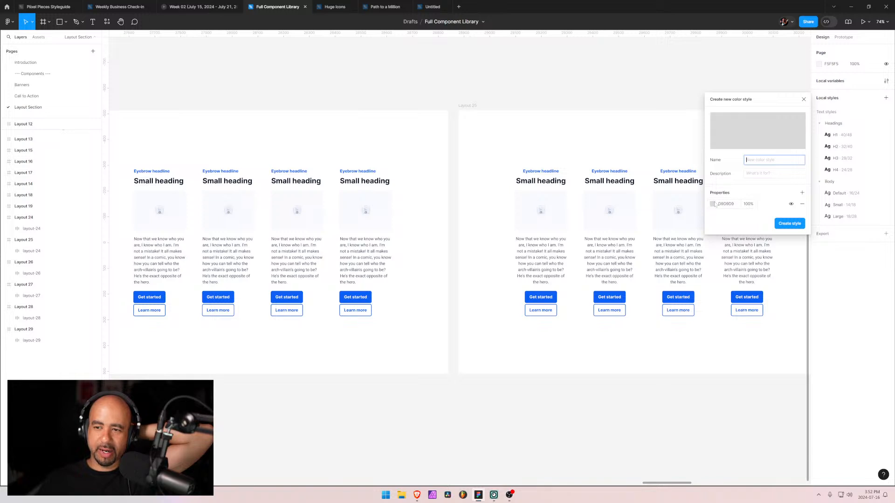
pyautogui.click(713, 204)
pyautogui.click(658, 205)
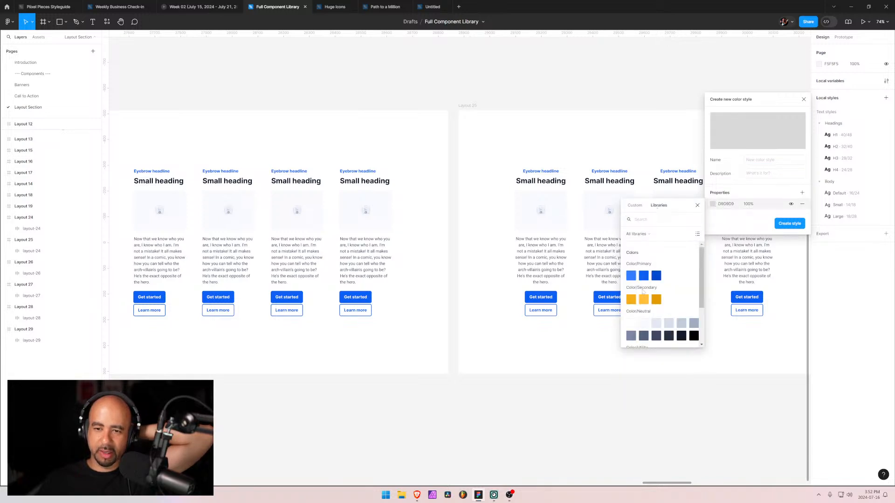
pyautogui.click(631, 276)
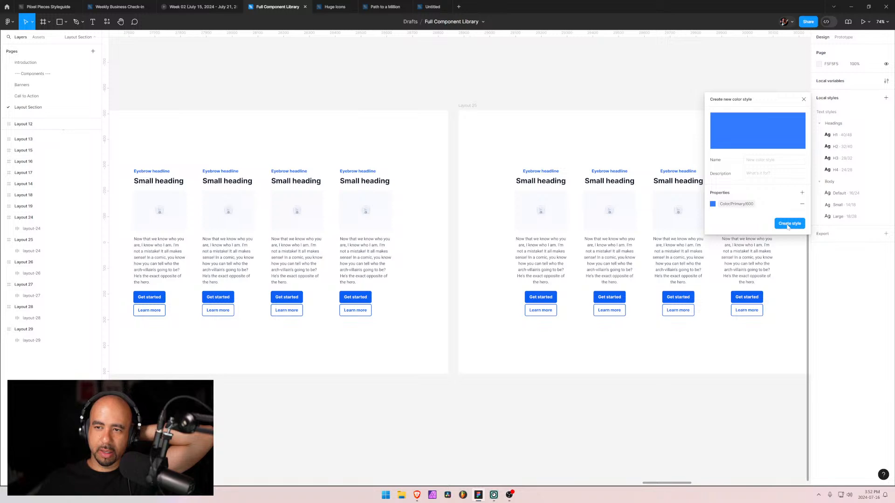
pyautogui.click(756, 160)
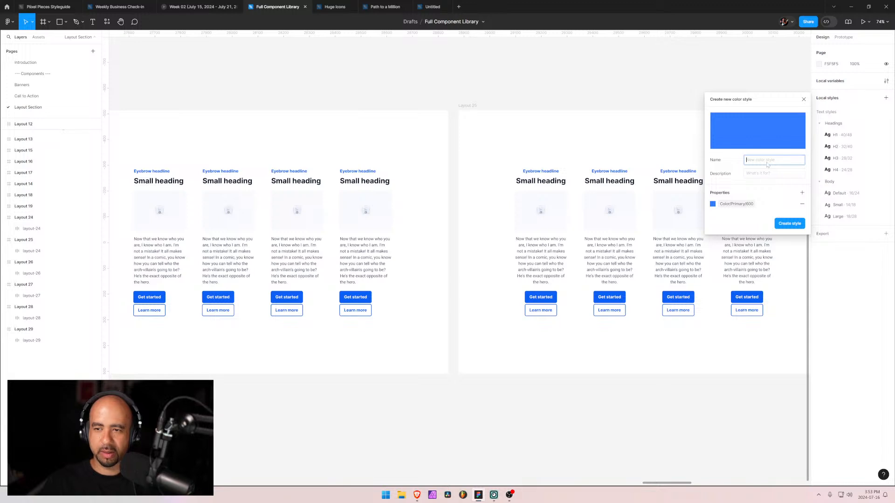
pyautogui.click(767, 160)
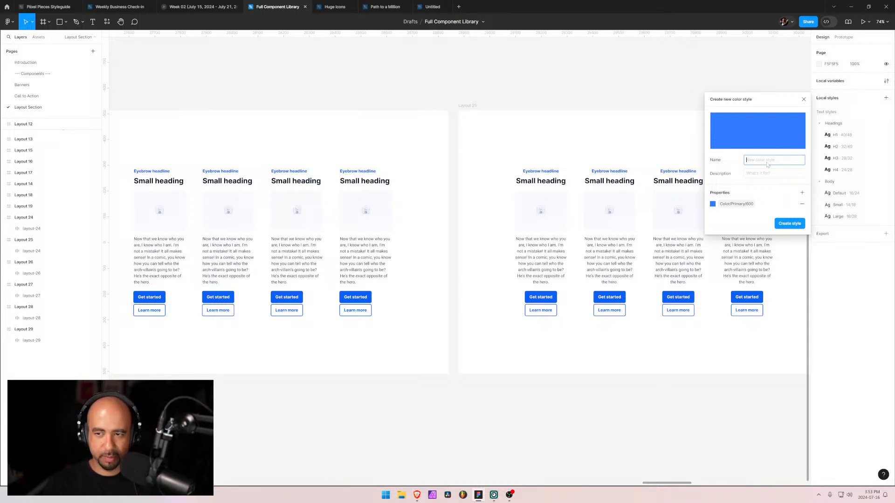
pyautogui.write('E')
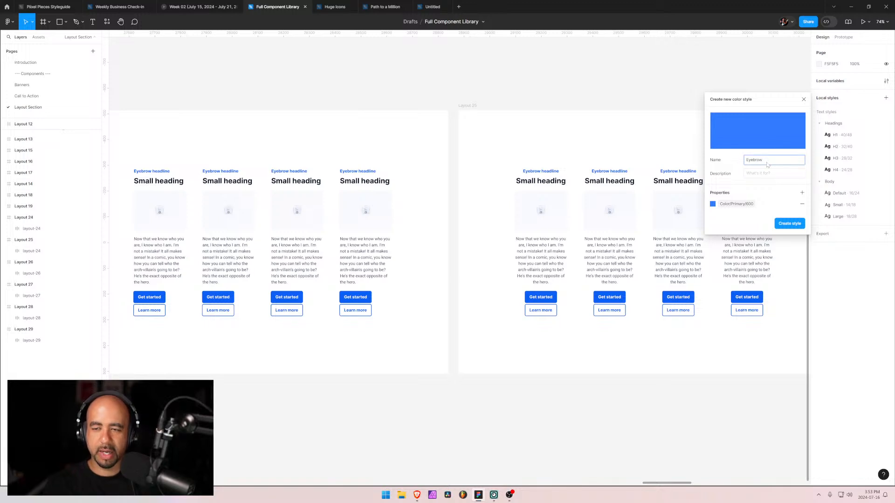
pyautogui.write('yebrow')
pyautogui.press('Return')
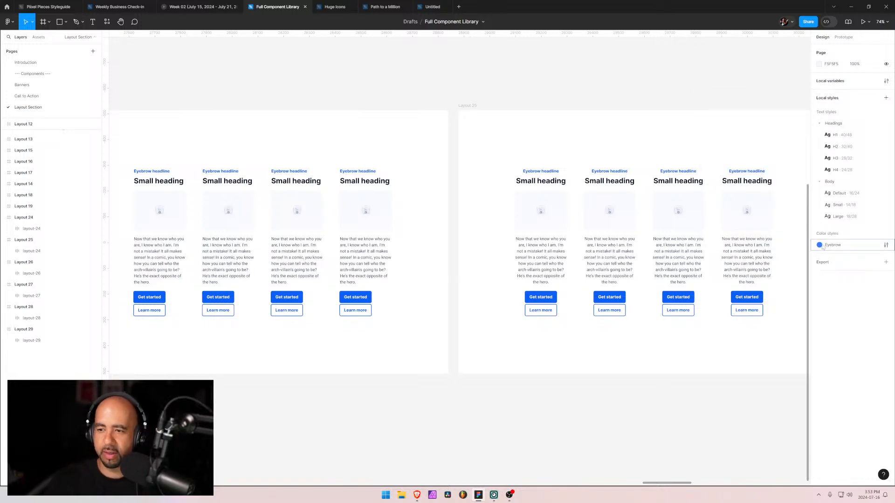
# - Apply the Eyebrow color style to the body paragraph in the fourth column of Layout 25
pyautogui.click(744, 263)
pyautogui.doubleClick(744, 264)
pyautogui.doubleClick(744, 264)
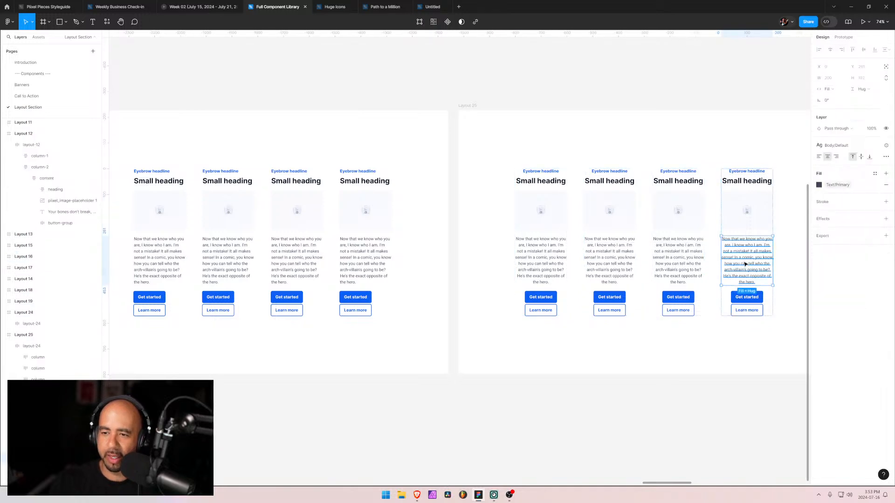
pyautogui.click(818, 186)
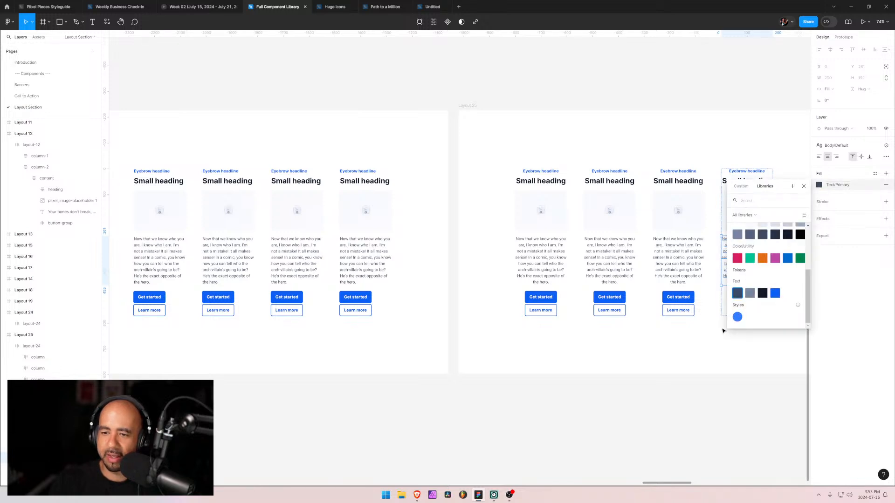
pyautogui.click(737, 317)
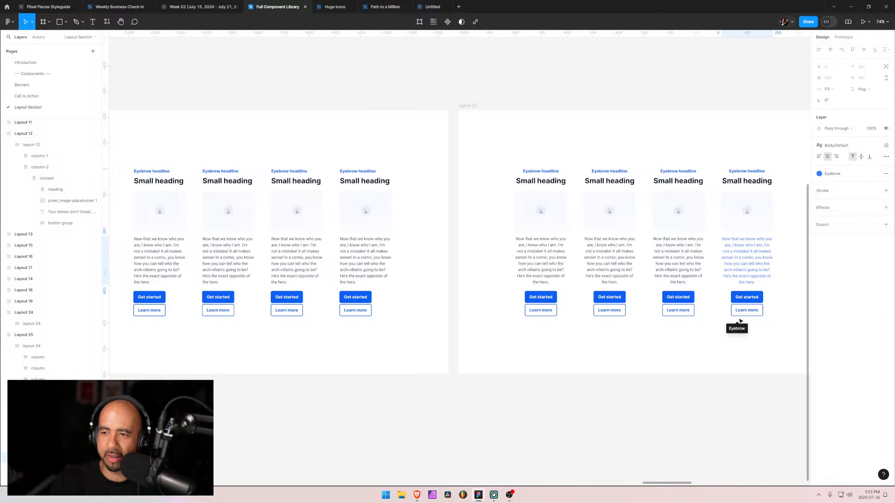
# - Detach the Eyebrow style from the fourth column's paragraph and undo the fill changes made to that text
pyautogui.click(819, 174)
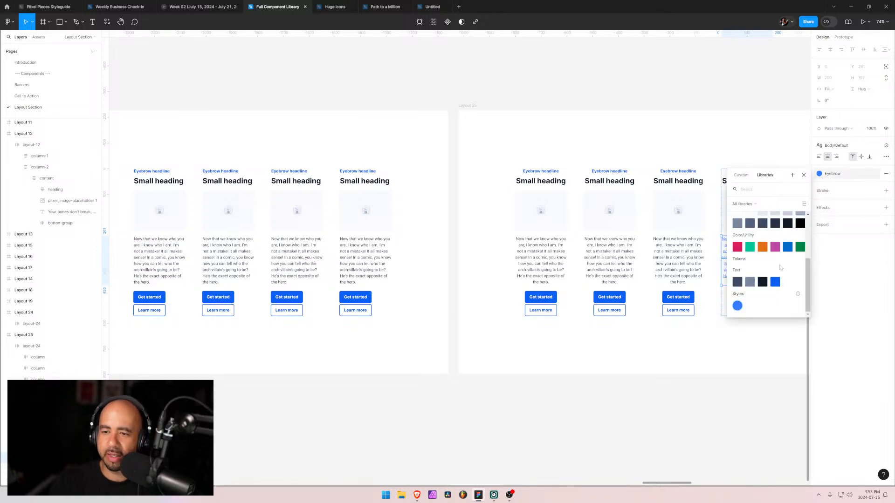
pyautogui.scroll(-3, 787, 261)
pyautogui.scroll(3, 771, 259)
pyautogui.rightClick(738, 308)
pyautogui.click(754, 322)
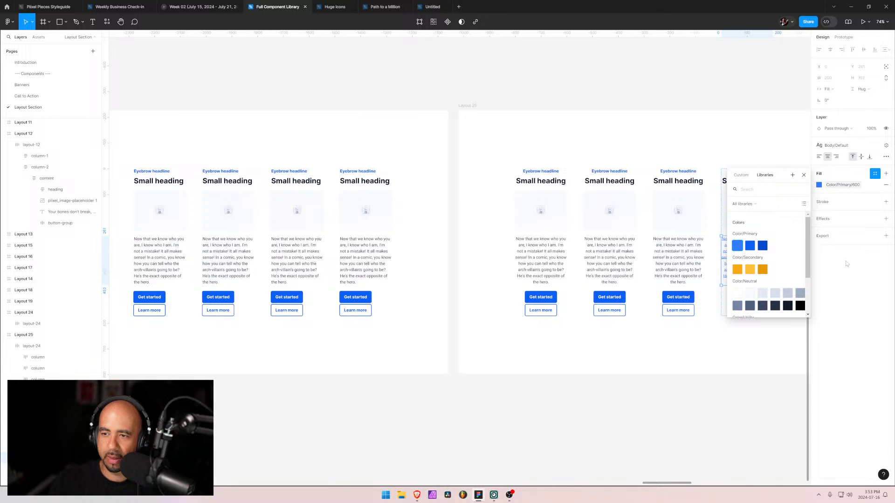
pyautogui.click(845, 276)
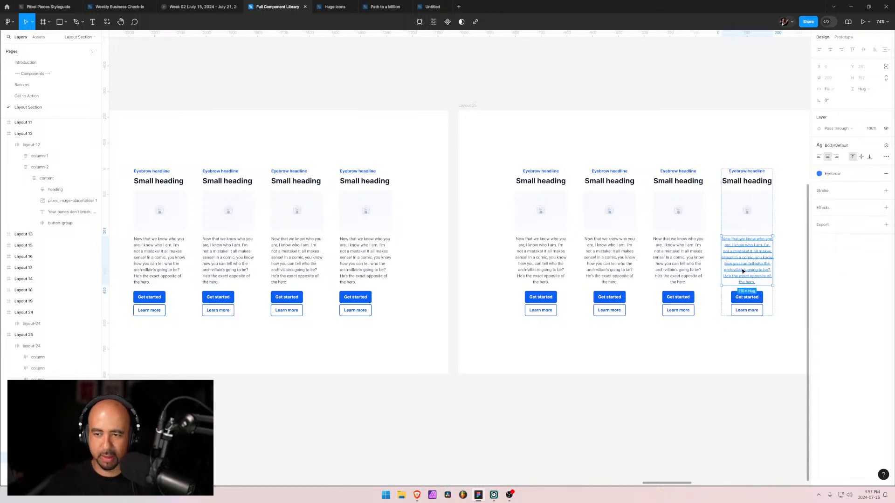
pyautogui.press('Escape')
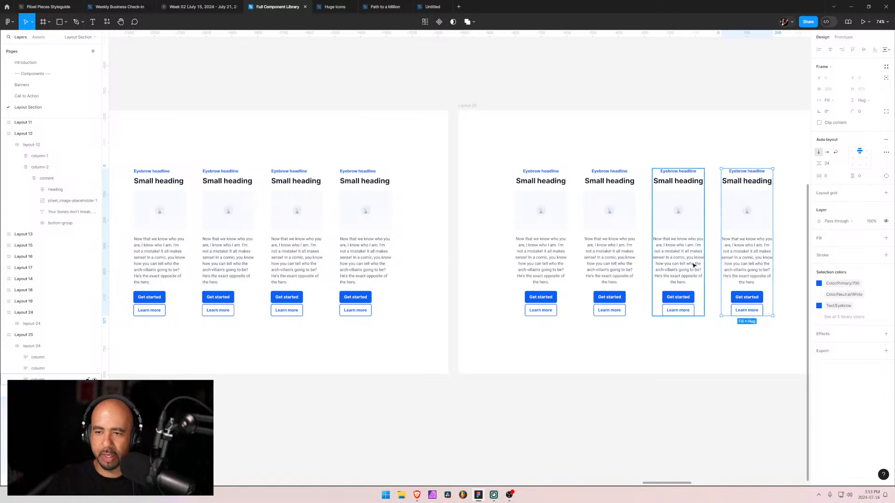
# - Delete the Eyebrow color style from the local styles
pyautogui.click(731, 132)
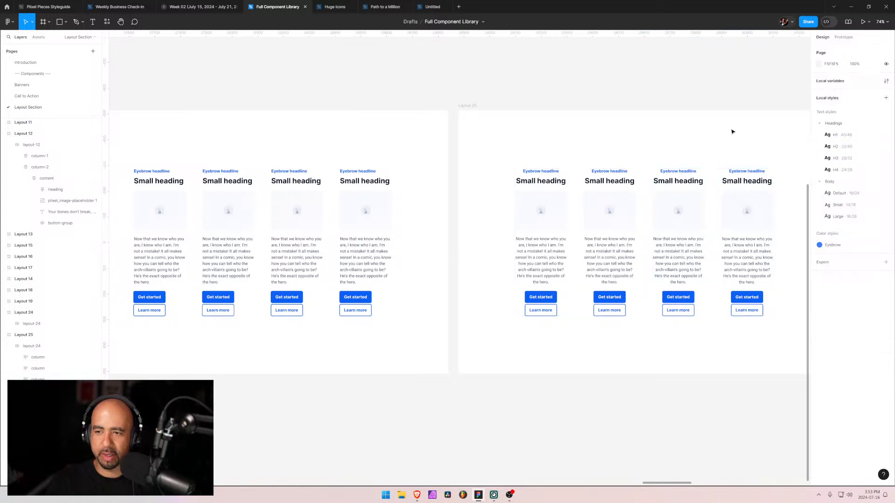
pyautogui.rightClick(821, 246)
pyautogui.click(834, 269)
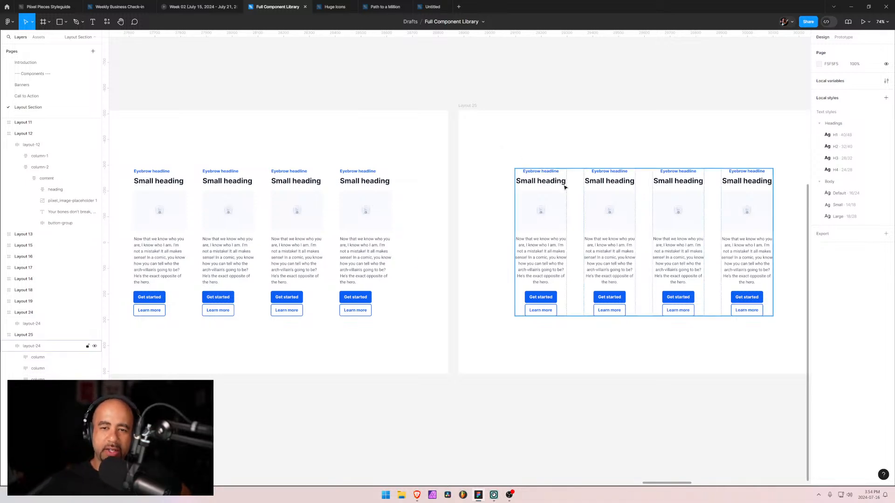
# - Switch to the browser and review the Layout Section components on the Piixel Pieces site
pyautogui.click(580, 180)
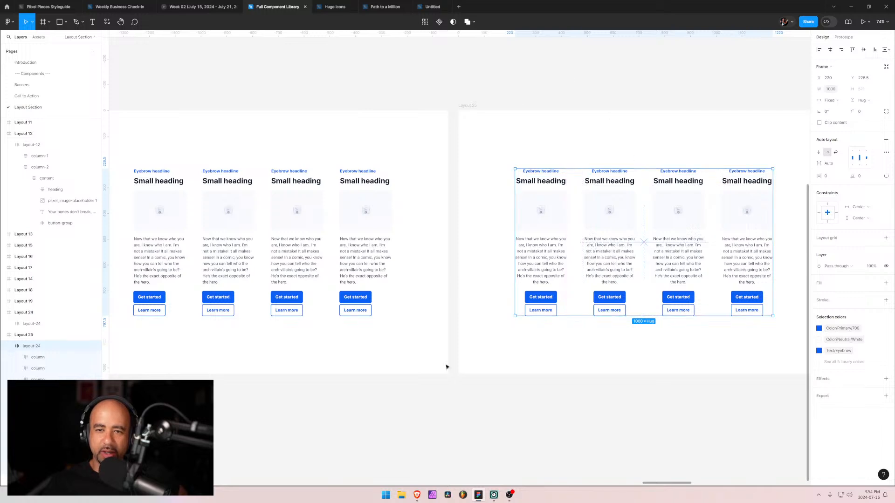
pyautogui.moveTo(416, 495)
pyautogui.click(409, 469)
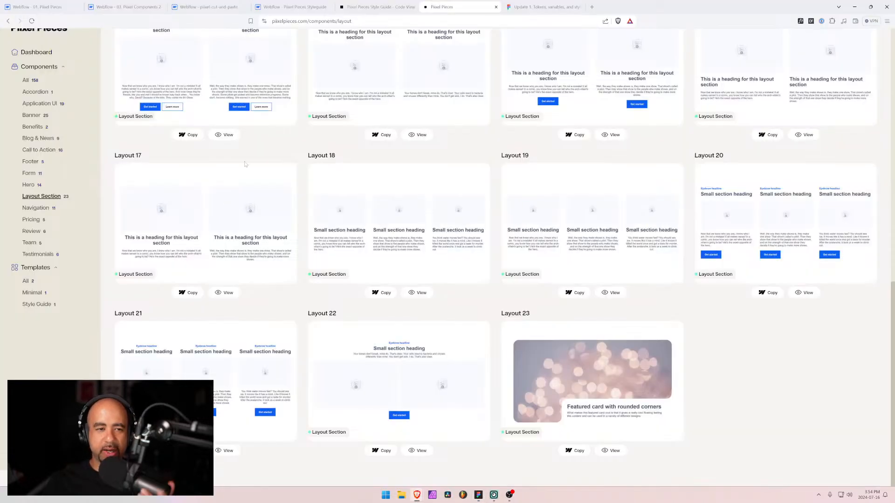
pyautogui.scroll(15, 243, 165)
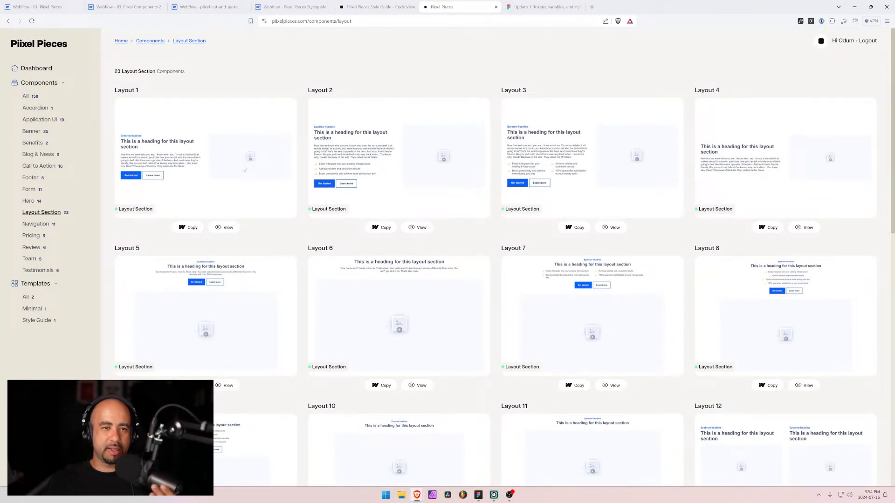
# - Look through the open Webflow projects and view the Layout Section category page of the Piixel Pieces project at a smaller scale
pyautogui.click(205, 7)
pyautogui.click(285, 8)
pyautogui.click(188, 4)
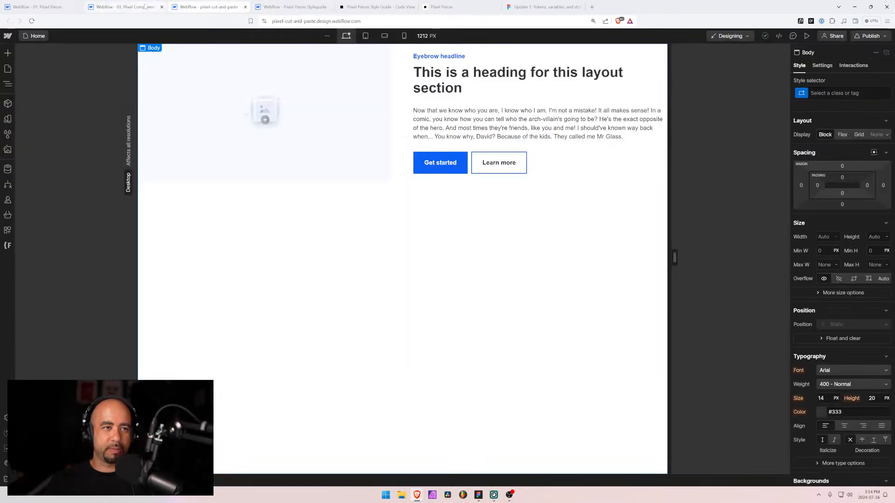
pyautogui.click(144, 7)
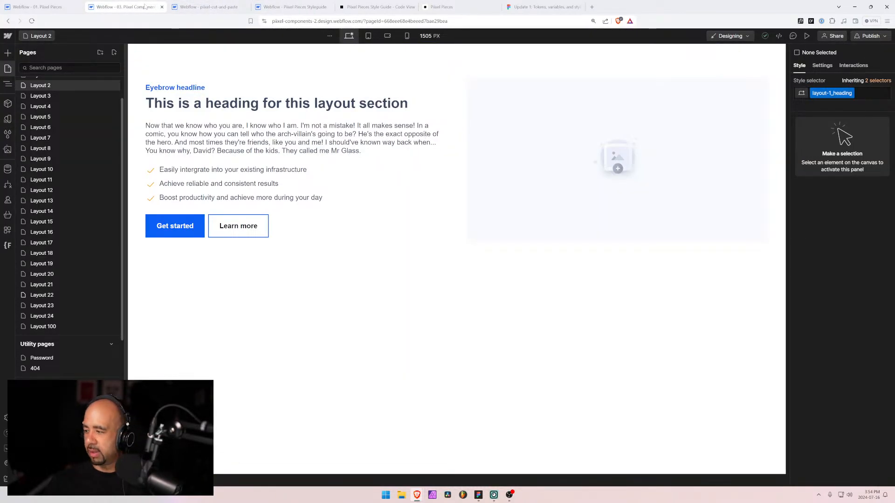
pyautogui.click(38, 6)
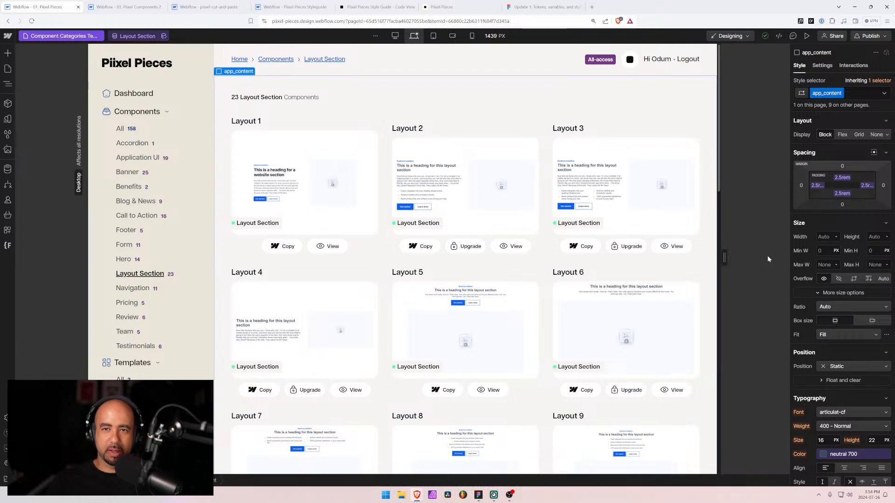
pyautogui.hotkey('ctrl', '-')
pyautogui.hotkey('ctrl', '-')
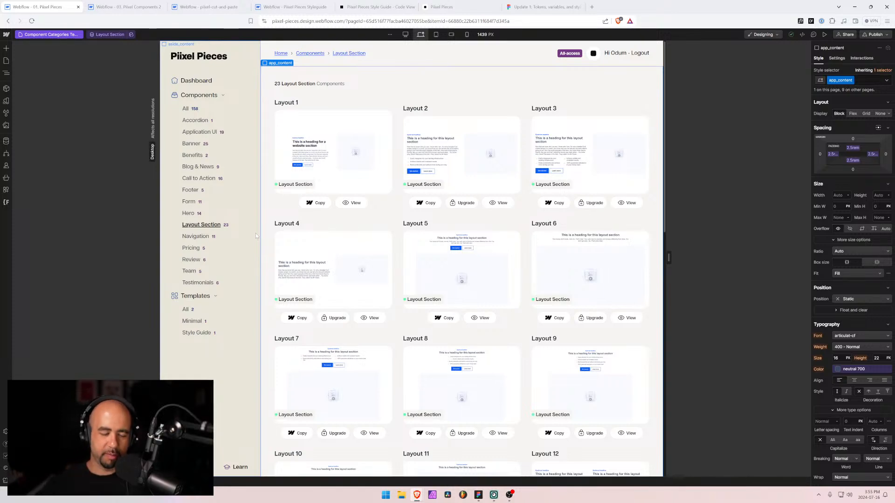
# - Switch back to Figma and collapse the layers of Layouts 24 to 29
pyautogui.hotkey('alt', 'Tab')
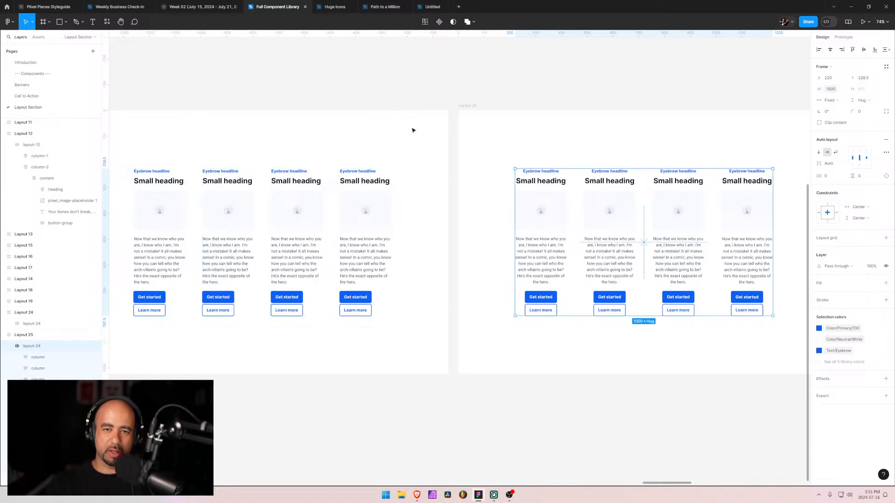
pyautogui.click(4, 313)
pyautogui.click(4, 324)
pyautogui.click(4, 336)
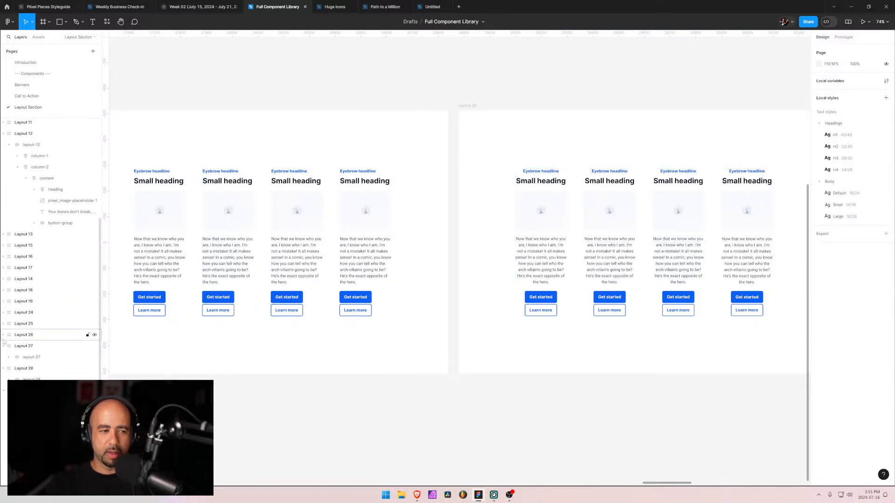
pyautogui.click(3, 347)
pyautogui.click(3, 367)
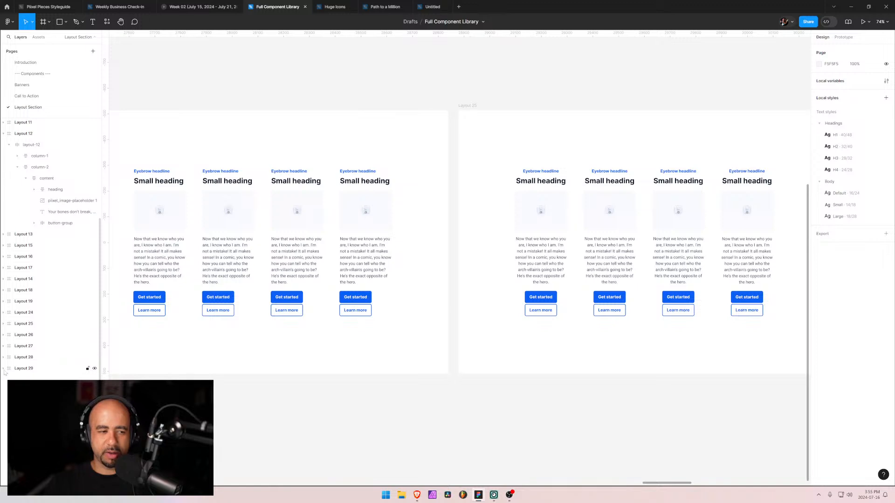